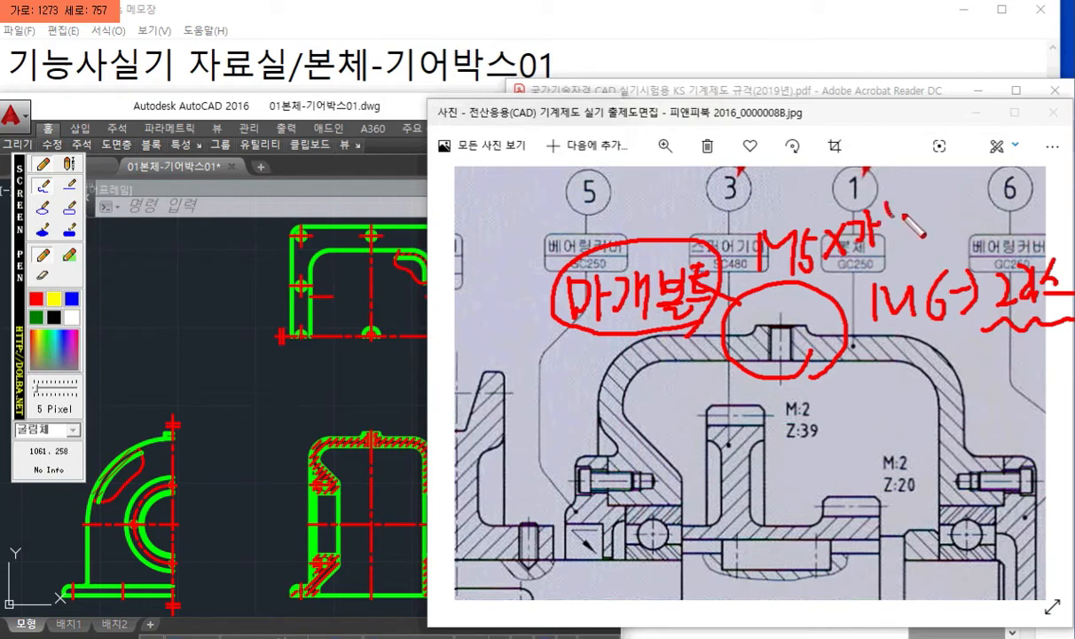
# - Finish the handwritten note "M5x가는나사" above the plug bolt hole and put the reference photo away
pyautogui.moveTo(941, 198)
pyautogui.mouseDown()
pyautogui.moveTo(944, 220)
pyautogui.moveTo(965, 224)
pyautogui.moveTo(994, 224)
pyautogui.moveTo(998, 202)
pyautogui.mouseUp()
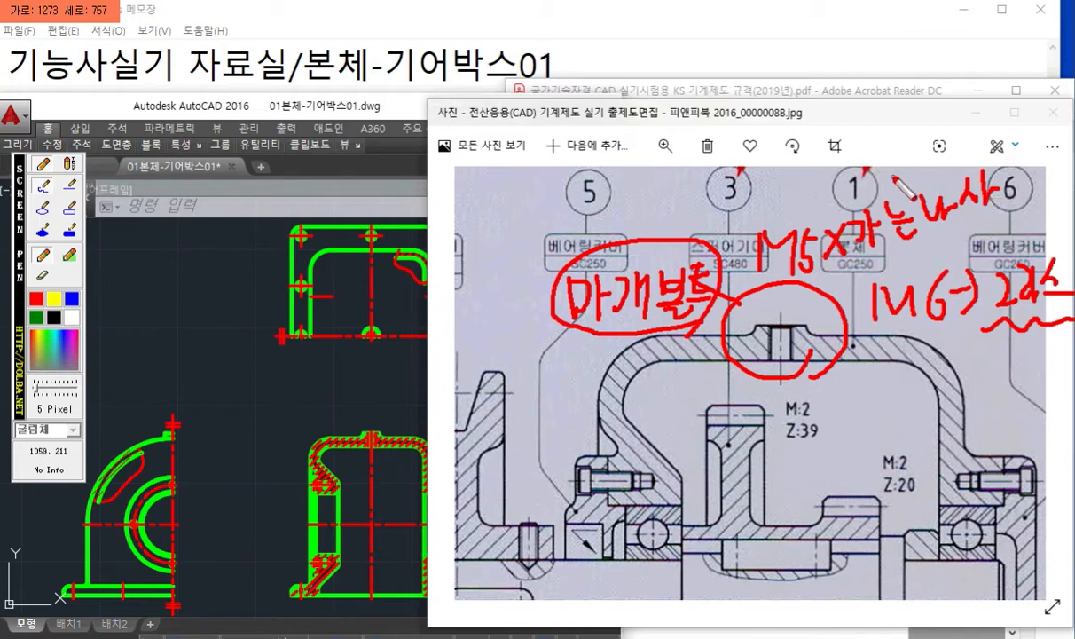
pyautogui.press('Escape')
pyautogui.moveTo(838, 119); pyautogui.dragTo(0, 87)
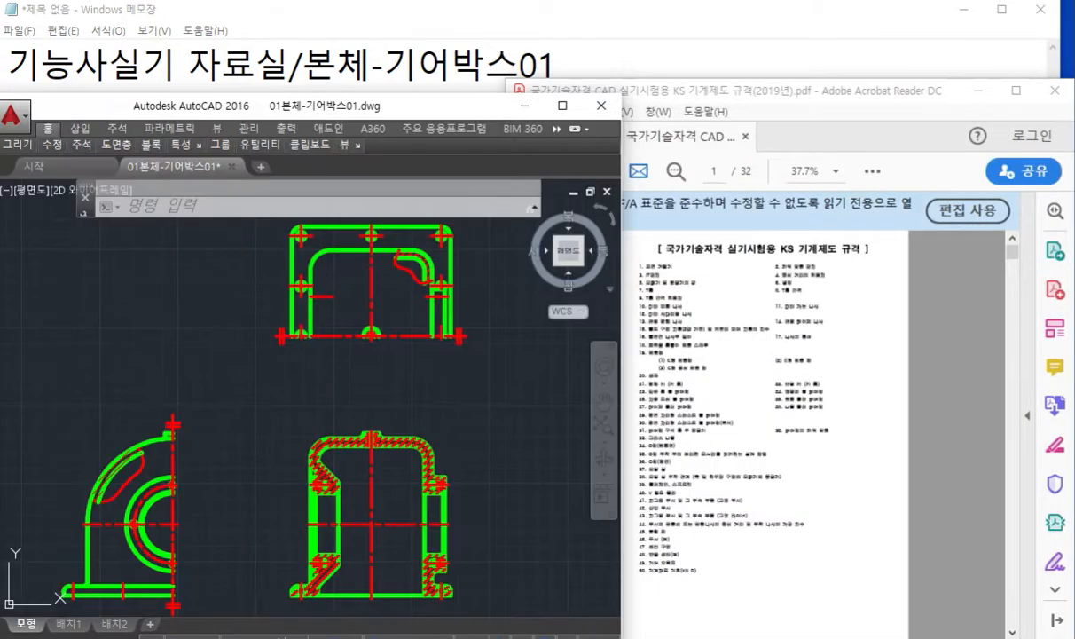
# - Switch to the KS standards PDF, find the metric coarse and fine thread tables on page 4, and underline their headings
pyautogui.click(858, 98)
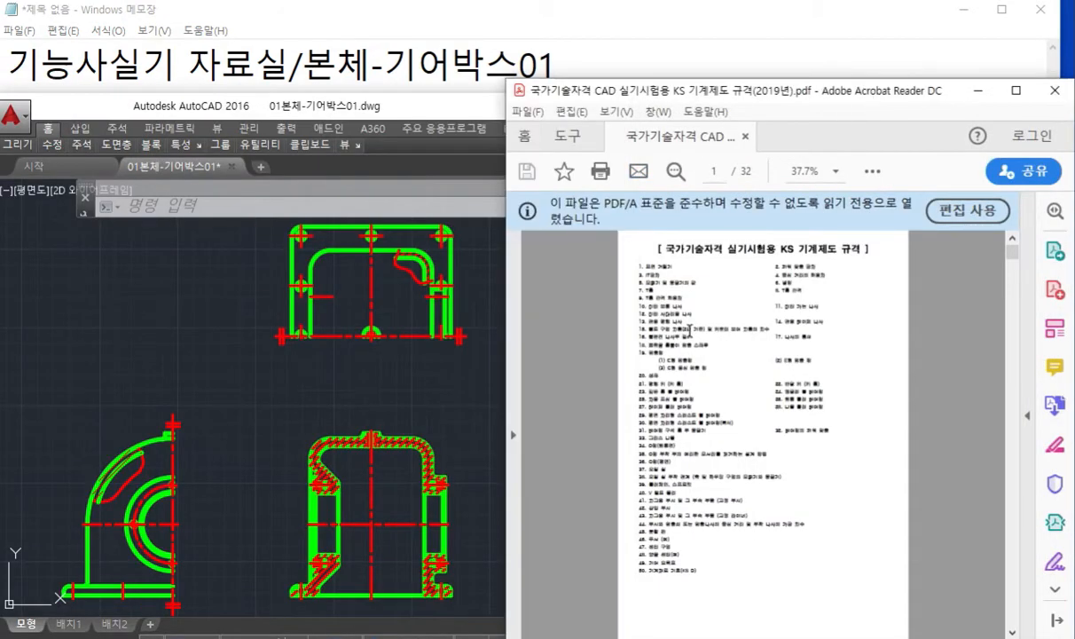
pyautogui.scroll(-2, 677, 355)
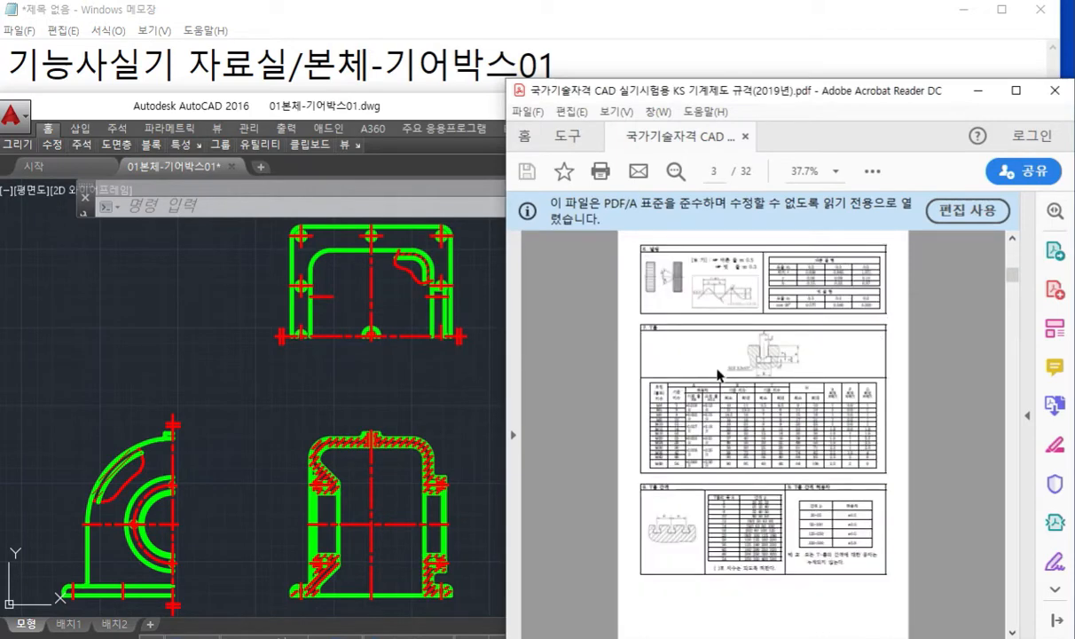
pyautogui.scroll(-1, 718, 375)
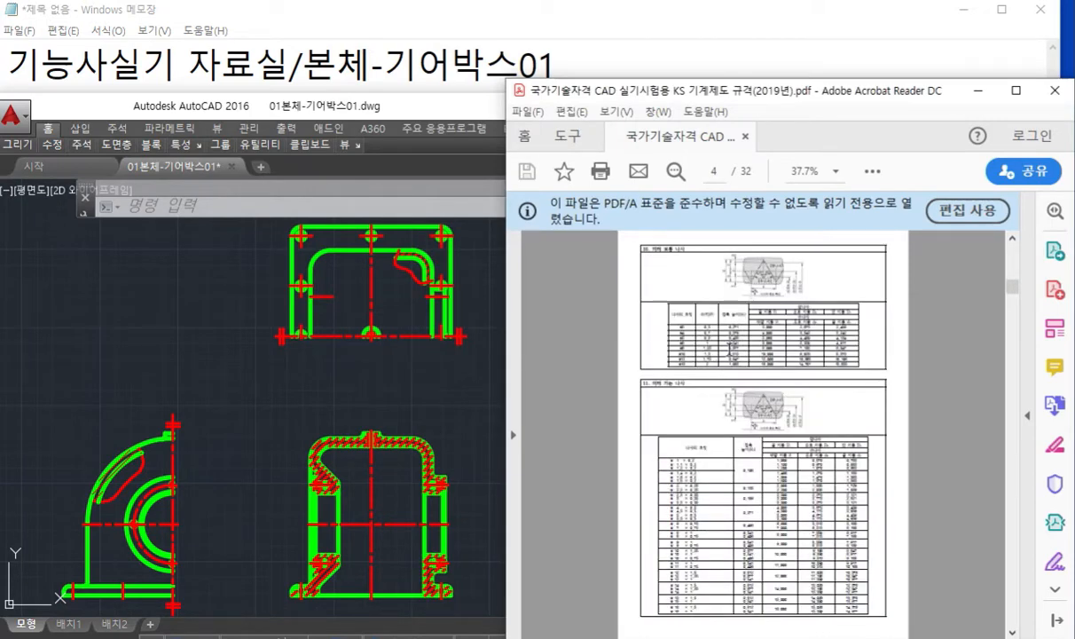
pyautogui.press('F12')
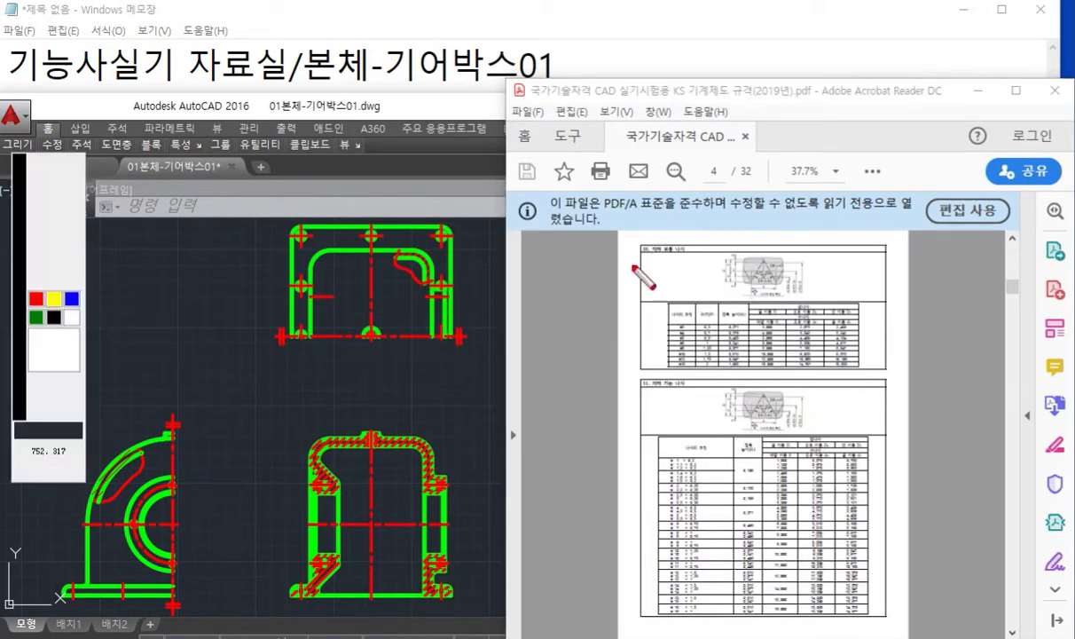
pyautogui.moveTo(630, 262); pyautogui.dragTo(715, 260)
pyautogui.moveTo(637, 373)
pyautogui.mouseDown()
pyautogui.moveTo(624, 405)
pyautogui.moveTo(722, 411)
pyautogui.mouseUp()
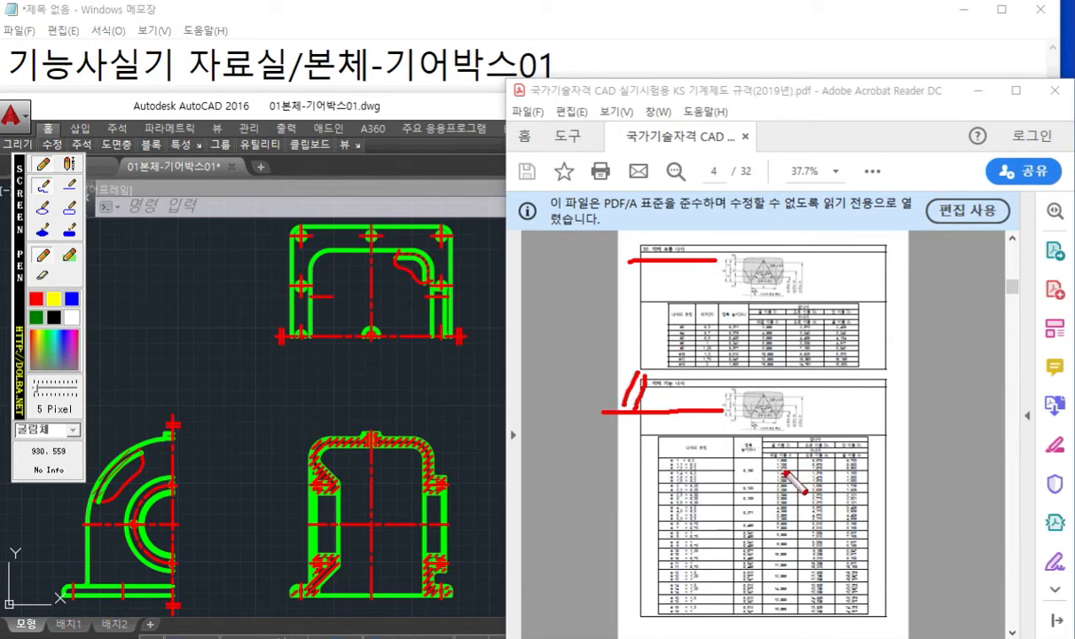
pyautogui.press('Escape')
# - Look up the M5 row in the fine thread table and underline the M5 × 0.5 designation
pyautogui.keyDown('ctrl'); pyautogui.scroll(3, 752, 532); pyautogui.keyUp('ctrl')
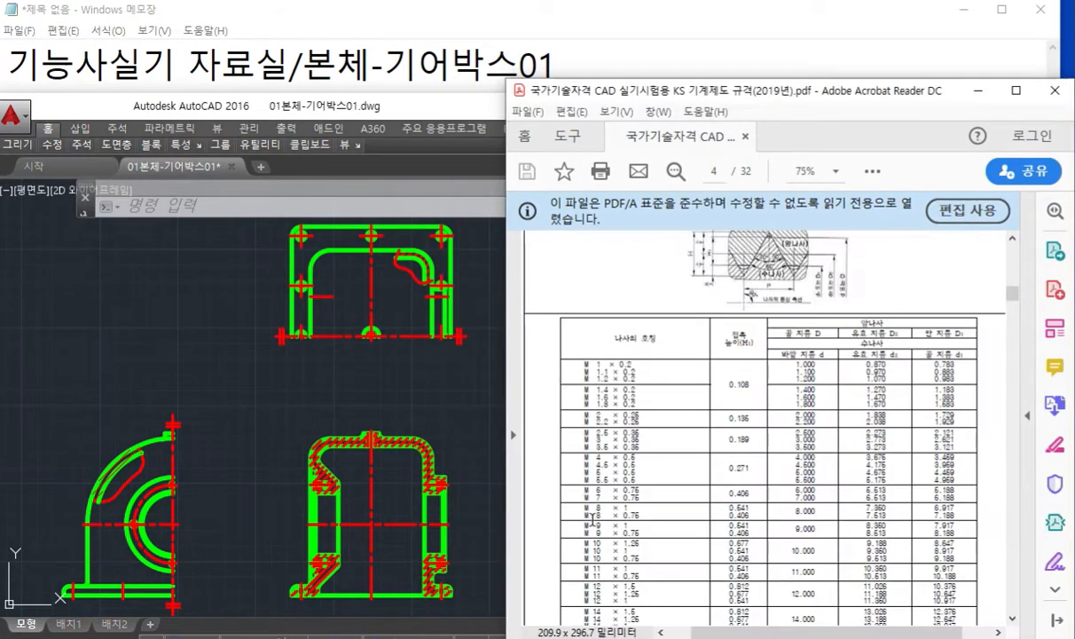
pyautogui.keyDown('ctrl'); pyautogui.scroll(2, 561, 548); pyautogui.keyUp('ctrl')
pyautogui.keyDown('ctrl'); pyautogui.scroll(1, 584, 414); pyautogui.keyUp('ctrl')
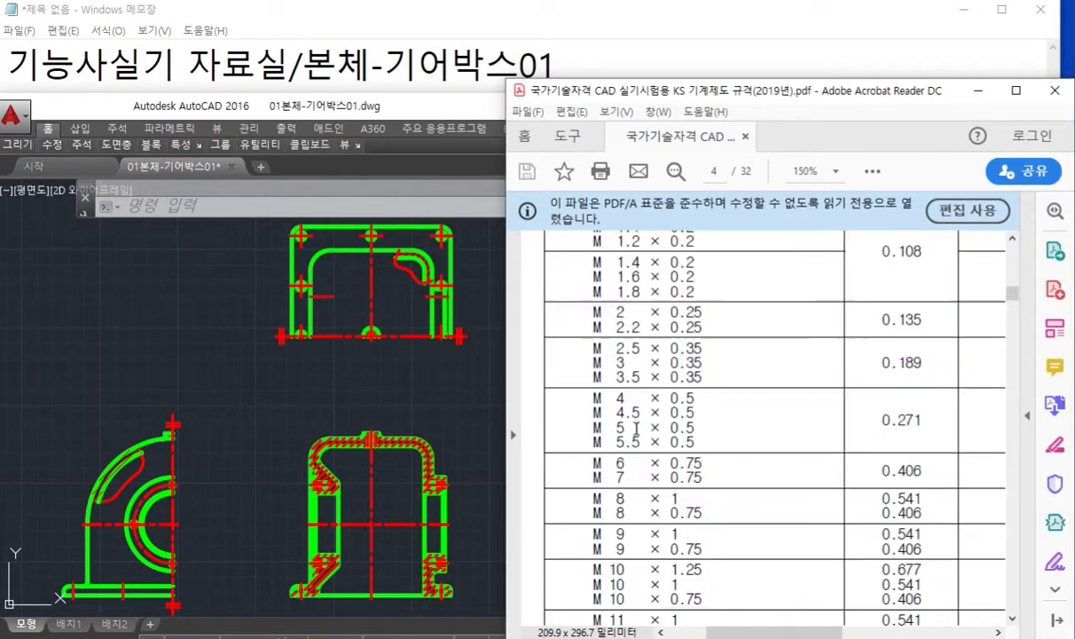
pyautogui.press('F2')
pyautogui.moveTo(569, 435); pyautogui.dragTo(736, 434)
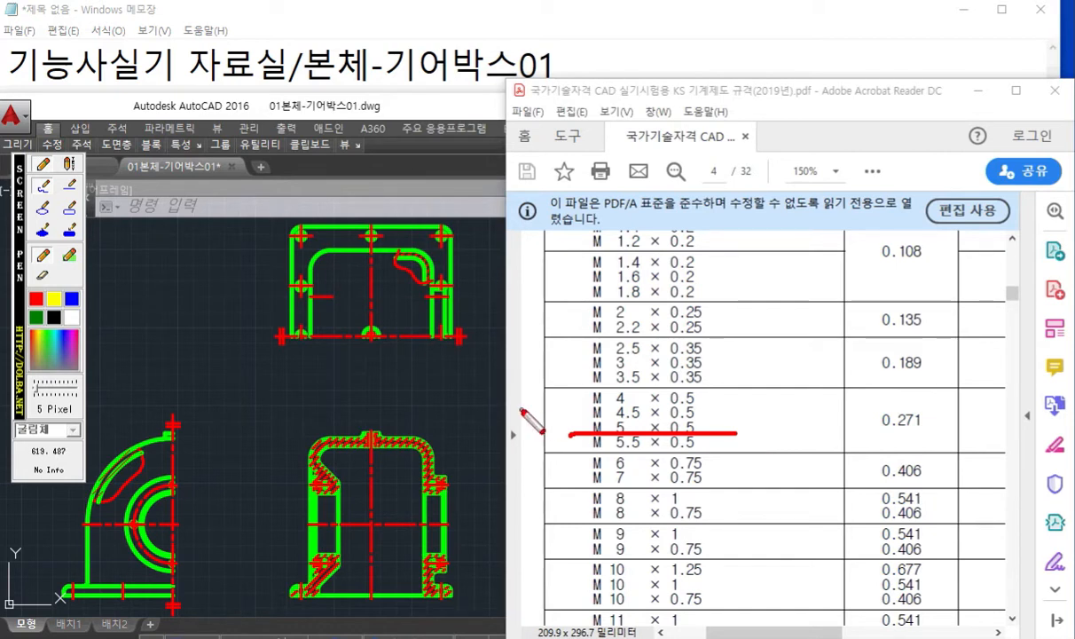
pyautogui.press('Escape')
# - Switch to the AutoCAD drawing and show the tapped hole in the top boss of the section view close up
pyautogui.click(377, 420)
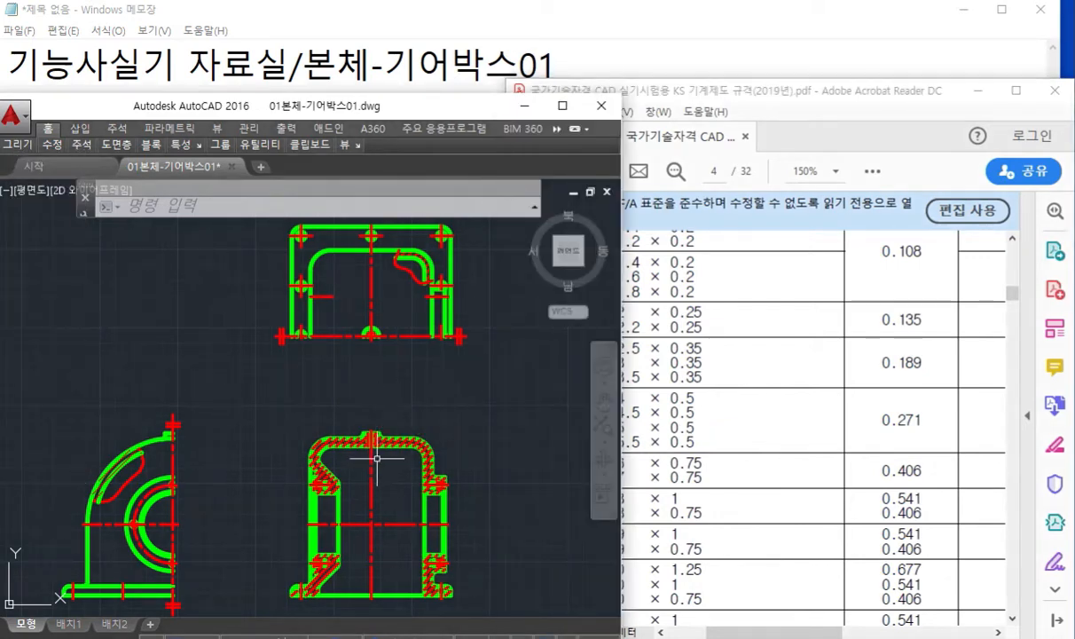
pyautogui.scroll(8, 373, 434)
pyautogui.moveTo(386, 468)
pyautogui.mouseDown(button='middle')
pyautogui.moveTo(267, 451)
pyautogui.moveTo(282, 467)
pyautogui.mouseUp(button='middle')
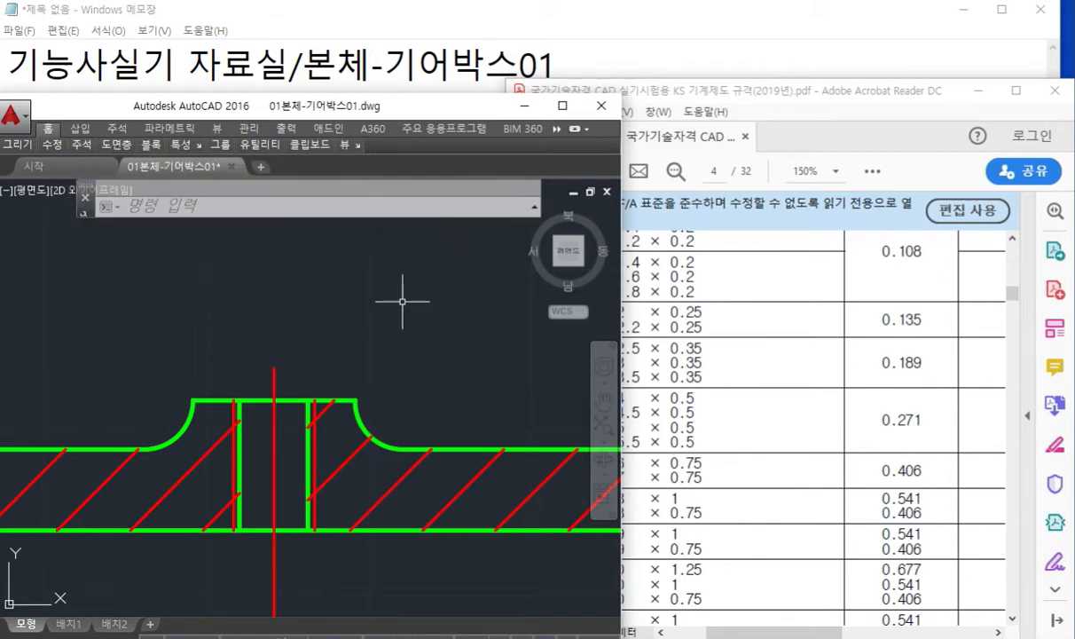
pyautogui.write('di')
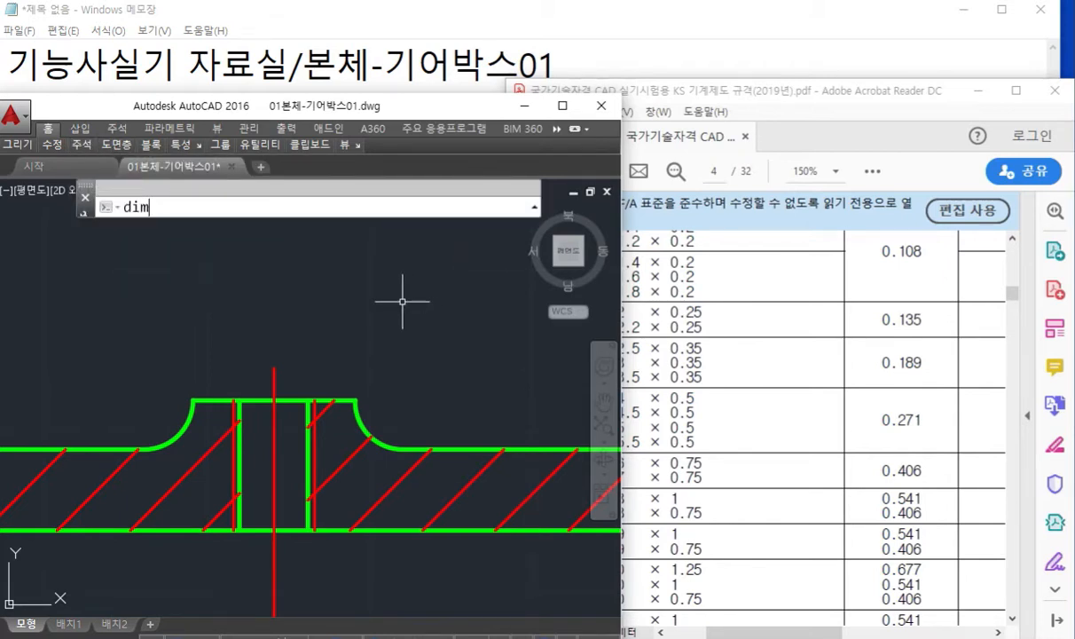
pyautogui.write('m')
pyautogui.press('Return')
pyautogui.press('Escape')
# - Begin a linear dimension across the outer thread lines at the top of the tapped hole
pyautogui.write('dimlin')
pyautogui.press('Return')
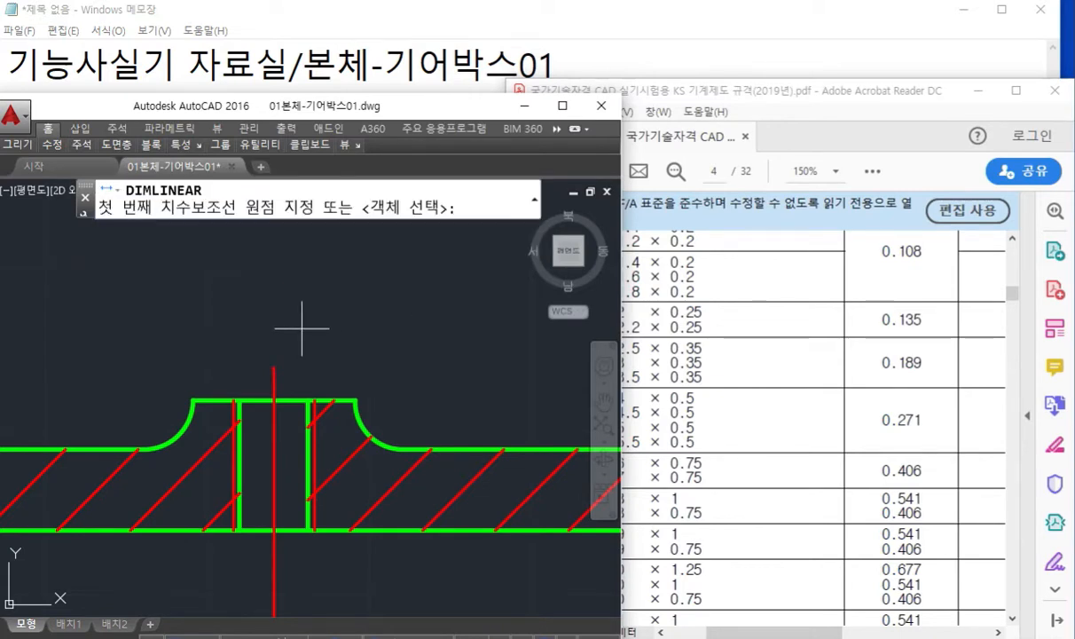
pyautogui.click(233, 400)
pyautogui.click(315, 400)
pyautogui.scroll(-2, 284, 274)
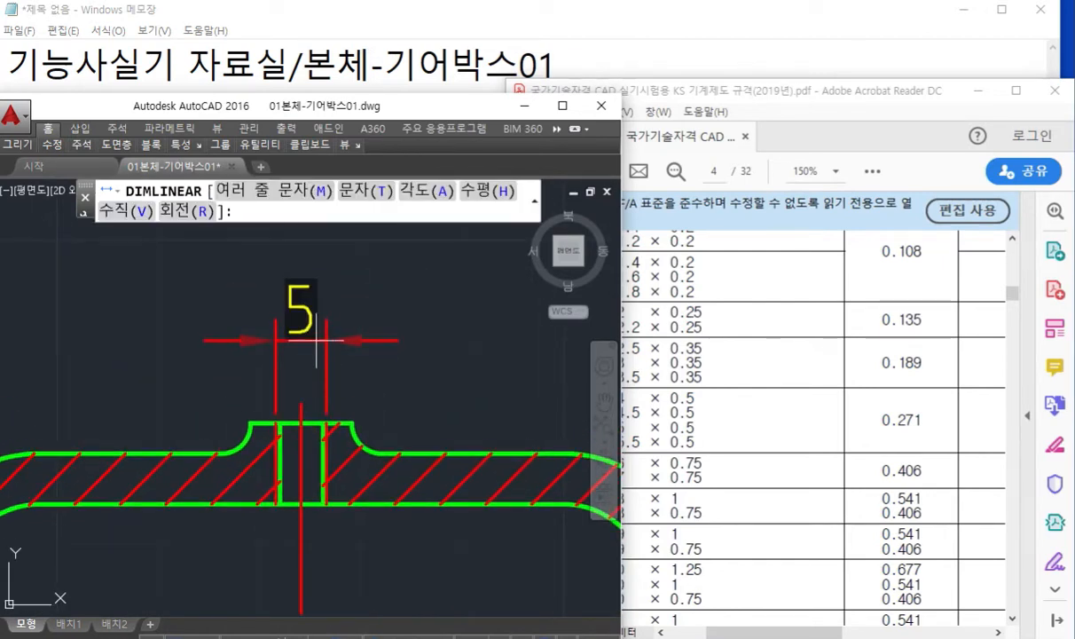
# - Override the dimension text as M5x0.5 and place the dimension above the boss
pyautogui.write('m')
pyautogui.press('Return')
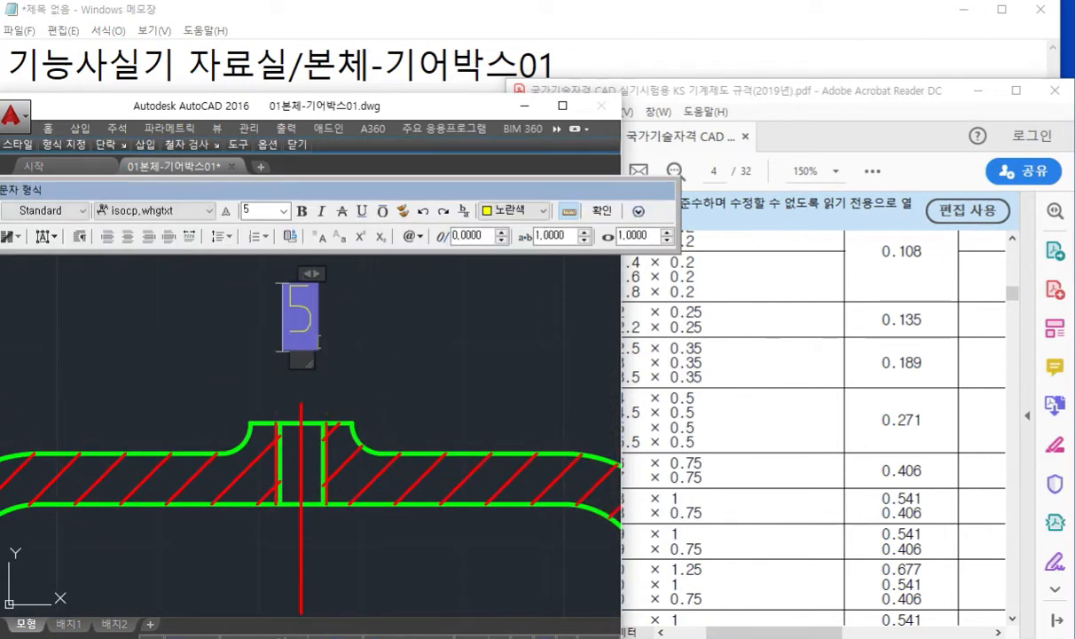
pyautogui.write('M5')
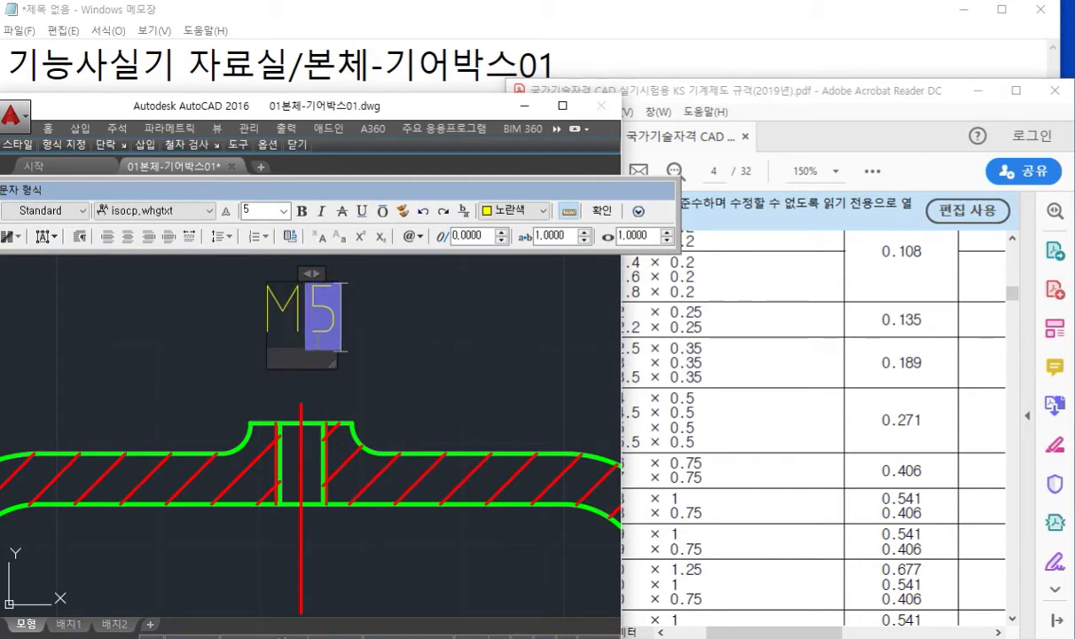
pyautogui.write('x')
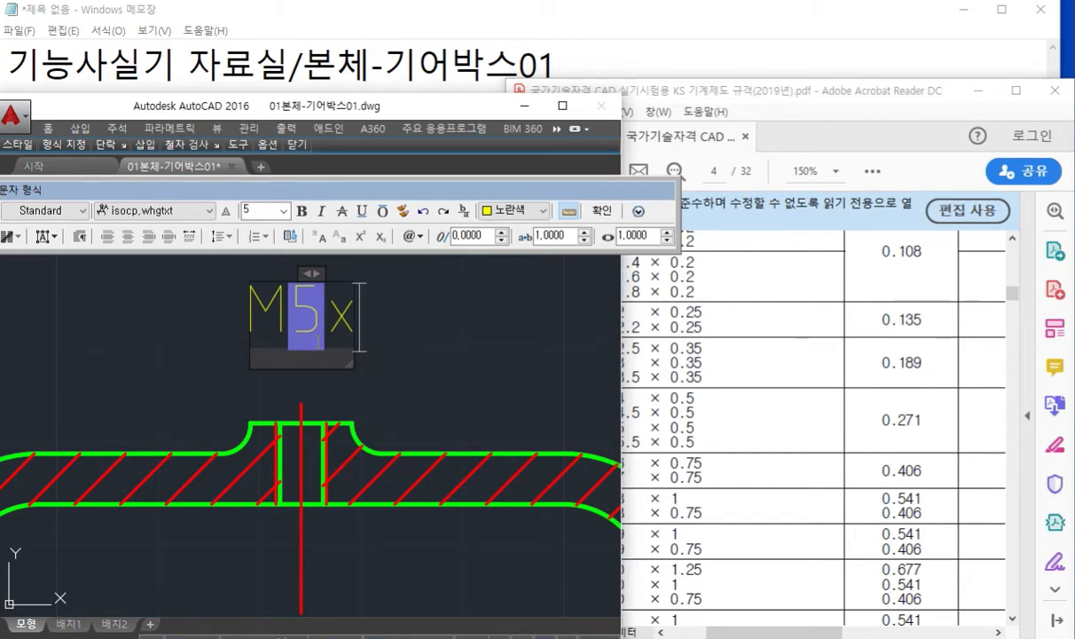
pyautogui.write('0.5')
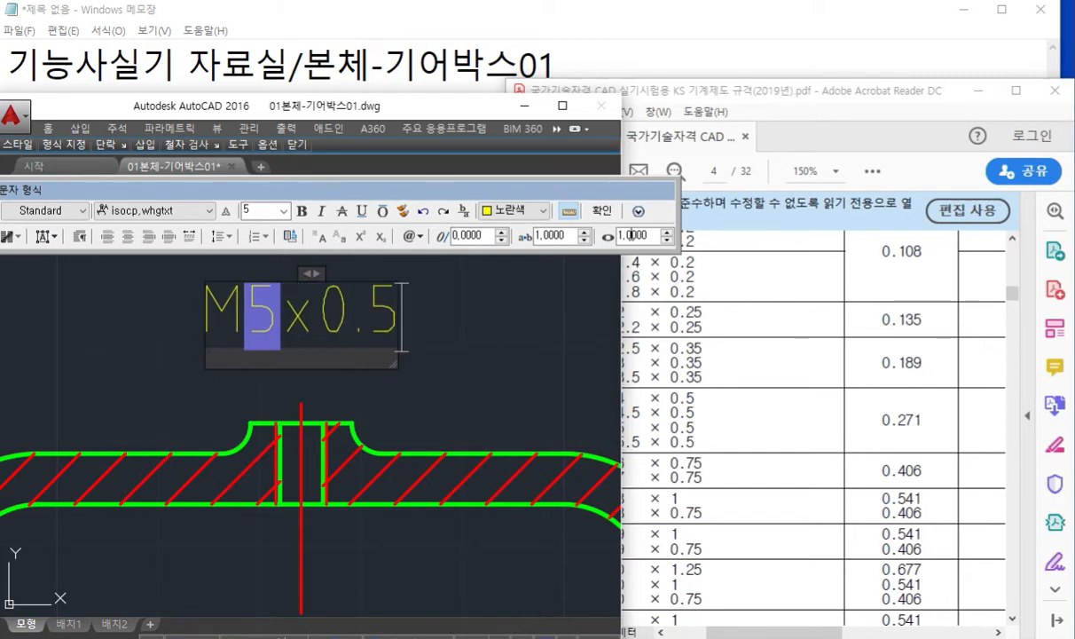
pyautogui.click(602, 210)
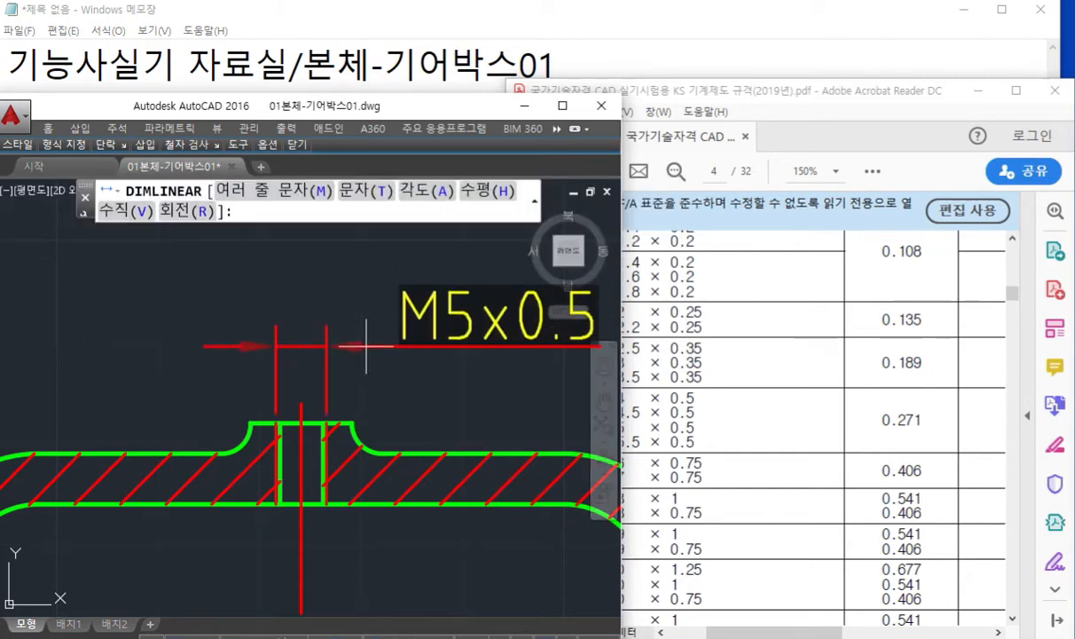
pyautogui.click(366, 346)
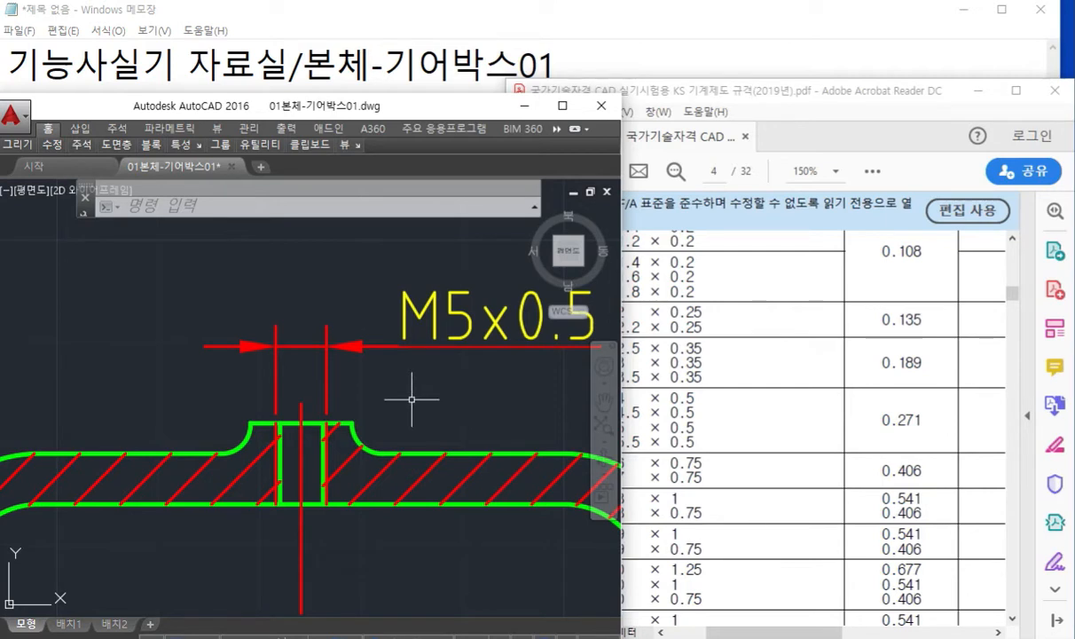
# - Mark the tapped hole's centreline and circle the M5 callout with the white pen, and clear the marks
pyautogui.press('F12')
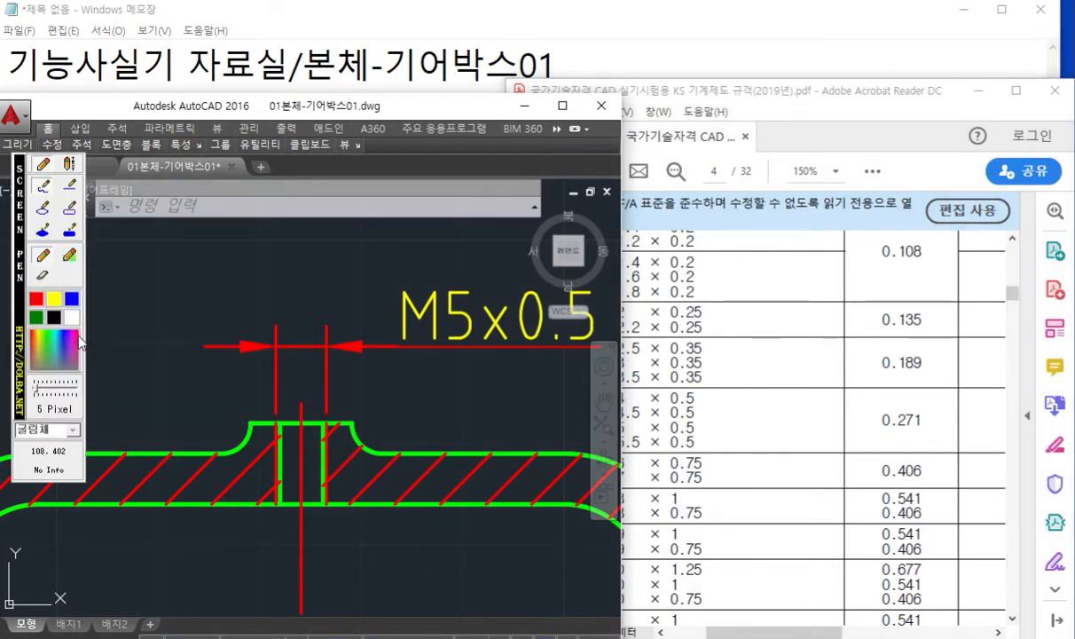
pyautogui.moveTo(298, 305); pyautogui.dragTo(303, 614)
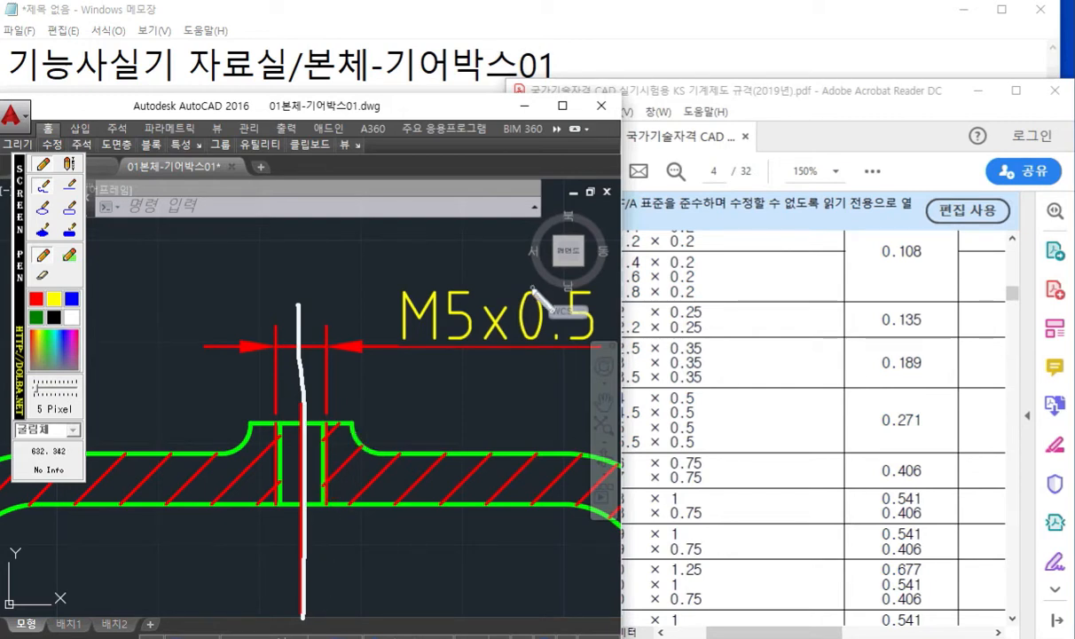
pyautogui.moveTo(493, 357); pyautogui.dragTo(500, 339)
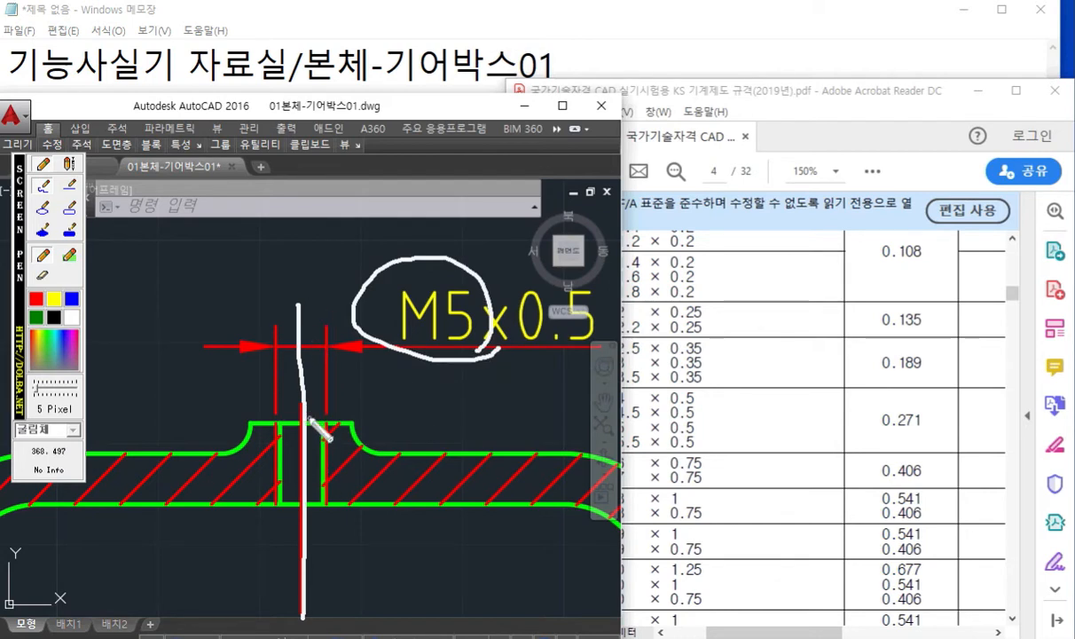
pyautogui.press('Escape')
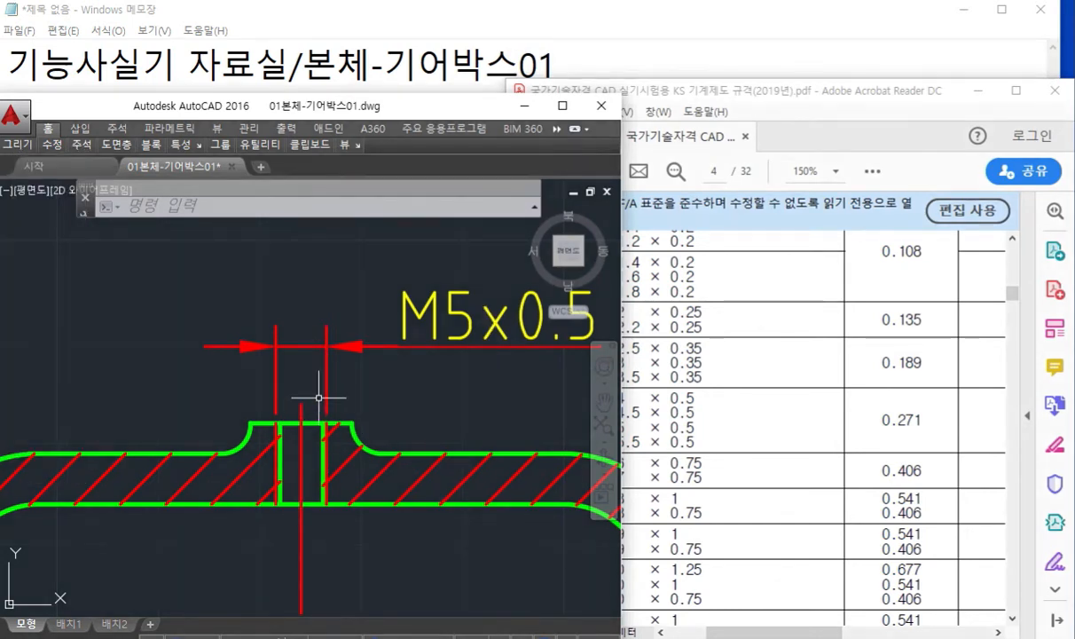
# - Mark the housing's two outer side walls and its vertical centreline in the section view, and clear the marks
pyautogui.scroll(-8, 319, 397)
pyautogui.moveTo(329, 455)
pyautogui.mouseDown(button='middle')
pyautogui.moveTo(343, 450)
pyautogui.moveTo(344, 415)
pyautogui.moveTo(371, 408)
pyautogui.mouseUp(button='middle')
pyautogui.scroll(2, 341, 420)
pyautogui.moveTo(337, 410)
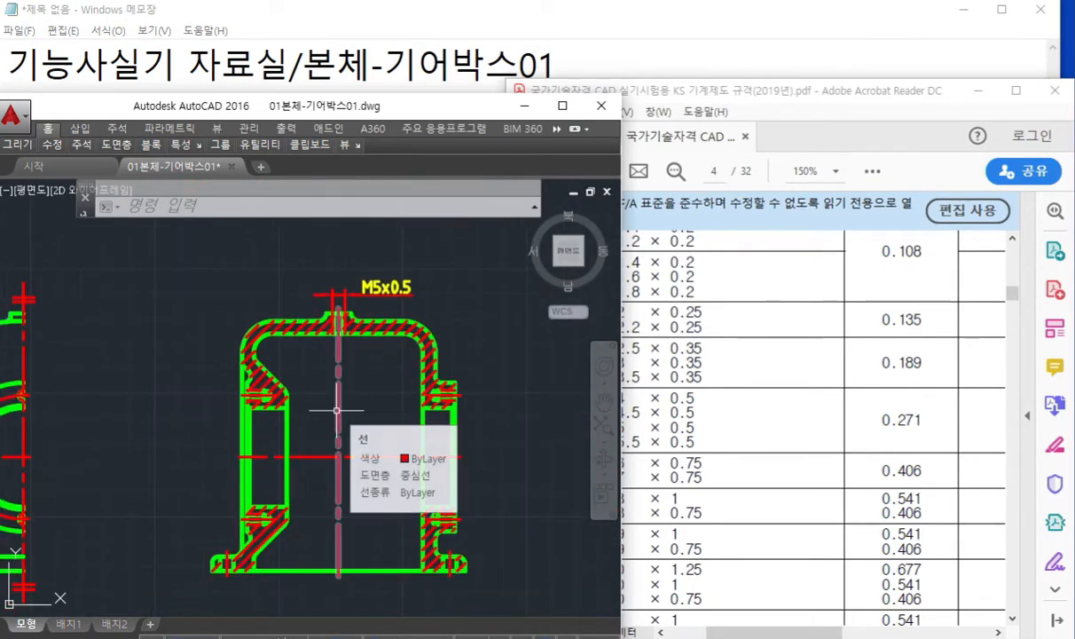
pyautogui.moveTo(239, 330); pyautogui.dragTo(243, 440)
pyautogui.moveTo(438, 314); pyautogui.dragTo(439, 400)
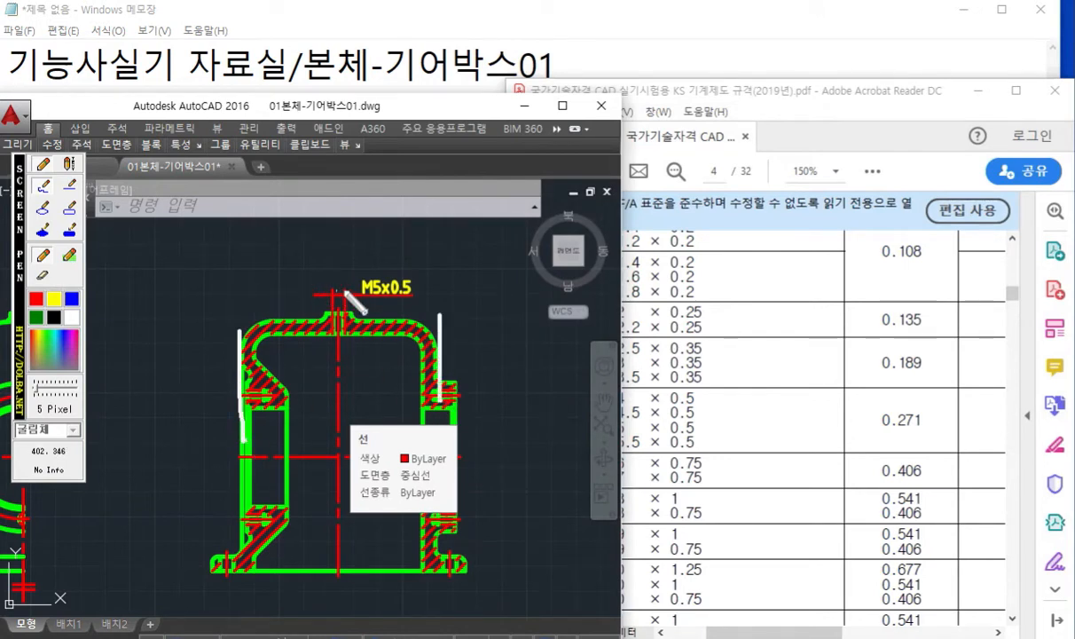
pyautogui.moveTo(340, 278); pyautogui.dragTo(341, 385)
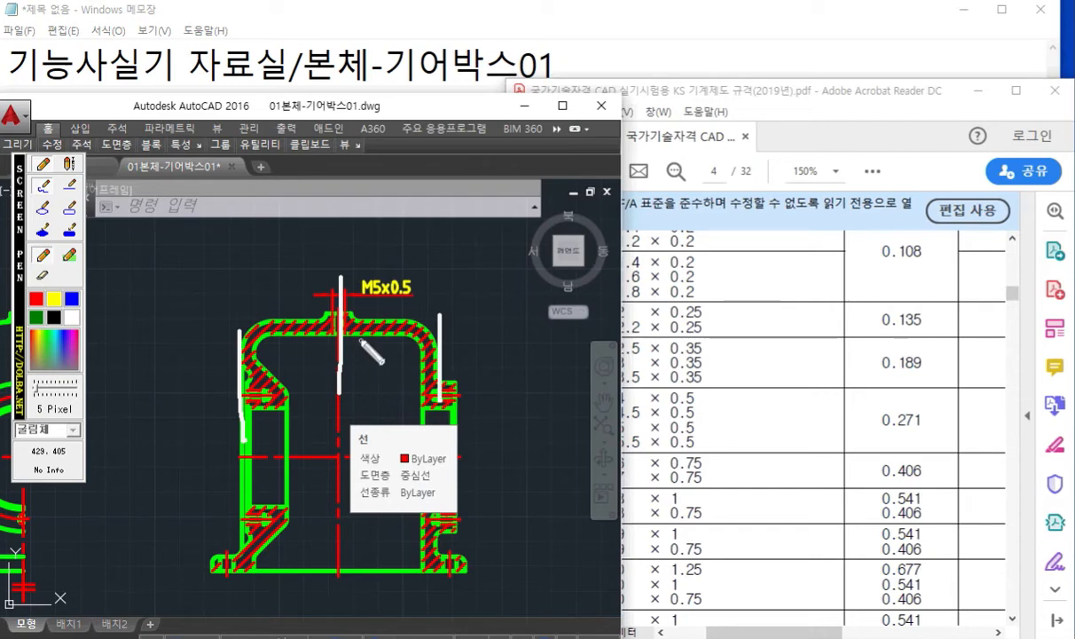
pyautogui.press('Escape')
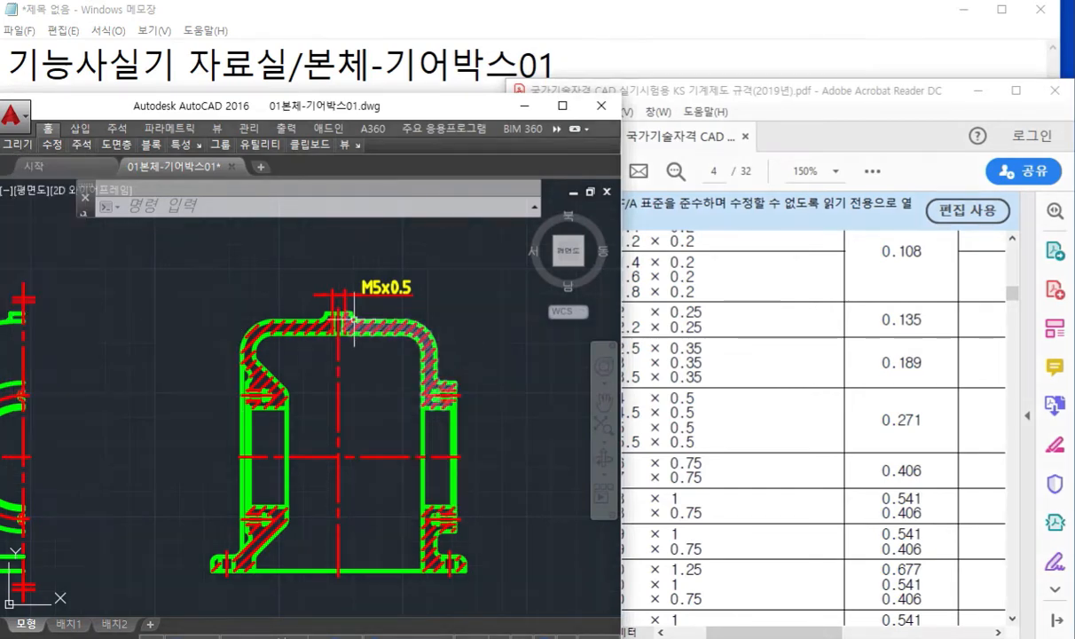
# - Sketch pen lines and arrows marking the boss's height above the housing's top surface, and clear the marks
pyautogui.moveTo(307, 274); pyautogui.dragTo(317, 307, button='middle')
pyautogui.scroll(4, 339, 325)
pyautogui.moveTo(398, 346); pyautogui.dragTo(341, 372, button='middle')
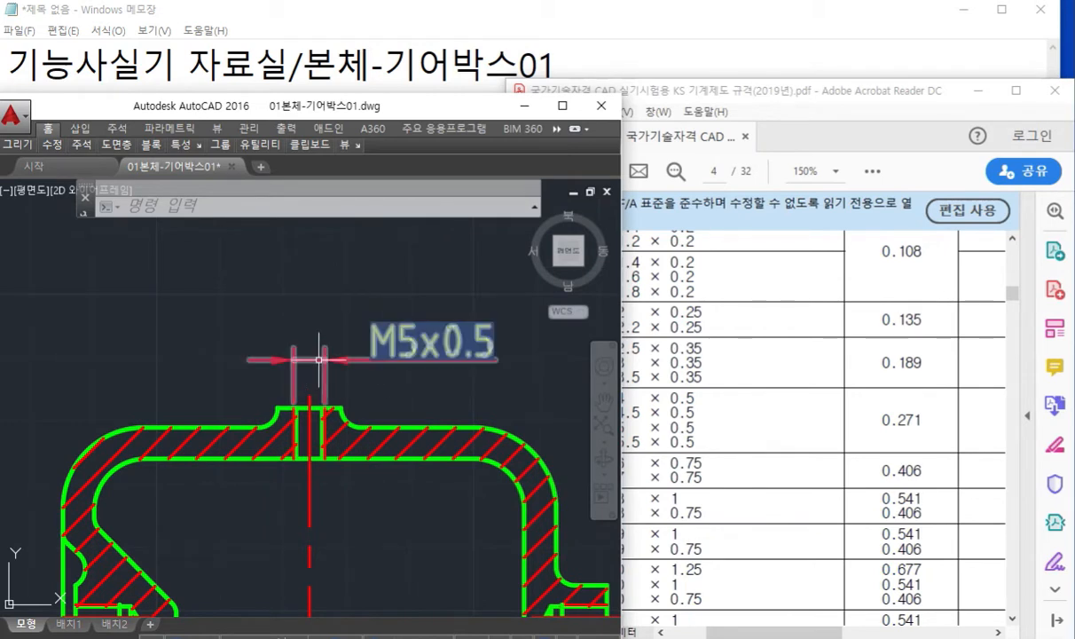
pyautogui.scroll(-2, 293, 372)
pyautogui.moveTo(252, 384); pyautogui.dragTo(365, 322, button='middle')
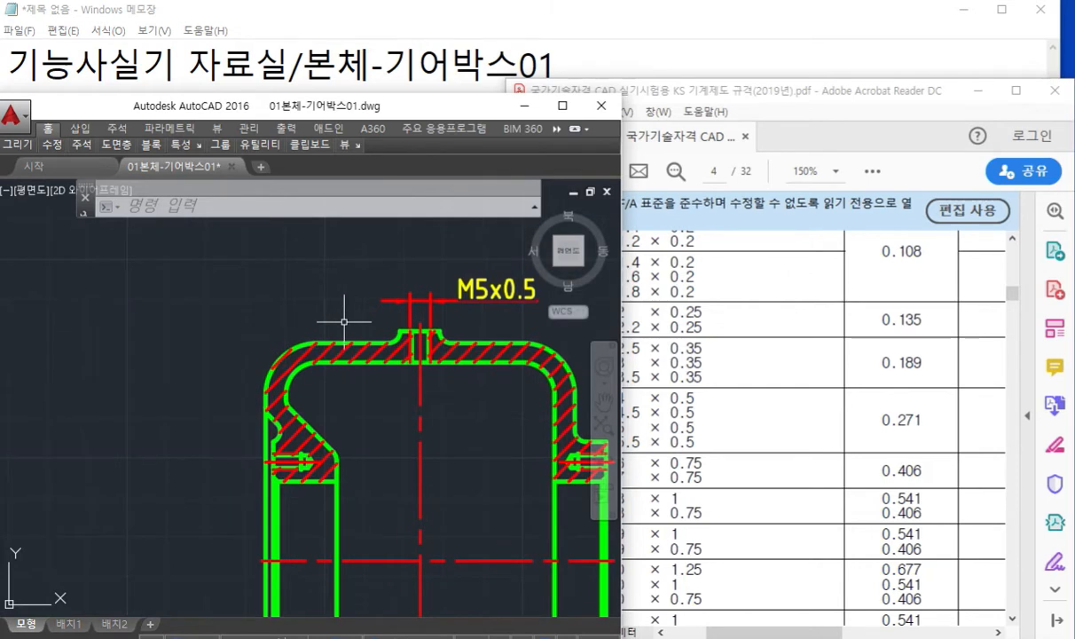
pyautogui.press('F2')
pyautogui.moveTo(399, 329); pyautogui.dragTo(245, 331)
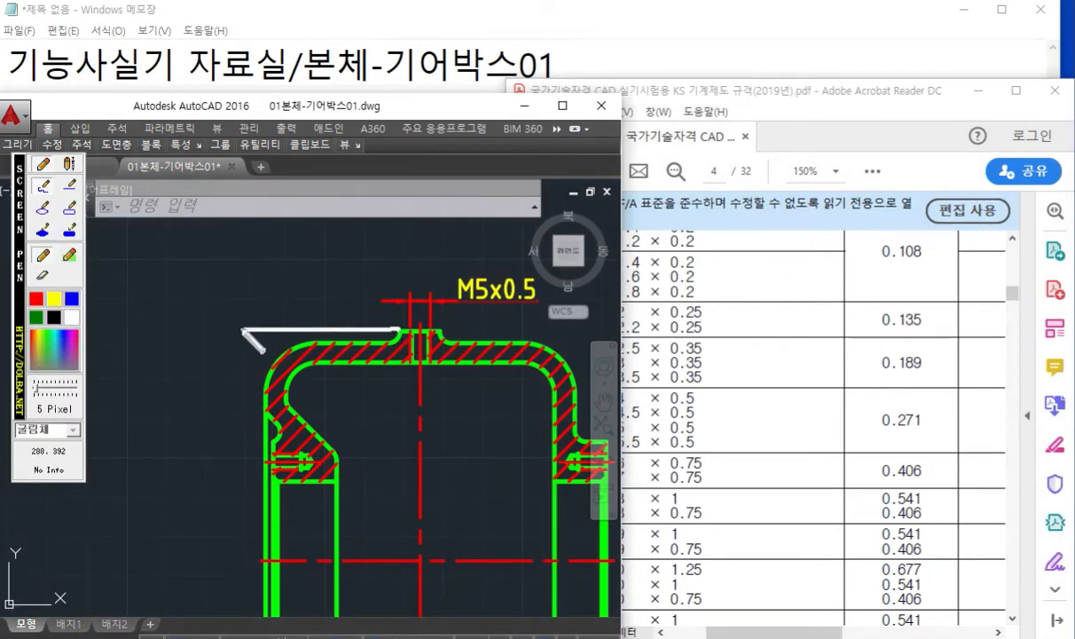
pyautogui.moveTo(323, 342); pyautogui.dragTo(201, 342)
pyautogui.moveTo(264, 306)
pyautogui.mouseDown()
pyautogui.moveTo(255, 354)
pyautogui.moveTo(265, 358)
pyautogui.moveTo(268, 316)
pyautogui.mouseUp()
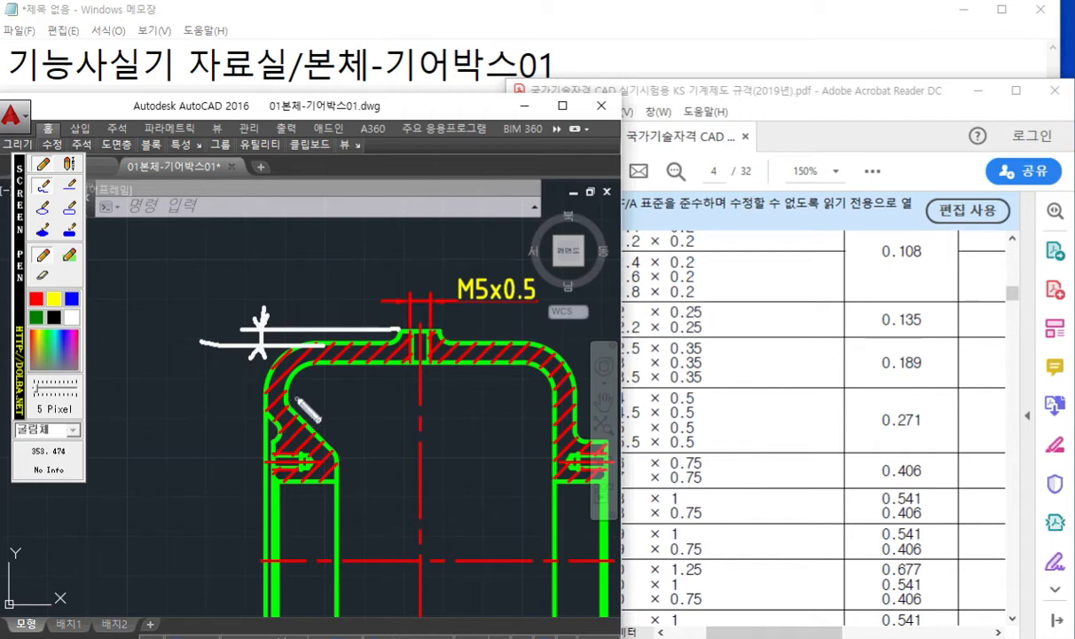
pyautogui.press('Escape')
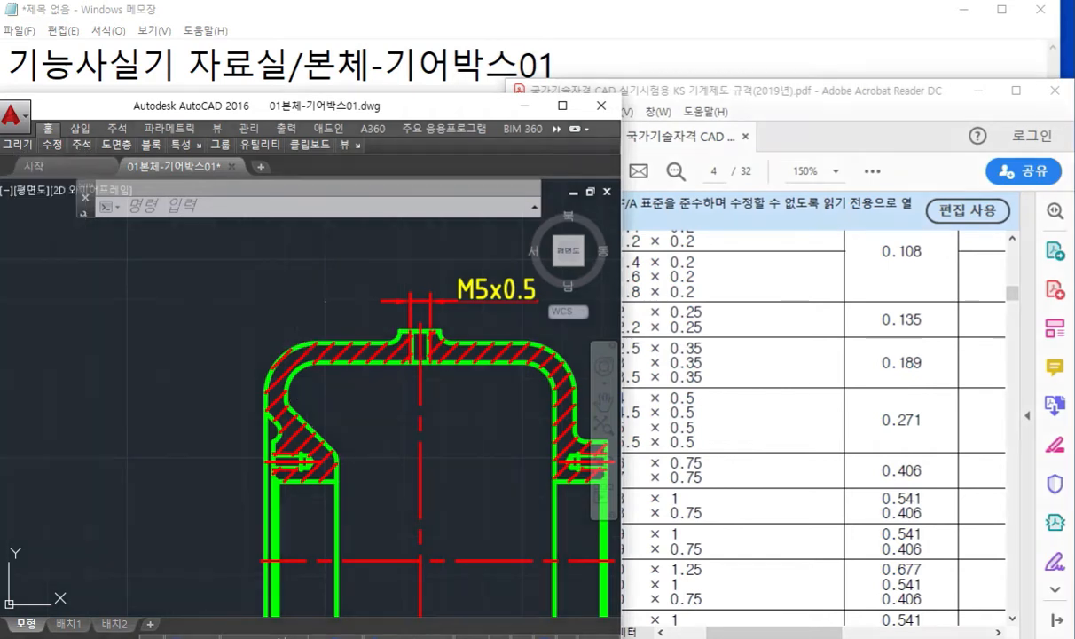
# - Add a vertical linear dimension for the boss's height above the housing's top surface, placed left of the housing
pyautogui.write('diml')
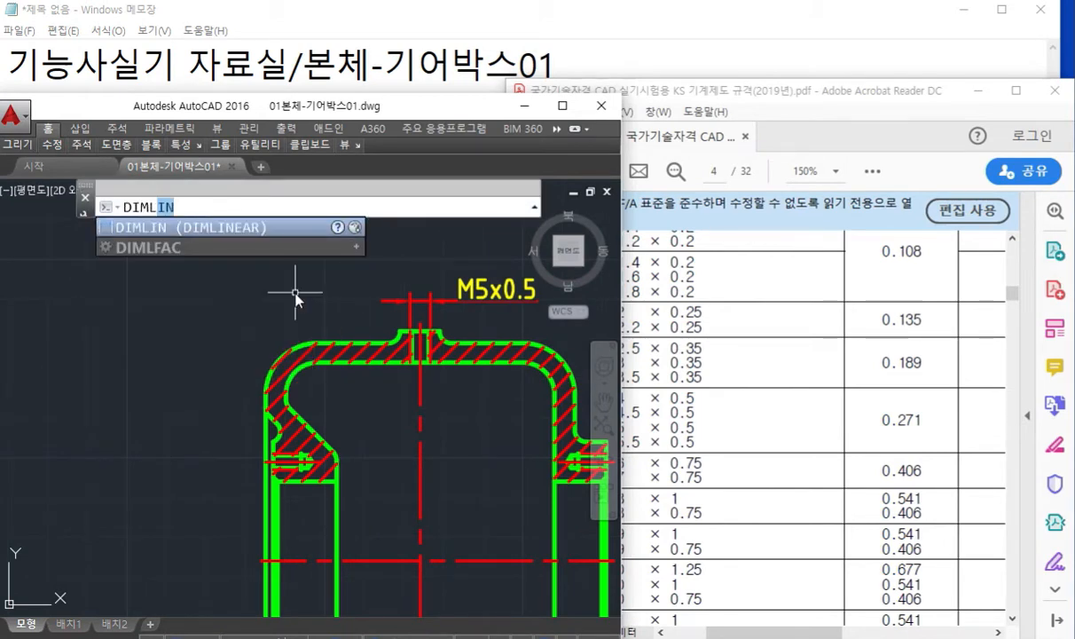
pyautogui.press('Return')
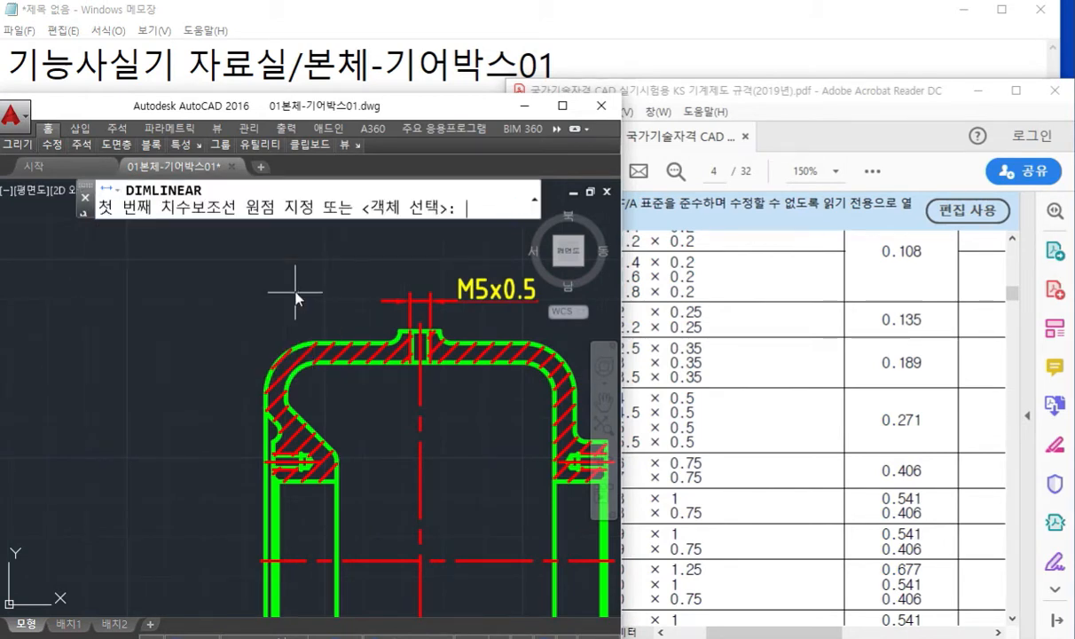
pyautogui.click(317, 342)
pyautogui.click(389, 330)
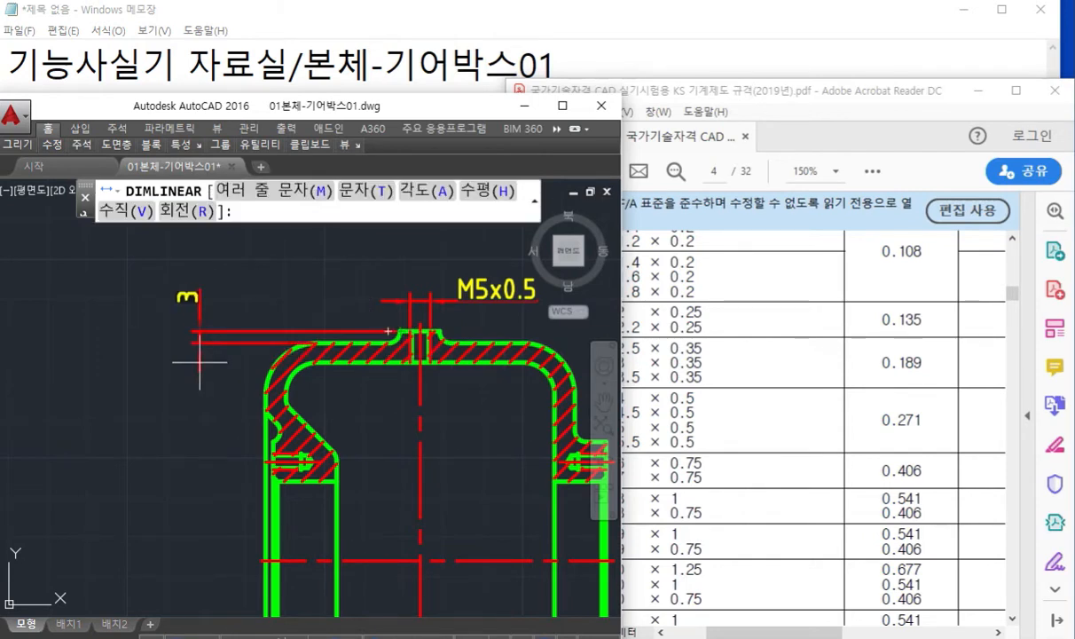
pyautogui.click(199, 361)
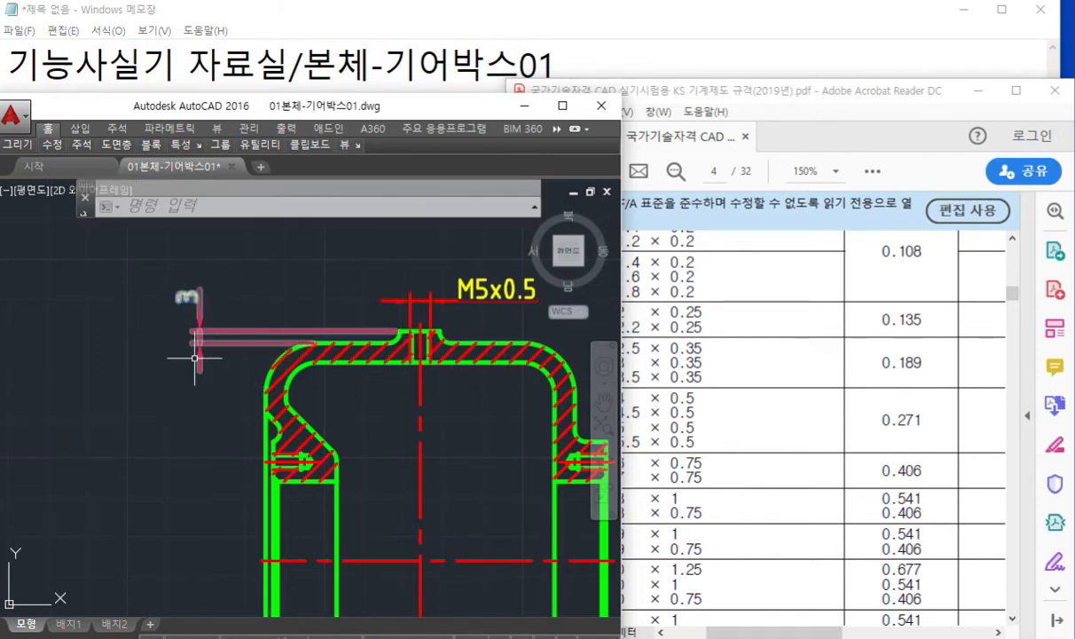
# - Sketch pen extension lines and a double arrow marking the boss's width above the housing, and clear the marks
pyautogui.moveTo(217, 337); pyautogui.dragTo(186, 352, button='middle')
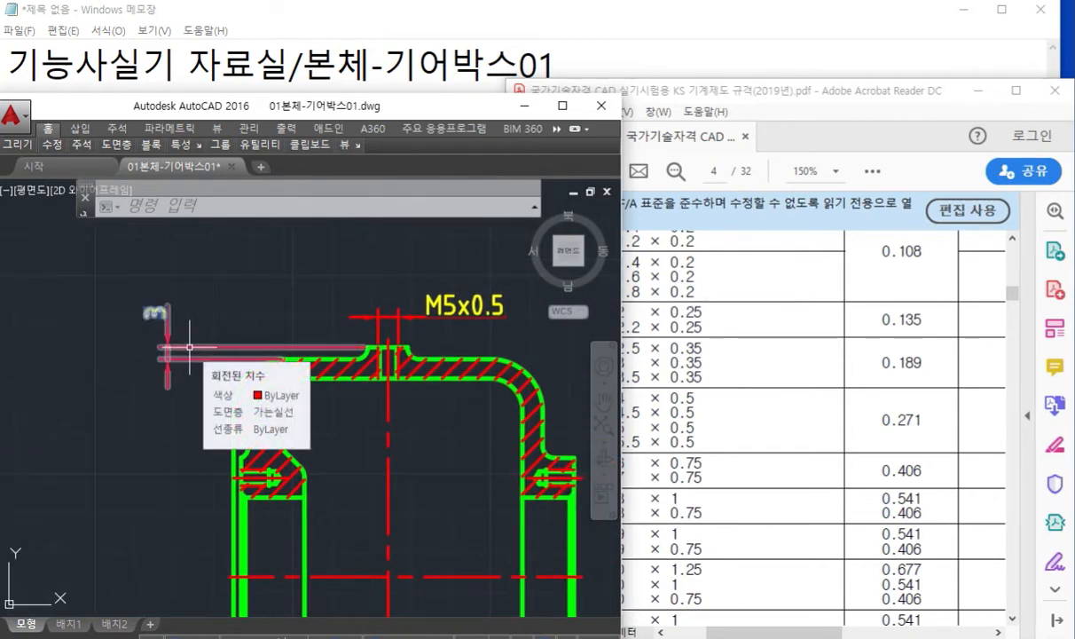
pyautogui.scroll(2, 354, 337)
pyautogui.moveTo(415, 377)
pyautogui.mouseDown(button='middle')
pyautogui.moveTo(365, 394)
pyautogui.moveTo(375, 363)
pyautogui.mouseUp(button='middle')
pyautogui.scroll(-2, 364, 395)
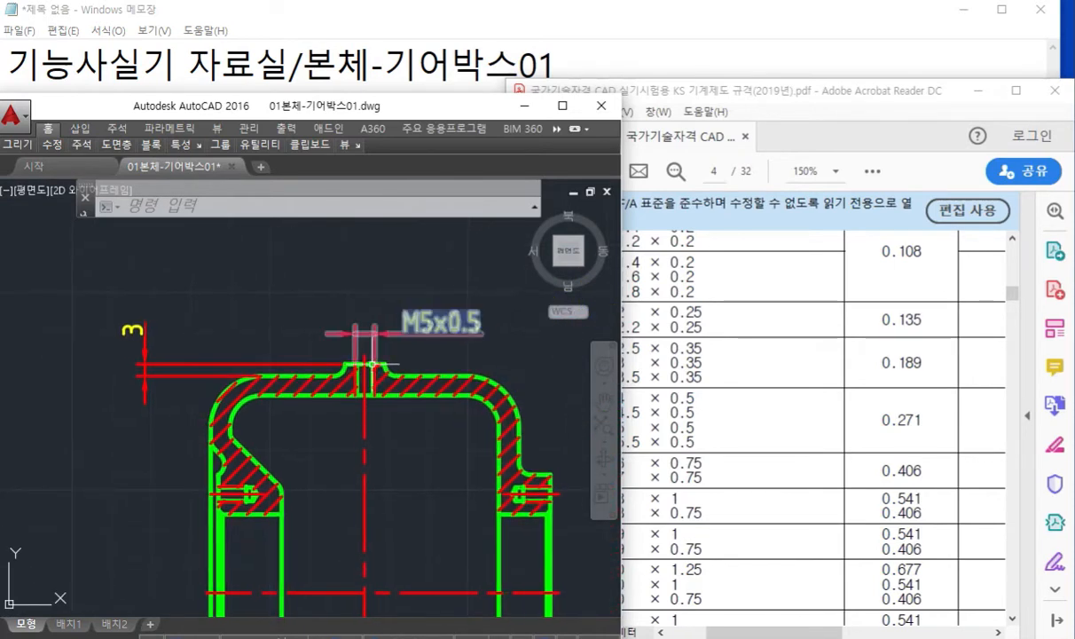
pyautogui.press('F9')
pyautogui.moveTo(343, 361); pyautogui.dragTo(331, 294)
pyautogui.moveTo(388, 362)
pyautogui.mouseDown()
pyautogui.moveTo(387, 311)
pyautogui.moveTo(372, 305)
pyautogui.moveTo(387, 305)
pyautogui.moveTo(346, 314)
pyautogui.mouseUp()
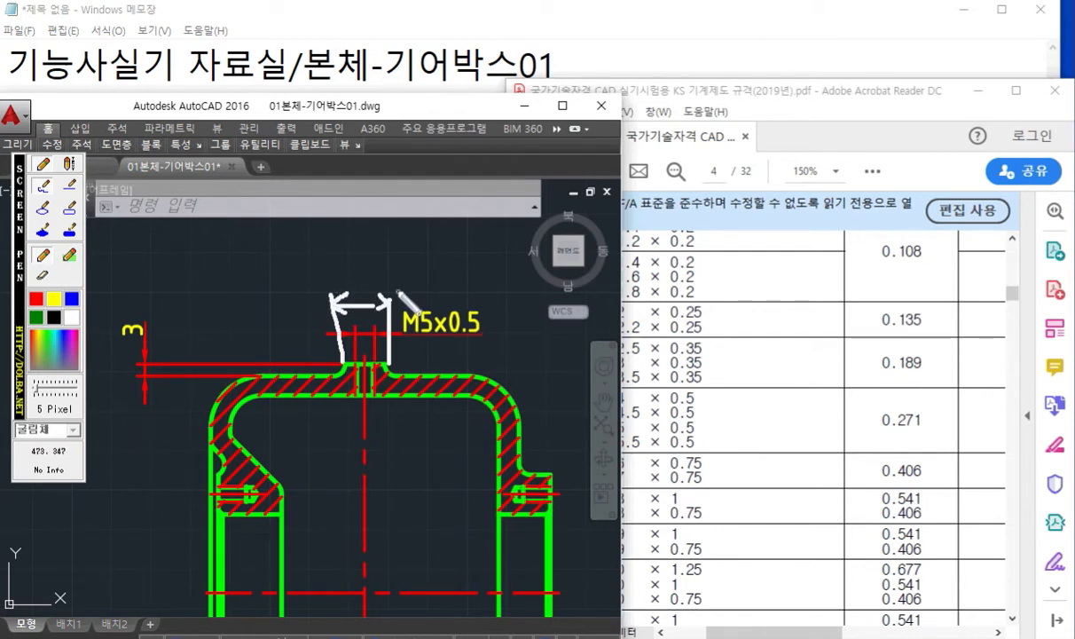
pyautogui.press('Escape')
# - Dimension the boss's width in the section view with a diameter symbol before the value, placed above the M5x0.5 callout
pyautogui.moveTo(344, 287); pyautogui.dragTo(343, 287, button='middle')
pyautogui.press('space')
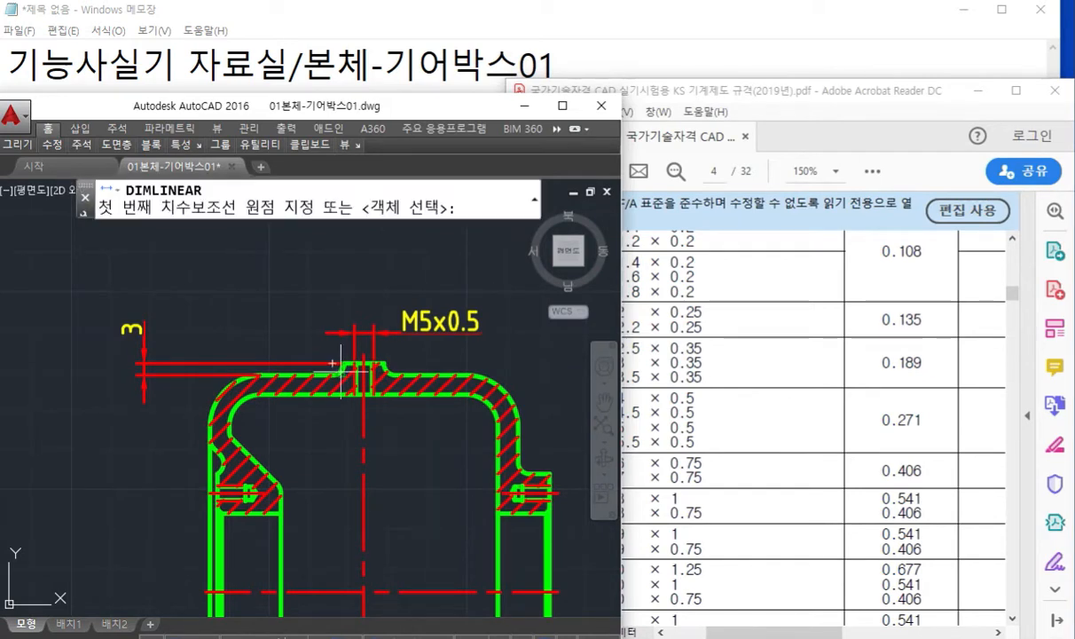
pyautogui.click(334, 363)
pyautogui.click(383, 363)
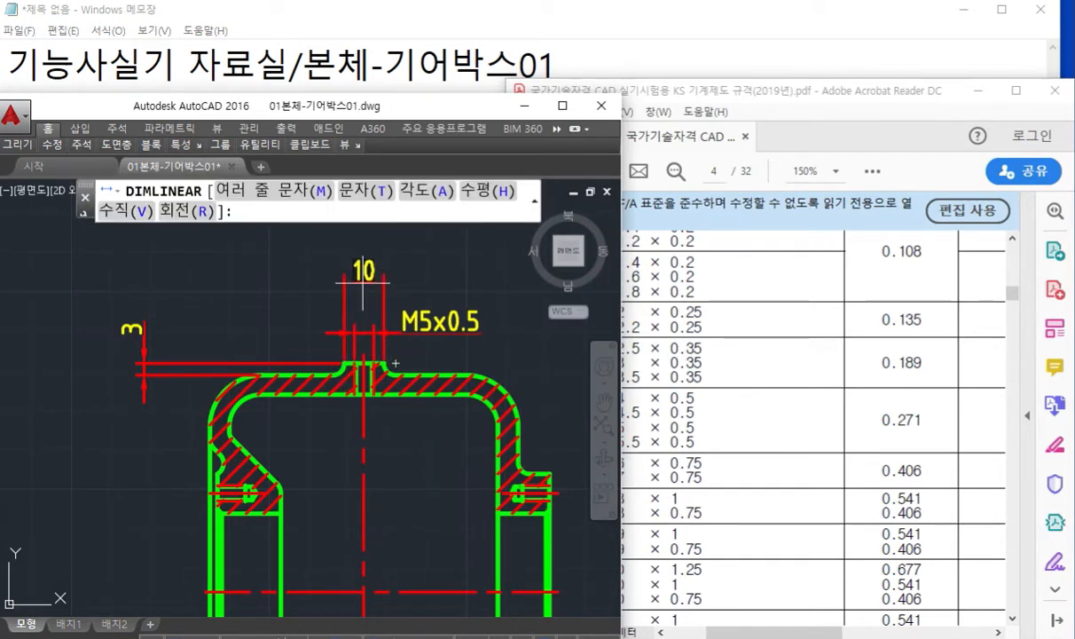
pyautogui.write('m')
pyautogui.press('Return')
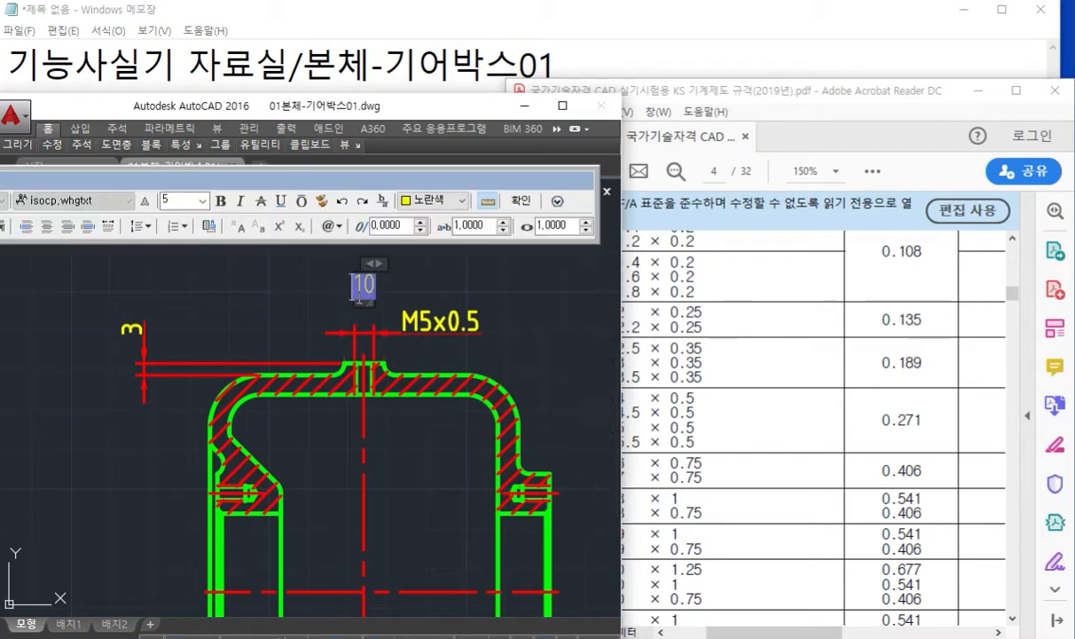
pyautogui.write('%%')
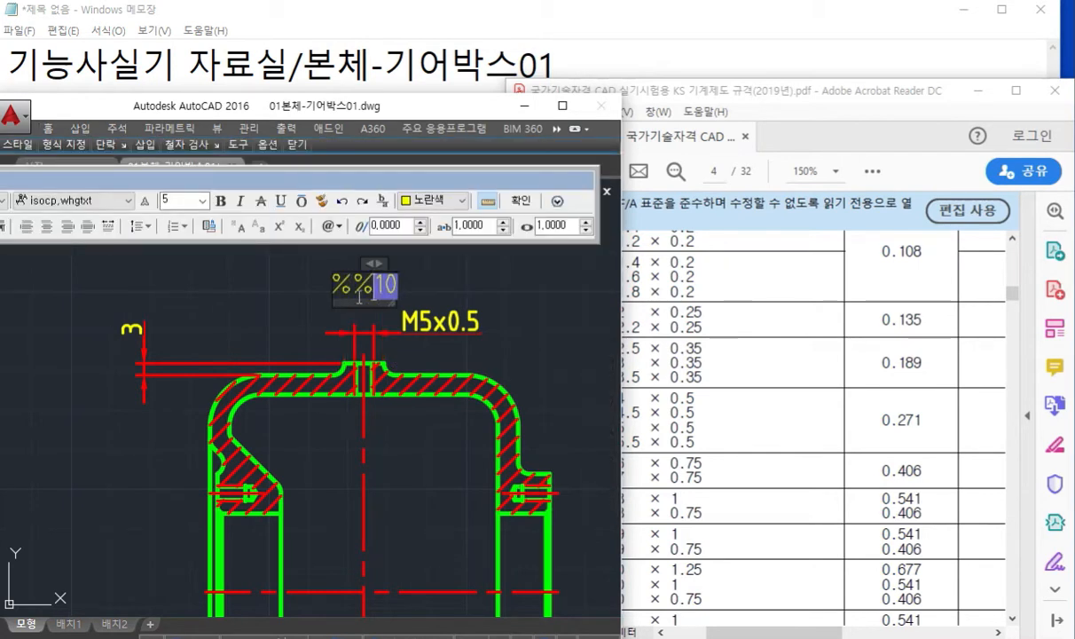
pyautogui.write('c')
pyautogui.click(516, 207)
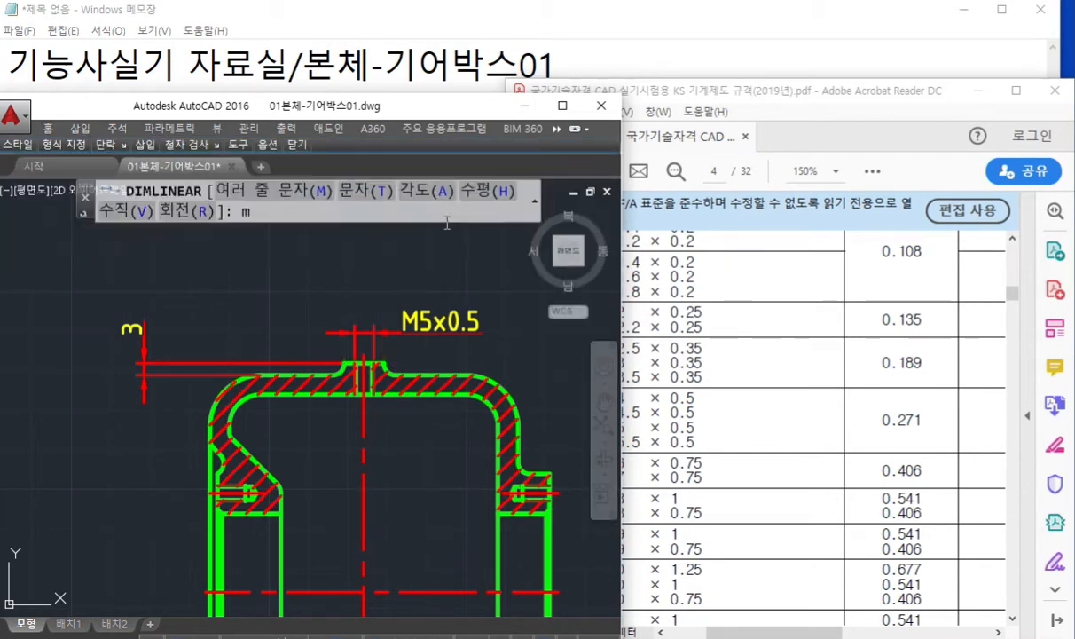
pyautogui.click(389, 312)
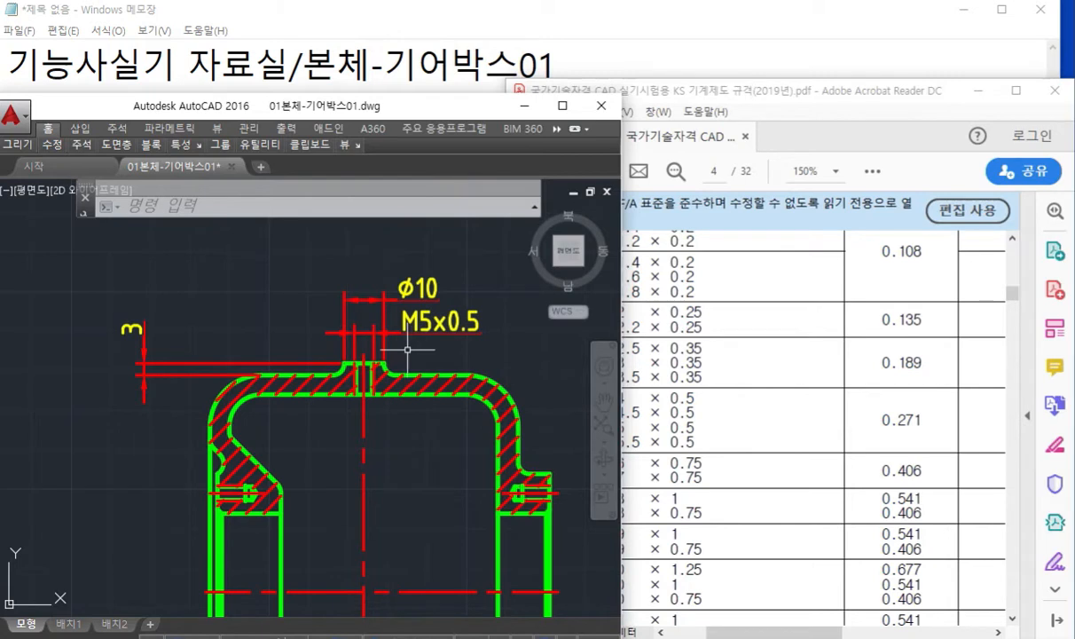
# - Circle the three tapped holes around the bearing bore in the half front view and sketch a fourth hole beside them
pyautogui.moveTo(452, 506); pyautogui.dragTo(435, 437, button='middle')
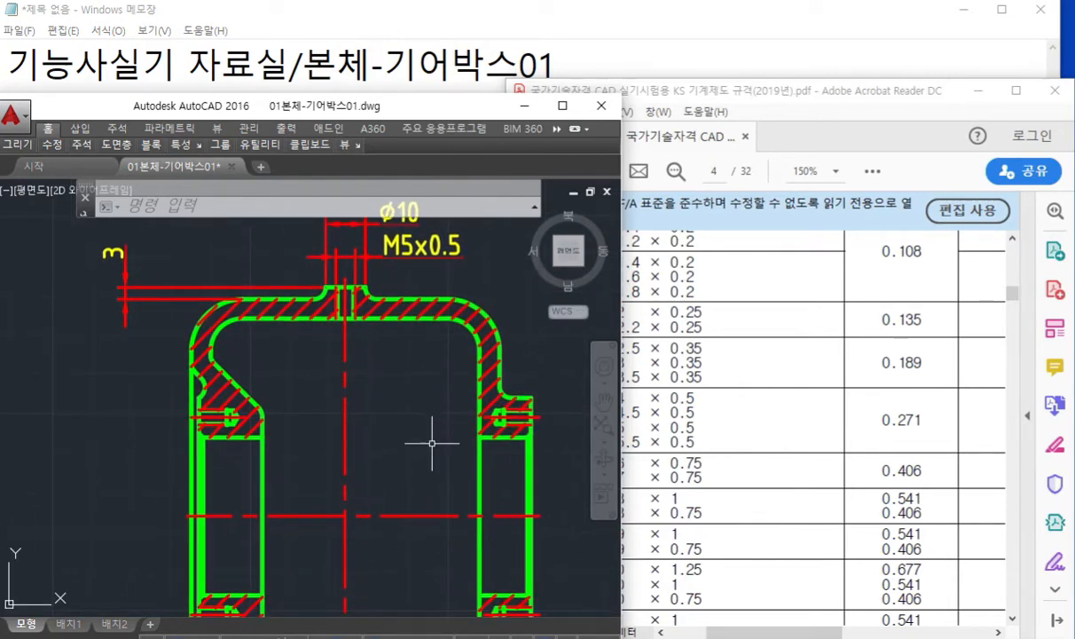
pyautogui.scroll(-2, 432, 447)
pyautogui.moveTo(426, 477); pyautogui.dragTo(516, 459, button='middle')
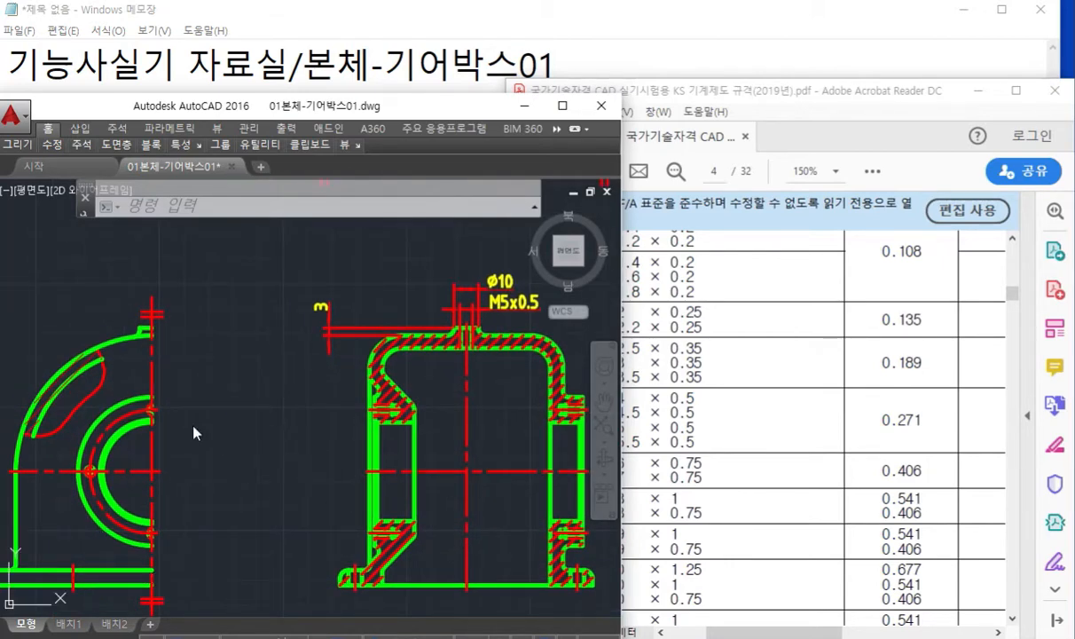
pyautogui.press('F12')
pyautogui.moveTo(168, 413)
pyautogui.mouseDown()
pyautogui.moveTo(144, 401)
pyautogui.moveTo(166, 410)
pyautogui.mouseUp()
pyautogui.moveTo(156, 522)
pyautogui.mouseDown()
pyautogui.moveTo(142, 530)
pyautogui.moveTo(162, 536)
pyautogui.moveTo(153, 525)
pyautogui.mouseUp()
pyautogui.moveTo(95, 466)
pyautogui.mouseDown()
pyautogui.moveTo(85, 477)
pyautogui.moveTo(94, 464)
pyautogui.mouseUp()
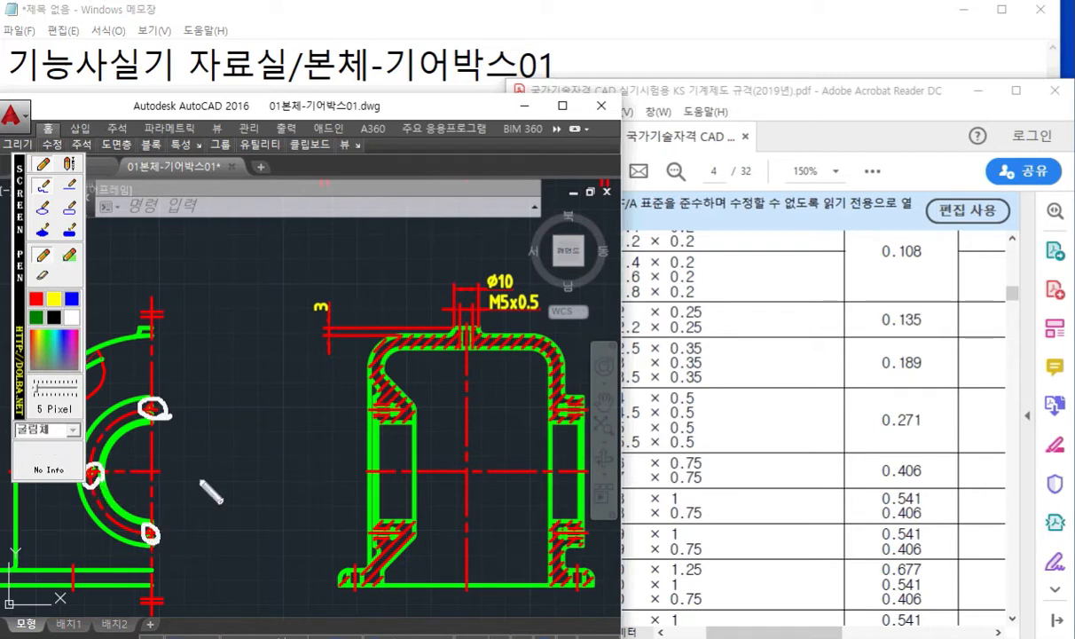
pyautogui.moveTo(216, 460)
pyautogui.mouseDown()
pyautogui.moveTo(206, 485)
pyautogui.moveTo(218, 478)
pyautogui.mouseUp()
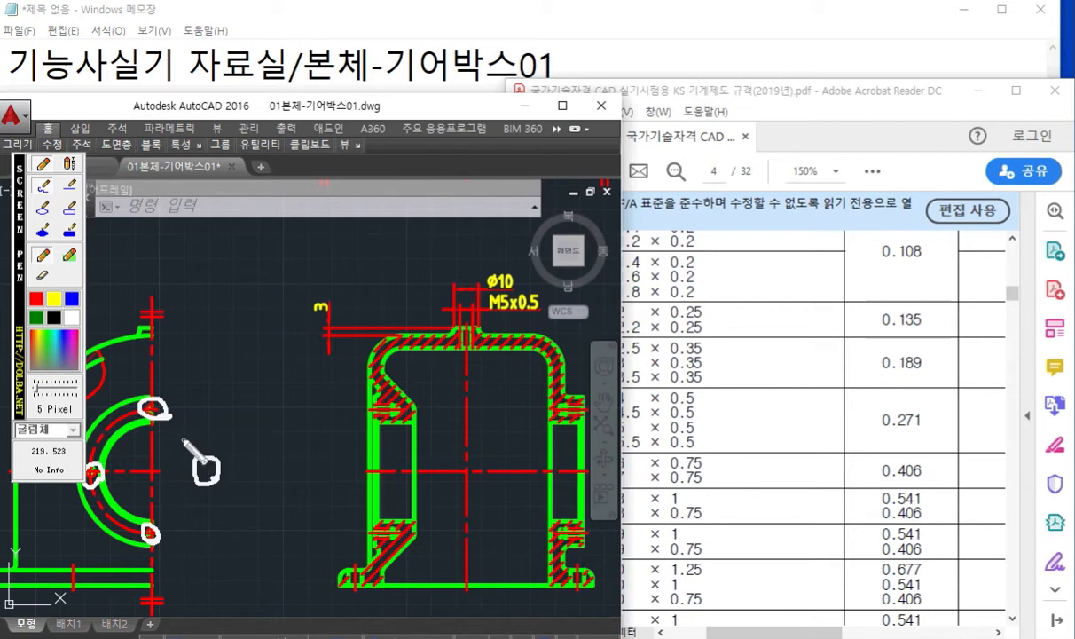
# - Sketch a diagonal double arrow across the half view's bolt circle with the pen and label it with a Ø symbol
pyautogui.moveTo(103, 391); pyautogui.dragTo(145, 458)
pyautogui.moveTo(182, 503); pyautogui.dragTo(192, 518)
pyautogui.moveTo(104, 408)
pyautogui.mouseDown()
pyautogui.moveTo(114, 414)
pyautogui.moveTo(123, 403)
pyautogui.mouseUp()
pyautogui.moveTo(202, 518)
pyautogui.mouseDown()
pyautogui.moveTo(196, 534)
pyautogui.moveTo(227, 534)
pyautogui.moveTo(236, 521)
pyautogui.moveTo(232, 566)
pyautogui.mouseUp()
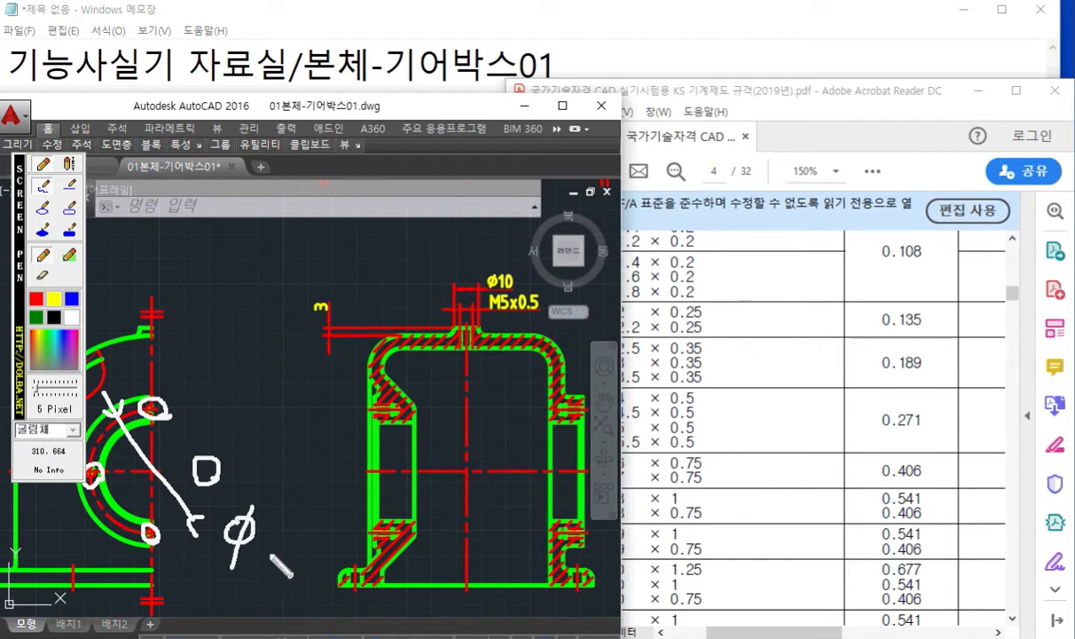
# - Add a pen leader lettered M and D.P to the sketched hole, circle the section view's left bearing bore, and clear the marks
pyautogui.moveTo(217, 458)
pyautogui.mouseDown()
pyautogui.moveTo(245, 427)
pyautogui.moveTo(253, 446)
pyautogui.mouseUp()
pyautogui.moveTo(254, 417)
pyautogui.mouseDown()
pyautogui.moveTo(278, 439)
pyautogui.moveTo(334, 435)
pyautogui.moveTo(335, 423)
pyautogui.mouseUp()
pyautogui.click(327, 424)
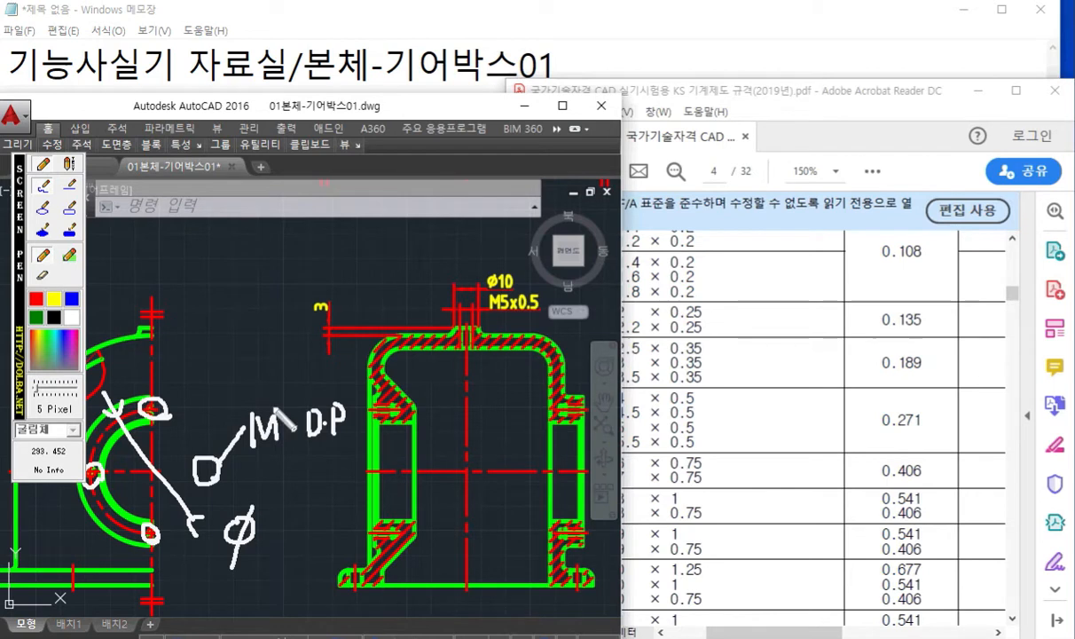
pyautogui.moveTo(443, 446)
pyautogui.mouseDown()
pyautogui.moveTo(377, 528)
pyautogui.moveTo(341, 408)
pyautogui.moveTo(430, 542)
pyautogui.mouseUp()
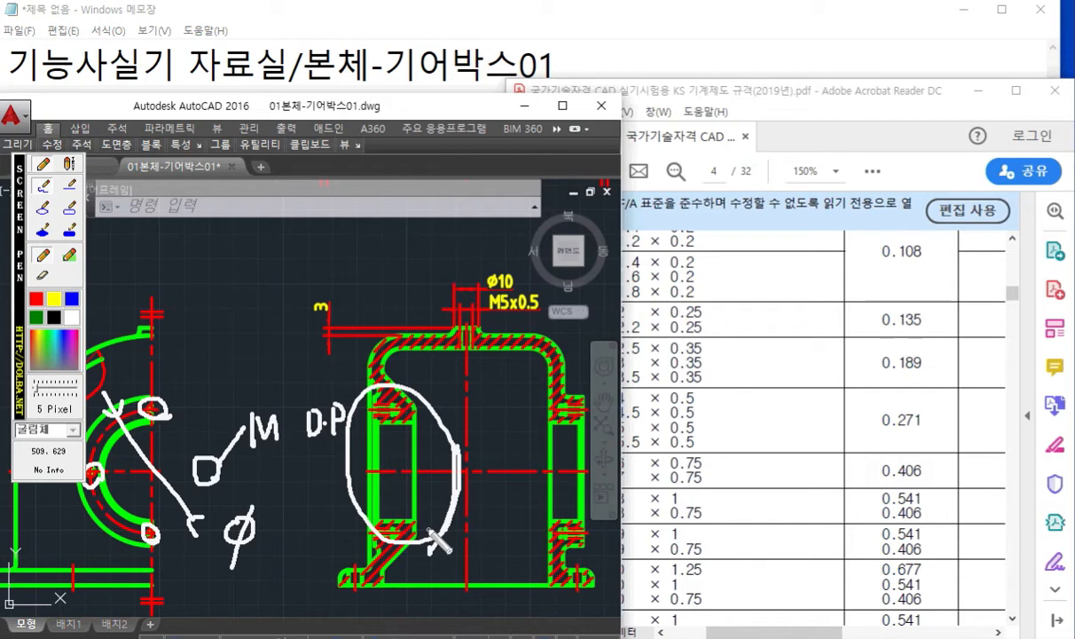
pyautogui.press('Escape')
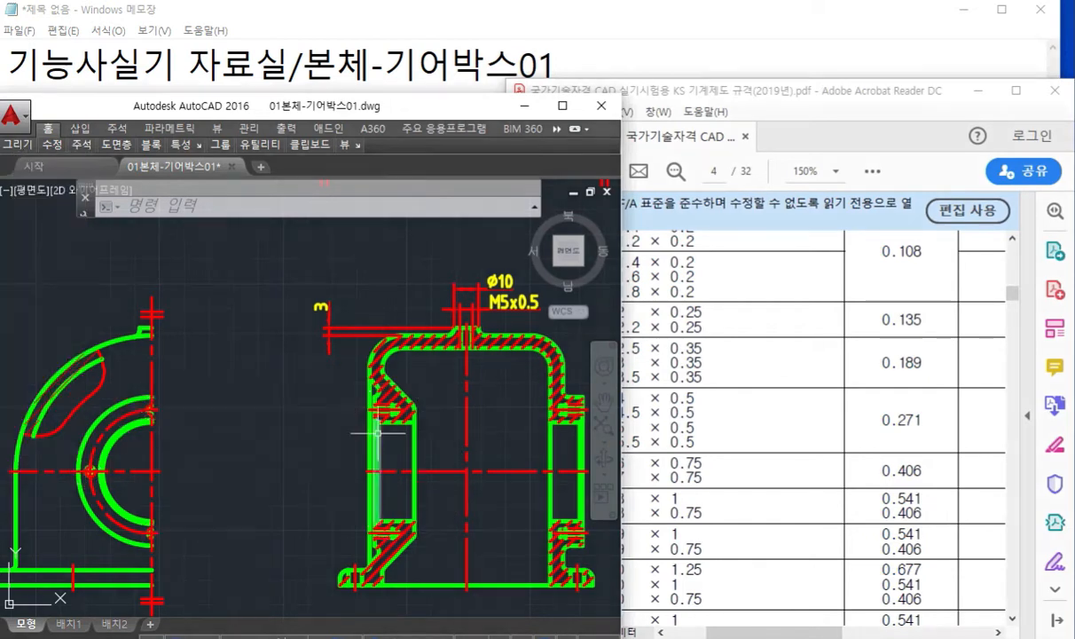
# - Maximise the drawing window
pyautogui.click(561, 105)
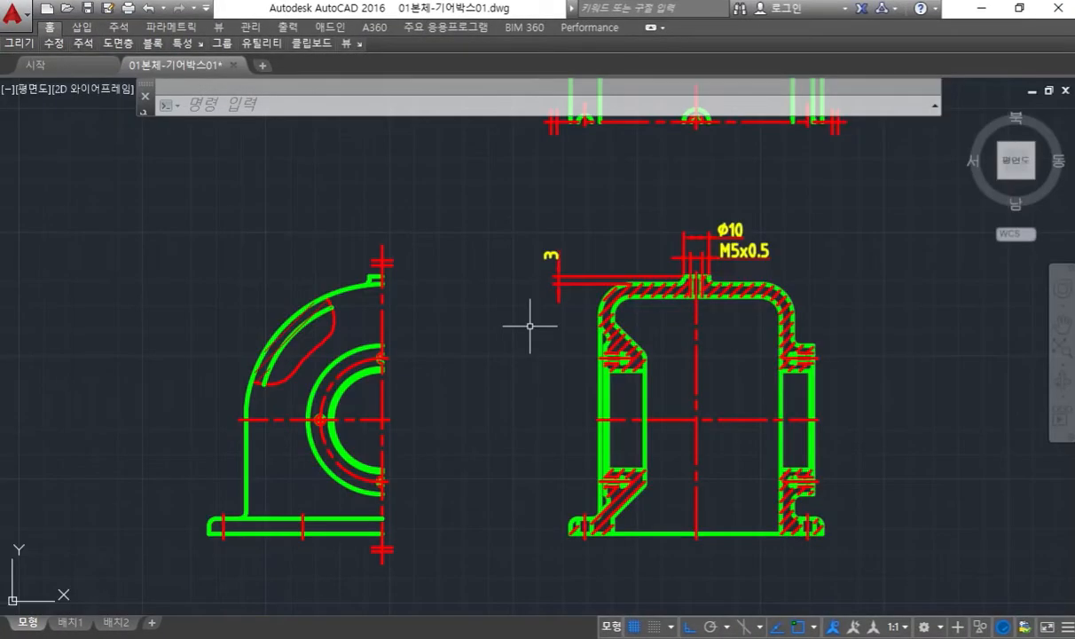
pyautogui.scroll(2, 683, 401)
pyautogui.moveTo(688, 462); pyautogui.dragTo(629, 441, button='middle')
# - Sketch pen extension lines from the section view's upper-left tapped hole and letter them M4 DP8
pyautogui.press('F12')
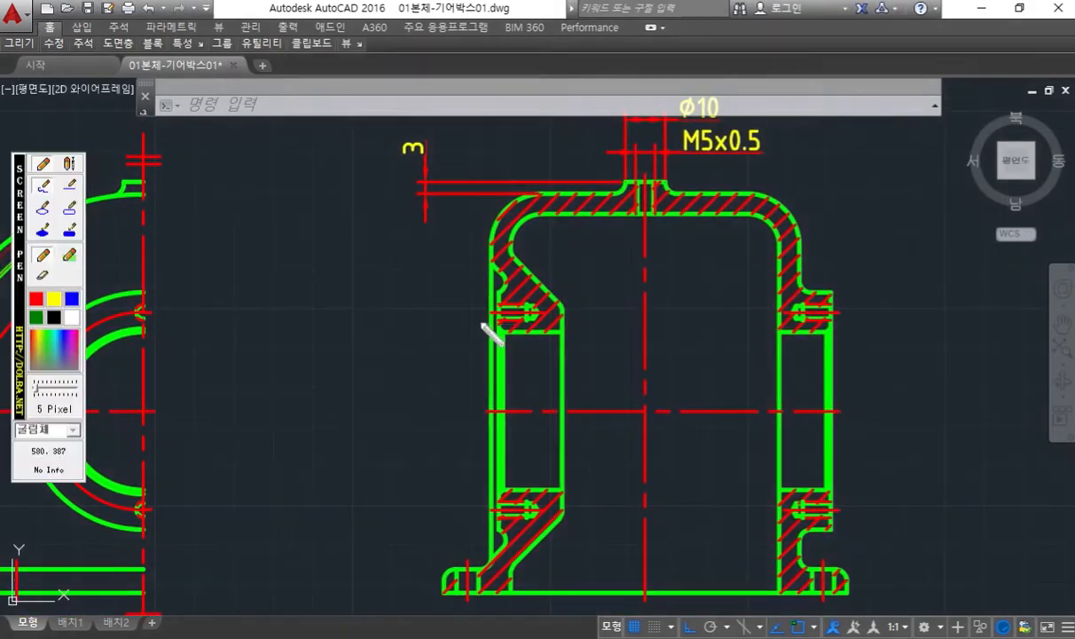
pyautogui.moveTo(500, 323); pyautogui.dragTo(435, 322)
pyautogui.moveTo(493, 304); pyautogui.dragTo(437, 305)
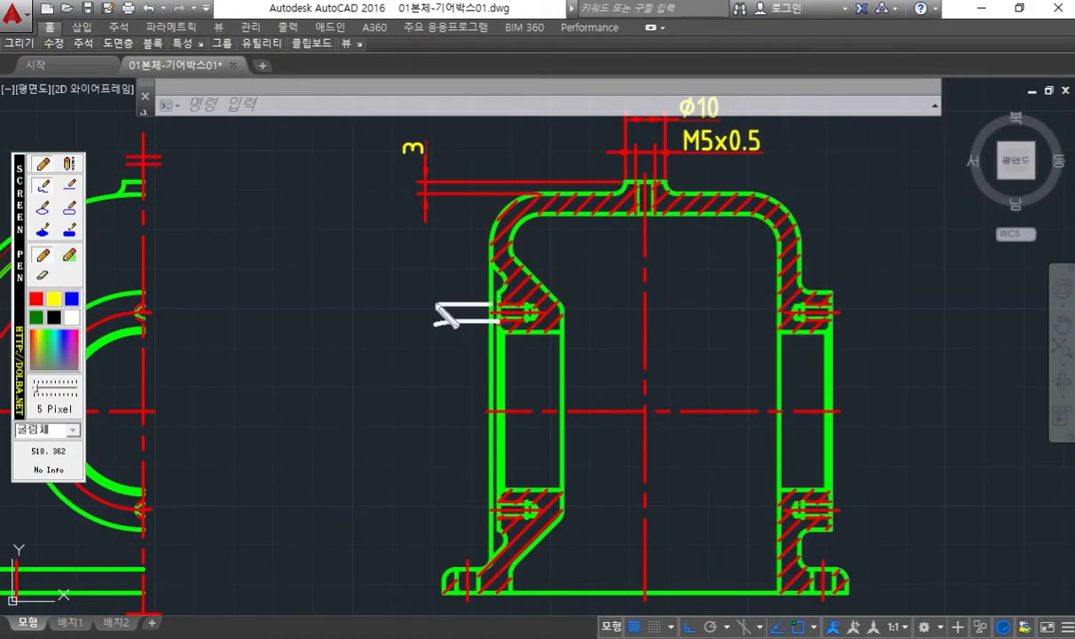
pyautogui.moveTo(446, 251); pyautogui.dragTo(446, 307)
pyautogui.moveTo(395, 262)
pyautogui.mouseDown()
pyautogui.moveTo(397, 239)
pyautogui.moveTo(416, 263)
pyautogui.moveTo(479, 259)
pyautogui.moveTo(480, 248)
pyautogui.moveTo(507, 255)
pyautogui.moveTo(514, 222)
pyautogui.mouseUp()
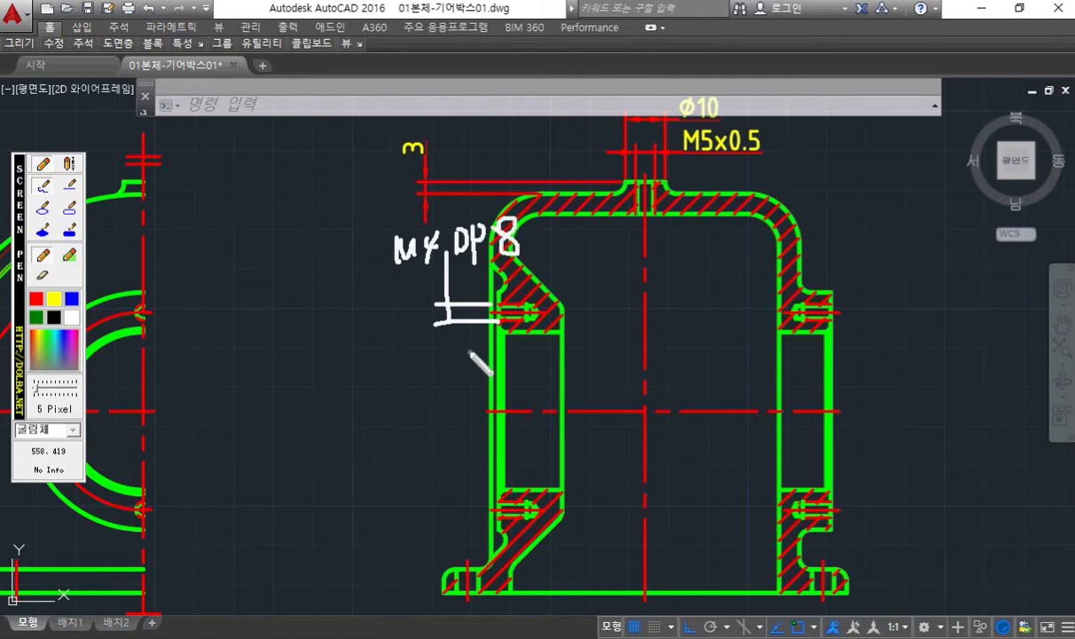
# - Sketch a vertical pitch dimension between the two left tapped holes' centrelines and circle where it overlaps the M4 callout lines
pyautogui.moveTo(444, 308); pyautogui.dragTo(361, 308)
pyautogui.moveTo(488, 509); pyautogui.dragTo(350, 509)
pyautogui.moveTo(390, 312)
pyautogui.mouseDown()
pyautogui.moveTo(382, 496)
pyautogui.moveTo(383, 472)
pyautogui.mouseUp()
pyautogui.moveTo(373, 327); pyautogui.dragTo(404, 344)
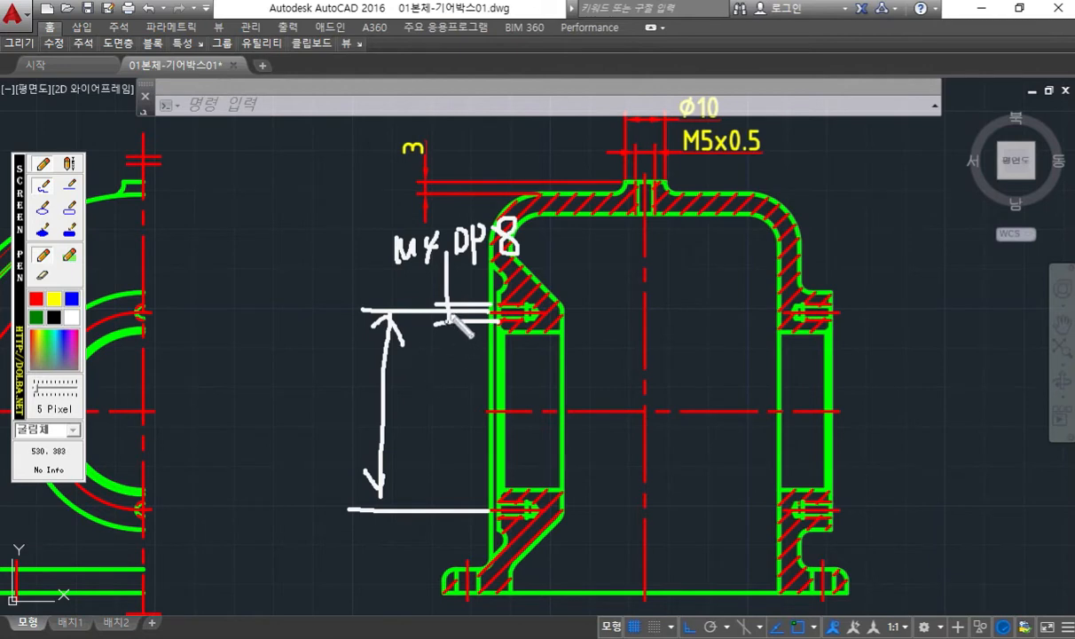
pyautogui.moveTo(439, 275)
pyautogui.mouseDown()
pyautogui.moveTo(432, 334)
pyautogui.moveTo(442, 279)
pyautogui.mouseUp()
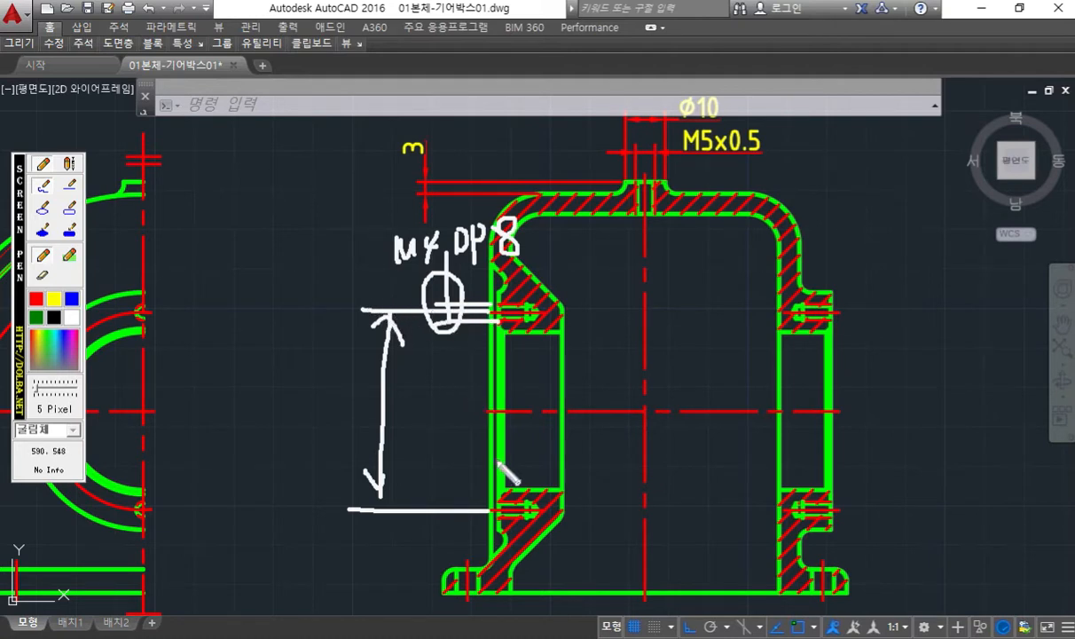
# - Sketch a pen leader to the lower-left tapped hole lettered 4-M4 DP8, and clear the marks
pyautogui.moveTo(241, 577)
pyautogui.mouseDown()
pyautogui.moveTo(390, 584)
pyautogui.moveTo(491, 511)
pyautogui.mouseUp()
pyautogui.moveTo(319, 534)
pyautogui.mouseDown()
pyautogui.moveTo(275, 564)
pyautogui.moveTo(311, 576)
pyautogui.mouseUp()
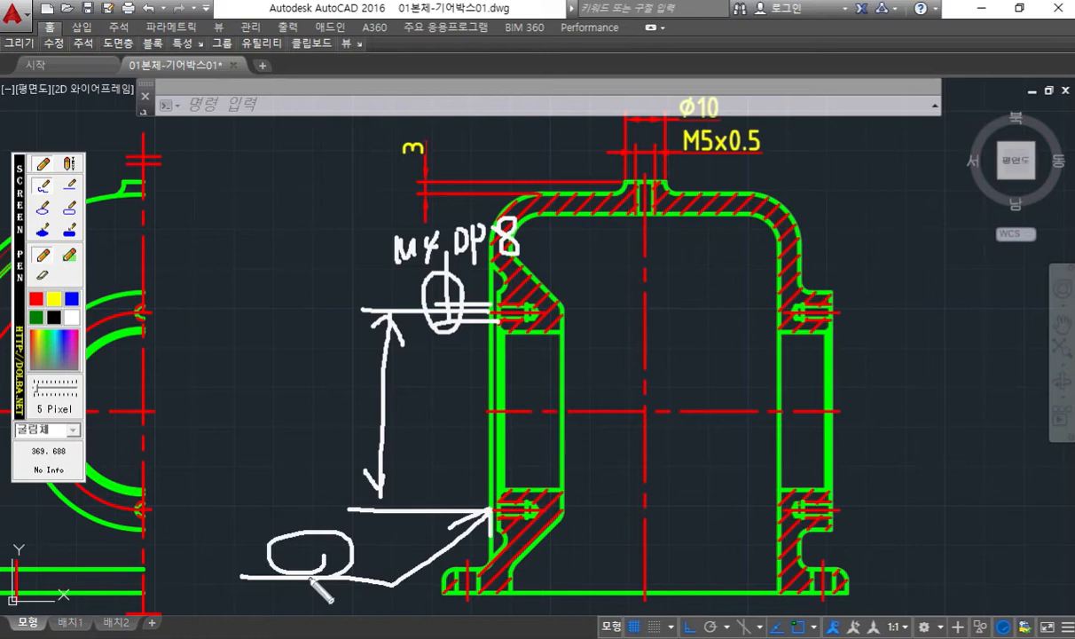
pyautogui.moveTo(234, 522)
pyautogui.mouseDown()
pyautogui.moveTo(230, 540)
pyautogui.moveTo(257, 546)
pyautogui.mouseUp()
pyautogui.moveTo(246, 526)
pyautogui.mouseDown()
pyautogui.moveTo(241, 572)
pyautogui.moveTo(330, 550)
pyautogui.moveTo(350, 550)
pyautogui.moveTo(364, 572)
pyautogui.moveTo(397, 557)
pyautogui.moveTo(432, 565)
pyautogui.mouseUp()
pyautogui.click(394, 545)
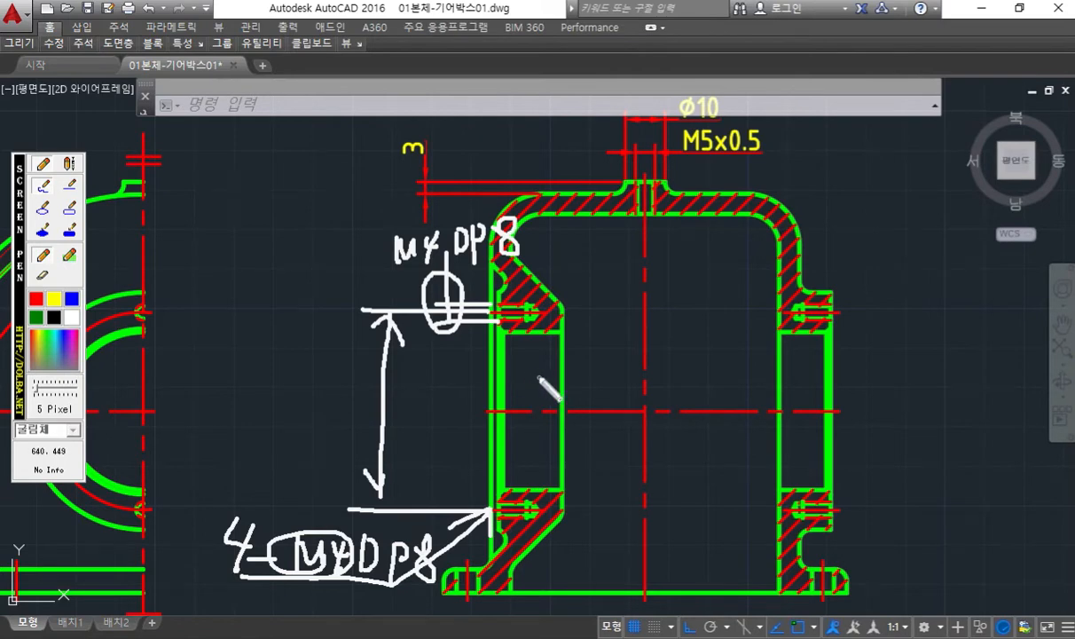
pyautogui.press('Escape')
# - Sketch pen dimension lines for the left bearing bore's diameter and the tapped holes' pitch beside the section view, and clear the marks
pyautogui.moveTo(446, 296)
pyautogui.mouseDown(button='middle')
pyautogui.moveTo(476, 315)
pyautogui.moveTo(492, 289)
pyautogui.mouseUp(button='middle')
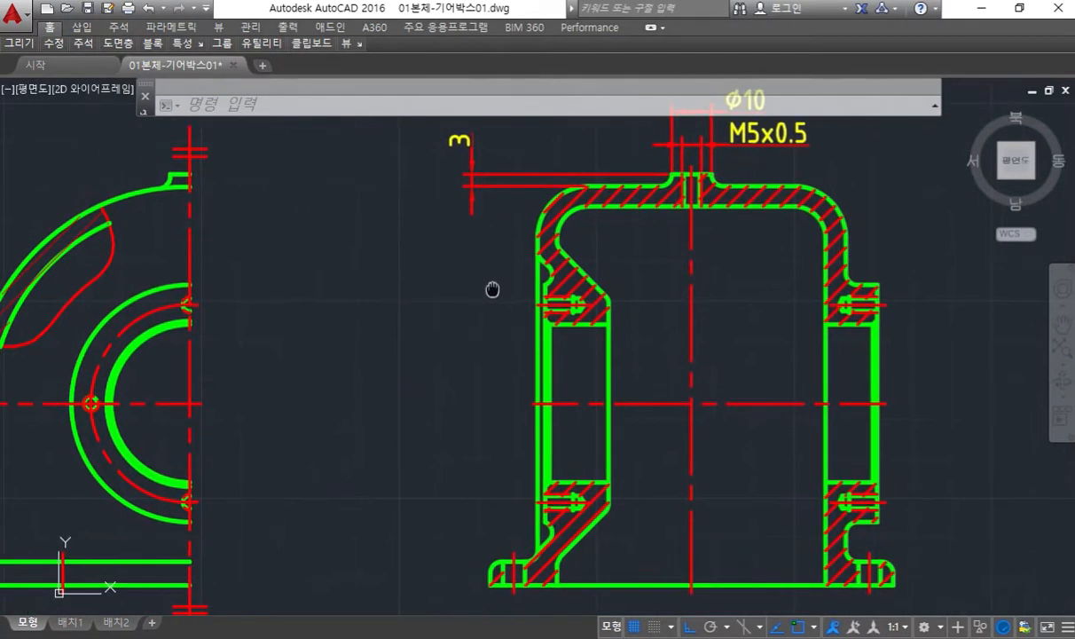
pyautogui.press('F12')
pyautogui.moveTo(561, 329); pyautogui.dragTo(476, 330)
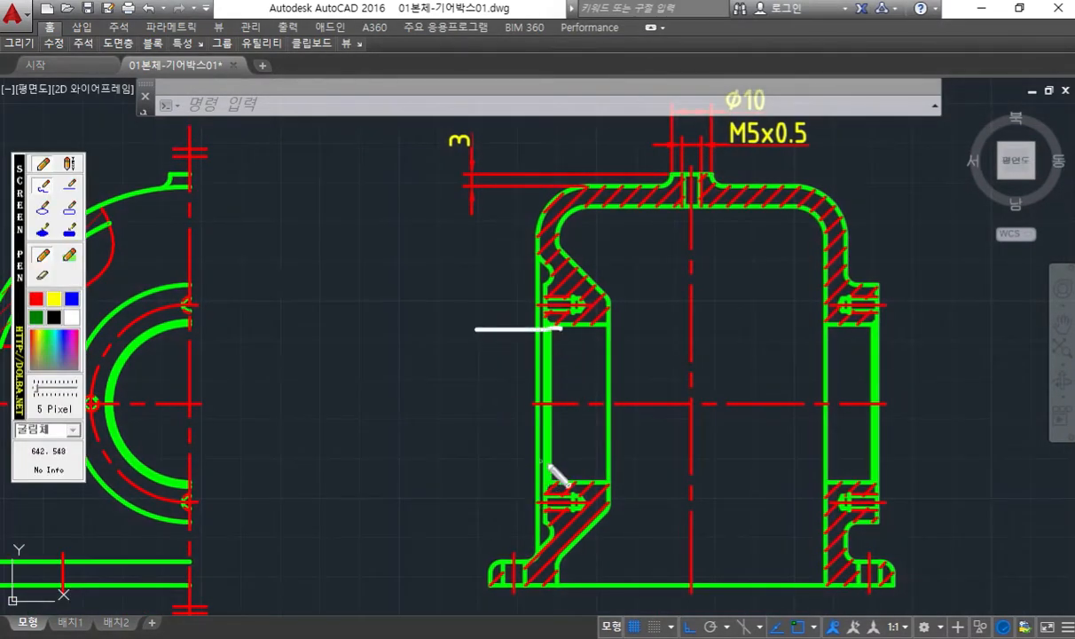
pyautogui.moveTo(555, 475); pyautogui.dragTo(499, 475)
pyautogui.moveTo(508, 330)
pyautogui.mouseDown()
pyautogui.moveTo(508, 467)
pyautogui.moveTo(519, 435)
pyautogui.mouseUp()
pyautogui.moveTo(498, 350); pyautogui.dragTo(516, 349)
pyautogui.moveTo(535, 302); pyautogui.dragTo(431, 311)
pyautogui.moveTo(529, 502); pyautogui.dragTo(423, 504)
pyautogui.moveTo(454, 315); pyautogui.dragTo(455, 487)
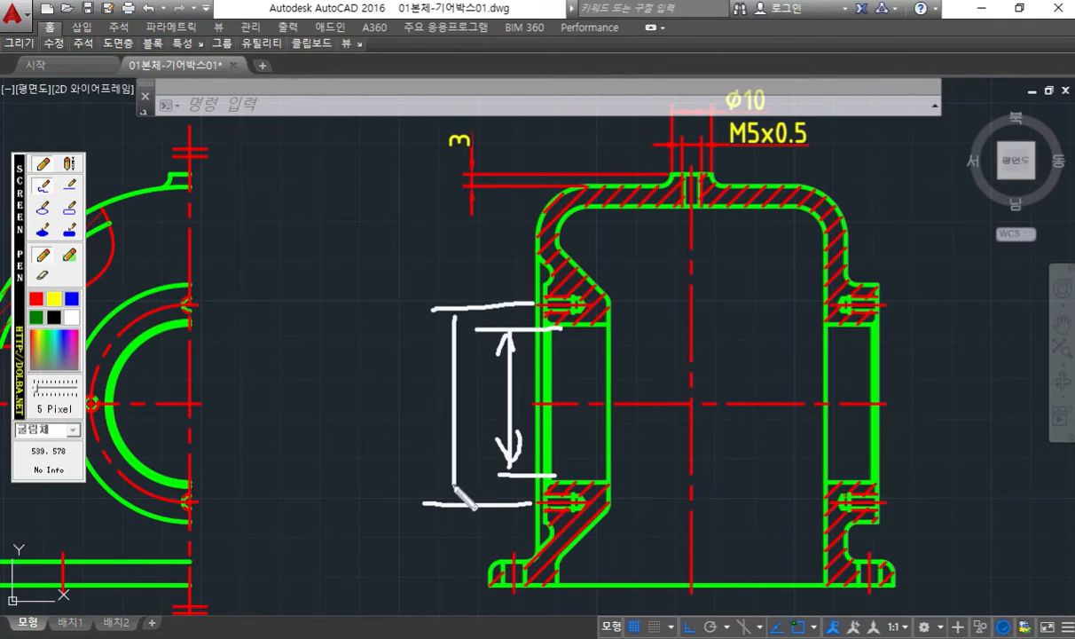
pyautogui.press('Escape')
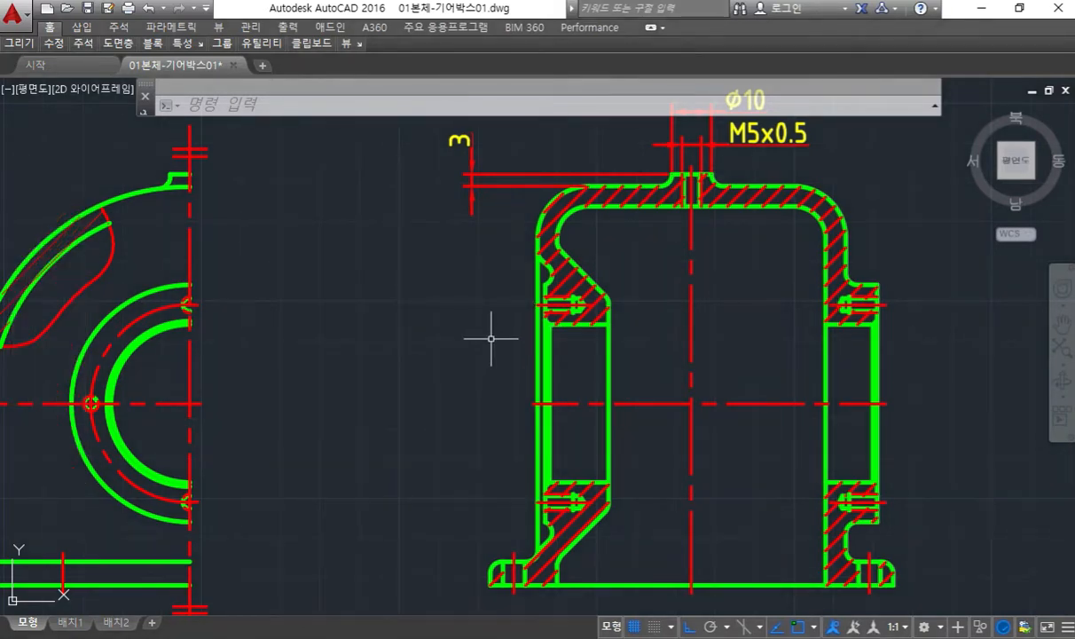
# - Restore the full ribbon display while focusing on the section view's upper-left tapped hole
pyautogui.scroll(3, 506, 286)
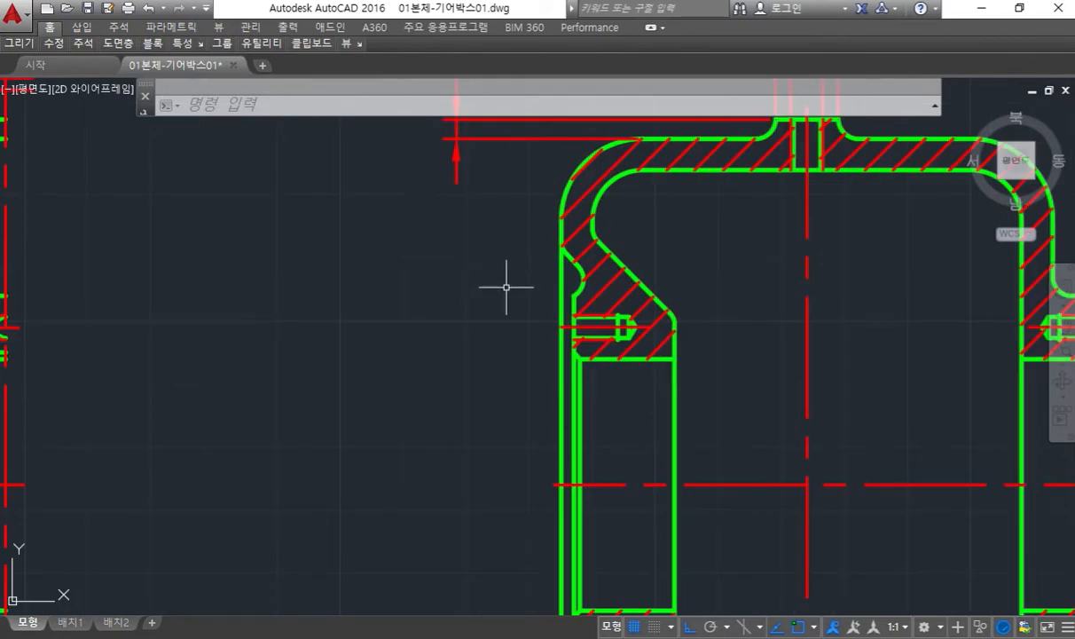
pyautogui.moveTo(534, 287)
pyautogui.mouseDown(button='middle')
pyautogui.moveTo(444, 327)
pyautogui.moveTo(377, 314)
pyautogui.mouseUp(button='middle')
pyautogui.scroll(6, 379, 367)
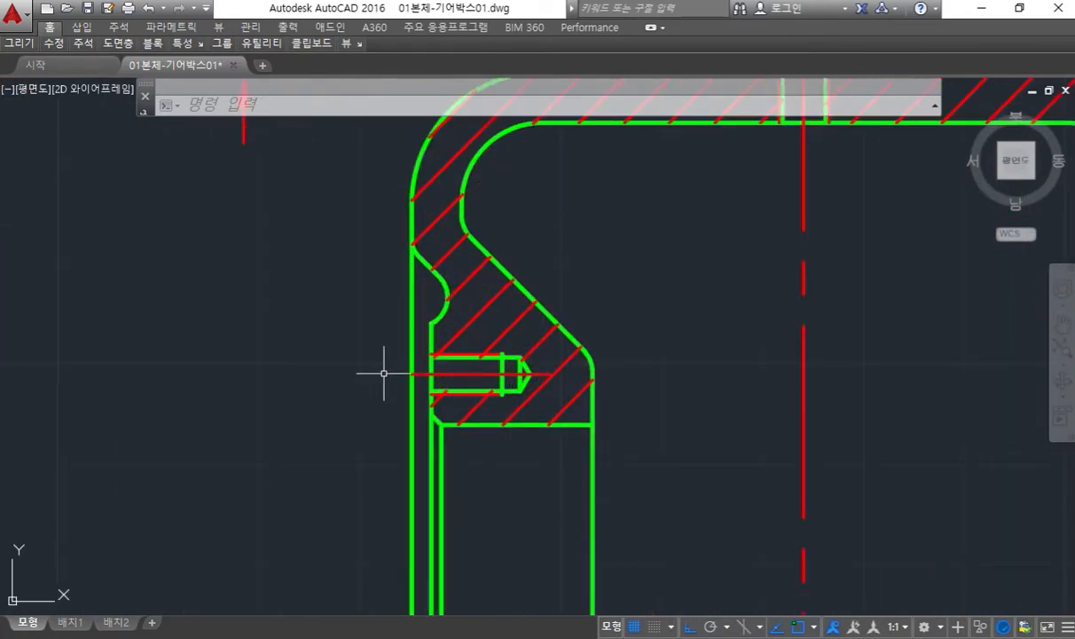
pyautogui.moveTo(340, 347); pyautogui.dragTo(477, 348, button='middle')
pyautogui.scroll(-2, 480, 355)
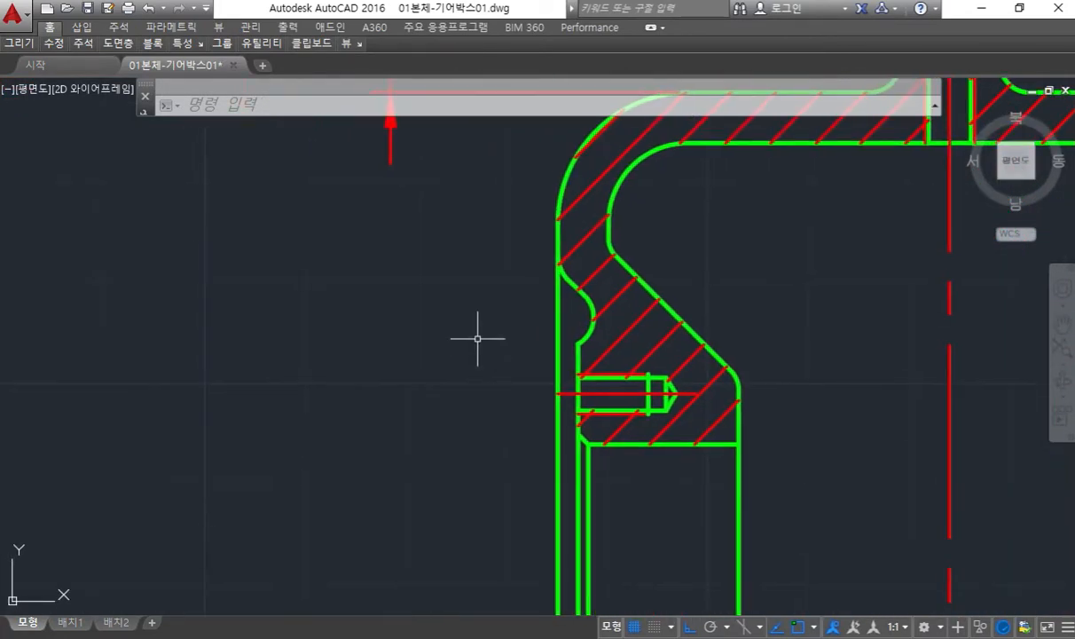
pyautogui.click(651, 28)
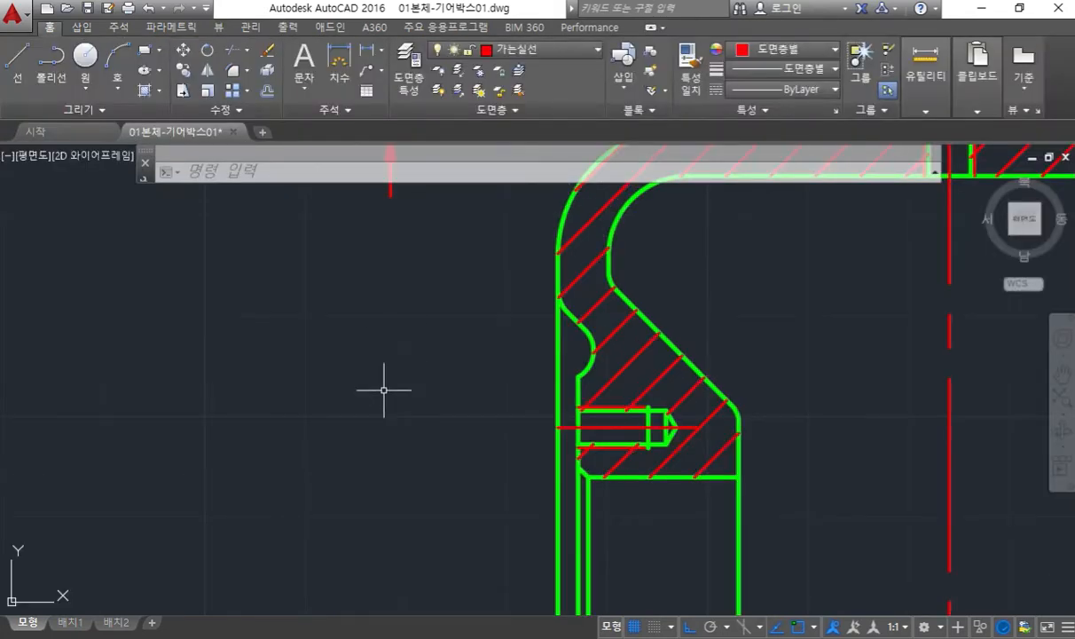
# - Start a quick leader and confirm its settings: multiline text, straight line, closed filled arrowhead, three points maximum and underlined bottom line
pyautogui.write('ql')
pyautogui.press('Return')
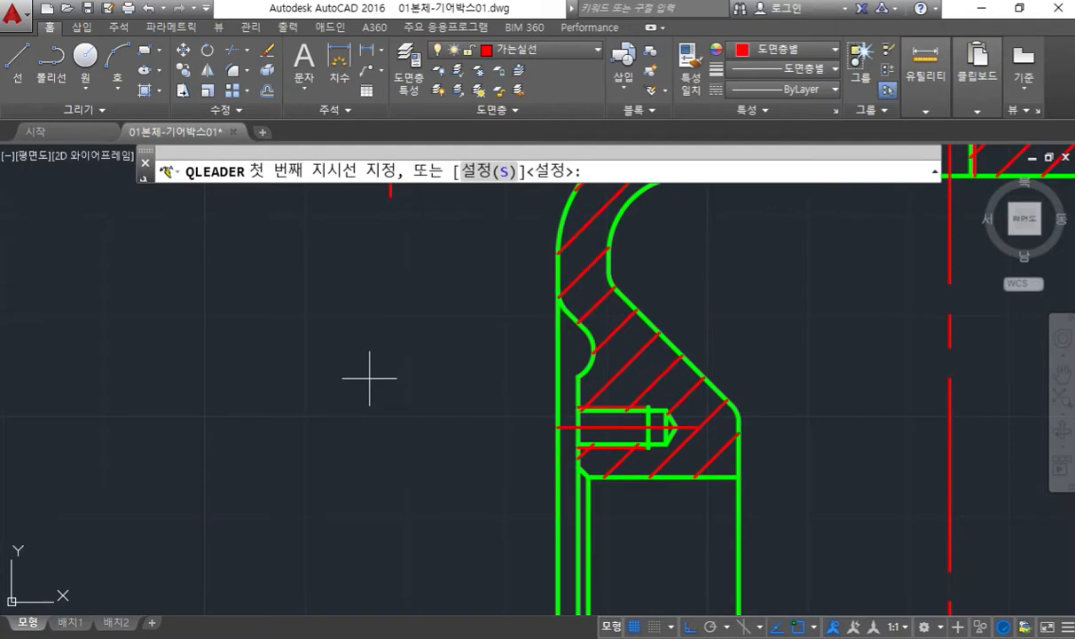
pyautogui.write('s')
pyautogui.press('Return')
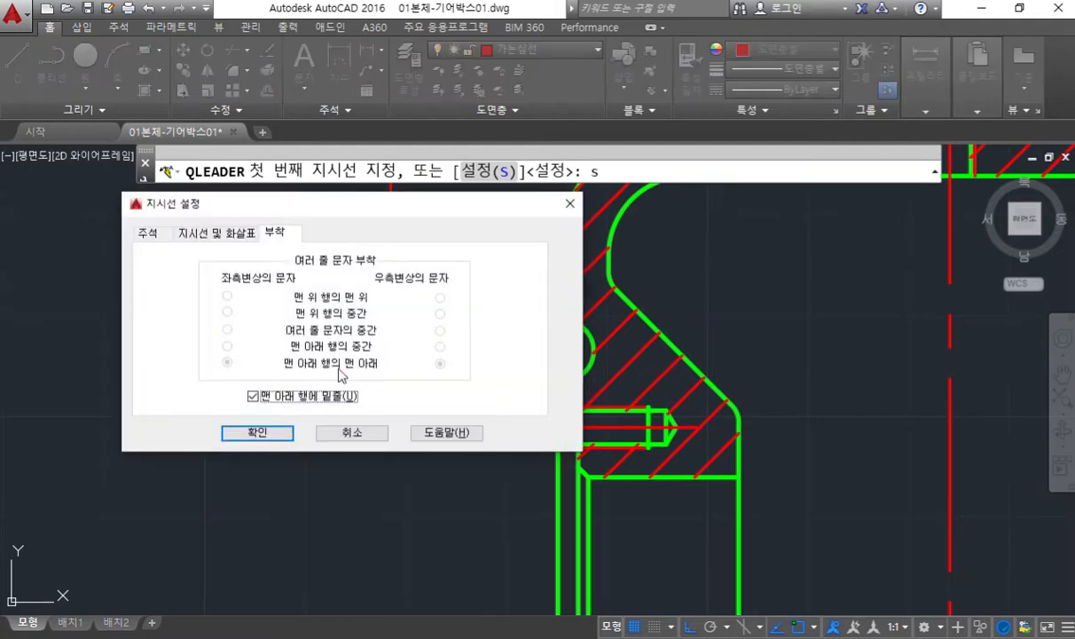
pyautogui.click(147, 234)
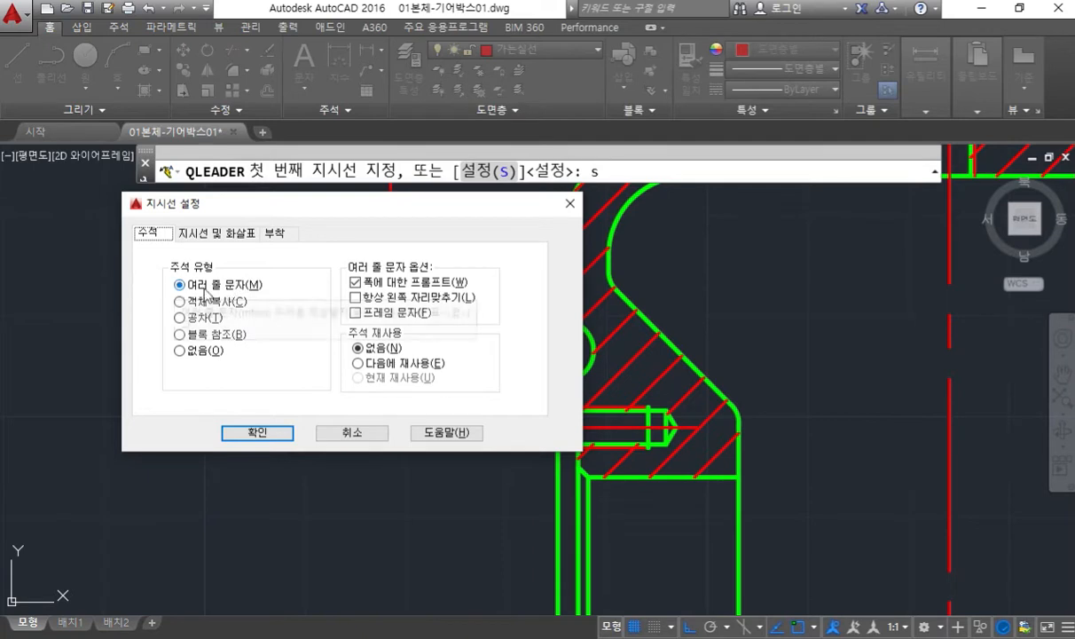
pyautogui.click(215, 233)
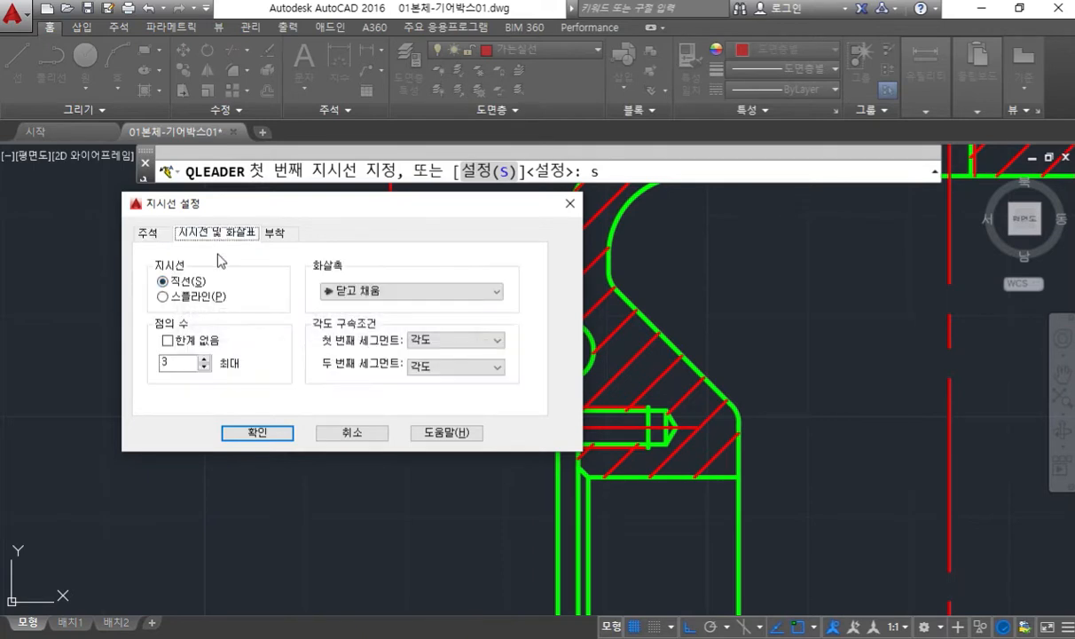
pyautogui.click(277, 233)
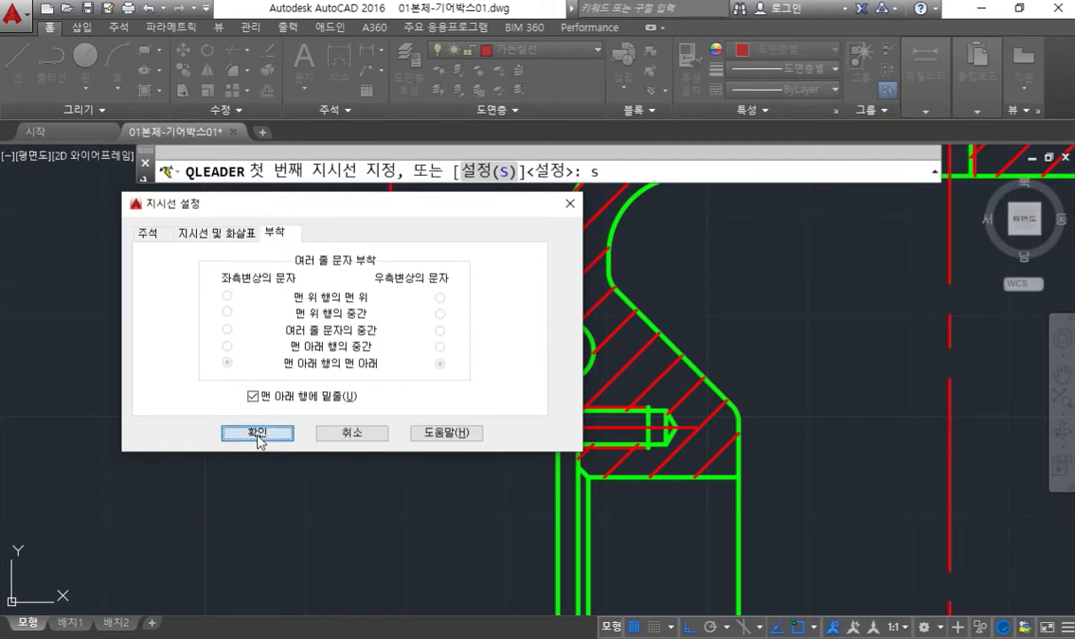
pyautogui.click(257, 433)
# - Draw the leader from the upper-left tapped hole's mouth diagonally up and outward to a bend point outside the housing wall
pyautogui.moveTo(508, 432)
pyautogui.mouseDown(button='middle')
pyautogui.moveTo(420, 410)
pyautogui.moveTo(418, 425)
pyautogui.mouseUp(button='middle')
pyautogui.scroll(2, 415, 382)
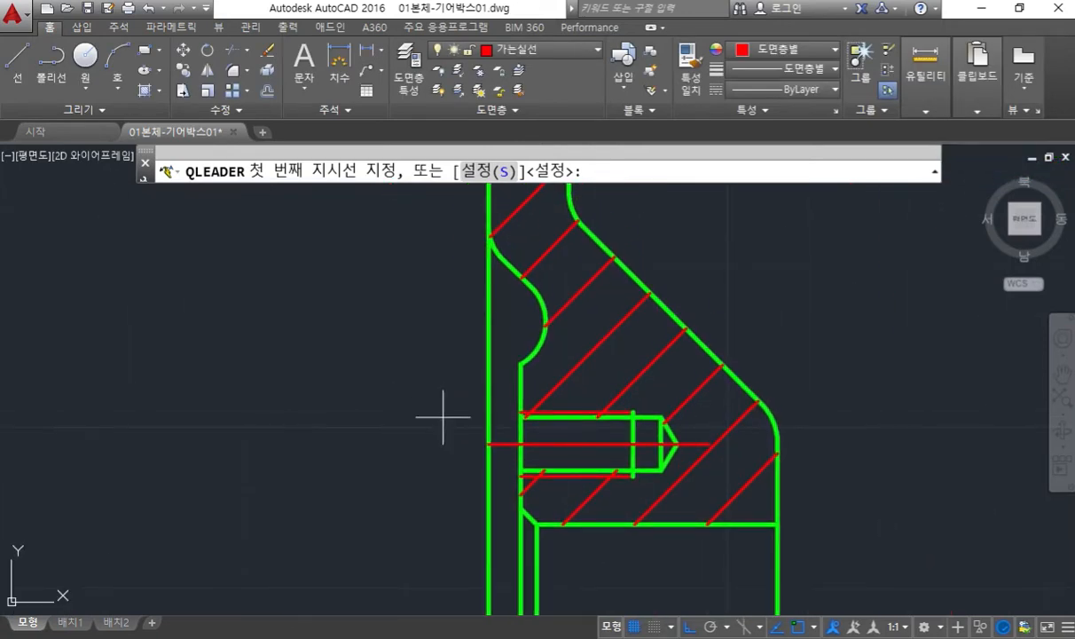
pyautogui.click(520, 444)
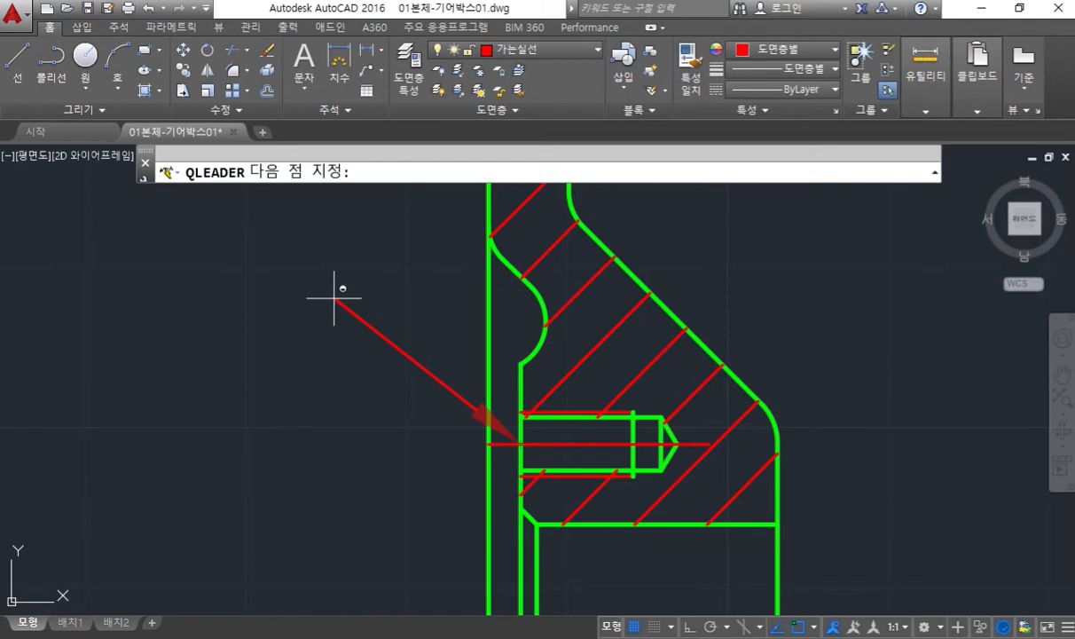
pyautogui.scroll(2, 344, 306)
# - Restore the north-up plan view from the tilted view and return to the section view's upper-left tapped hole
pyautogui.moveTo(348, 304)
pyautogui.keyDown('shift'); pyautogui.mouseDown(button='middle')
pyautogui.moveTo(310, 236)
pyautogui.moveTo(324, 288)
pyautogui.mouseUp(button='middle'); pyautogui.keyUp('shift')
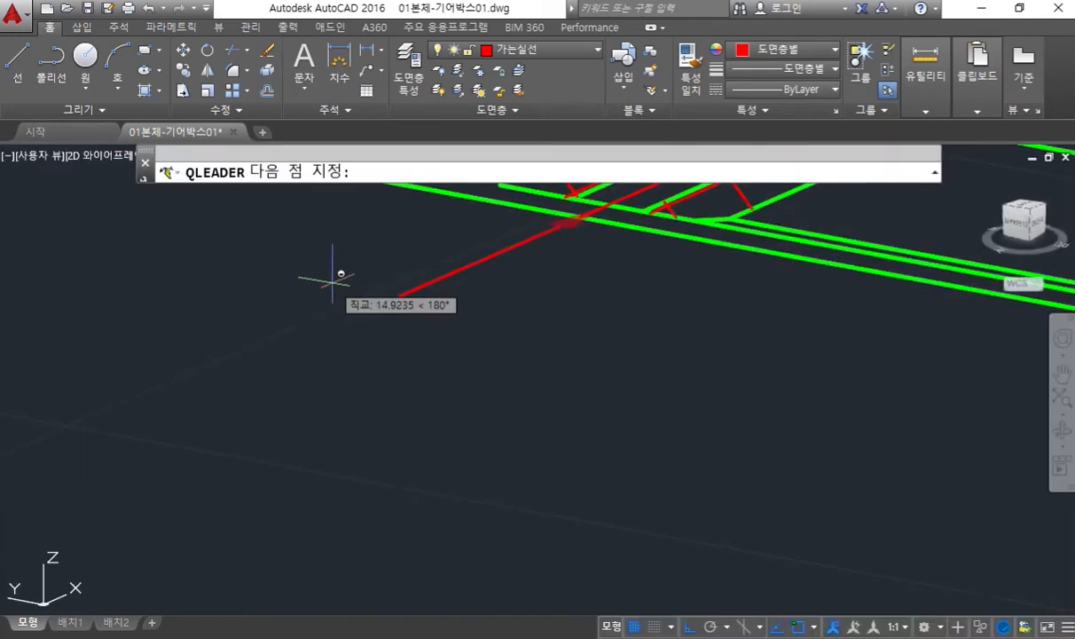
pyautogui.click(1022, 211)
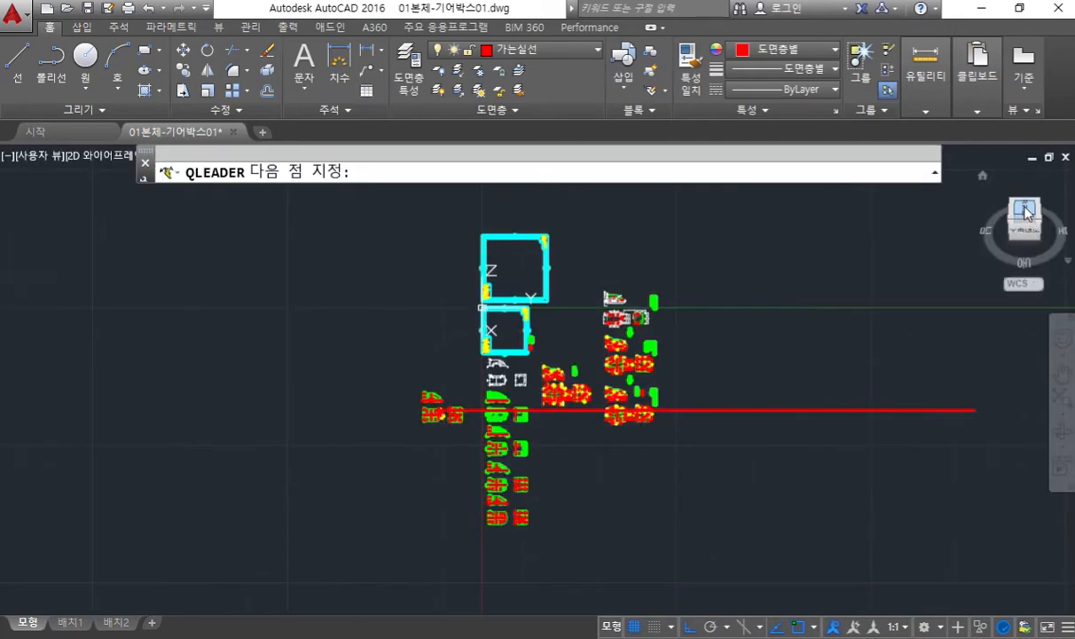
pyautogui.click(1024, 211)
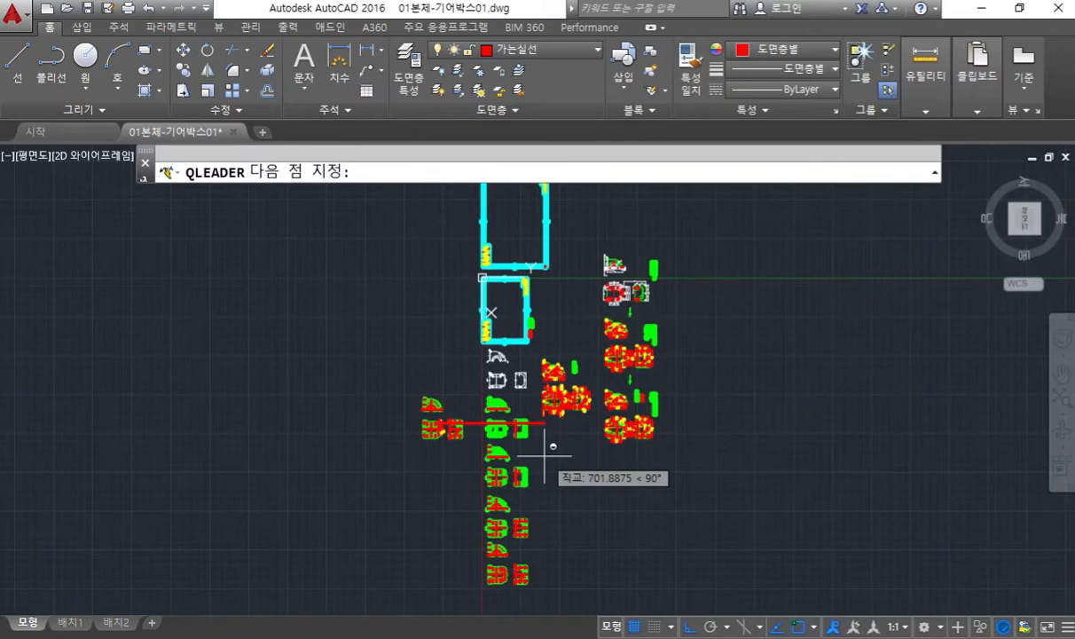
pyautogui.click(1025, 221)
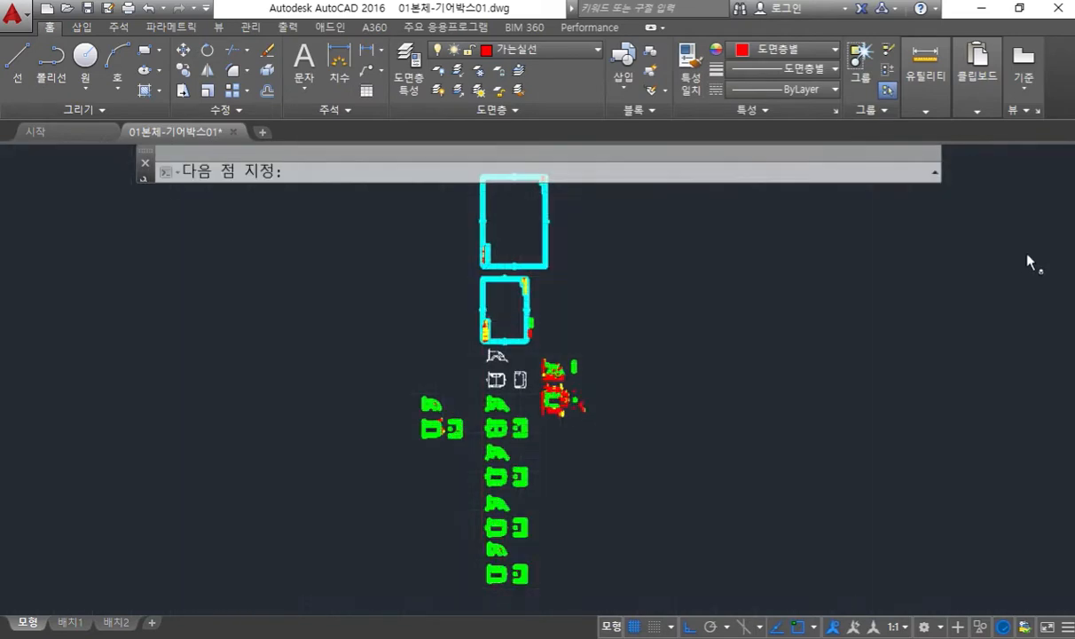
pyautogui.click(1071, 193)
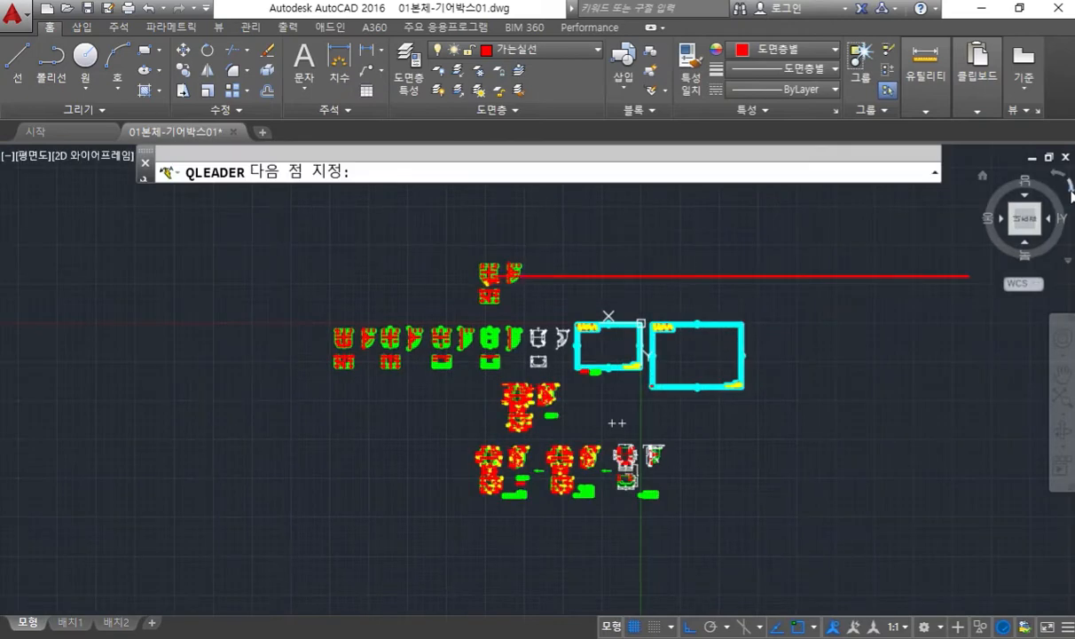
pyautogui.click(1071, 193)
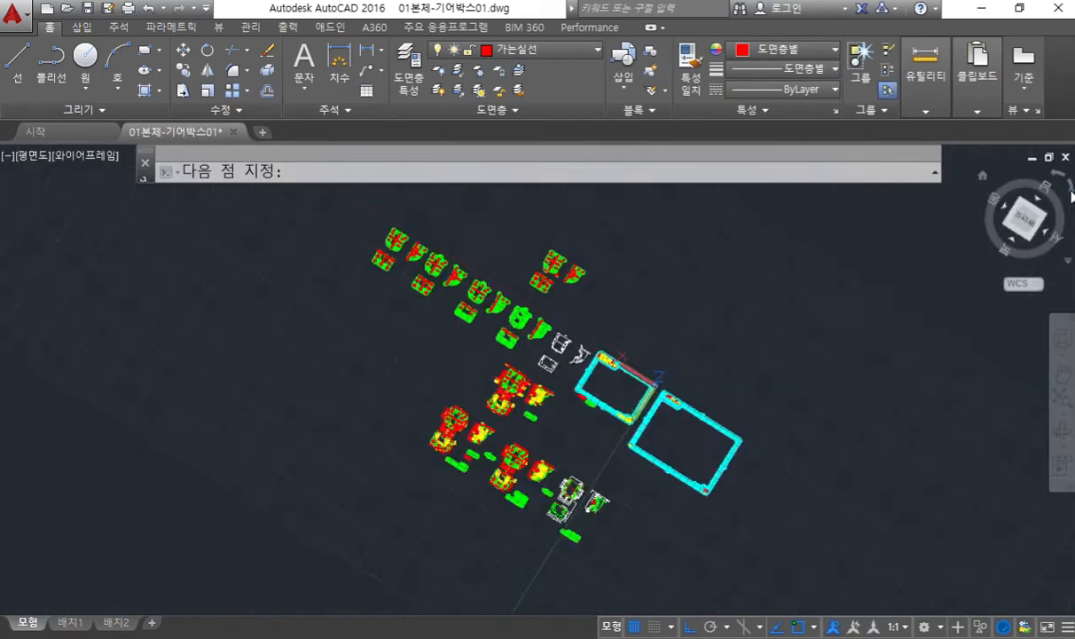
pyautogui.click(1070, 194)
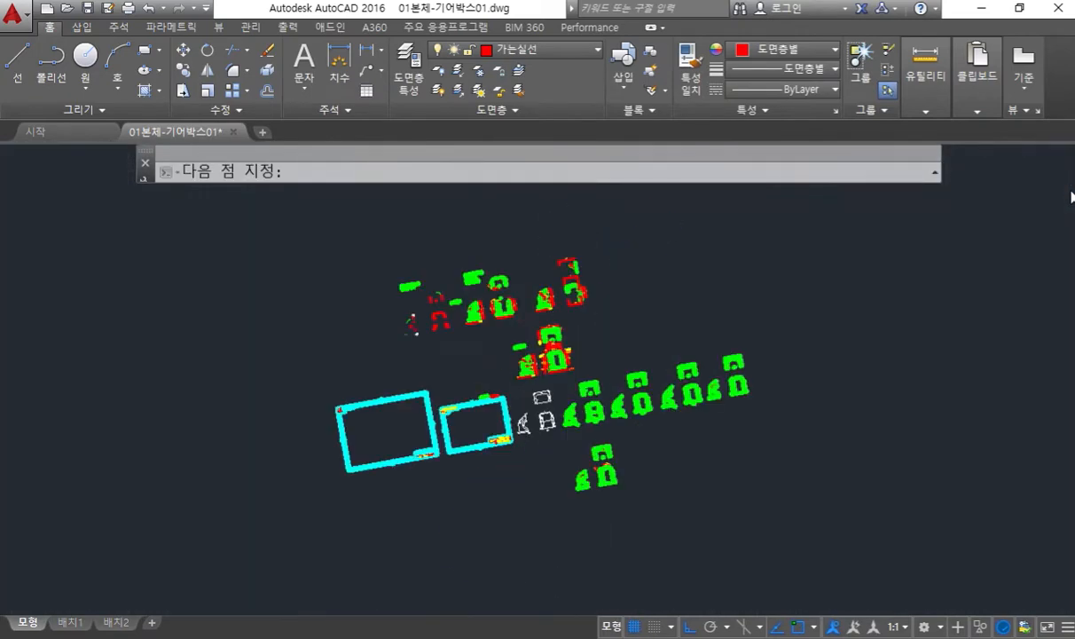
pyautogui.scroll(-4, 566, 493)
pyautogui.scroll(4, 585, 480)
pyautogui.scroll(6, 545, 473)
pyautogui.scroll(5, 490, 468)
pyautogui.moveTo(774, 438); pyautogui.dragTo(238, 449, button='middle')
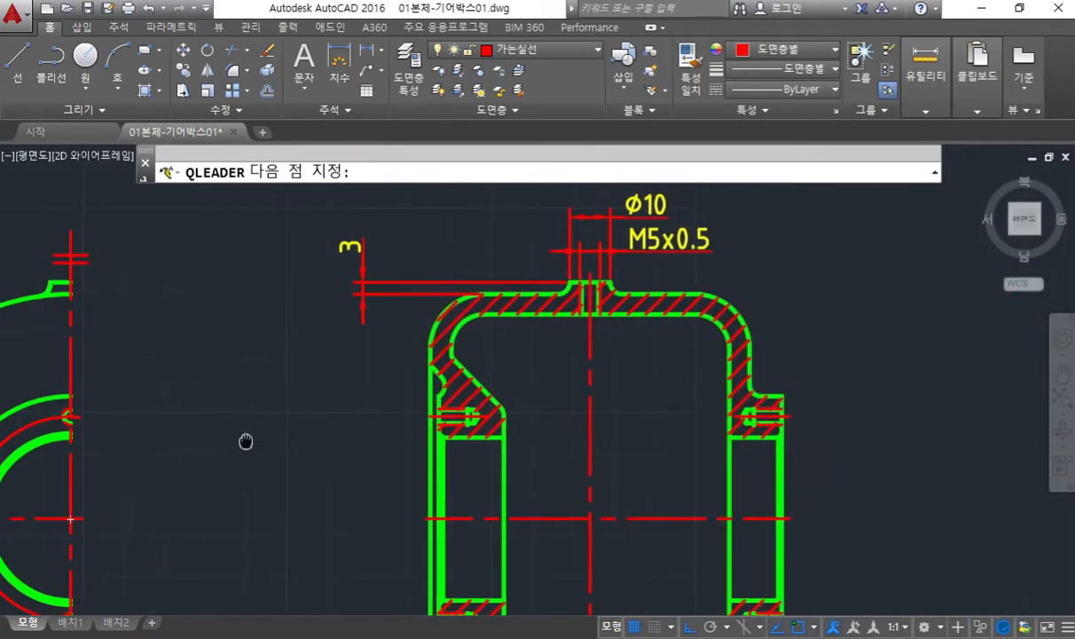
pyautogui.scroll(8, 397, 385)
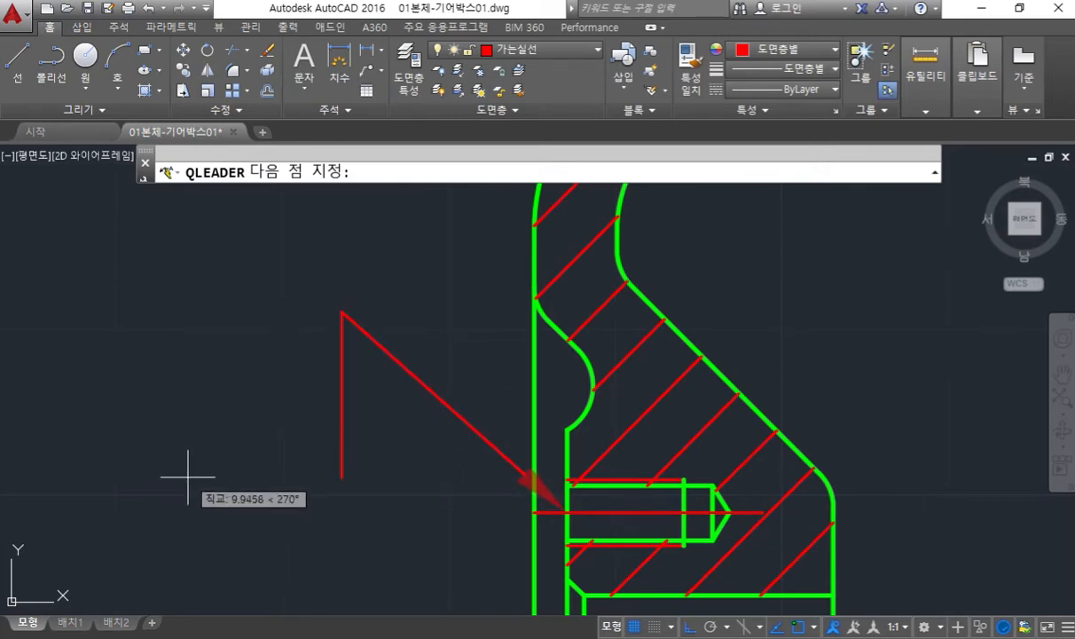
# - End the leader at its bend point and add the callout text 4-M4DP7
pyautogui.press('Return')
pyautogui.press('Return')
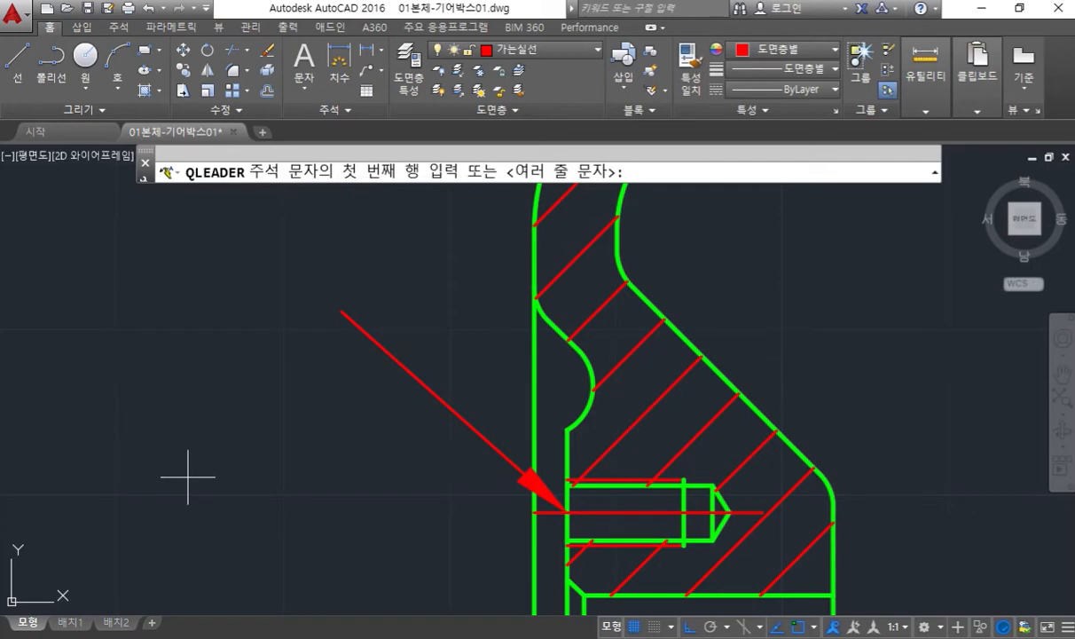
pyautogui.press('Return')
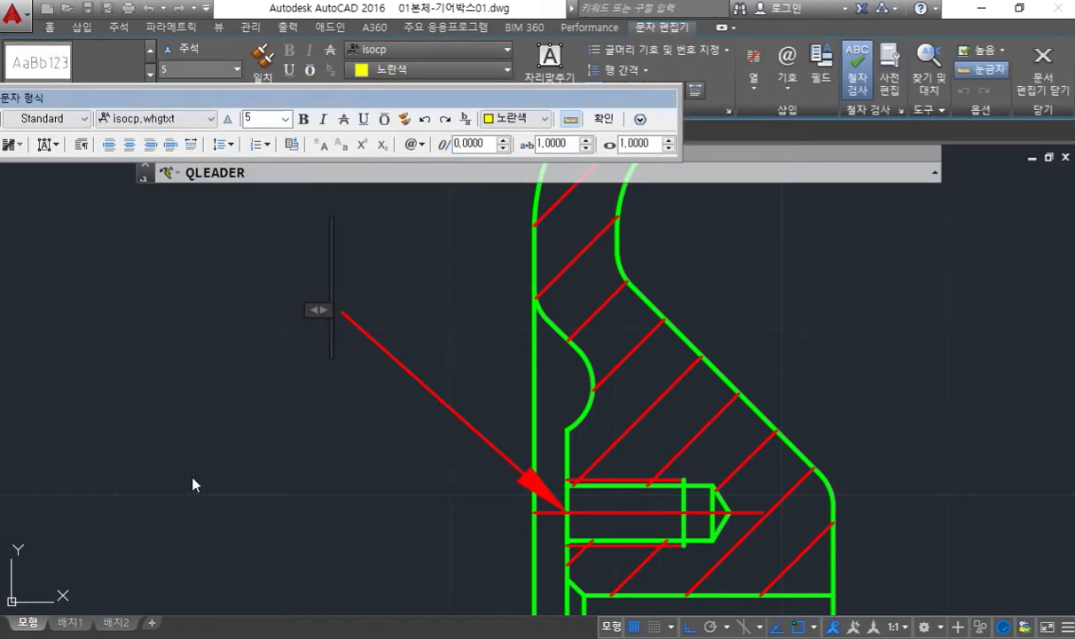
pyautogui.write('4-M4')
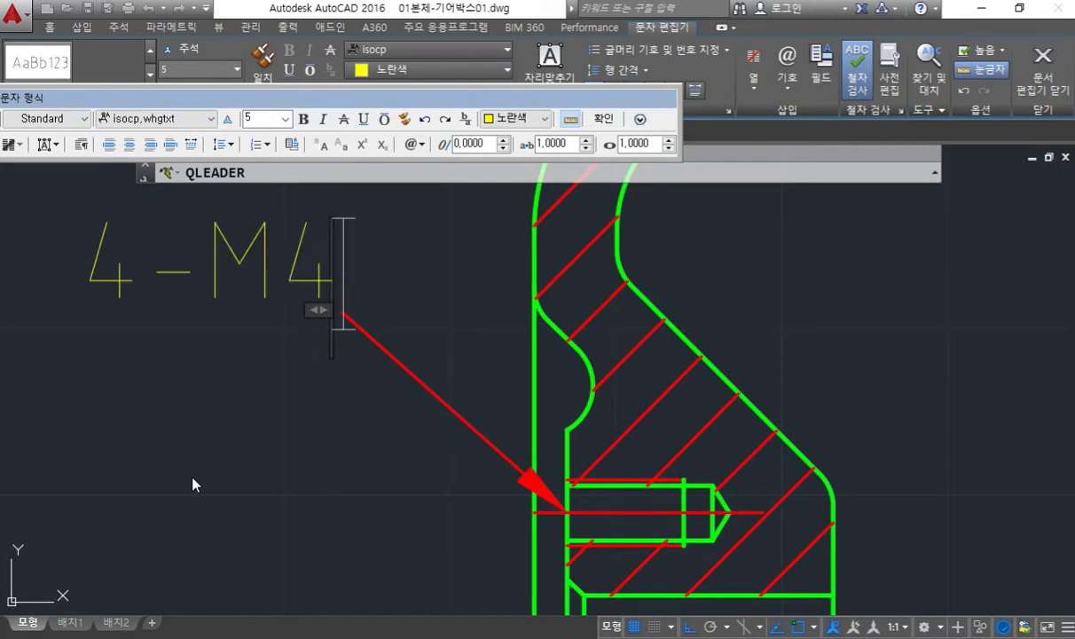
pyautogui.write('d')
pyautogui.press('BackSpace')
pyautogui.write('DP')
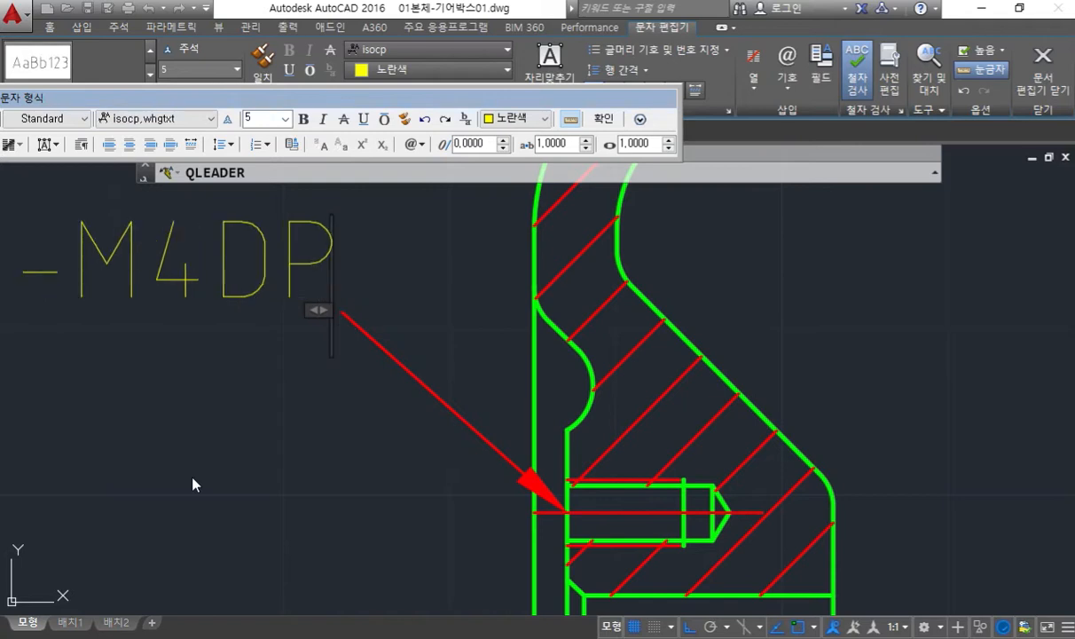
pyautogui.write('8')
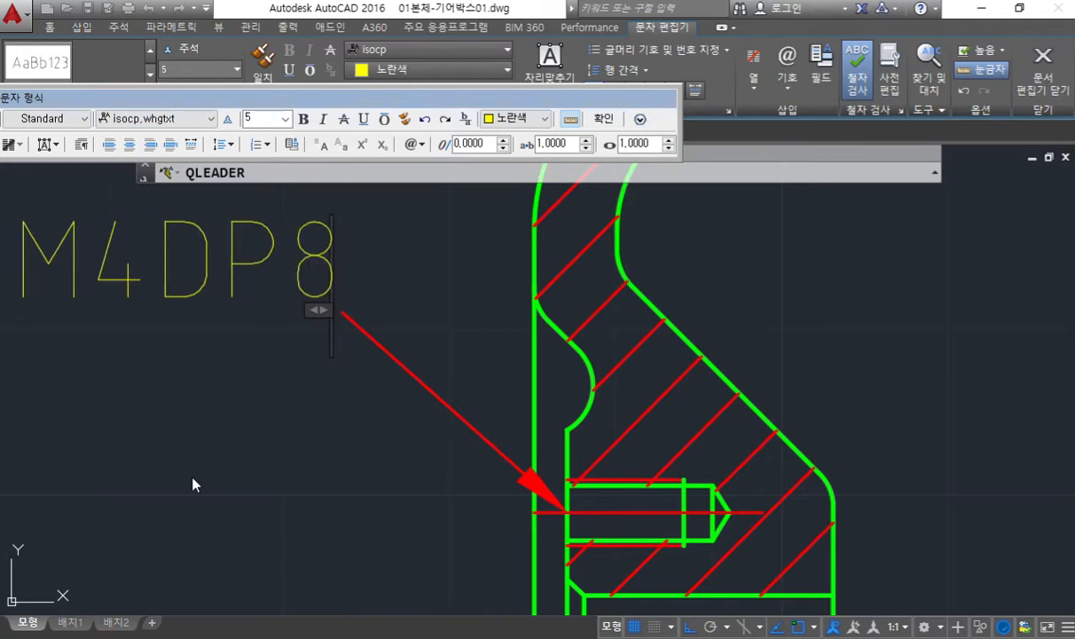
pyautogui.press('BackSpace')
pyautogui.write('7')
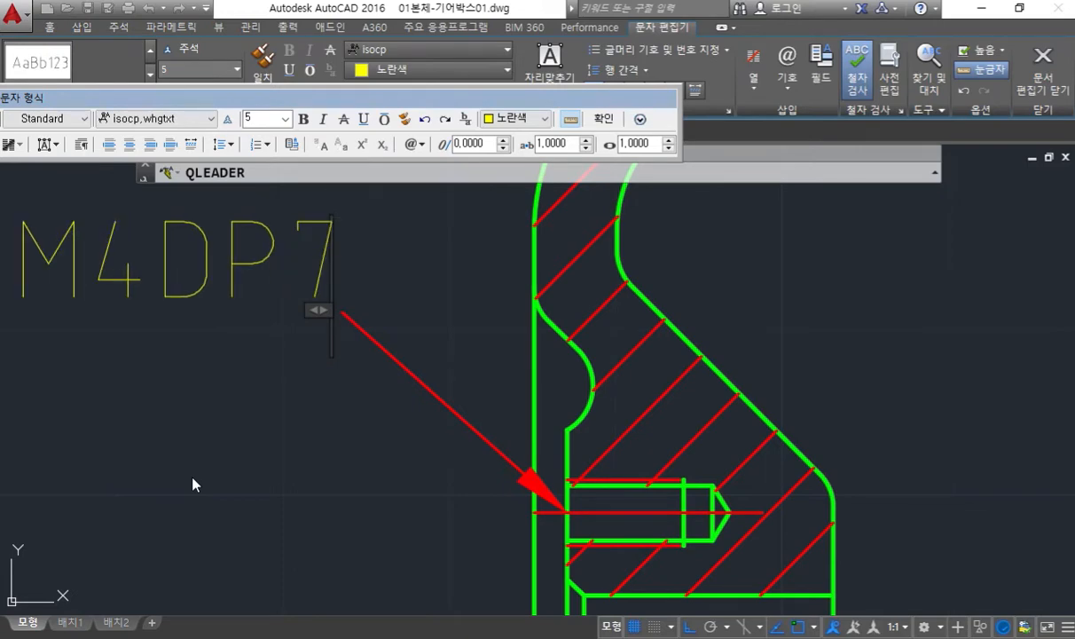
pyautogui.click(413, 426)
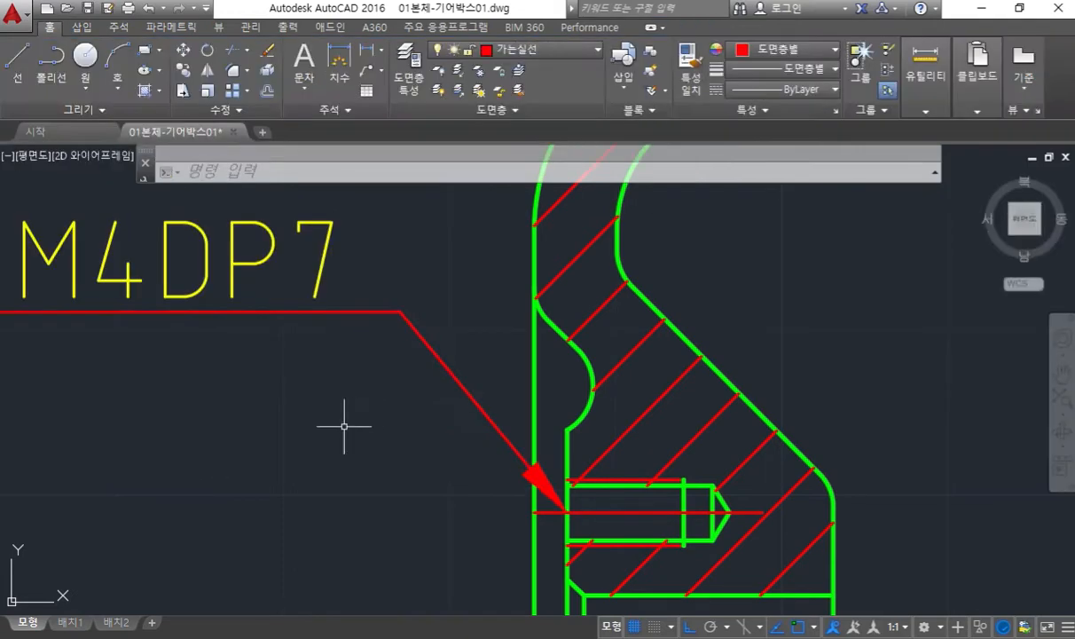
# - Move the 4-M4DP7 callout text slightly farther away from the section view
pyautogui.scroll(-2, 309, 428)
pyautogui.moveTo(208, 359); pyautogui.dragTo(432, 355, button='middle')
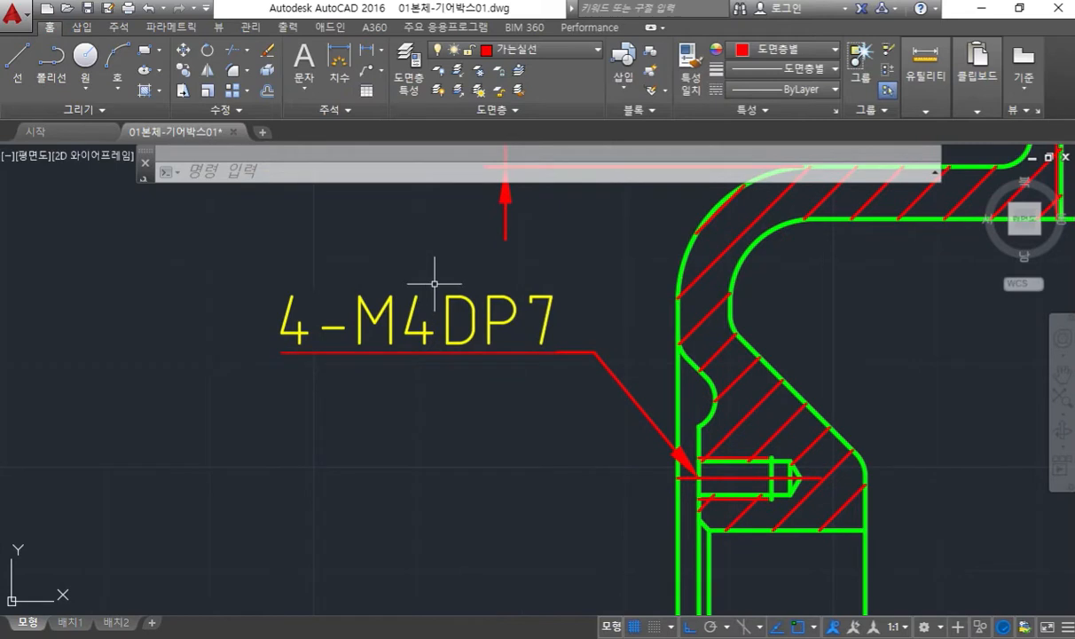
pyautogui.write('m')
pyautogui.press('space')
pyautogui.click(395, 290)
pyautogui.press('space')
pyautogui.click(403, 253)
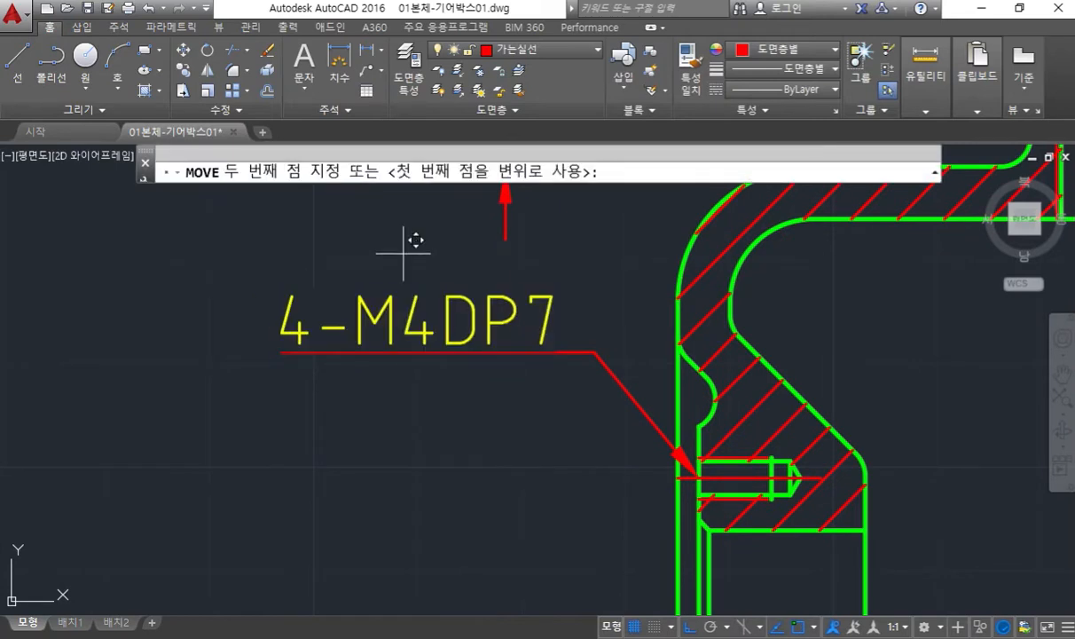
pyautogui.click(379, 255)
pyautogui.moveTo(523, 412); pyautogui.dragTo(459, 422, button='middle')
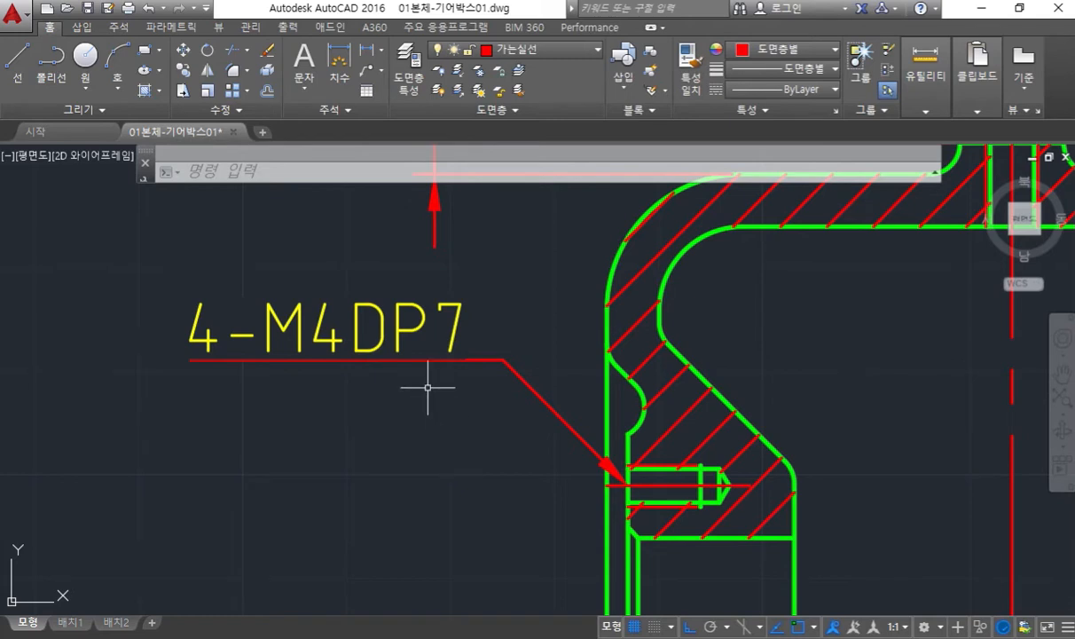
# - Circle DP in the tapped hole callout with the screen pen, letter 깊이 beneath it, and clear the marks
pyautogui.hotkey('ctrl', 'F1')
pyautogui.moveTo(417, 373)
pyautogui.mouseDown()
pyautogui.moveTo(414, 302)
pyautogui.moveTo(409, 365)
pyautogui.mouseUp()
pyautogui.moveTo(348, 417)
pyautogui.mouseDown()
pyautogui.moveTo(355, 441)
pyautogui.moveTo(399, 447)
pyautogui.moveTo(413, 464)
pyautogui.mouseUp()
pyautogui.moveTo(416, 388); pyautogui.dragTo(443, 453)
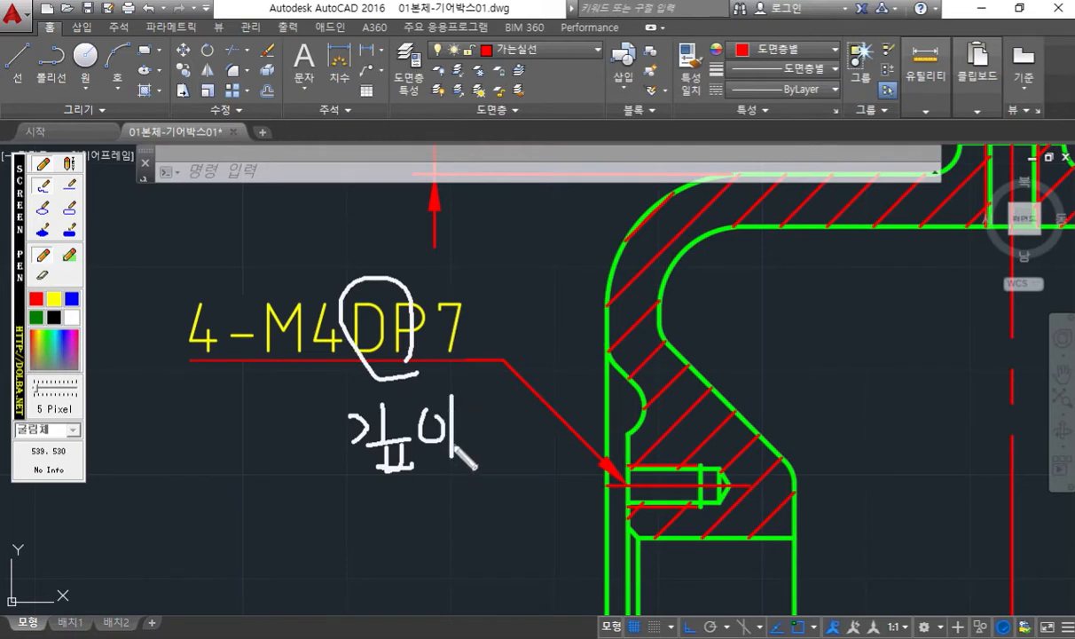
pyautogui.press('Escape')
# - Insert a period after the D in the tapped hole callout, making it 4-M4D.P7
pyautogui.scroll(-2, 500, 458)
pyautogui.moveTo(537, 528); pyautogui.dragTo(507, 433, button='middle')
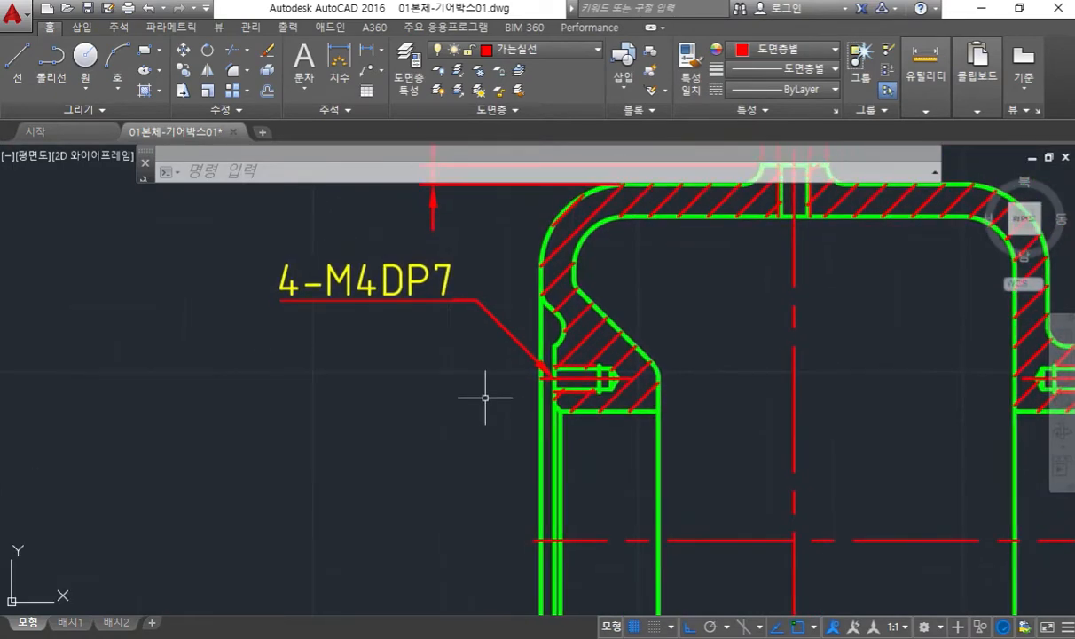
pyautogui.doubleClick(412, 275)
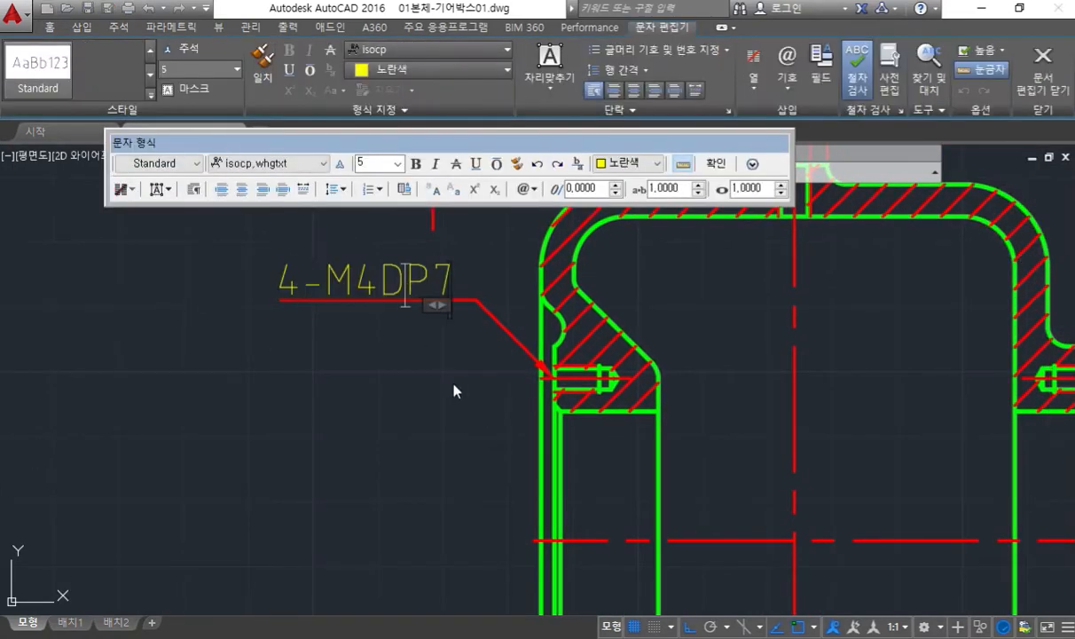
pyautogui.write('.')
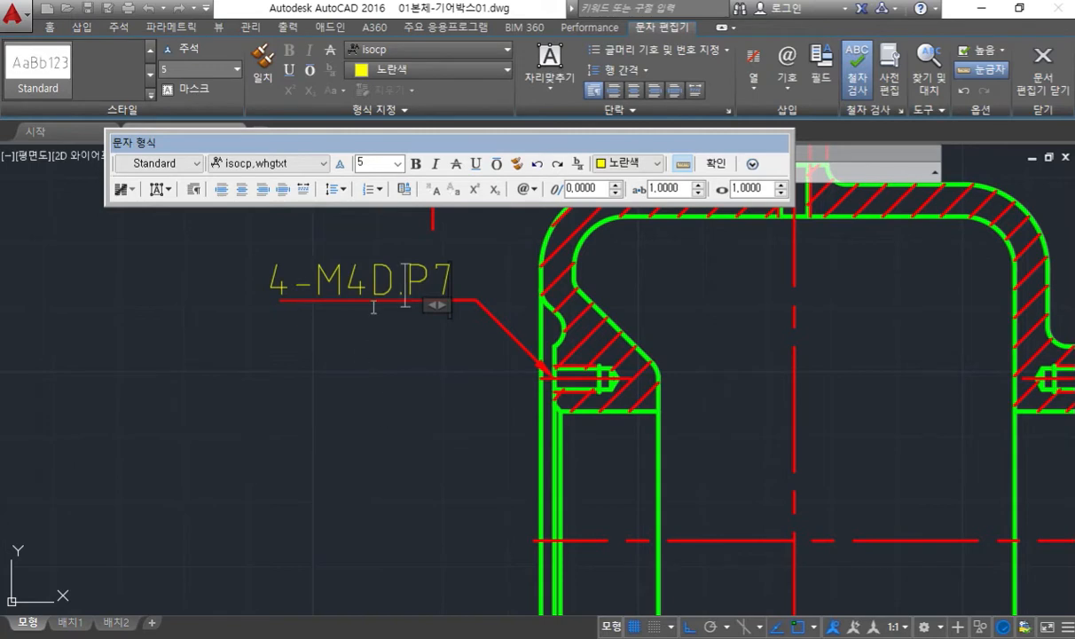
pyautogui.click(381, 390)
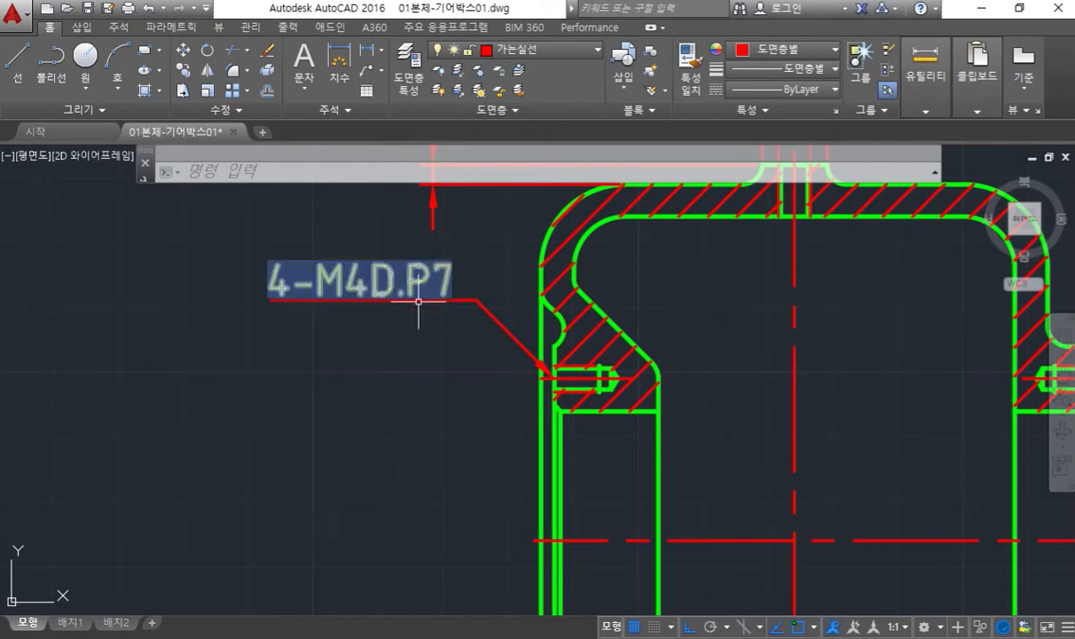
# - Add a vertical linear dimension between the two tapped hole centerlines below the 4-M4D.P7 callout, prefixing its value with a diameter symbol
pyautogui.moveTo(463, 473)
pyautogui.mouseDown(button='middle')
pyautogui.moveTo(446, 422)
pyautogui.moveTo(493, 384)
pyautogui.moveTo(485, 367)
pyautogui.mouseUp(button='middle')
pyautogui.scroll(-2, 478, 419)
pyautogui.write('QLEADER')
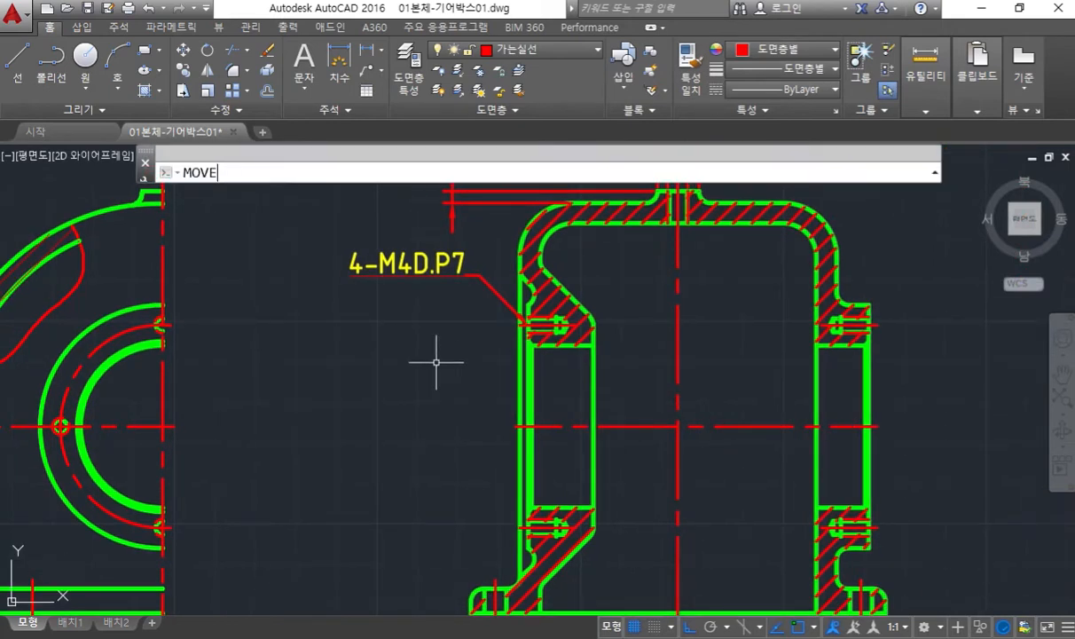
pyautogui.press('Up')
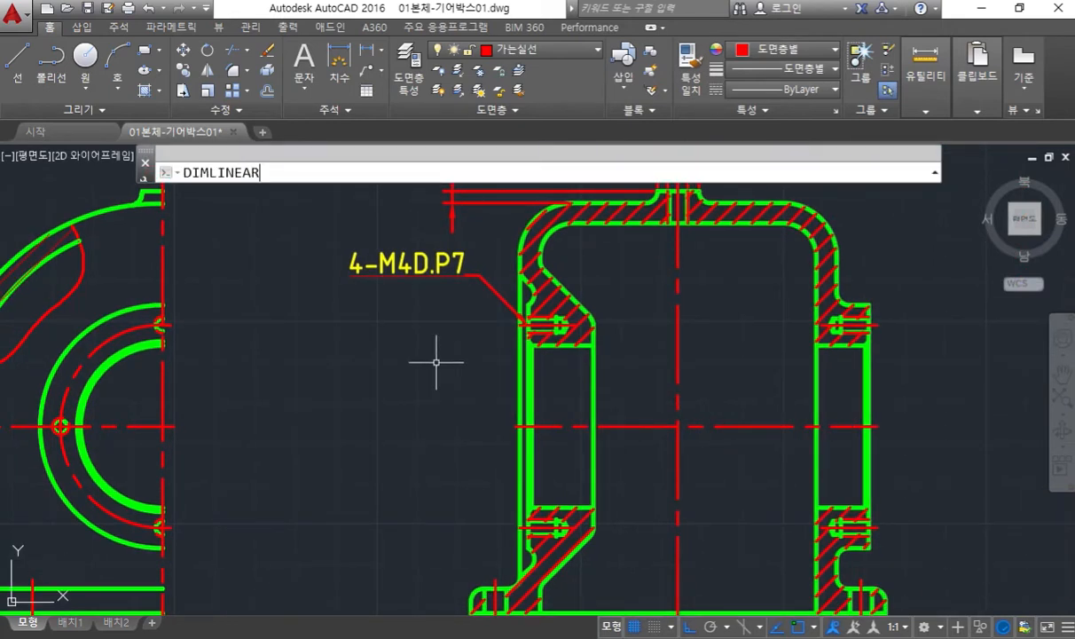
pyautogui.press('Return')
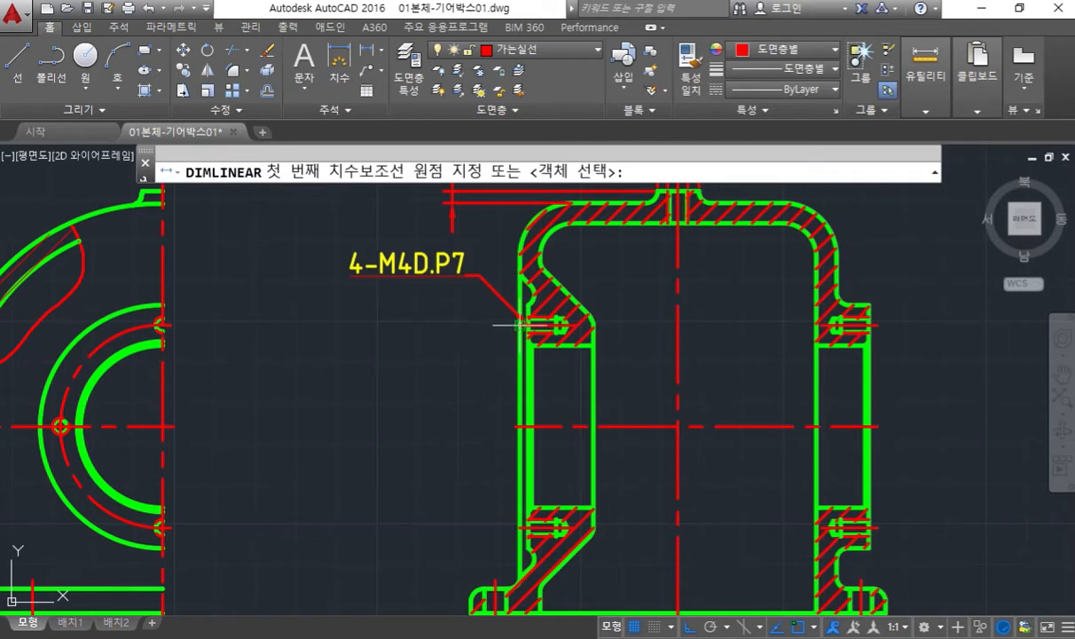
pyautogui.click(521, 325)
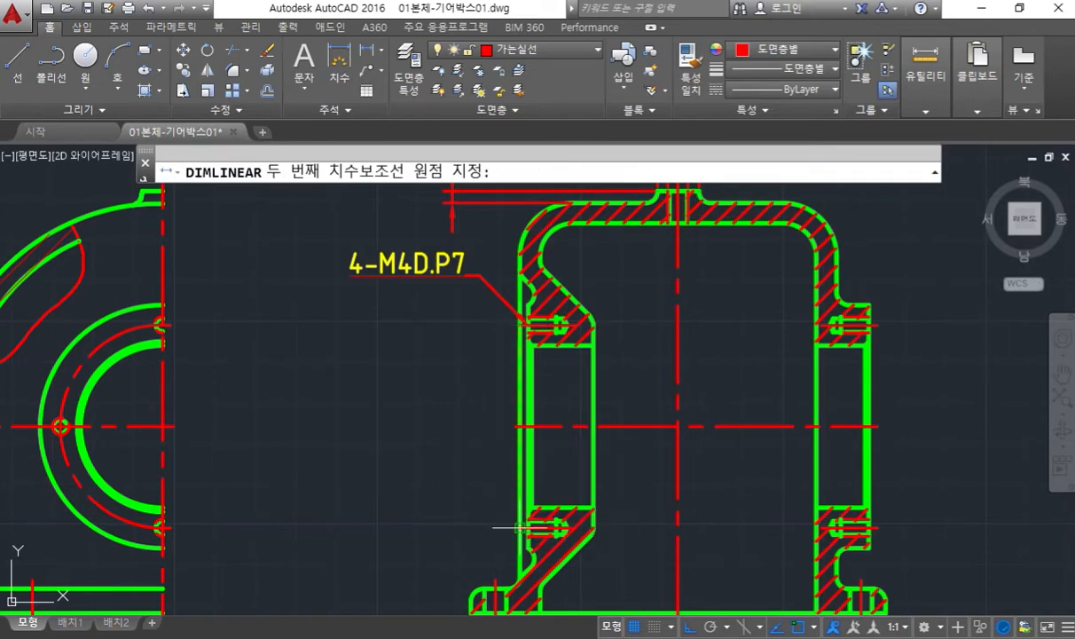
pyautogui.click(495, 526)
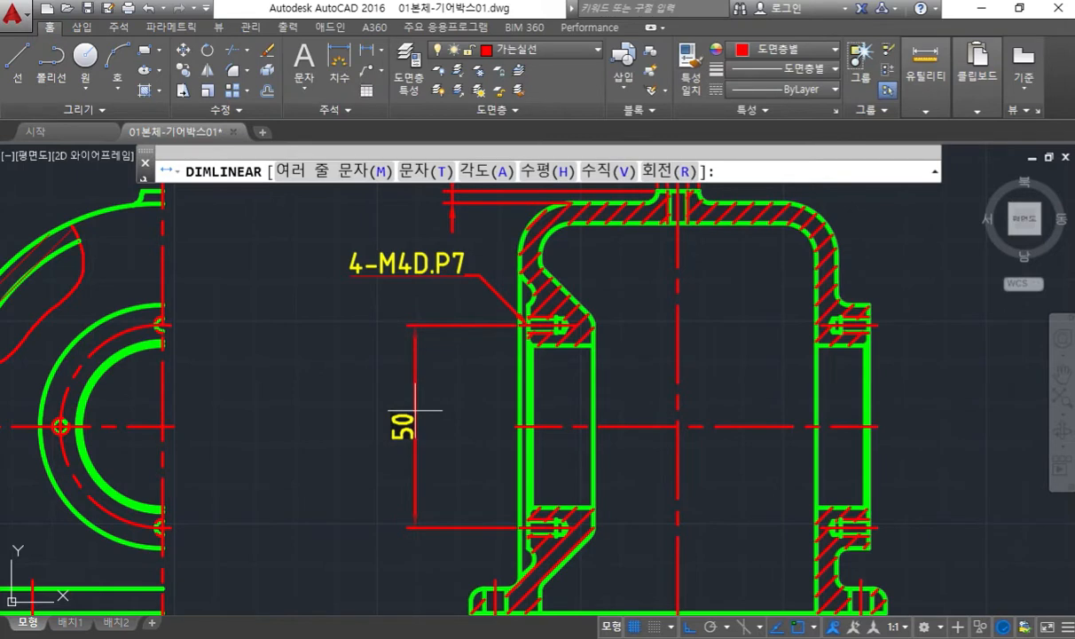
pyautogui.press('Return')
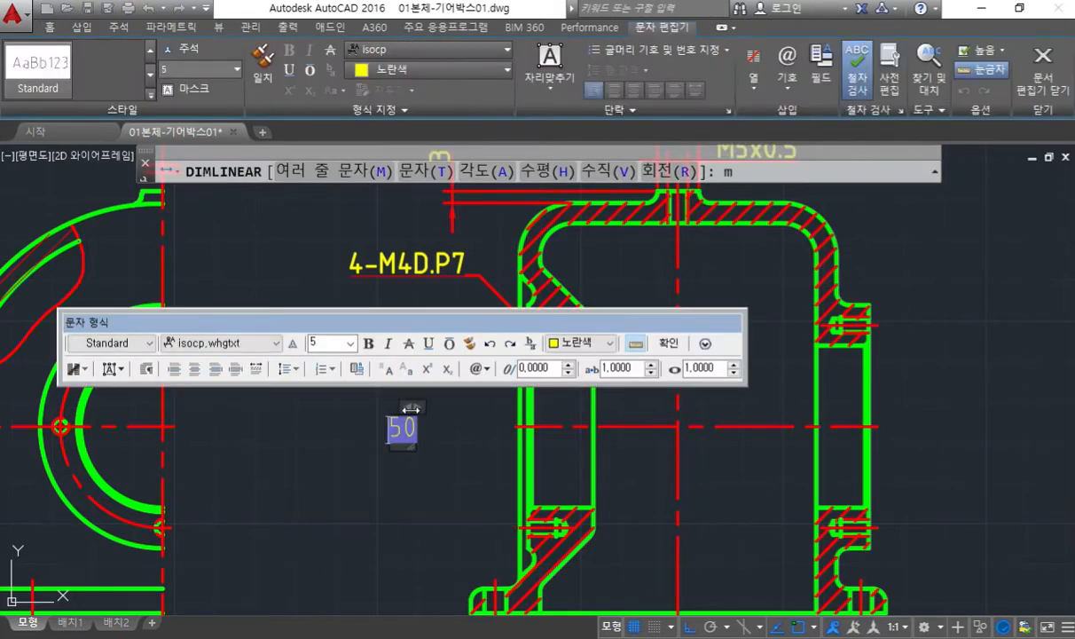
pyautogui.write('%%c')
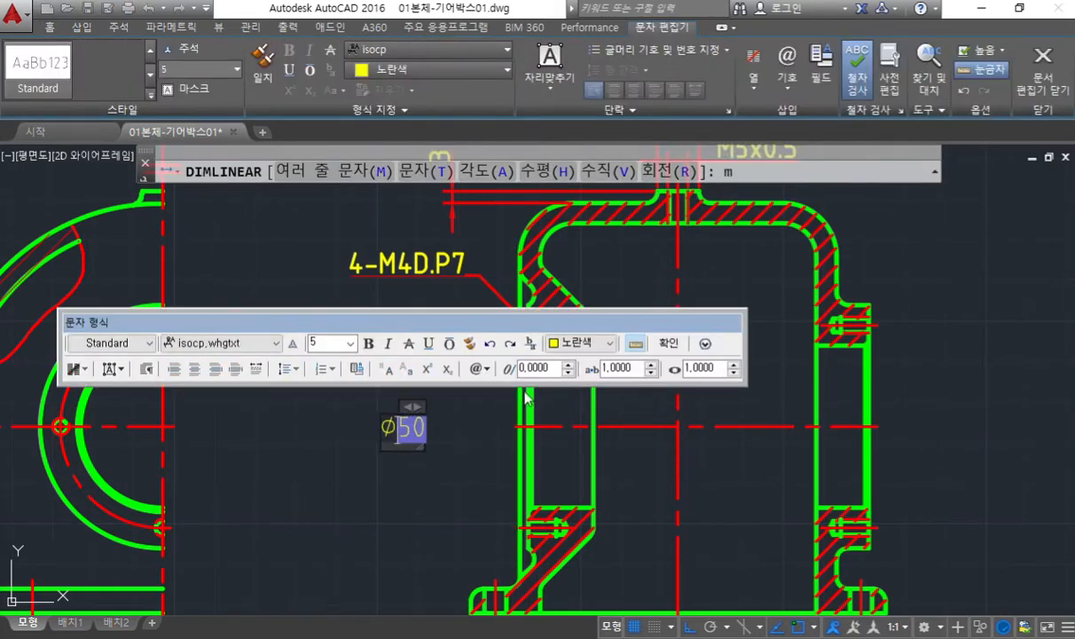
pyautogui.click(668, 343)
pyautogui.click(381, 422)
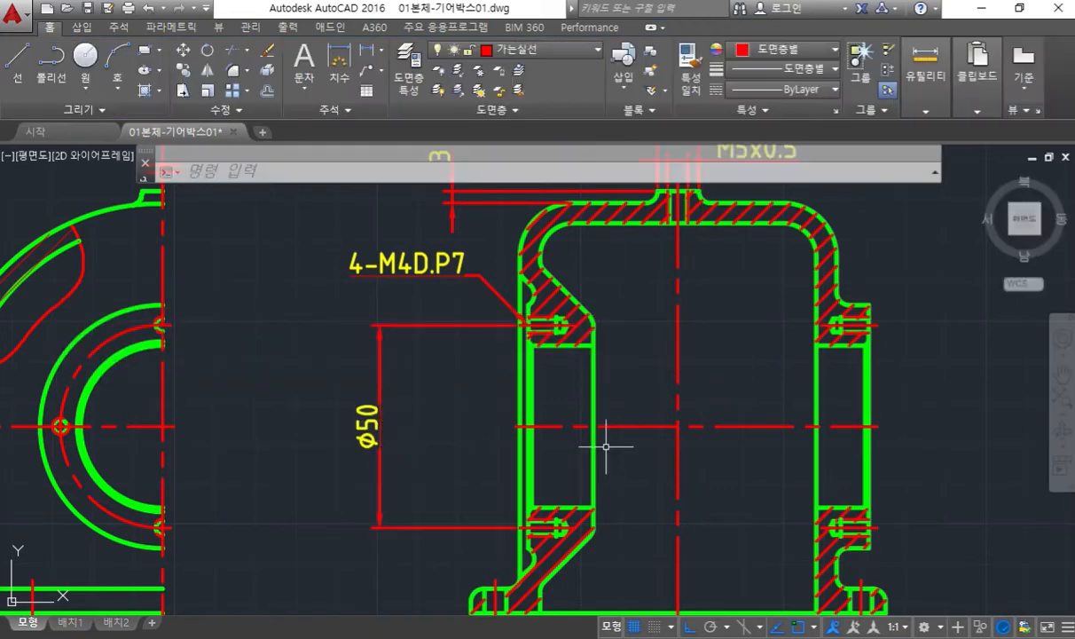
# - Sketch a leader from the opposite flange's tapped hole and a cross on the vertical centerline with the screen pen, and clear the marks
pyautogui.moveTo(607, 432); pyautogui.dragTo(444, 418, button='middle')
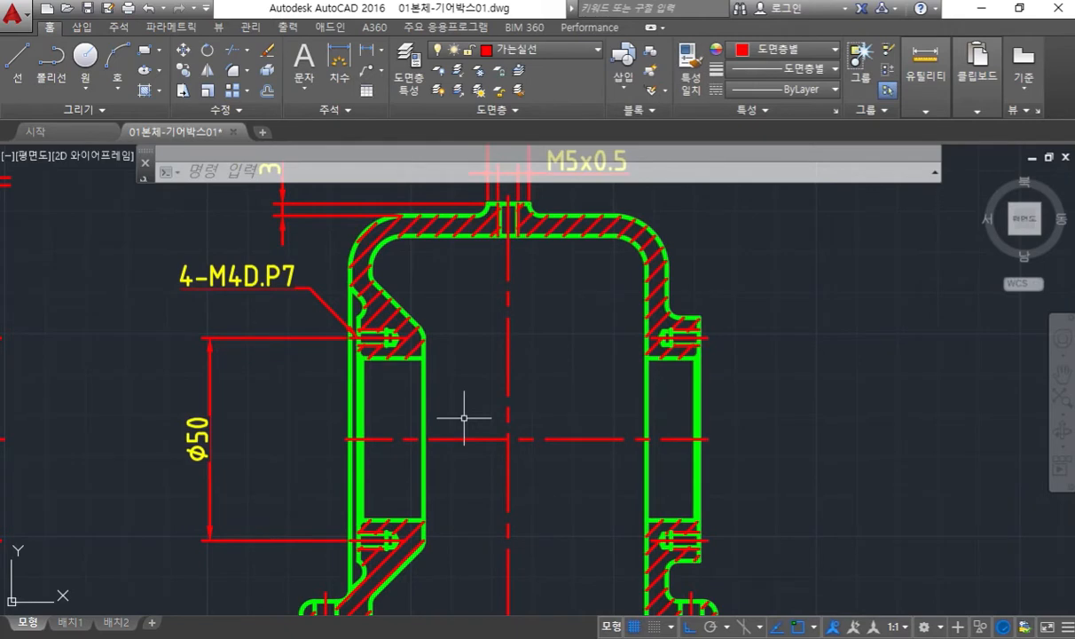
pyautogui.press('F12')
pyautogui.moveTo(704, 335)
pyautogui.mouseDown()
pyautogui.moveTo(781, 272)
pyautogui.moveTo(834, 271)
pyautogui.mouseUp()
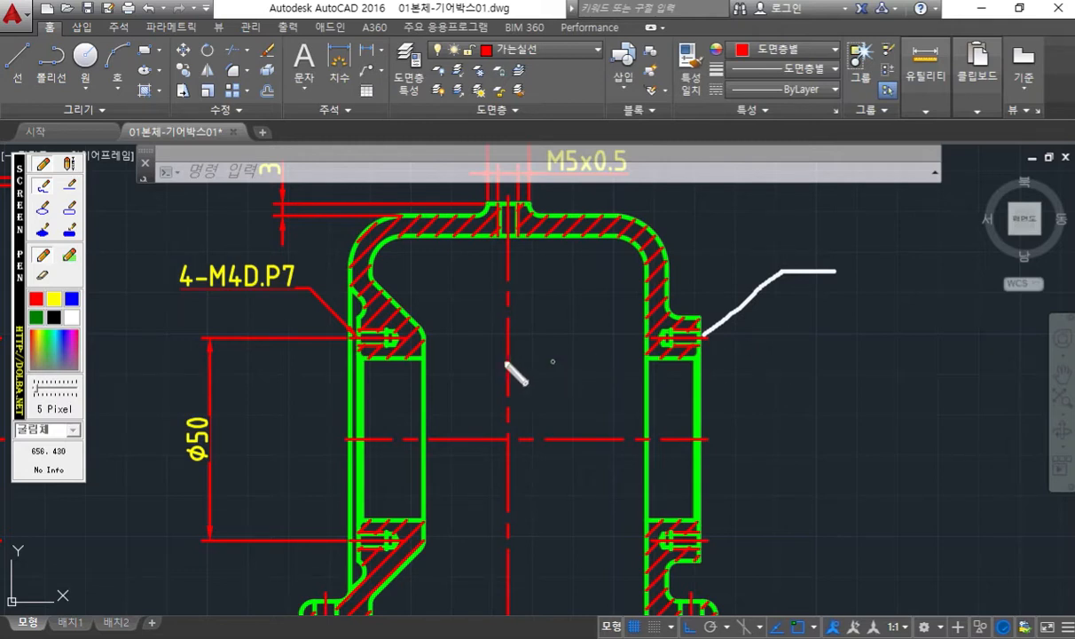
pyautogui.moveTo(519, 335)
pyautogui.mouseDown()
pyautogui.moveTo(488, 369)
pyautogui.moveTo(521, 357)
pyautogui.mouseUp()
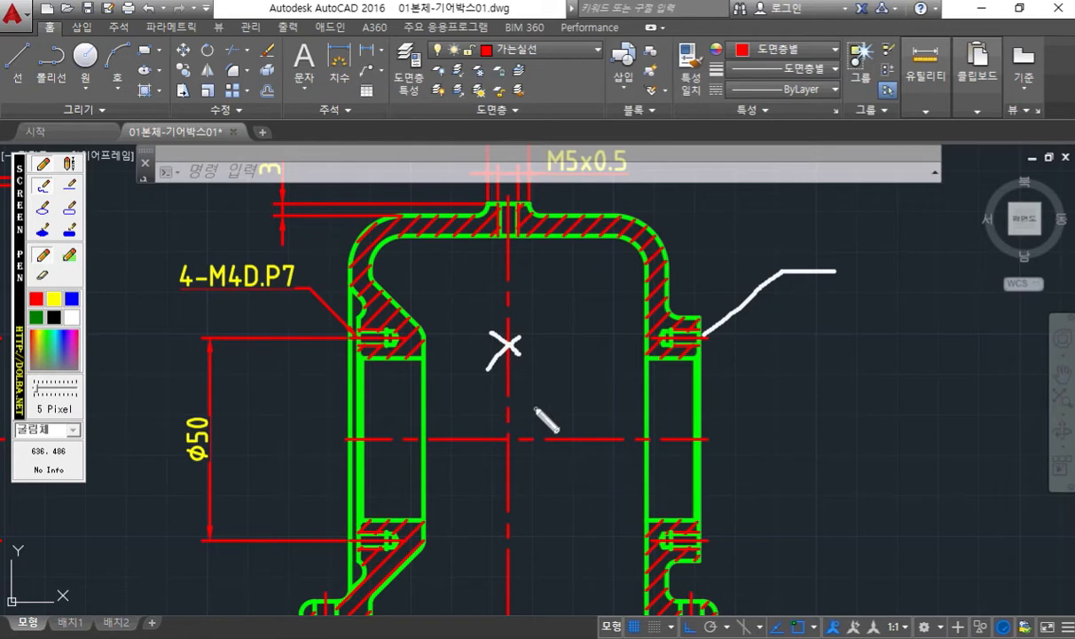
pyautogui.press('Escape')
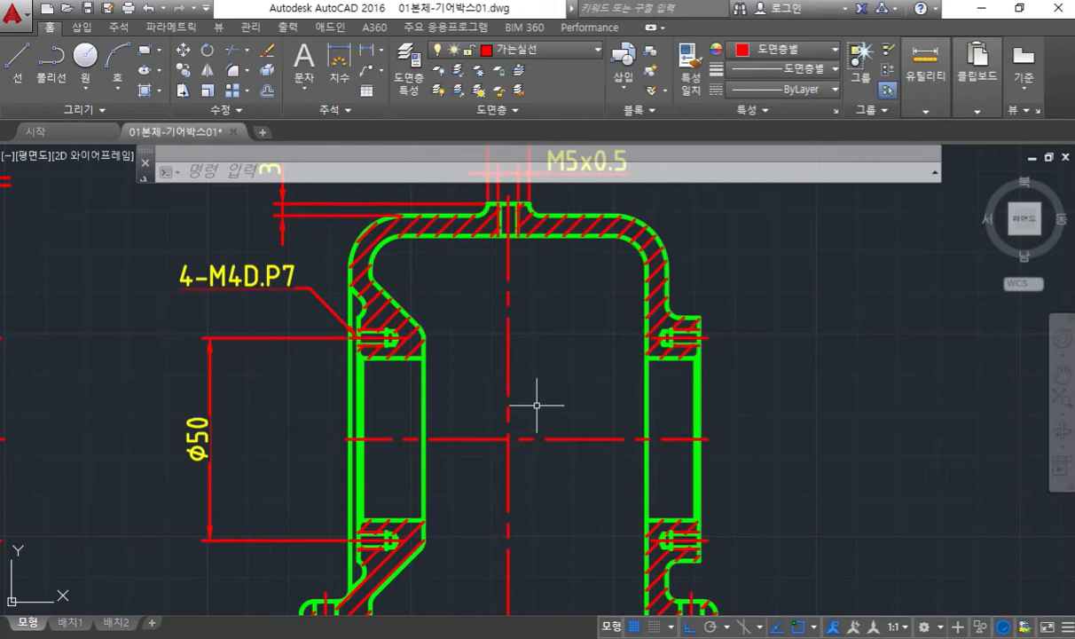
# - Sketch both flange faces, a connecting line and a triangle at its midpoint with the screen pen, and clear the marks
pyautogui.press('F12')
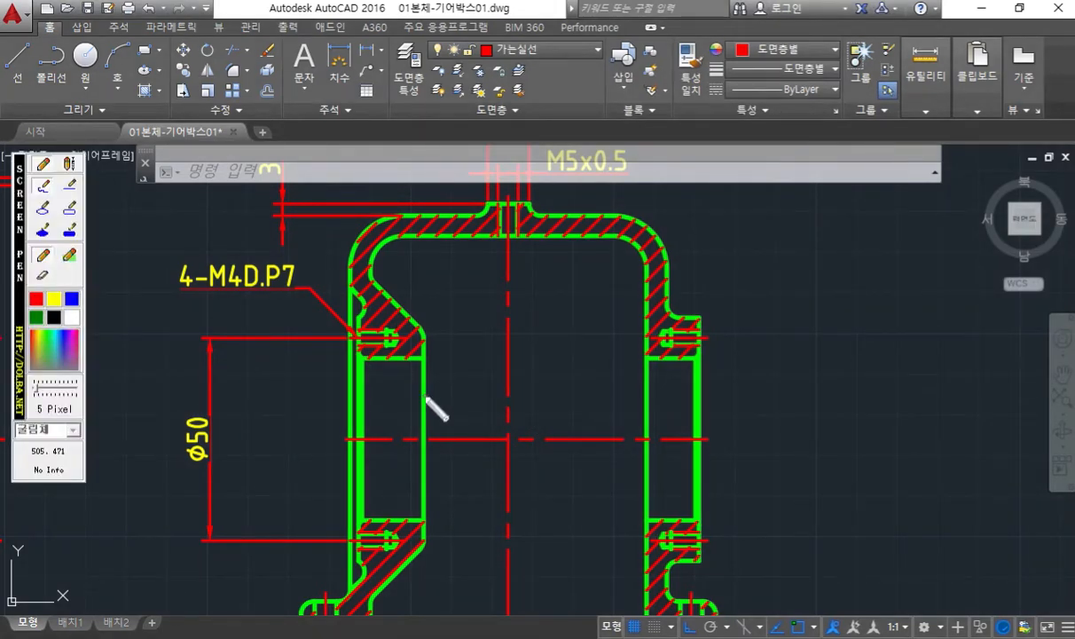
pyautogui.moveTo(413, 404); pyautogui.dragTo(623, 398)
pyautogui.press('Escape')
pyautogui.hotkey('ctrl', 'alt', 's')
pyautogui.moveTo(357, 301); pyautogui.dragTo(358, 564)
pyautogui.moveTo(348, 390)
pyautogui.mouseDown()
pyautogui.moveTo(360, 417)
pyautogui.moveTo(705, 404)
pyautogui.mouseUp()
pyautogui.moveTo(706, 301); pyautogui.dragTo(706, 558)
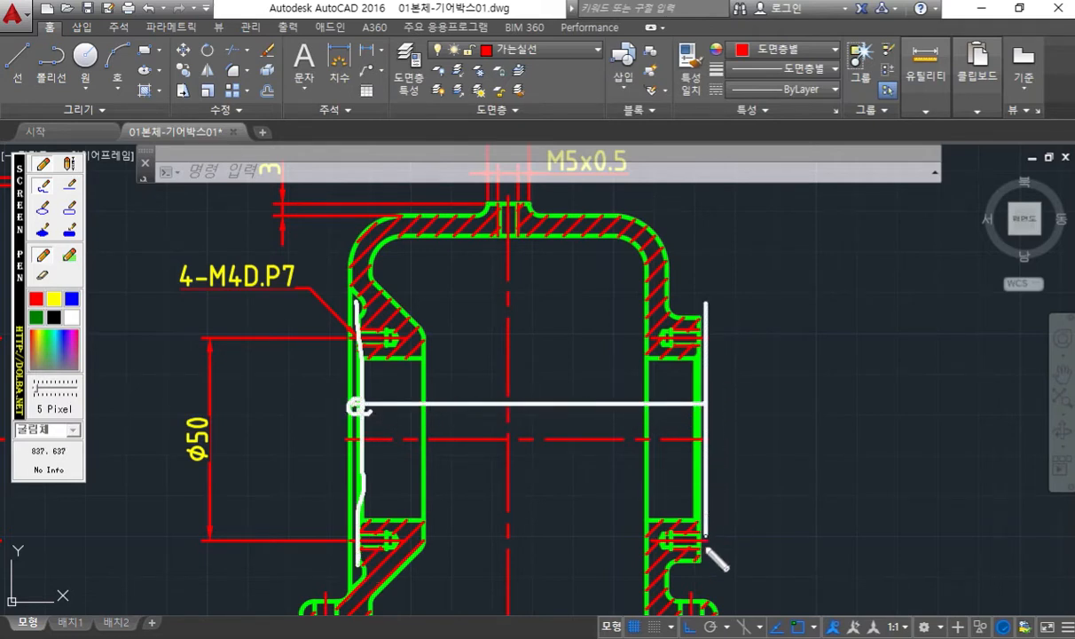
pyautogui.moveTo(709, 416); pyautogui.dragTo(704, 401)
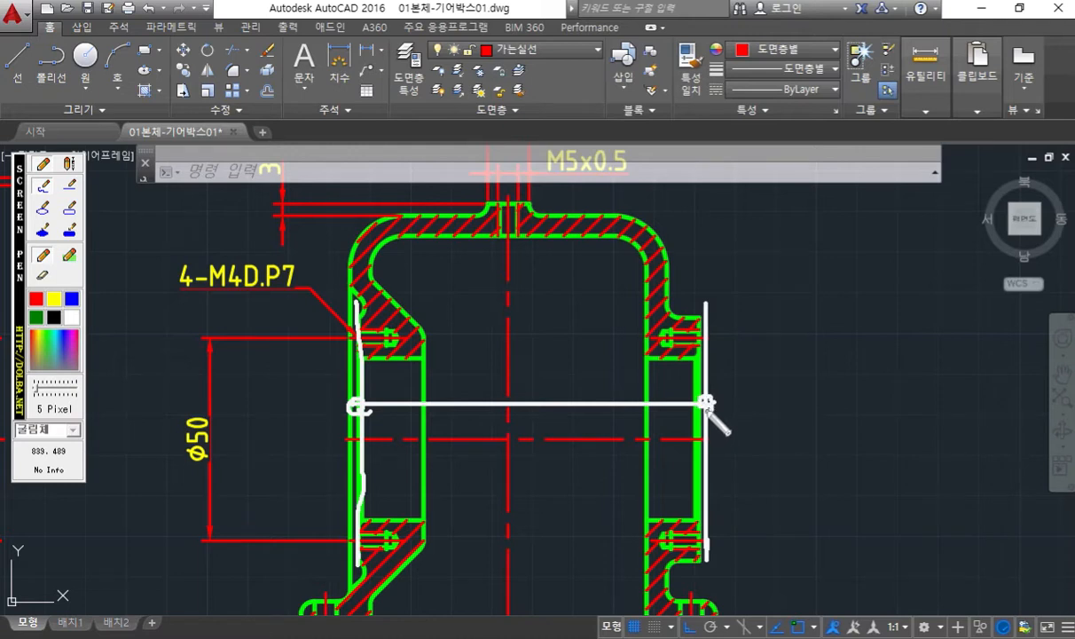
pyautogui.moveTo(534, 383)
pyautogui.mouseDown()
pyautogui.moveTo(521, 412)
pyautogui.moveTo(547, 417)
pyautogui.moveTo(527, 383)
pyautogui.mouseUp()
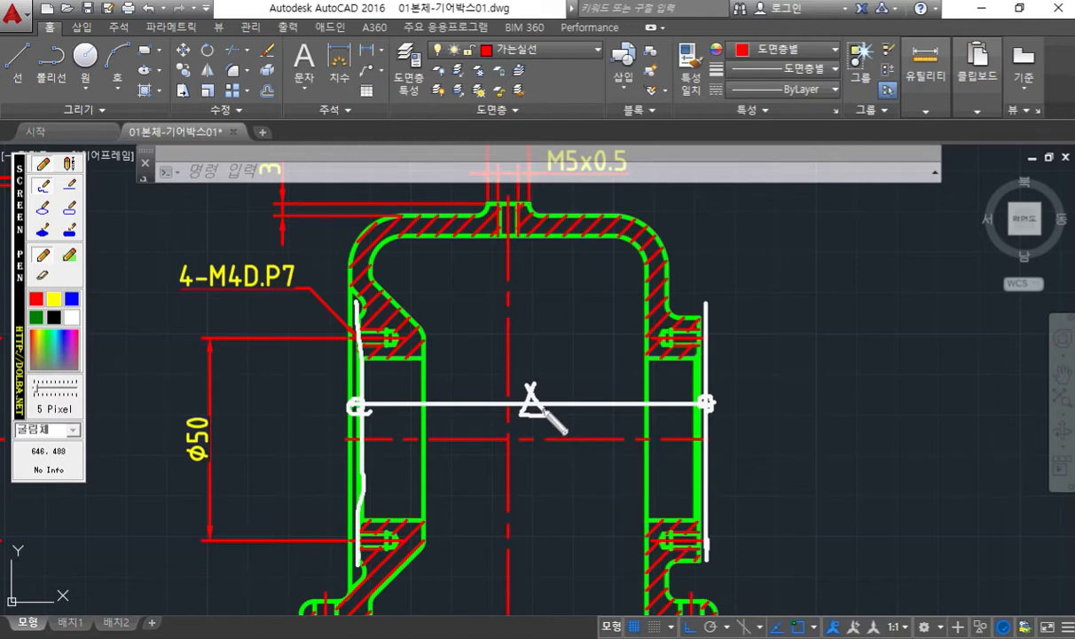
pyautogui.press('Escape')
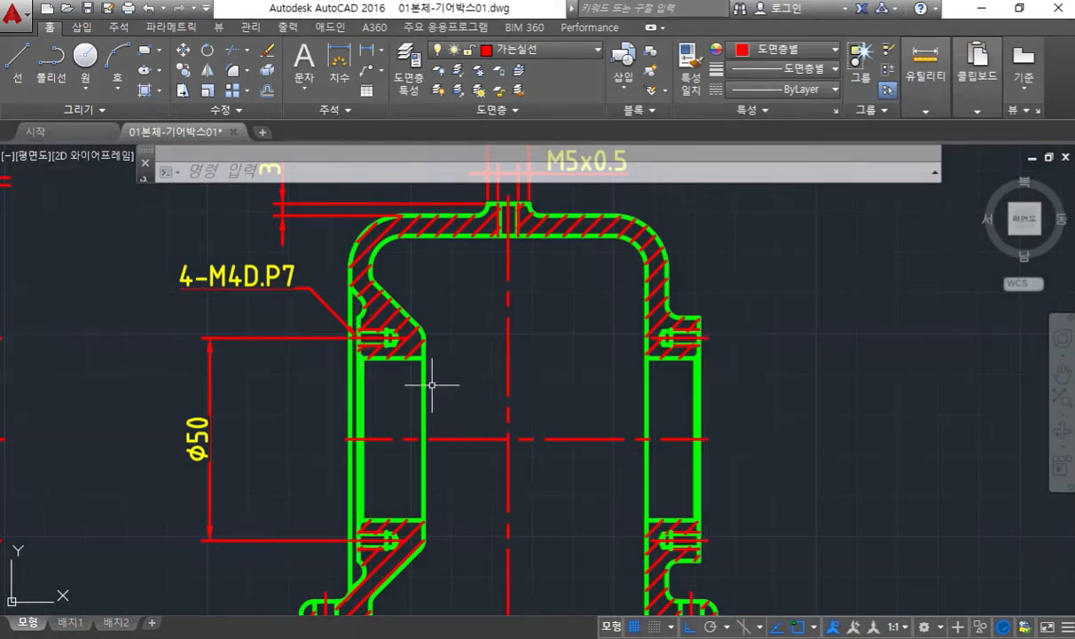
# - Draw a horizontal helper line from a nearest-snap point on the cover-side flange face perpendicular to the opposite flange face, above the bore axis
pyautogui.write('l')
pyautogui.press('Return')
pyautogui.scroll(5, 425, 372)
pyautogui.moveTo(379, 384); pyautogui.dragTo(449, 415, button='middle')
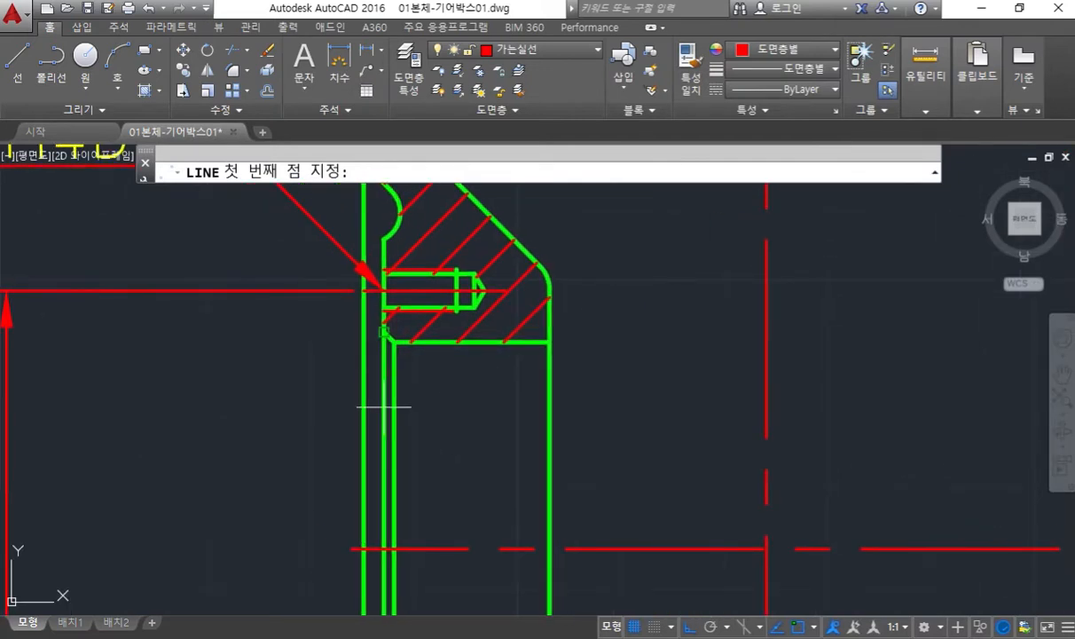
pyautogui.write('nea')
pyautogui.press('Return')
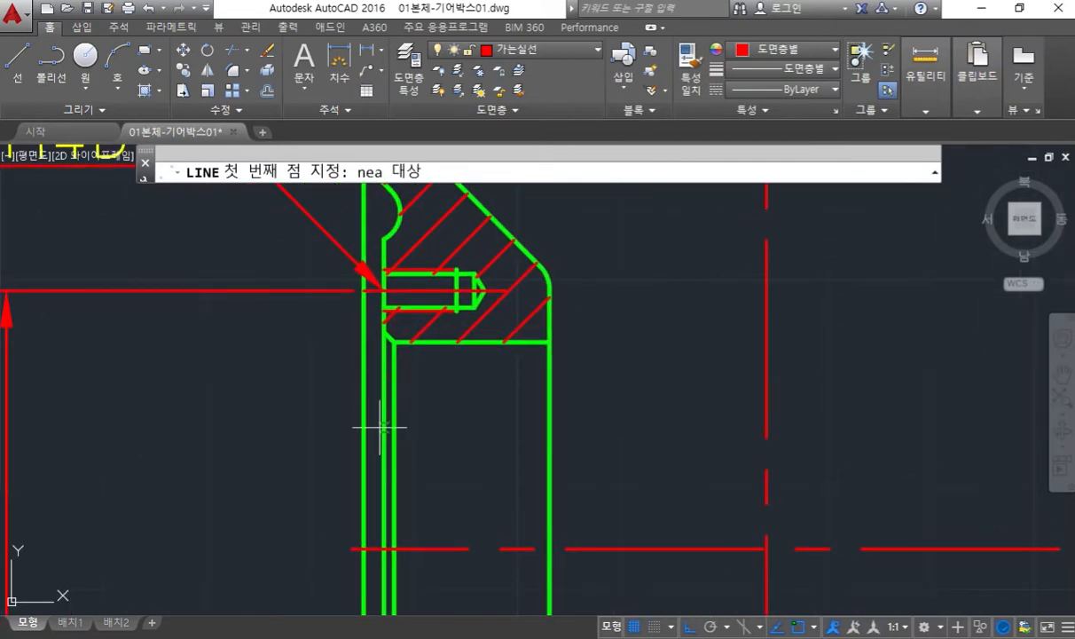
pyautogui.click(373, 429)
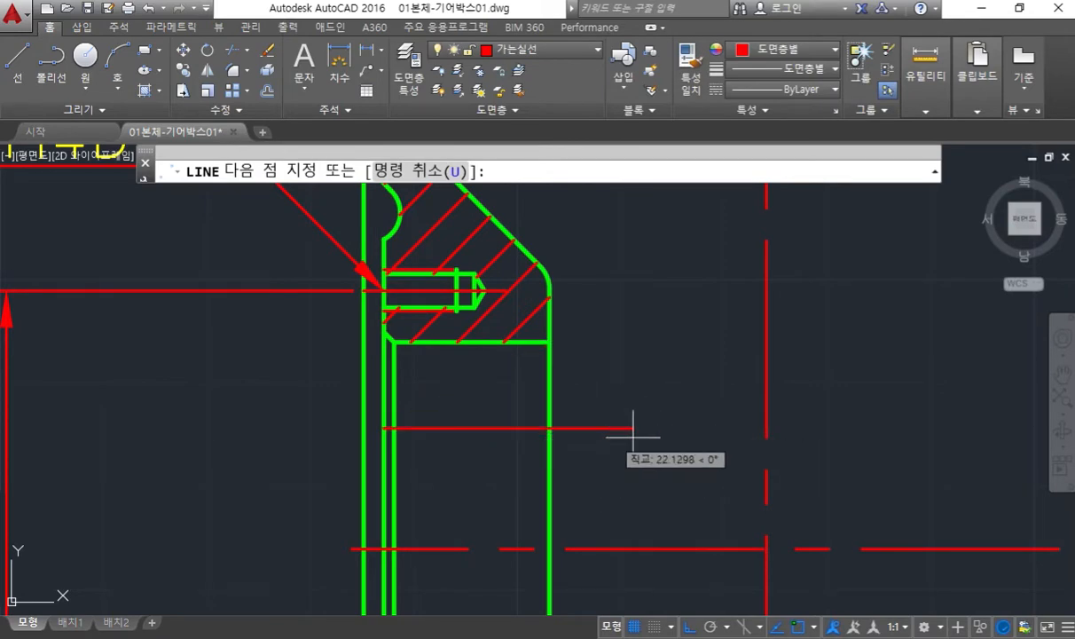
pyautogui.scroll(-2, 710, 434)
pyautogui.moveTo(756, 436); pyautogui.dragTo(575, 429, button='middle')
pyautogui.scroll(3, 688, 432)
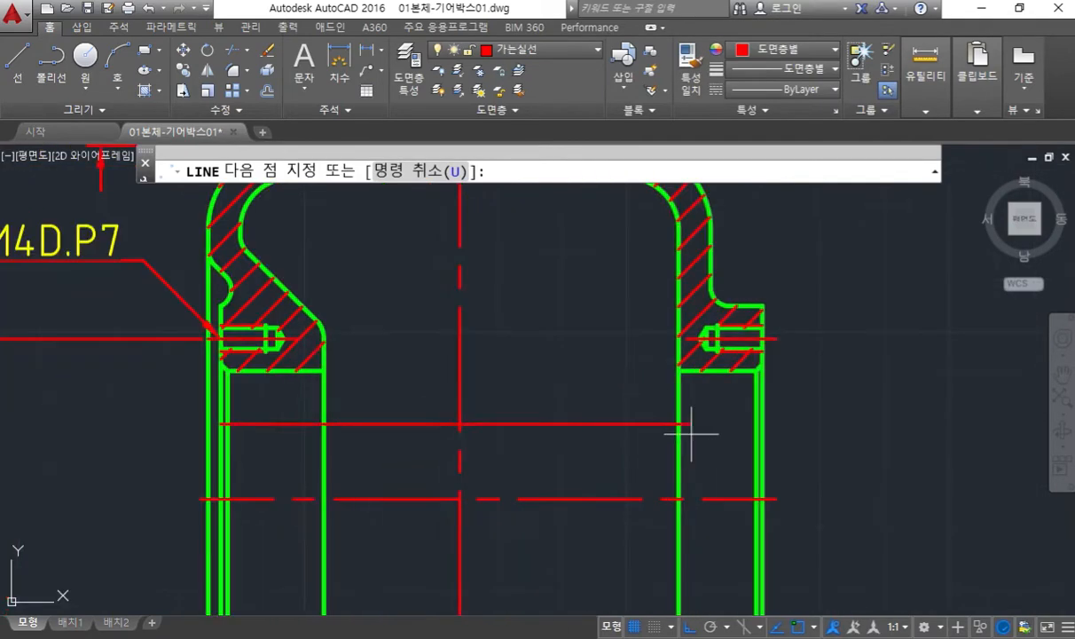
pyautogui.write('per')
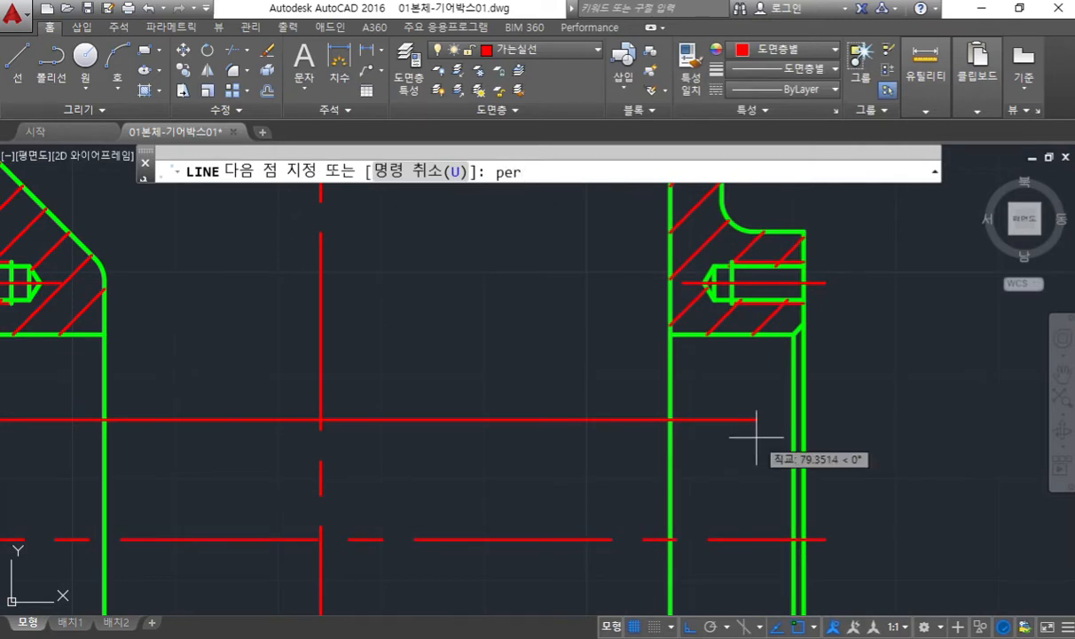
pyautogui.press('Return')
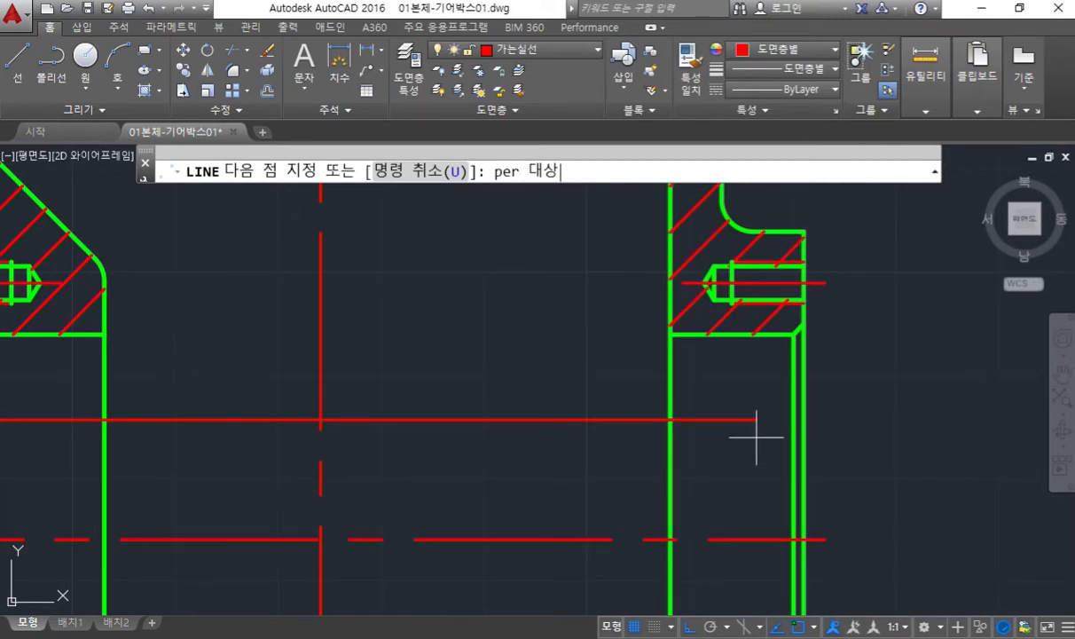
pyautogui.click(809, 420)
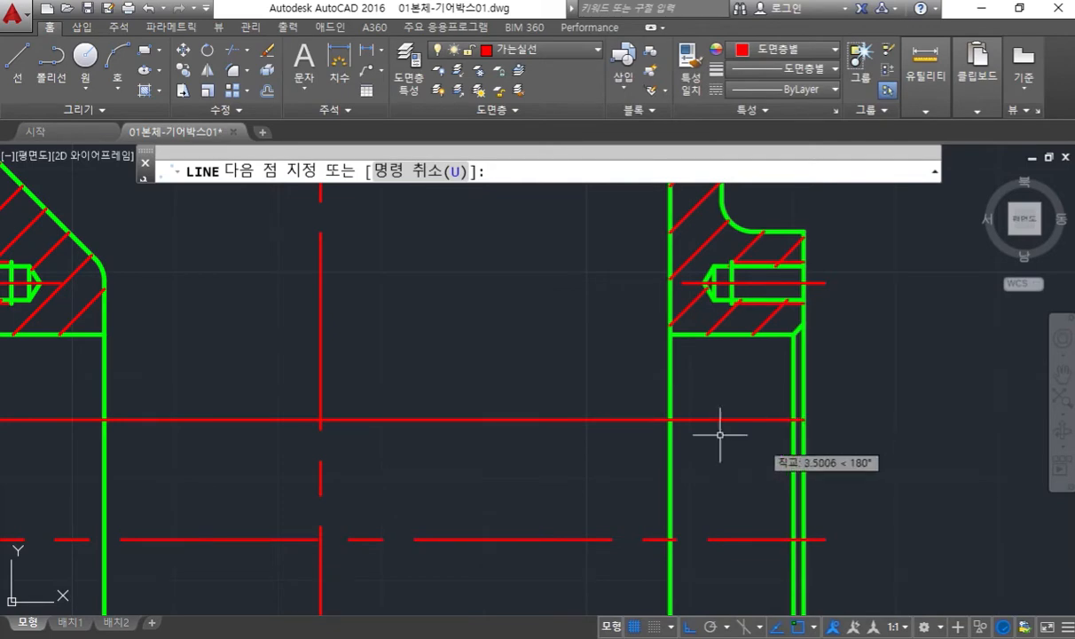
pyautogui.press('Return')
# - Mark both flange faces and the helper line's midpoint with the screen pen, and clear the marks
pyautogui.scroll(-2, 634, 436)
pyautogui.moveTo(623, 437); pyautogui.dragTo(711, 434, button='middle')
pyautogui.press('F9')
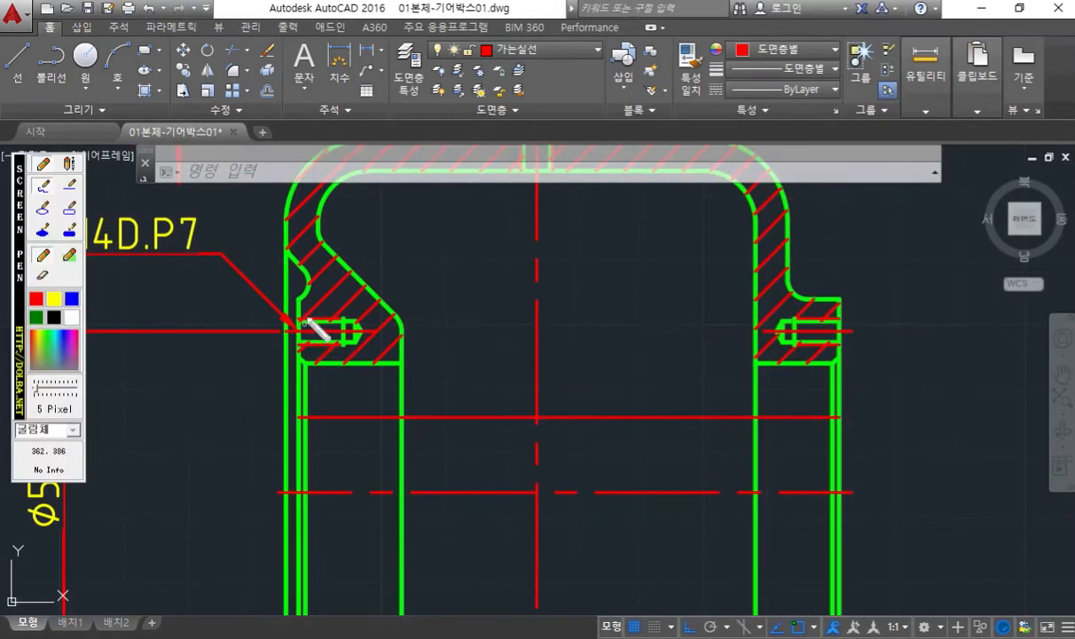
pyautogui.moveTo(299, 293); pyautogui.dragTo(296, 521)
pyautogui.moveTo(841, 289); pyautogui.dragTo(847, 534)
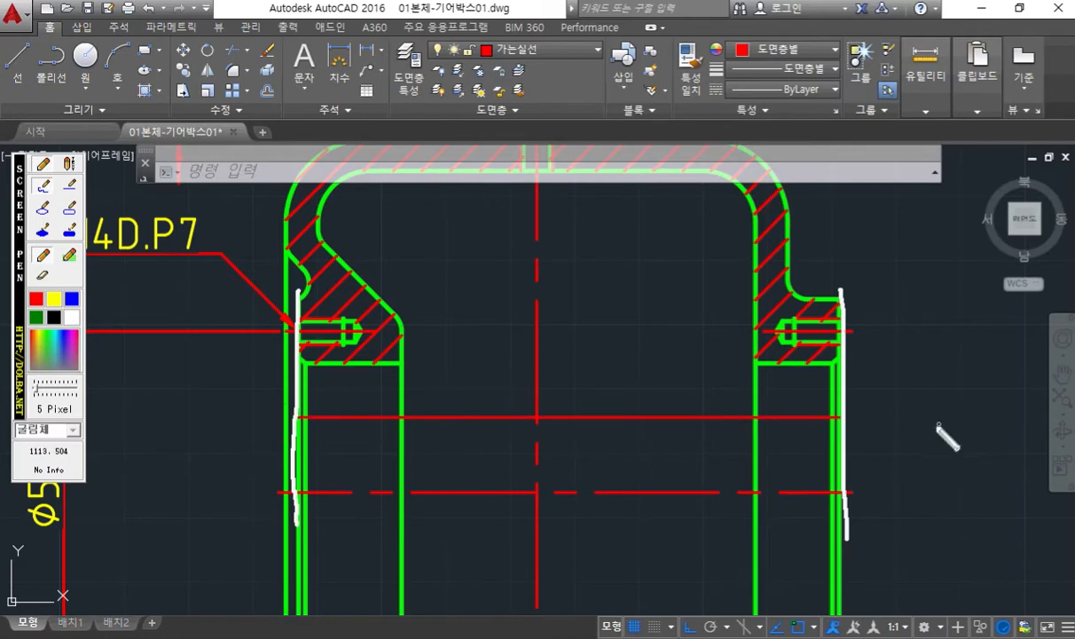
pyautogui.moveTo(565, 393)
pyautogui.mouseDown()
pyautogui.moveTo(584, 429)
pyautogui.moveTo(566, 392)
pyautogui.mouseUp()
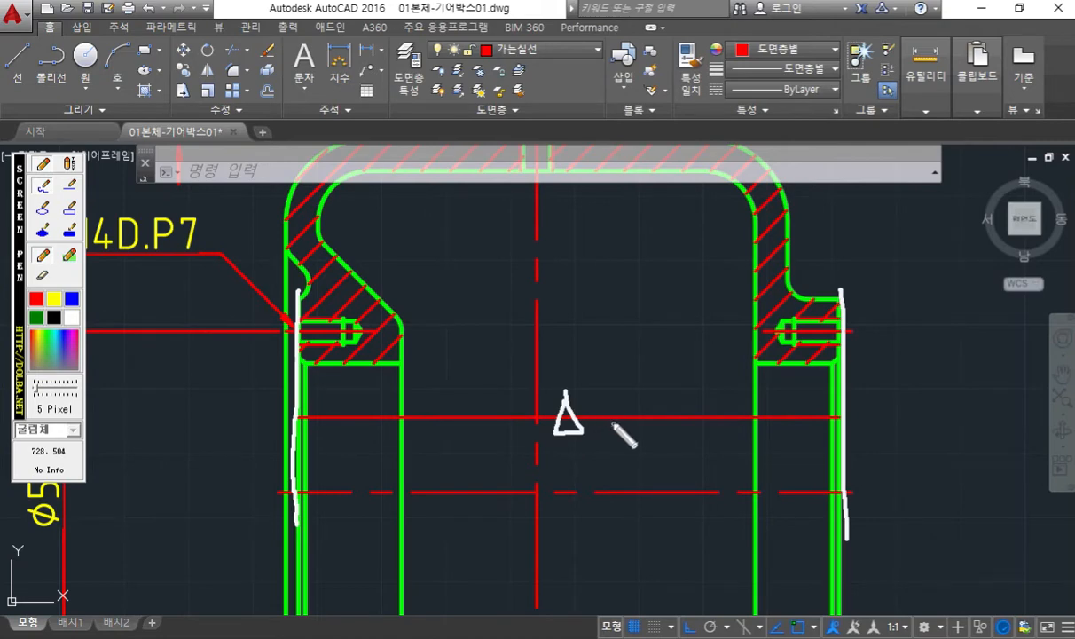
pyautogui.press('Escape')
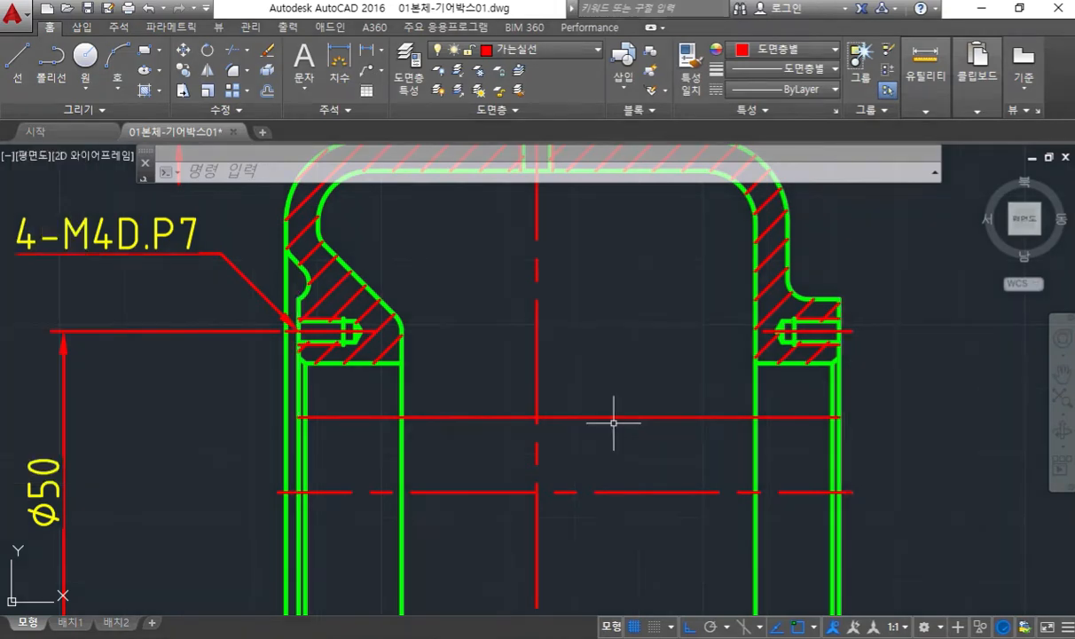
pyautogui.moveTo(596, 383); pyautogui.dragTo(646, 397, button='middle')
pyautogui.click(633, 431)
pyautogui.press('Escape')
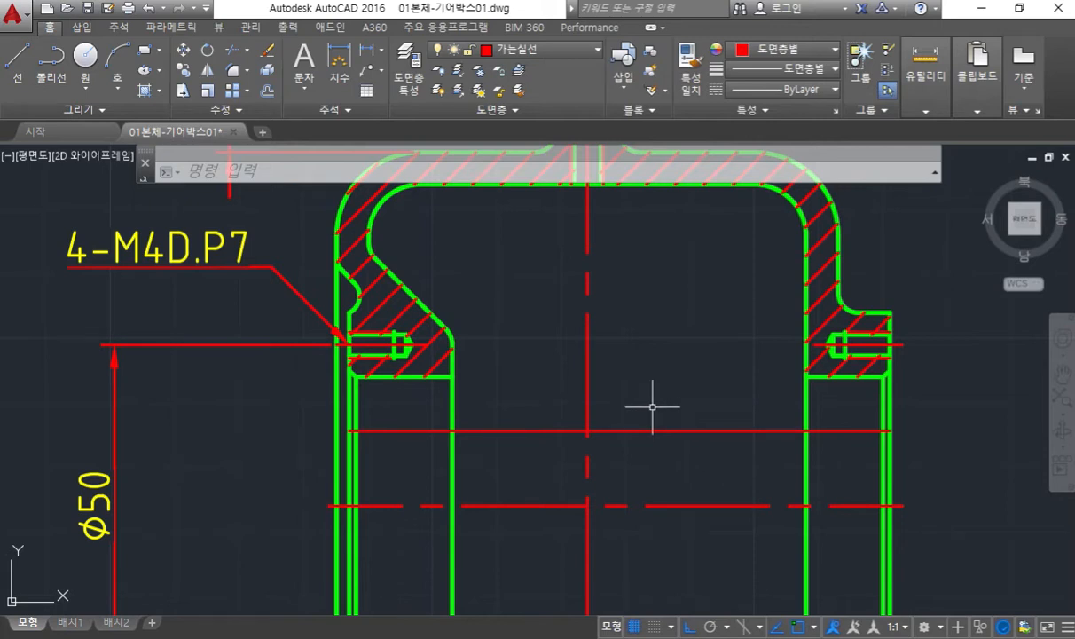
# - Mirror the 4-M4D.P7 callout and the Ø50 dimension about a vertical axis through the helper line's midpoint, keeping the originals
pyautogui.scroll(-2, 656, 414)
pyautogui.write('mi')
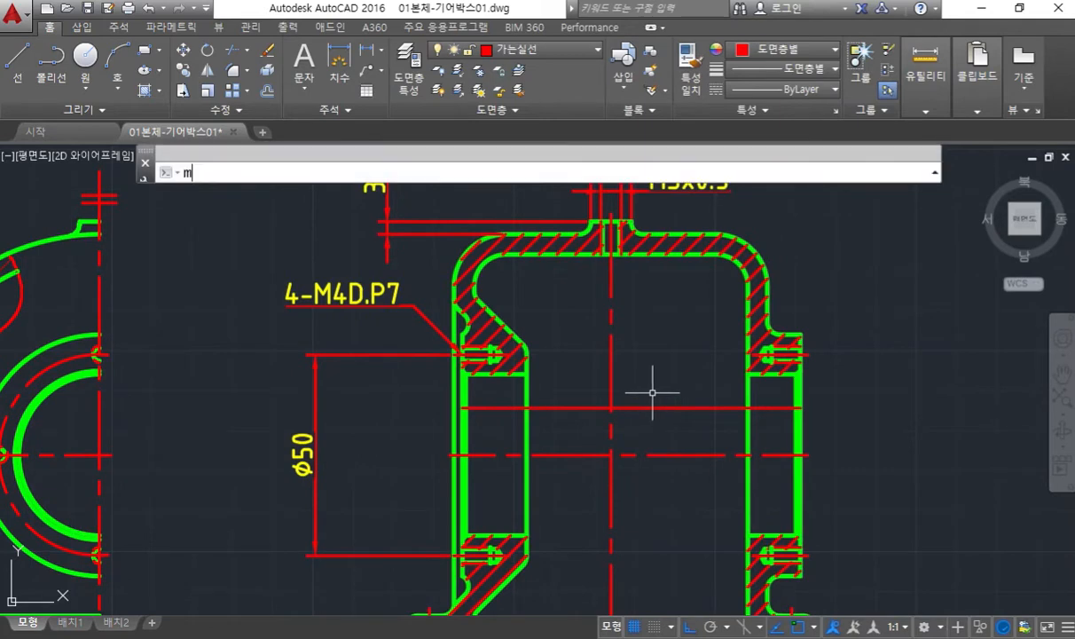
pyautogui.press('Return')
pyautogui.click(417, 395)
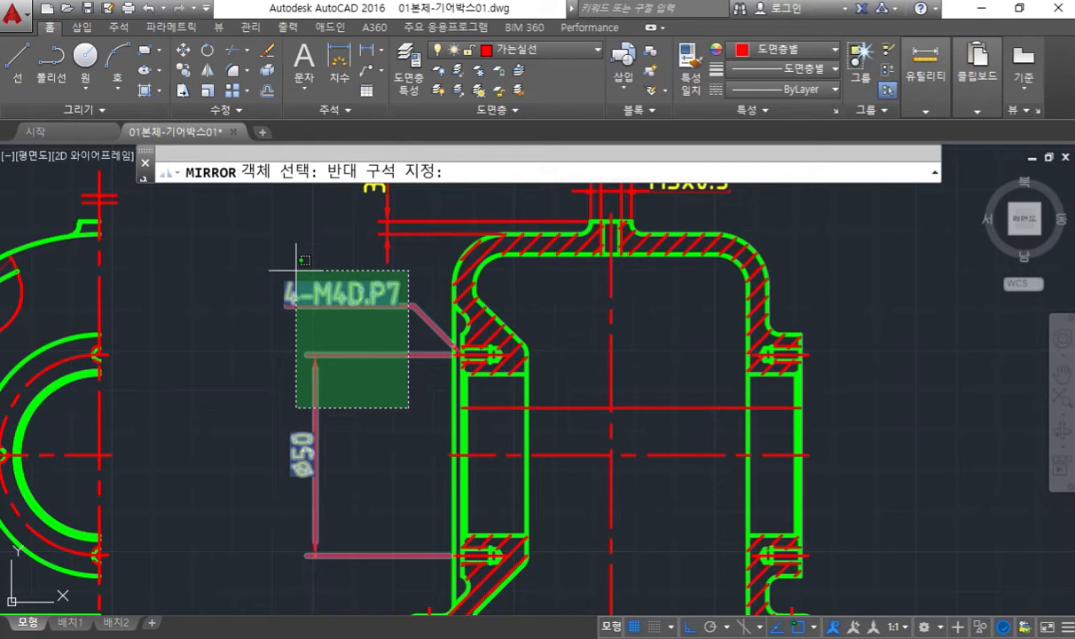
pyautogui.click(296, 270)
pyautogui.press('Return')
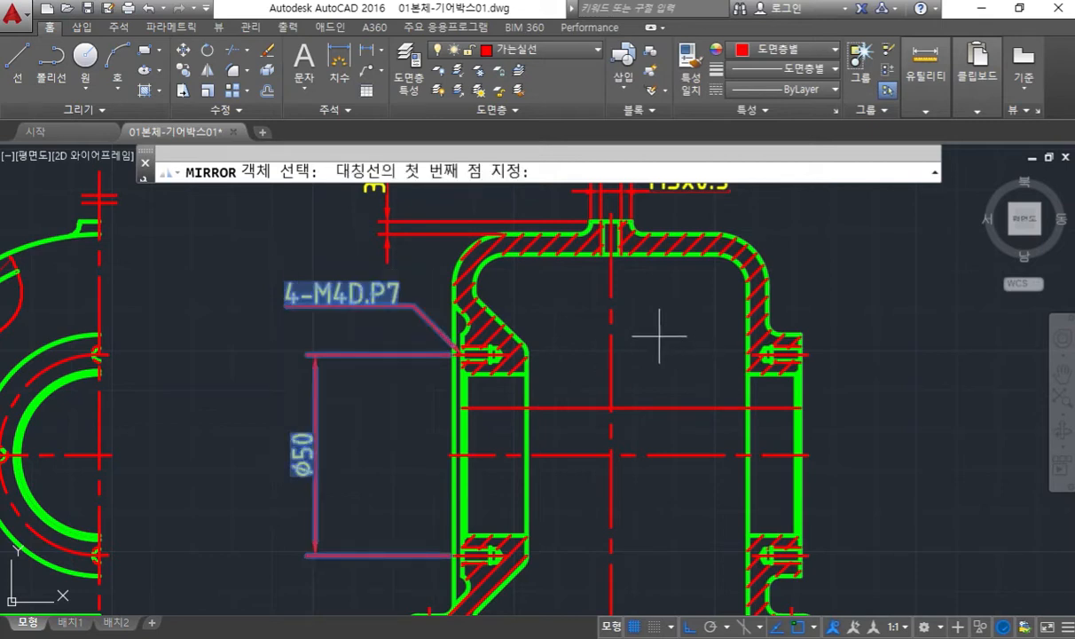
pyautogui.click(635, 410)
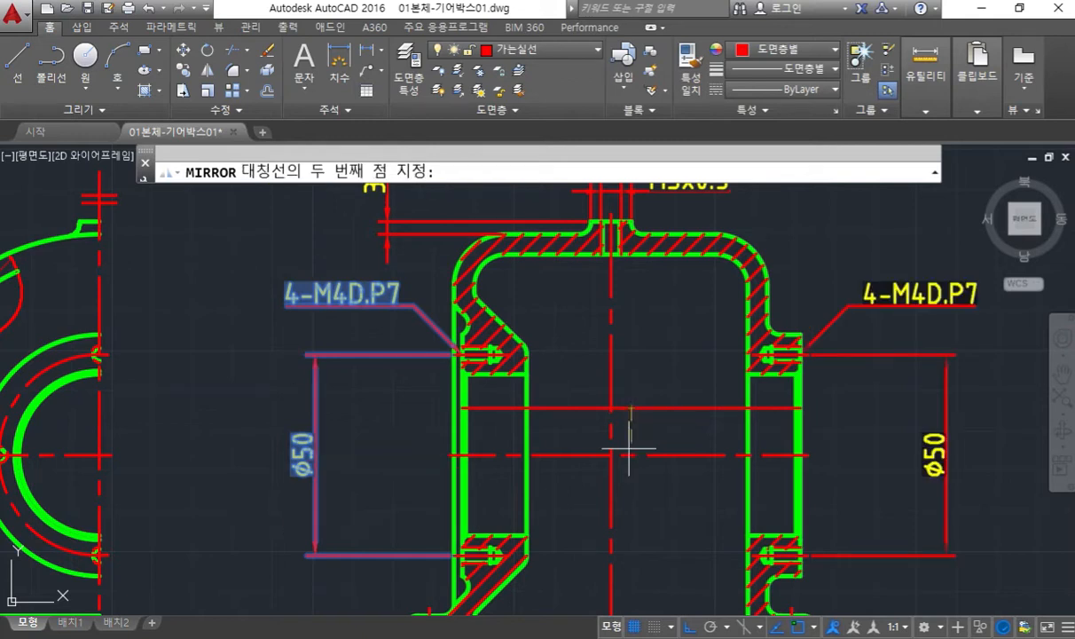
pyautogui.click(639, 518)
pyautogui.press('Return')
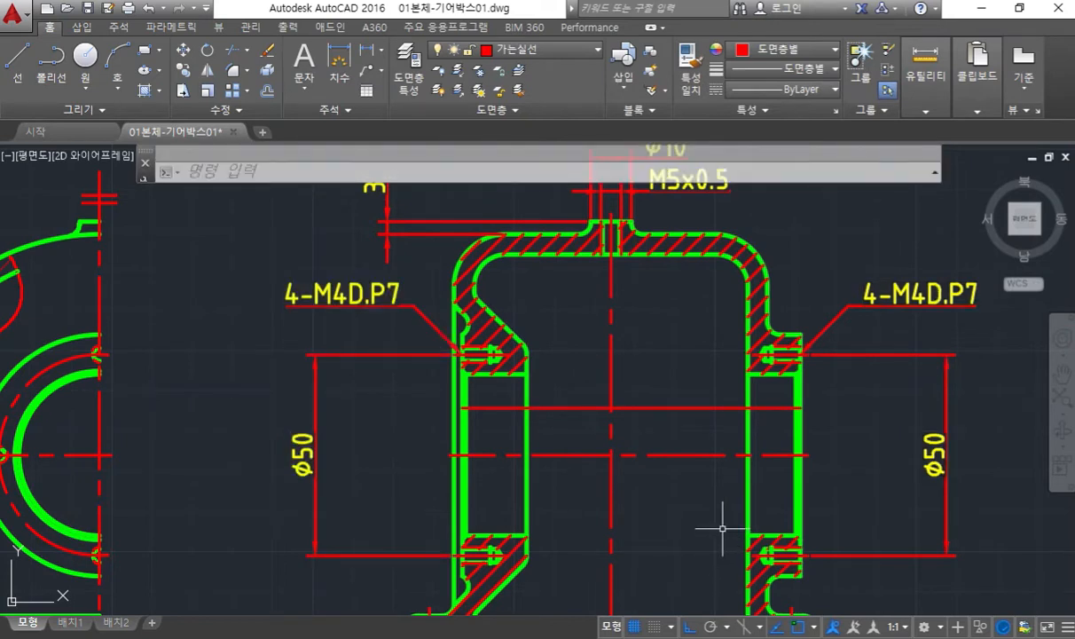
pyautogui.moveTo(720, 523)
pyautogui.mouseDown(button='middle')
pyautogui.moveTo(579, 512)
pyautogui.moveTo(590, 513)
pyautogui.mouseUp(button='middle')
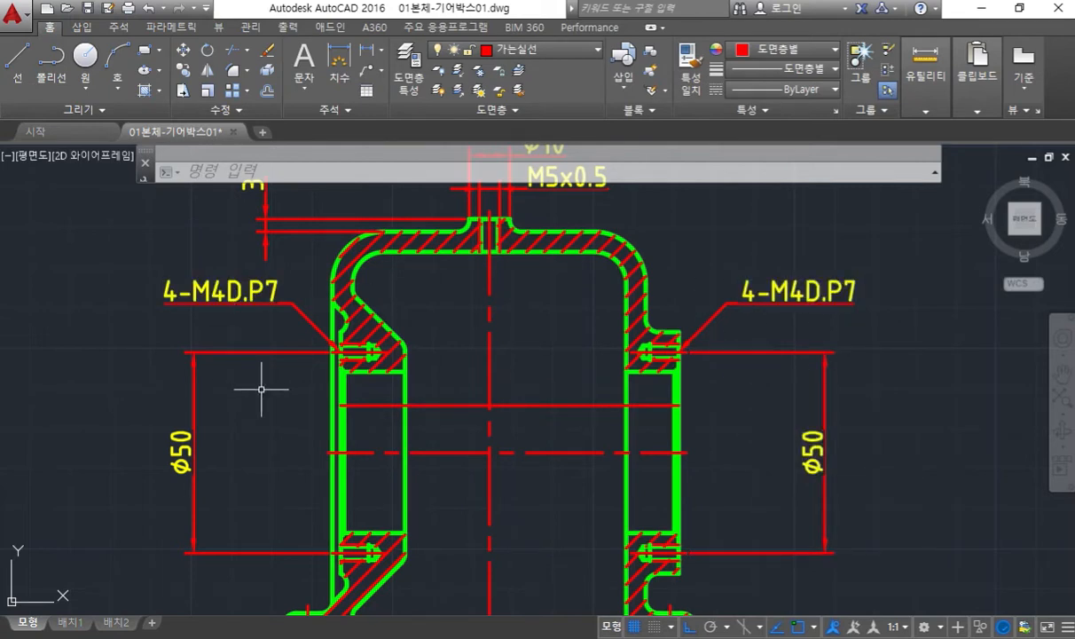
# - Delete the horizontal helper line between the two flange faces and save the drawing
pyautogui.click(455, 407)
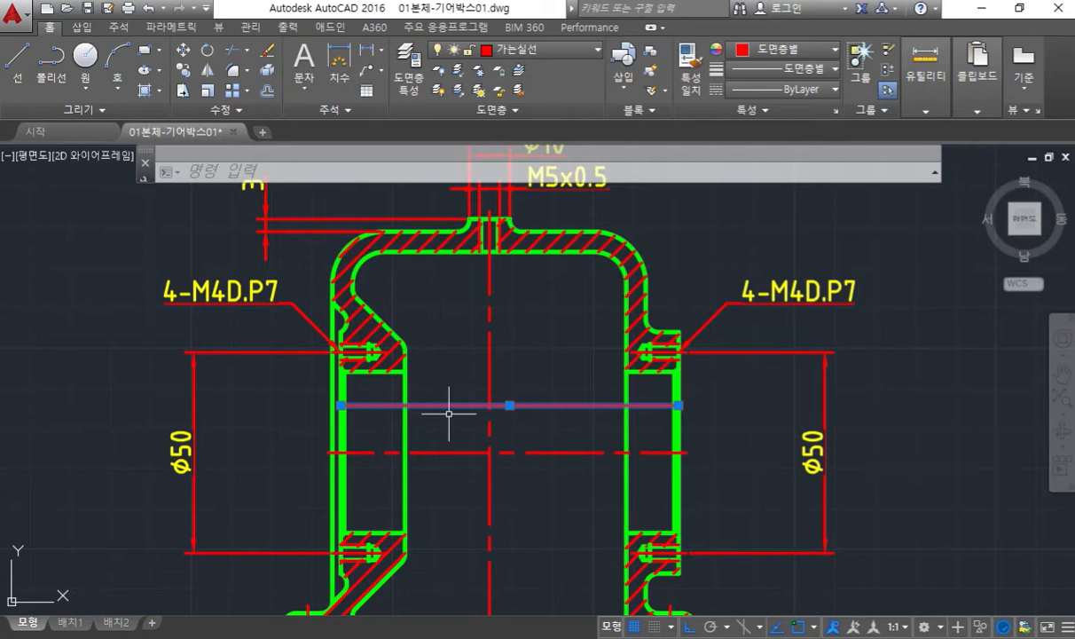
pyautogui.press('Delete')
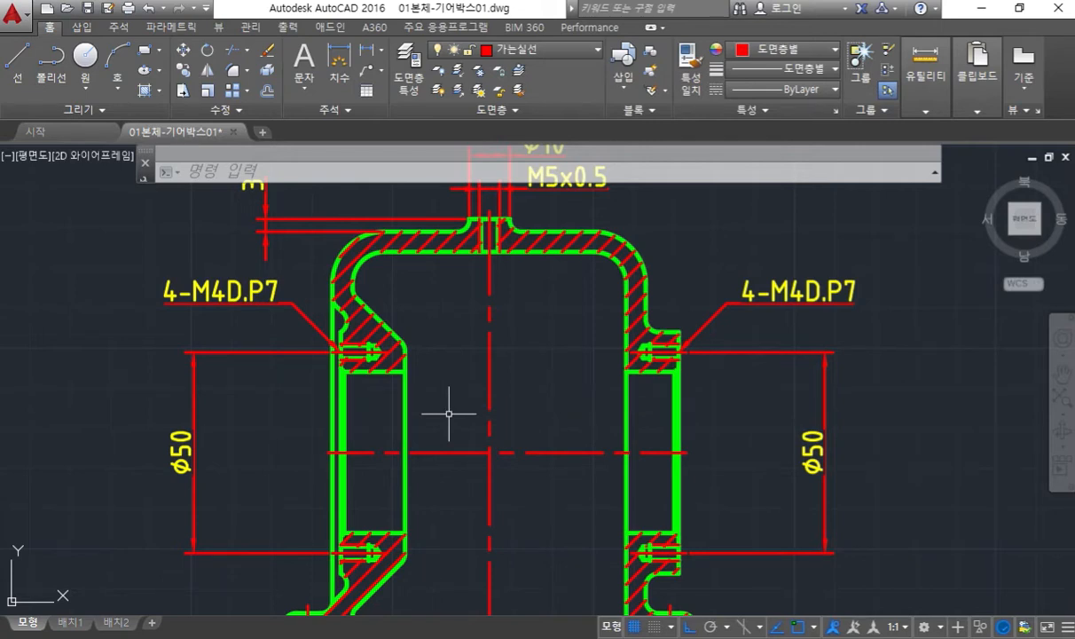
pyautogui.moveTo(449, 413); pyautogui.dragTo(467, 431, button='middle')
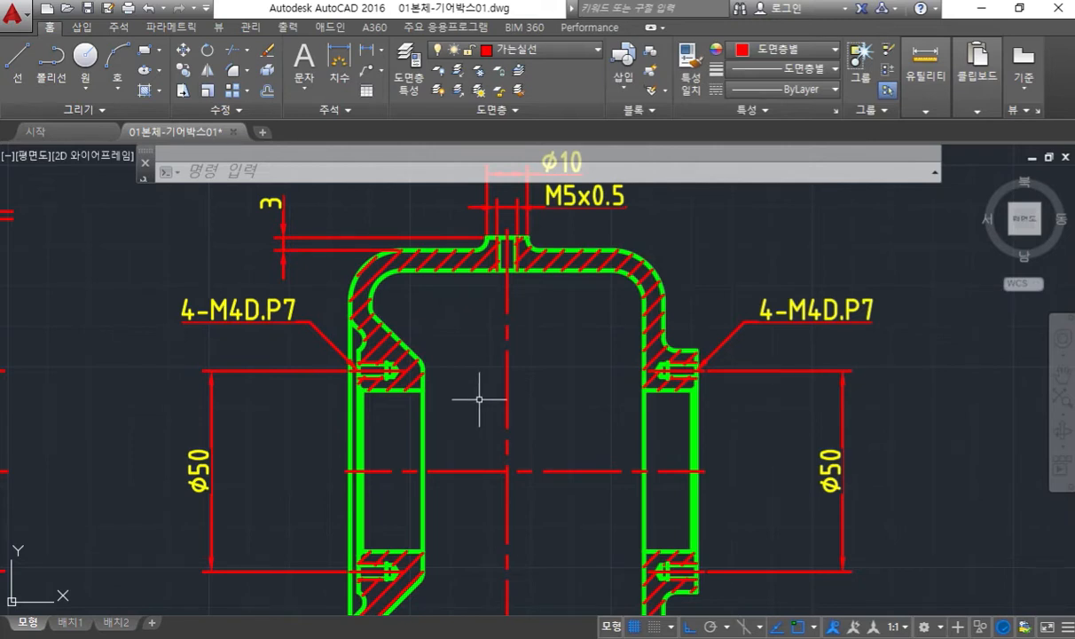
pyautogui.hotkey('ctrl', 's')
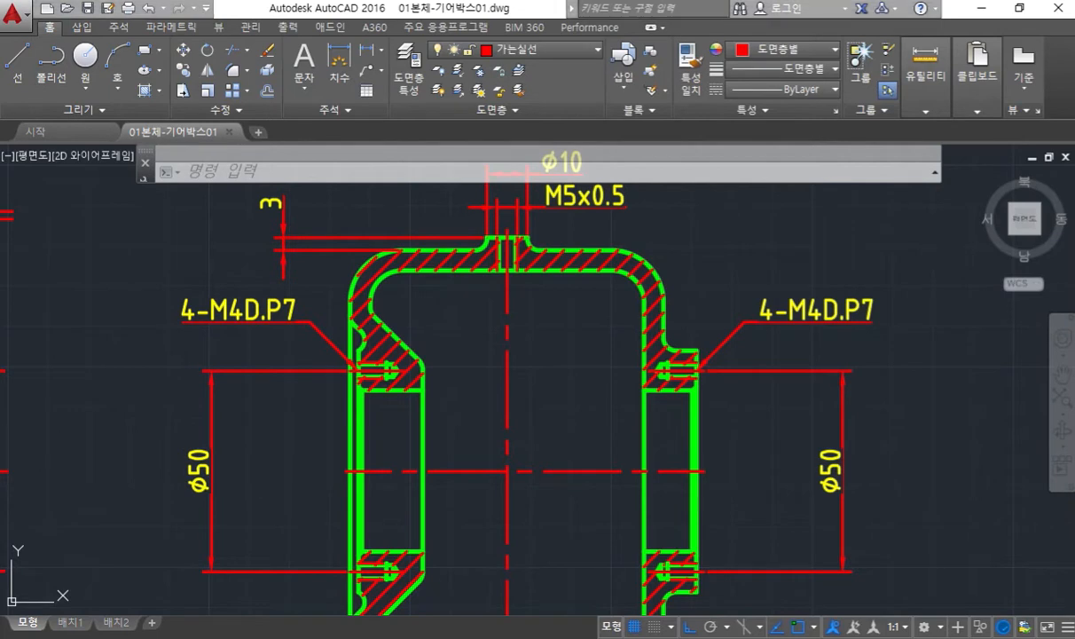
pyautogui.moveTo(432, 462); pyautogui.dragTo(417, 482, button='middle')
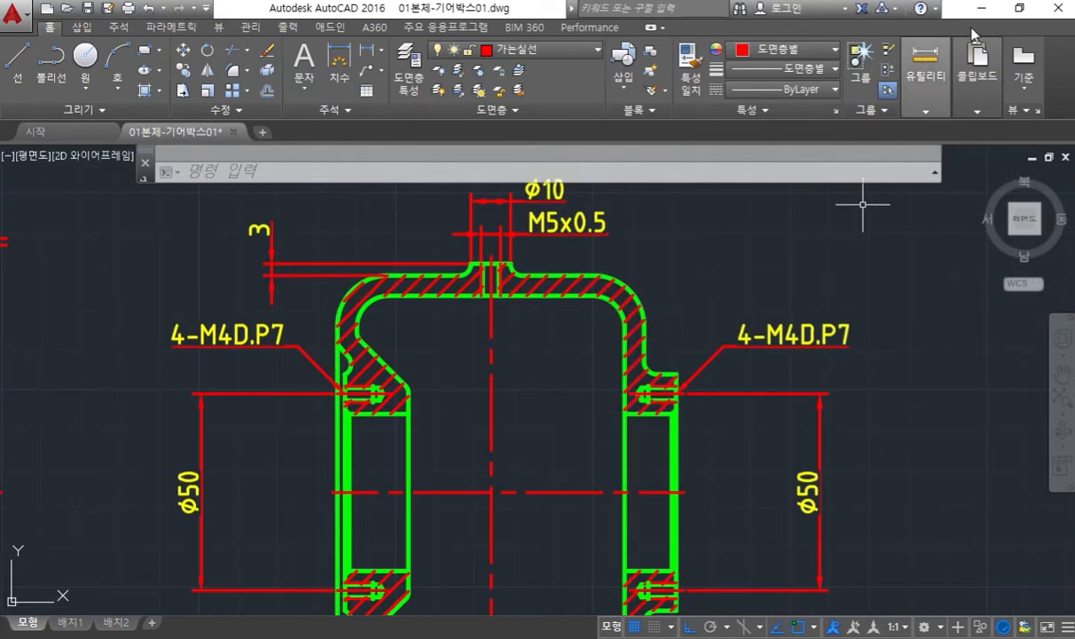
# - Switch to the assembly drawing image in Photos, circle the body's mounting foot with the screen pen, and clear the marks
pyautogui.doubleClick(957, 9)
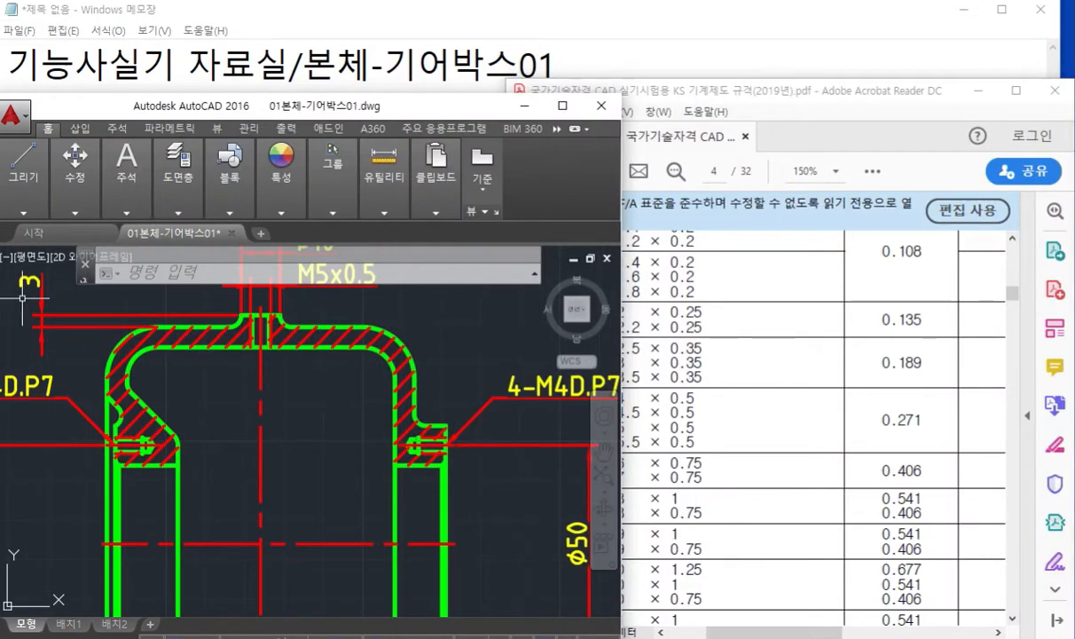
pyautogui.moveTo(0, 178); pyautogui.dragTo(720, 110)
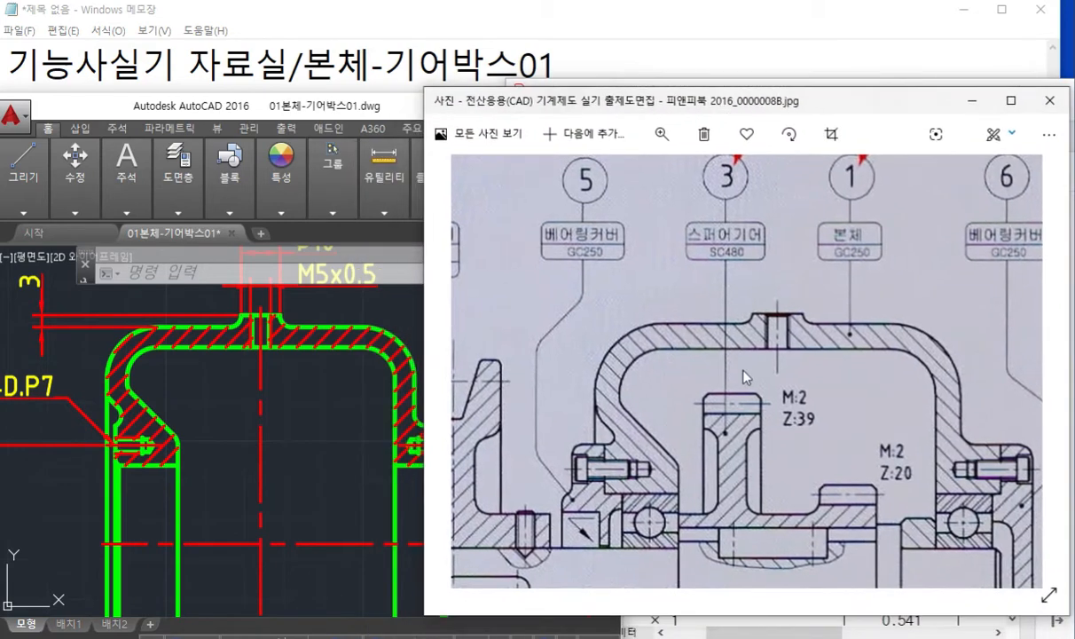
pyautogui.scroll(-5, 781, 426)
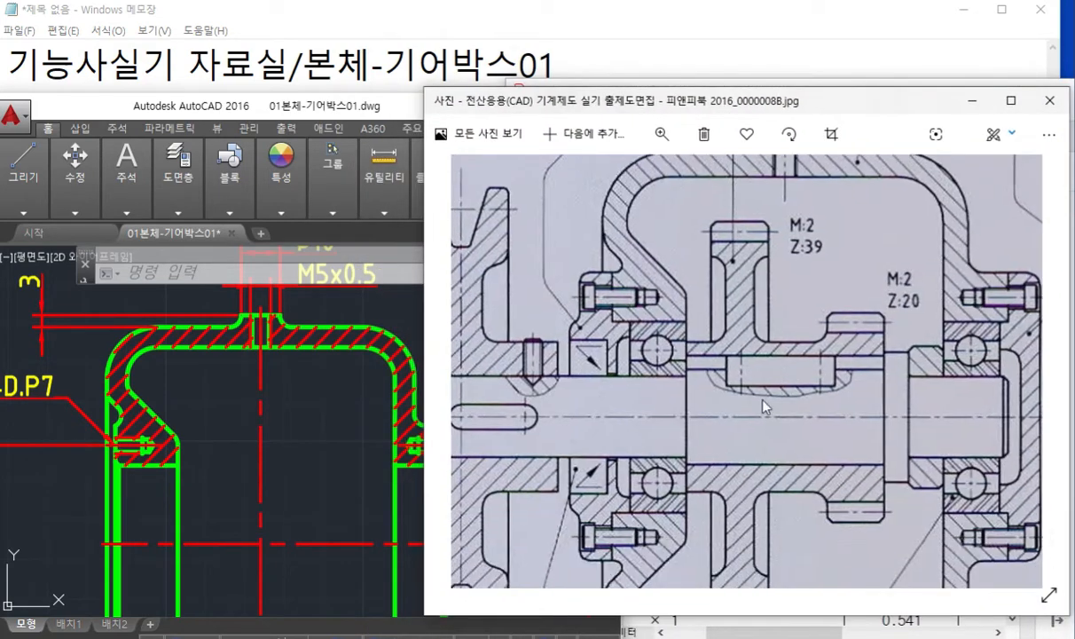
pyautogui.press('F12')
pyautogui.moveTo(628, 486)
pyautogui.mouseDown()
pyautogui.moveTo(607, 501)
pyautogui.moveTo(546, 420)
pyautogui.moveTo(636, 514)
pyautogui.mouseUp()
pyautogui.click(35, 299)
pyautogui.moveTo(565, 411)
pyautogui.mouseDown()
pyautogui.moveTo(592, 410)
pyautogui.moveTo(619, 512)
pyautogui.moveTo(568, 407)
pyautogui.moveTo(632, 407)
pyautogui.mouseUp()
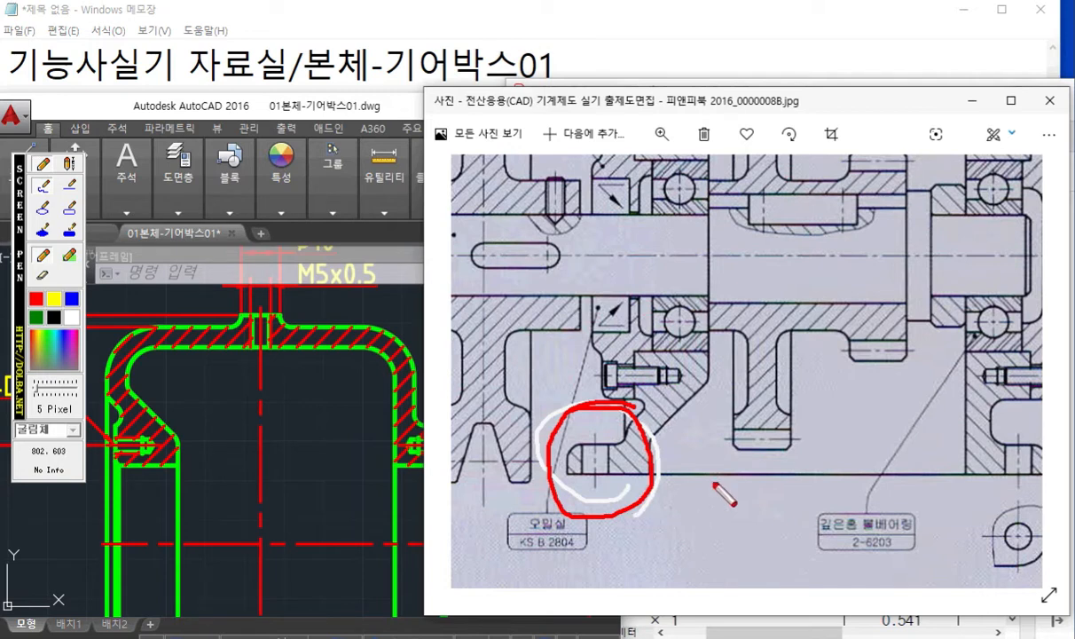
pyautogui.press('Escape')
# - Mark the bearing bore's upper and lower edges, write "베어링 끼워맞춤 – housing" with the screen pen, clear the marks and minimise the image
pyautogui.moveTo(761, 291); pyautogui.dragTo(727, 389)
pyautogui.press('F12')
pyautogui.moveTo(553, 305); pyautogui.dragTo(672, 305)
pyautogui.moveTo(562, 499); pyautogui.dragTo(645, 497)
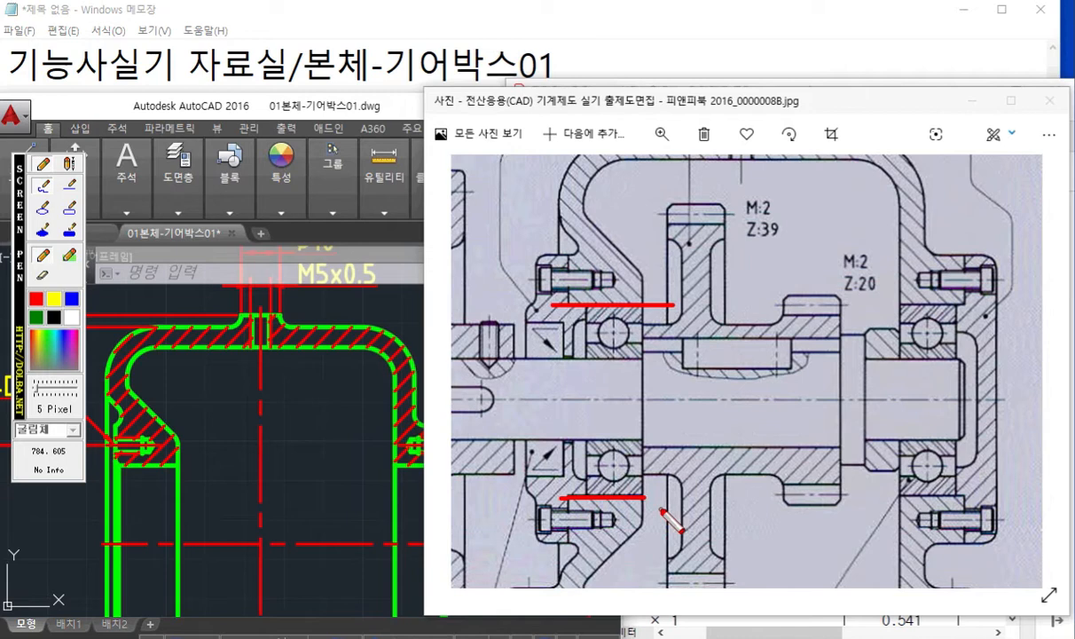
pyautogui.moveTo(472, 225)
pyautogui.mouseDown()
pyautogui.moveTo(481, 253)
pyautogui.moveTo(560, 224)
pyautogui.moveTo(585, 250)
pyautogui.moveTo(613, 233)
pyautogui.moveTo(632, 240)
pyautogui.moveTo(626, 213)
pyautogui.moveTo(661, 193)
pyautogui.moveTo(648, 226)
pyautogui.moveTo(697, 243)
pyautogui.moveTo(682, 257)
pyautogui.moveTo(694, 201)
pyautogui.moveTo(728, 218)
pyautogui.moveTo(720, 188)
pyautogui.moveTo(720, 229)
pyautogui.moveTo(750, 232)
pyautogui.moveTo(793, 197)
pyautogui.moveTo(761, 215)
pyautogui.moveTo(763, 245)
pyautogui.moveTo(818, 241)
pyautogui.moveTo(808, 232)
pyautogui.moveTo(854, 209)
pyautogui.moveTo(931, 239)
pyautogui.moveTo(939, 208)
pyautogui.moveTo(1011, 189)
pyautogui.moveTo(1045, 199)
pyautogui.moveTo(1053, 238)
pyautogui.moveTo(1056, 227)
pyautogui.mouseUp()
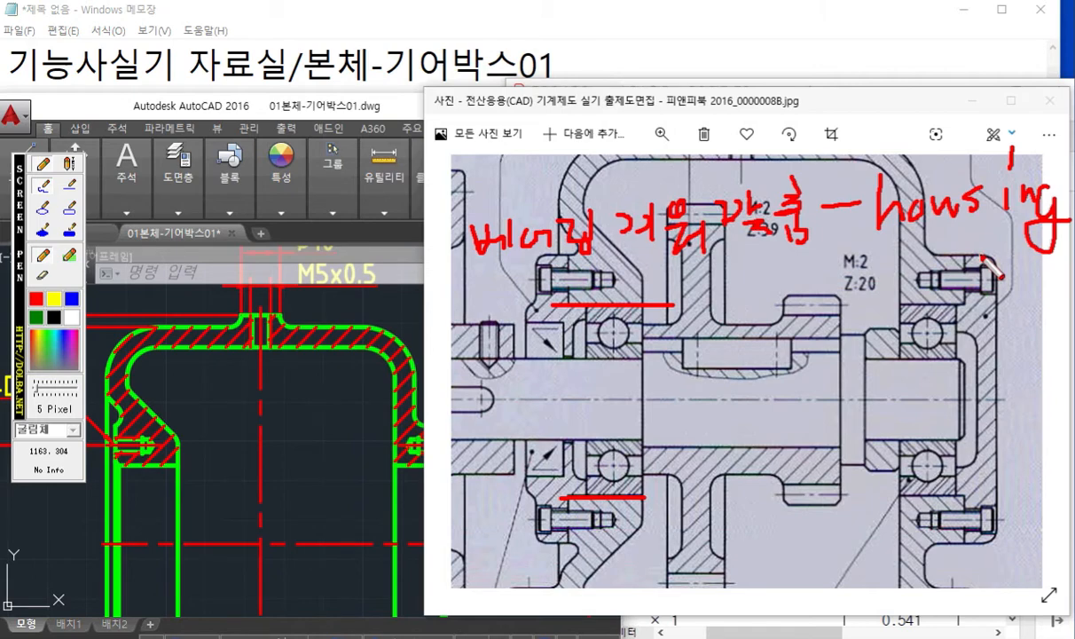
pyautogui.press('Escape')
pyautogui.click(972, 101)
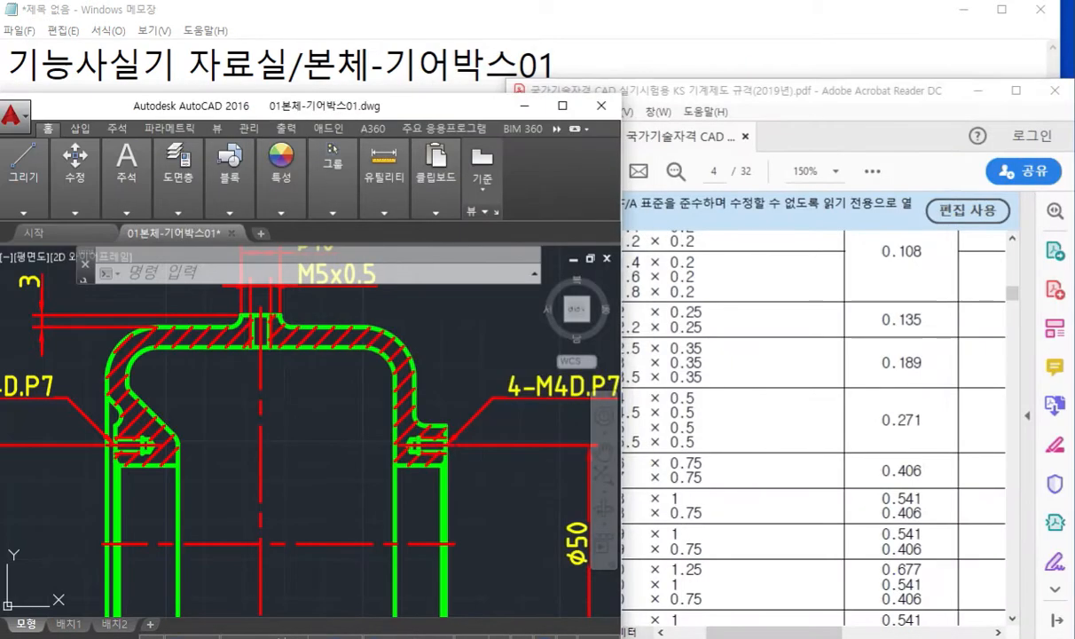
# - In the KS standards PDF in Acrobat Reader, find section 32 베어링의 끼워 맞춤 on page 18 and enlarge it
pyautogui.click(755, 319)
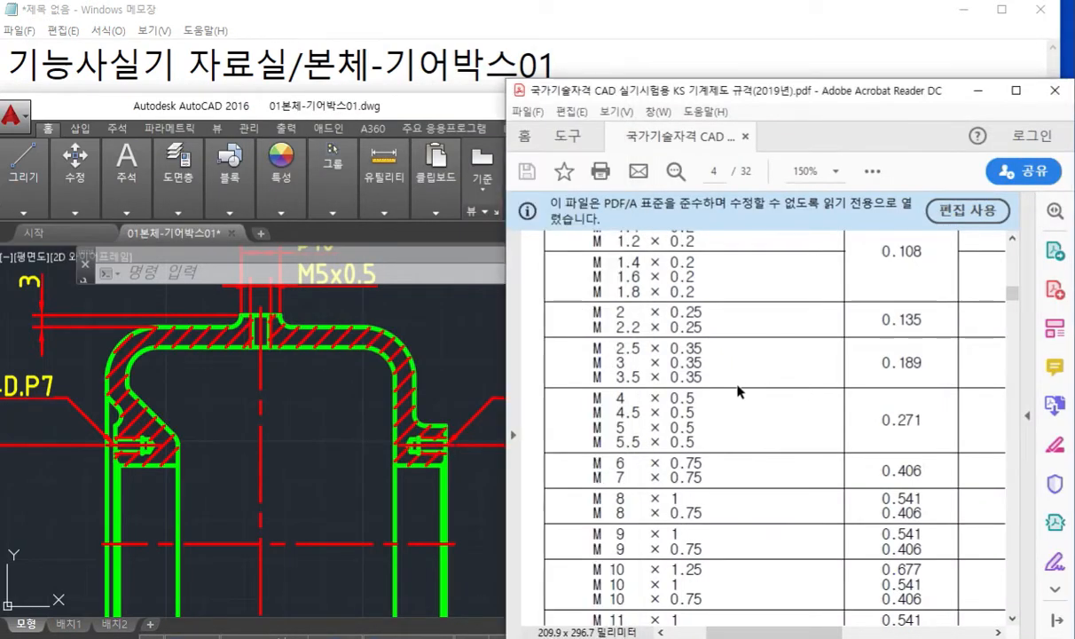
pyautogui.keyDown('ctrl'); pyautogui.scroll(-5, 737, 392); pyautogui.keyUp('ctrl')
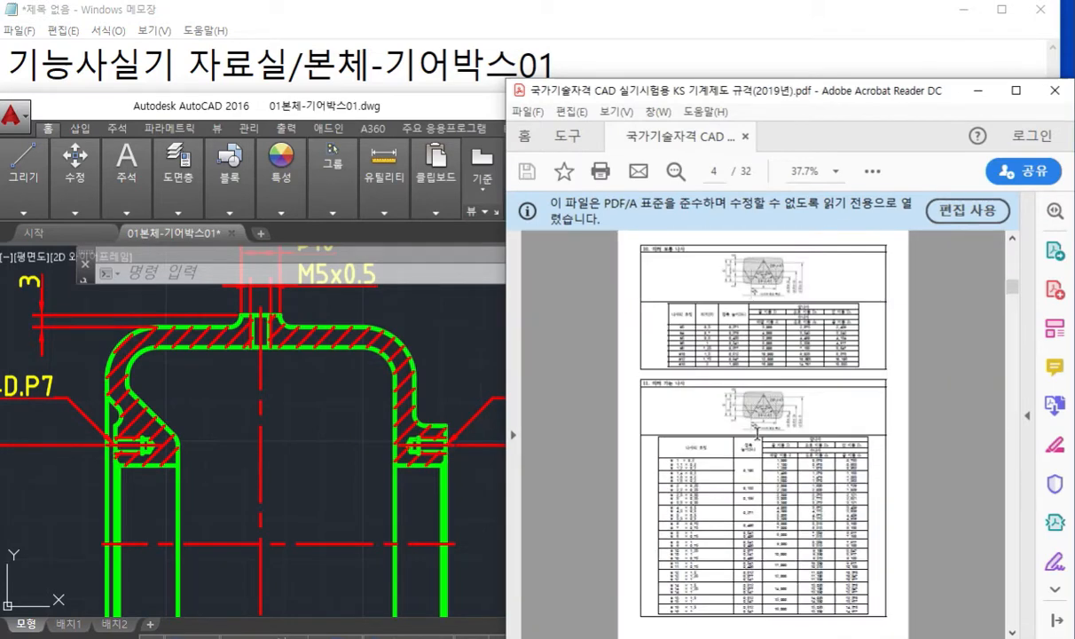
pyautogui.scroll(-10, 756, 432)
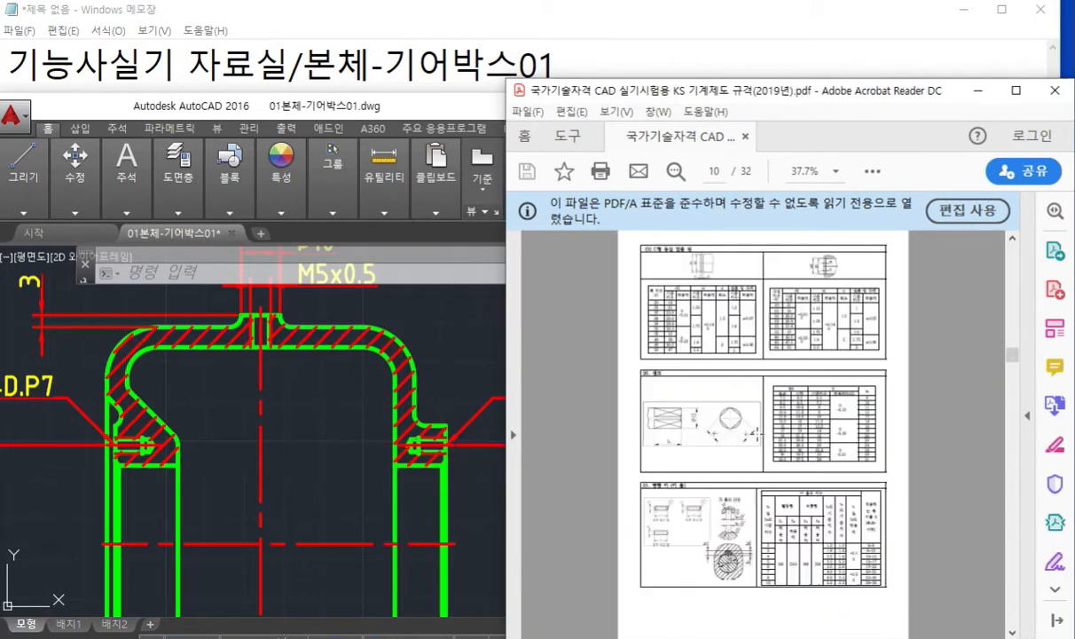
pyautogui.scroll(-4, 757, 432)
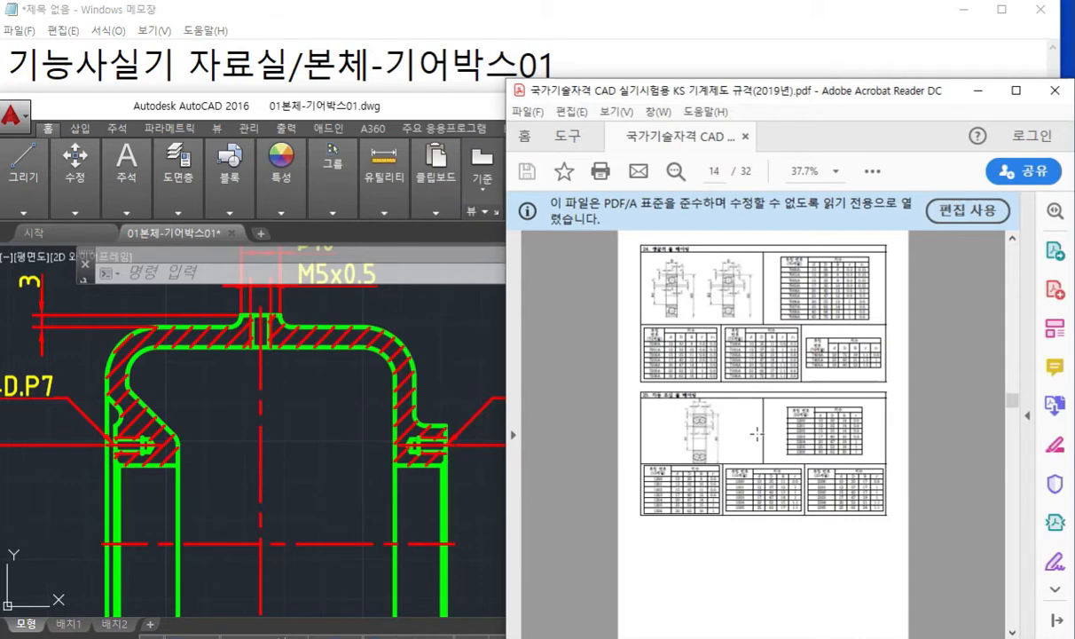
pyautogui.scroll(-2, 757, 433)
pyautogui.scroll(-4, 757, 433)
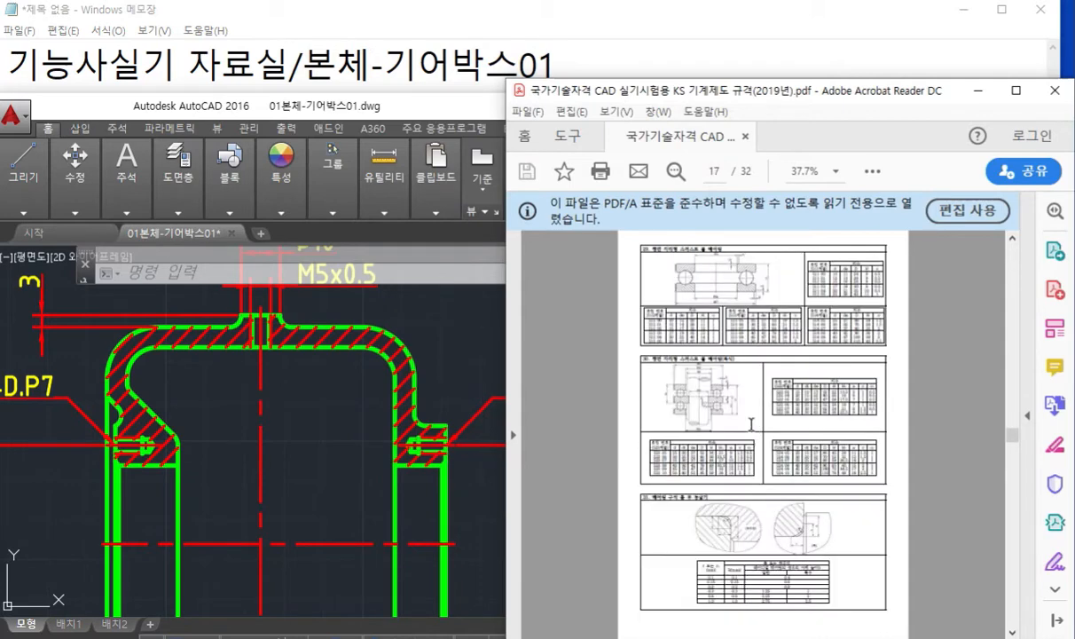
pyautogui.scroll(-2, 751, 424)
pyautogui.keyDown('ctrl'); pyautogui.scroll(3, 669, 234); pyautogui.keyUp('ctrl')
# - Mark the section number 32 and the 하우징 구멍 공차 heading with the screen pen, and clear the marks
pyautogui.press('F2')
pyautogui.moveTo(520, 241)
pyautogui.mouseDown()
pyautogui.moveTo(532, 254)
pyautogui.moveTo(505, 289)
pyautogui.mouseUp()
pyautogui.moveTo(535, 246); pyautogui.dragTo(578, 284)
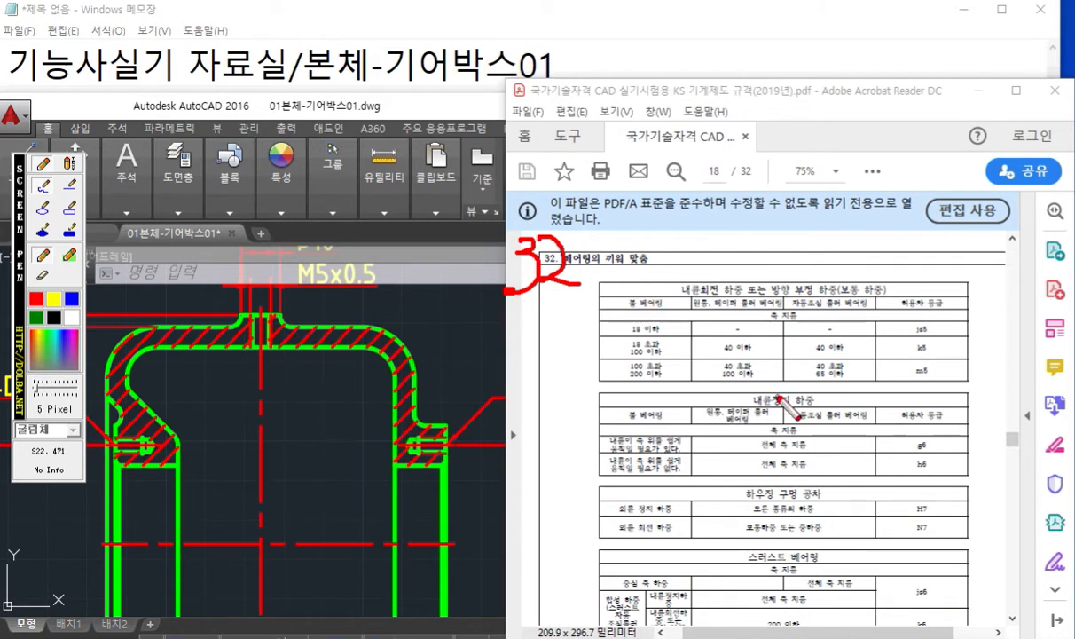
pyautogui.moveTo(850, 506)
pyautogui.mouseDown()
pyautogui.moveTo(709, 486)
pyautogui.moveTo(821, 481)
pyautogui.moveTo(853, 510)
pyautogui.mouseUp()
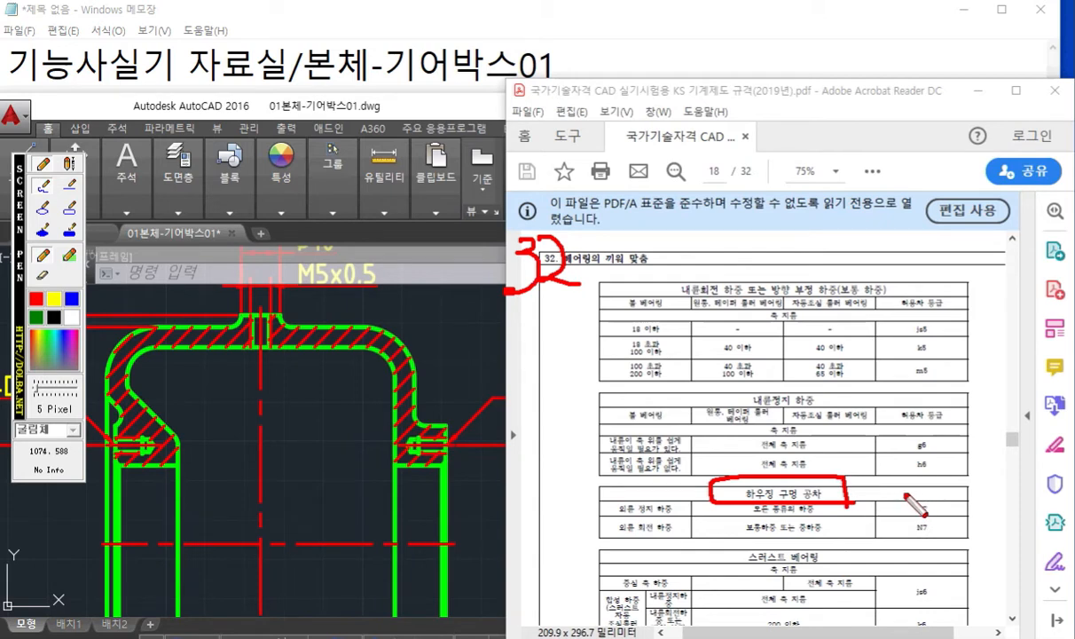
pyautogui.press('Escape')
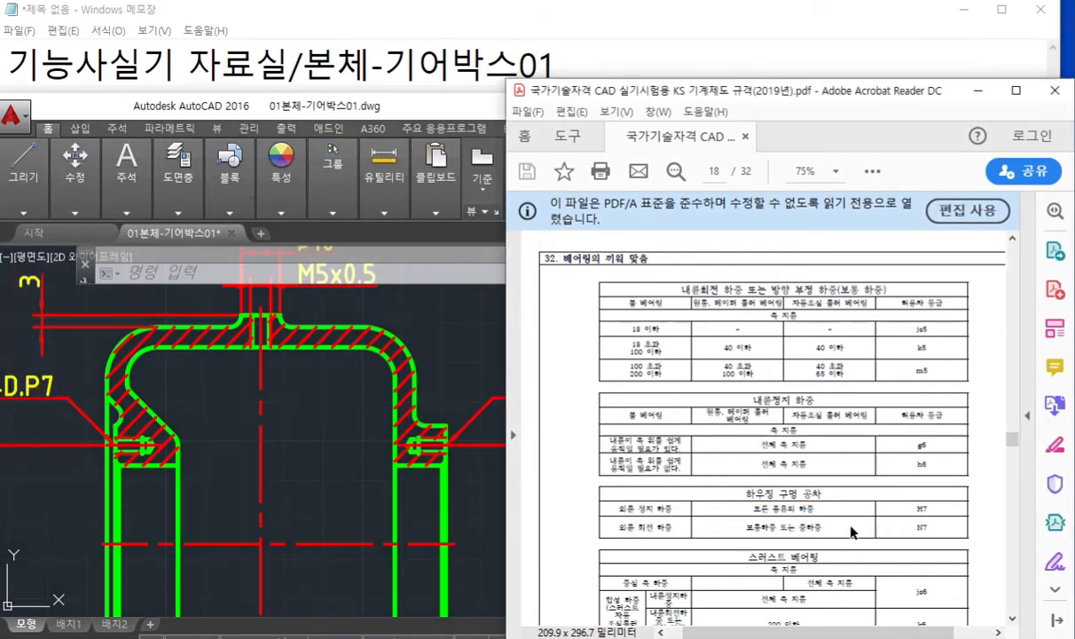
# - Enlarge the 하우징 구멍 공차 table, underline the 외륜 정지 하중 row and circle its H7 tolerance with the screen pen
pyautogui.scroll(-2, 806, 501)
pyautogui.keyDown('ctrl'); pyautogui.scroll(1, 768, 455); pyautogui.keyUp('ctrl')
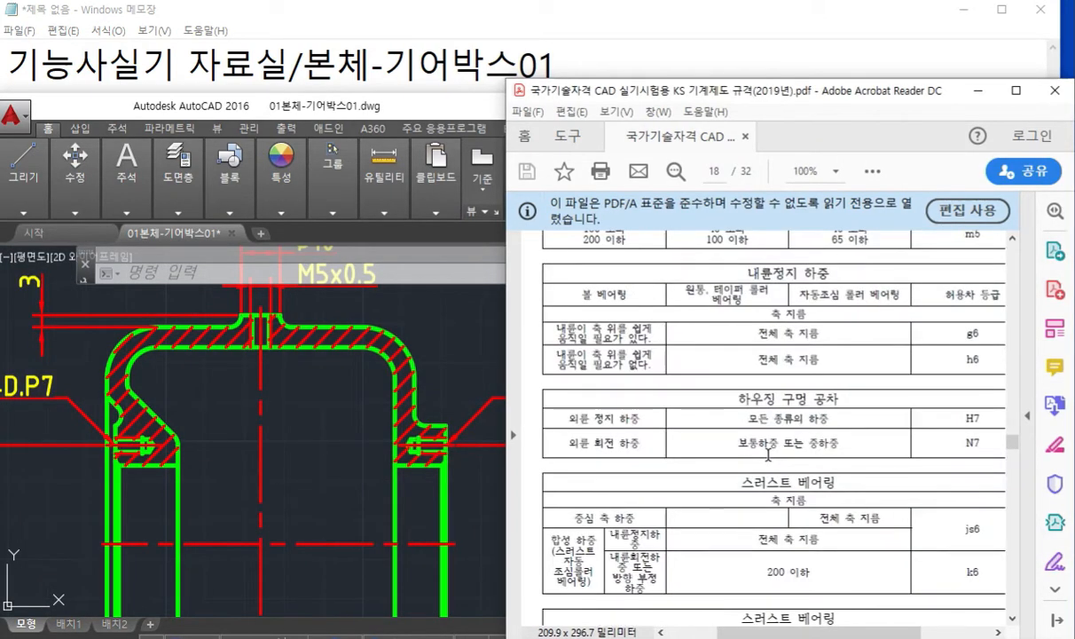
pyautogui.press('F12')
pyautogui.moveTo(545, 427)
pyautogui.mouseDown()
pyautogui.moveTo(927, 432)
pyautogui.moveTo(1007, 417)
pyautogui.moveTo(947, 398)
pyautogui.moveTo(960, 435)
pyautogui.mouseUp()
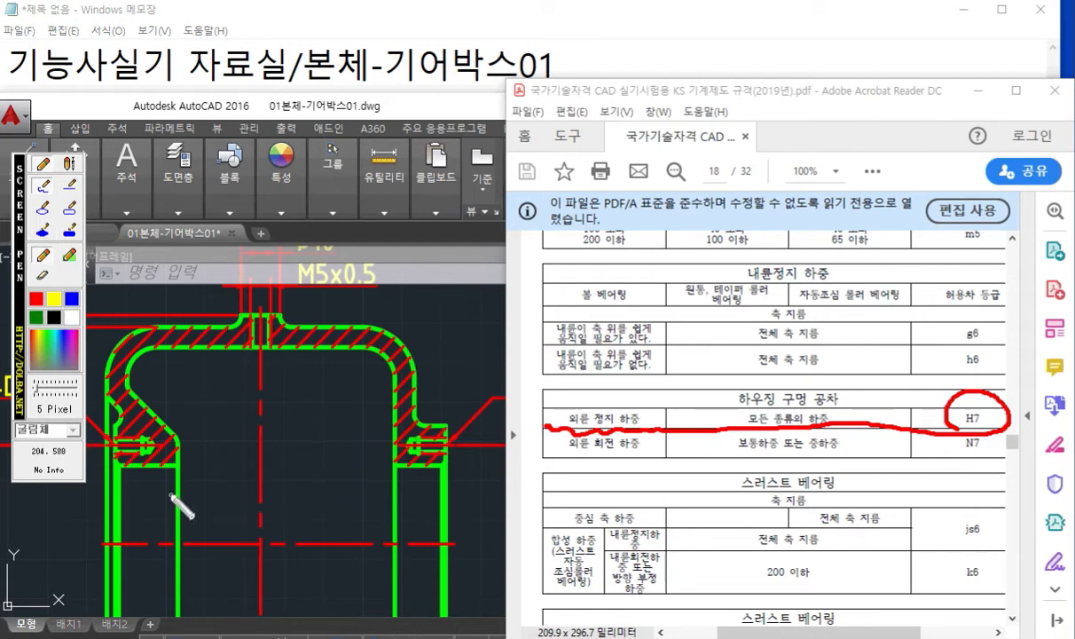
# - Sketch a Ø40H7 bore dimension over the drawing with an arrow from the table's H7 using the screen pen, and clear the marks
pyautogui.moveTo(124, 473); pyautogui.dragTo(32, 486)
pyautogui.moveTo(66, 519)
pyautogui.mouseDown()
pyautogui.moveTo(78, 611)
pyautogui.moveTo(83, 517)
pyautogui.moveTo(25, 551)
pyautogui.moveTo(42, 538)
pyautogui.moveTo(34, 589)
pyautogui.mouseUp()
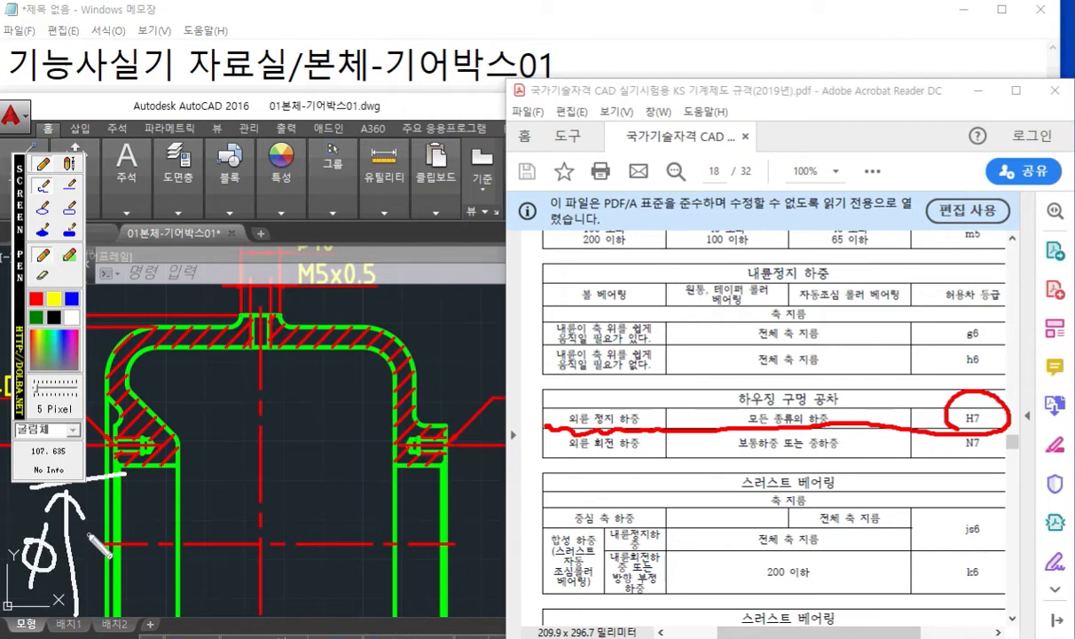
pyautogui.moveTo(95, 529)
pyautogui.mouseDown()
pyautogui.moveTo(92, 556)
pyautogui.moveTo(117, 539)
pyautogui.moveTo(161, 562)
pyautogui.moveTo(184, 544)
pyautogui.moveTo(185, 575)
pyautogui.mouseUp()
pyautogui.moveTo(206, 534); pyautogui.dragTo(225, 582)
pyautogui.click(35, 298)
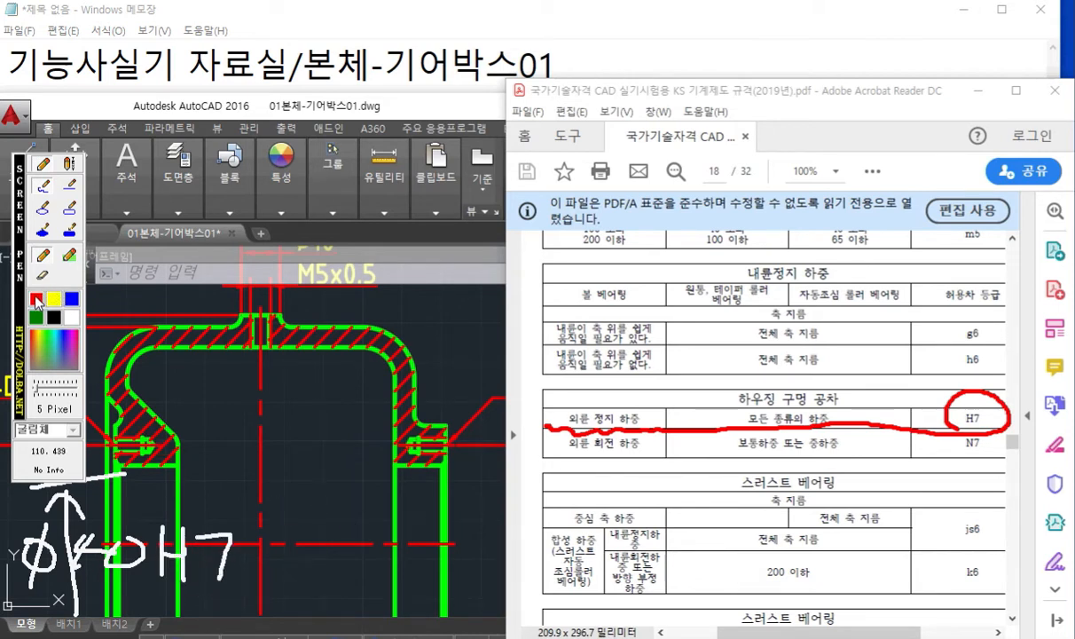
pyautogui.moveTo(948, 401)
pyautogui.mouseDown()
pyautogui.moveTo(344, 443)
pyautogui.moveTo(241, 536)
pyautogui.mouseUp()
pyautogui.moveTo(243, 493); pyautogui.dragTo(292, 529)
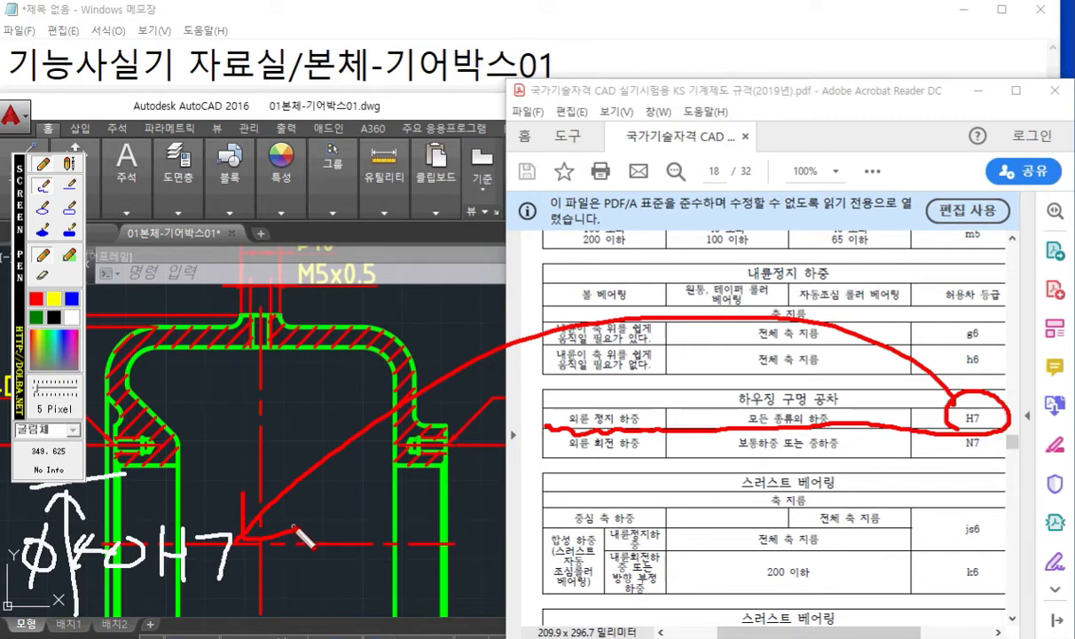
pyautogui.press('Escape')
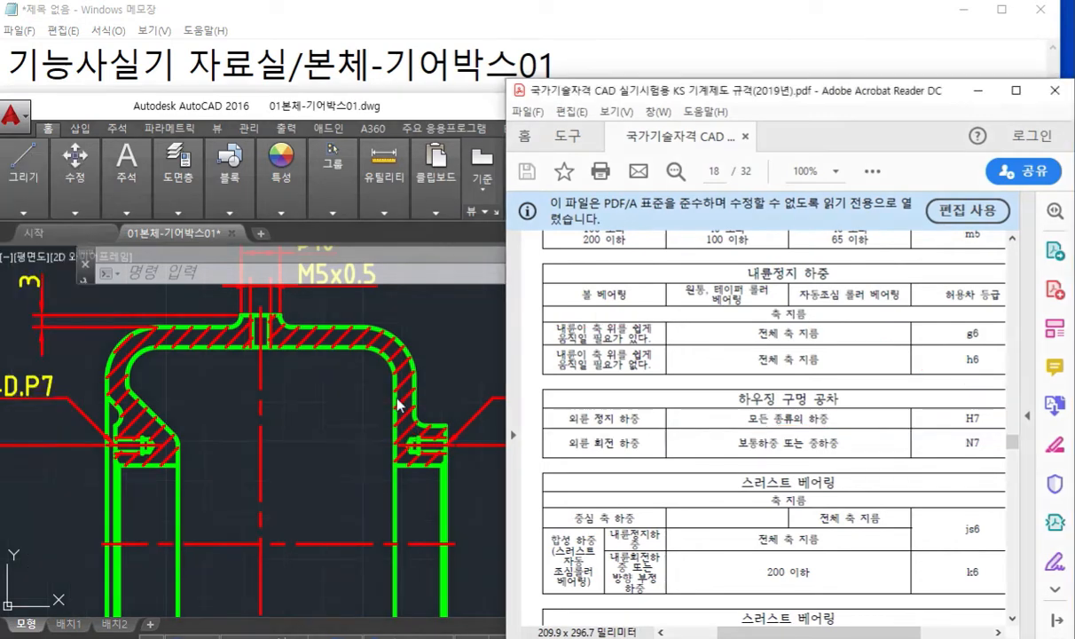
# - Return to AutoCAD, maximise it and start a vertical linear dimension across the cover-side flange's bearing bore, from upper to lower edge
pyautogui.doubleClick(432, 117)
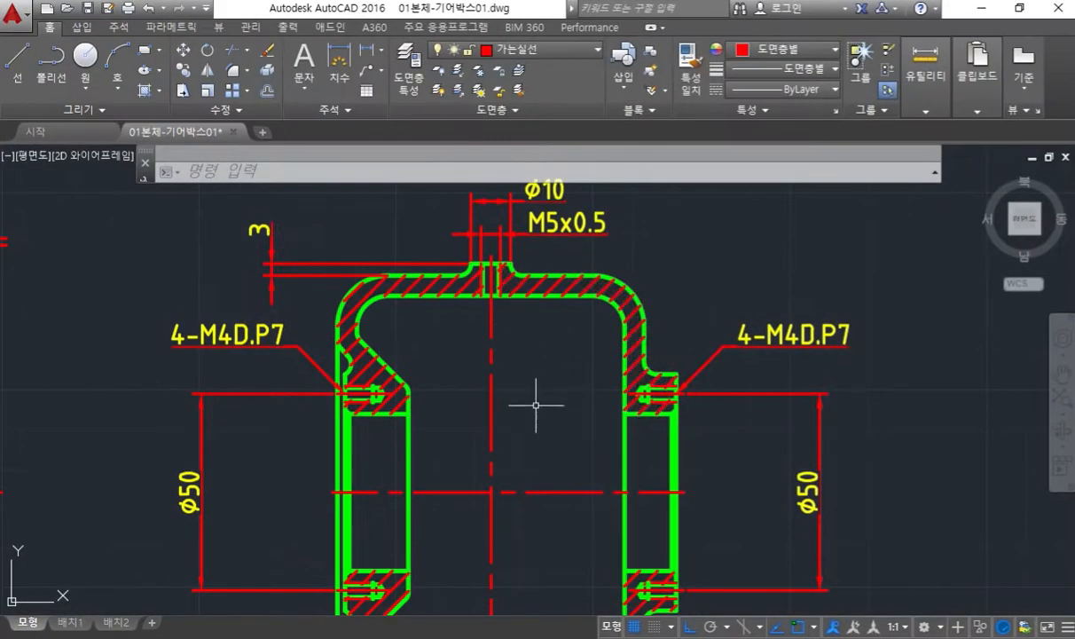
pyautogui.moveTo(420, 480); pyautogui.dragTo(501, 392, button='middle')
pyautogui.scroll(2, 422, 417)
pyautogui.moveTo(407, 392); pyautogui.dragTo(430, 411, button='middle')
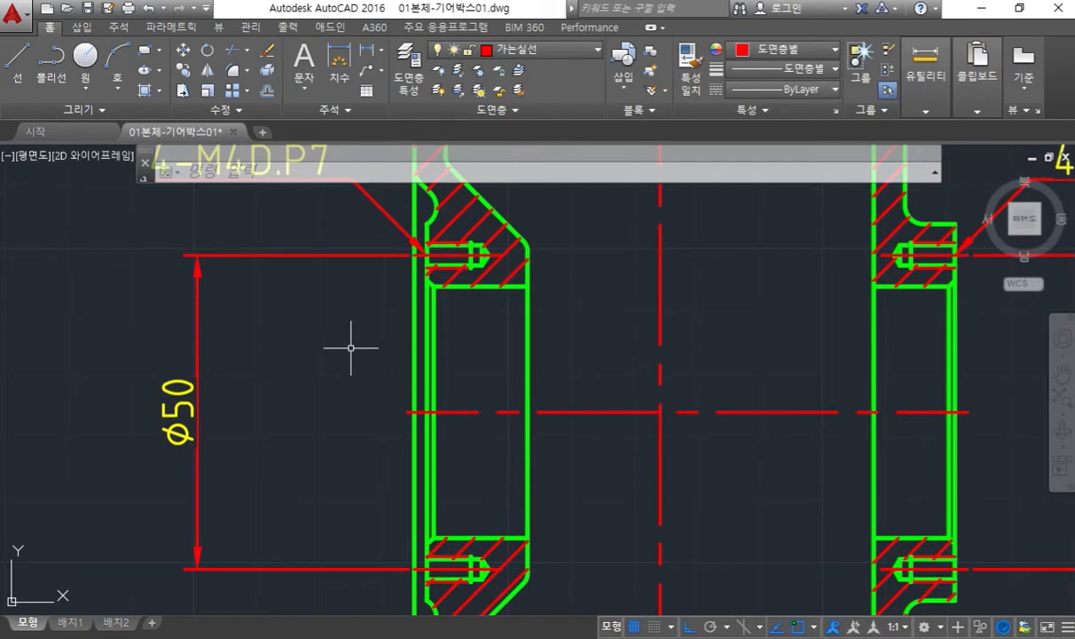
pyautogui.write('Dim')
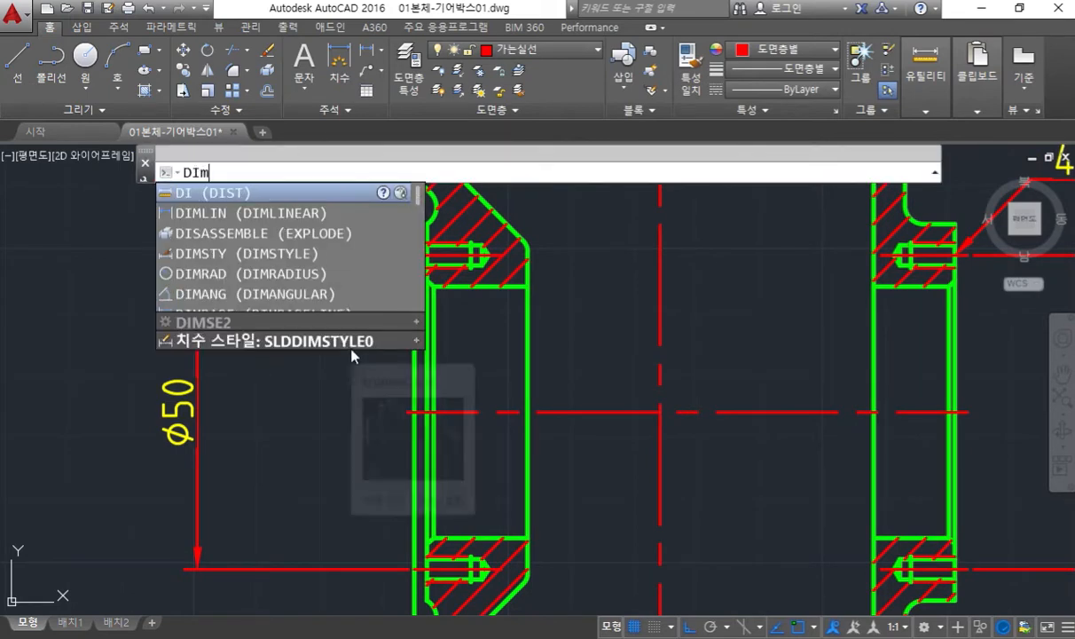
pyautogui.write('lin')
pyautogui.press('Return')
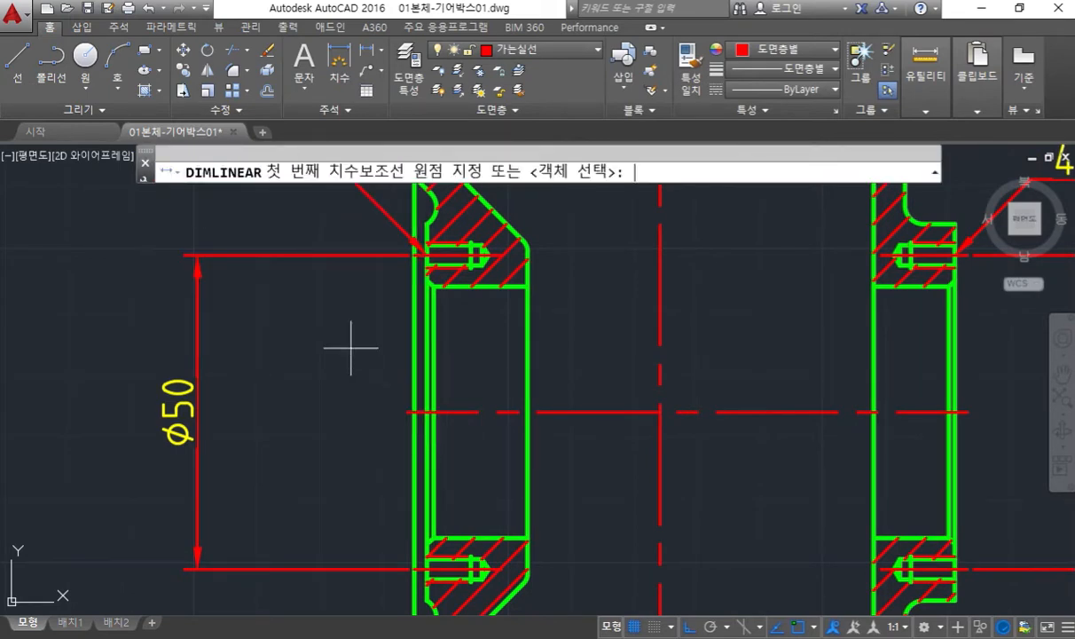
pyautogui.click(432, 286)
pyautogui.click(428, 536)
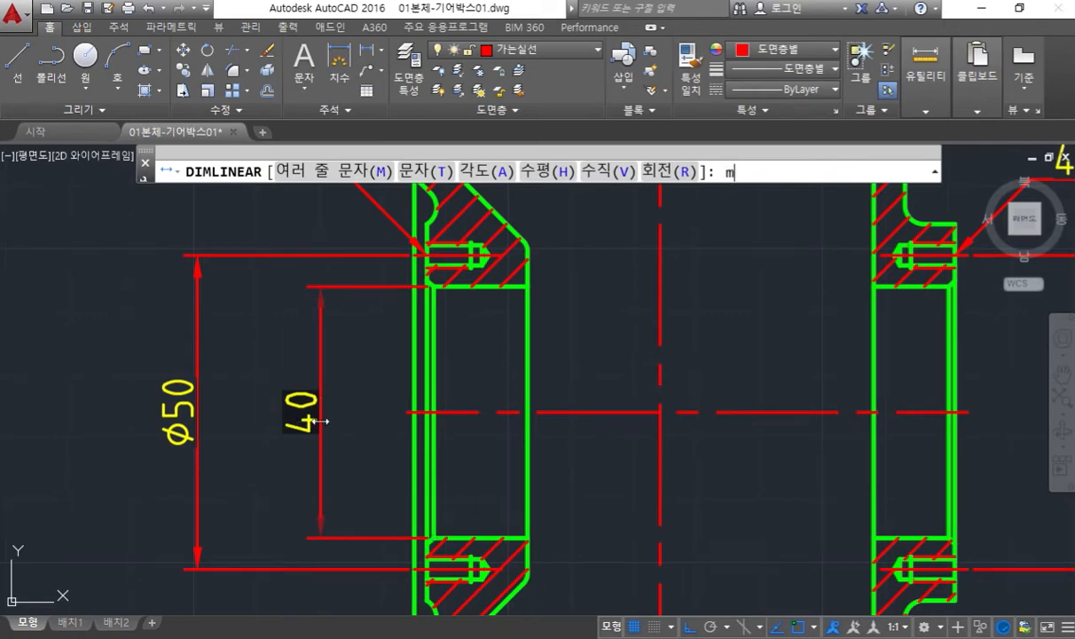
# - Override the bearing bore dimension's text as Ø40H7 and place it between the Ø50 dimension and the cover-side flange
pyautogui.press('Return')
pyautogui.click(428, 350)
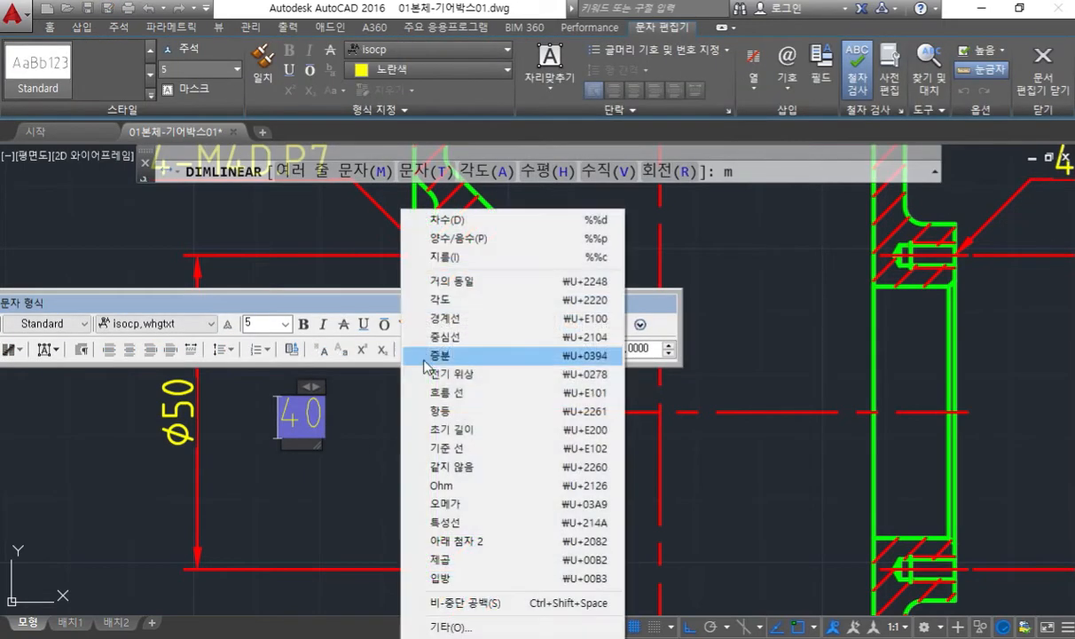
pyautogui.click(478, 251)
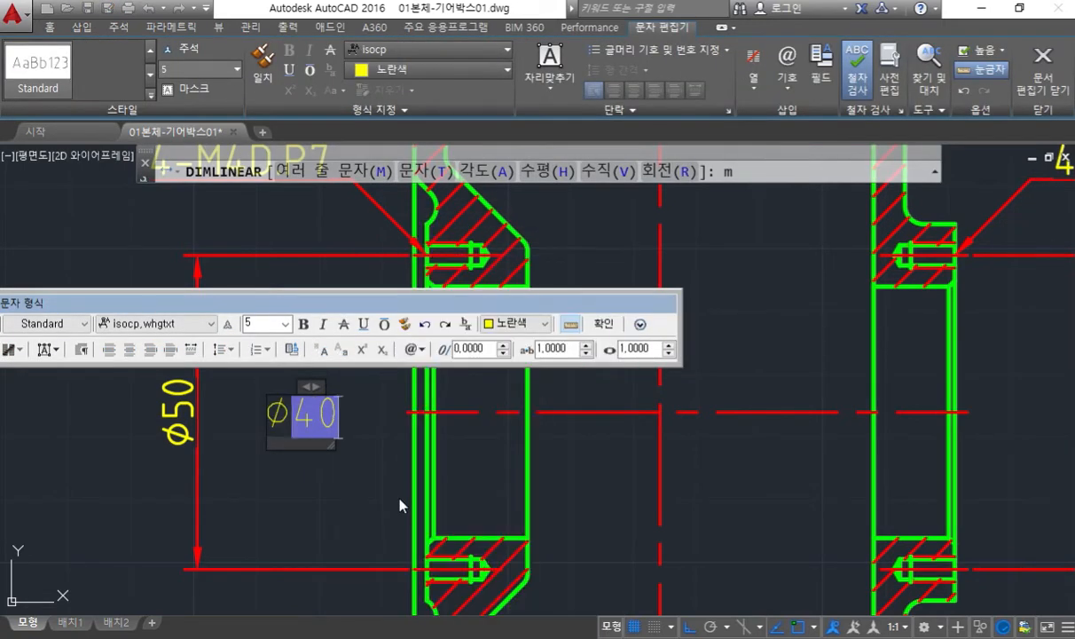
pyautogui.write('H7')
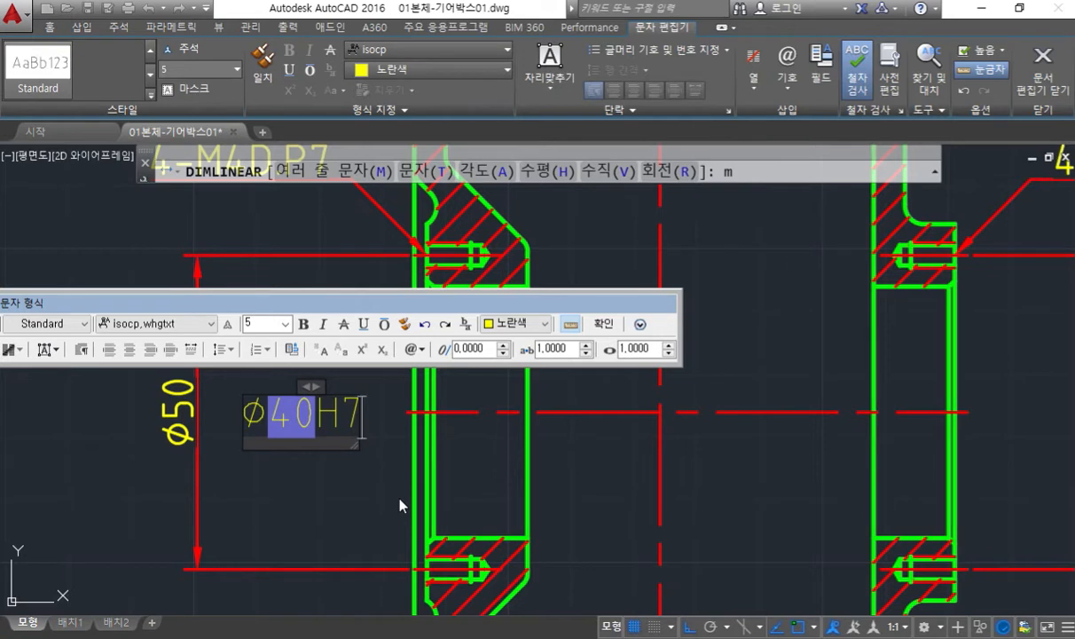
pyautogui.click(604, 324)
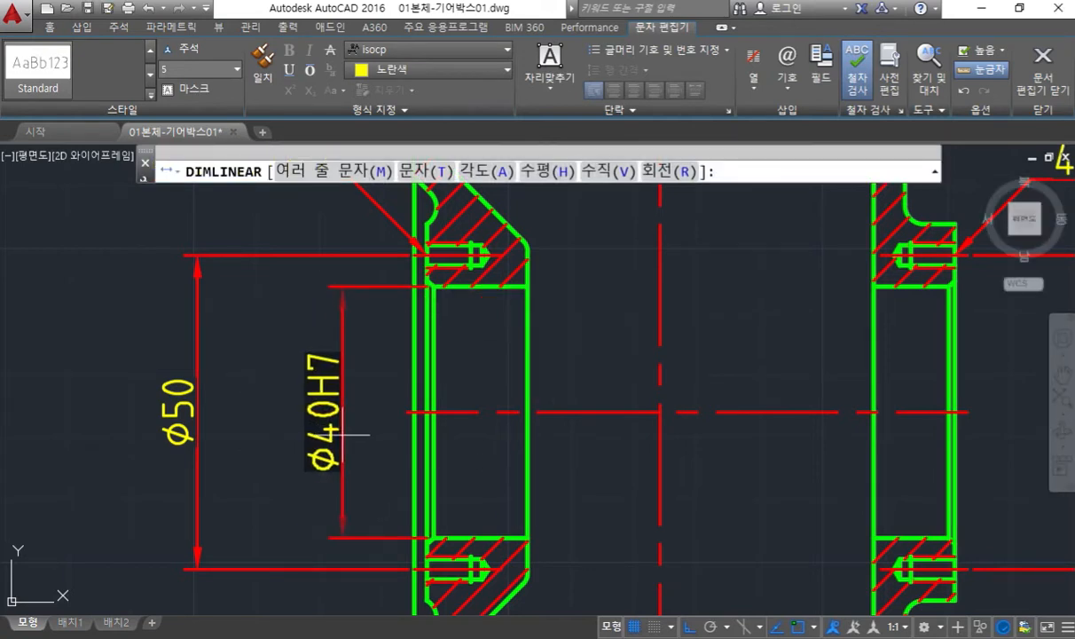
pyautogui.click(342, 435)
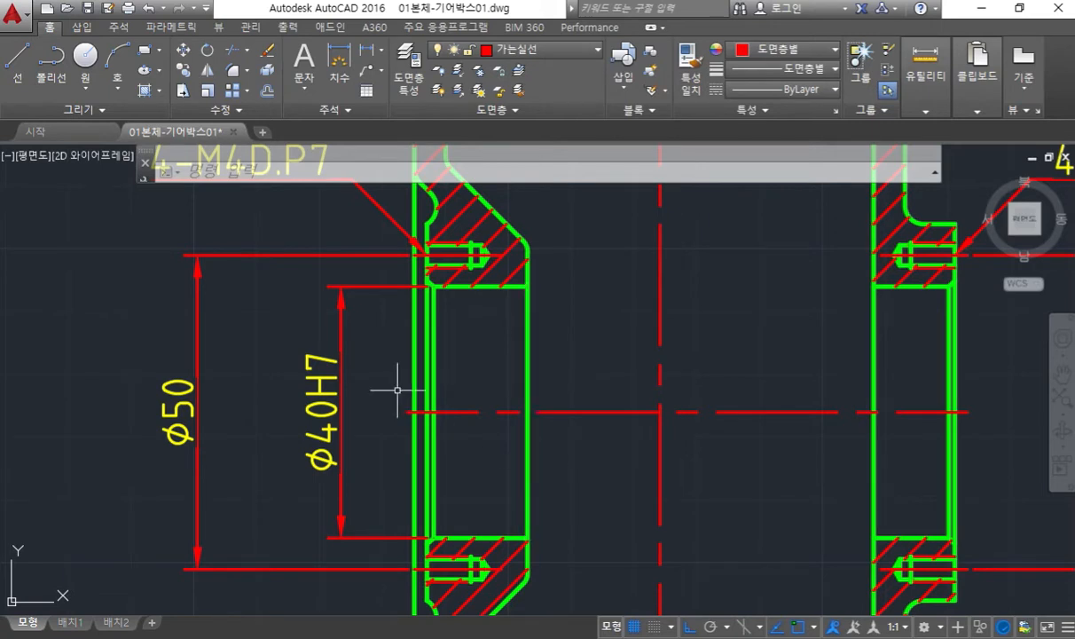
# - Handwrite a white note beside the Ø40H7 bore dimension with the screen pen
pyautogui.press('F12')
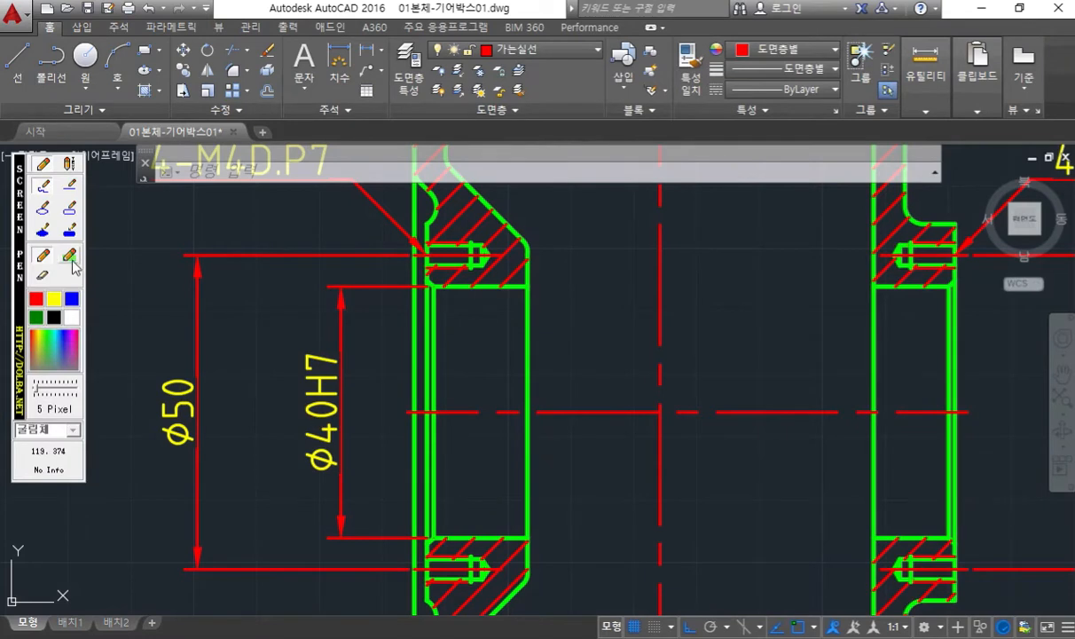
pyautogui.click(74, 318)
pyautogui.moveTo(250, 379); pyautogui.dragTo(264, 389)
pyautogui.moveTo(259, 394)
pyautogui.mouseDown()
pyautogui.moveTo(258, 410)
pyautogui.moveTo(280, 404)
pyautogui.mouseUp()
pyautogui.moveTo(282, 380); pyautogui.dragTo(282, 427)
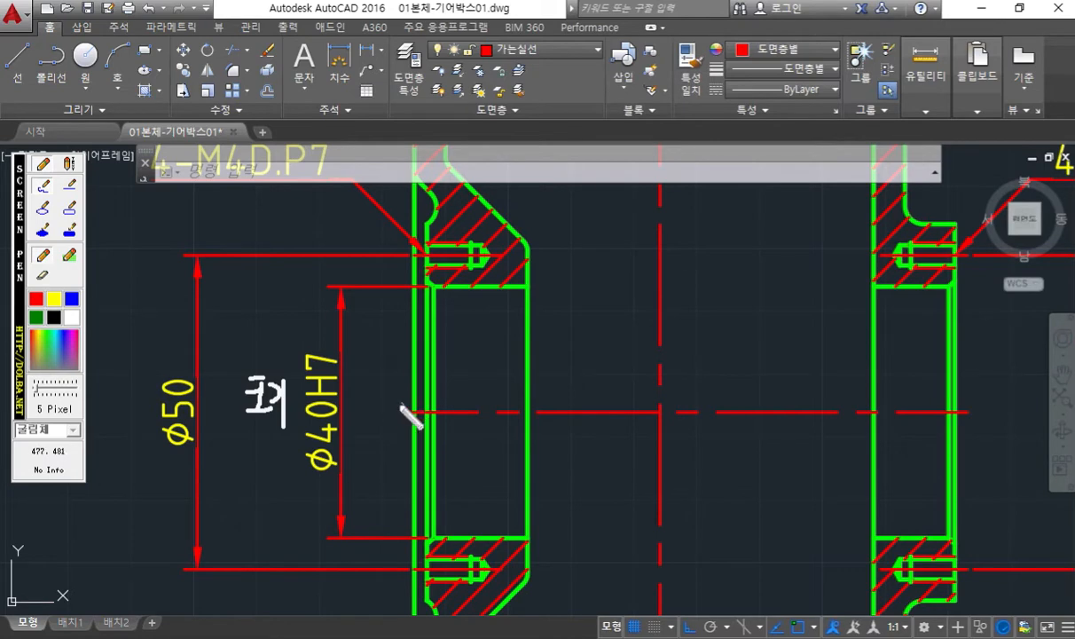
# - Sketch a labelled height dimension from the base's bottom face to the bore centreline with the screen pen, and clear the marks
pyautogui.scroll(-2, 397, 418)
pyautogui.moveTo(397, 419)
pyautogui.mouseDown(button='middle')
pyautogui.moveTo(434, 439)
pyautogui.moveTo(501, 419)
pyautogui.mouseUp(button='middle')
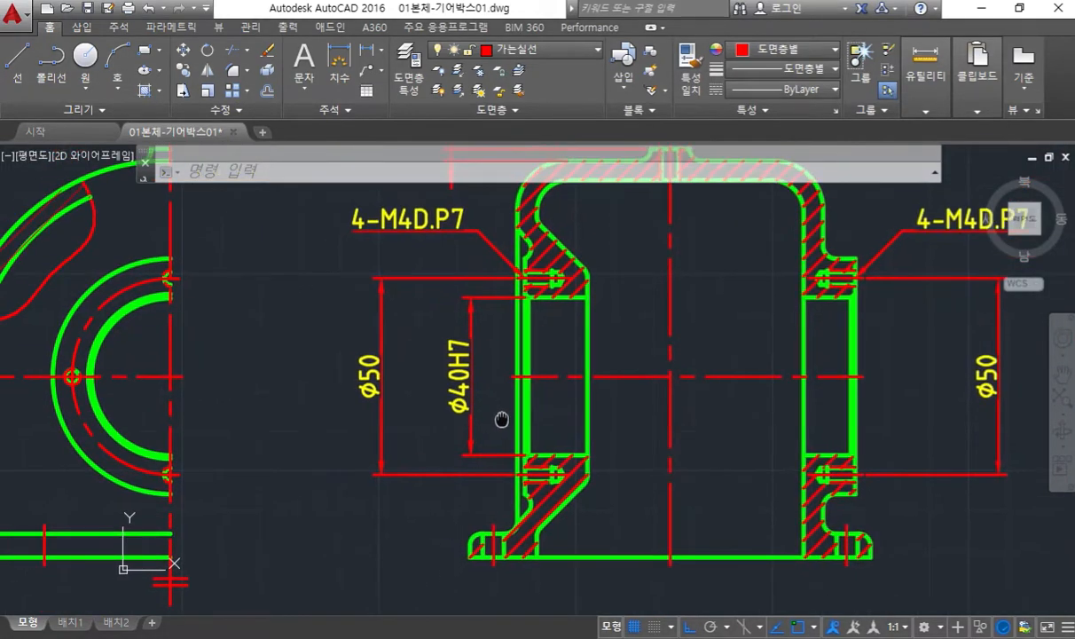
pyautogui.press('F12')
pyautogui.moveTo(508, 376); pyautogui.dragTo(407, 377)
pyautogui.moveTo(489, 562); pyautogui.dragTo(393, 566)
pyautogui.moveTo(416, 394)
pyautogui.mouseDown()
pyautogui.moveTo(416, 573)
pyautogui.moveTo(425, 543)
pyautogui.mouseUp()
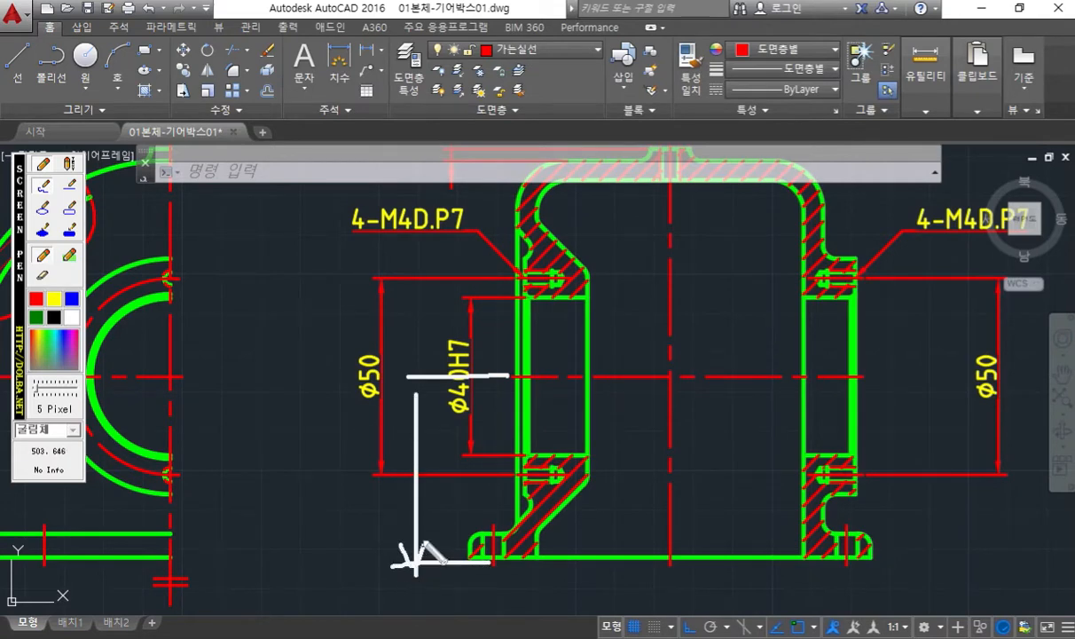
pyautogui.moveTo(404, 410); pyautogui.dragTo(432, 411)
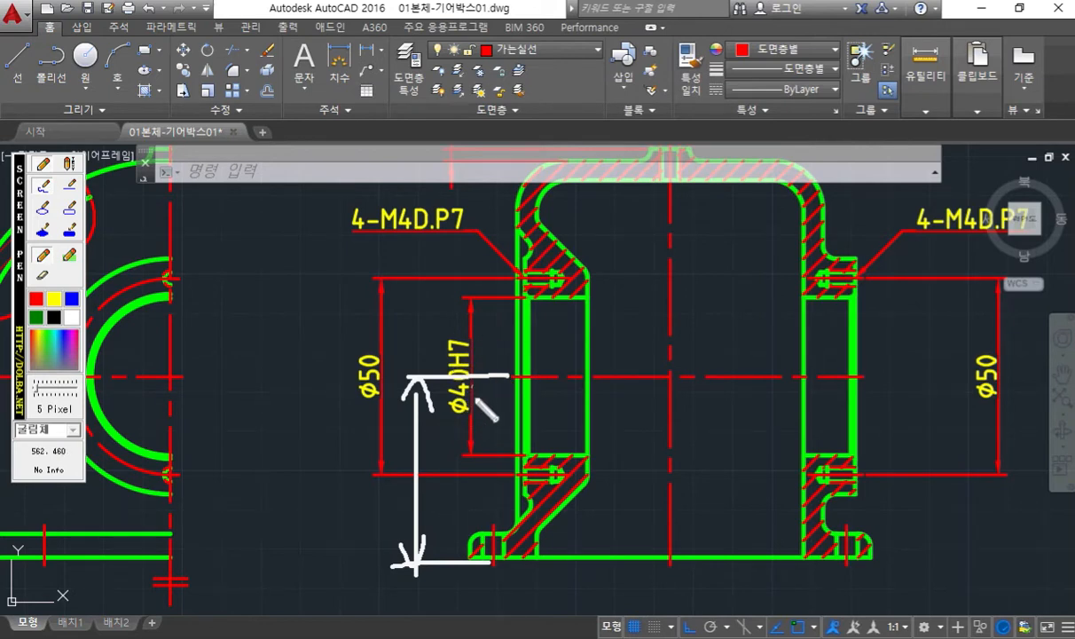
pyautogui.moveTo(345, 489)
pyautogui.mouseDown()
pyautogui.moveTo(369, 503)
pyautogui.moveTo(359, 527)
pyautogui.mouseUp()
pyautogui.moveTo(382, 474)
pyautogui.mouseDown()
pyautogui.moveTo(382, 529)
pyautogui.moveTo(401, 489)
pyautogui.moveTo(406, 521)
pyautogui.mouseUp()
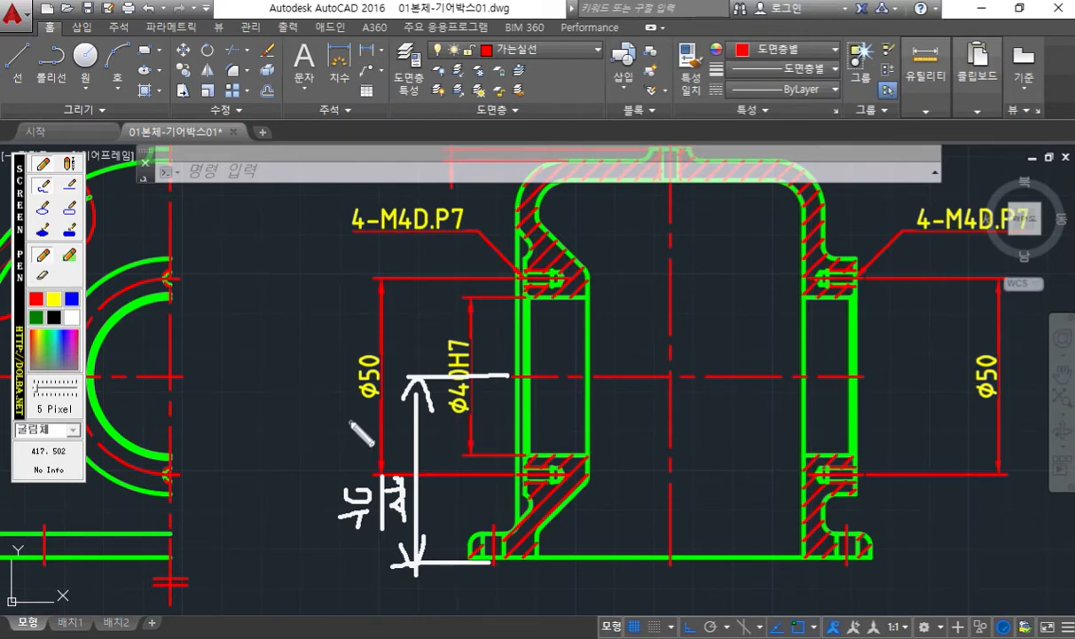
pyautogui.press('Escape')
# - Add a vertical linear dimension in the section view from the base's bottom face to the bearing bore centreline
pyautogui.moveTo(341, 408); pyautogui.dragTo(346, 388, button='middle')
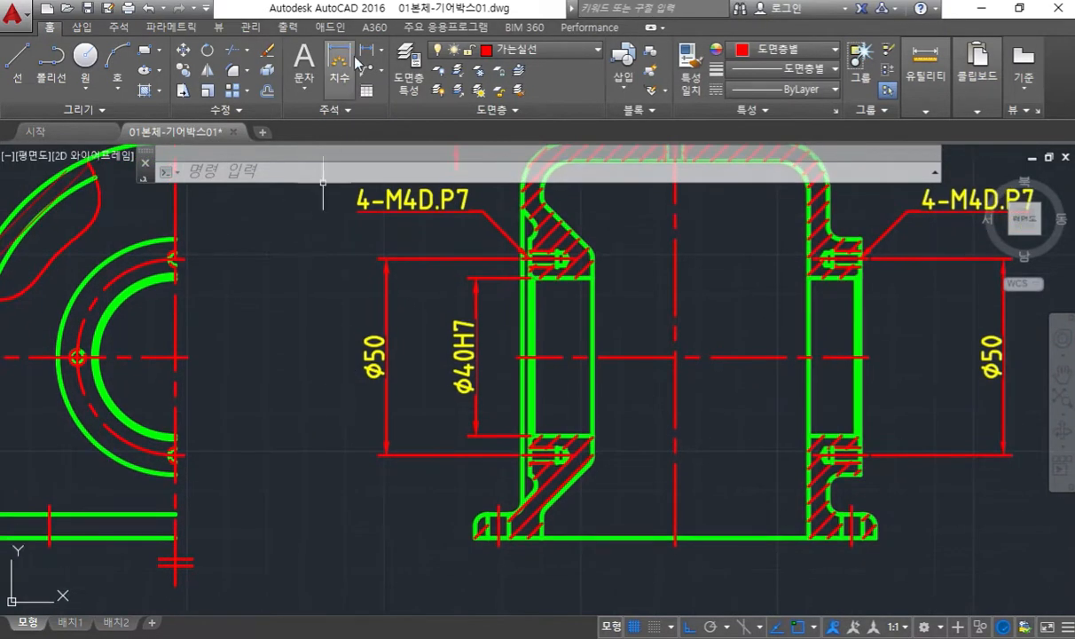
pyautogui.click(365, 56)
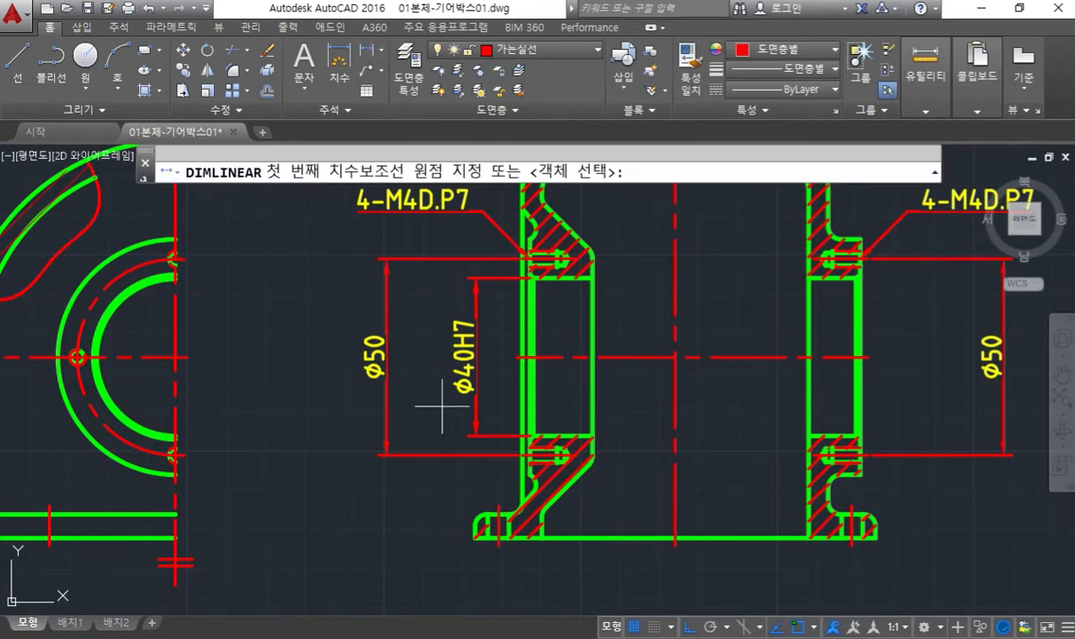
pyautogui.click(479, 526)
pyautogui.click(519, 358)
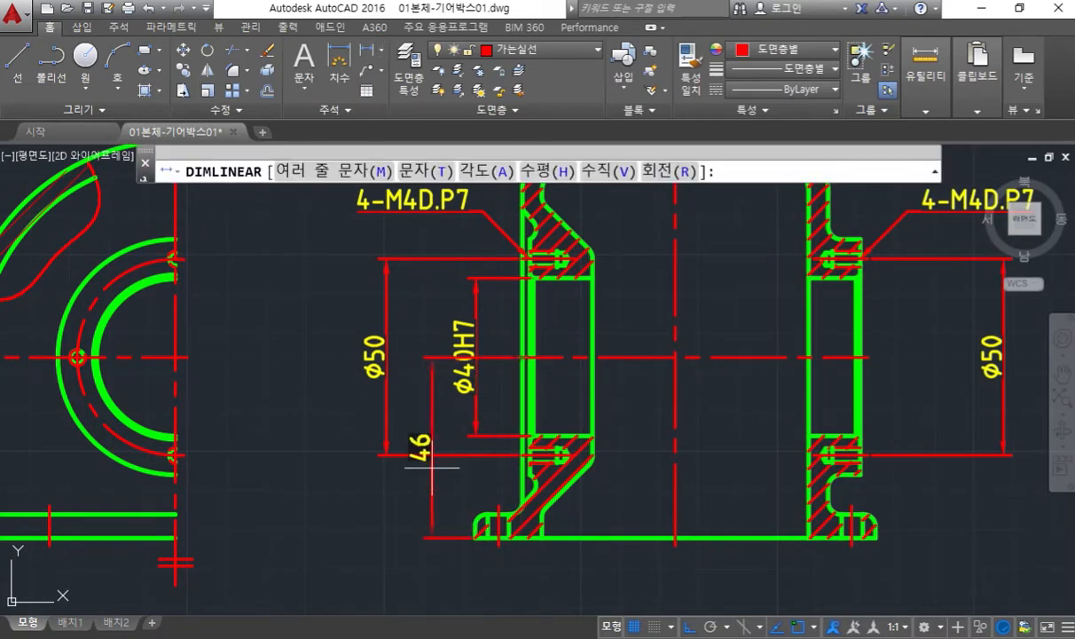
pyautogui.click(427, 513)
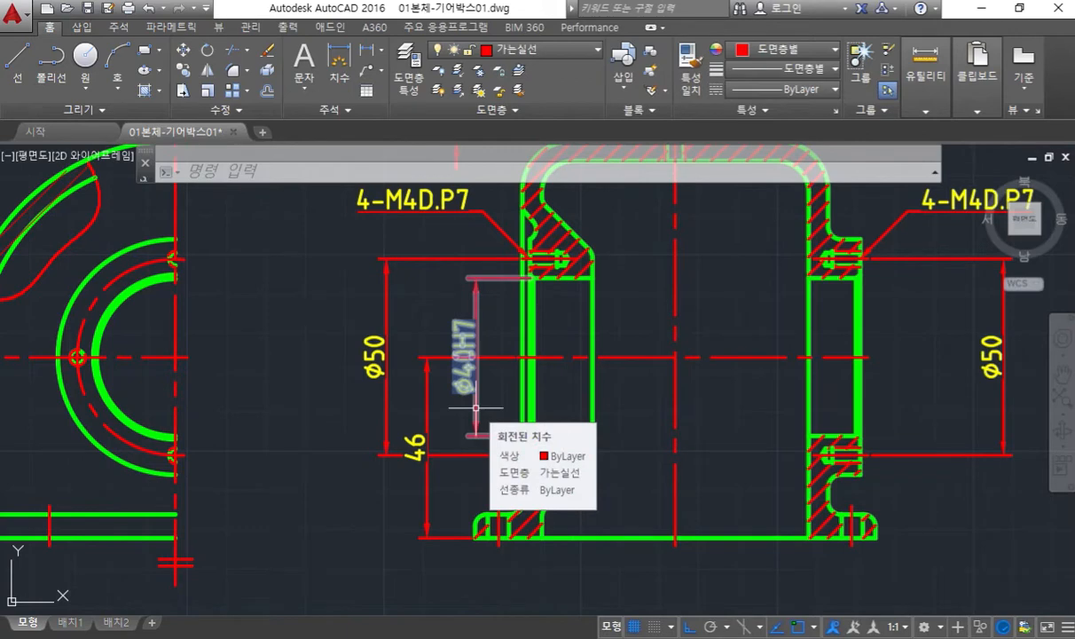
pyautogui.moveTo(293, 423); pyautogui.dragTo(412, 432, button='middle')
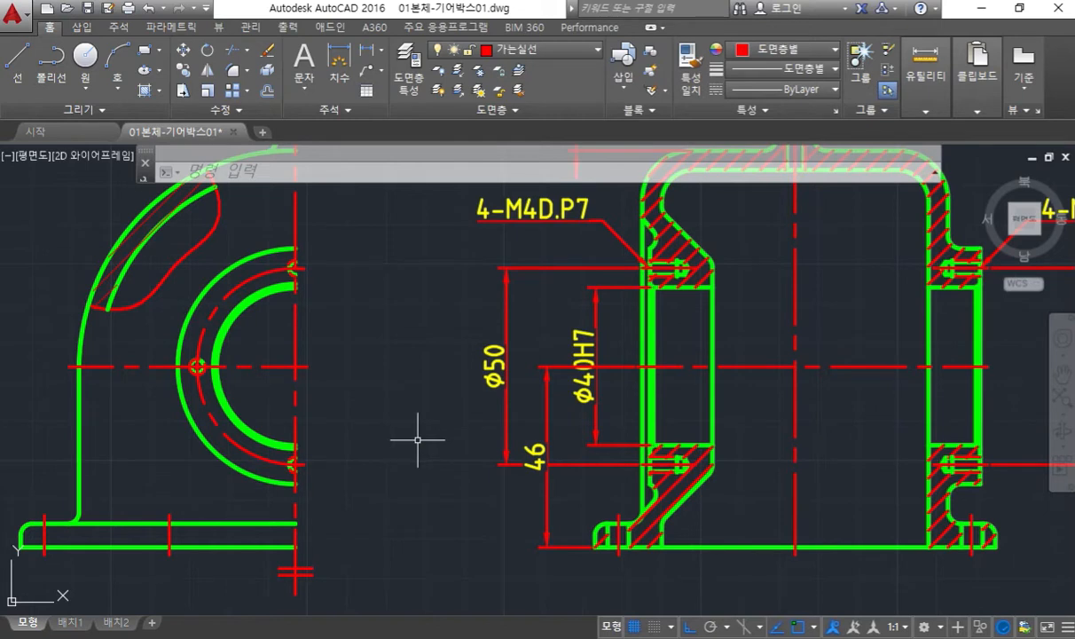
pyautogui.press('space')
pyautogui.click(297, 547)
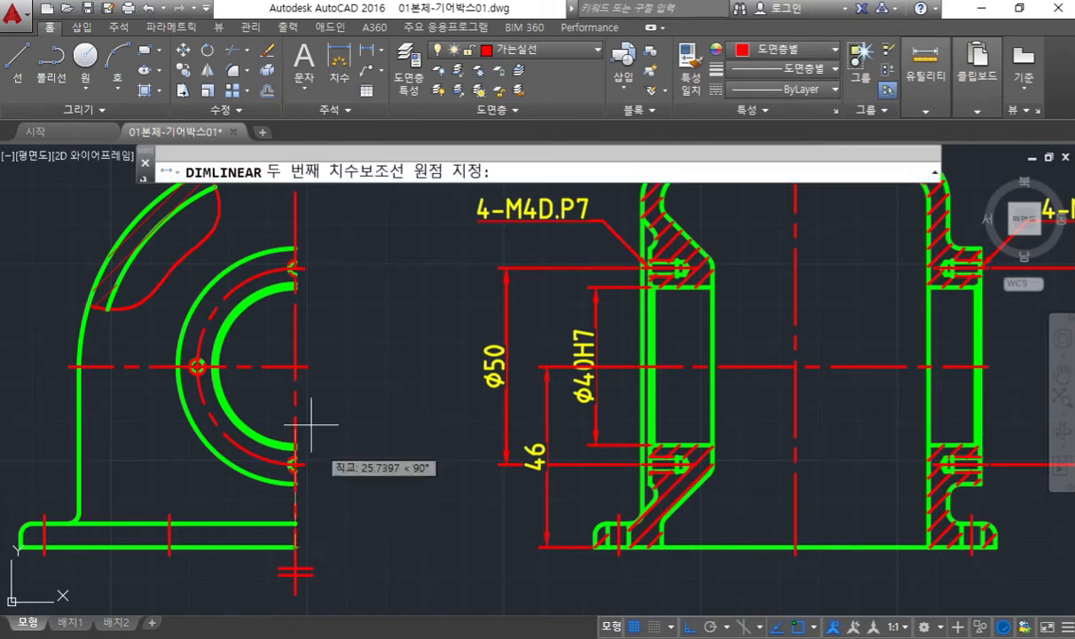
pyautogui.click(309, 366)
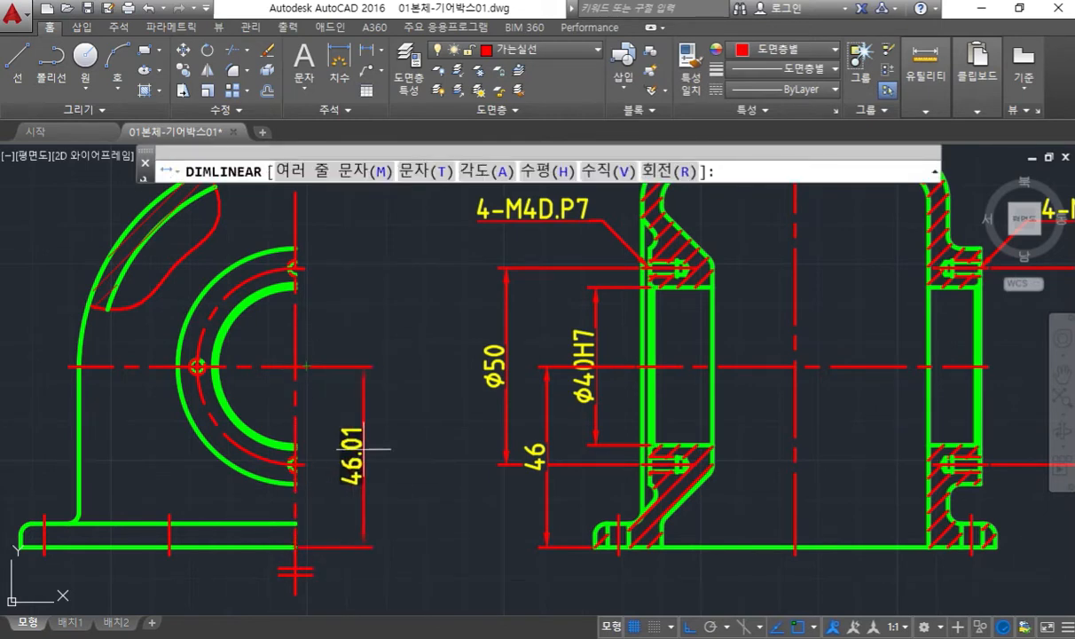
pyautogui.press('Escape')
pyautogui.press('space')
pyautogui.click(280, 550)
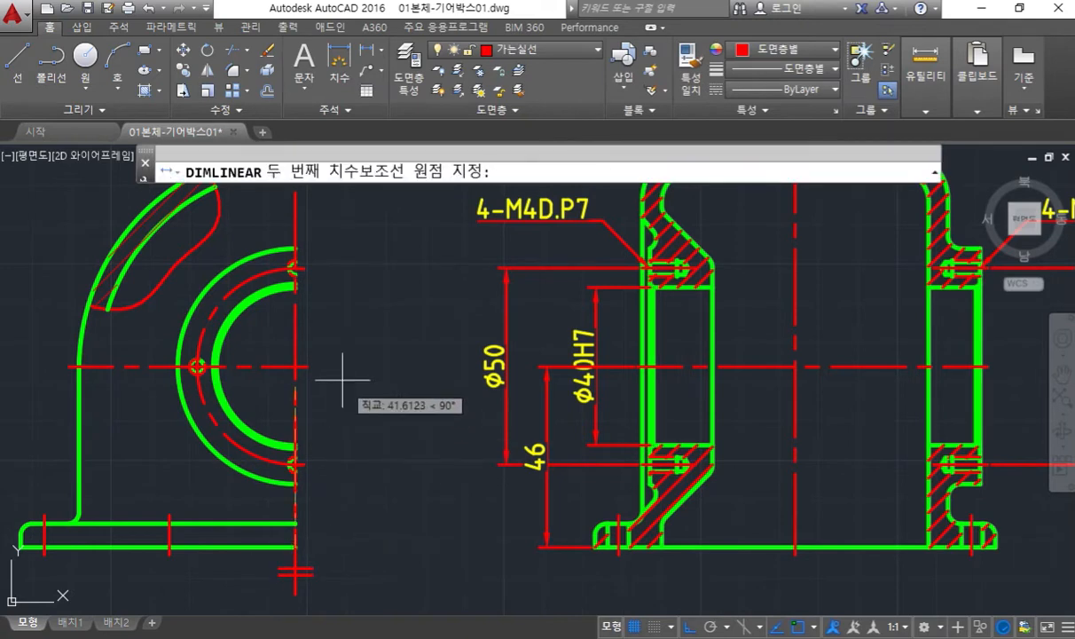
pyautogui.click(306, 366)
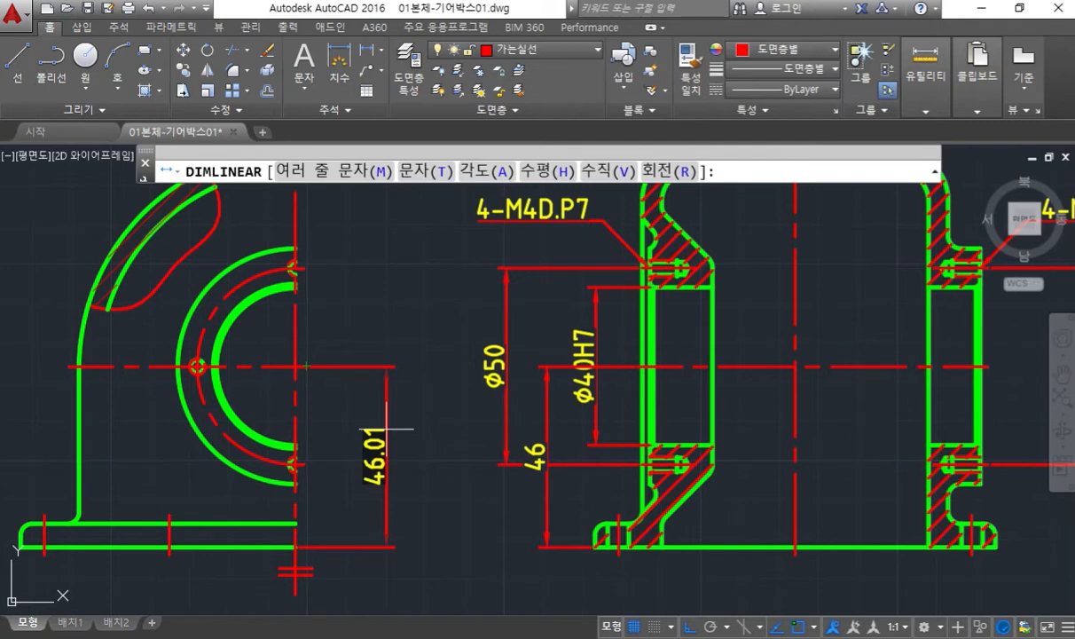
pyautogui.press('Escape')
# - Dimension the height in the half side view from the base's bottom corner to the bore arc's centre, using the centre snap
pyautogui.press('space')
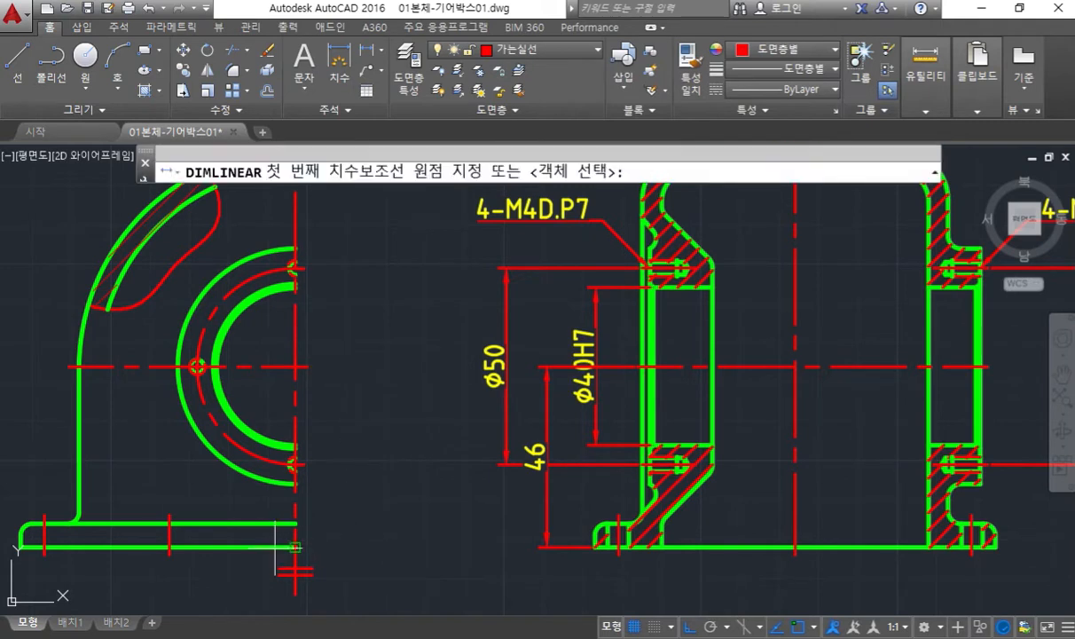
pyautogui.click(280, 503)
pyautogui.write('c')
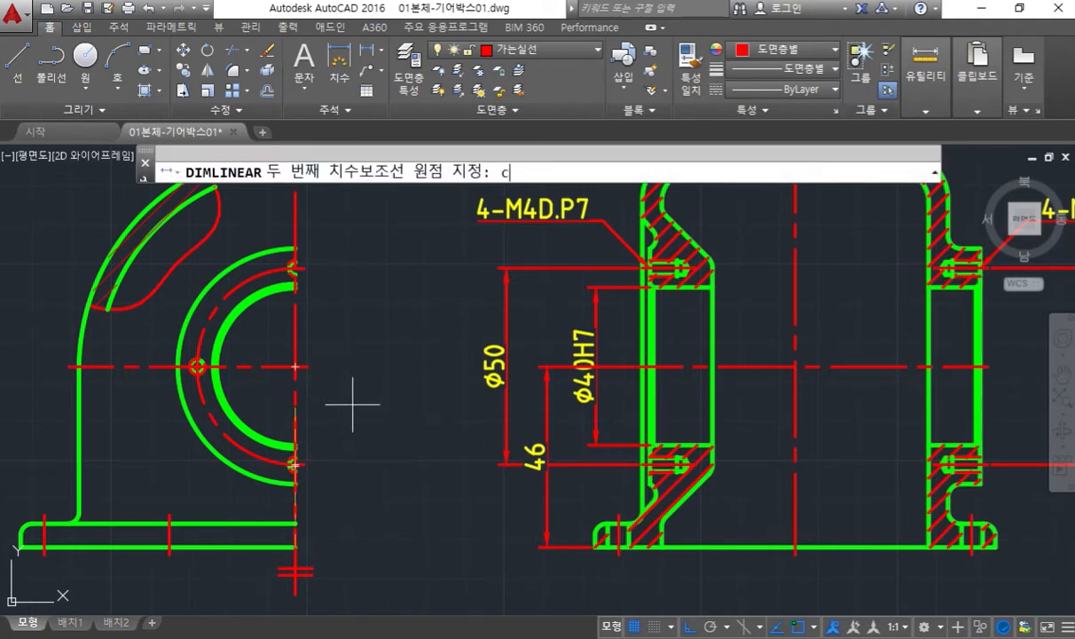
pyautogui.write('en')
pyautogui.press('Return')
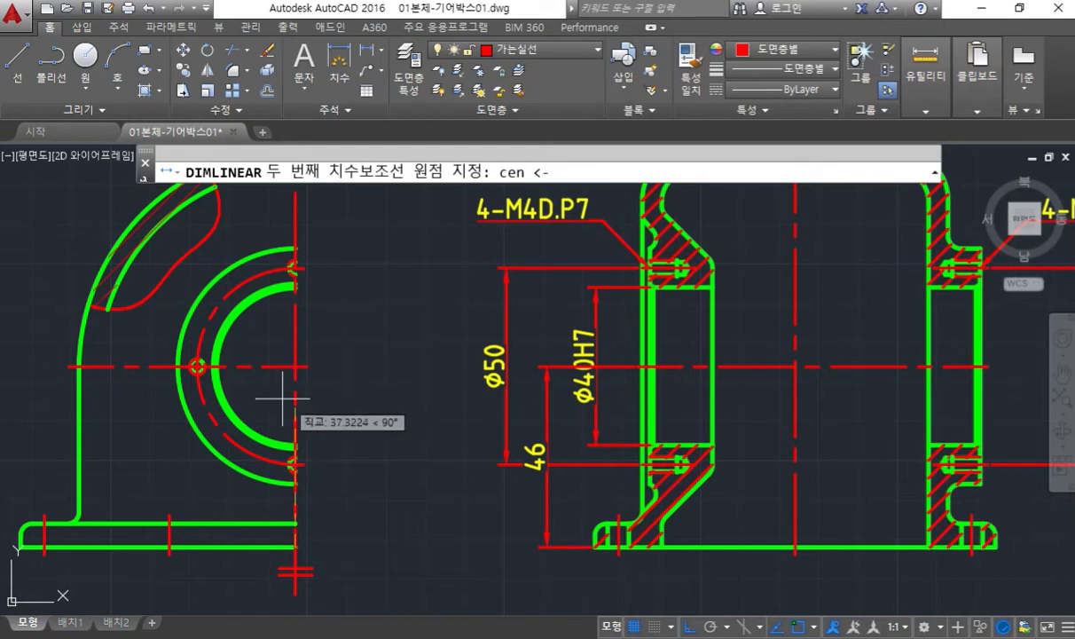
pyautogui.click(232, 410)
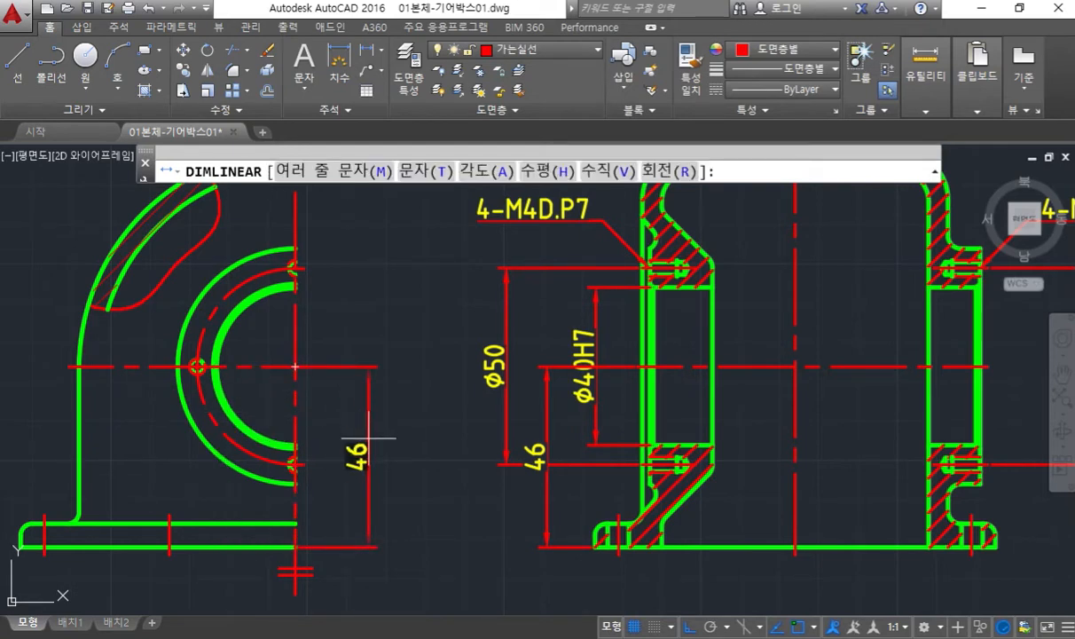
pyautogui.click(368, 437)
# - Pull the upper extension line origin of the half side view's height dimension away from the bore centre
pyautogui.moveTo(321, 377); pyautogui.dragTo(358, 354, button='middle')
pyautogui.scroll(2, 358, 354)
pyautogui.moveTo(423, 379); pyautogui.dragTo(424, 361, button='middle')
pyautogui.click(461, 310)
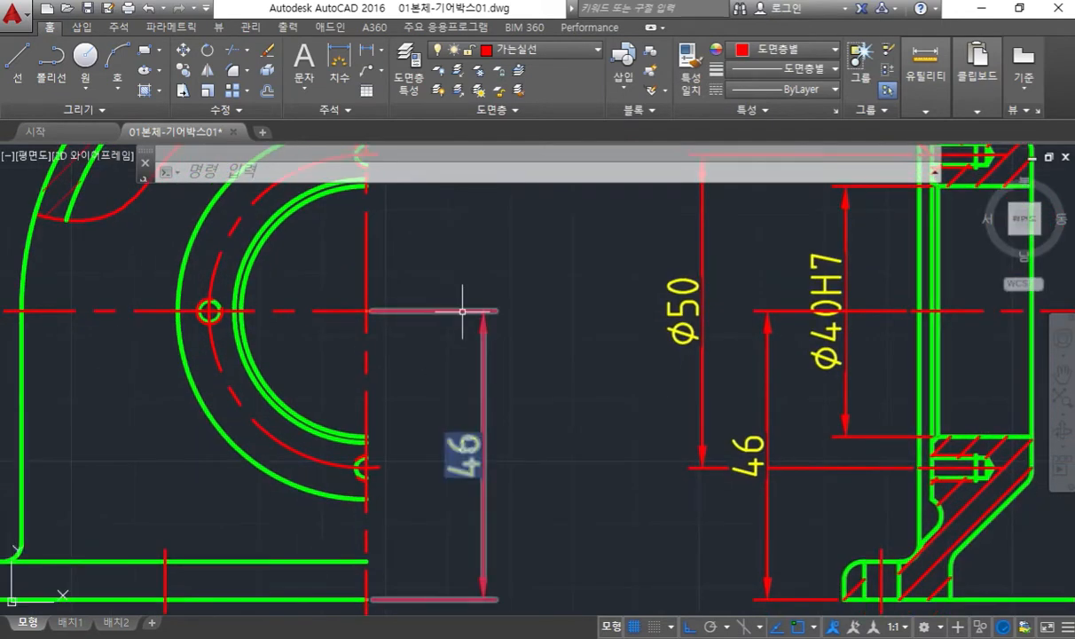
pyautogui.click(365, 311)
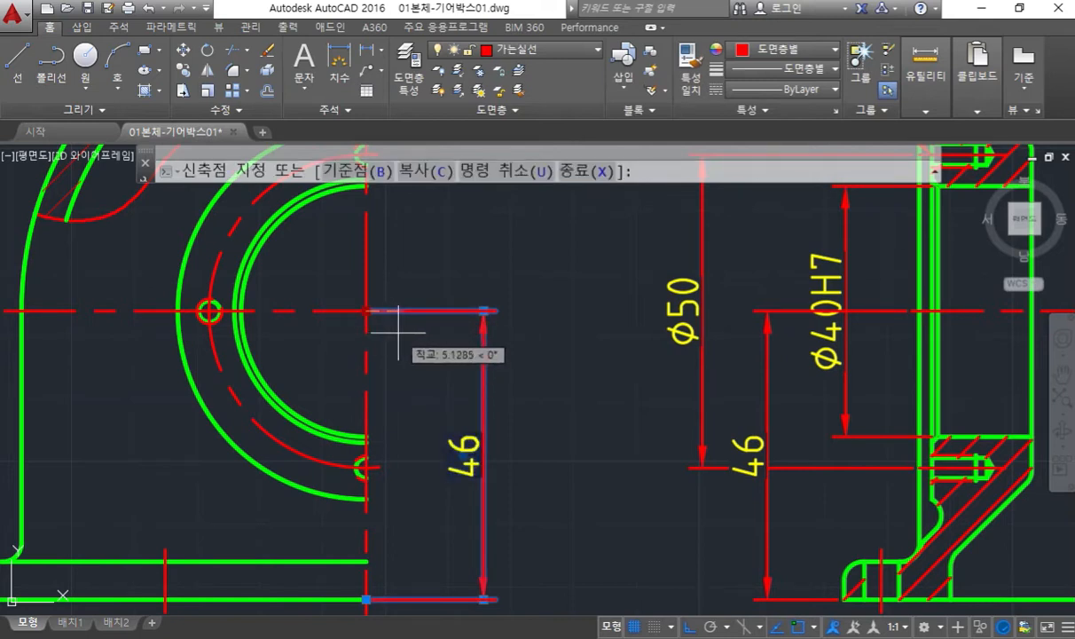
pyautogui.click(404, 331)
pyautogui.press('Escape')
# - Circle the gap between the bore centreline and the upper extension line with the screen pen, and clear the mark
pyautogui.moveTo(593, 419); pyautogui.dragTo(532, 439, button='middle')
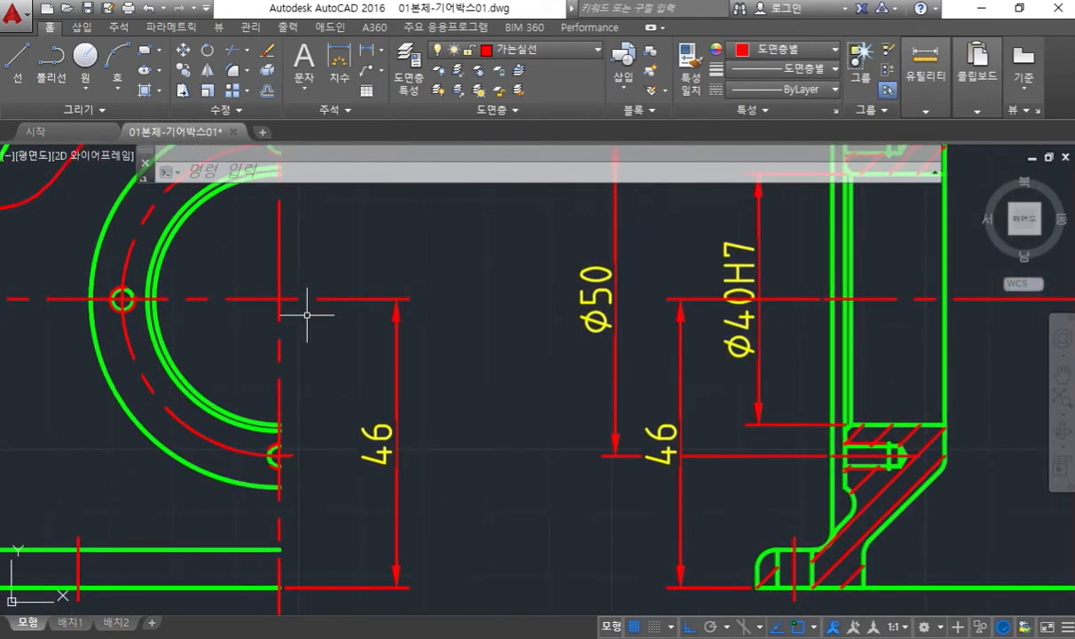
pyautogui.press('F12')
pyautogui.moveTo(294, 290); pyautogui.dragTo(298, 306)
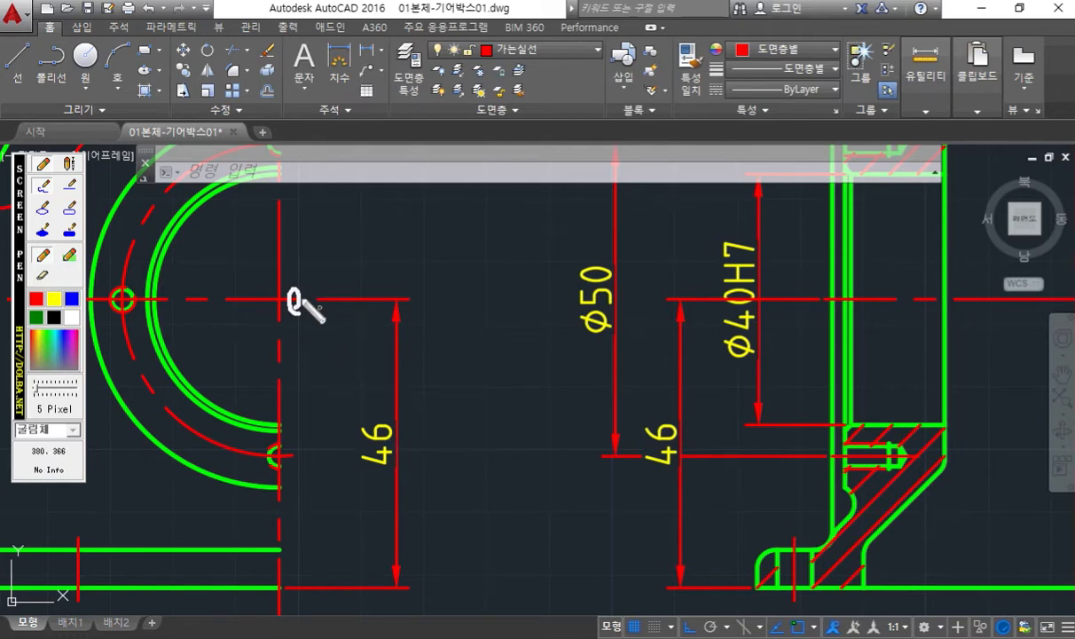
pyautogui.press('Escape')
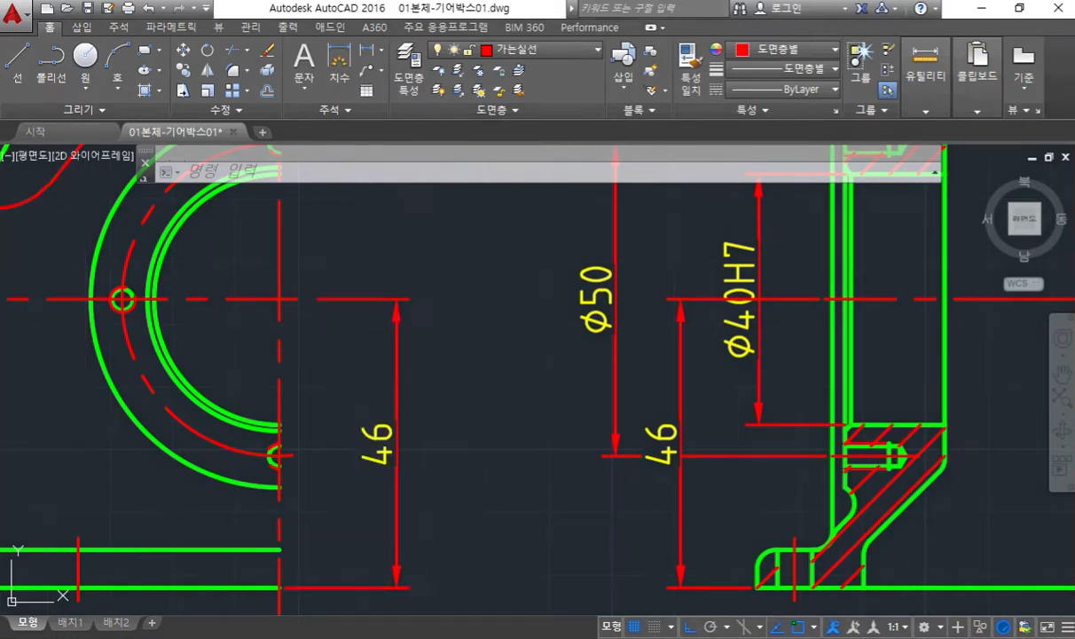
# - Try to move the height dimension's upper extension line origin closer to the bore centreline's end
pyautogui.click(328, 299)
pyautogui.click(311, 300)
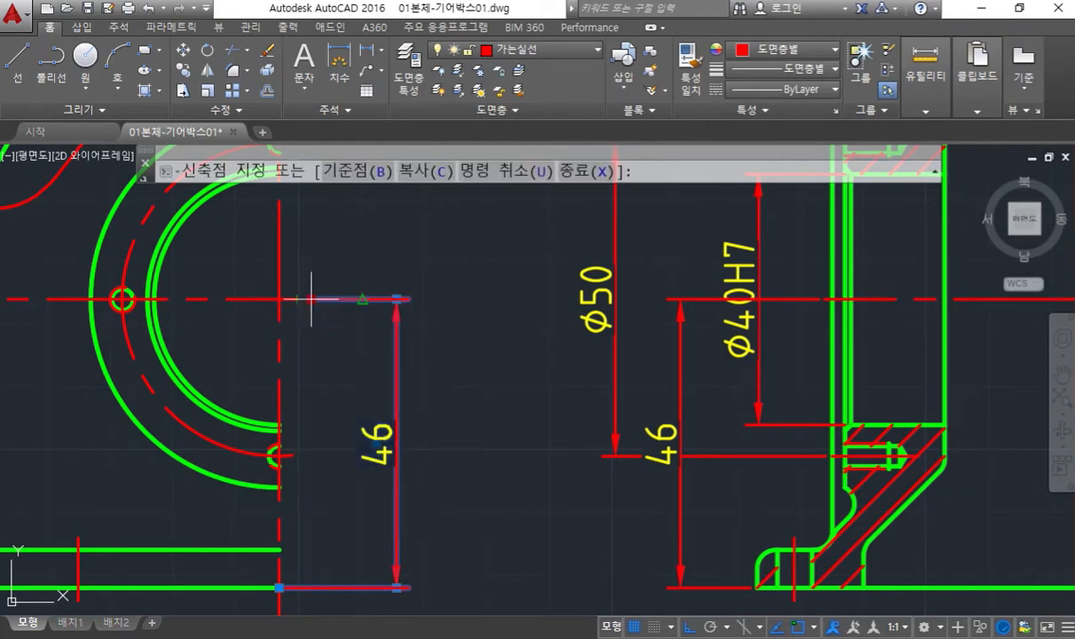
pyautogui.click(297, 299)
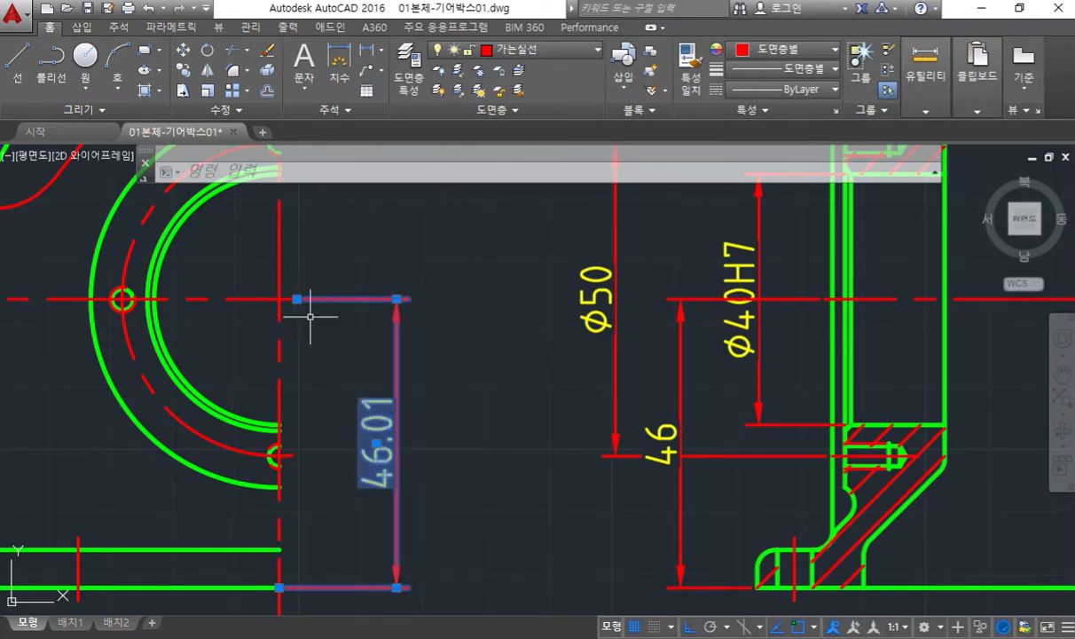
pyautogui.press('Escape')
# - Stretch the upper extension line origin of the half side view's height dimension horizontally towards the bore centreline's end
pyautogui.moveTo(344, 337); pyautogui.dragTo(390, 321, button='middle')
pyautogui.write('s')
pyautogui.press('space')
pyautogui.click(380, 308)
pyautogui.click(351, 266)
pyautogui.press('space')
pyautogui.click(455, 235)
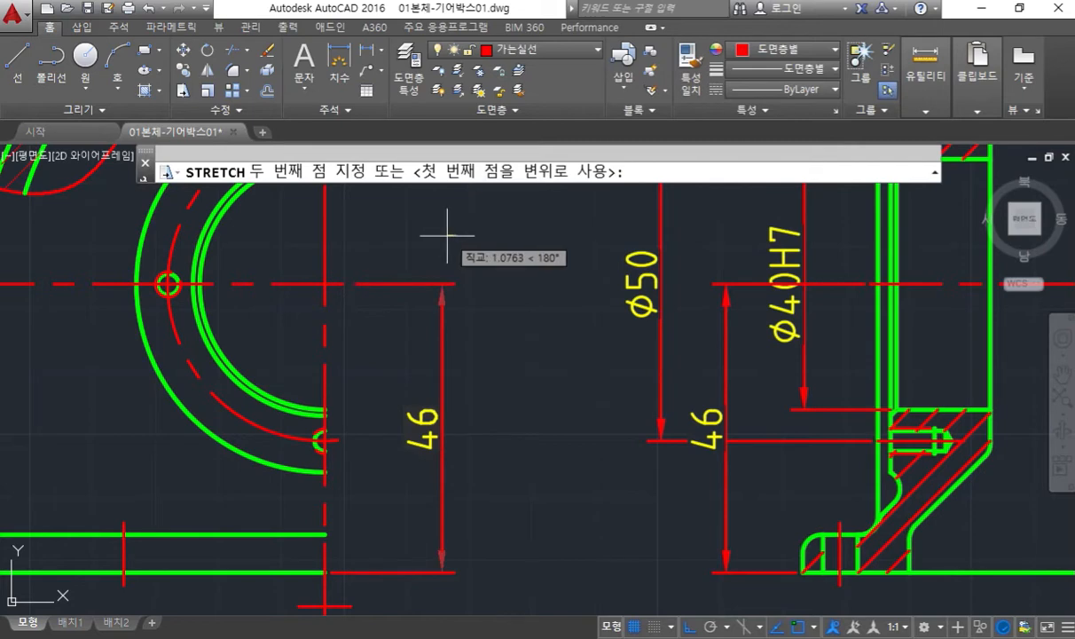
pyautogui.click(437, 228)
# - Cross out the section view's base-to-bore height dimension with the screen pen
pyautogui.moveTo(492, 327)
pyautogui.mouseDown(button='middle')
pyautogui.moveTo(470, 428)
pyautogui.moveTo(449, 432)
pyautogui.moveTo(454, 458)
pyautogui.mouseUp(button='middle')
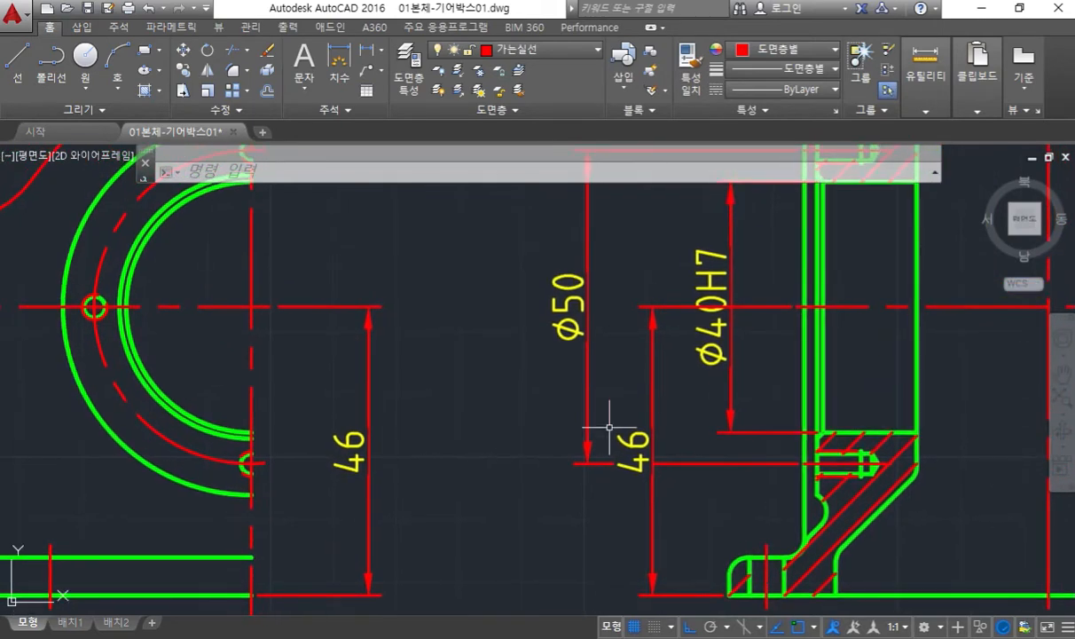
pyautogui.press('F12')
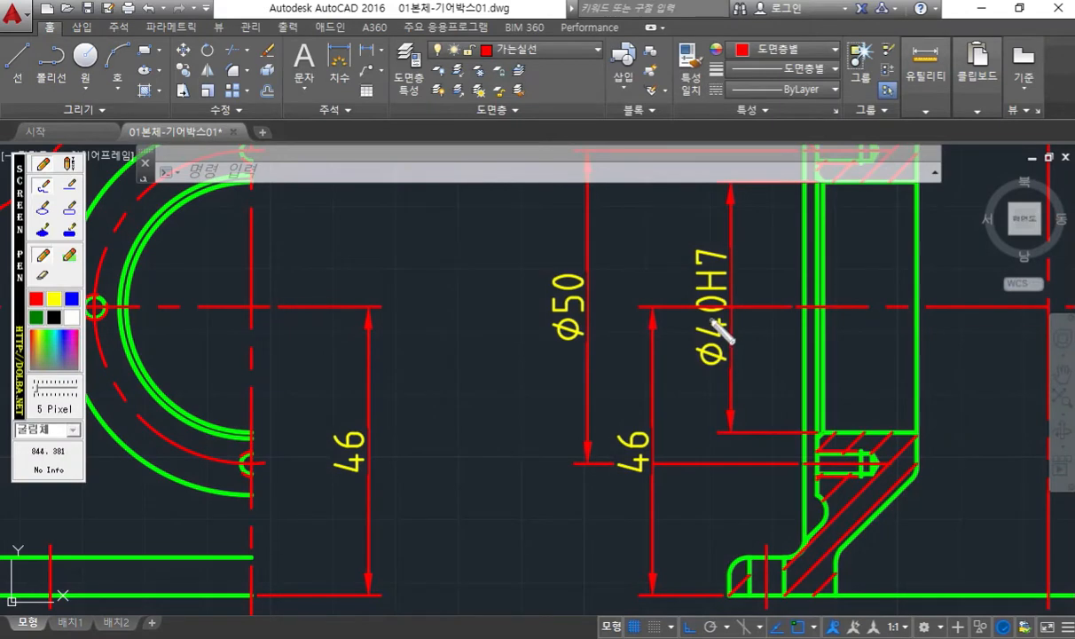
pyautogui.moveTo(632, 372); pyautogui.dragTo(679, 408)
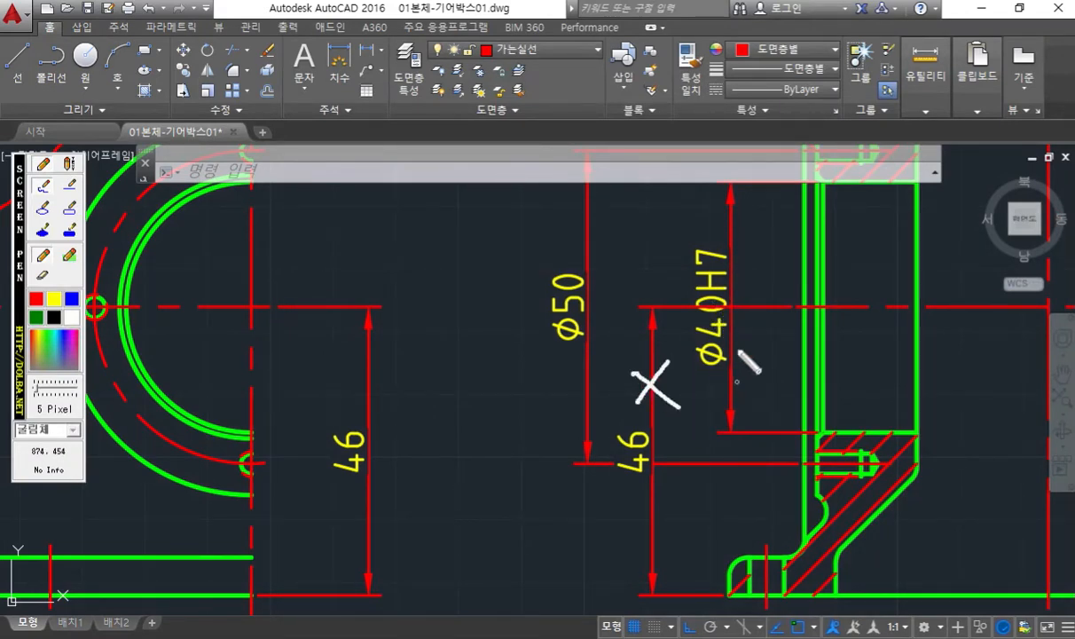
# - Write 위치 beside the section view's crossed-out height dimension with the screen pen, circle the half side view's height dimension, and clear the marks
pyautogui.moveTo(613, 494)
pyautogui.mouseDown()
pyautogui.moveTo(612, 540)
pyautogui.moveTo(643, 499)
pyautogui.moveTo(672, 545)
pyautogui.mouseUp()
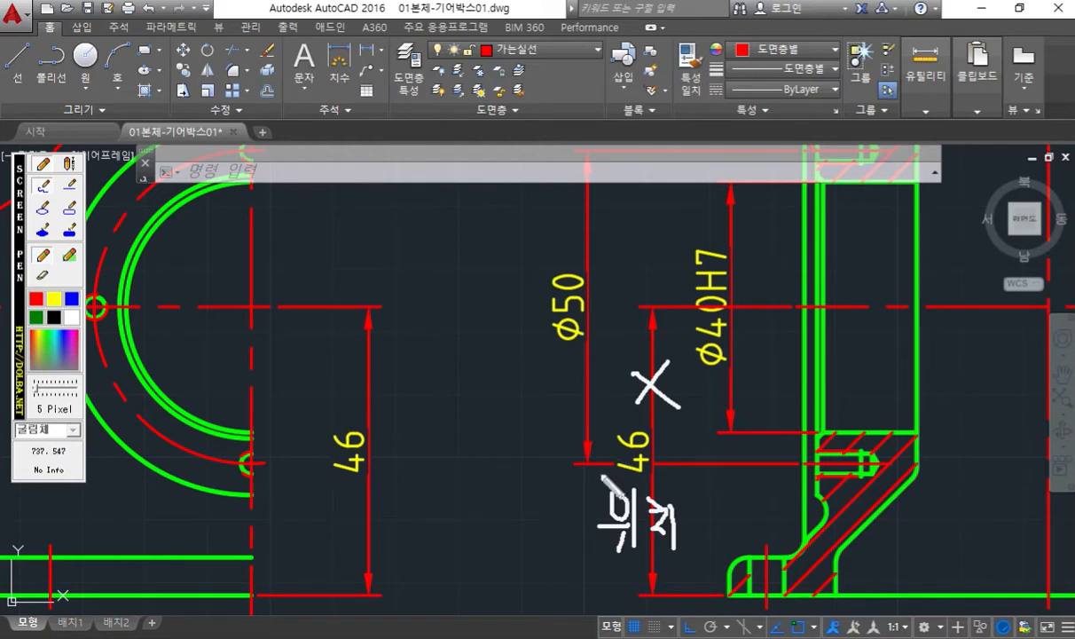
pyautogui.moveTo(390, 484)
pyautogui.mouseDown()
pyautogui.moveTo(337, 403)
pyautogui.moveTo(395, 493)
pyautogui.mouseUp()
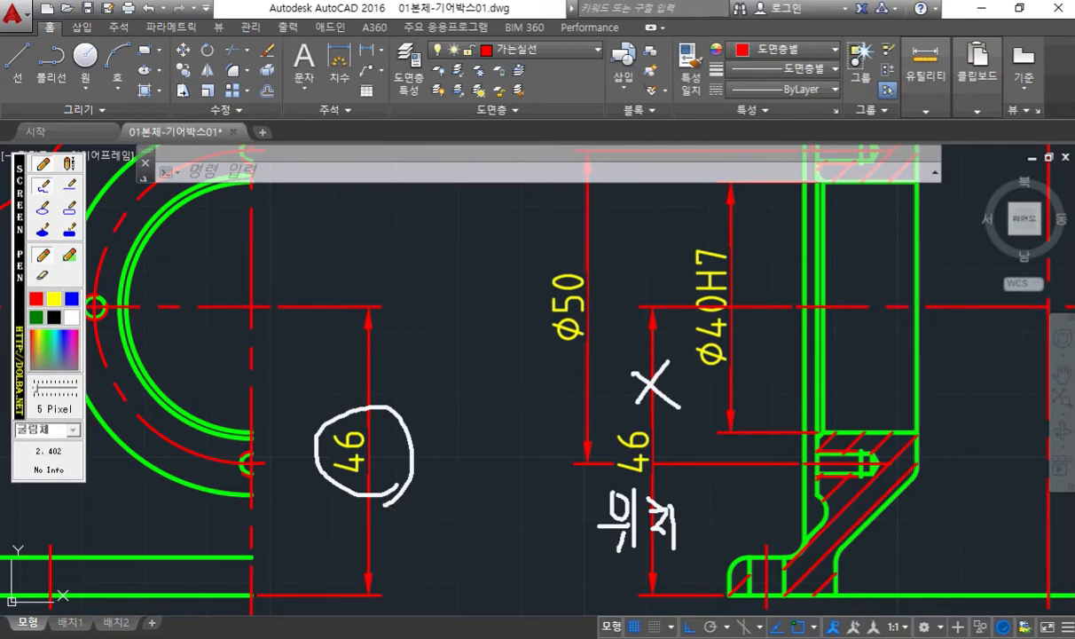
pyautogui.press('Escape')
# - Switch to the reference drawing in Photos, examine the half side view's centre-height tolerance, circle it with the screen pen and clear the mark
pyautogui.hotkey('alt', 'Tab')
pyautogui.moveTo(139, 124)
pyautogui.mouseDown()
pyautogui.moveTo(314, 121)
pyautogui.moveTo(539, 71)
pyautogui.moveTo(542, 90)
pyautogui.mouseUp()
pyautogui.moveTo(676, 462); pyautogui.dragTo(894, 451)
pyautogui.moveTo(658, 474); pyautogui.dragTo(849, 421)
pyautogui.moveTo(689, 501); pyautogui.dragTo(686, 466)
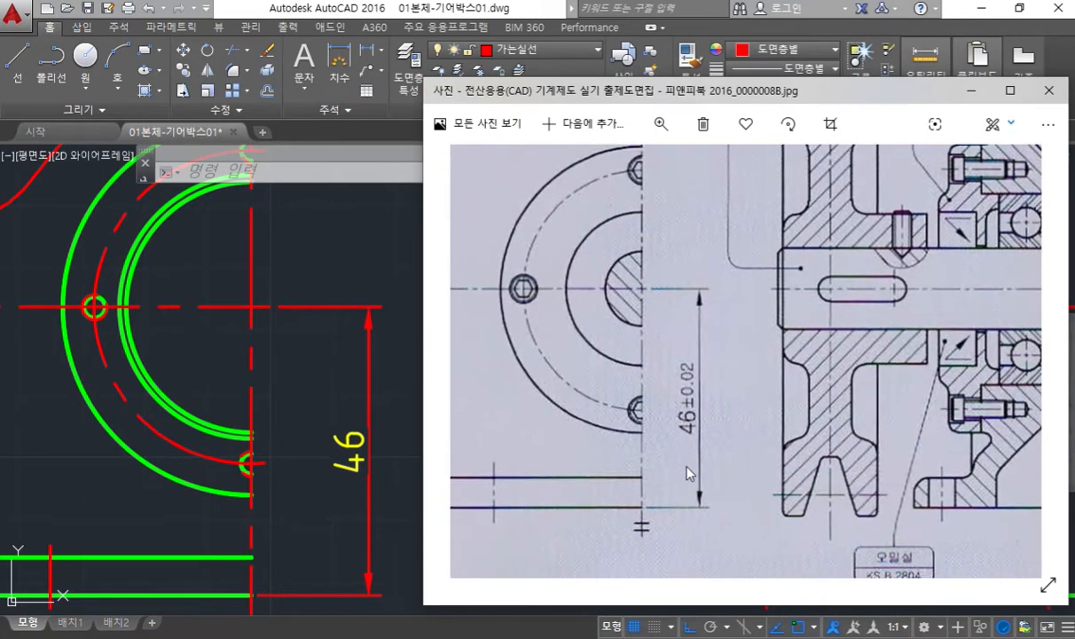
pyautogui.press('F12')
pyautogui.moveTo(700, 353)
pyautogui.mouseDown()
pyautogui.moveTo(706, 366)
pyautogui.moveTo(652, 434)
pyautogui.moveTo(667, 344)
pyautogui.moveTo(724, 414)
pyautogui.mouseUp()
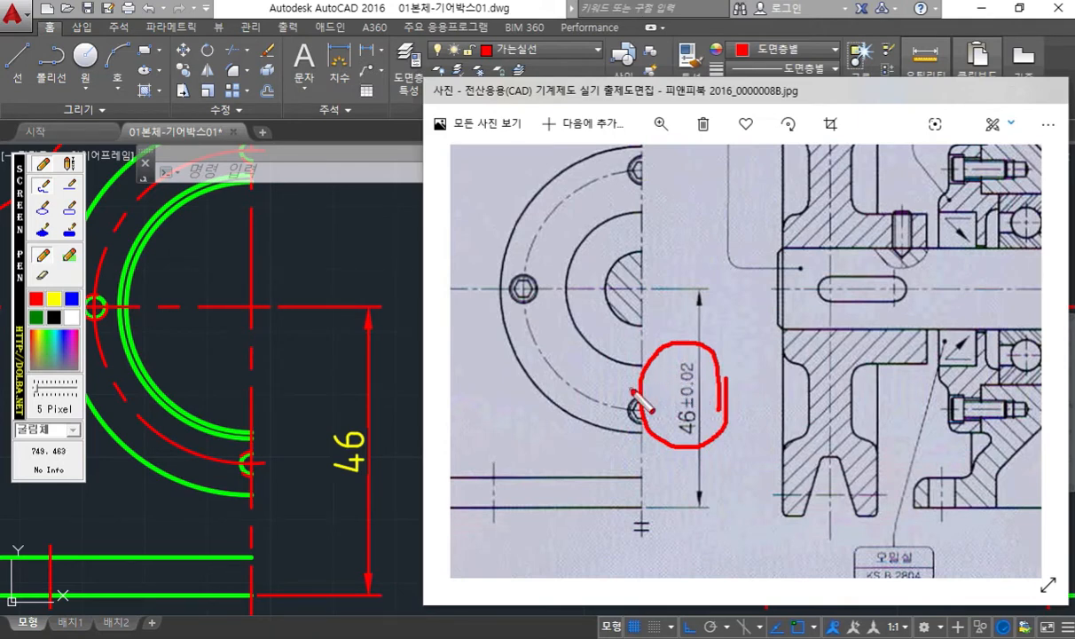
pyautogui.press('Escape')
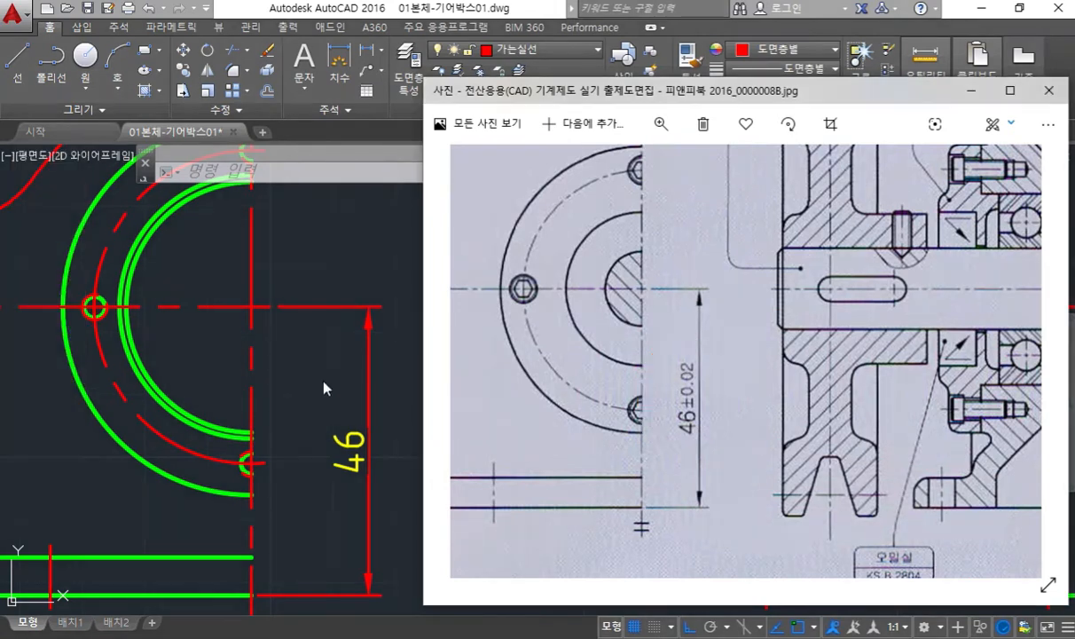
# - Switch back to AutoCAD and add the tolerance ±0.02 after the value in the half side view's height dimension text
pyautogui.click(306, 362)
pyautogui.write('ed')
pyautogui.press('space')
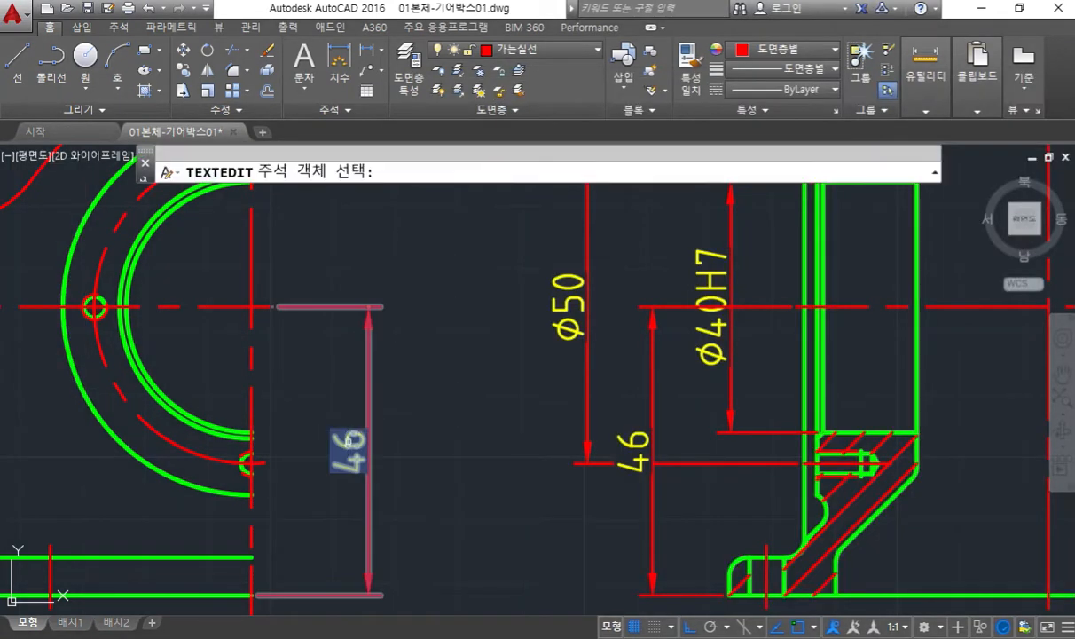
pyautogui.click(343, 449)
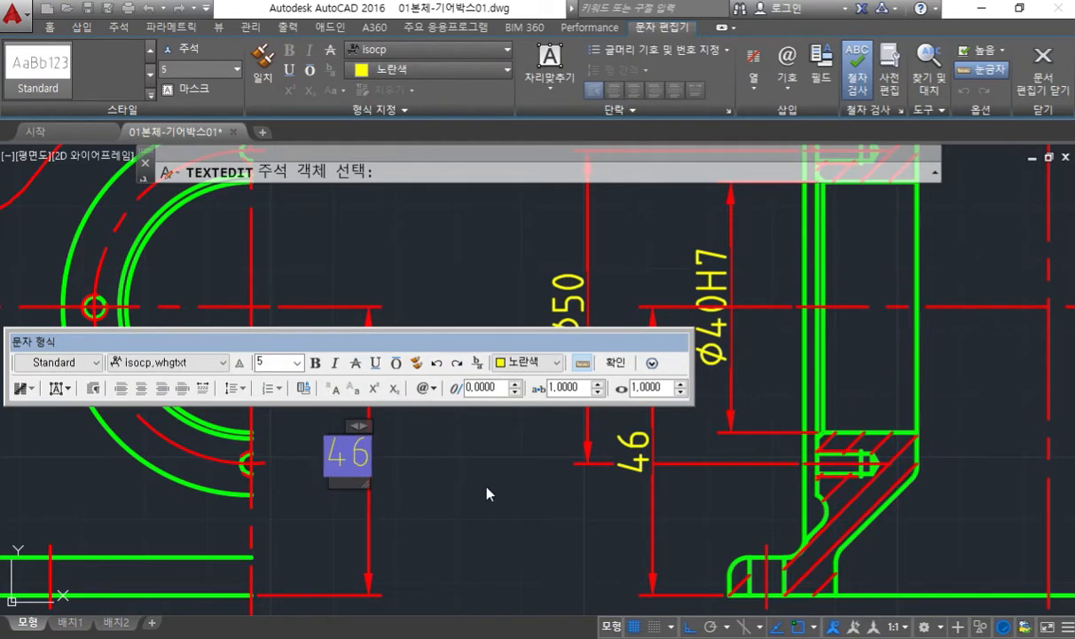
pyautogui.write('%%')
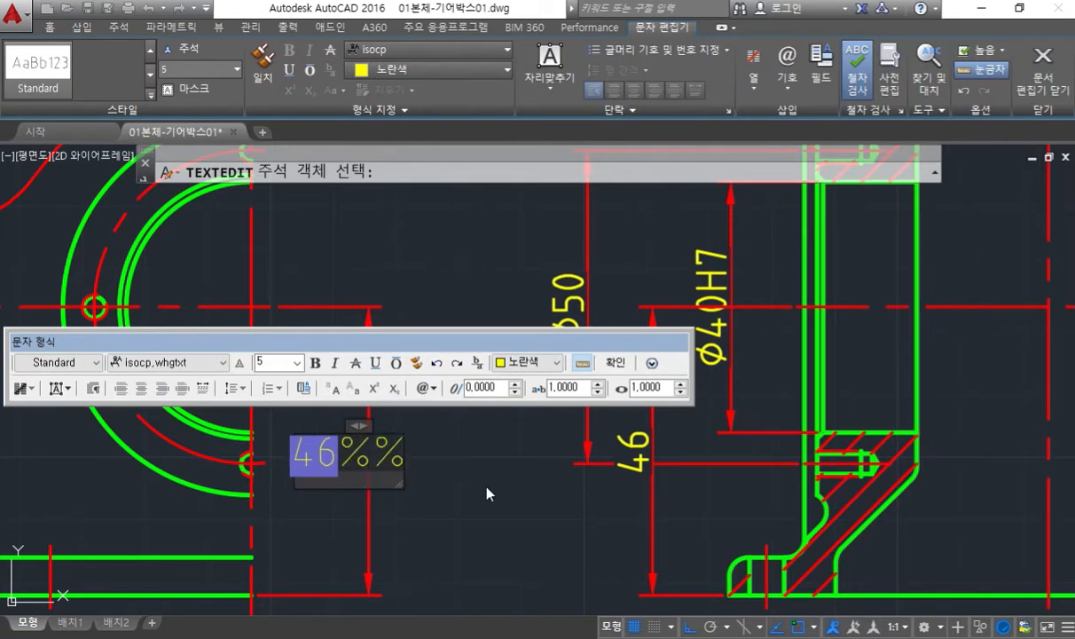
pyautogui.write('p0.02')
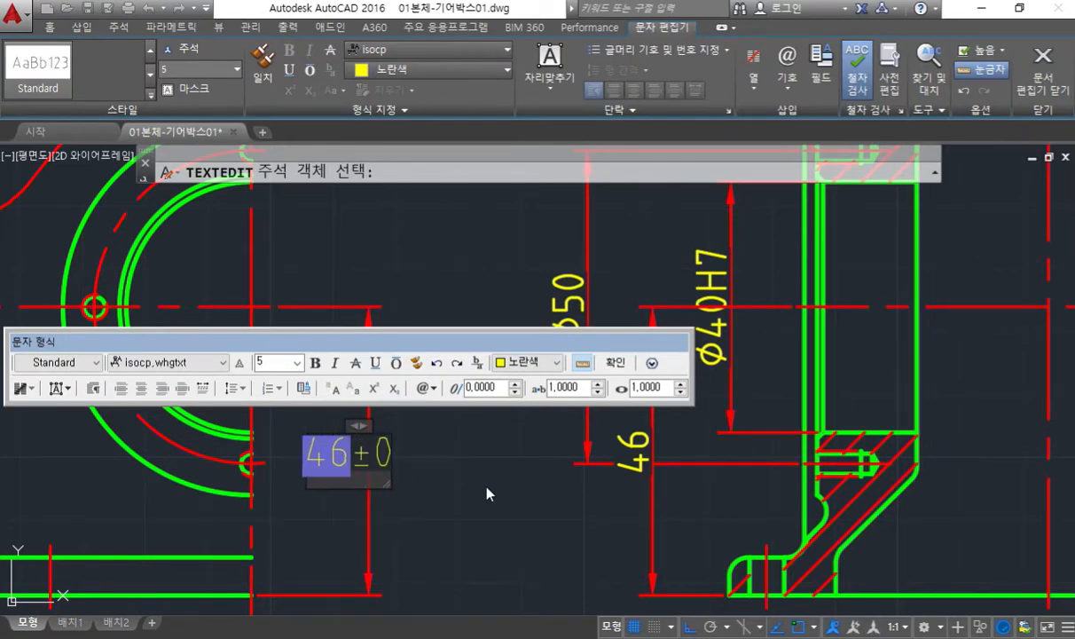
pyautogui.click(614, 362)
# - Erase the section view's duplicate base-to-bore height dimension
pyautogui.write('e')
pyautogui.press('Return')
pyautogui.click(653, 523)
pyautogui.press('Return')
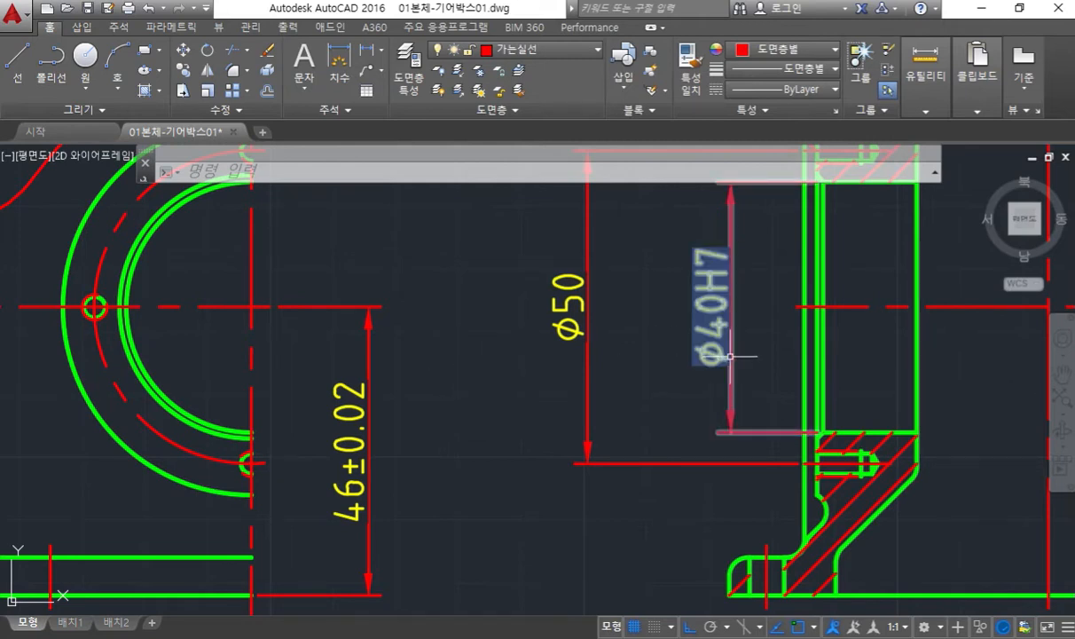
# - Circle the Ø40H7 bore dimension and the 46±0.02 height dimension with the screen pen, and clear the marks
pyautogui.moveTo(729, 355)
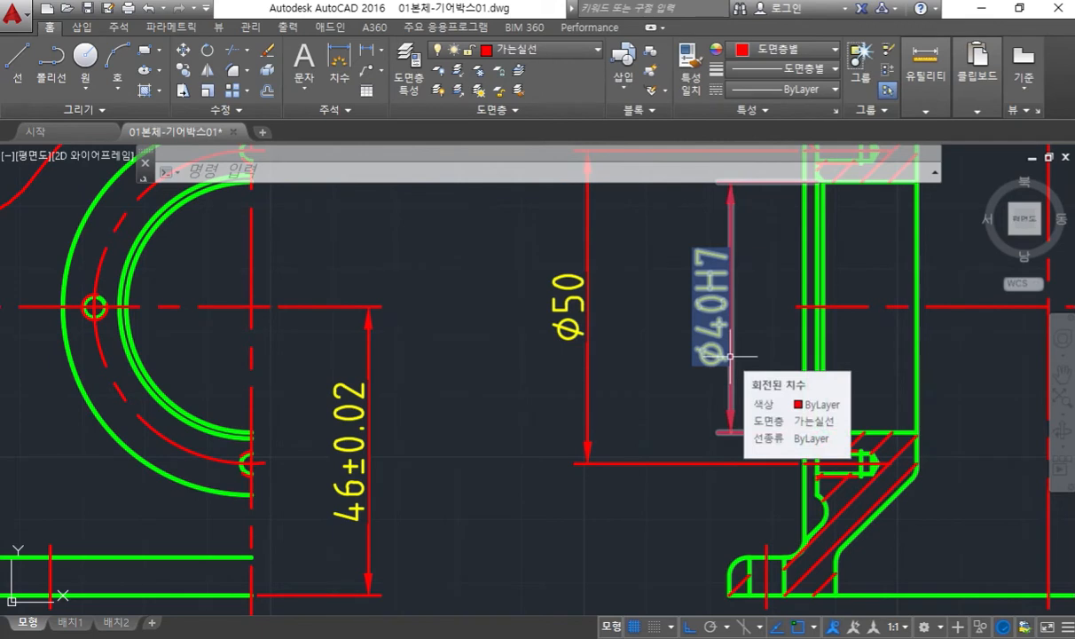
pyautogui.press('F12')
pyautogui.moveTo(747, 375)
pyautogui.mouseDown()
pyautogui.moveTo(705, 244)
pyautogui.moveTo(752, 407)
pyautogui.mouseUp()
pyautogui.moveTo(396, 497)
pyautogui.mouseDown()
pyautogui.moveTo(293, 472)
pyautogui.moveTo(390, 387)
pyautogui.moveTo(413, 552)
pyautogui.moveTo(404, 539)
pyautogui.mouseUp()
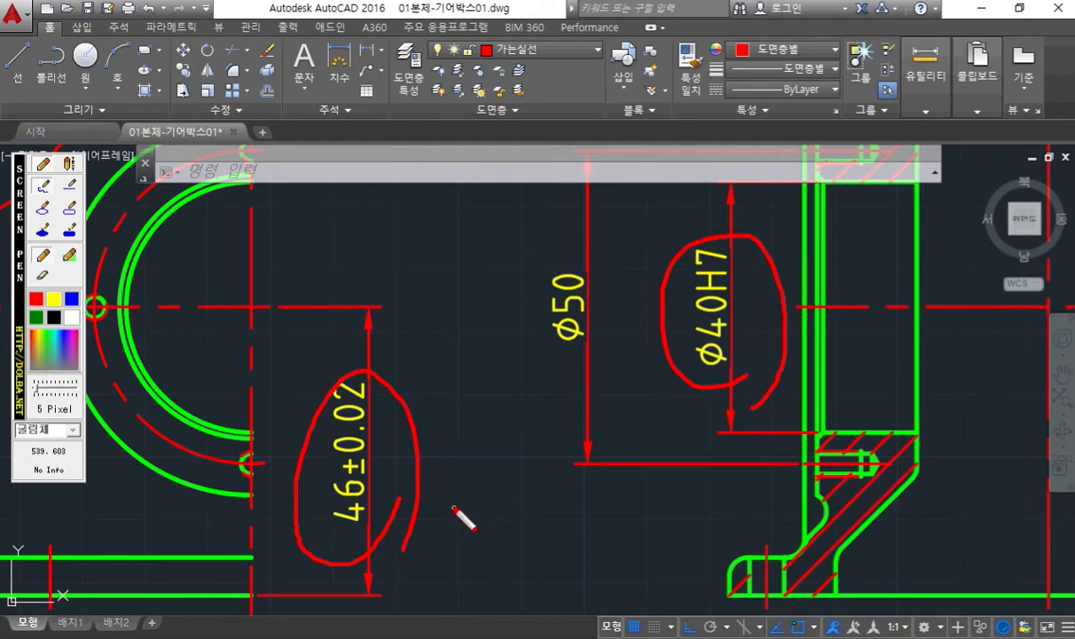
pyautogui.press('Escape')
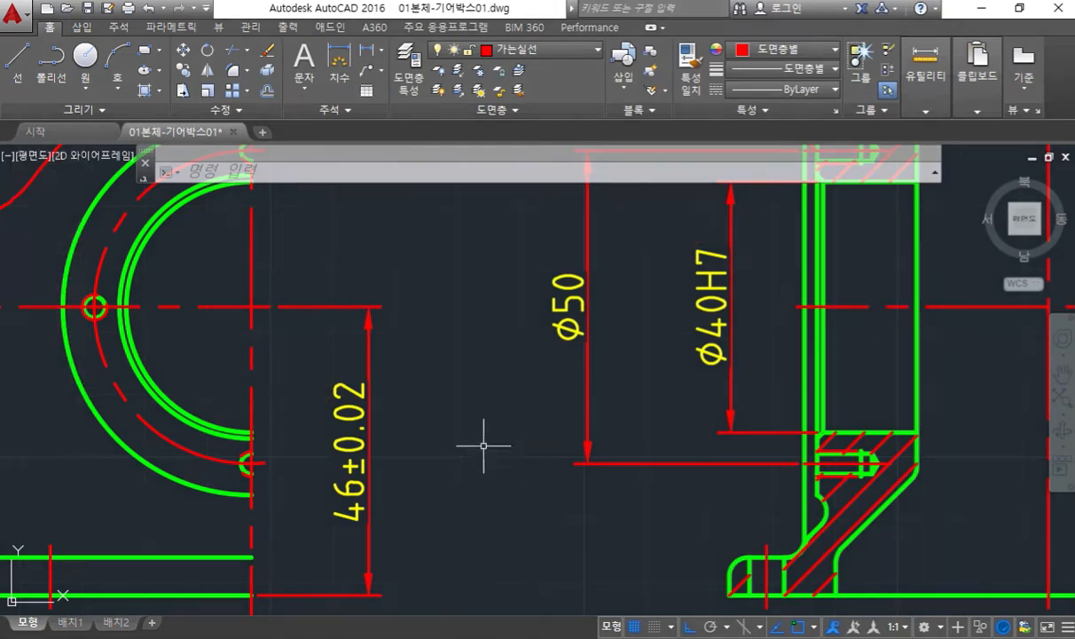
# - Draw screen pen arrows pointing inward through both bearing bores of the section view, and clear the marks
pyautogui.moveTo(650, 391); pyautogui.dragTo(569, 426, button='middle')
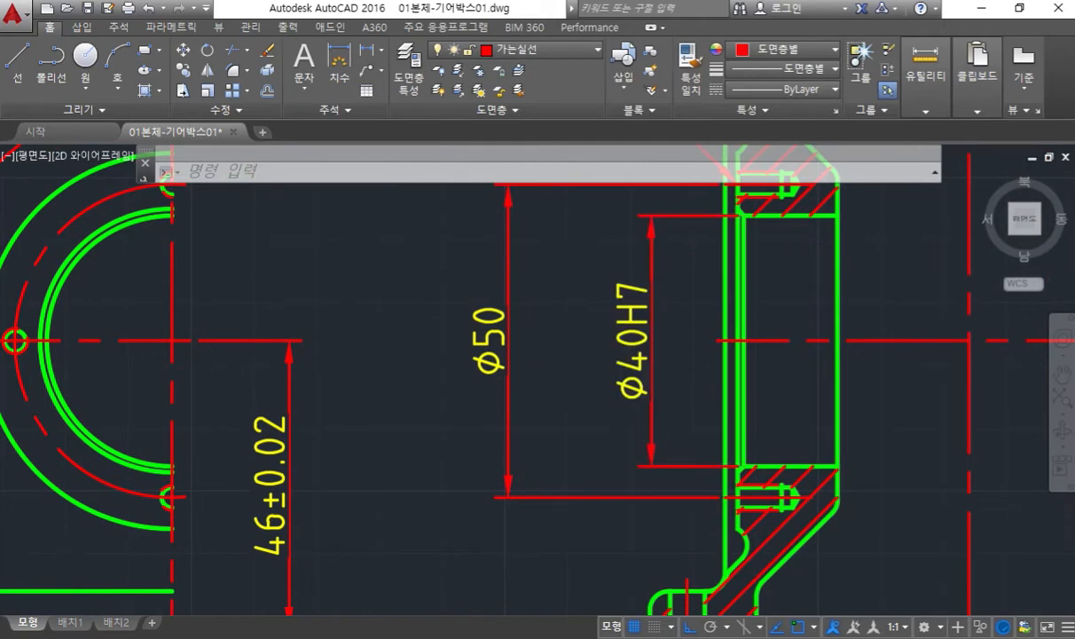
pyautogui.scroll(-4, 636, 431)
pyautogui.scroll(2, 535, 419)
pyautogui.moveTo(610, 433)
pyautogui.mouseDown(button='middle')
pyautogui.moveTo(512, 436)
pyautogui.moveTo(565, 447)
pyautogui.mouseUp(button='middle')
pyautogui.click(475, 404)
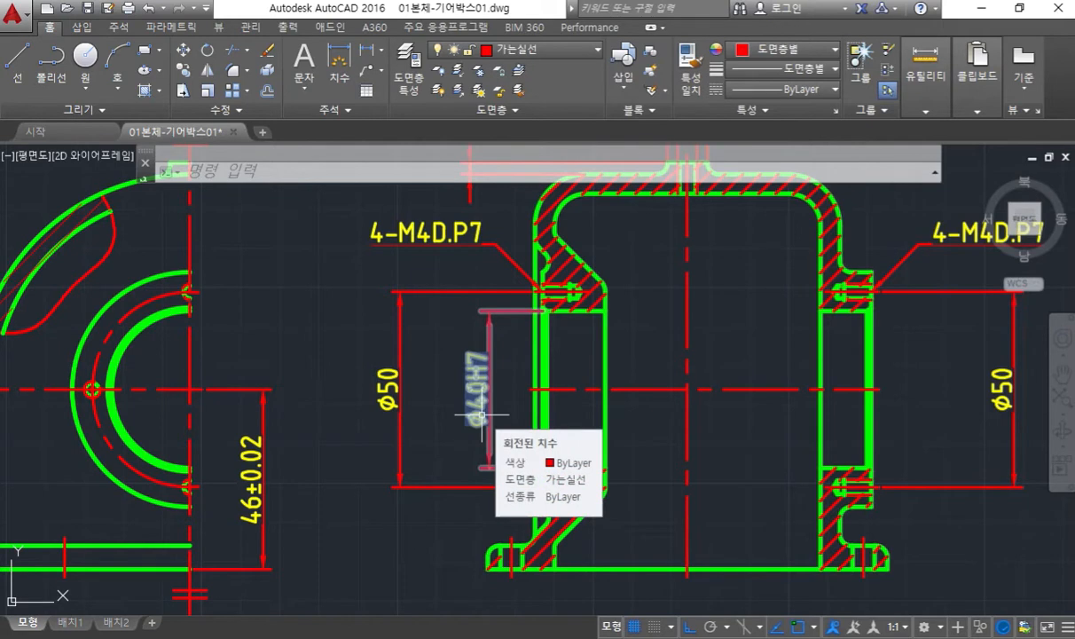
pyautogui.hotkey('ctrl', 'alt', 'p')
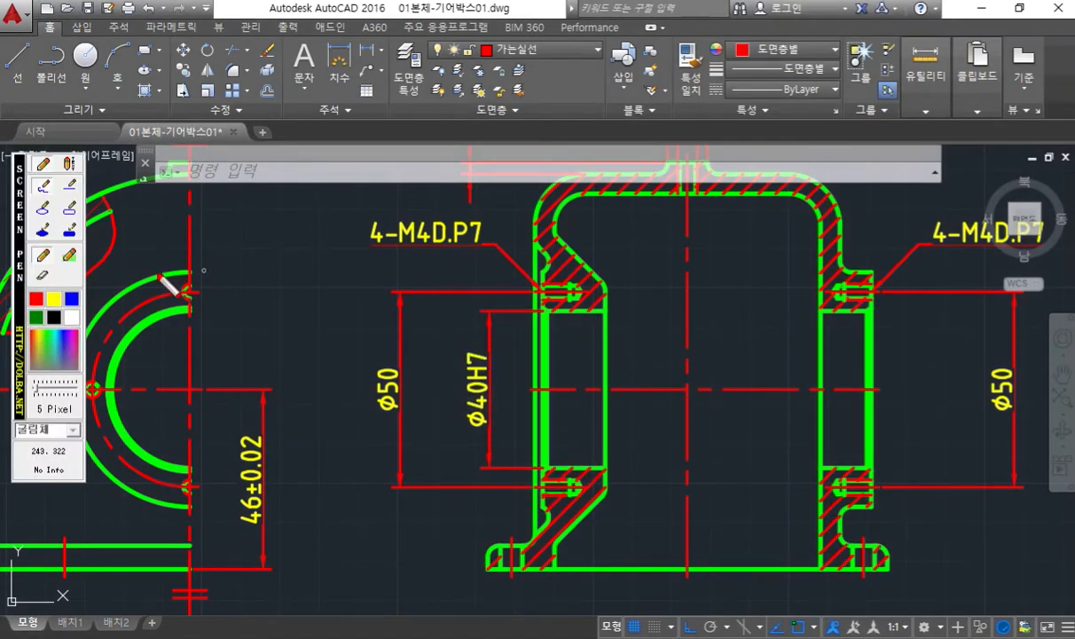
pyautogui.moveTo(507, 337); pyautogui.dragTo(660, 337)
pyautogui.moveTo(620, 316)
pyautogui.mouseDown()
pyautogui.moveTo(665, 346)
pyautogui.moveTo(644, 368)
pyautogui.mouseUp()
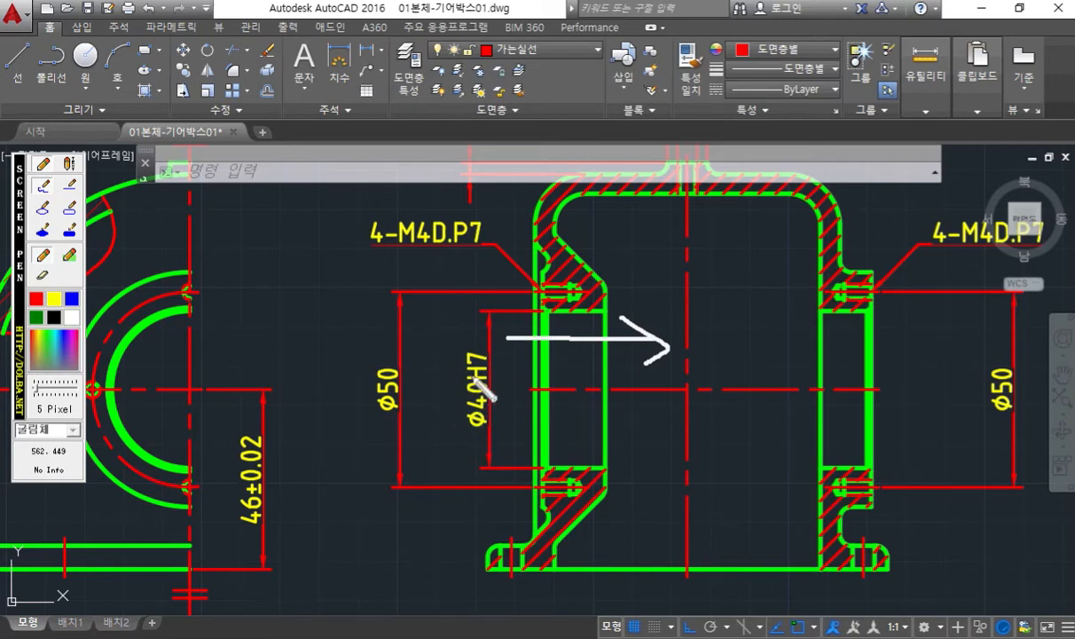
pyautogui.moveTo(936, 339)
pyautogui.mouseDown()
pyautogui.moveTo(810, 341)
pyautogui.moveTo(807, 375)
pyautogui.mouseUp()
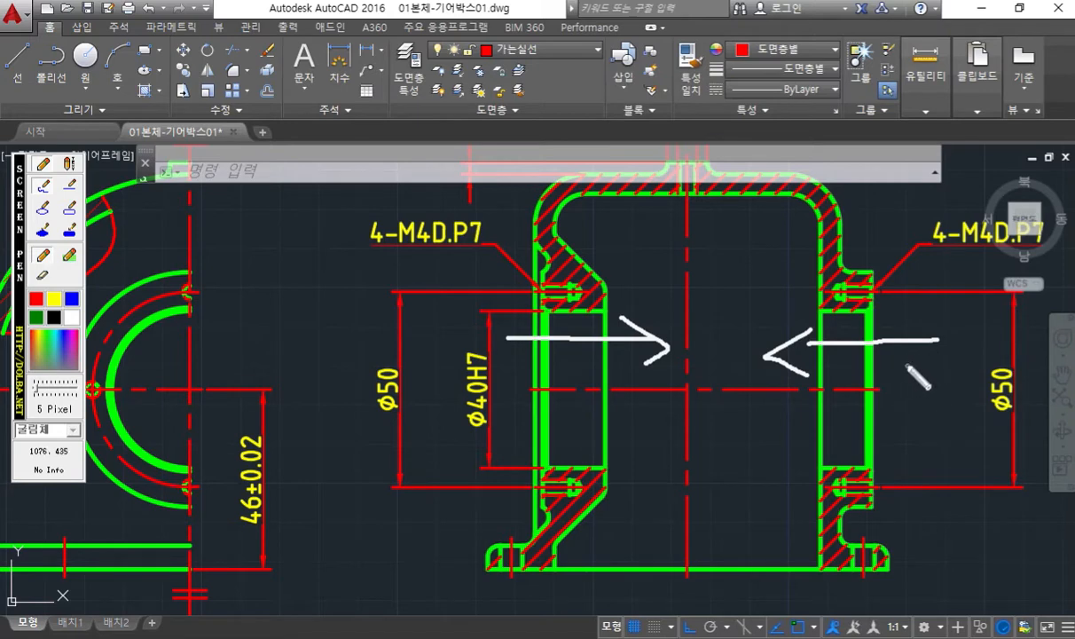
pyautogui.press('Escape')
# - Add a vertical linear dimension with the text Ø40H7 to the section view's right bearing bore, between the bore and its Ø50 dimension
pyautogui.moveTo(800, 355); pyautogui.dragTo(660, 355, button='middle')
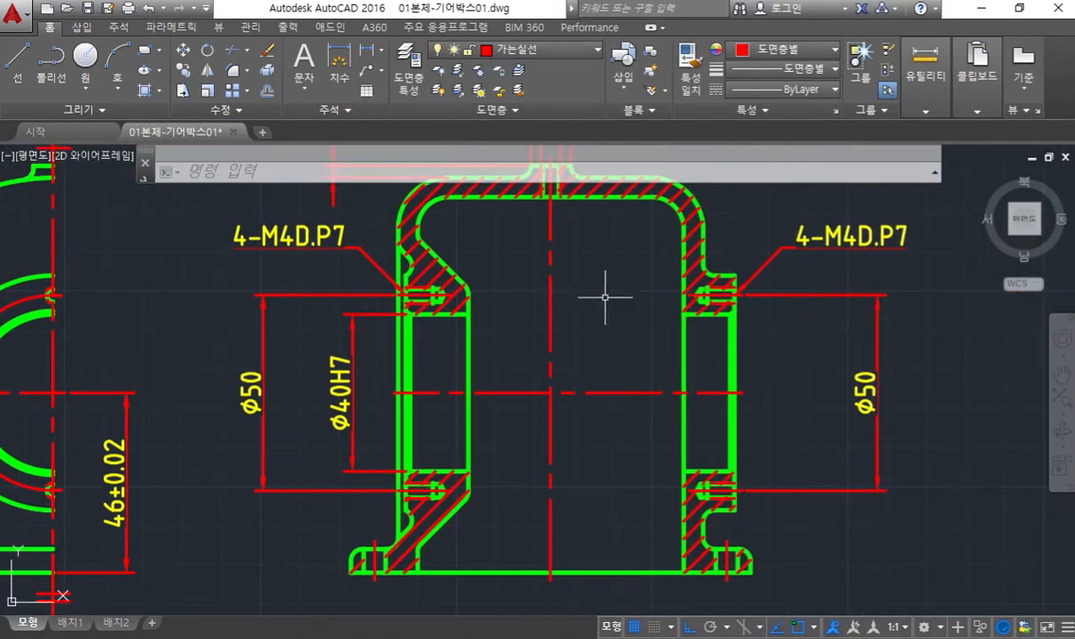
pyautogui.write('Dimli')
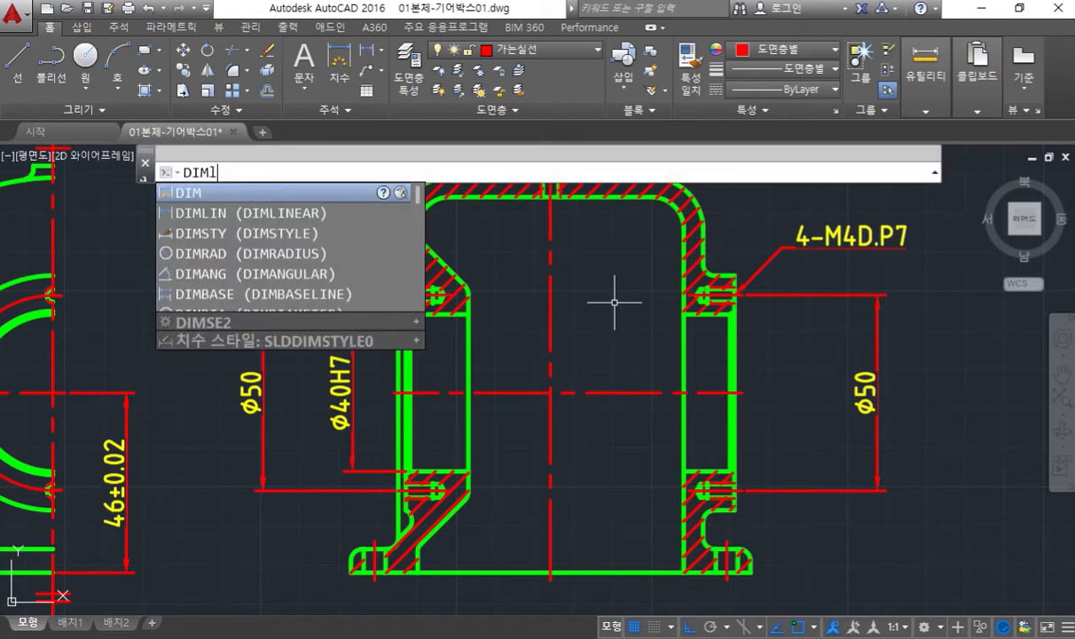
pyautogui.press('Return')
pyautogui.click(719, 322)
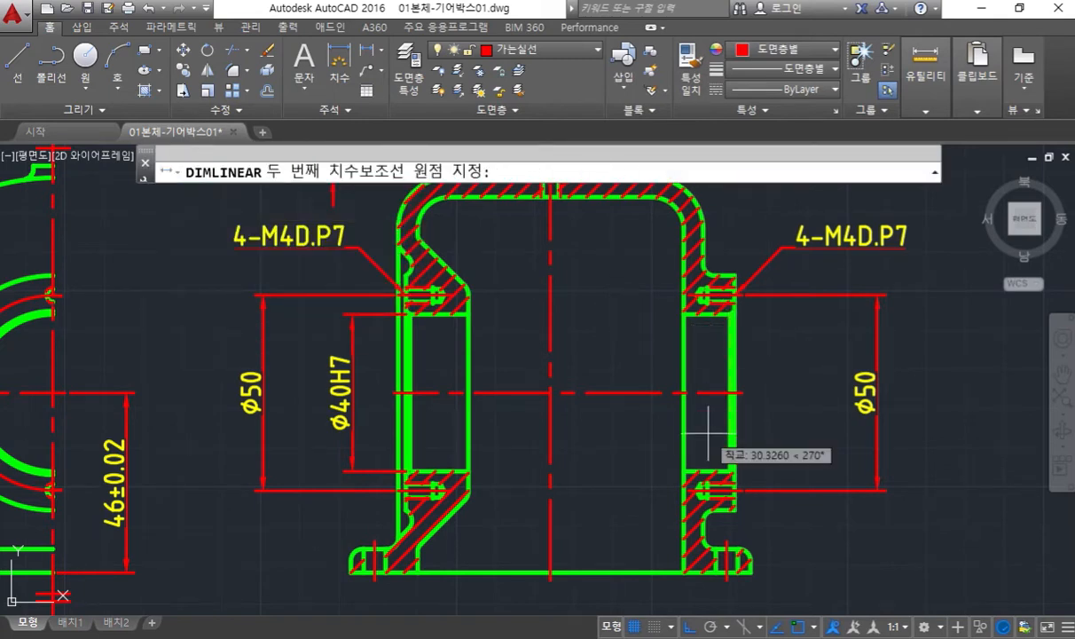
pyautogui.click(722, 466)
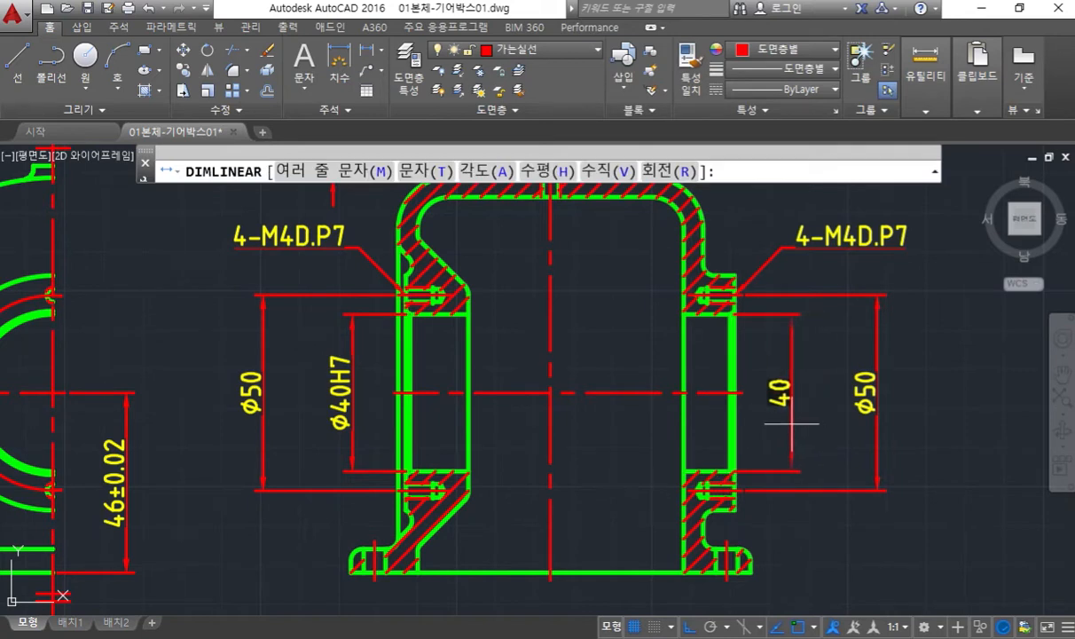
pyautogui.write('m')
pyautogui.press('Return')
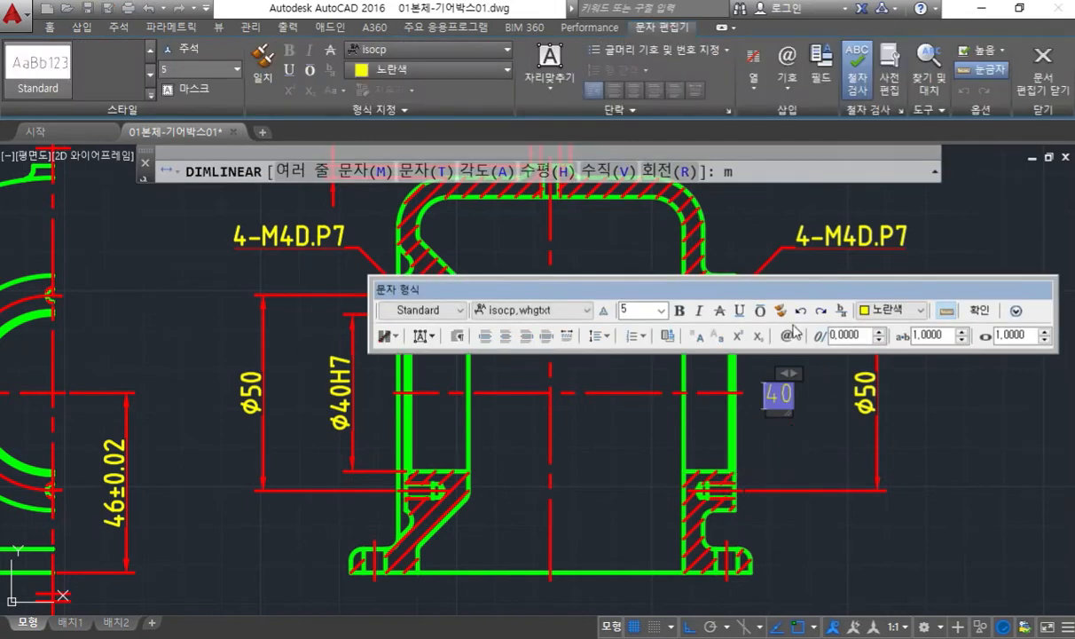
pyautogui.write('%%c')
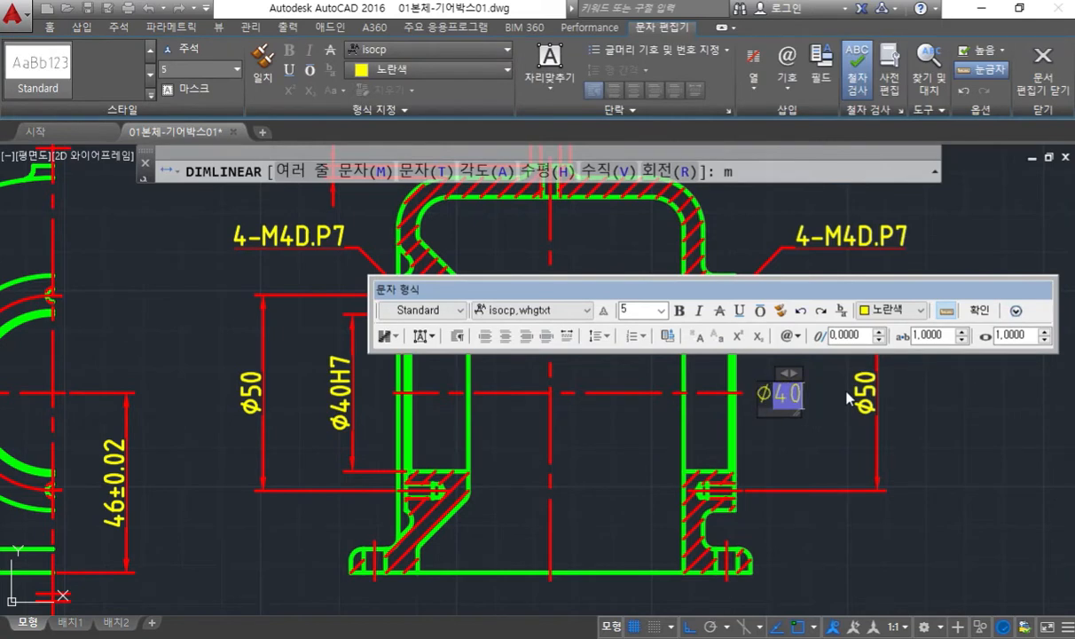
pyautogui.write('H7')
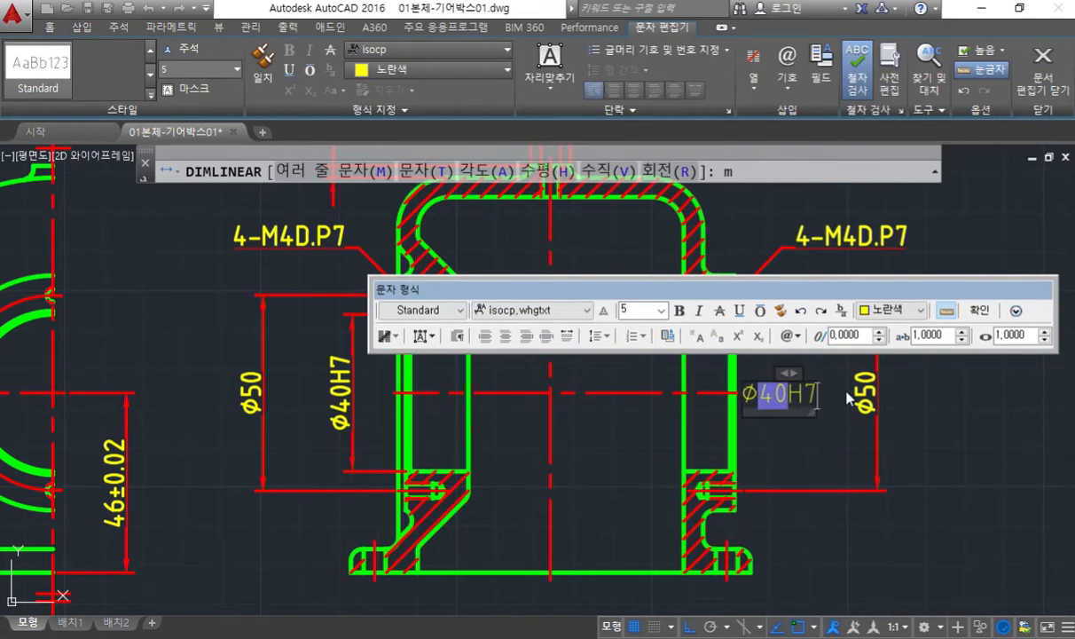
pyautogui.click(979, 309)
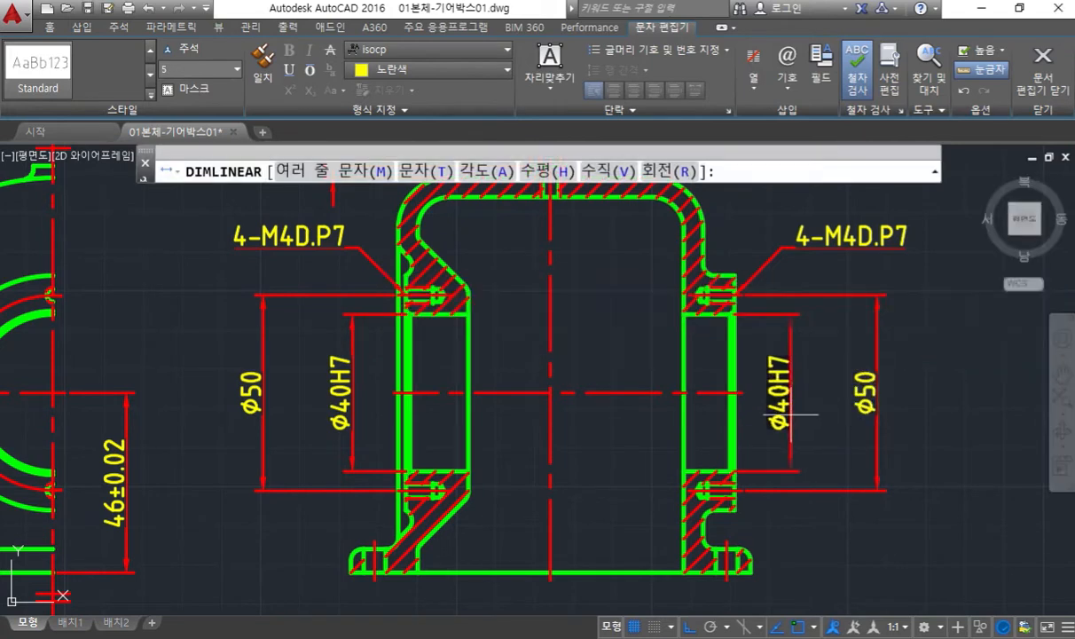
pyautogui.click(791, 414)
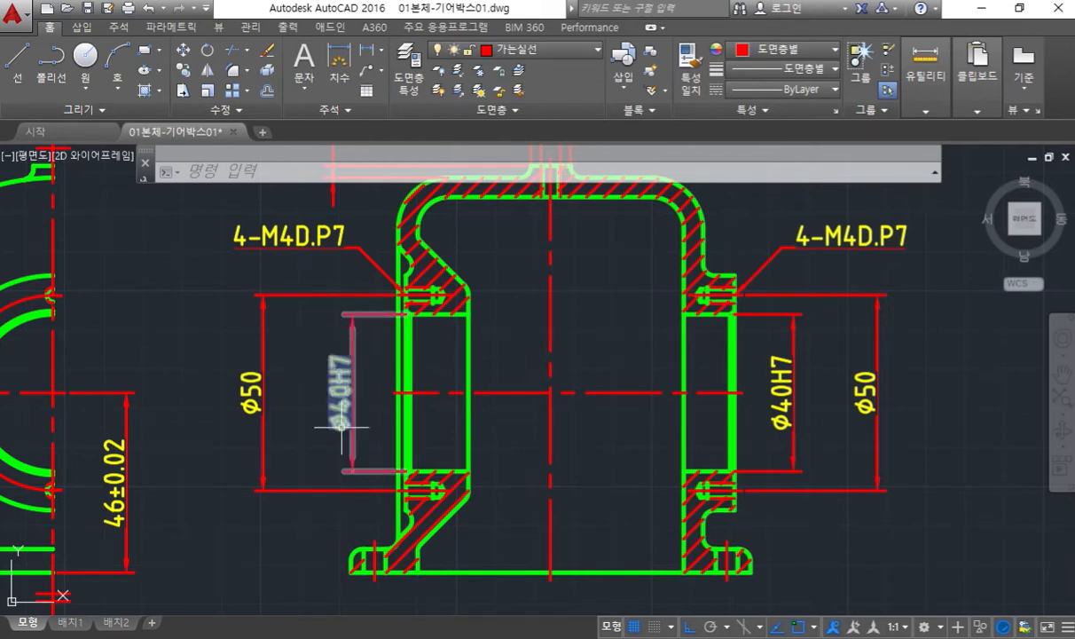
# - Mark the gaps between the Ø50 and Ø40H7 dimensions on both sides of the section view with screen pen double arrows
pyautogui.moveTo(339, 442); pyautogui.dragTo(348, 447, button='middle')
pyautogui.press('F12')
pyautogui.moveTo(288, 408)
pyautogui.mouseDown()
pyautogui.moveTo(325, 408)
pyautogui.moveTo(322, 395)
pyautogui.moveTo(330, 418)
pyautogui.moveTo(294, 421)
pyautogui.mouseUp()
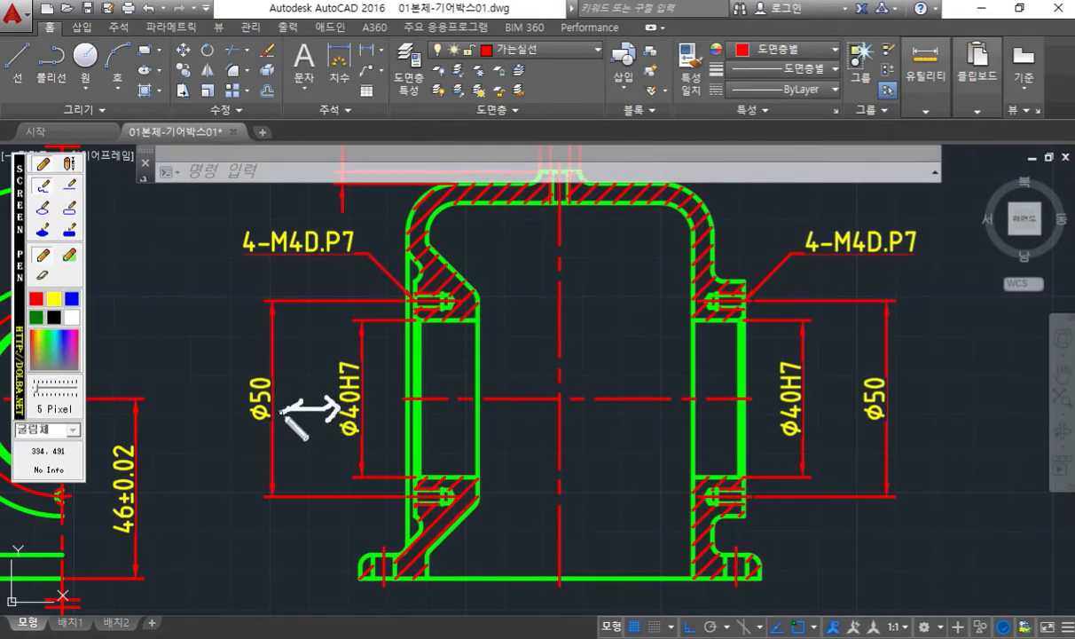
pyautogui.moveTo(810, 397)
pyautogui.mouseDown()
pyautogui.moveTo(864, 397)
pyautogui.moveTo(843, 408)
pyautogui.moveTo(809, 399)
pyautogui.moveTo(824, 408)
pyautogui.mouseUp()
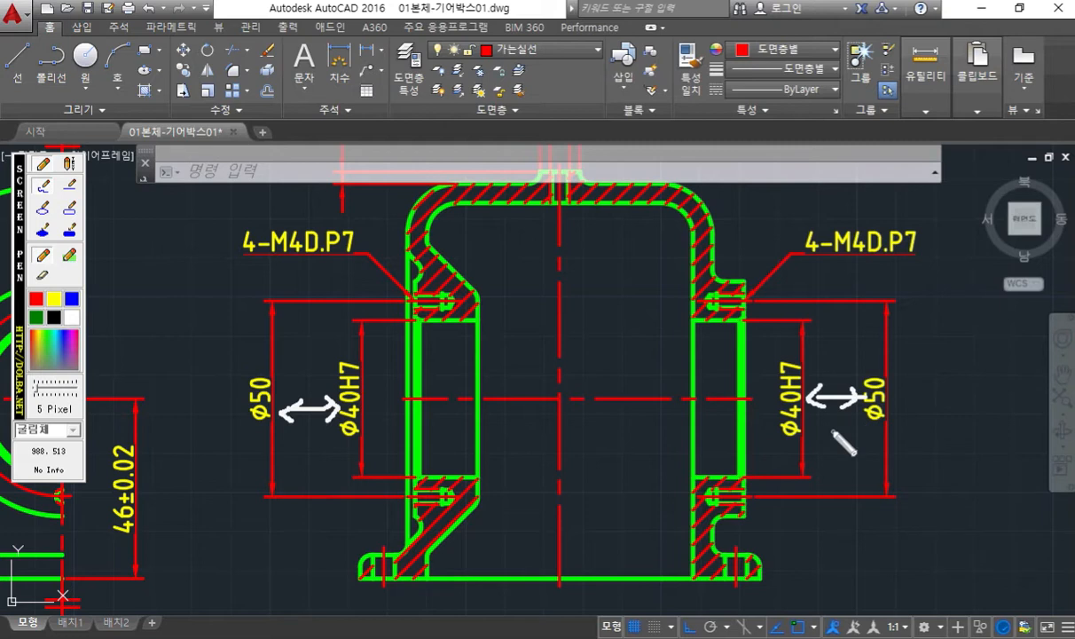
# - Number the left Ø40H7 and Ø50 dimensions 1 and 2 with the screen pen, write "dimsp" and "A", and clear all marks
pyautogui.moveTo(376, 342); pyautogui.dragTo(368, 366)
pyautogui.moveTo(359, 363)
pyautogui.mouseDown()
pyautogui.moveTo(376, 335)
pyautogui.moveTo(367, 368)
pyautogui.mouseUp()
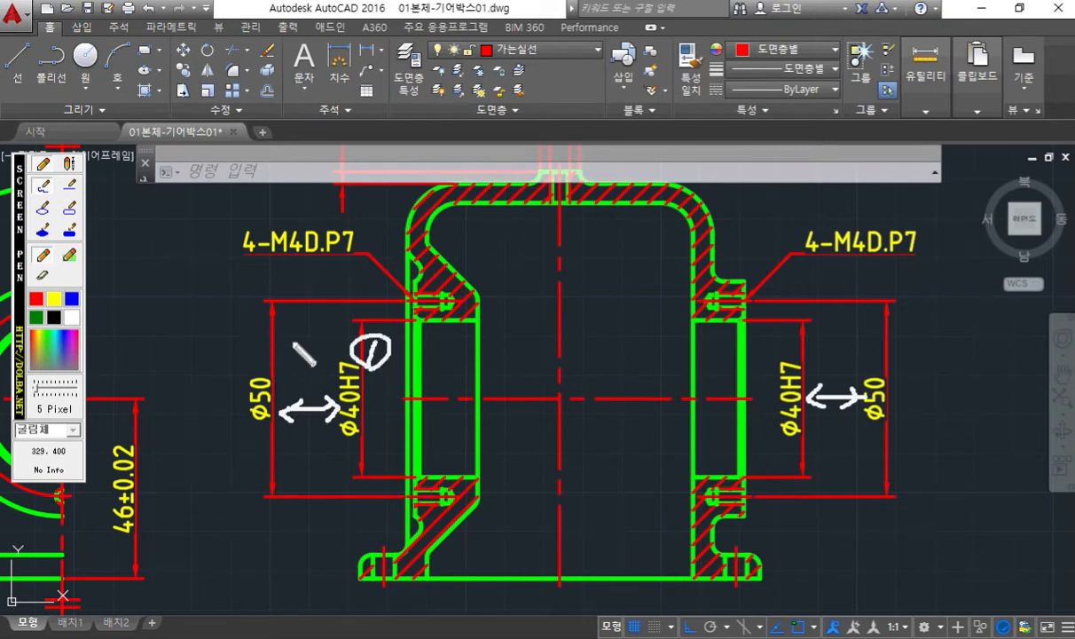
pyautogui.moveTo(173, 215)
pyautogui.mouseDown()
pyautogui.moveTo(168, 238)
pyautogui.moveTo(235, 237)
pyautogui.mouseUp()
pyautogui.moveTo(272, 199)
pyautogui.mouseDown()
pyautogui.moveTo(254, 237)
pyautogui.moveTo(282, 271)
pyautogui.moveTo(285, 233)
pyautogui.mouseUp()
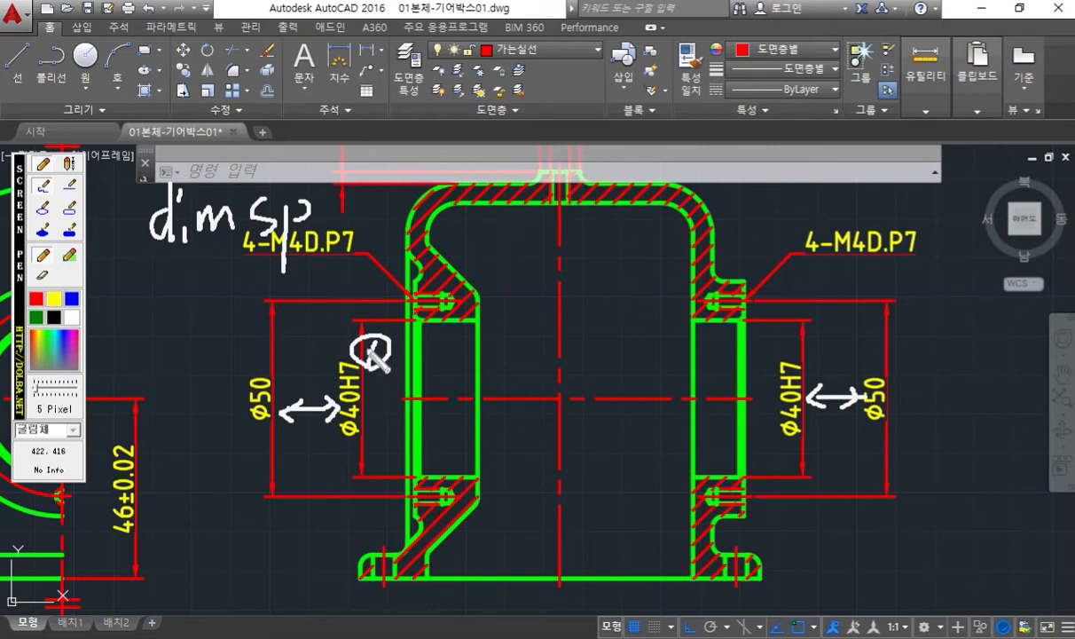
pyautogui.moveTo(240, 349); pyautogui.dragTo(272, 363)
pyautogui.moveTo(259, 335)
pyautogui.mouseDown()
pyautogui.moveTo(233, 364)
pyautogui.moveTo(259, 337)
pyautogui.mouseUp()
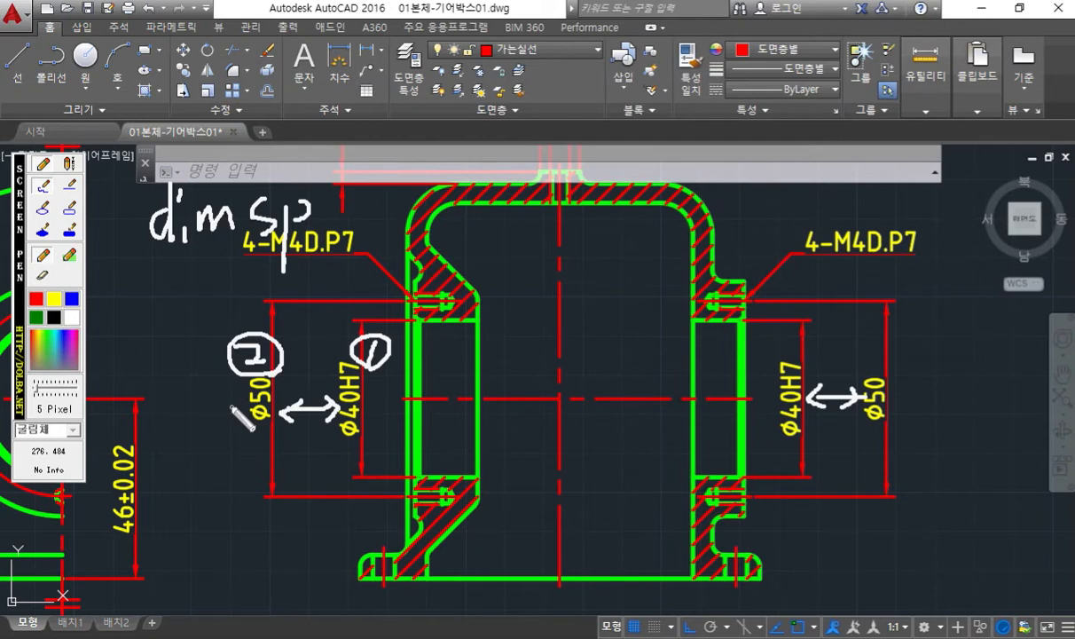
pyautogui.moveTo(146, 356)
pyautogui.mouseDown()
pyautogui.moveTo(169, 356)
pyautogui.moveTo(165, 344)
pyautogui.mouseUp()
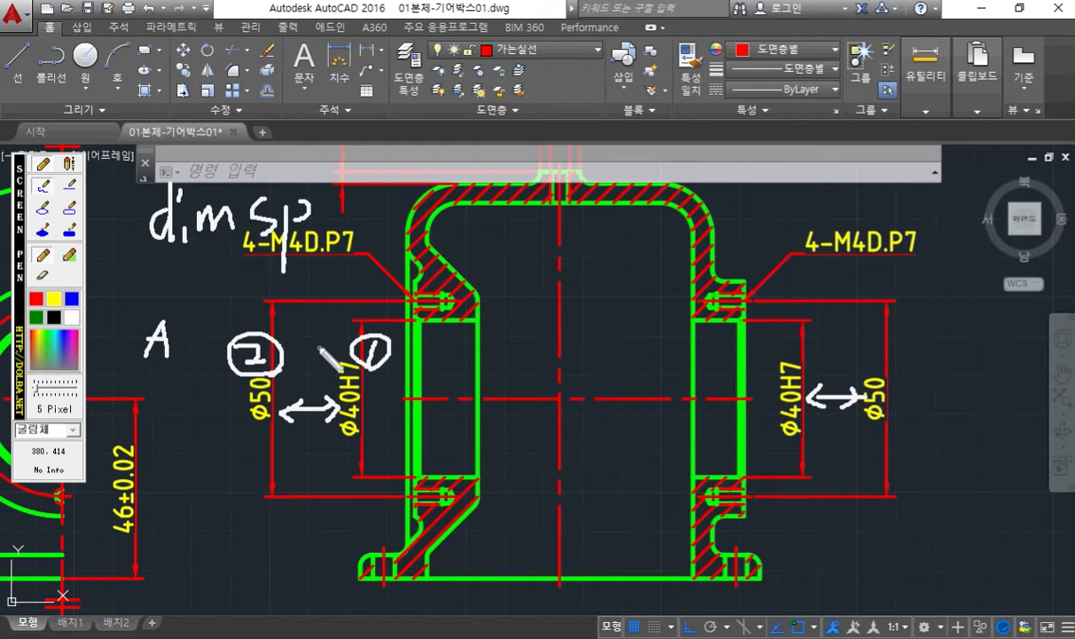
pyautogui.press('Escape')
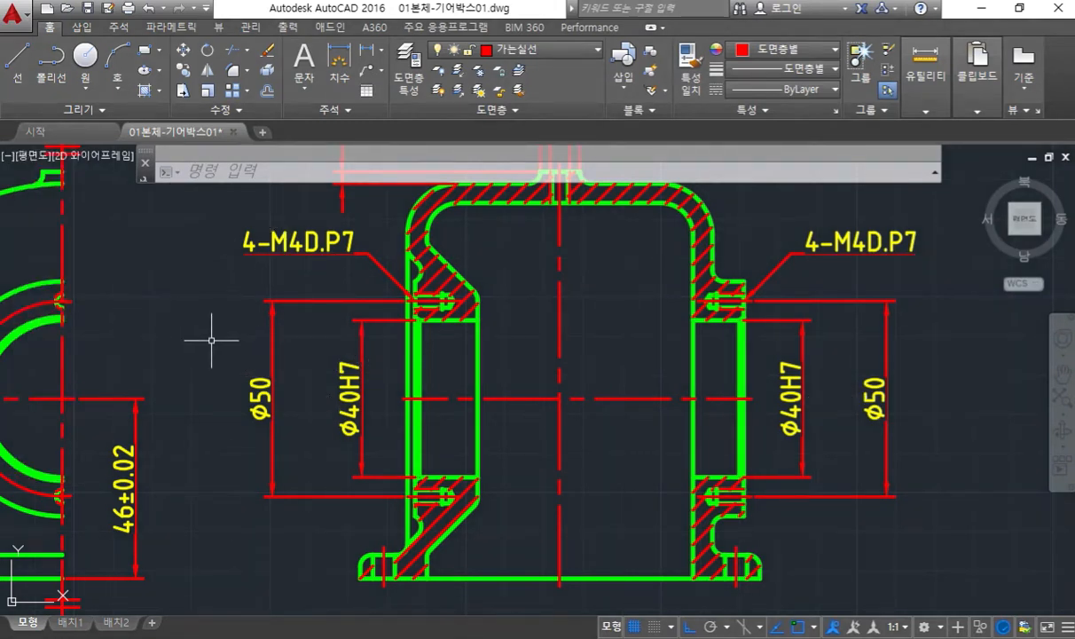
# - Space the section view's left Ø50 dimension from the Ø40H7 dimension with DIMSPACE, using the automatic spacing
pyautogui.write('dimsp')
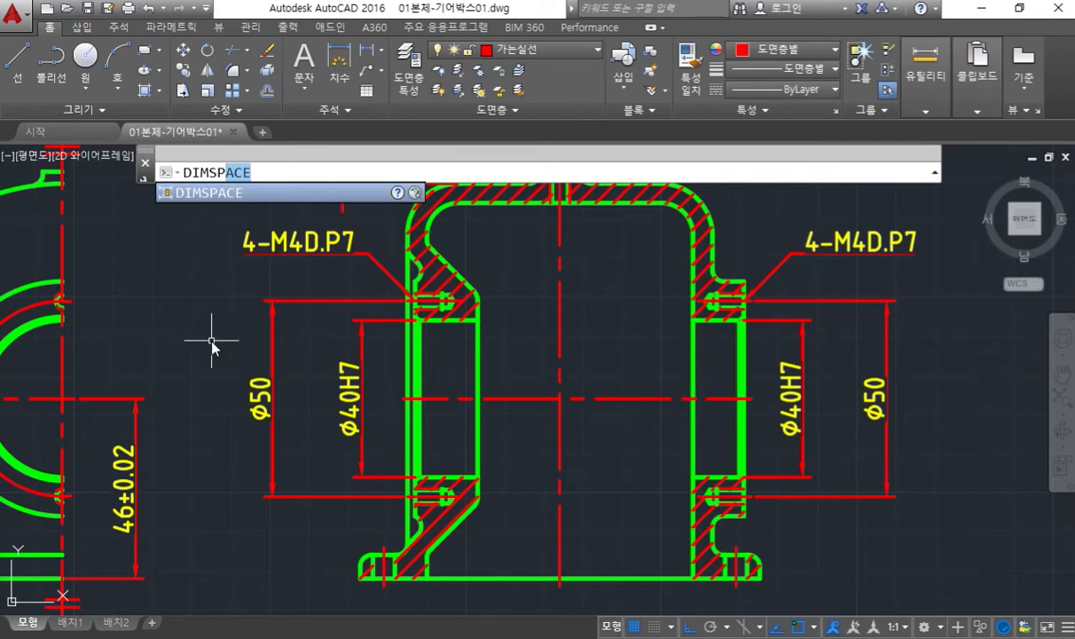
pyautogui.press('Return')
pyautogui.click(364, 357)
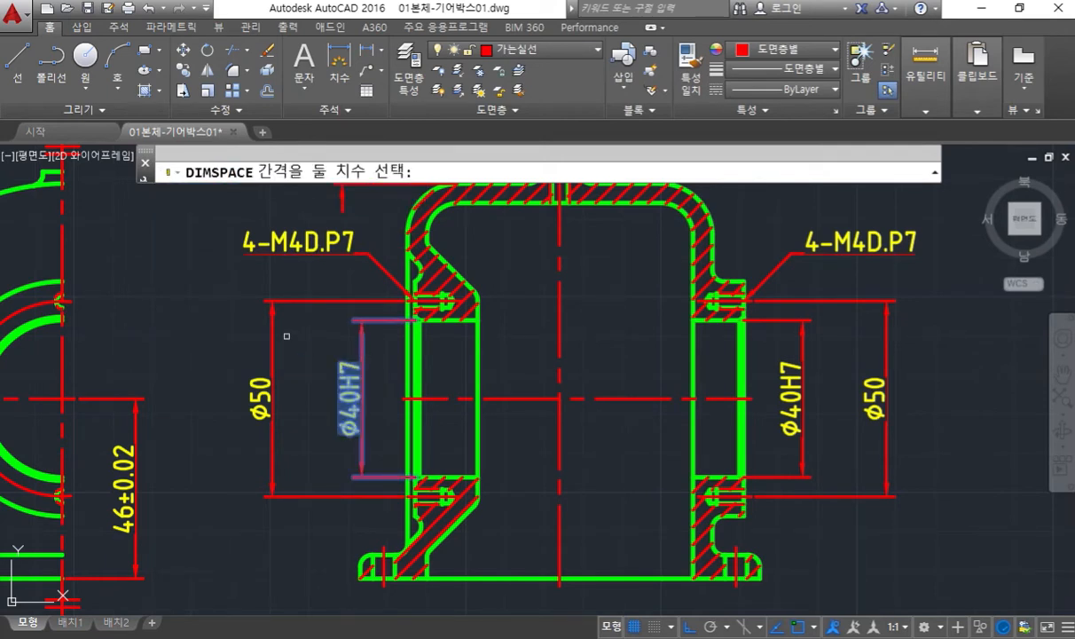
pyautogui.click(273, 341)
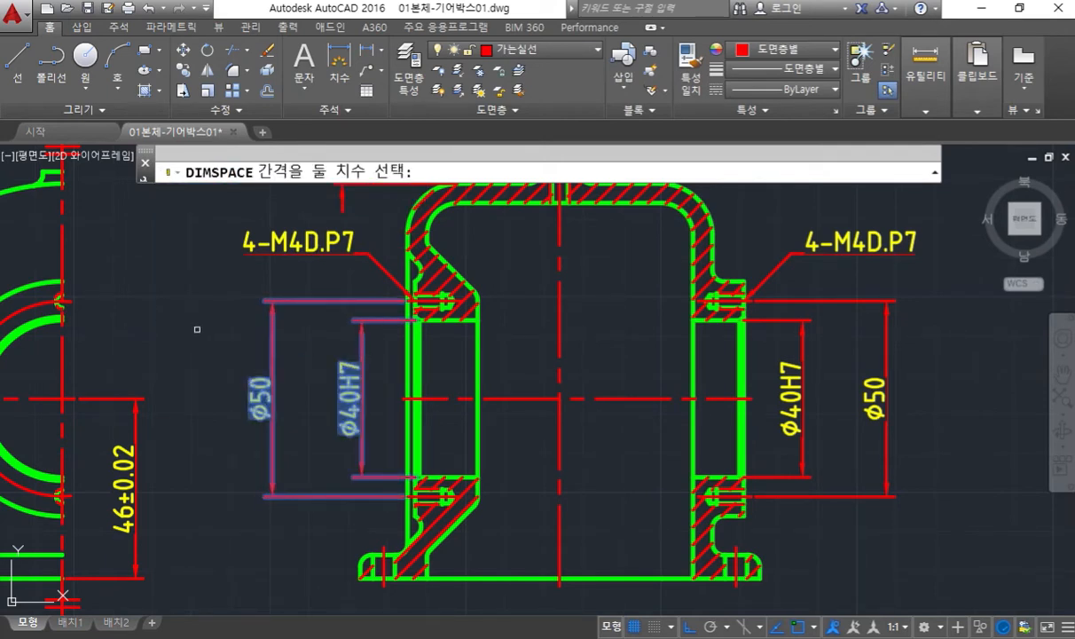
pyautogui.press('Return')
pyautogui.press('Return')
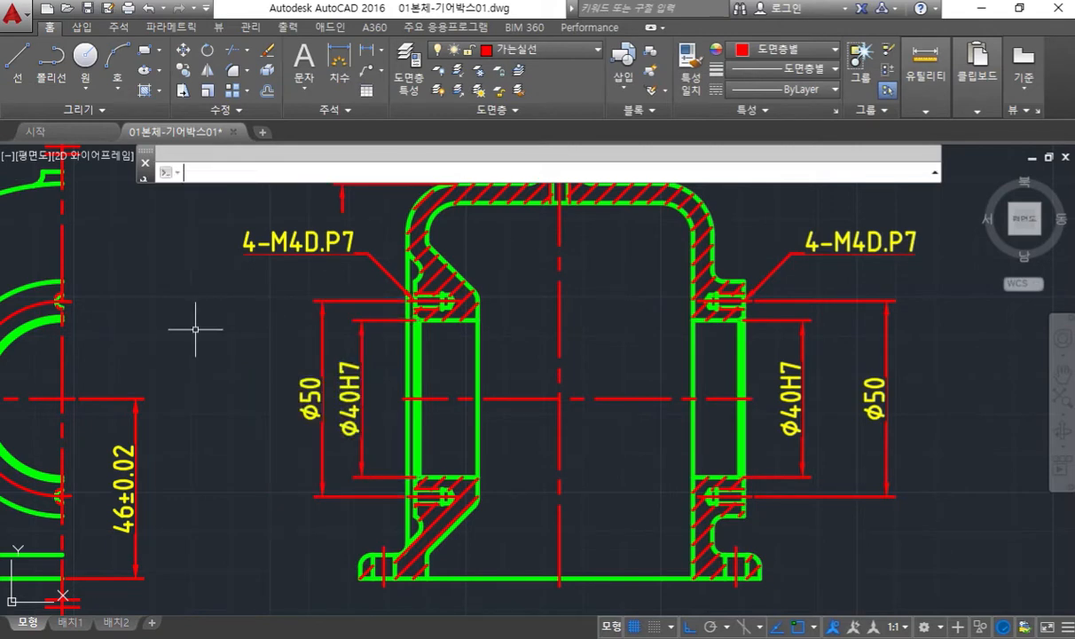
# - Apply automatic DIMSPACE spacing to the right Ø50 dimension, with the right Ø40H7 dimension as the base
pyautogui.press('Return')
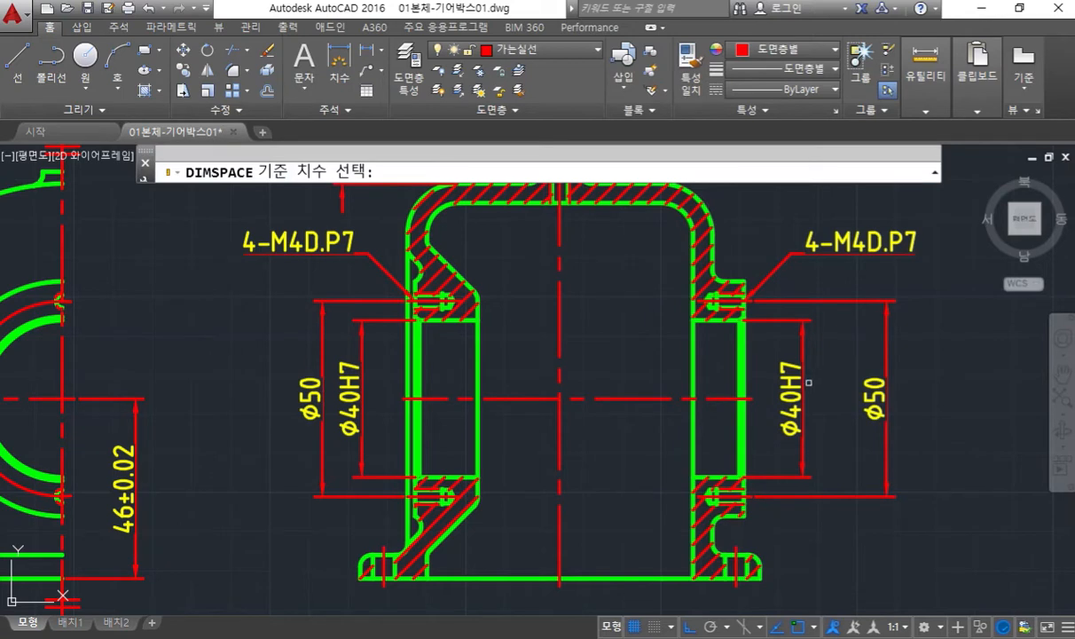
pyautogui.click(808, 383)
pyautogui.click(873, 399)
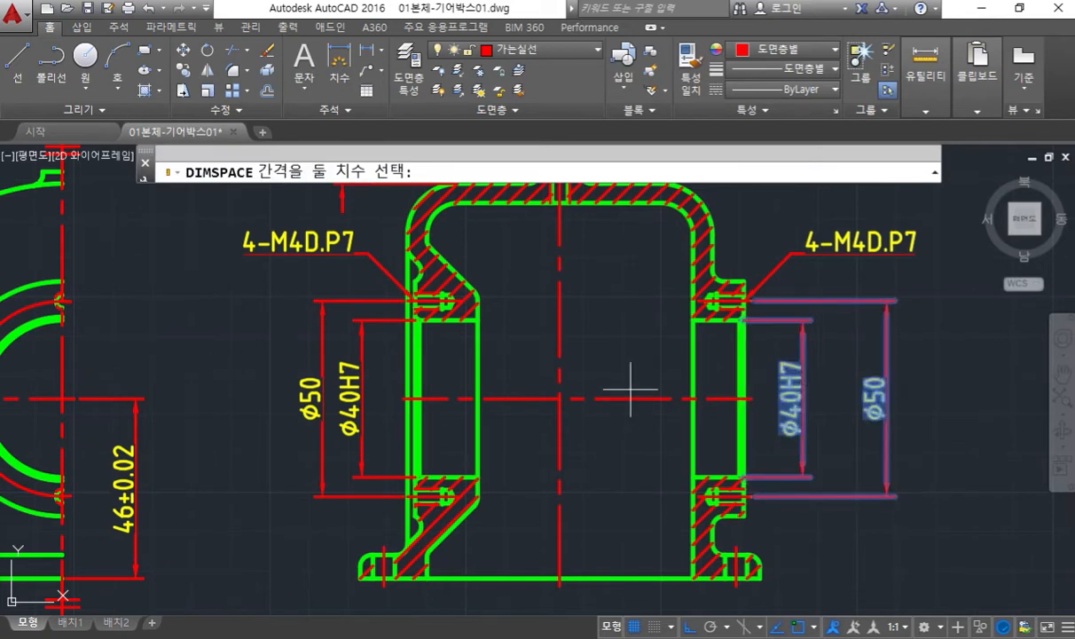
pyautogui.press('Return')
pyautogui.press('Return')
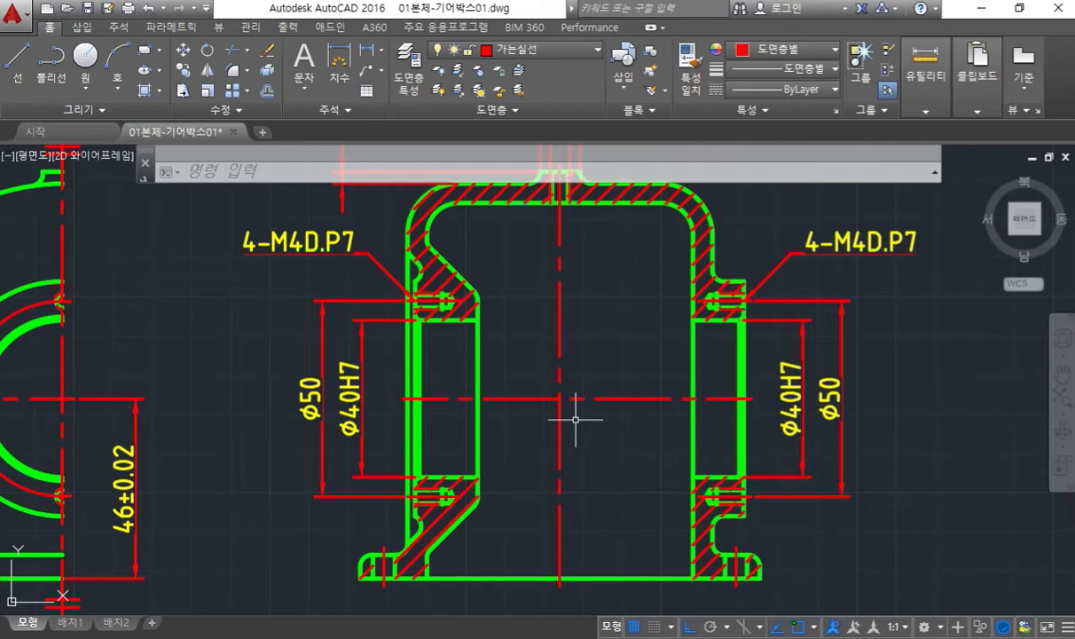
# - Sketch a vertical dimension across the left flange's outer diameter with the screen pen, outside the Ø50 dimension, and clear the marks
pyautogui.moveTo(313, 420)
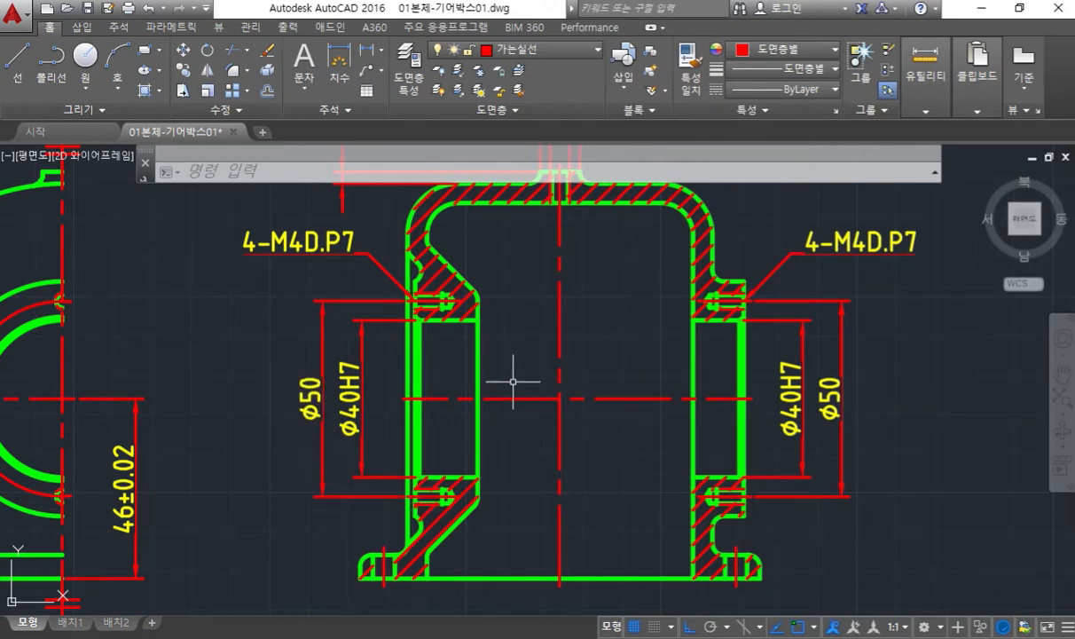
pyautogui.press('F12')
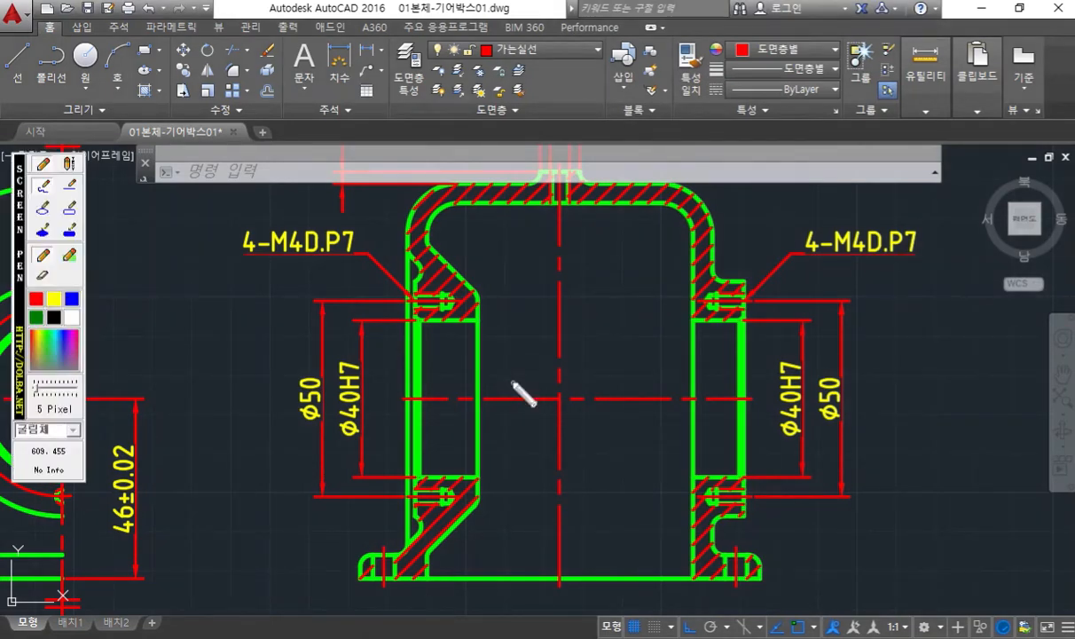
pyautogui.moveTo(417, 279); pyautogui.dragTo(260, 282)
pyautogui.moveTo(415, 517); pyautogui.dragTo(278, 518)
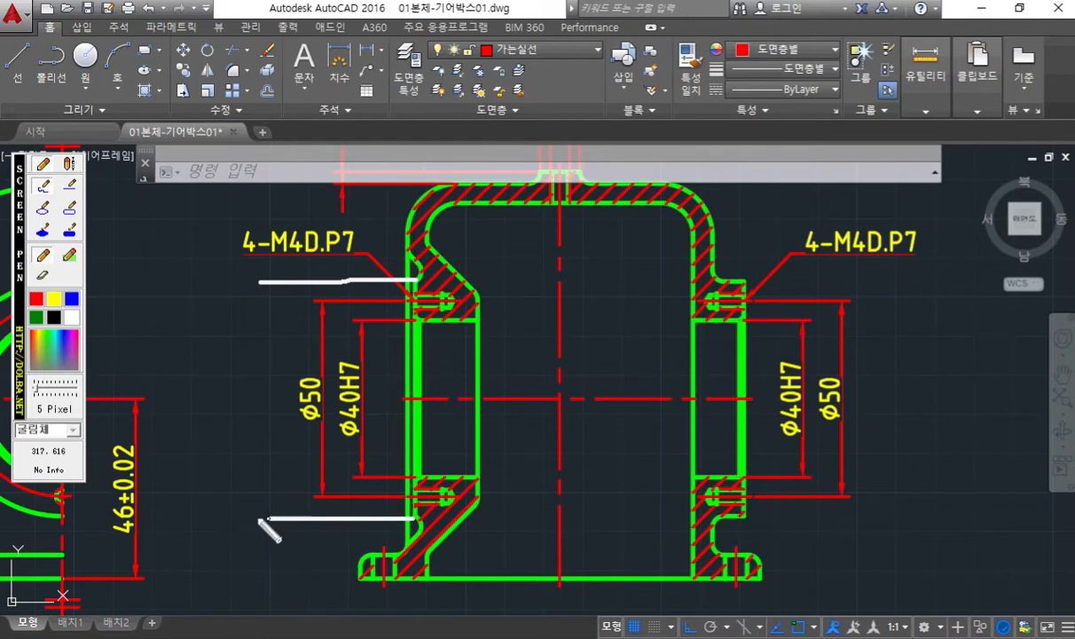
pyautogui.moveTo(262, 282)
pyautogui.mouseDown()
pyautogui.moveTo(260, 502)
pyautogui.moveTo(272, 513)
pyautogui.mouseUp()
pyautogui.moveTo(283, 486); pyautogui.dragTo(274, 511)
pyautogui.moveTo(250, 308)
pyautogui.mouseDown()
pyautogui.moveTo(266, 285)
pyautogui.moveTo(284, 319)
pyautogui.mouseUp()
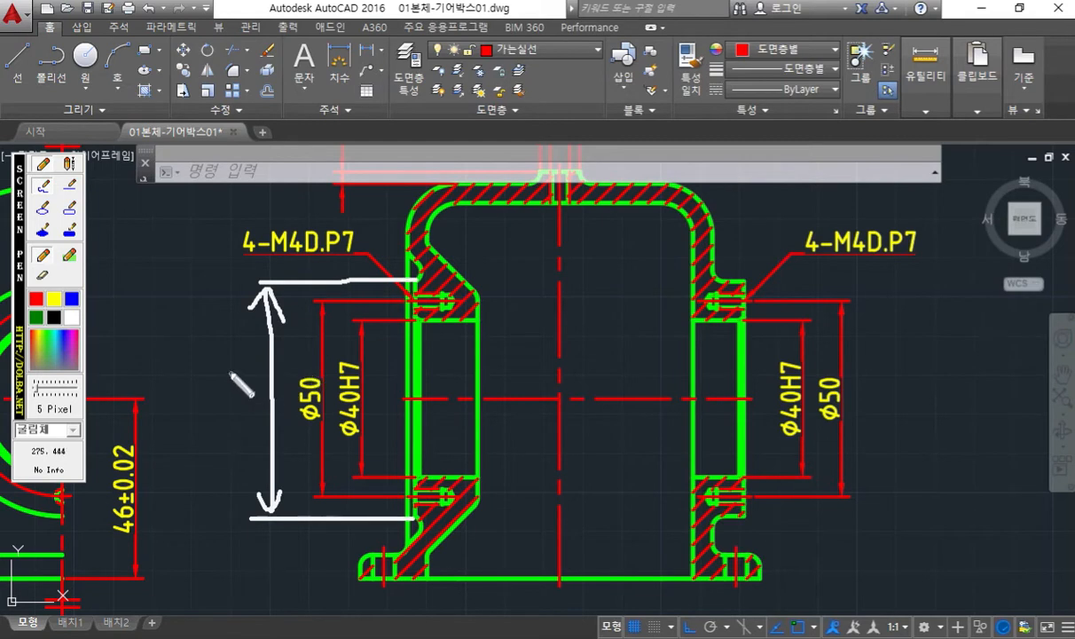
pyautogui.press('Escape')
# - Add a vertical linear dimension with the text Ø60 to the left flange's outer diameter, outside the Ø50 dimension
pyautogui.write('DIML')
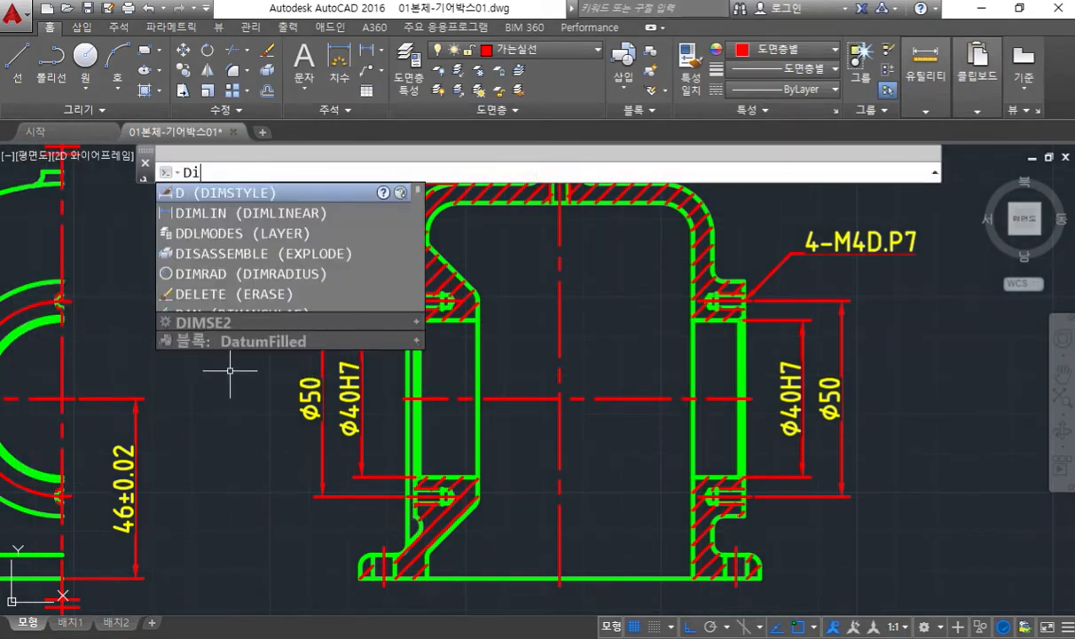
pyautogui.press('Return')
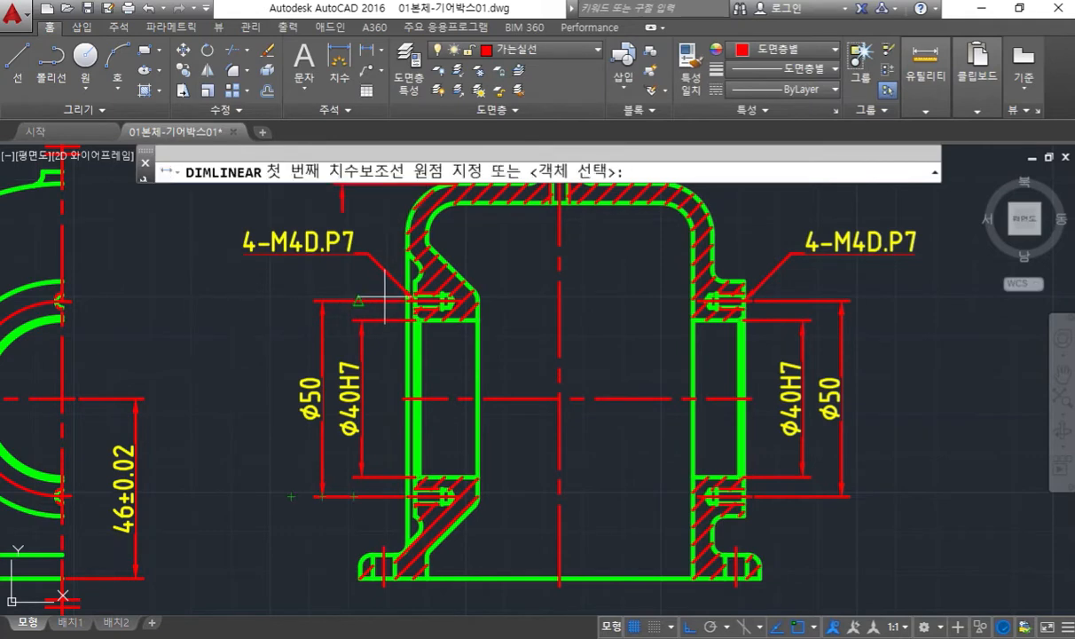
pyautogui.scroll(4, 392, 299)
pyautogui.click(452, 251)
pyautogui.scroll(-5, 429, 266)
pyautogui.moveTo(439, 470); pyautogui.dragTo(482, 413, button='middle')
pyautogui.scroll(5, 475, 461)
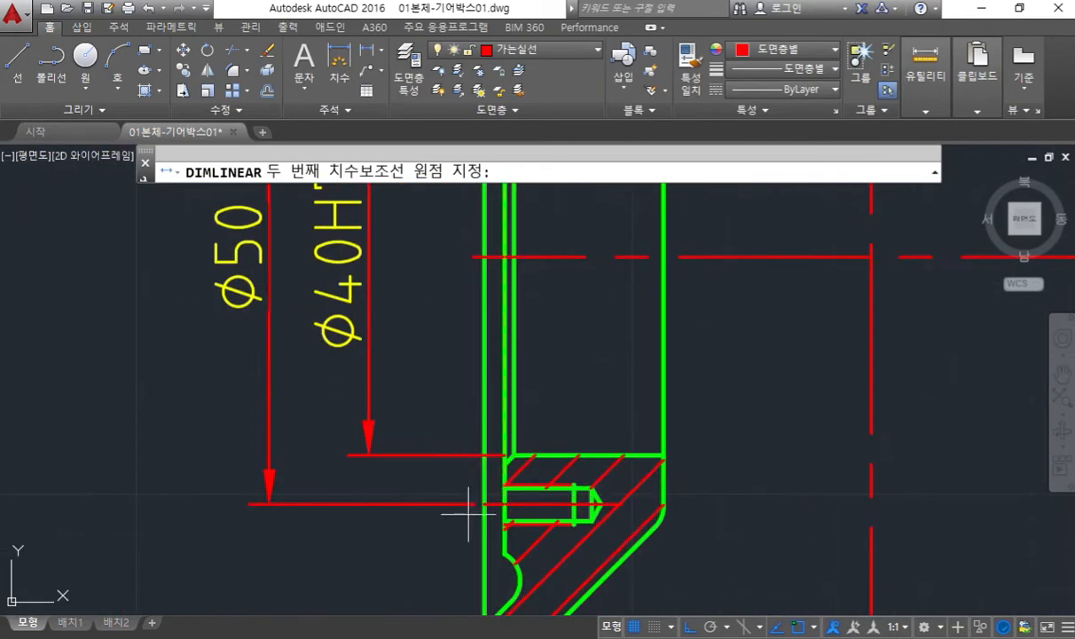
pyautogui.click(506, 555)
pyautogui.scroll(-4, 192, 427)
pyautogui.scroll(1, 239, 432)
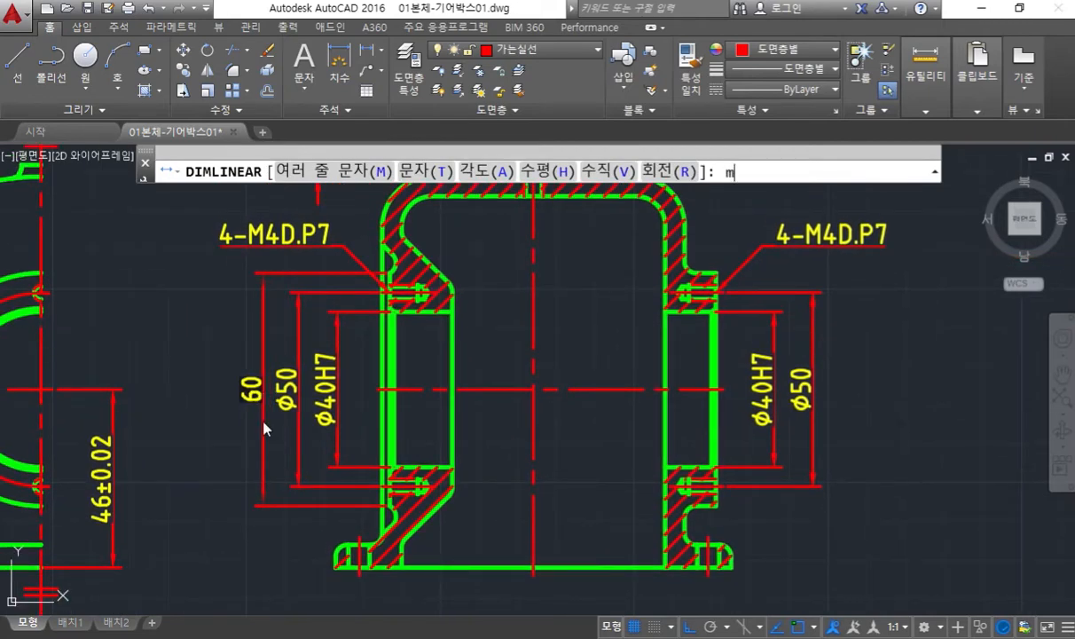
pyautogui.press('Return')
pyautogui.write('%%c')
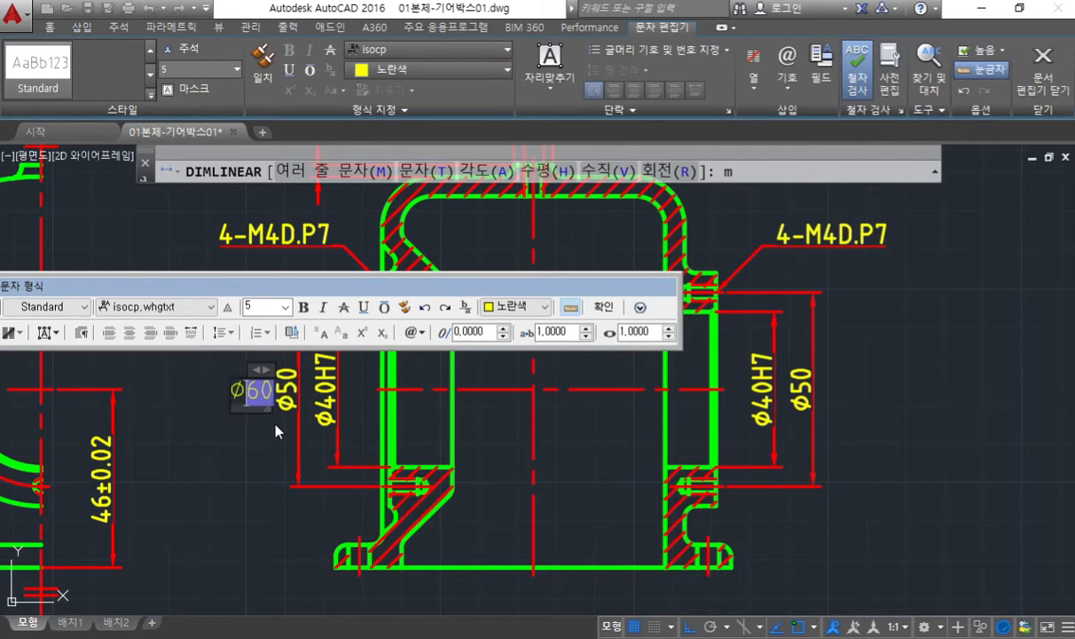
pyautogui.click(604, 306)
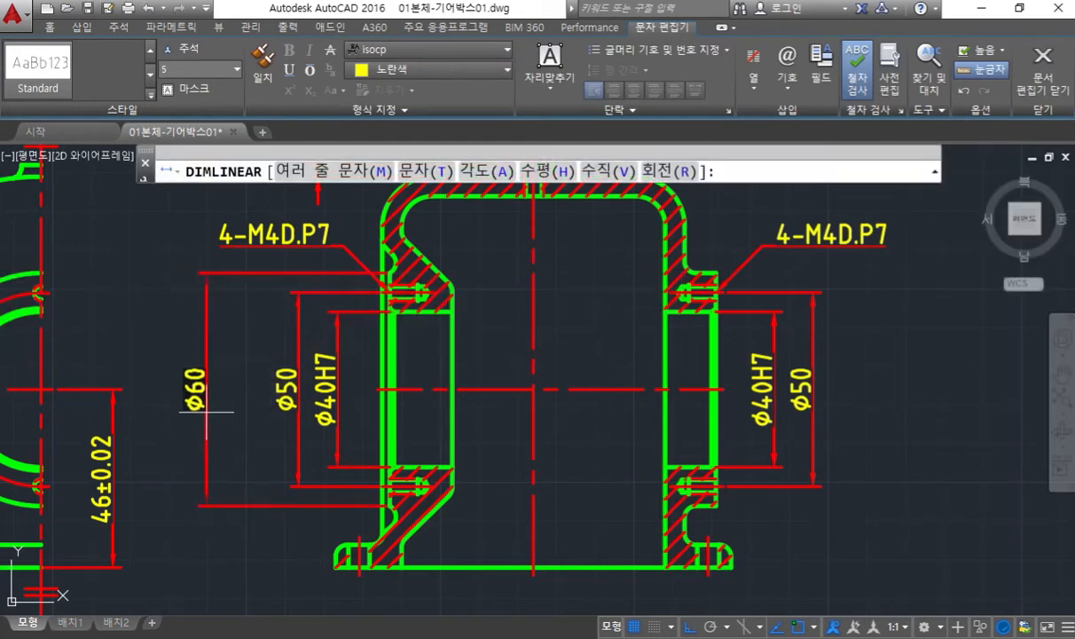
pyautogui.click(256, 410)
# - Add a vertical linear dimension with the text Ø60 to the right flange's outer diameter, outside the Ø50 dimension
pyautogui.moveTo(467, 449); pyautogui.dragTo(401, 469, button='middle')
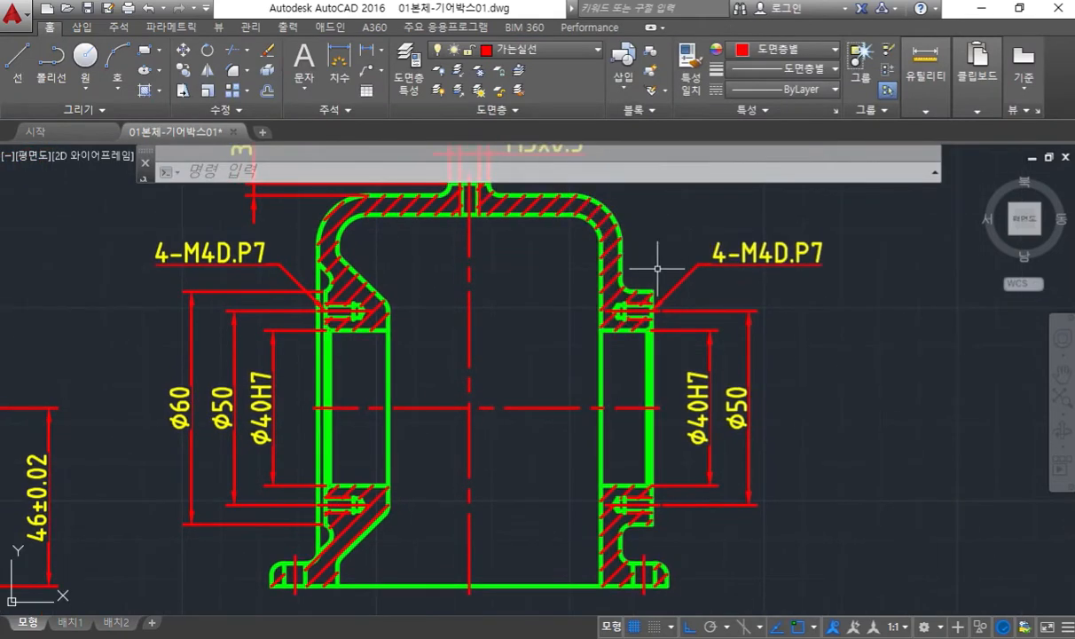
pyautogui.press('space')
pyautogui.click(620, 273)
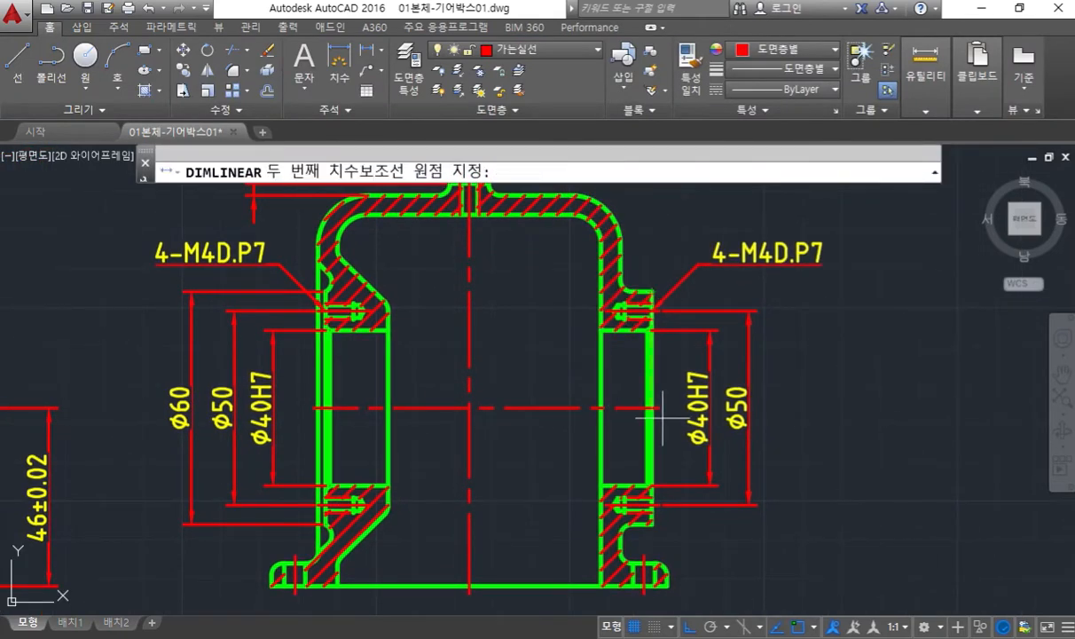
pyautogui.click(654, 524)
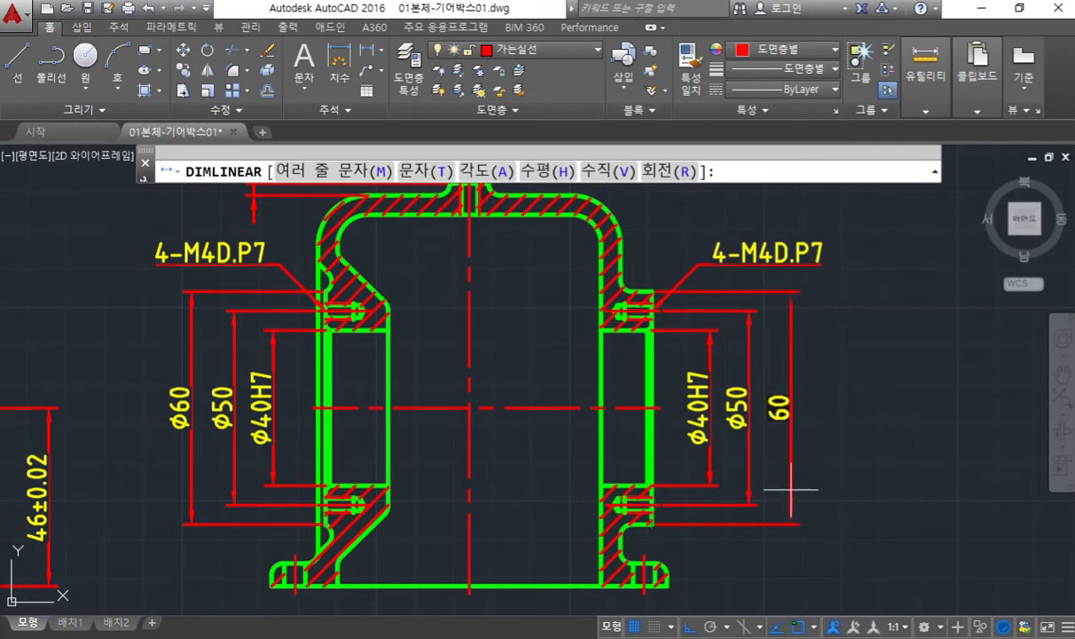
pyautogui.write('m')
pyautogui.press('Return')
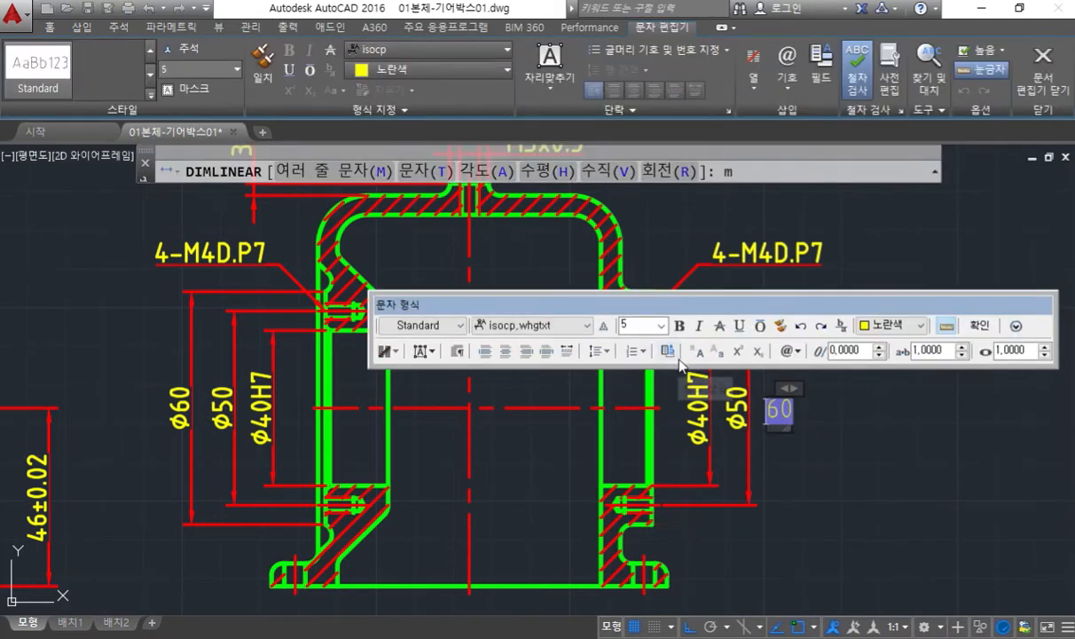
pyautogui.write('%%c')
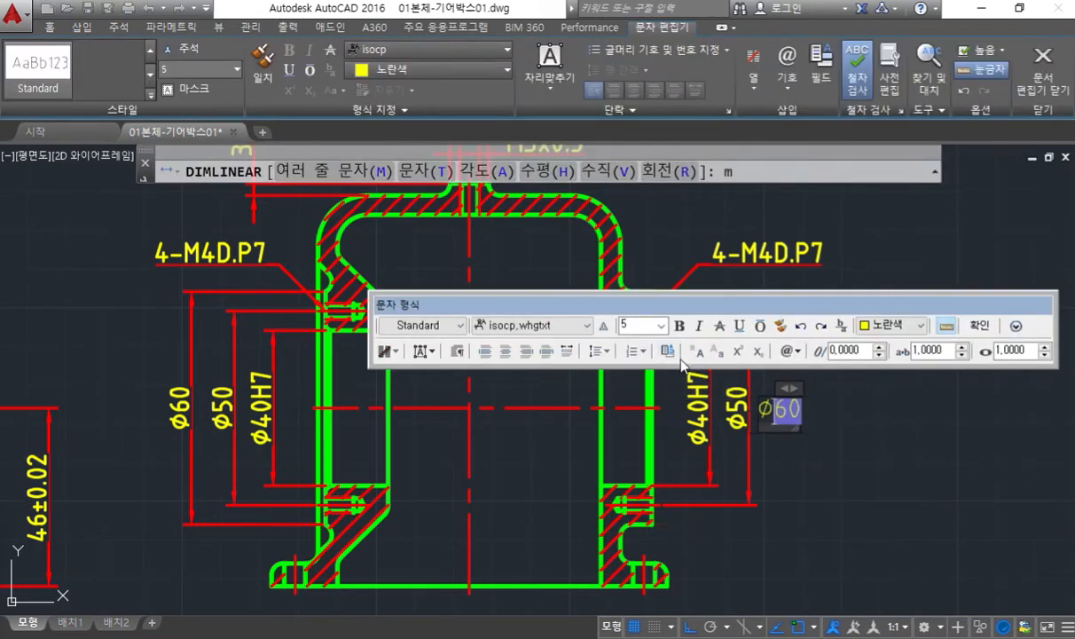
pyautogui.click(978, 325)
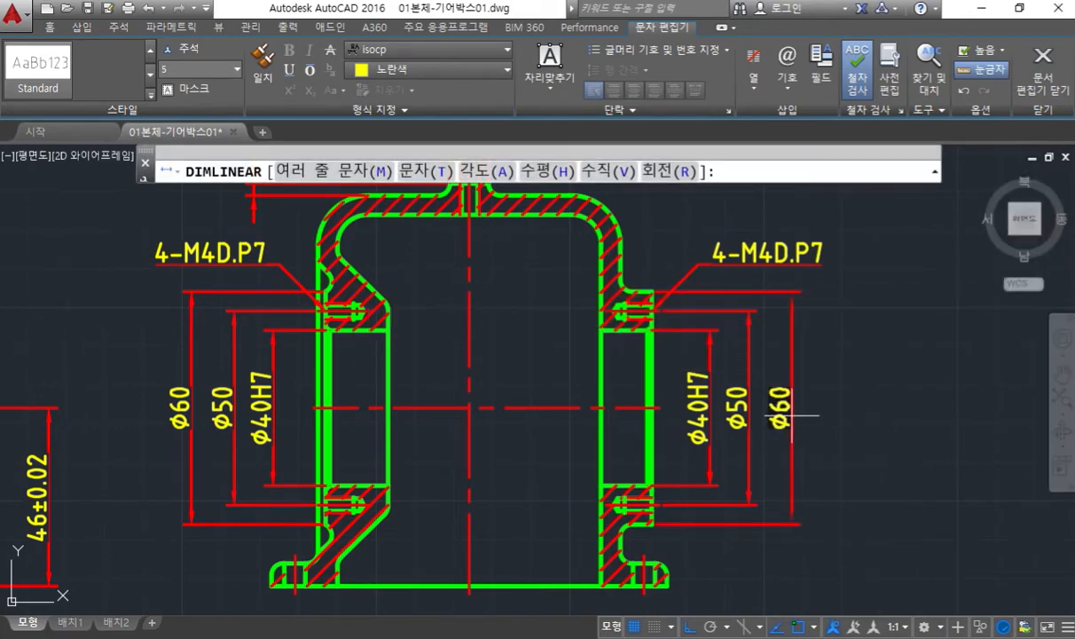
pyautogui.click(788, 415)
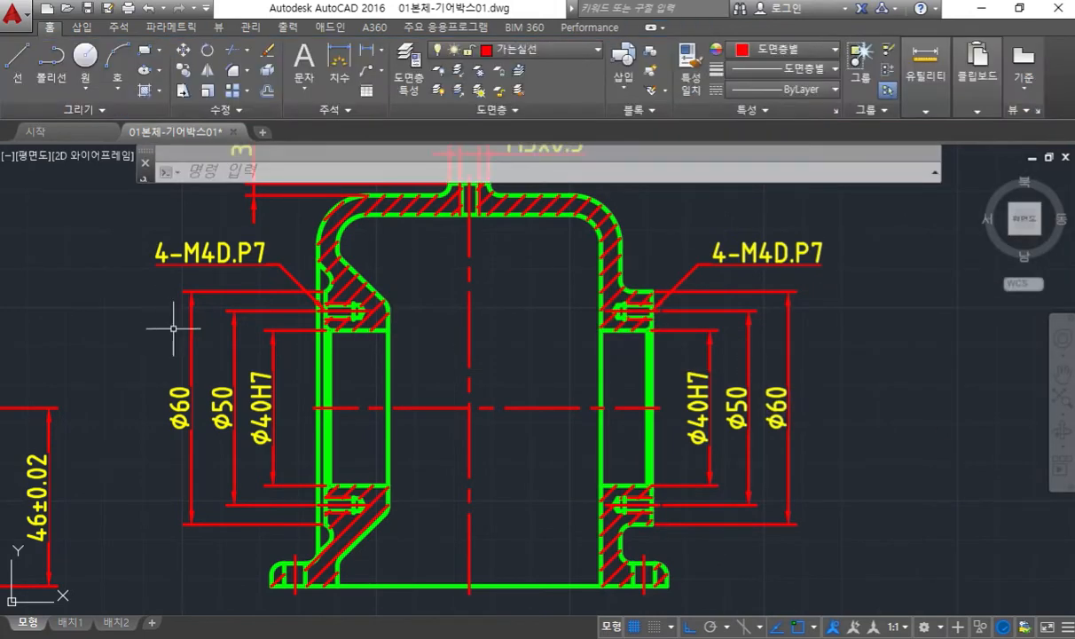
# - Mark the left flange's mounting face in the section view with a vertical screen pen line, and clear it
pyautogui.moveTo(173, 327); pyautogui.dragTo(223, 331, button='middle')
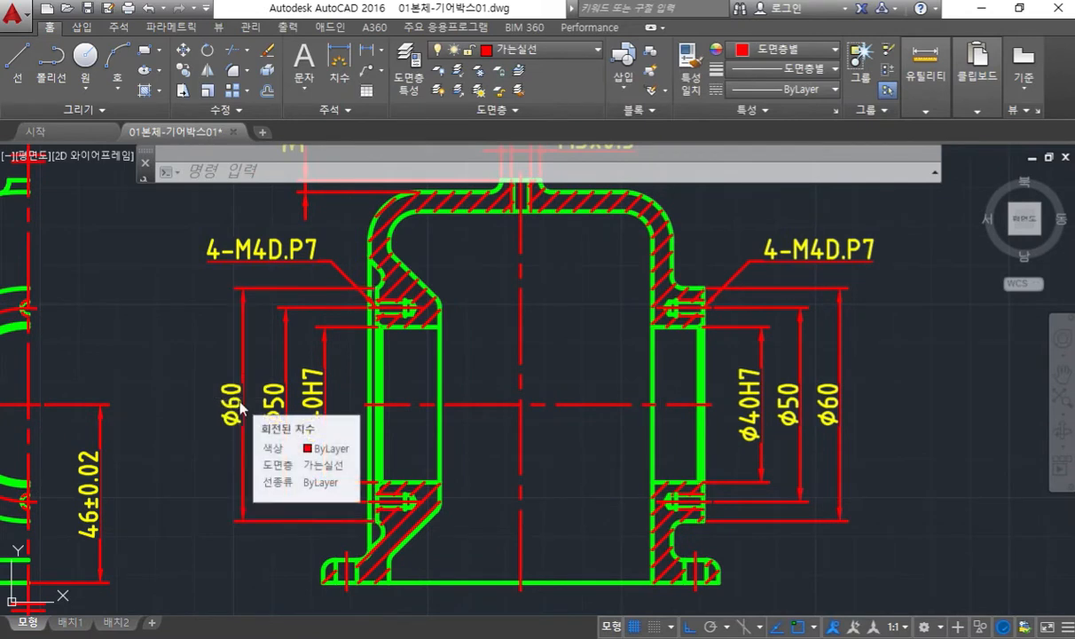
pyautogui.press('F12')
pyautogui.moveTo(376, 278); pyautogui.dragTo(376, 533)
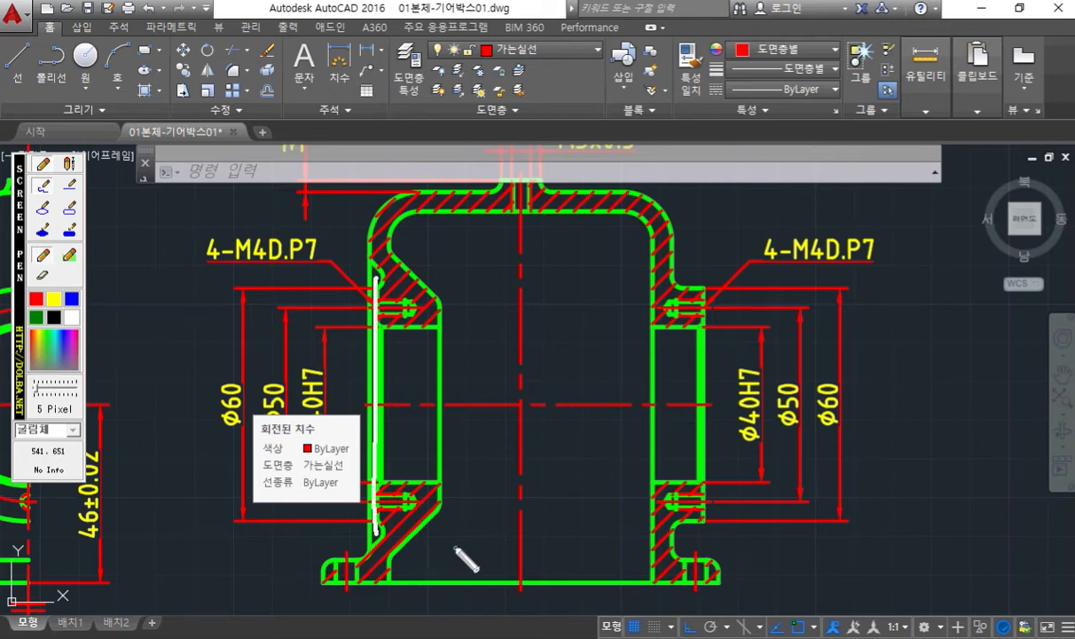
pyautogui.press('Escape')
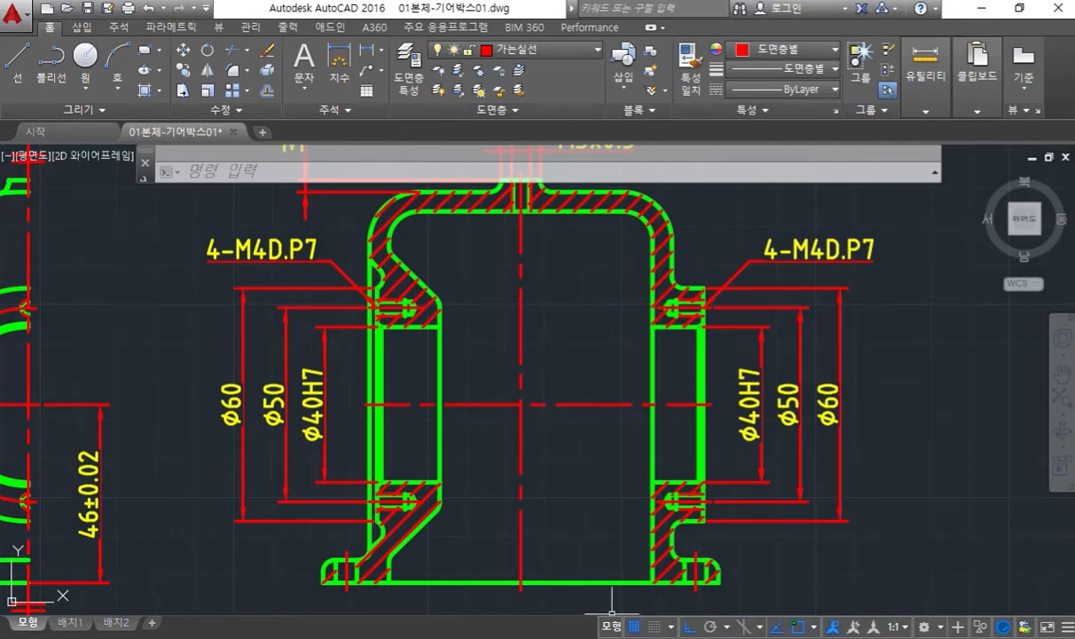
# - Switch to the assembly reference picture in Photos, trace the left cover, shaft and housing faces with the screen pen, and clear the marks
pyautogui.hotkey('alt', 'Tab')
pyautogui.moveTo(920, 289)
pyautogui.mouseDown()
pyautogui.moveTo(647, 446)
pyautogui.moveTo(606, 375)
pyautogui.mouseUp()
pyautogui.press('F12')
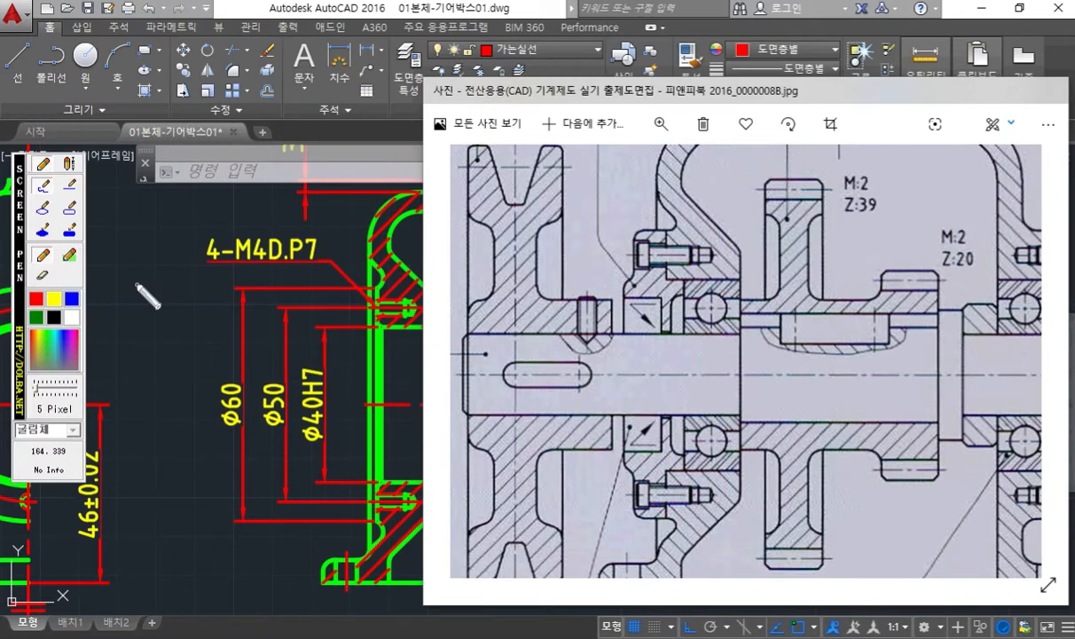
pyautogui.moveTo(676, 230)
pyautogui.mouseDown()
pyautogui.moveTo(655, 230)
pyautogui.moveTo(647, 380)
pyautogui.moveTo(651, 459)
pyautogui.moveTo(674, 521)
pyautogui.mouseUp()
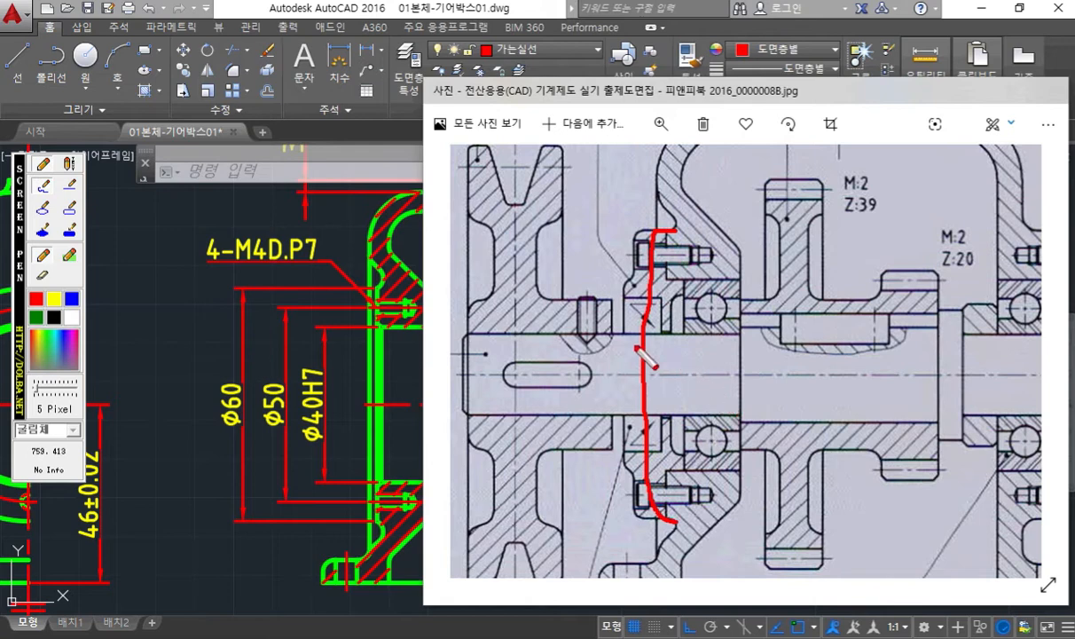
pyautogui.moveTo(590, 337); pyautogui.dragTo(836, 345)
pyautogui.moveTo(587, 409); pyautogui.dragTo(840, 406)
pyautogui.moveTo(658, 189); pyautogui.dragTo(658, 523)
pyautogui.moveTo(675, 241)
pyautogui.mouseDown()
pyautogui.moveTo(651, 371)
pyautogui.moveTo(681, 517)
pyautogui.mouseUp()
pyautogui.press('Escape')
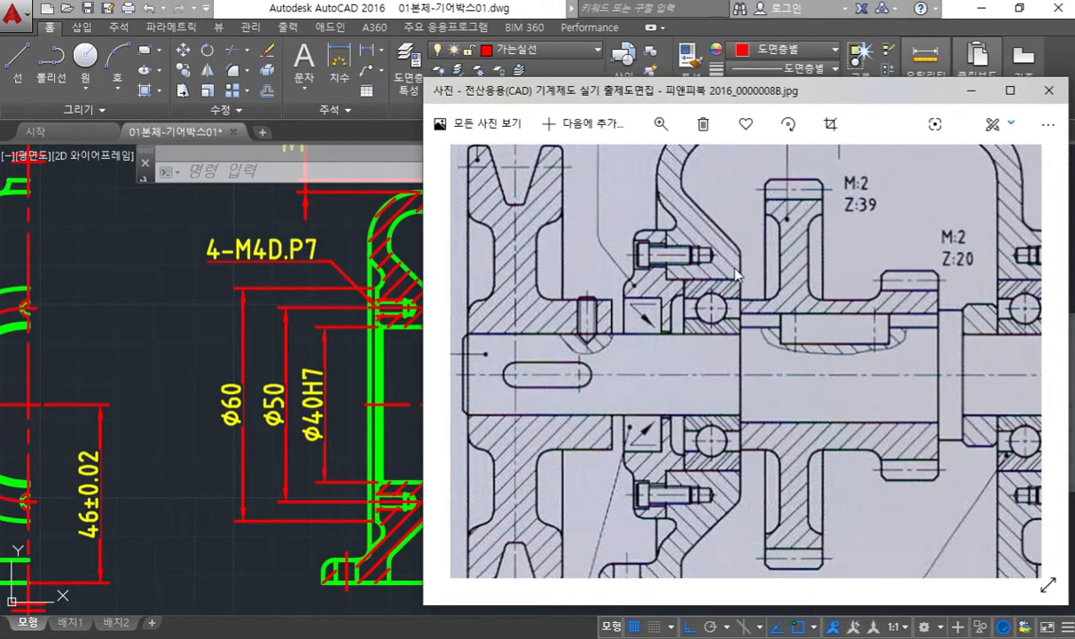
# - Mark the left cover's seating face, the housing's outer wall line and their overlap at the upper bolt with the screen pen, and clear the marks
pyautogui.press('F12')
pyautogui.moveTo(666, 226); pyautogui.dragTo(667, 521)
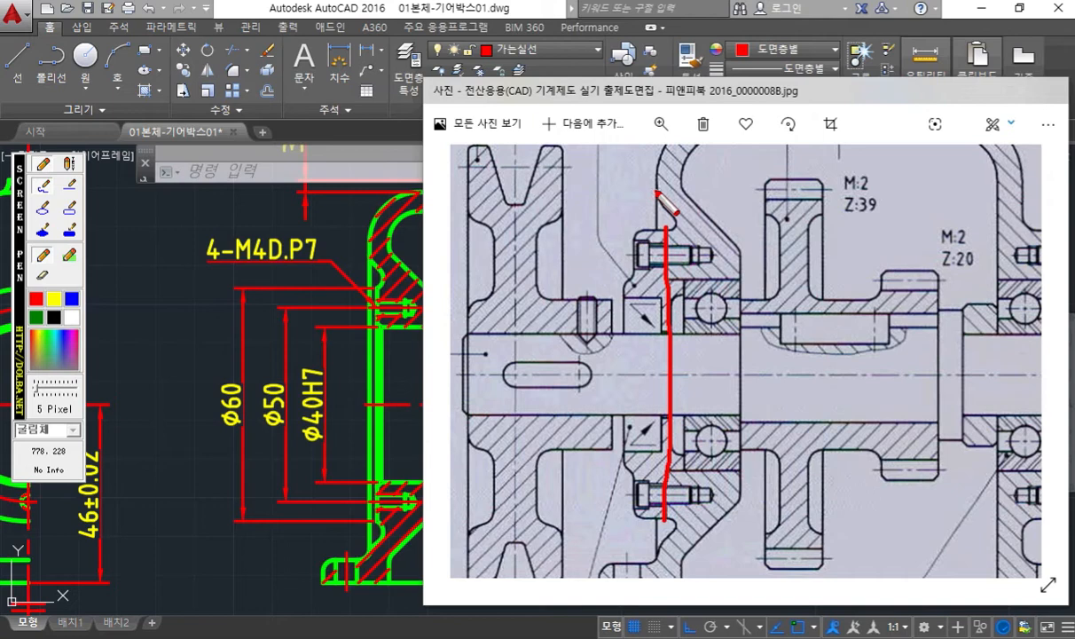
pyautogui.moveTo(656, 192); pyautogui.dragTo(657, 288)
pyautogui.moveTo(638, 250)
pyautogui.mouseDown()
pyautogui.moveTo(685, 248)
pyautogui.moveTo(685, 259)
pyautogui.moveTo(651, 243)
pyautogui.moveTo(644, 271)
pyautogui.mouseUp()
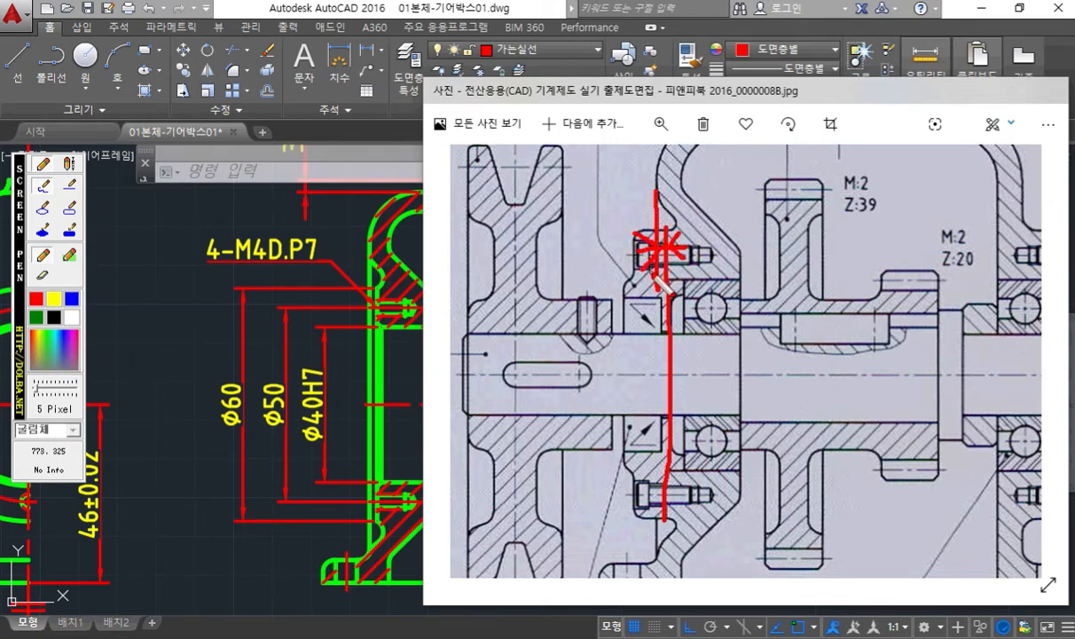
pyautogui.press('Escape')
# - Switch back to AutoCAD and examine the recessed flange face and groove below the left bore's lower tapped hole
pyautogui.click(173, 357)
pyautogui.moveTo(461, 433); pyautogui.dragTo(521, 393, button='middle')
pyautogui.scroll(4, 497, 435)
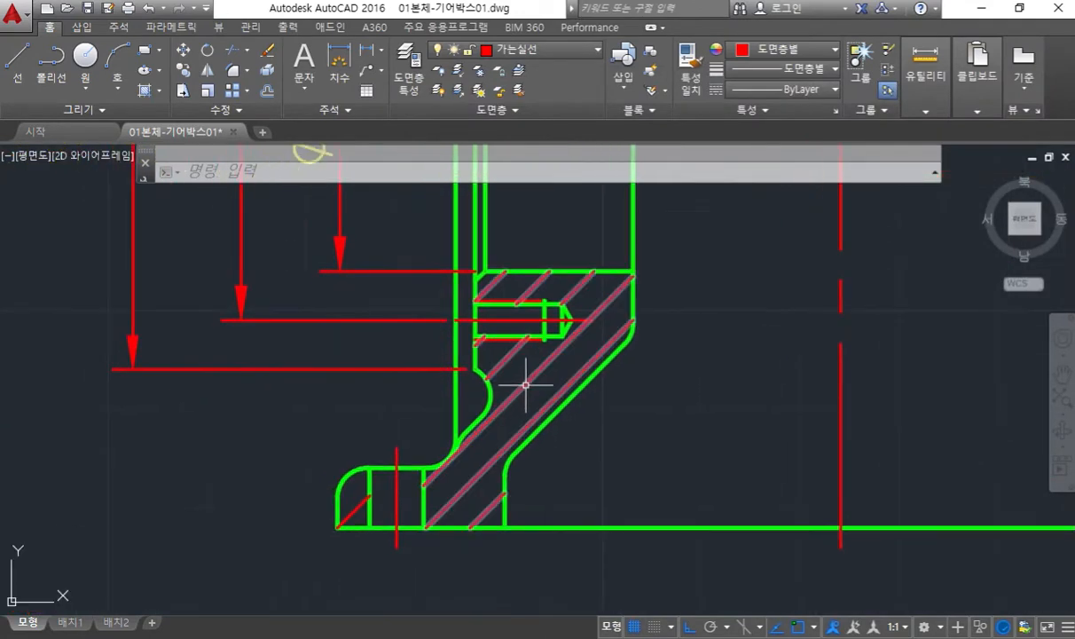
pyautogui.press('F12')
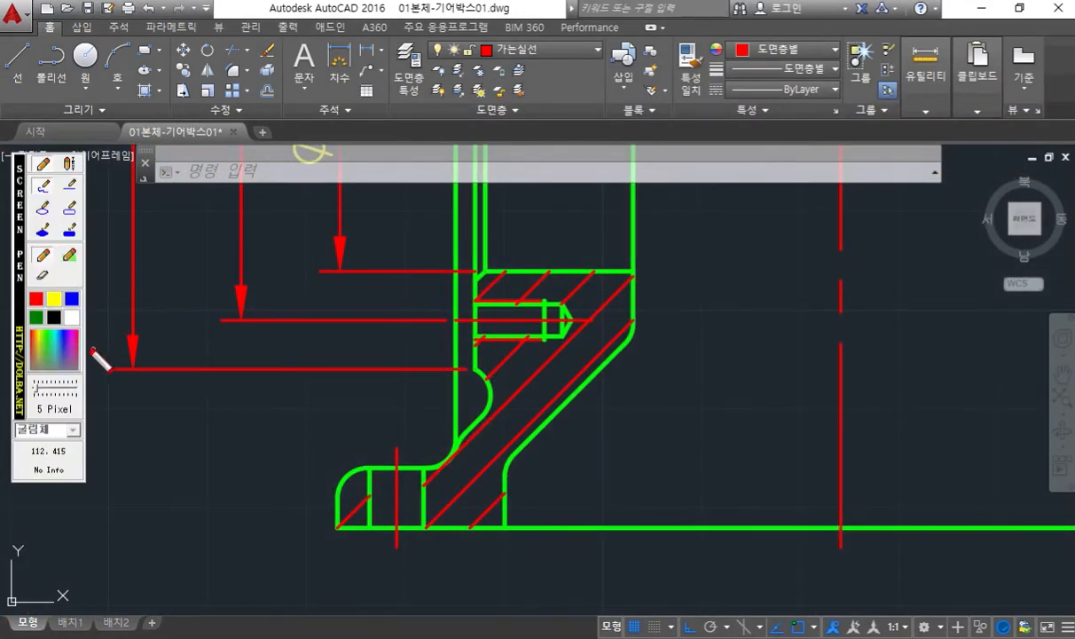
pyautogui.press('Escape')
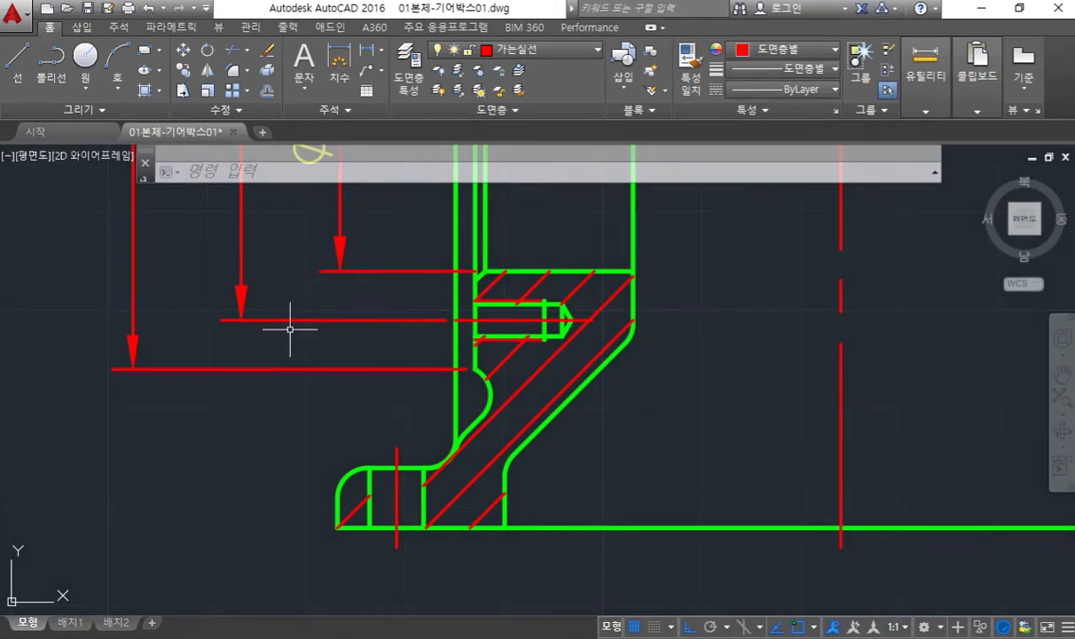
# - Add a linear dimension for the offset between the housing's left outer face and the recessed flange face, placed below the base
pyautogui.write('DIMLINEAR')
pyautogui.press('Return')
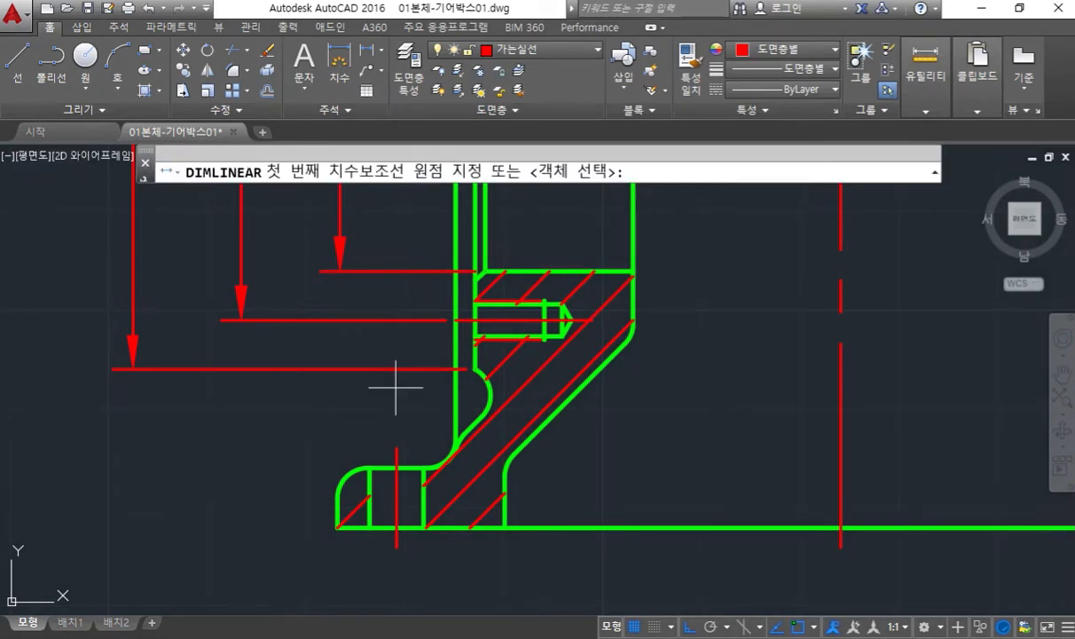
pyautogui.click(450, 400)
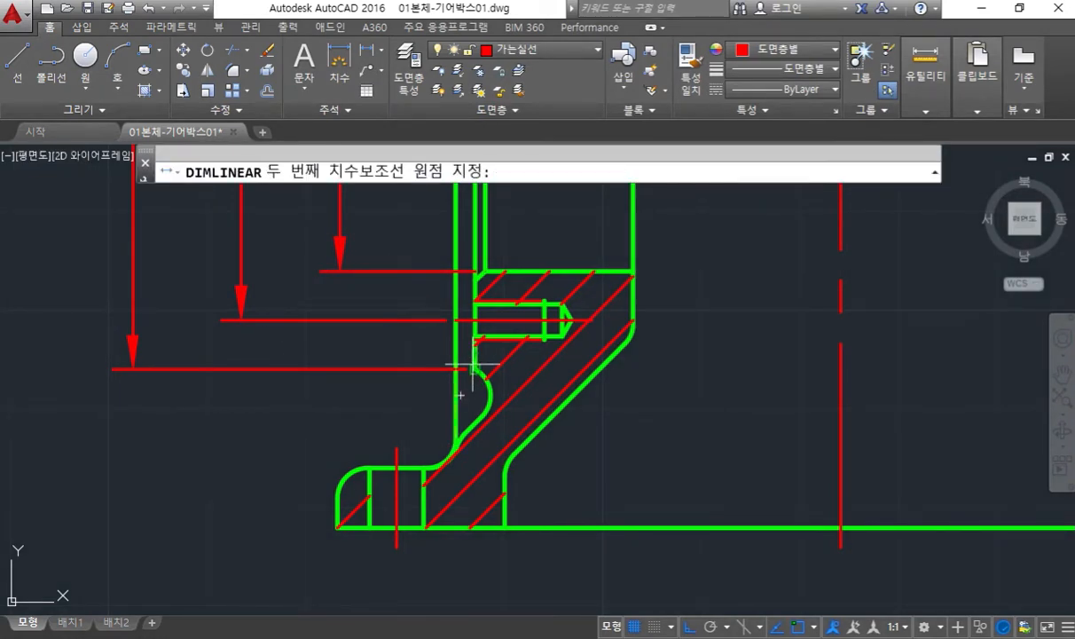
pyautogui.click(450, 342)
pyautogui.moveTo(463, 588); pyautogui.dragTo(454, 472, button='middle')
pyautogui.scroll(-2, 463, 529)
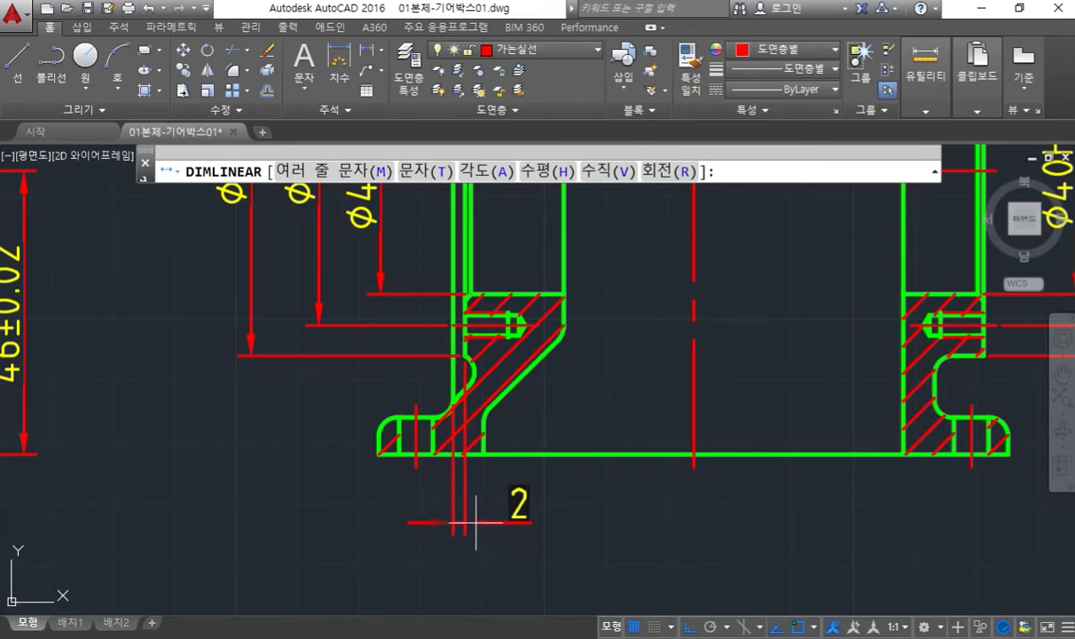
pyautogui.click(476, 523)
# - Mark the right flange's end face and its projection from the housing wall with the screen pen, and clear the marks
pyautogui.scroll(-3, 603, 400)
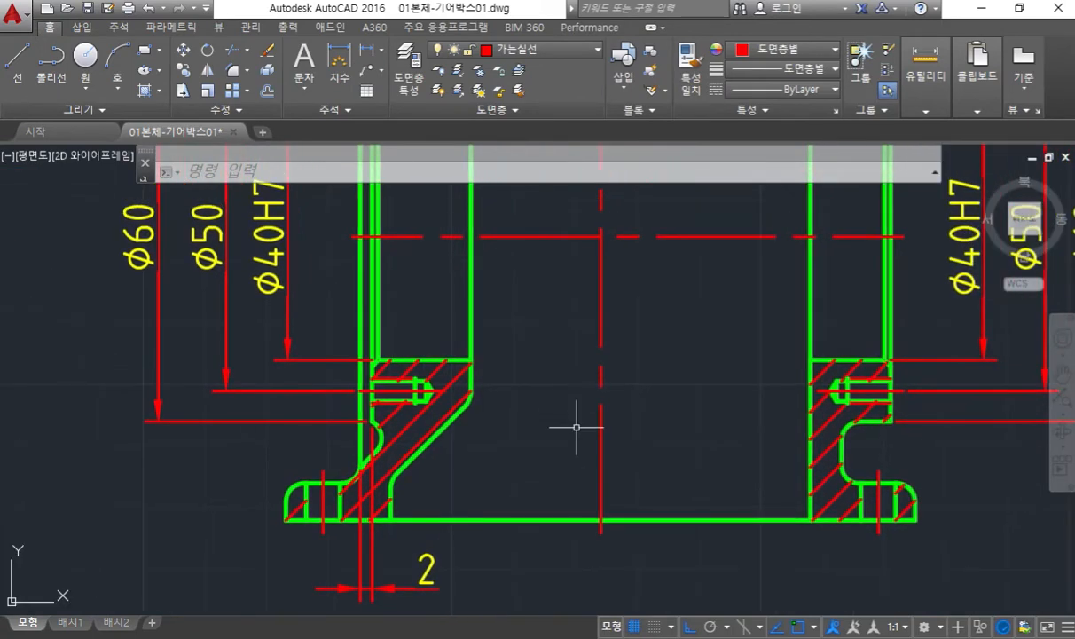
pyautogui.moveTo(614, 373); pyautogui.dragTo(556, 409, button='middle')
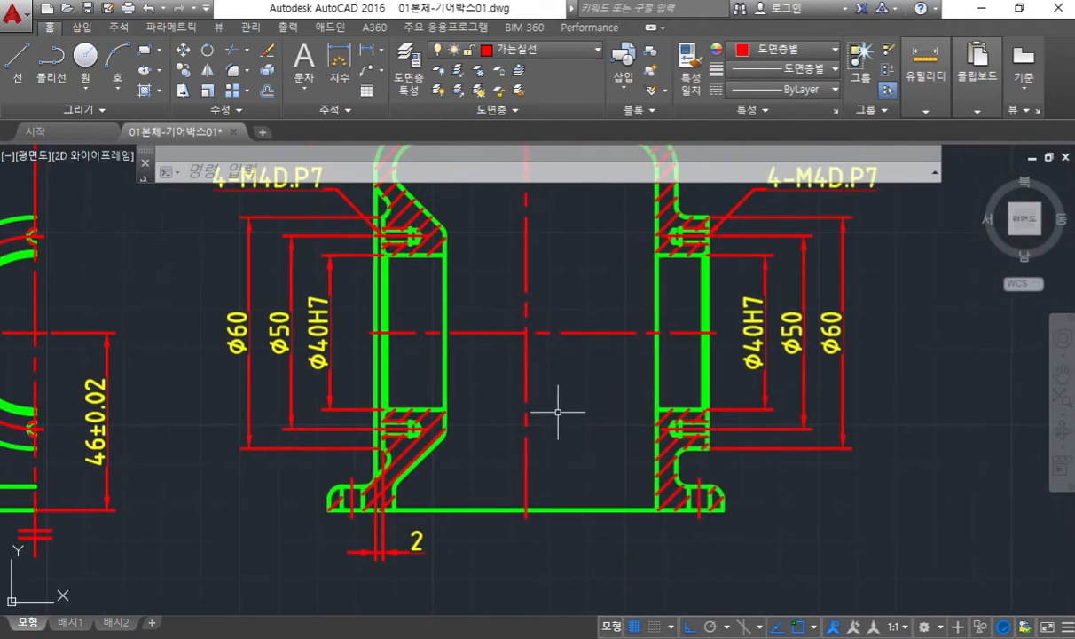
pyautogui.hotkey('ctrl', '2')
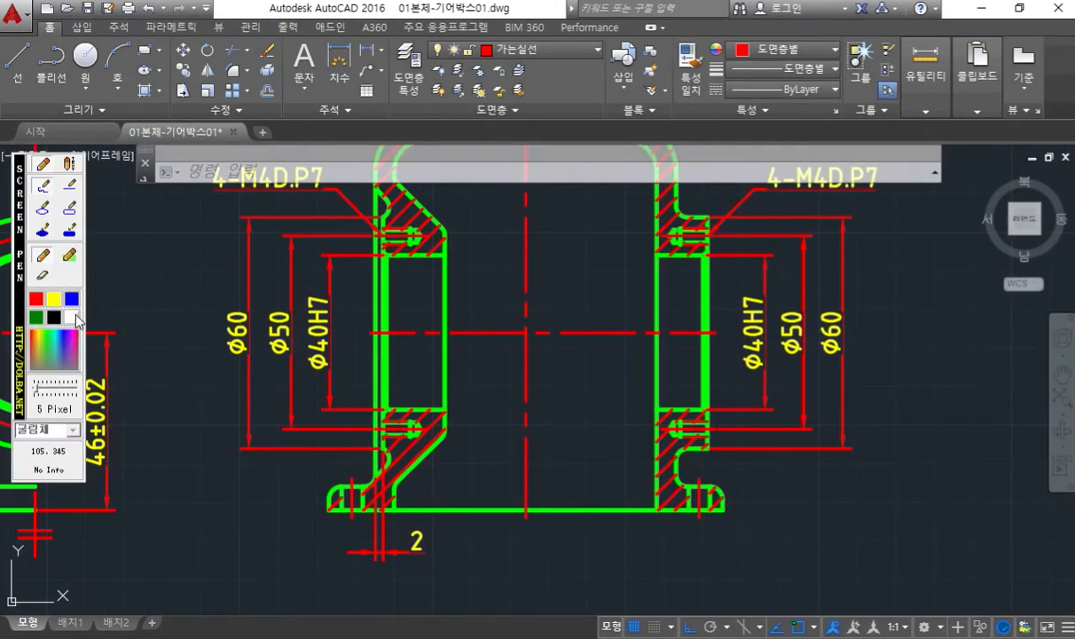
pyautogui.moveTo(710, 211); pyautogui.dragTo(714, 450)
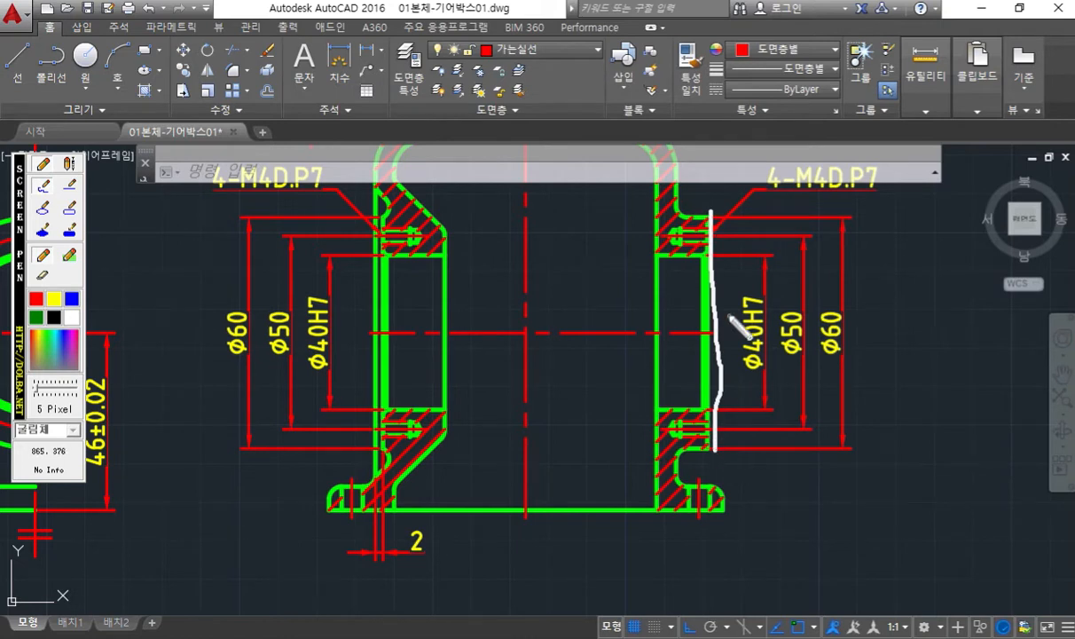
pyautogui.moveTo(683, 187)
pyautogui.mouseDown()
pyautogui.moveTo(724, 184)
pyautogui.moveTo(714, 193)
pyautogui.mouseUp()
pyautogui.moveTo(717, 149); pyautogui.dragTo(712, 237)
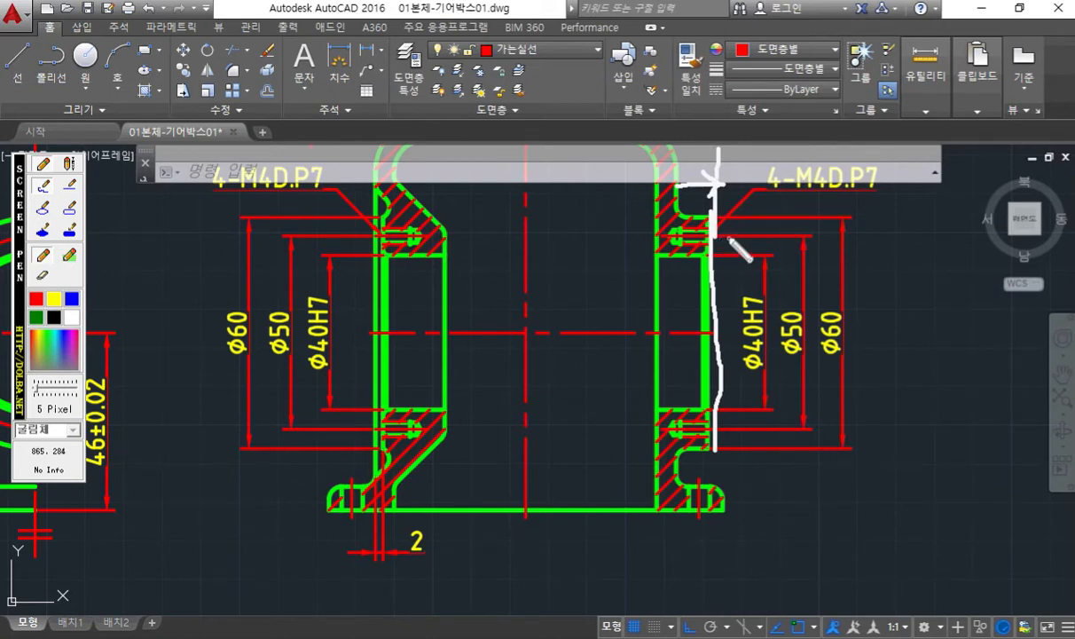
pyautogui.press('Escape')
# - Add a linear dimension for the right flange's projection from the housing's outer wall, placed above the upper 4-M4D.P7 note
pyautogui.moveTo(712, 245); pyautogui.dragTo(692, 288, button='middle')
pyautogui.click(339, 60)
pyautogui.click(688, 260)
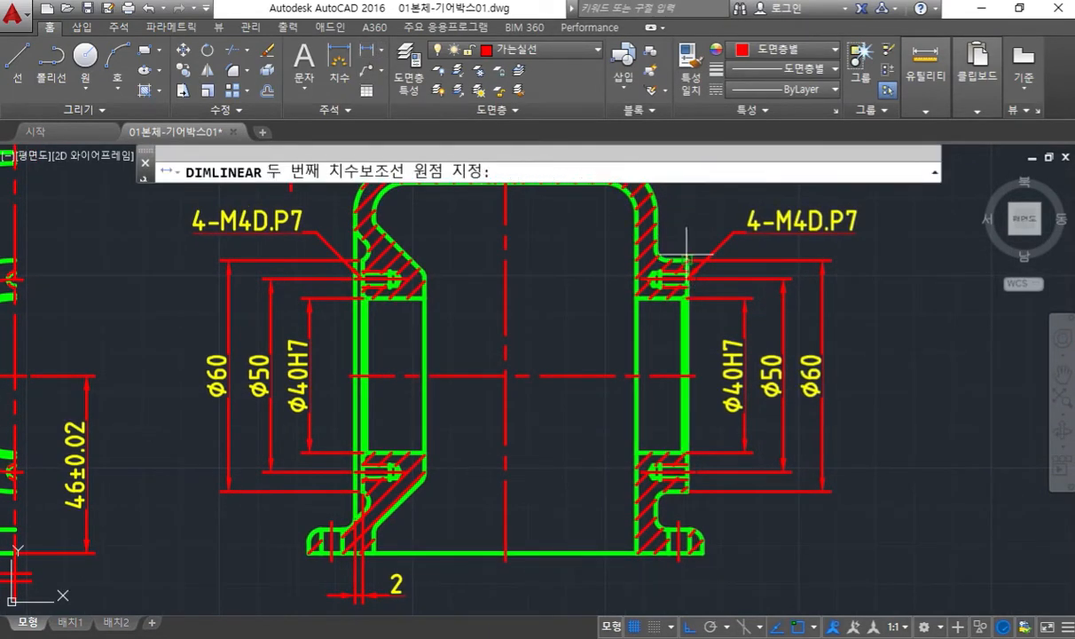
pyautogui.click(657, 212)
pyautogui.moveTo(606, 213); pyautogui.dragTo(606, 277, button='middle')
pyautogui.click(680, 213)
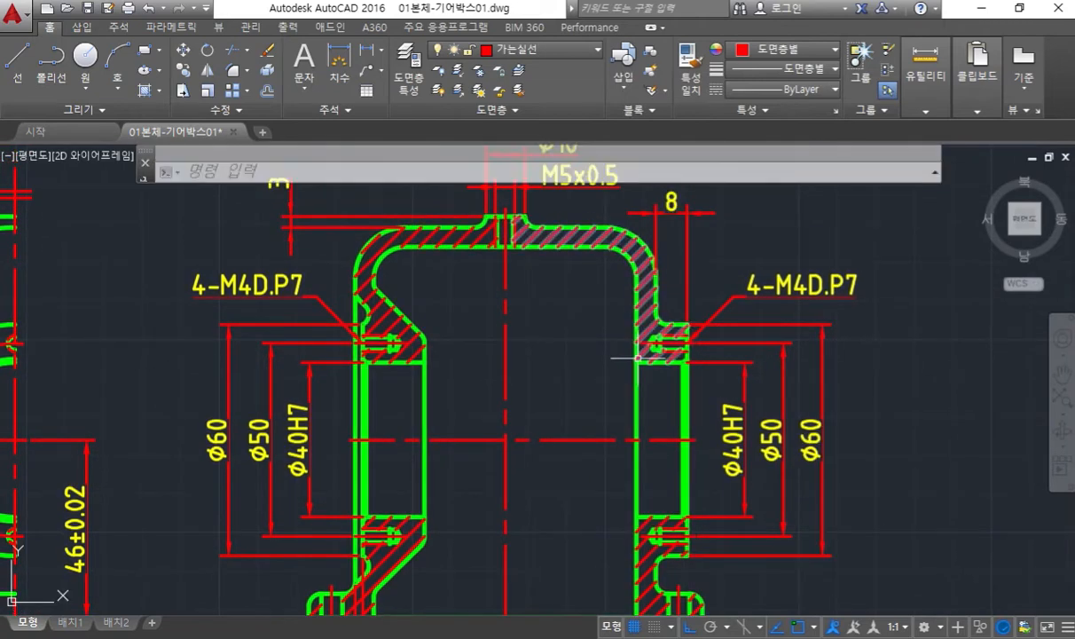
# - Label the 2 and 8 dimensions as 위치 and the circled Ø60 dimensions as 크기 with the screen pen, and clear the marks
pyautogui.scroll(-2, 677, 336)
pyautogui.moveTo(676, 335); pyautogui.dragTo(661, 341, button='middle')
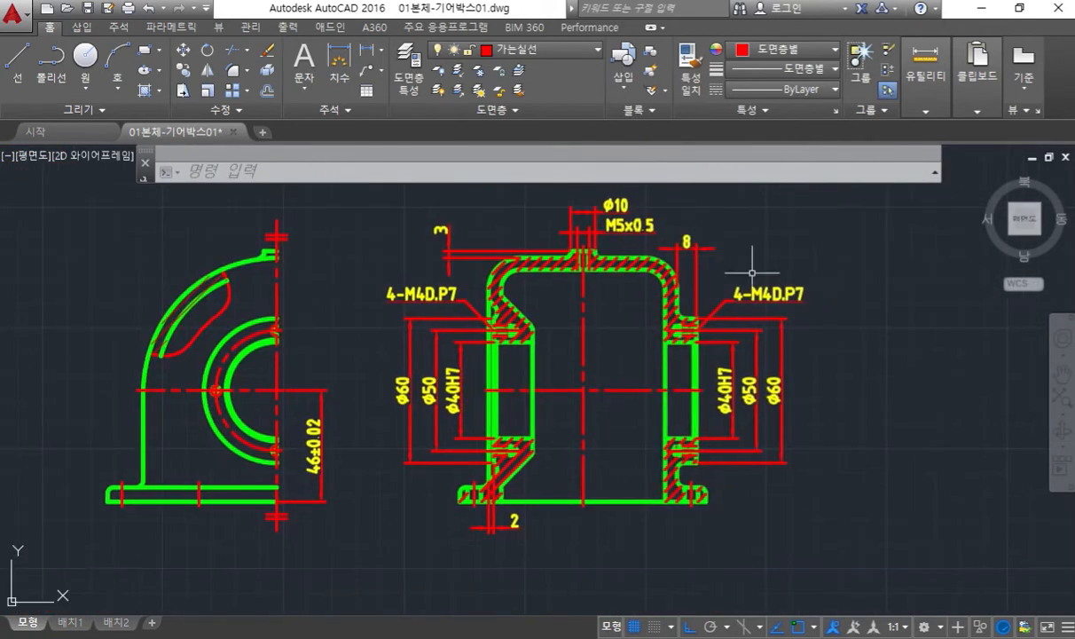
pyautogui.press('F9')
pyautogui.moveTo(680, 220)
pyautogui.mouseDown()
pyautogui.moveTo(677, 253)
pyautogui.moveTo(691, 216)
pyautogui.mouseUp()
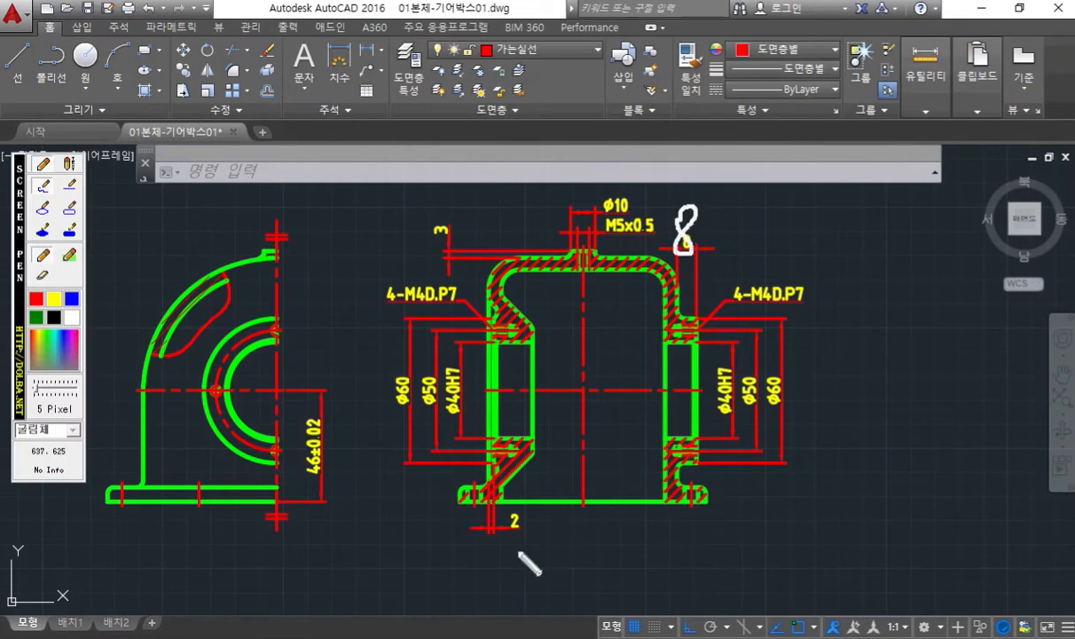
pyautogui.moveTo(508, 523); pyautogui.dragTo(538, 554)
pyautogui.moveTo(389, 386)
pyautogui.mouseDown()
pyautogui.moveTo(388, 367)
pyautogui.moveTo(405, 419)
pyautogui.mouseUp()
pyautogui.moveTo(771, 368)
pyautogui.mouseDown()
pyautogui.moveTo(795, 389)
pyautogui.moveTo(781, 417)
pyautogui.mouseUp()
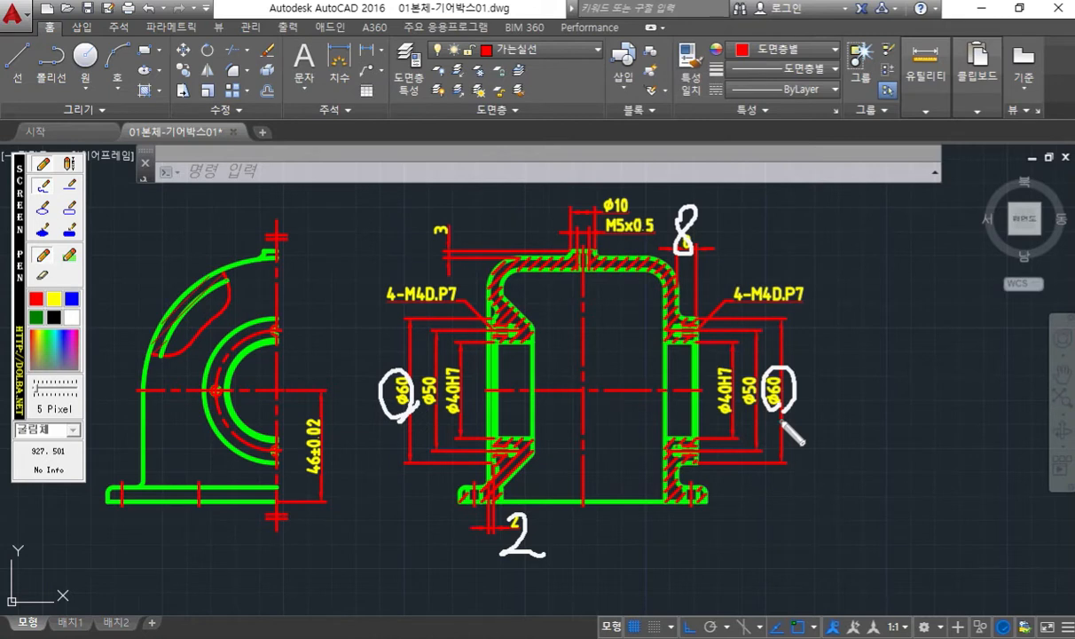
pyautogui.moveTo(557, 519)
pyautogui.mouseDown()
pyautogui.moveTo(573, 533)
pyautogui.moveTo(559, 551)
pyautogui.moveTo(612, 555)
pyautogui.mouseUp()
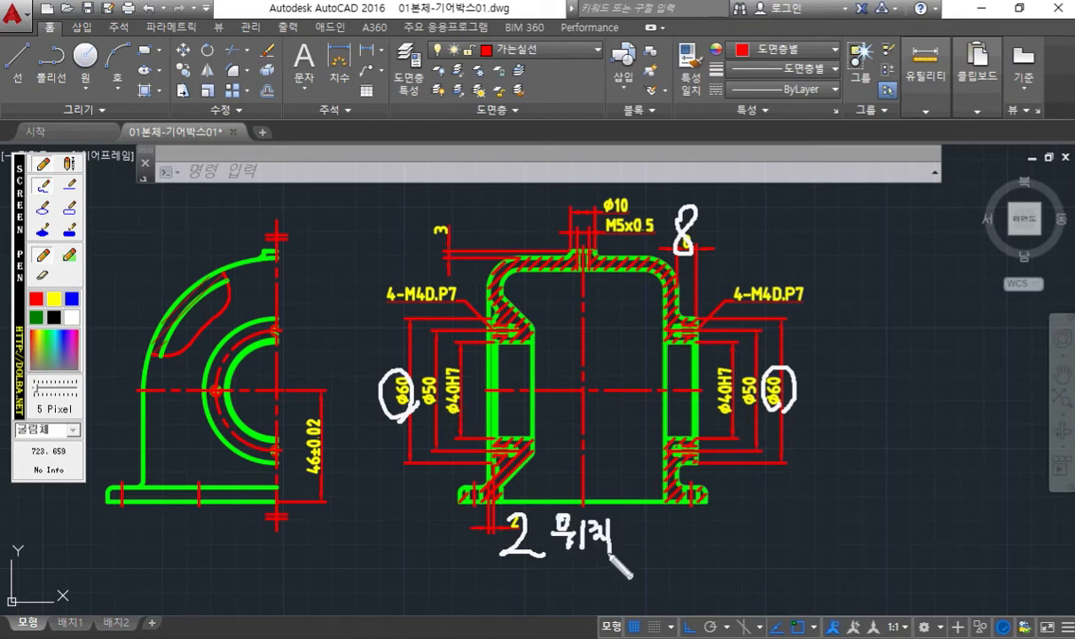
pyautogui.moveTo(718, 208)
pyautogui.mouseDown()
pyautogui.moveTo(722, 249)
pyautogui.moveTo(751, 231)
pyautogui.moveTo(783, 246)
pyautogui.mouseUp()
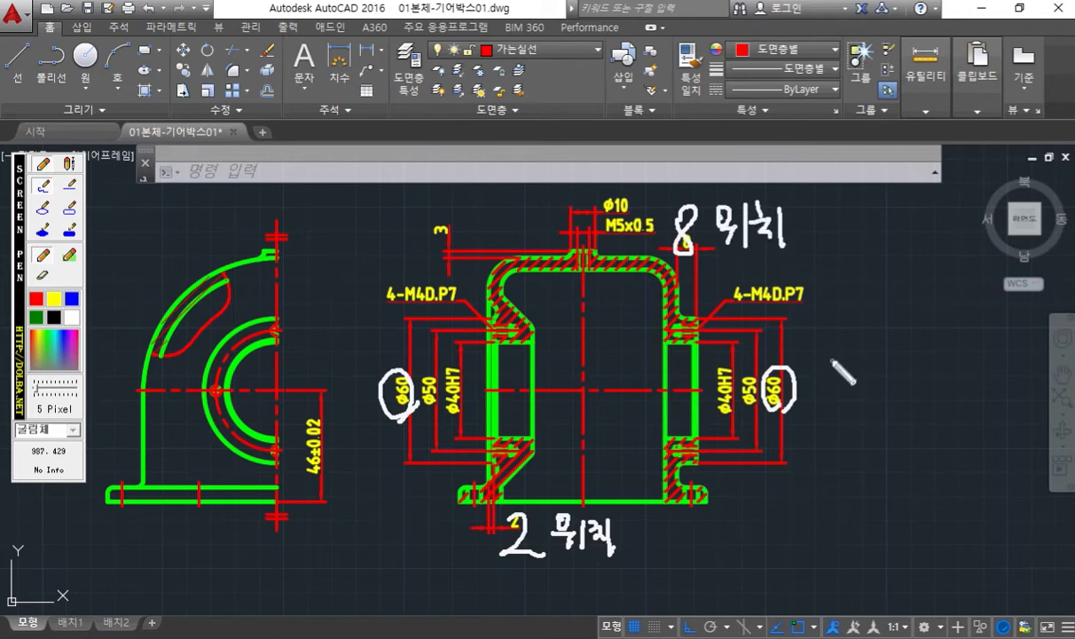
pyautogui.moveTo(820, 381)
pyautogui.mouseDown()
pyautogui.moveTo(834, 376)
pyautogui.moveTo(834, 403)
pyautogui.mouseUp()
pyautogui.moveTo(819, 391); pyautogui.dragTo(864, 407)
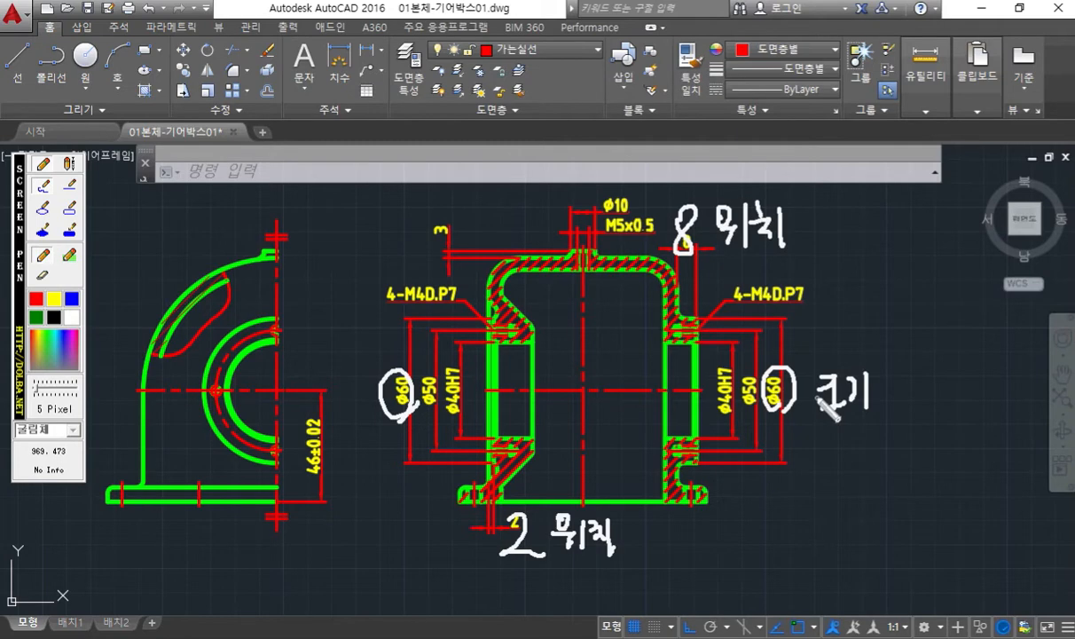
pyautogui.press('Escape')
# - Circle the section view's upper body and its dimensions with the screen pen, and clear the mark
pyautogui.moveTo(417, 382); pyautogui.dragTo(507, 401, button='middle')
pyautogui.scroll(2, 619, 432)
pyautogui.scroll(-2, 619, 435)
pyautogui.moveTo(642, 436)
pyautogui.mouseDown(button='middle')
pyautogui.moveTo(620, 414)
pyautogui.moveTo(612, 421)
pyautogui.mouseUp(button='middle')
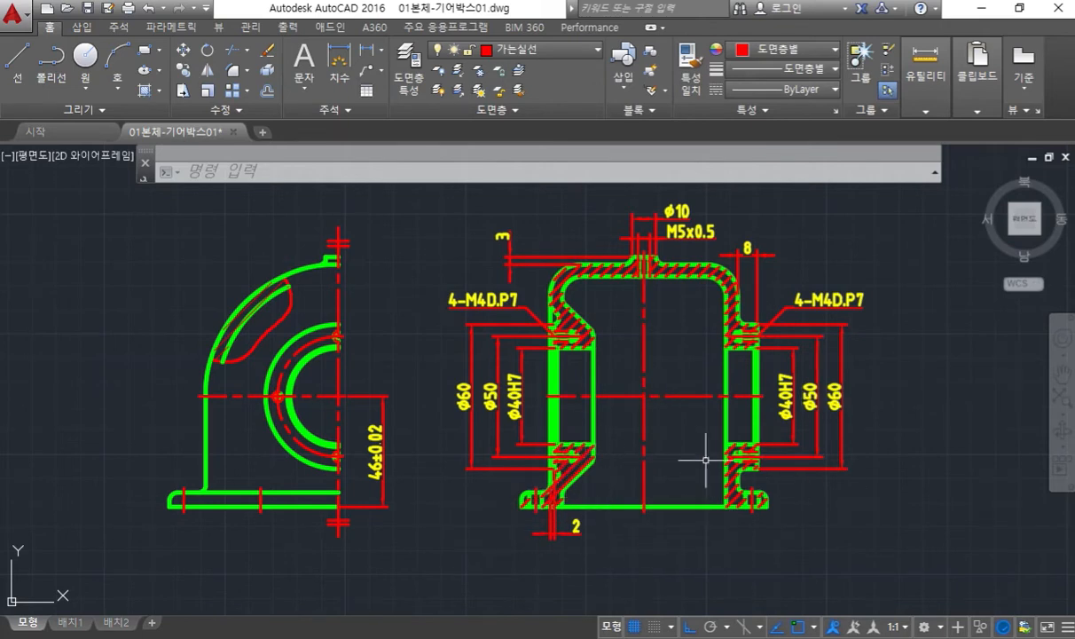
pyautogui.press('F12')
pyautogui.moveTo(814, 468)
pyautogui.mouseDown()
pyautogui.moveTo(711, 484)
pyautogui.moveTo(480, 457)
pyautogui.moveTo(559, 197)
pyautogui.moveTo(797, 352)
pyautogui.moveTo(772, 463)
pyautogui.moveTo(781, 483)
pyautogui.mouseUp()
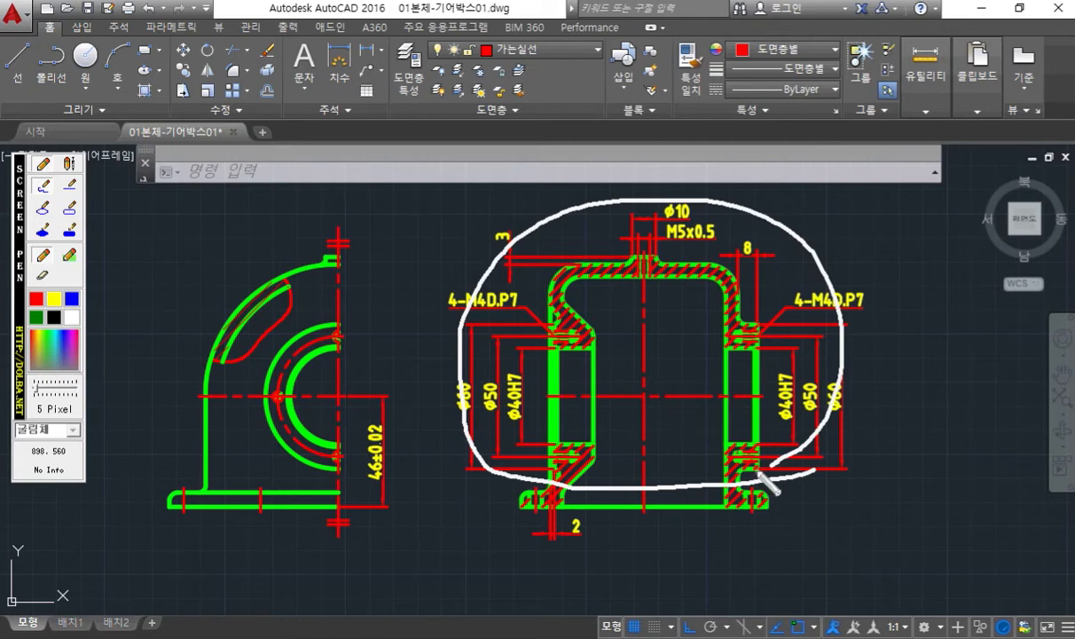
pyautogui.press('Escape')
# - Sketch the body width dimension above the section view and a crossed-out alternative below the base with the screen pen, and clear them
pyautogui.hotkey('ctrl', 'F12')
pyautogui.moveTo(548, 311); pyautogui.dragTo(547, 180)
pyautogui.moveTo(737, 292); pyautogui.dragTo(739, 164)
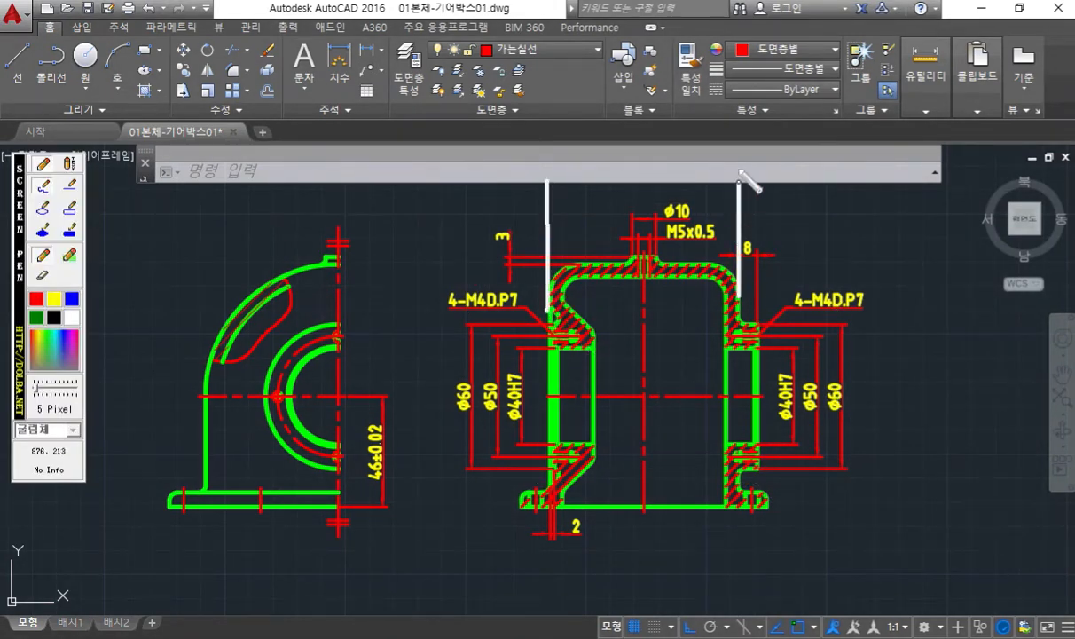
pyautogui.moveTo(543, 201)
pyautogui.mouseDown()
pyautogui.moveTo(729, 201)
pyautogui.moveTo(715, 208)
pyautogui.mouseUp()
pyautogui.moveTo(572, 185); pyautogui.dragTo(572, 208)
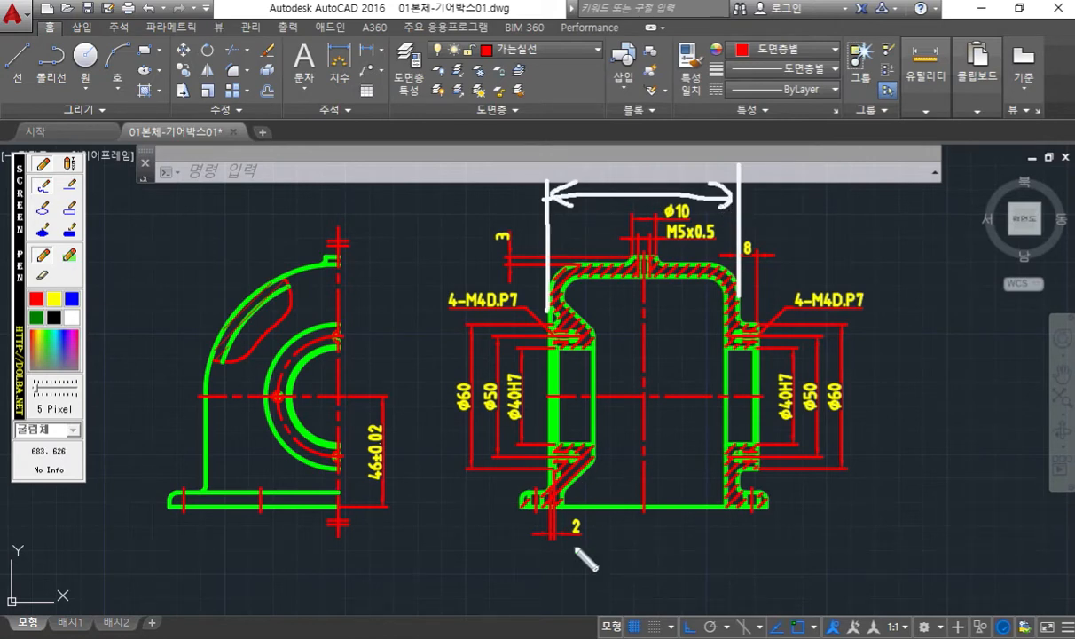
pyautogui.moveTo(545, 462); pyautogui.dragTo(546, 562)
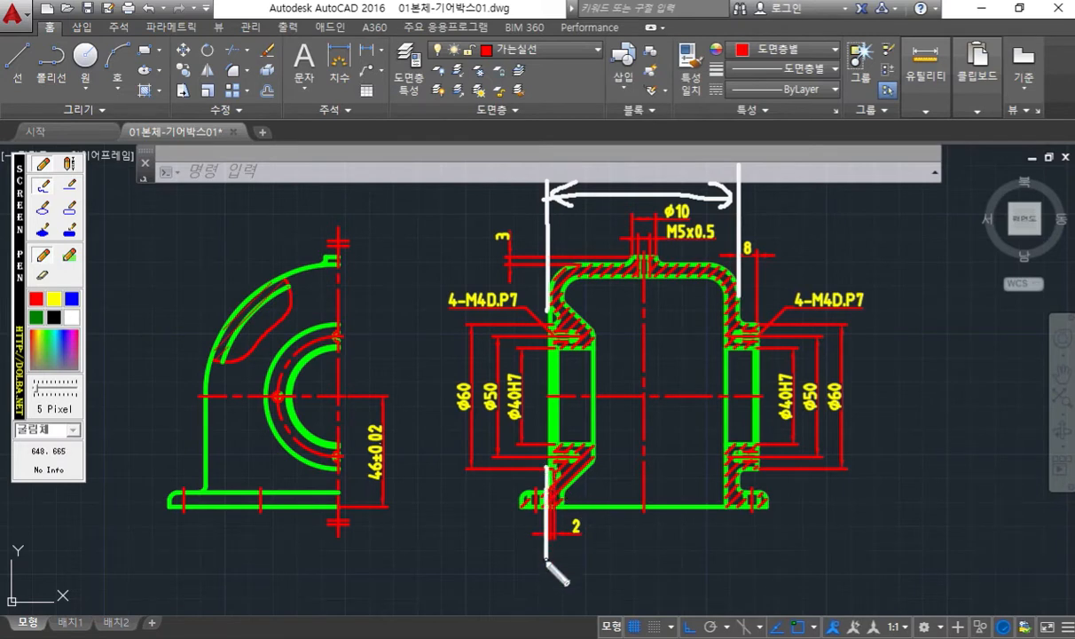
pyautogui.moveTo(738, 507); pyautogui.dragTo(745, 548)
pyautogui.moveTo(564, 553)
pyautogui.mouseDown()
pyautogui.moveTo(720, 547)
pyautogui.moveTo(646, 570)
pyautogui.moveTo(686, 576)
pyautogui.mouseUp()
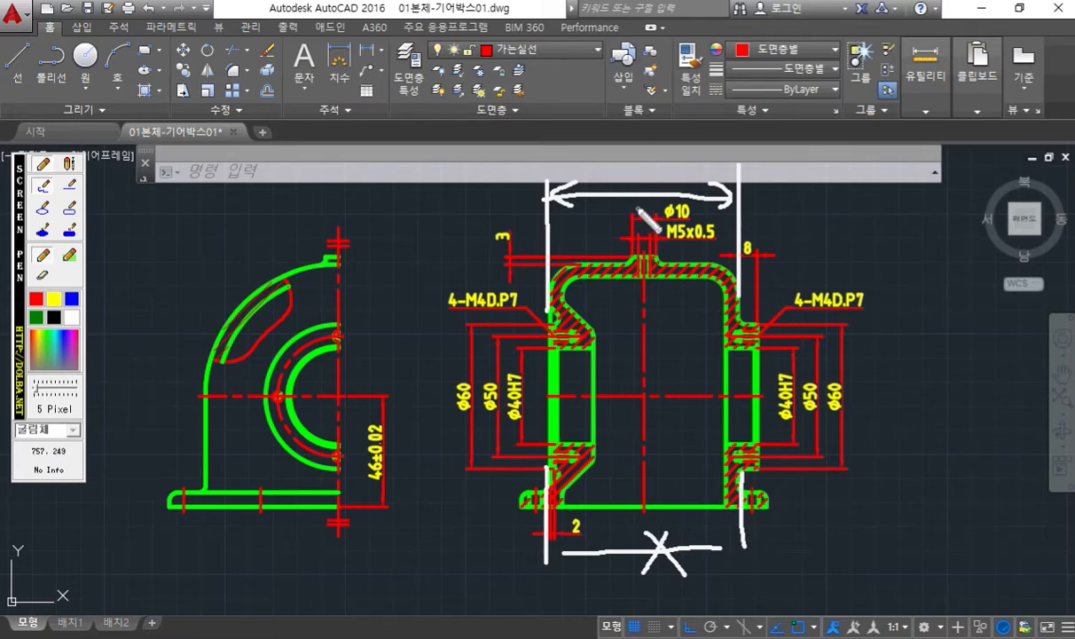
pyautogui.press('Escape')
# - Add a linear dimension for the body width between the left and right outer walls, placed above the Ø10 dimension
pyautogui.scroll(5, 630, 207)
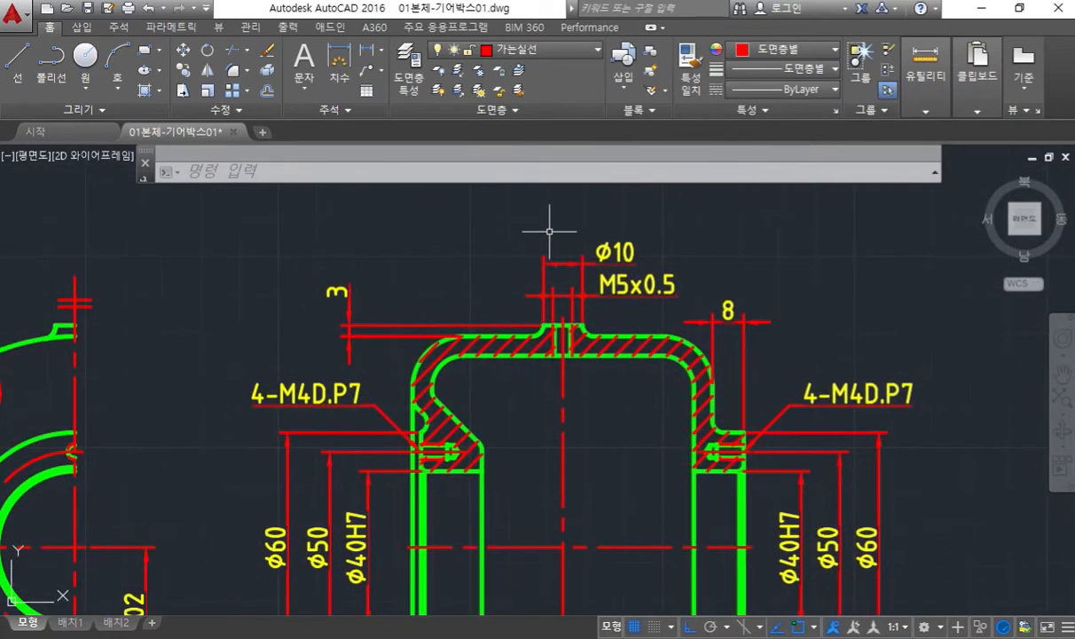
pyautogui.write('DIMLINEAR')
pyautogui.press('Return')
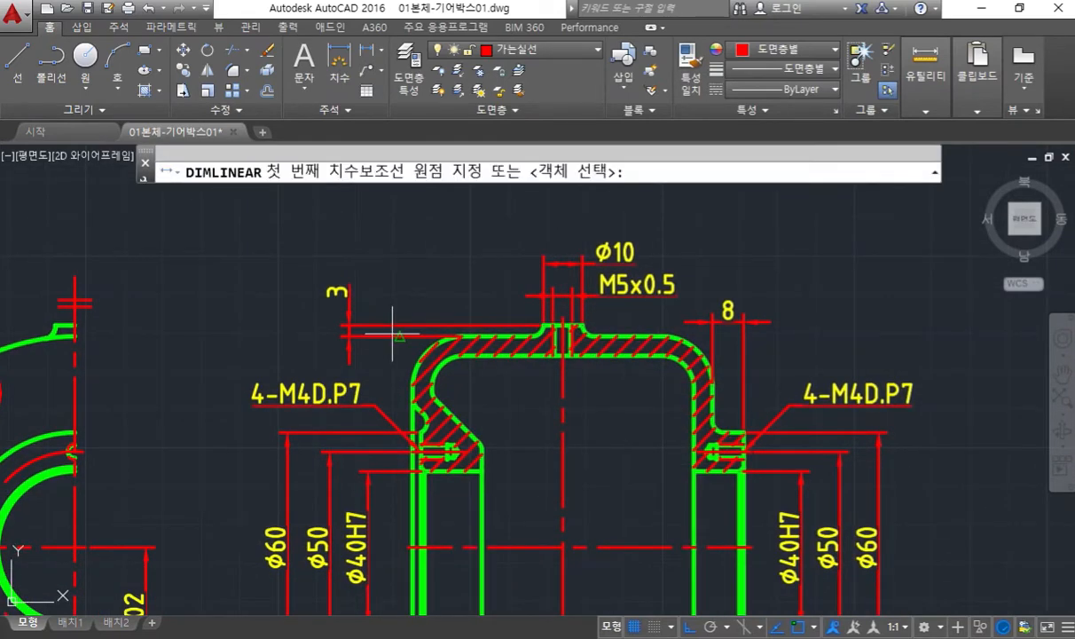
pyautogui.click(412, 385)
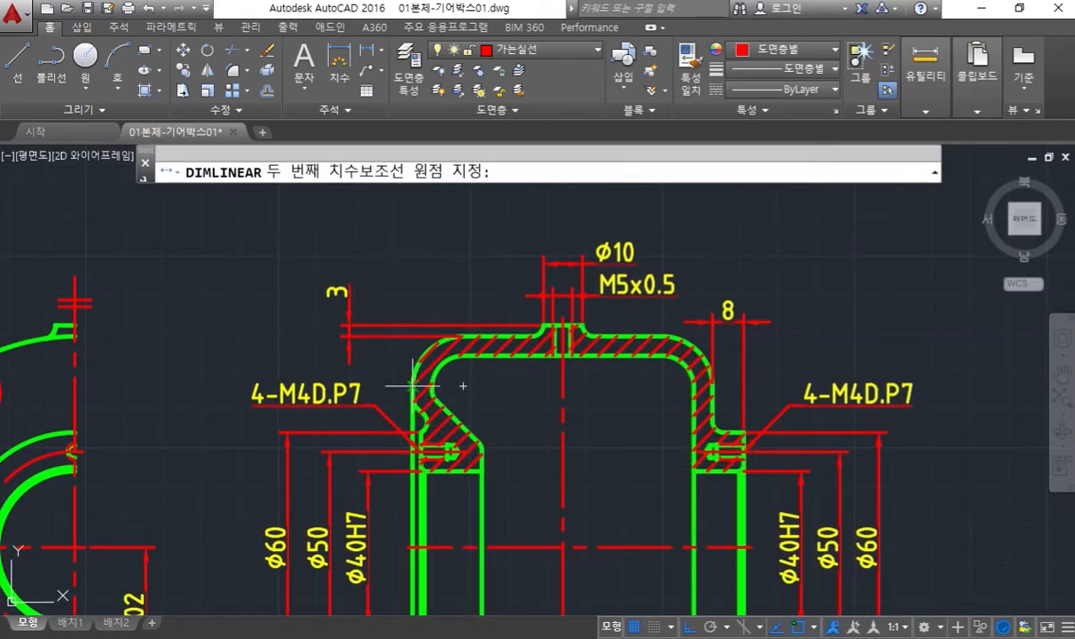
pyautogui.click(710, 377)
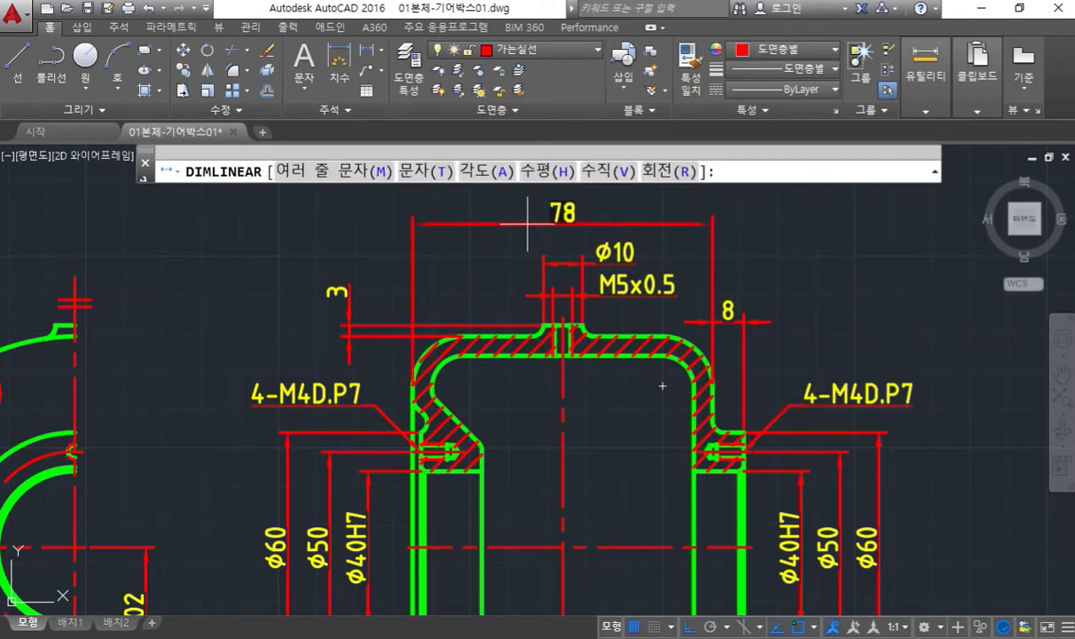
pyautogui.moveTo(528, 223); pyautogui.dragTo(529, 255, button='middle')
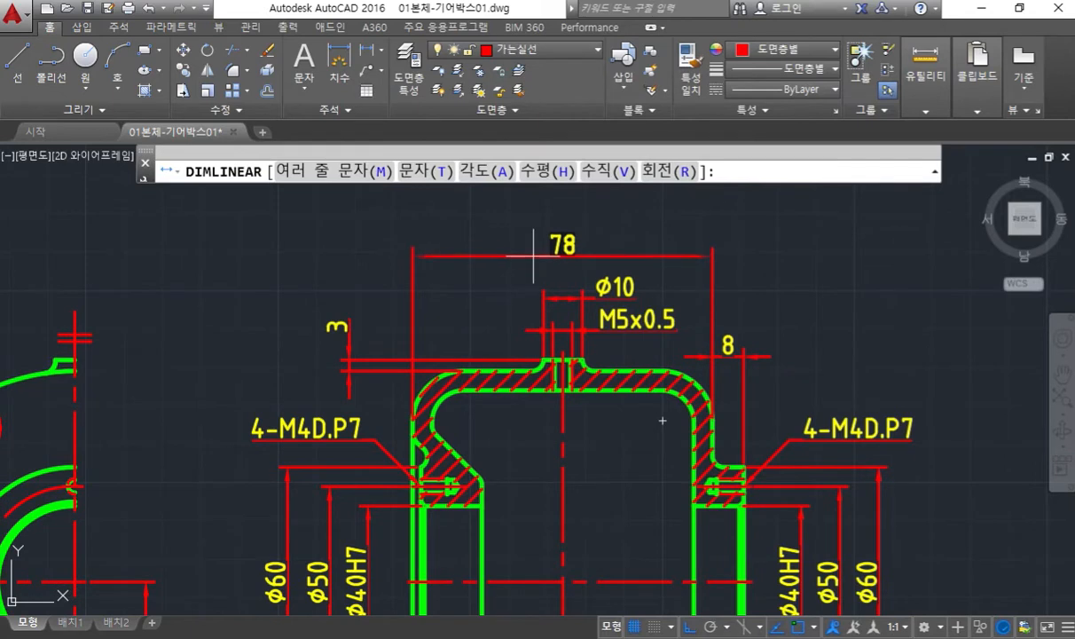
pyautogui.click(525, 257)
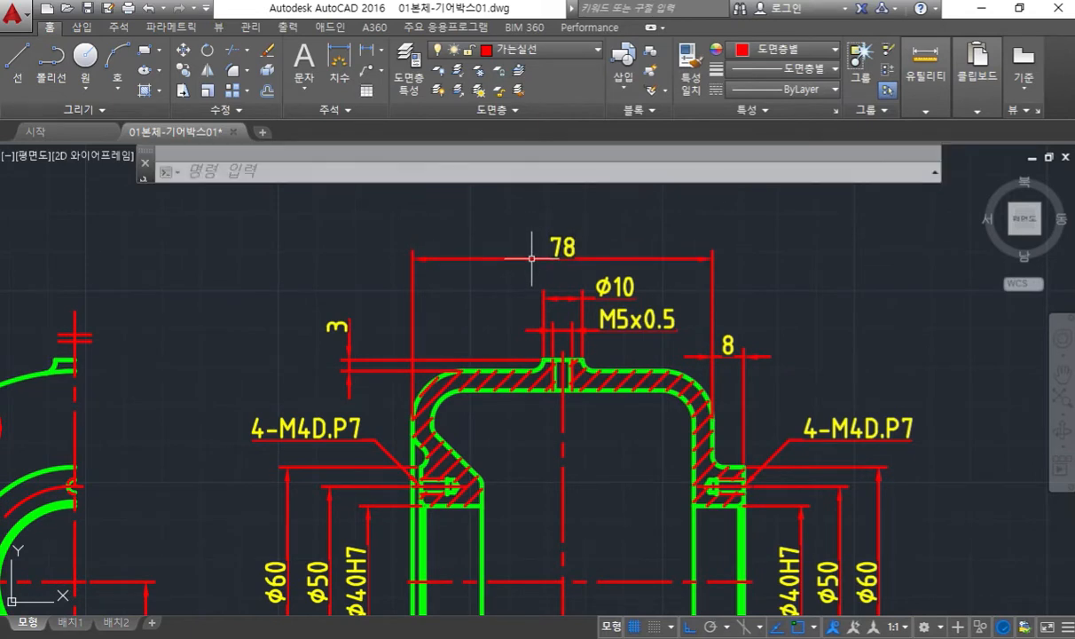
# - Move the right flange's 8 mm dimension up in line with the body width dimension, and deselect it
pyautogui.click(748, 356)
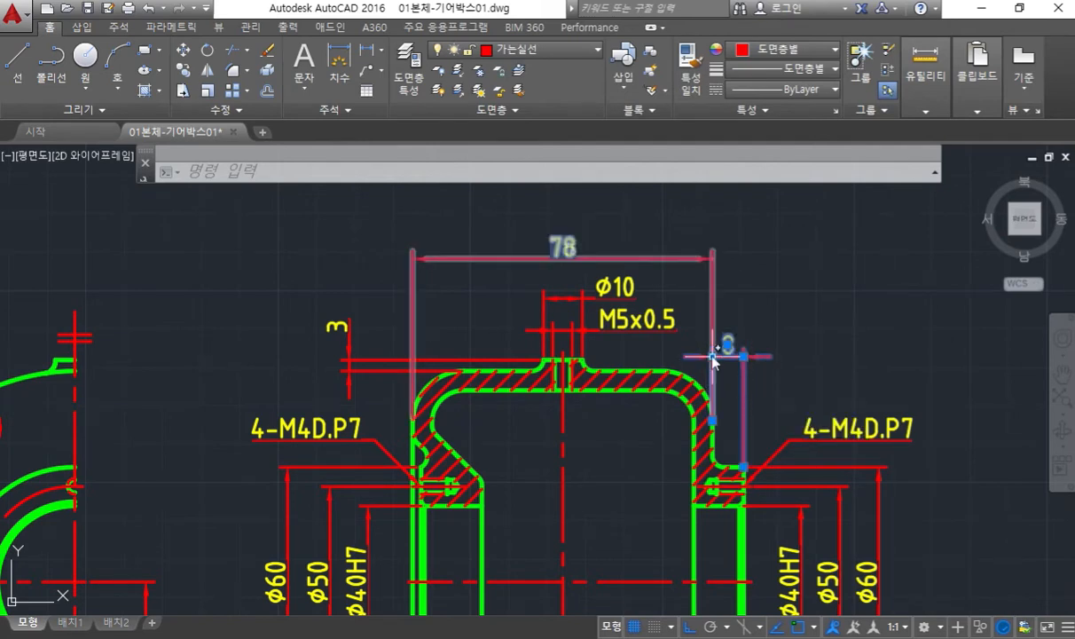
pyautogui.click(712, 357)
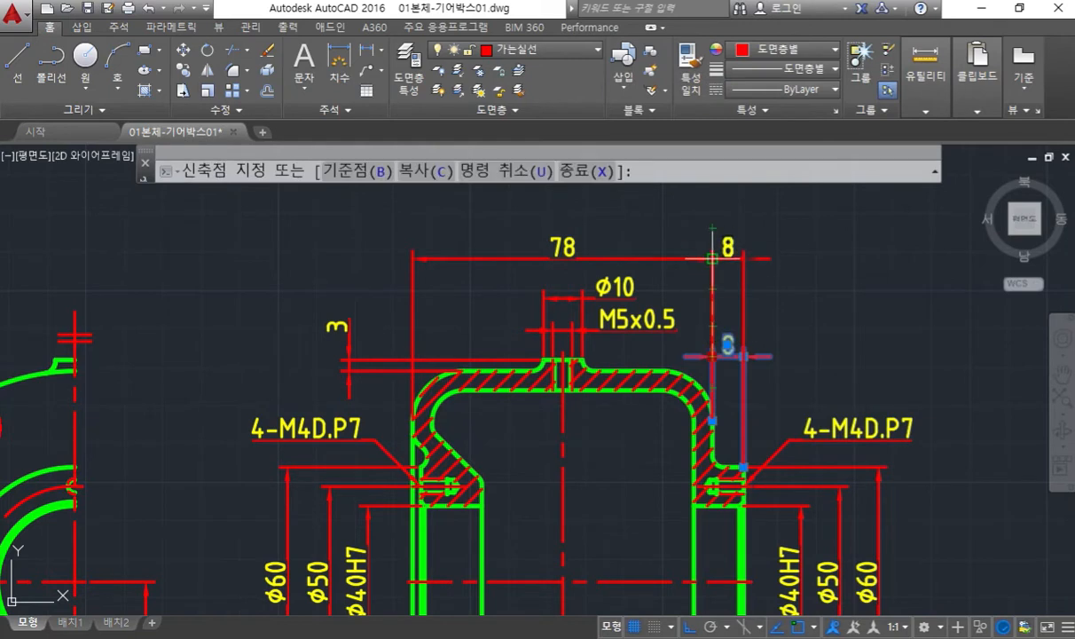
pyautogui.click(712, 258)
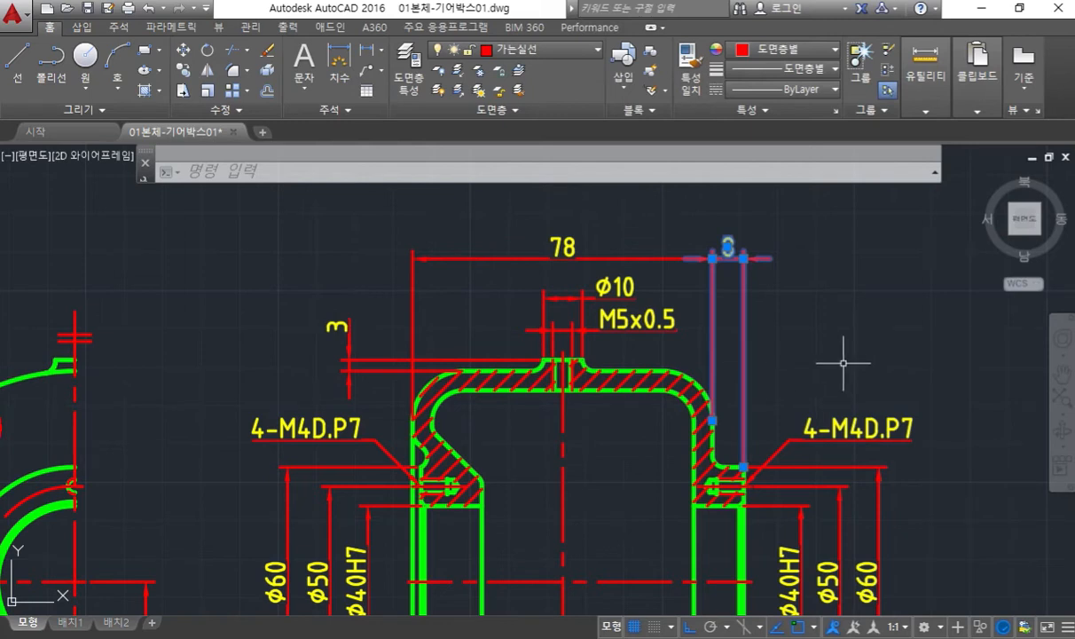
pyautogui.press('Escape')
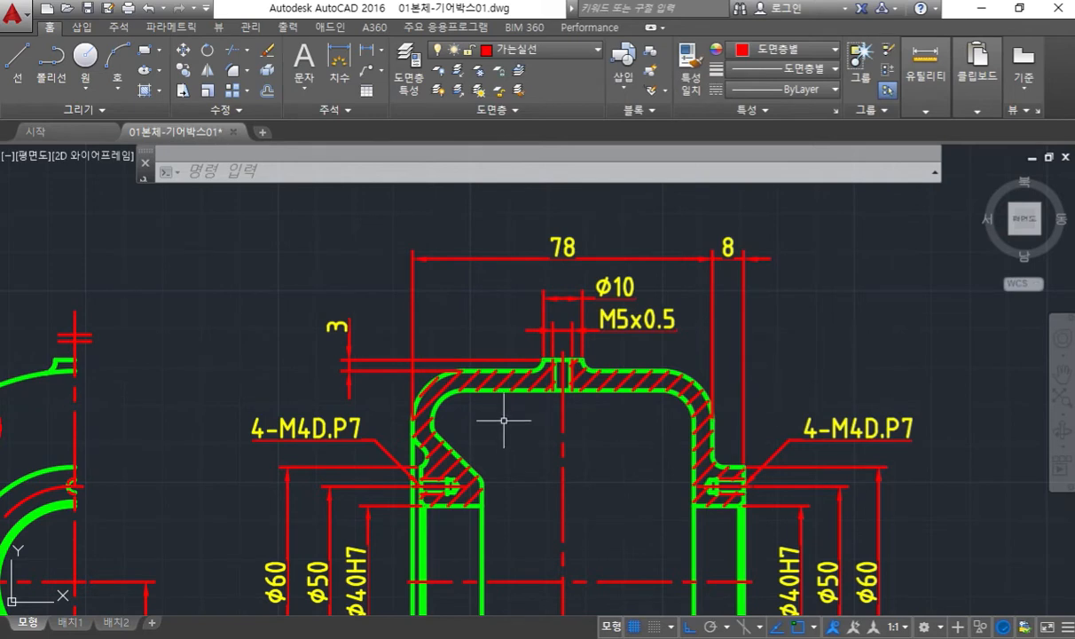
# - Mark the top wall's thickness on both sides of the threaded boss with the screen pen, and clear the marks
pyautogui.press('F12')
pyautogui.moveTo(486, 368)
pyautogui.mouseDown()
pyautogui.moveTo(513, 368)
pyautogui.moveTo(519, 389)
pyautogui.moveTo(501, 420)
pyautogui.moveTo(512, 403)
pyautogui.moveTo(508, 356)
pyautogui.mouseUp()
pyautogui.moveTo(631, 346)
pyautogui.mouseDown()
pyautogui.moveTo(631, 408)
pyautogui.moveTo(640, 404)
pyautogui.moveTo(640, 353)
pyautogui.mouseUp()
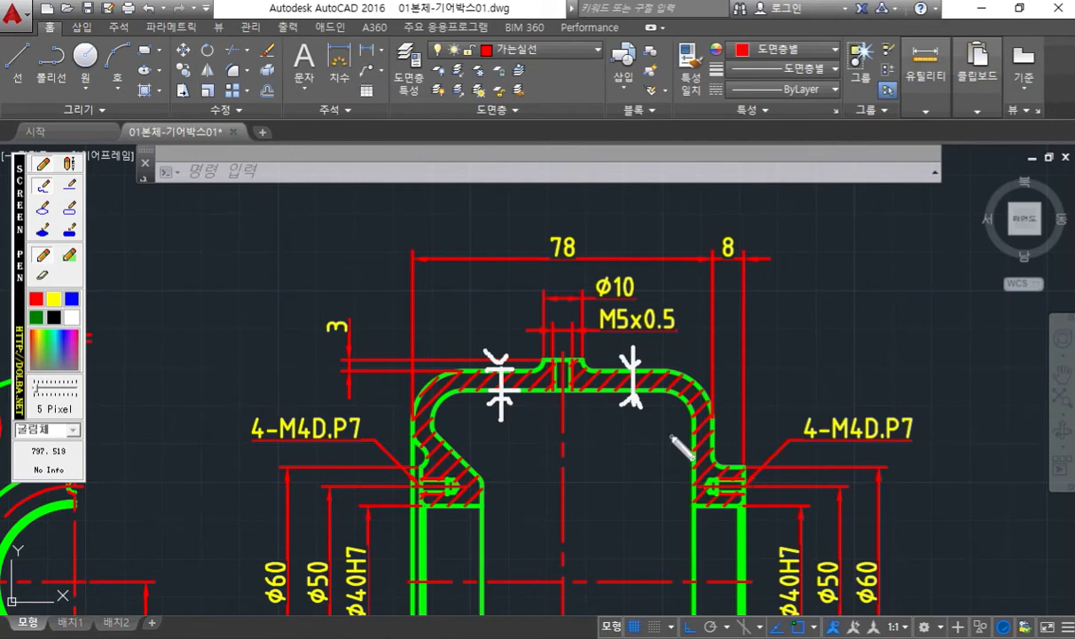
pyautogui.moveTo(646, 383); pyautogui.dragTo(624, 358)
pyautogui.press('Escape')
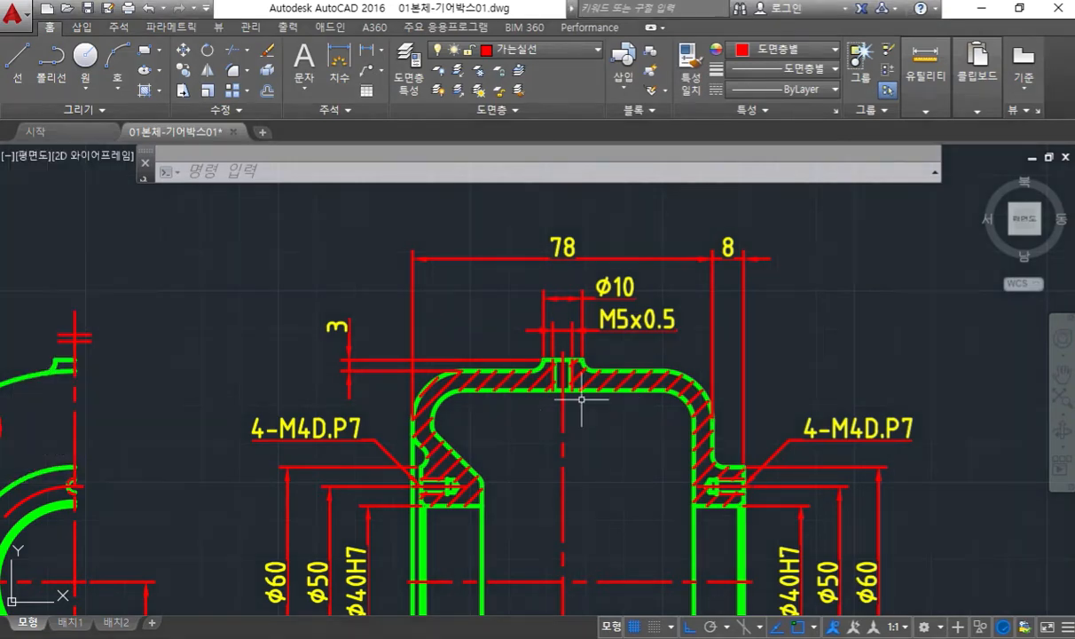
pyautogui.moveTo(305, 380); pyautogui.dragTo(581, 410, button='middle')
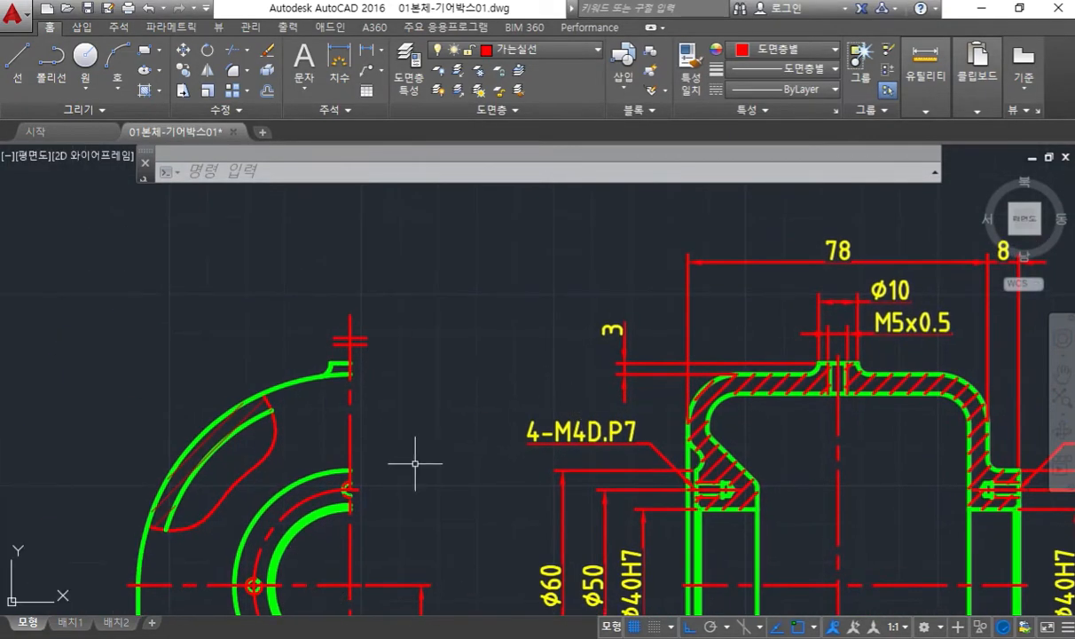
# - Mark the wall thickness in the side view's broken-out section and along the section's top wall with the screen pen, joined by an arrow
pyautogui.press('F12')
pyautogui.moveTo(175, 403)
pyautogui.mouseDown()
pyautogui.moveTo(225, 445)
pyautogui.moveTo(232, 465)
pyautogui.mouseUp()
pyautogui.moveTo(183, 423)
pyautogui.mouseDown()
pyautogui.moveTo(200, 429)
pyautogui.moveTo(212, 407)
pyautogui.mouseUp()
pyautogui.moveTo(726, 401); pyautogui.dragTo(913, 396)
pyautogui.moveTo(720, 373); pyautogui.dragTo(929, 373)
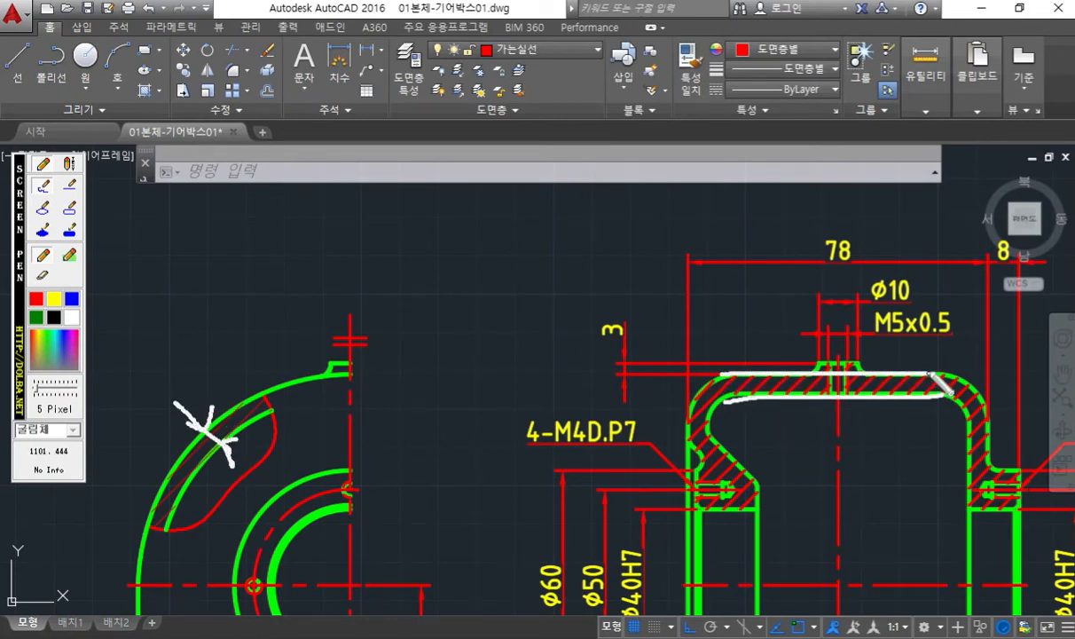
pyautogui.moveTo(740, 355)
pyautogui.mouseDown()
pyautogui.moveTo(196, 348)
pyautogui.moveTo(242, 336)
pyautogui.mouseUp()
pyautogui.click(184, 326)
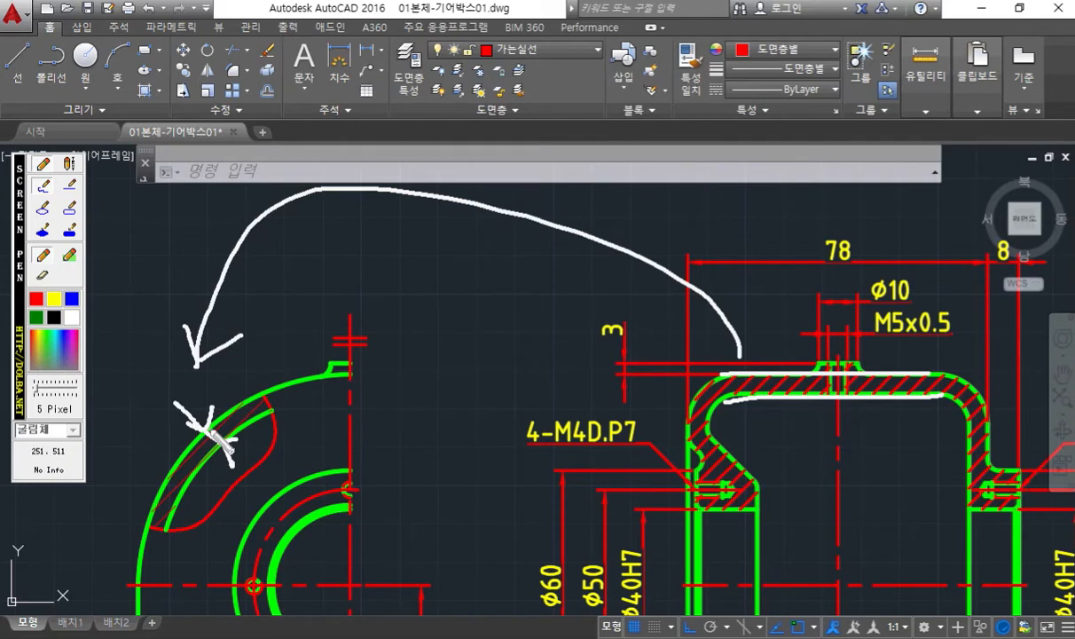
# - Write the notes "dimal", "nea" and "per" beside the marked wall thickness with the screen pen, and clear all marks
pyautogui.moveTo(316, 266)
pyautogui.mouseDown()
pyautogui.moveTo(297, 284)
pyautogui.moveTo(456, 285)
pyautogui.mouseUp()
pyautogui.click(345, 253)
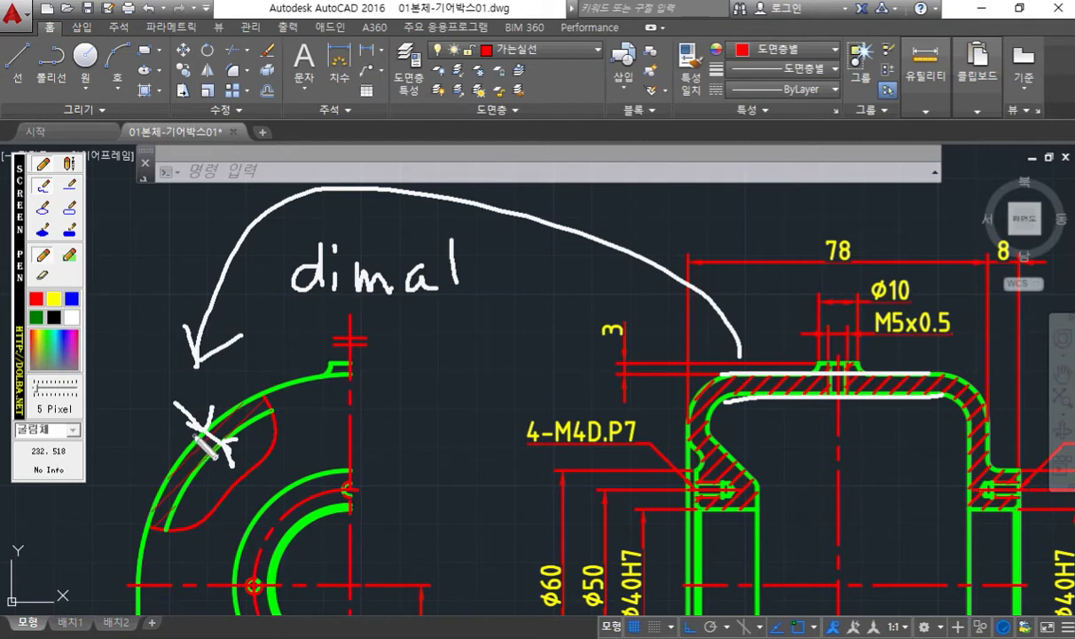
pyautogui.moveTo(140, 443)
pyautogui.mouseDown()
pyautogui.moveTo(142, 426)
pyautogui.moveTo(154, 434)
pyautogui.moveTo(174, 424)
pyautogui.moveTo(178, 440)
pyautogui.mouseUp()
pyautogui.moveTo(192, 424)
pyautogui.mouseDown()
pyautogui.moveTo(182, 432)
pyautogui.moveTo(192, 425)
pyautogui.mouseUp()
pyautogui.moveTo(233, 474)
pyautogui.mouseDown()
pyautogui.moveTo(231, 506)
pyautogui.moveTo(245, 488)
pyautogui.moveTo(299, 479)
pyautogui.mouseUp()
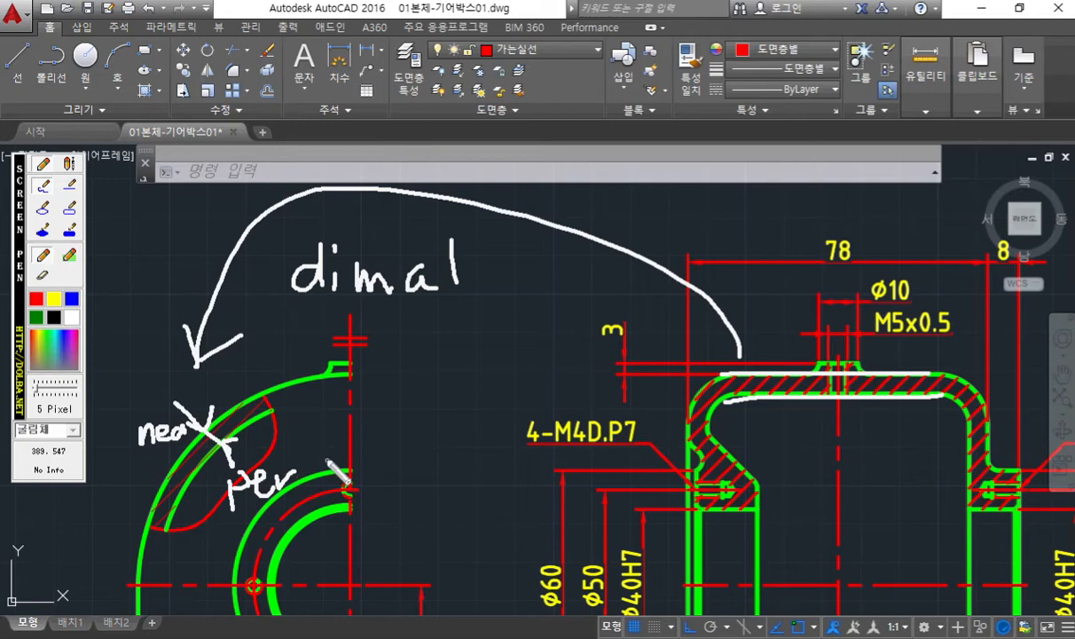
pyautogui.press('Escape')
# - Add an aligned dimension for the wall thickness in the side view's broken-out section, from a nearest point on the outer arc perpendicular to the inner arc
pyautogui.moveTo(203, 378); pyautogui.dragTo(236, 360, button='middle')
pyautogui.scroll(5, 360, 364)
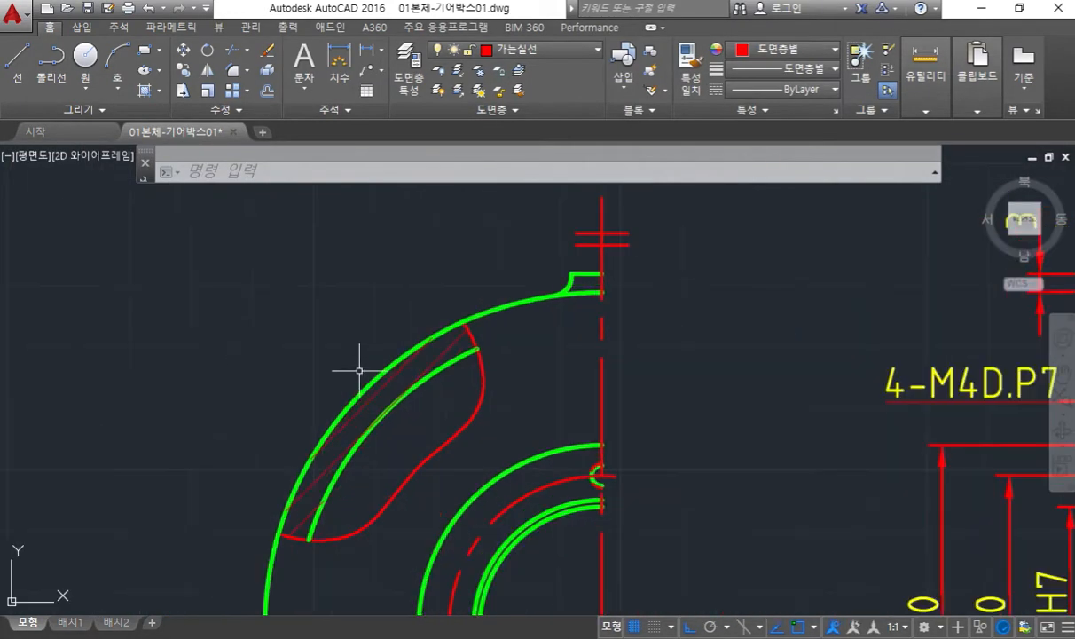
pyautogui.moveTo(324, 337); pyautogui.dragTo(288, 330, button='middle')
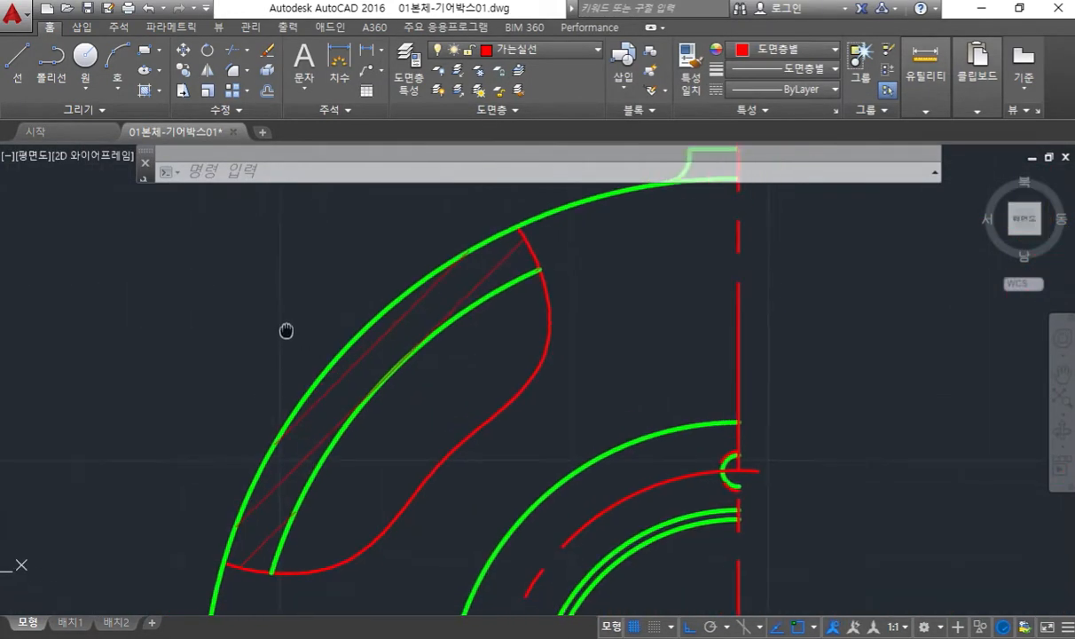
pyautogui.write('DImAL')
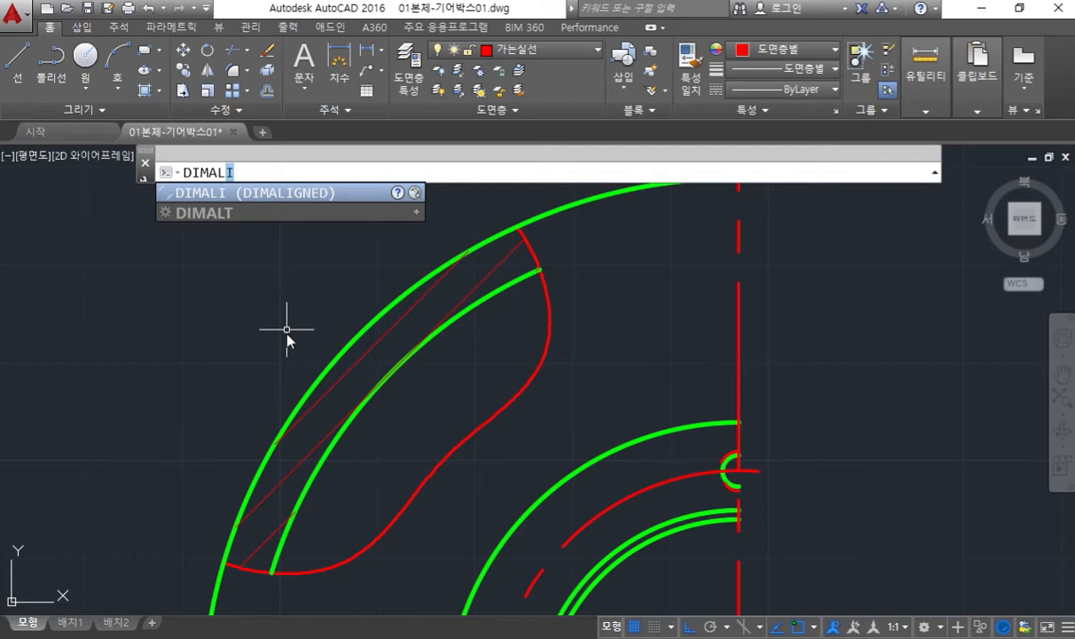
pyautogui.press('Return')
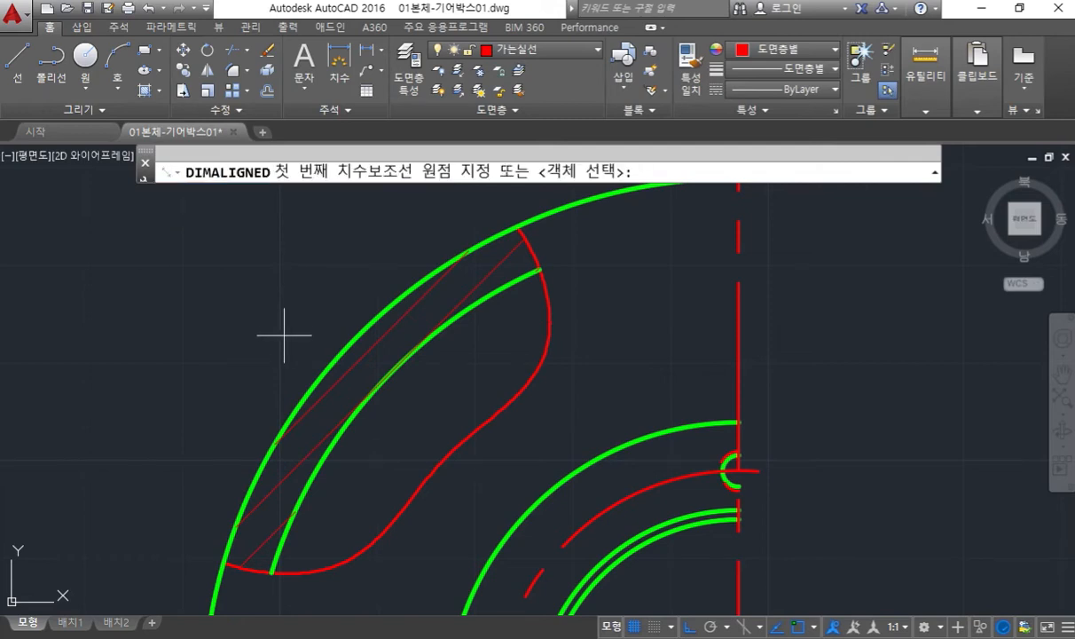
pyautogui.press('Return')
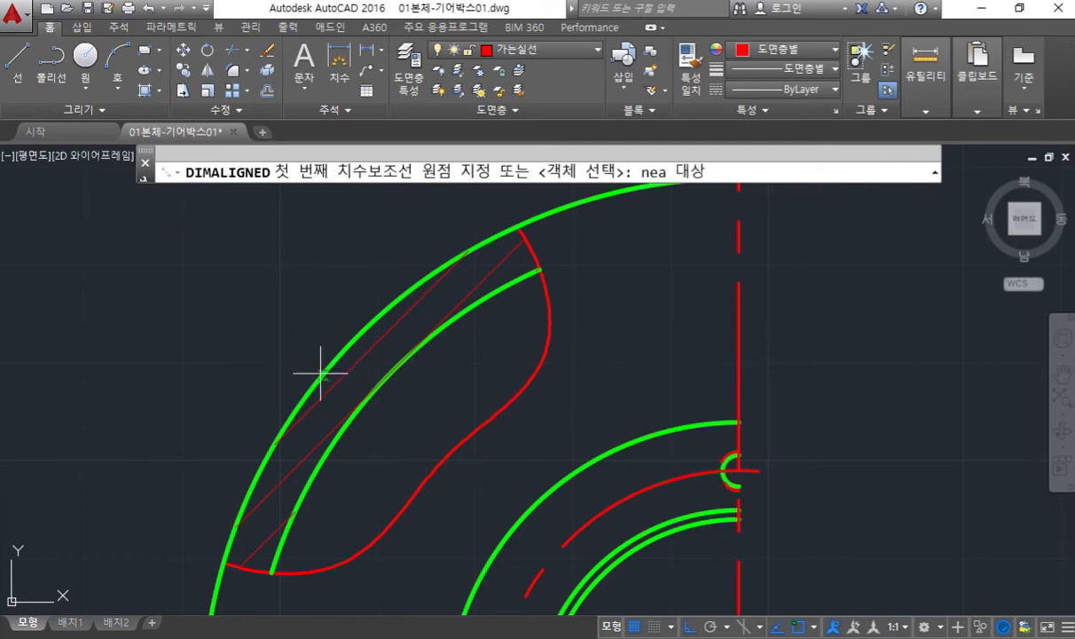
pyautogui.click(321, 373)
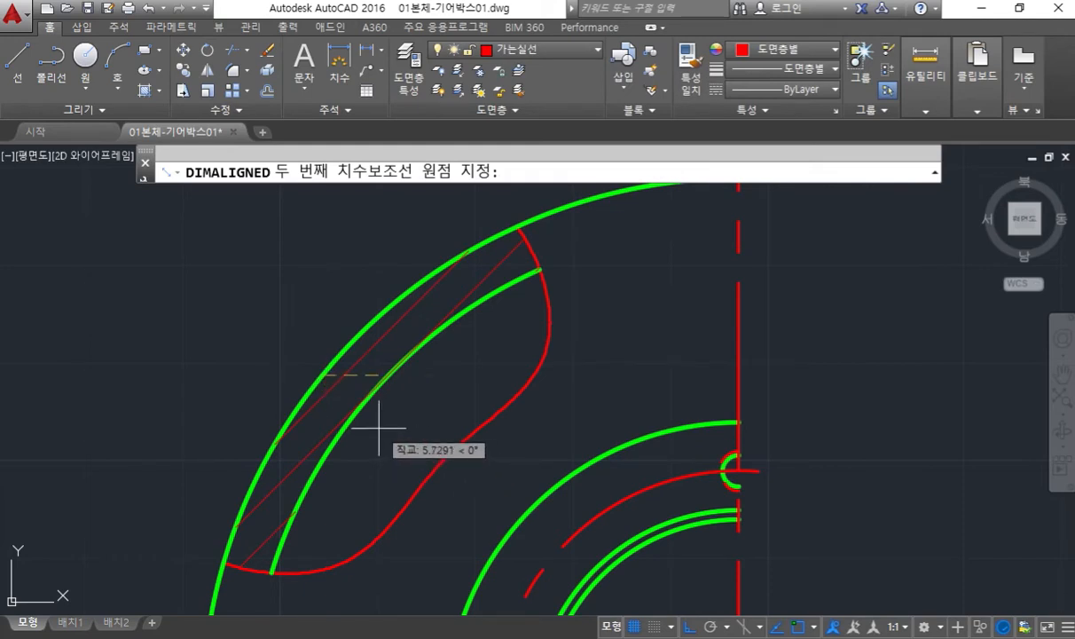
pyautogui.write('per')
pyautogui.press('Return')
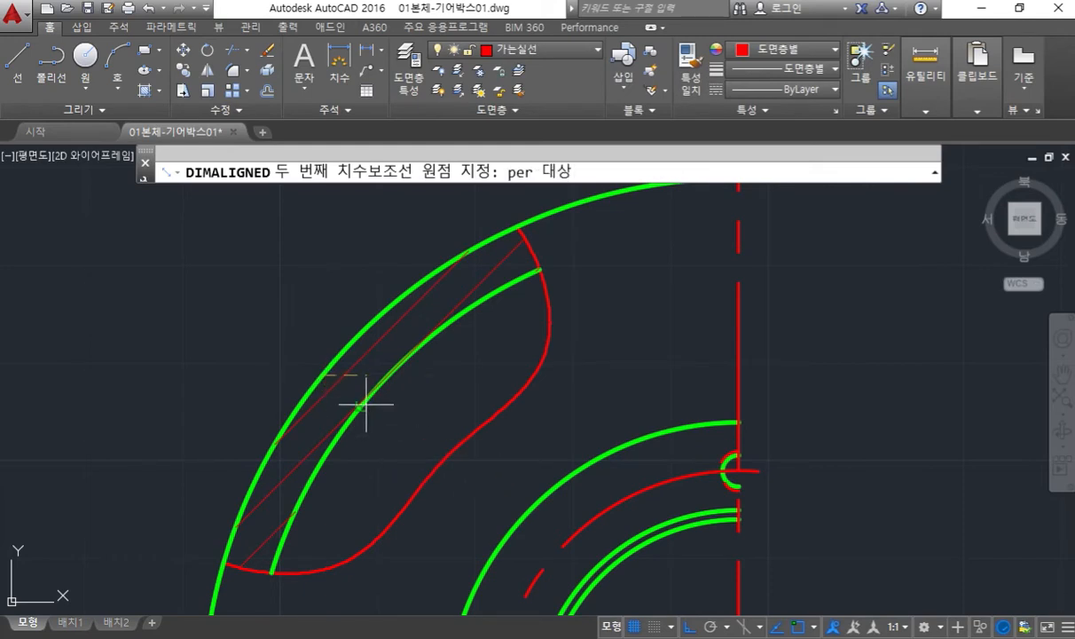
pyautogui.click(365, 404)
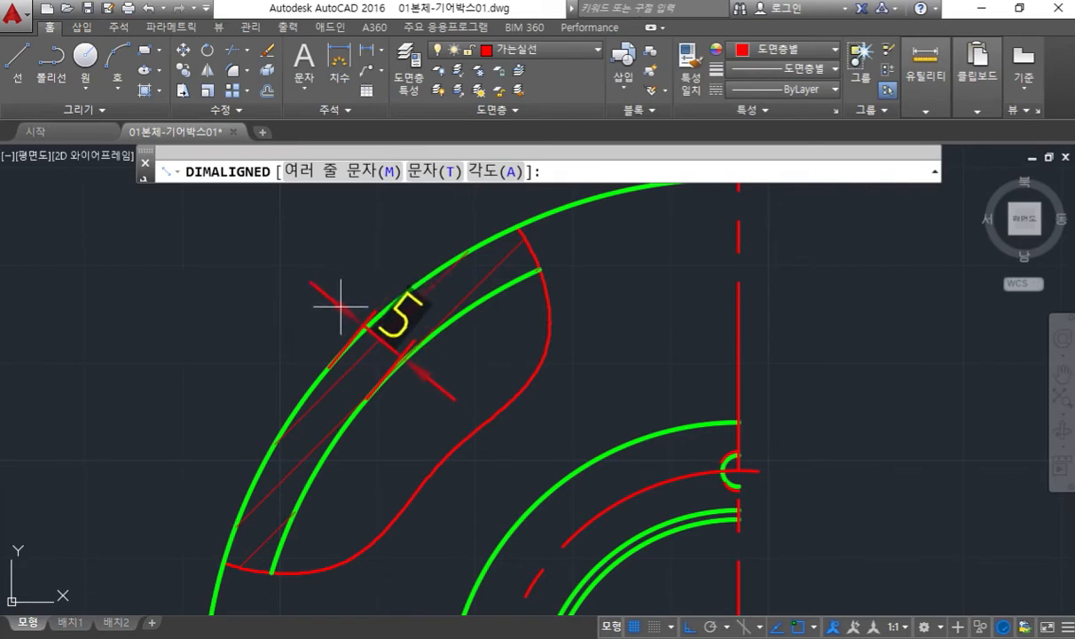
pyautogui.click(340, 304)
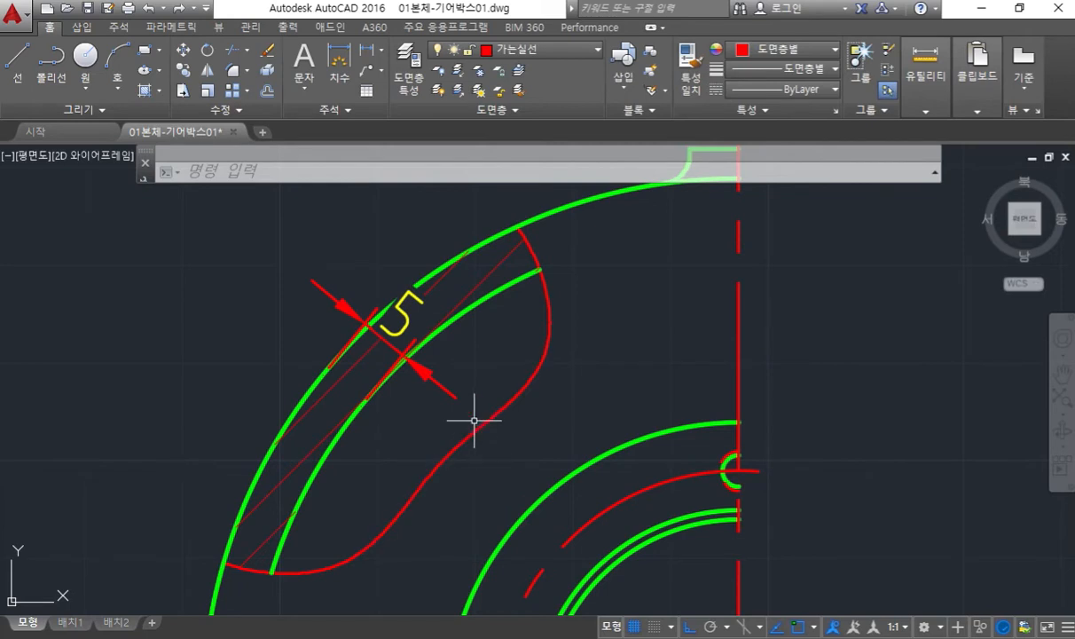
# - Move the wall thickness dimension's text outside the body outline, along its outer dimension line
pyautogui.click(427, 372)
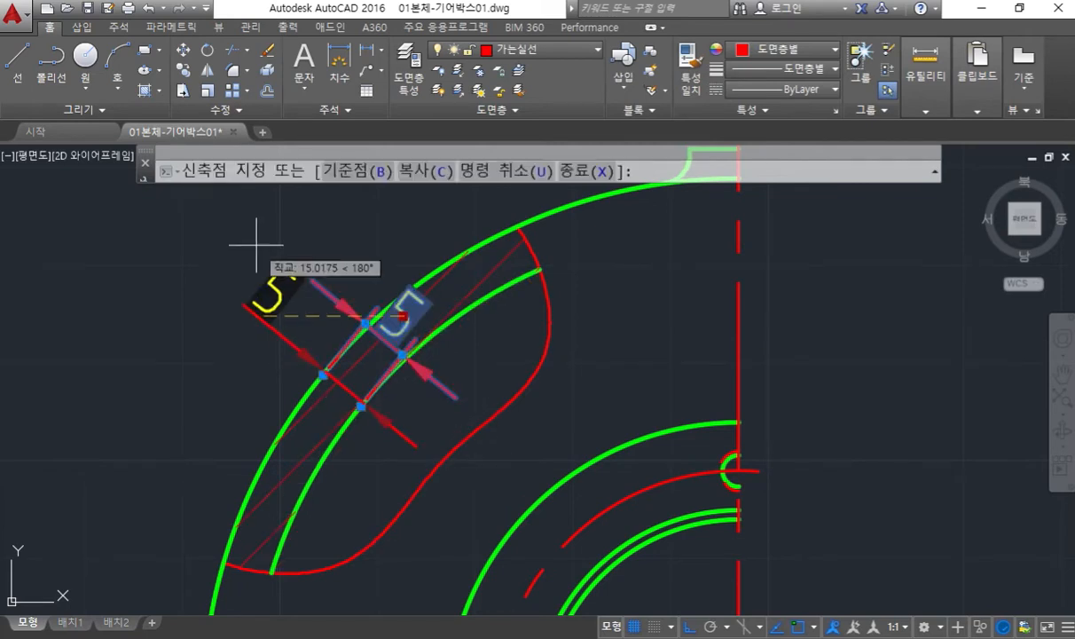
pyautogui.click(404, 316)
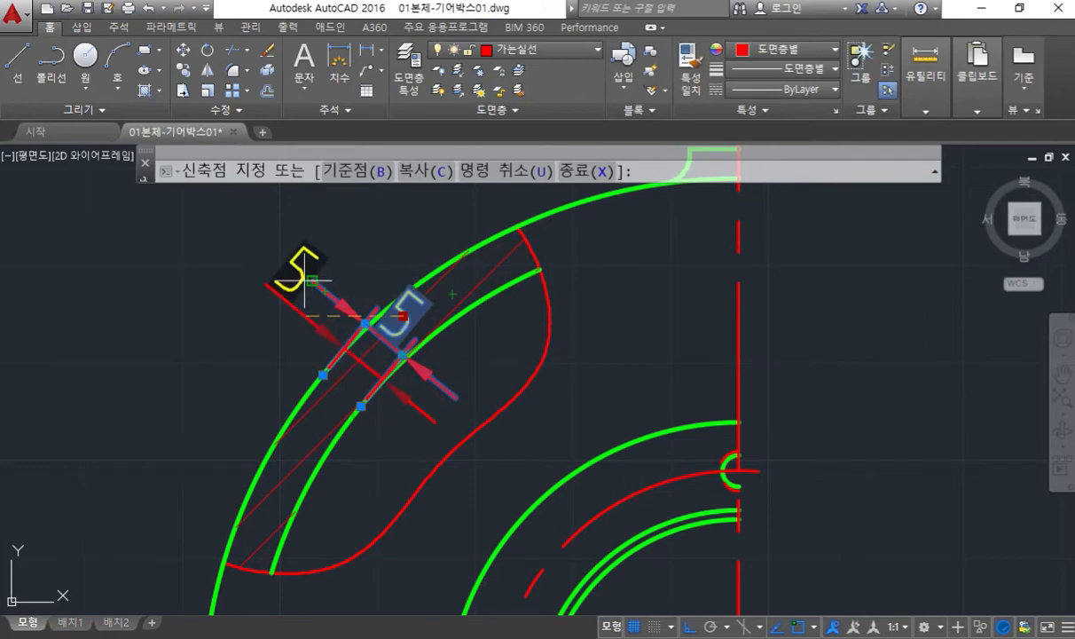
pyautogui.click(298, 269)
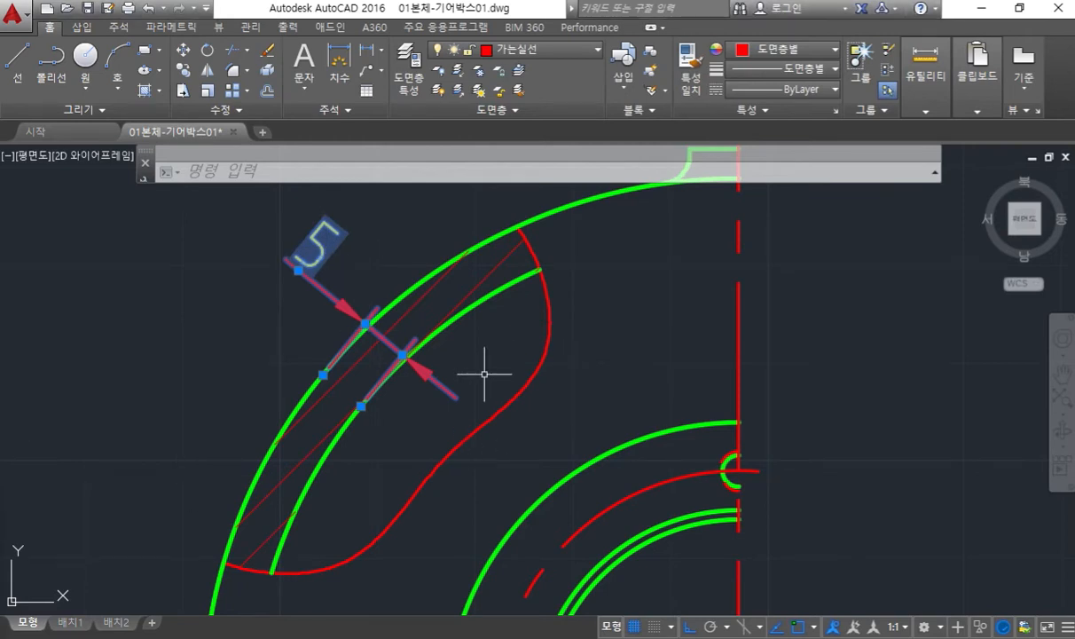
# - Mark the section view's left and right wall thicknesses with an X and an O using the screen pen, and clear the marks
pyautogui.moveTo(657, 353); pyautogui.dragTo(511, 372, button='middle')
pyautogui.scroll(-4, 493, 361)
pyautogui.moveTo(635, 373)
pyautogui.mouseDown(button='middle')
pyautogui.moveTo(479, 383)
pyautogui.moveTo(431, 404)
pyautogui.mouseUp(button='middle')
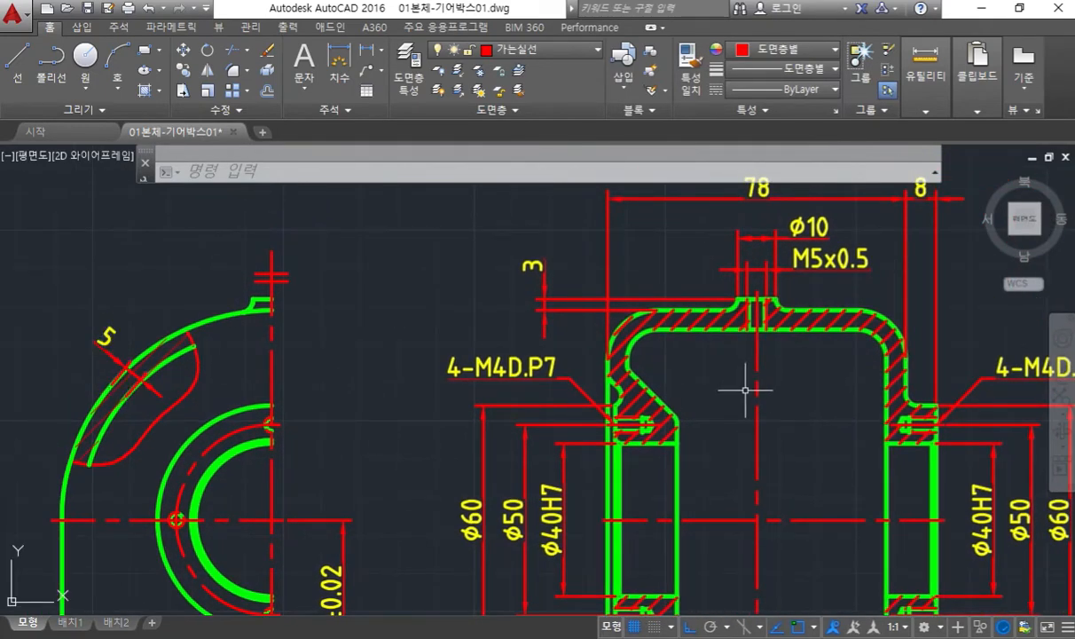
pyautogui.press('F12')
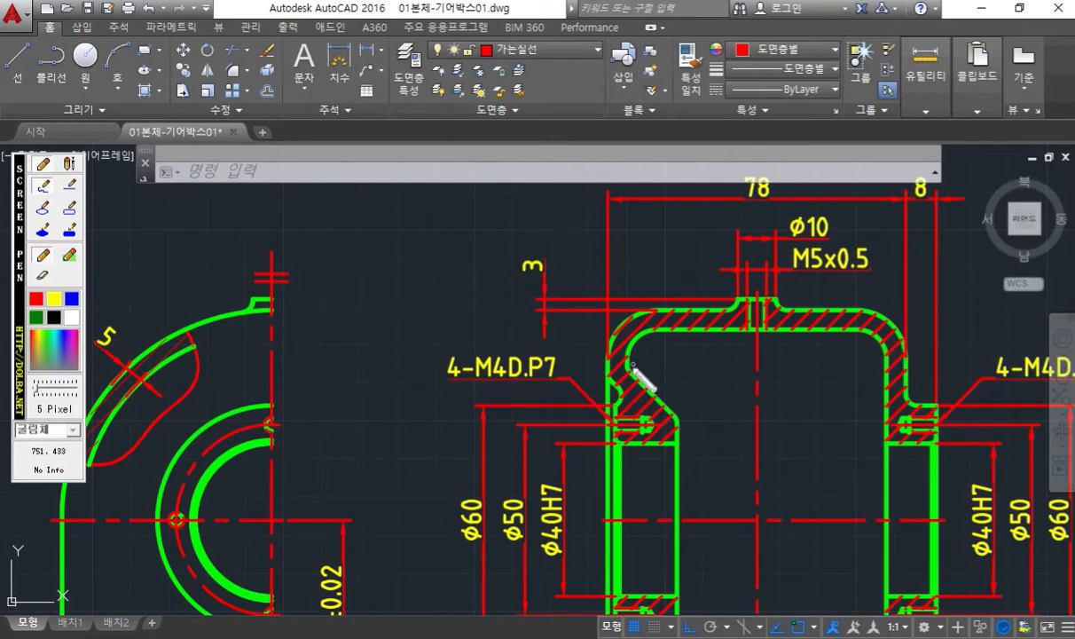
pyautogui.moveTo(629, 366); pyautogui.dragTo(639, 232)
pyautogui.moveTo(608, 371); pyautogui.dragTo(609, 252)
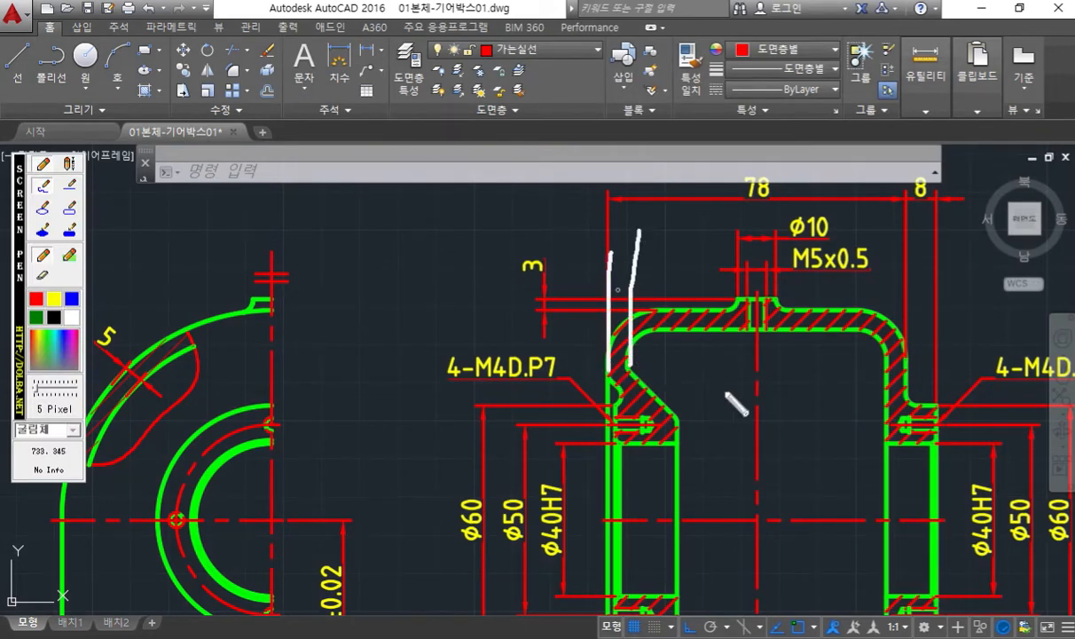
pyautogui.moveTo(887, 393); pyautogui.dragTo(866, 253)
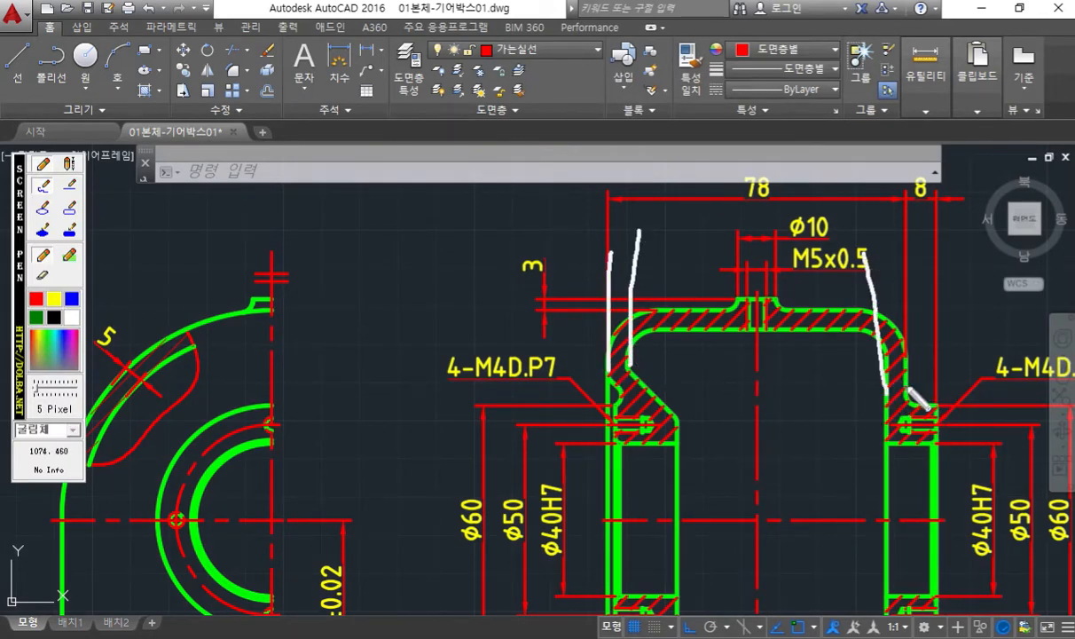
pyautogui.moveTo(909, 390); pyautogui.dragTo(899, 277)
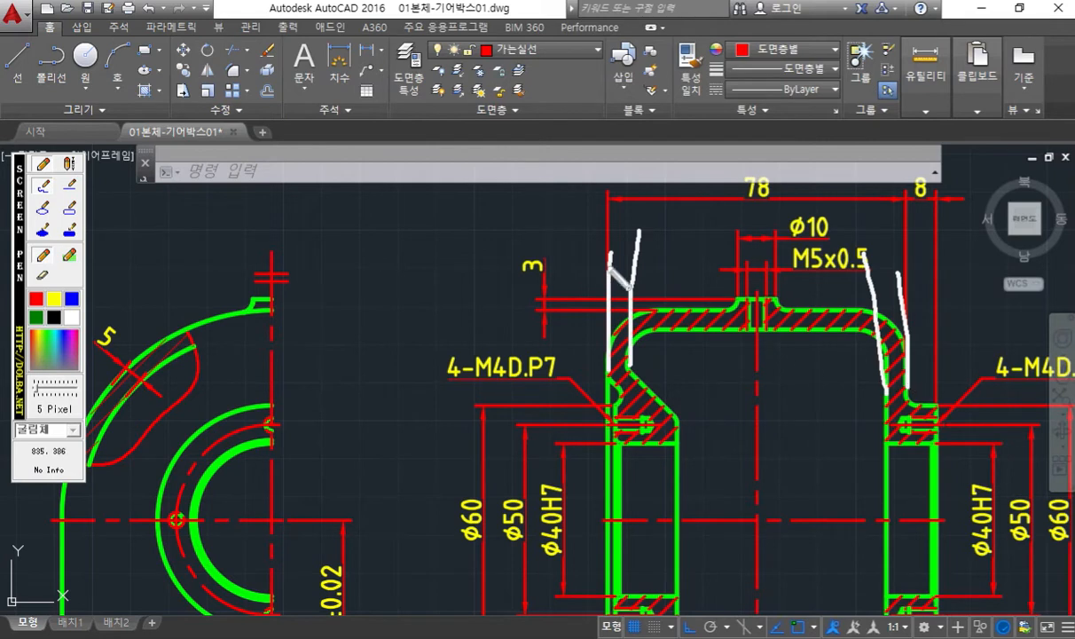
pyautogui.moveTo(633, 239)
pyautogui.mouseDown()
pyautogui.moveTo(616, 264)
pyautogui.moveTo(627, 257)
pyautogui.mouseUp()
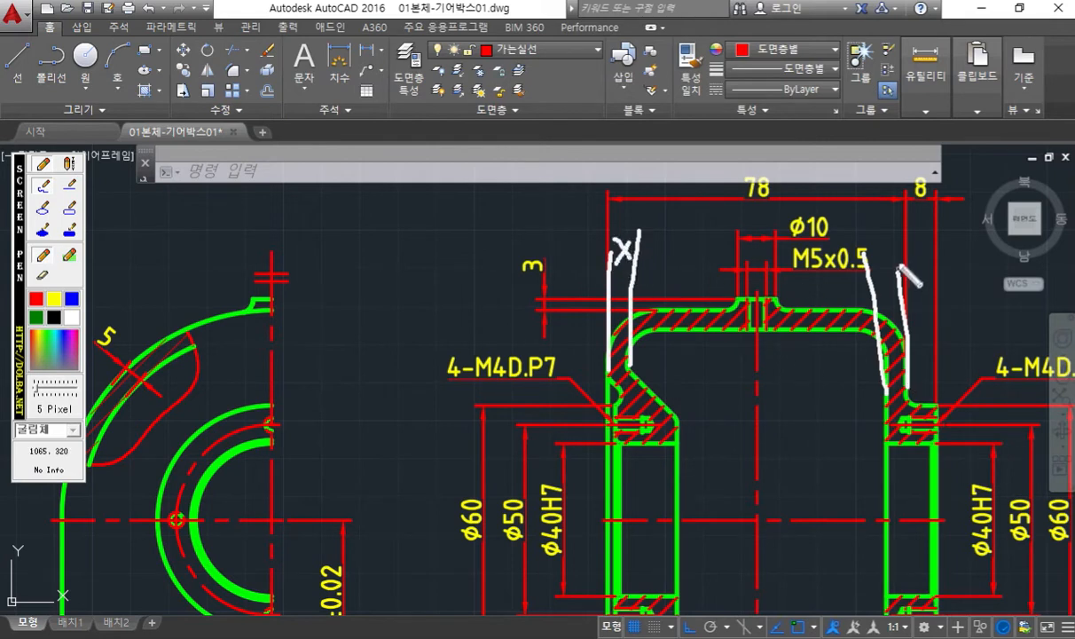
pyautogui.moveTo(887, 237)
pyautogui.mouseDown()
pyautogui.moveTo(874, 252)
pyautogui.moveTo(888, 237)
pyautogui.mouseUp()
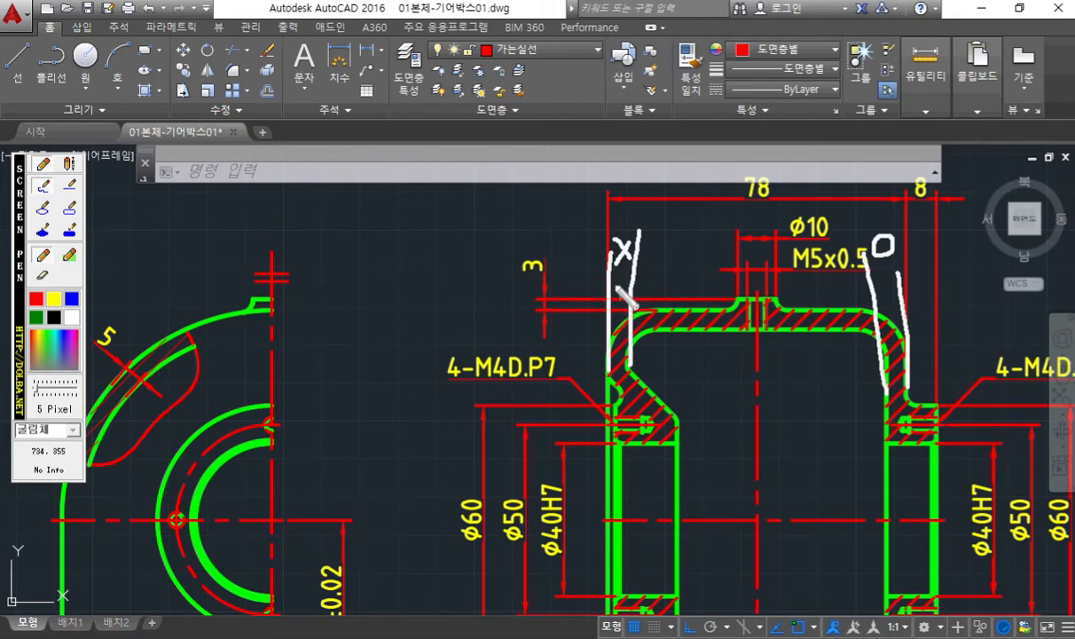
pyautogui.moveTo(855, 285)
pyautogui.mouseDown()
pyautogui.moveTo(912, 280)
pyautogui.moveTo(912, 291)
pyautogui.moveTo(857, 278)
pyautogui.mouseUp()
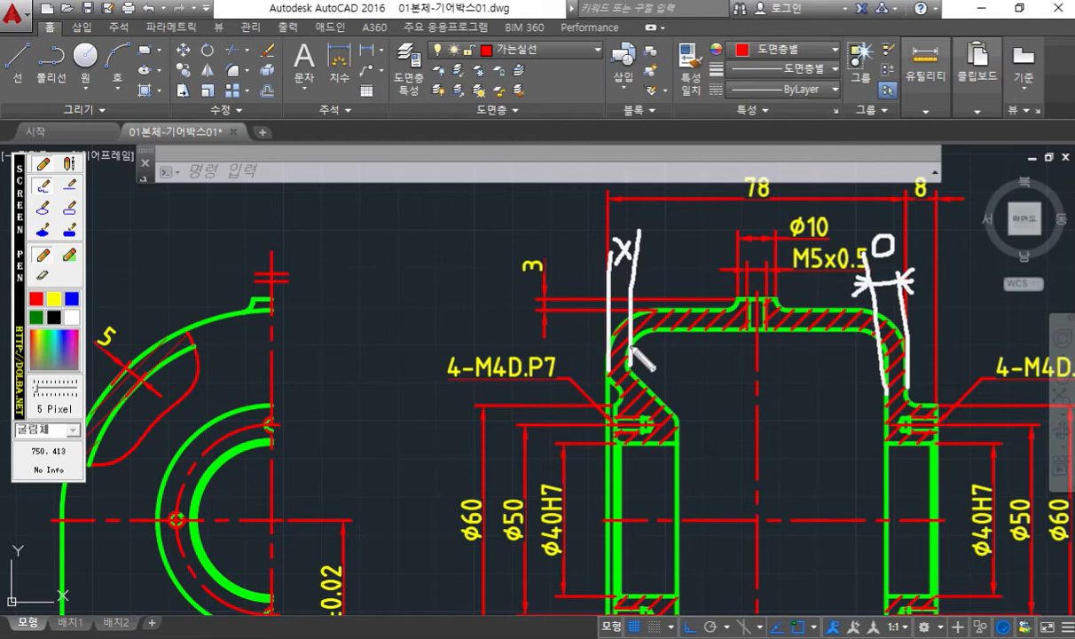
pyautogui.press('Escape')
# - Examine how the wall thickness and stacked width dimensions are placed above the finished reference section view
pyautogui.moveTo(840, 379)
pyautogui.mouseDown(button='middle')
pyautogui.moveTo(642, 399)
pyautogui.moveTo(652, 396)
pyautogui.mouseUp(button='middle')
pyautogui.scroll(-3, 653, 398)
pyautogui.scroll(-1, 590, 217)
pyautogui.moveTo(597, 211); pyautogui.dragTo(665, 359, button='middle')
pyautogui.scroll(5, 665, 359)
pyautogui.scroll(3, 619, 408)
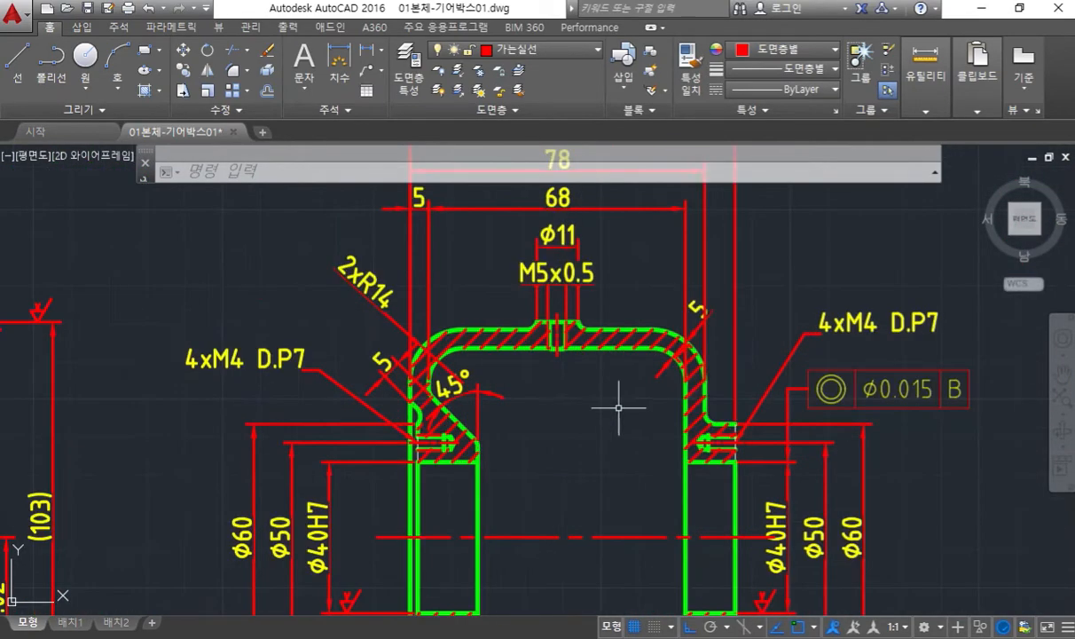
pyautogui.moveTo(619, 408); pyautogui.dragTo(631, 497, button='middle')
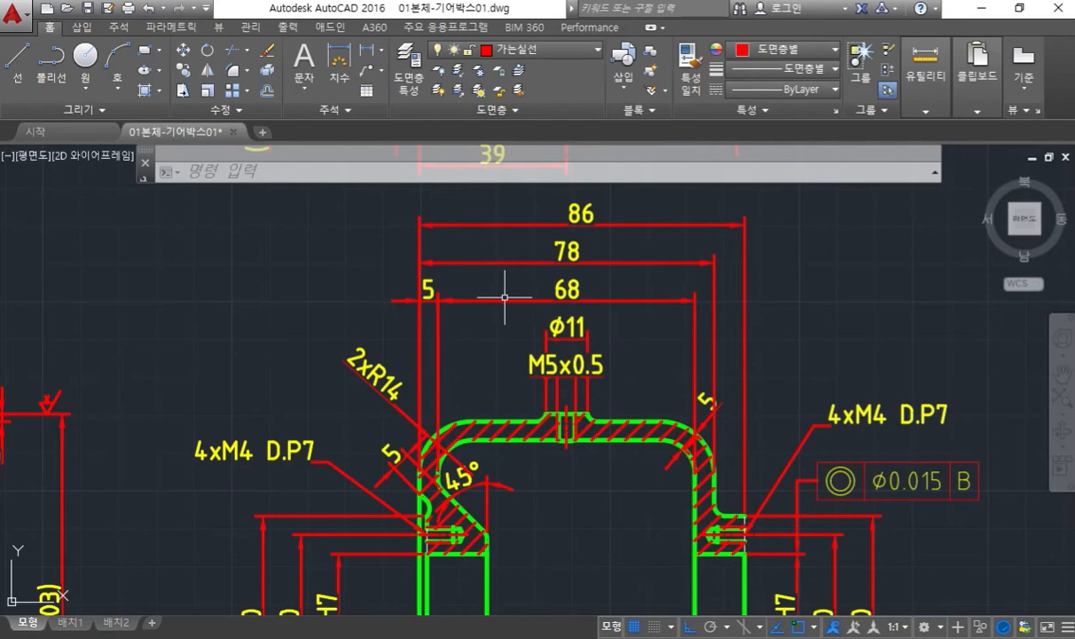
pyautogui.scroll(-5, 504, 295)
pyautogui.moveTo(629, 438)
pyautogui.mouseDown(button='middle')
pyautogui.moveTo(589, 215)
pyautogui.moveTo(698, 276)
pyautogui.moveTo(648, 476)
pyautogui.moveTo(612, 426)
pyautogui.mouseUp(button='middle')
pyautogui.scroll(5, 618, 380)
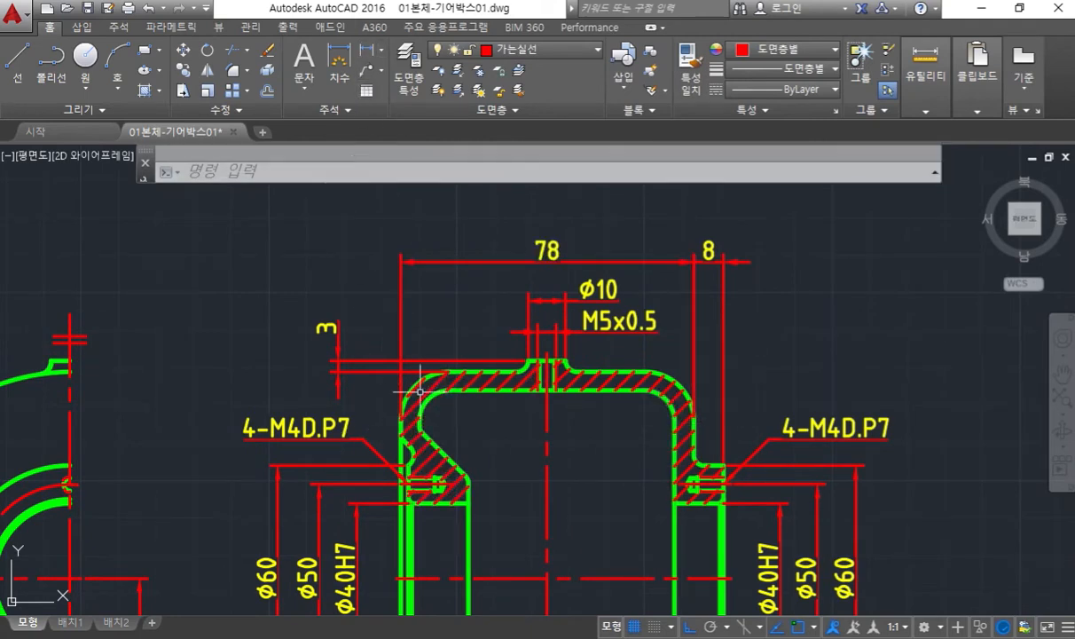
# - Add a linear dimension for the section view's left wall thickness, placed just below the 78 mm body width dimension
pyautogui.press('space')
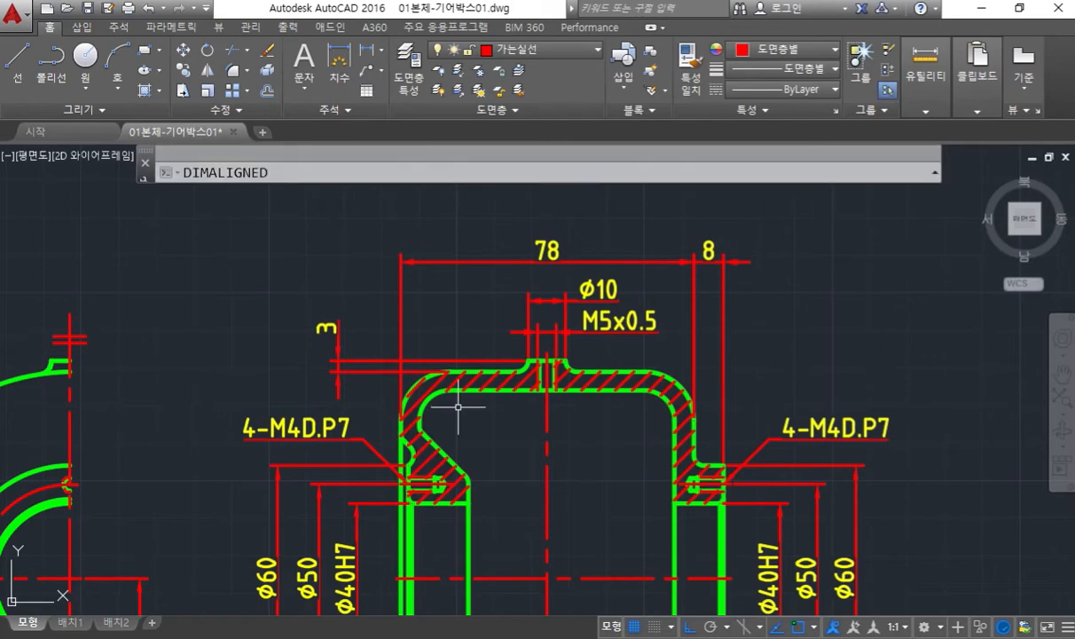
pyautogui.press('Up')
pyautogui.press('Return')
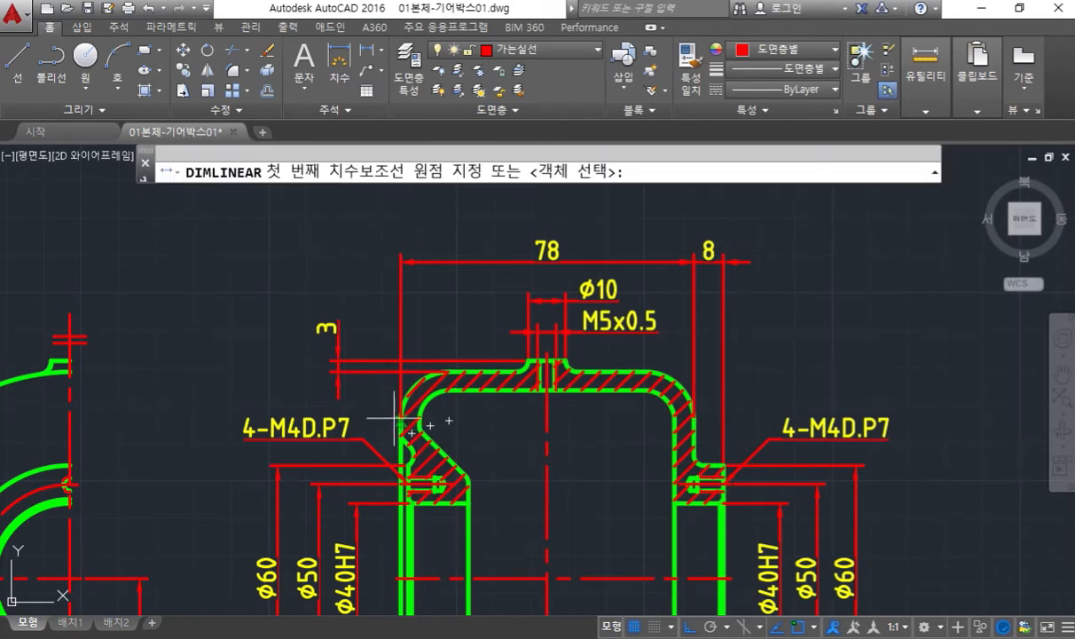
pyautogui.scroll(5, 399, 424)
pyautogui.scroll(2, 399, 424)
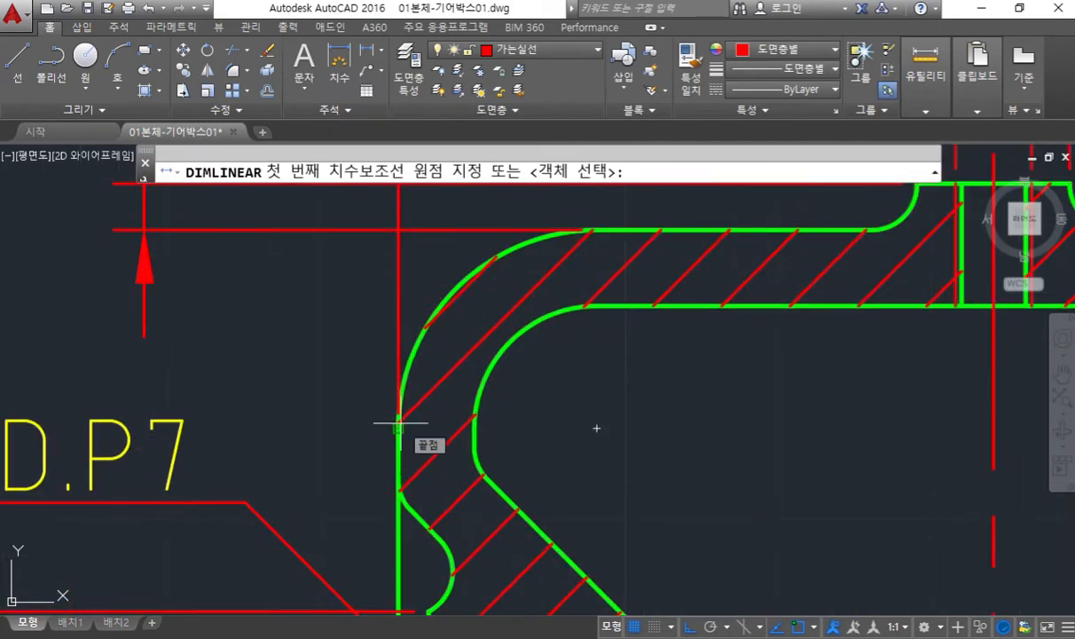
pyautogui.click(399, 424)
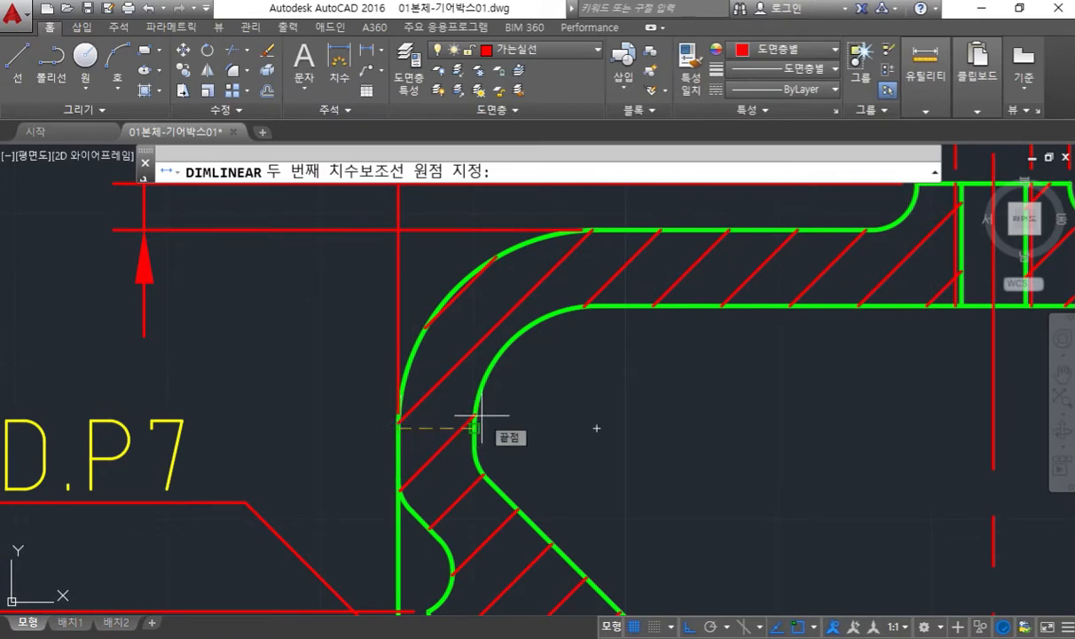
pyautogui.click(480, 418)
pyautogui.scroll(-6, 440, 296)
pyautogui.moveTo(439, 296); pyautogui.dragTo(440, 425, button='middle')
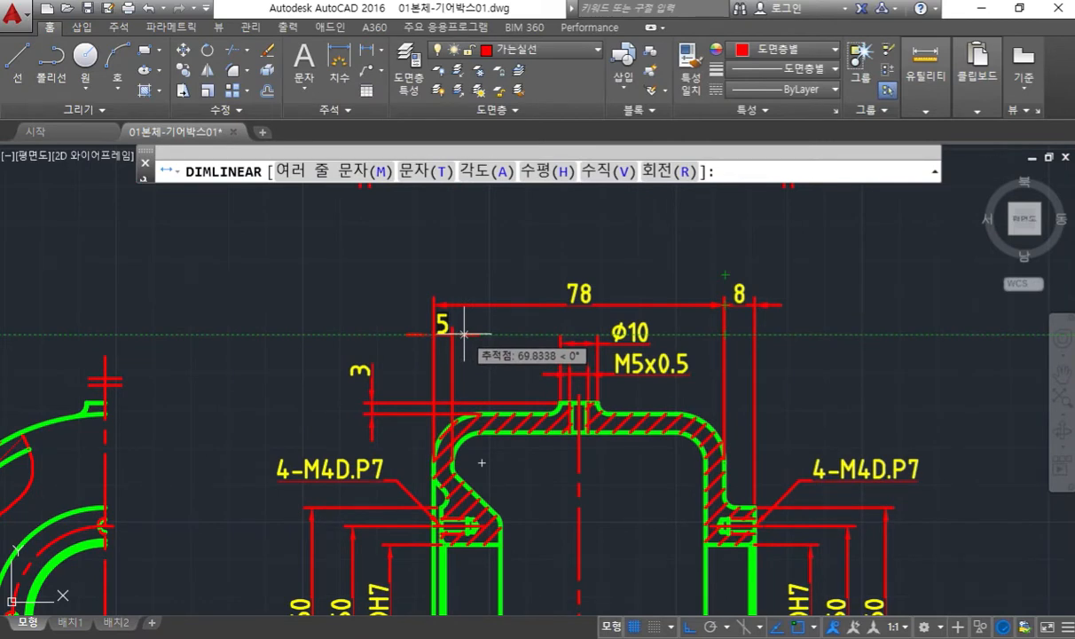
pyautogui.click(463, 334)
# - Stretch the 78 and 8 mm width, 5 mm wall and Ø10 boss dimension lines further above the section view
pyautogui.moveTo(509, 355); pyautogui.dragTo(437, 341, button='middle')
pyautogui.write('s')
pyautogui.press('Return')
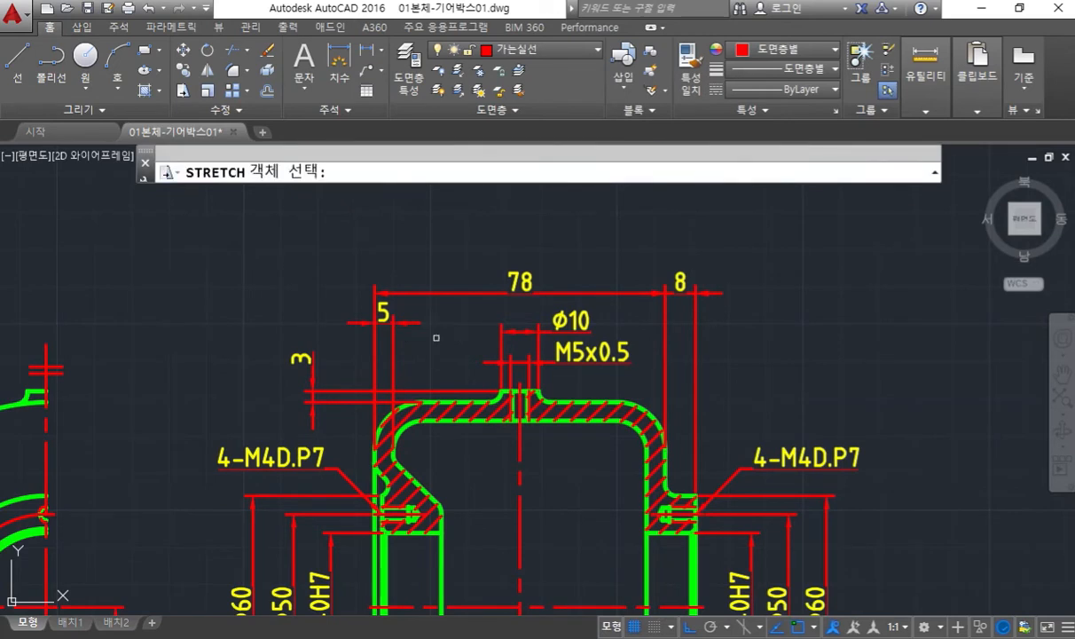
pyautogui.click(748, 321)
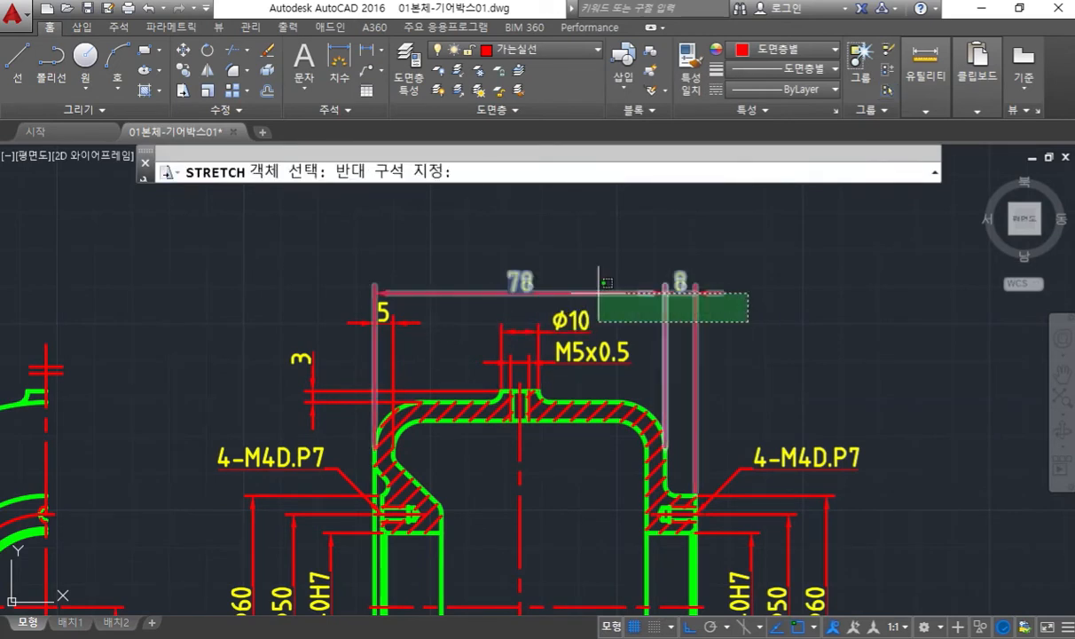
pyautogui.click(256, 242)
pyautogui.click(400, 323)
pyautogui.click(329, 285)
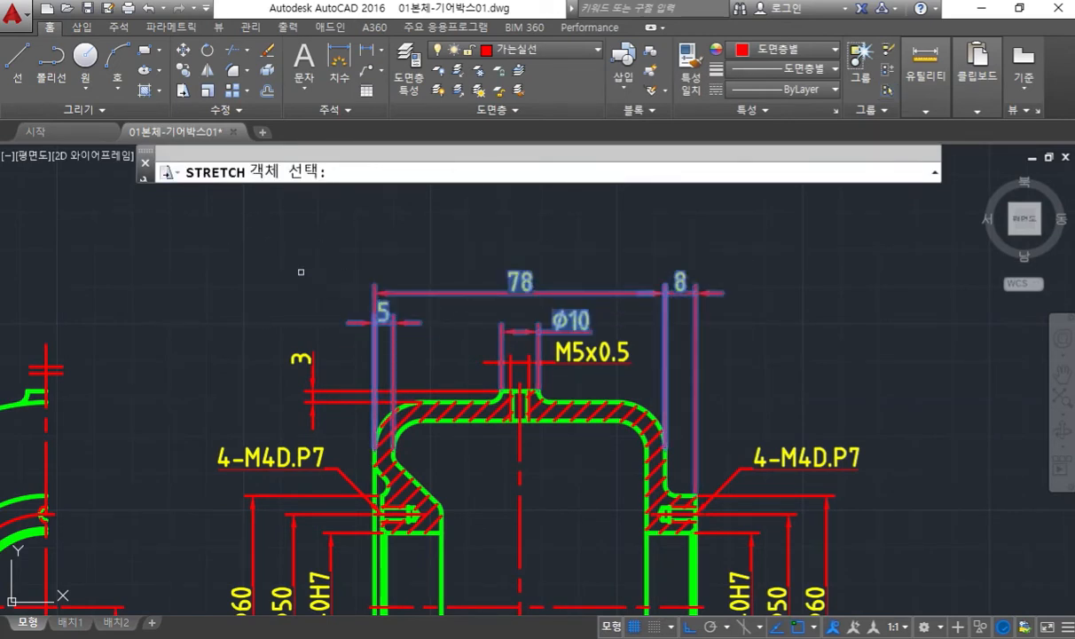
pyautogui.press('Return')
pyautogui.click(282, 303)
pyautogui.click(282, 278)
# - Stretch the Ø10 boss dimension back down to just above the M5x0.5 thread dimension
pyautogui.press('Return')
pyautogui.click(578, 304)
pyautogui.click(467, 288)
pyautogui.press('Return')
pyautogui.click(465, 302)
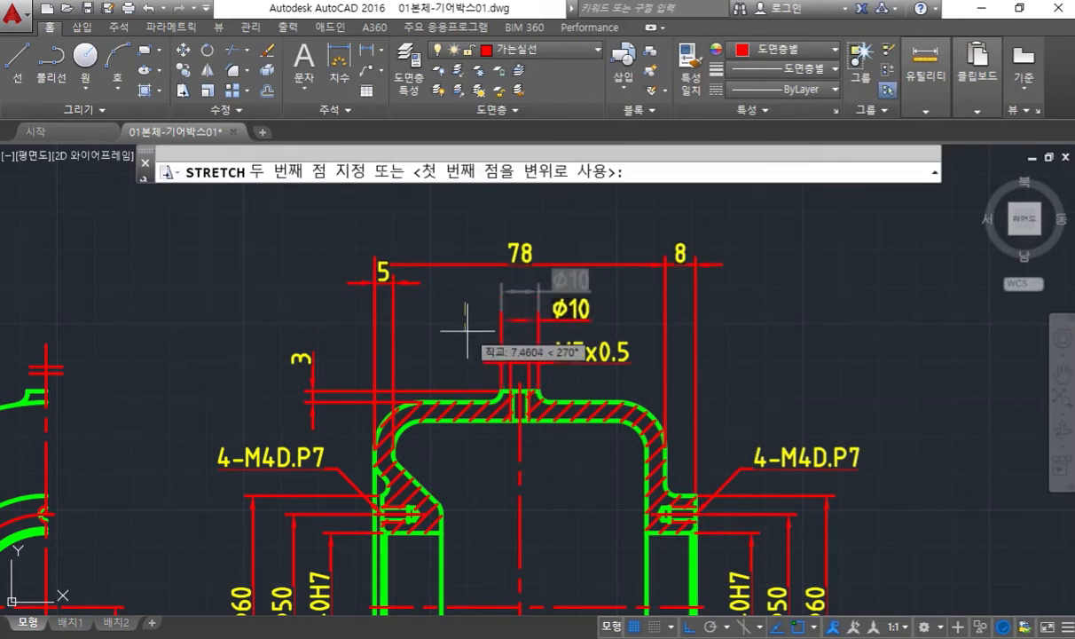
pyautogui.click(452, 353)
# - Stretch the 5 mm wall thickness dimension slightly down to space it evenly below the 78 mm width dimension
pyautogui.press('Return')
pyautogui.click(436, 293)
pyautogui.click(360, 266)
pyautogui.press('Return')
pyautogui.click(451, 299)
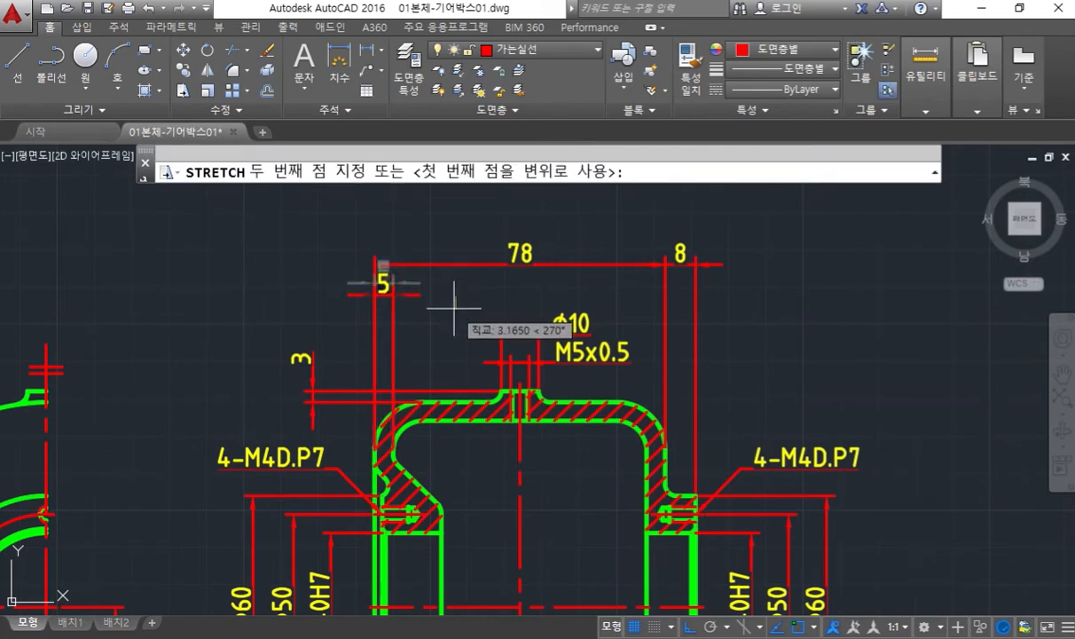
pyautogui.click(439, 312)
pyautogui.moveTo(440, 313); pyautogui.dragTo(425, 302, button='middle')
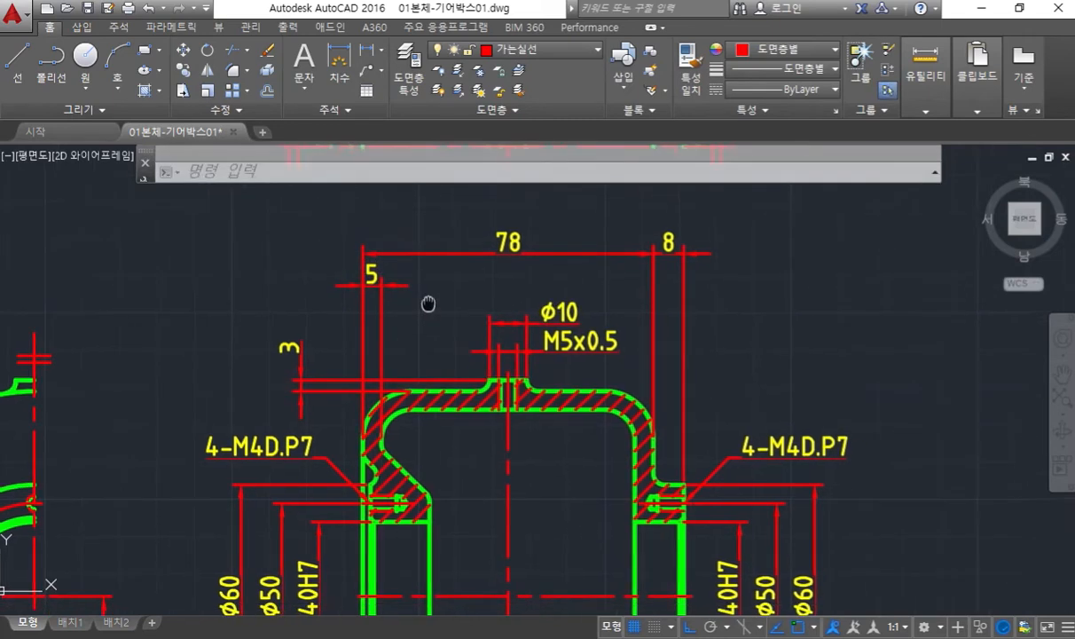
# - Mark the left wall's faces, the right wall's inner face and the inner width with the screen pen, and clear the marks
pyautogui.press('F12')
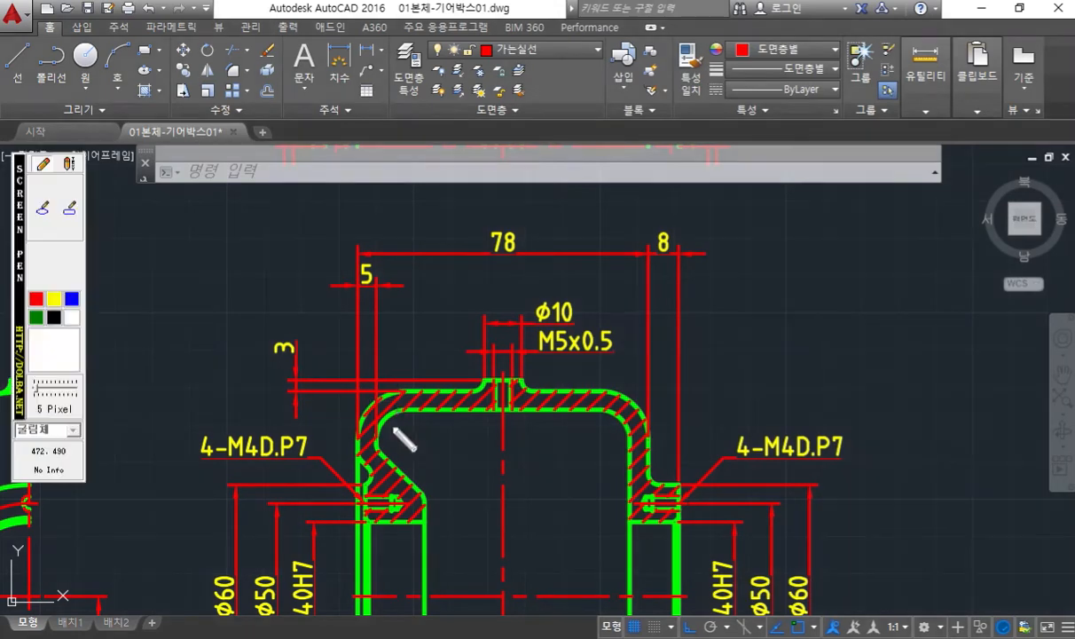
pyautogui.moveTo(378, 407); pyautogui.dragTo(379, 447)
pyautogui.moveTo(360, 411); pyautogui.dragTo(359, 454)
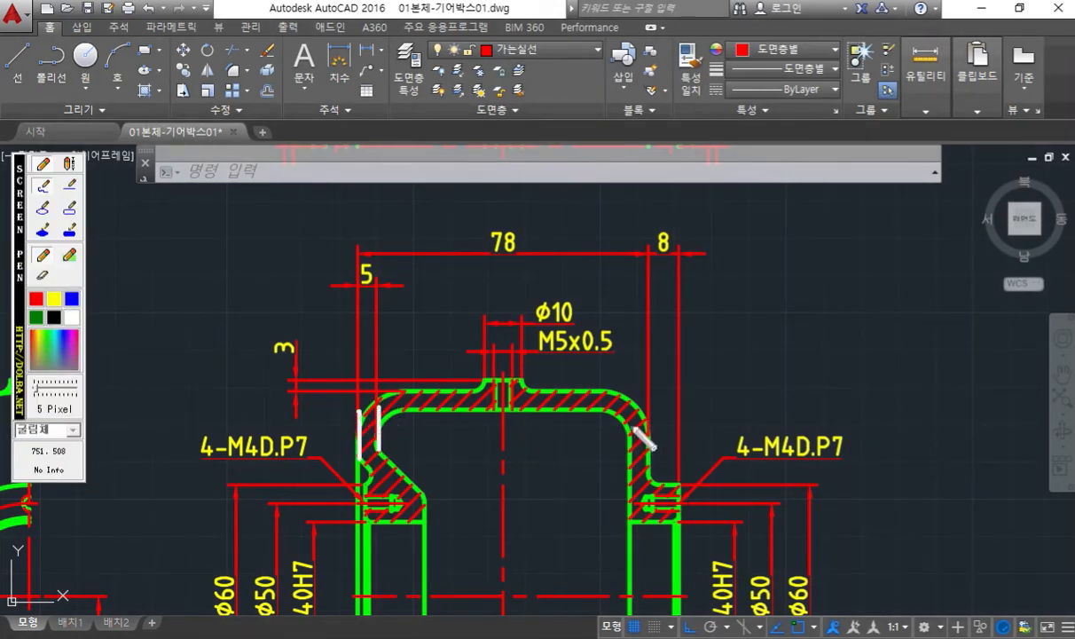
pyautogui.moveTo(625, 362); pyautogui.dragTo(626, 429)
pyautogui.moveTo(627, 351)
pyautogui.mouseDown()
pyautogui.moveTo(640, 374)
pyautogui.moveTo(627, 373)
pyautogui.mouseUp()
pyautogui.moveTo(391, 437)
pyautogui.mouseDown()
pyautogui.moveTo(585, 435)
pyautogui.moveTo(596, 450)
pyautogui.mouseUp()
pyautogui.moveTo(417, 423)
pyautogui.mouseDown()
pyautogui.moveTo(391, 436)
pyautogui.moveTo(418, 450)
pyautogui.mouseUp()
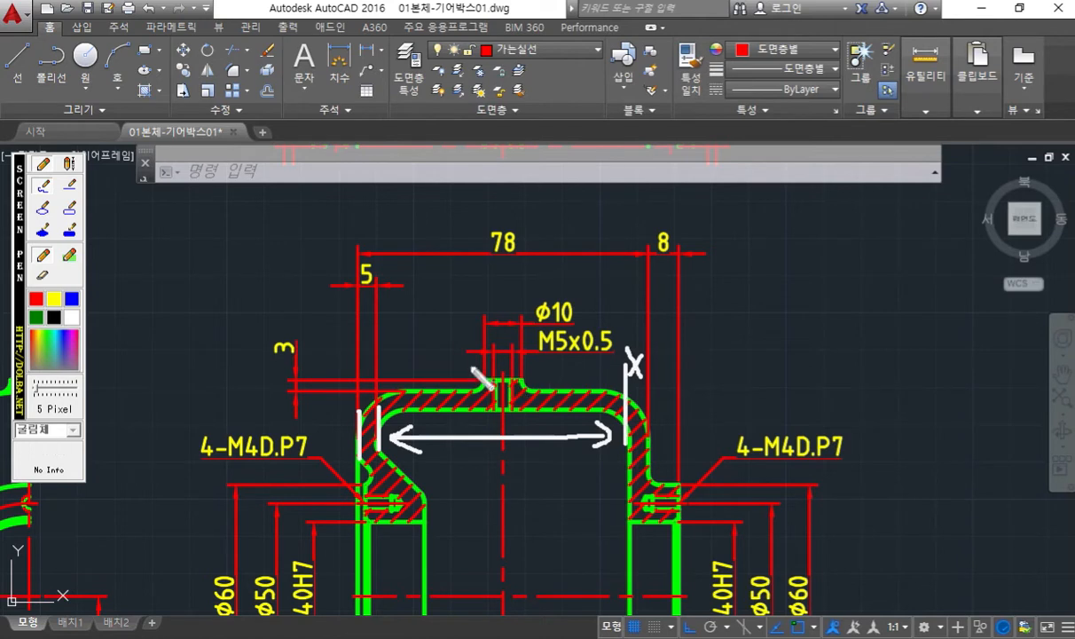
pyautogui.press('Escape')
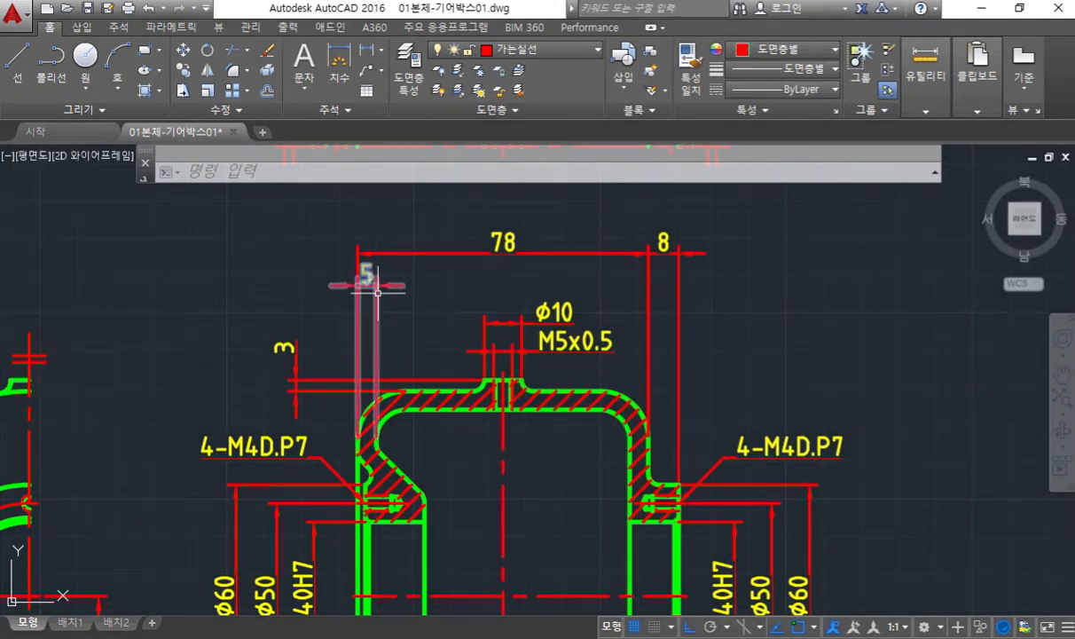
# - Write "dimcon" and sketch a dimension continuing from the 5 mm one to the right inner wall with the screen pen, and clear it
pyautogui.moveTo(377, 291)
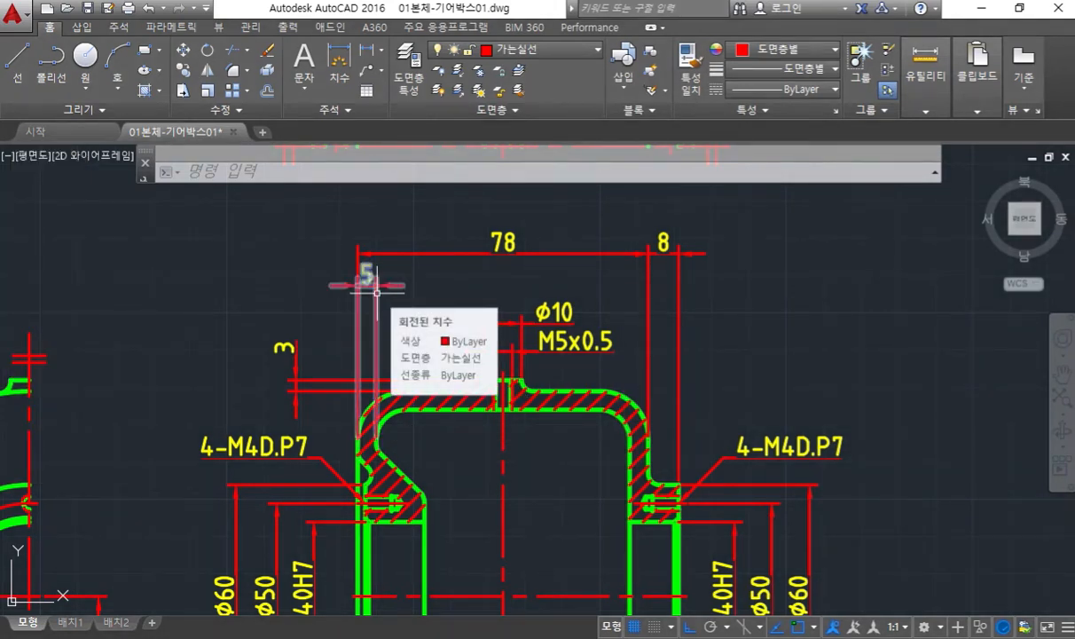
pyautogui.press('F12')
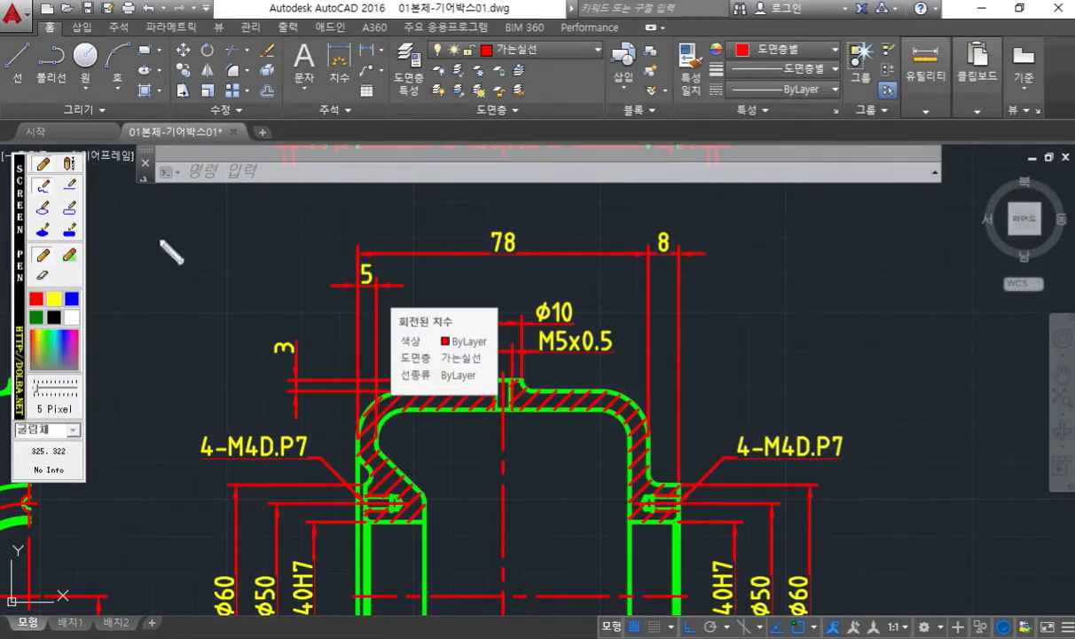
pyautogui.moveTo(184, 227)
pyautogui.mouseDown()
pyautogui.moveTo(189, 196)
pyautogui.moveTo(189, 253)
pyautogui.moveTo(222, 221)
pyautogui.moveTo(252, 257)
pyautogui.moveTo(282, 251)
pyautogui.moveTo(294, 222)
pyautogui.moveTo(330, 249)
pyautogui.mouseUp()
pyautogui.click(205, 194)
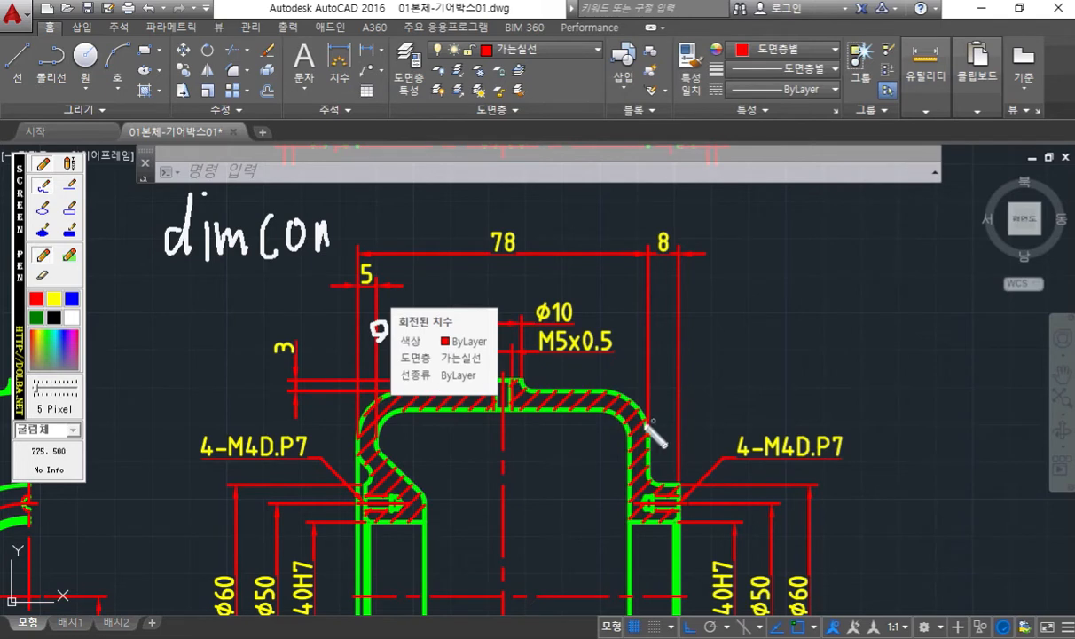
pyautogui.moveTo(630, 447); pyautogui.dragTo(620, 286)
pyautogui.moveTo(408, 283); pyautogui.dragTo(613, 288)
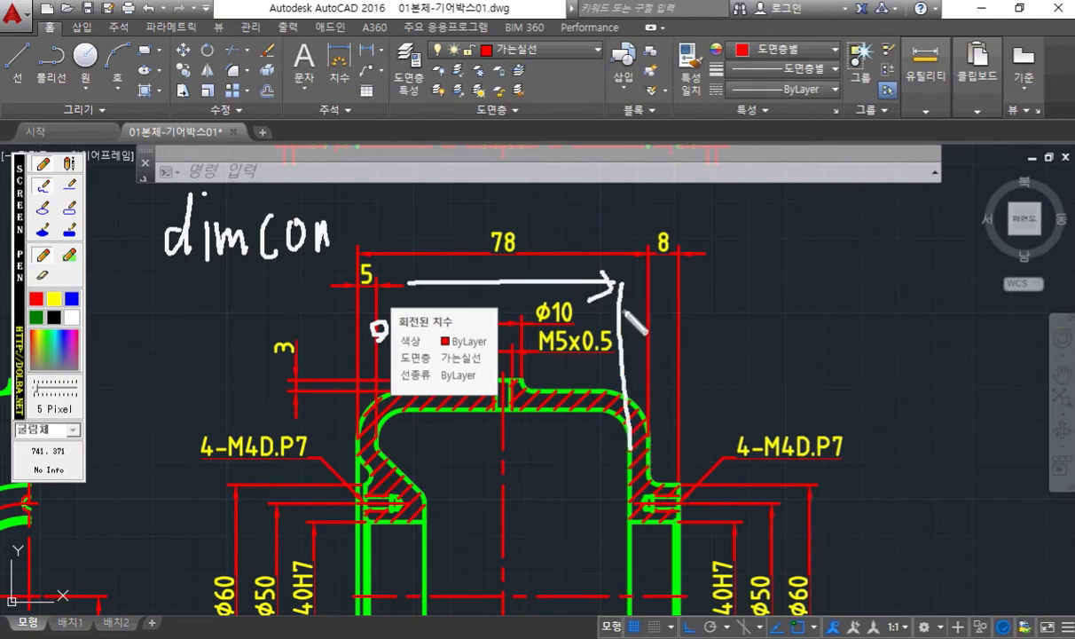
pyautogui.moveTo(398, 276); pyautogui.dragTo(389, 287)
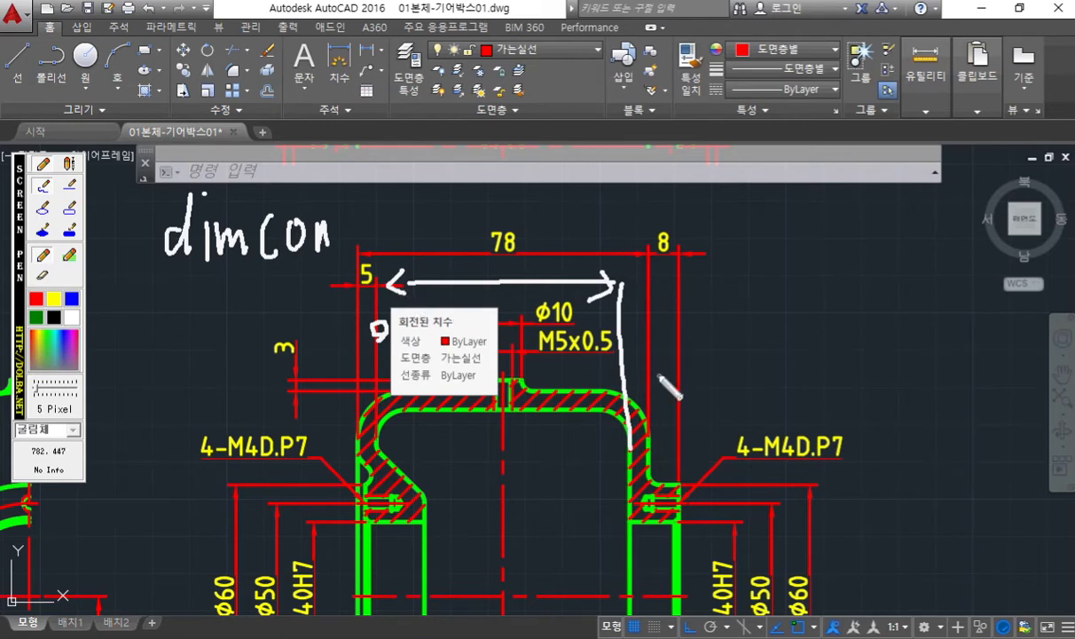
pyautogui.press('Escape')
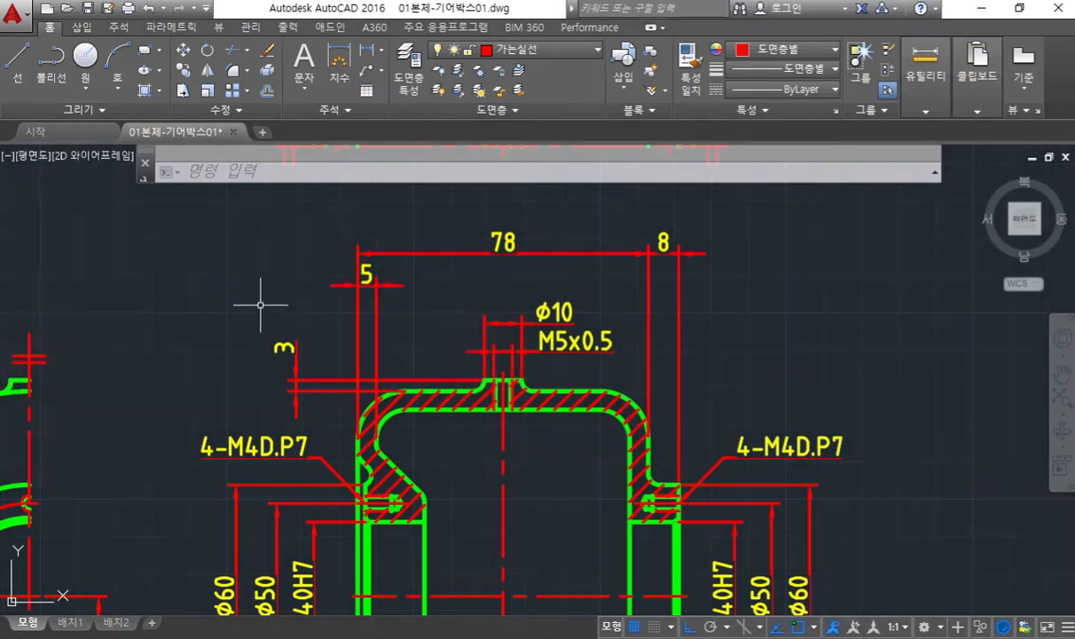
# - Continue the 5 mm wall thickness dimension to the right wall's inner face using DIMCONTINUE
pyautogui.write('DIMC')
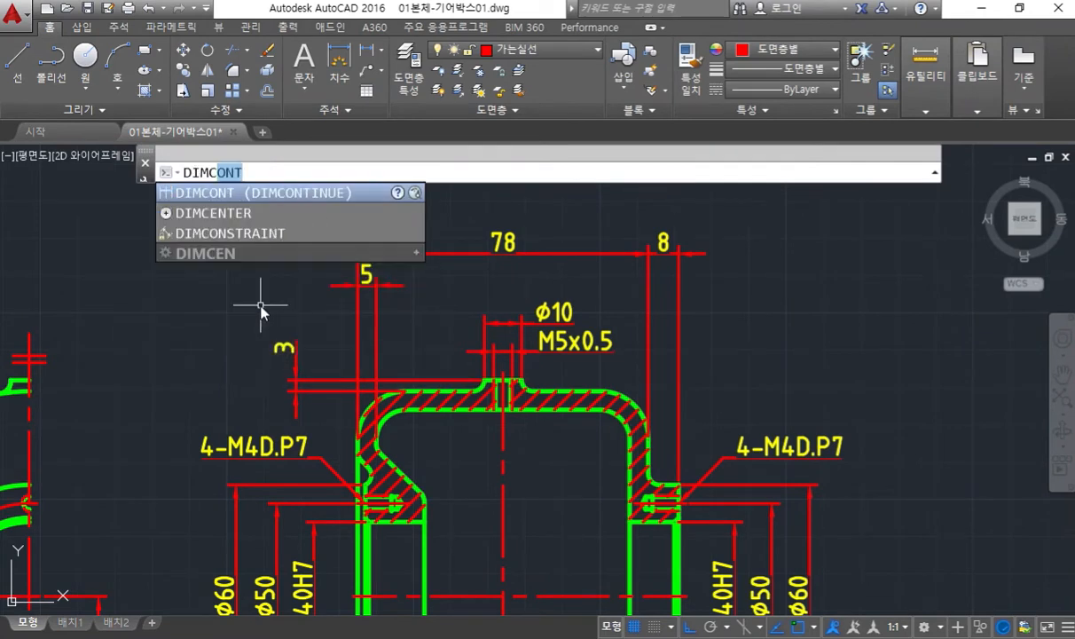
pyautogui.press('Return')
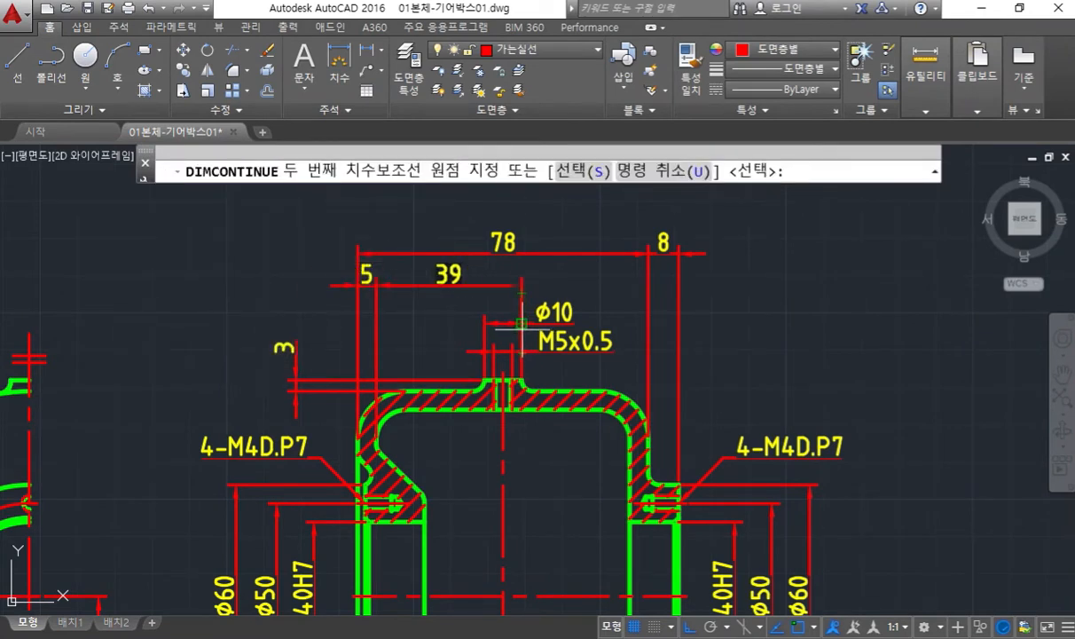
pyautogui.click(628, 439)
pyautogui.press('Return')
pyautogui.press('Return')
pyautogui.moveTo(738, 340); pyautogui.dragTo(670, 340, button='middle')
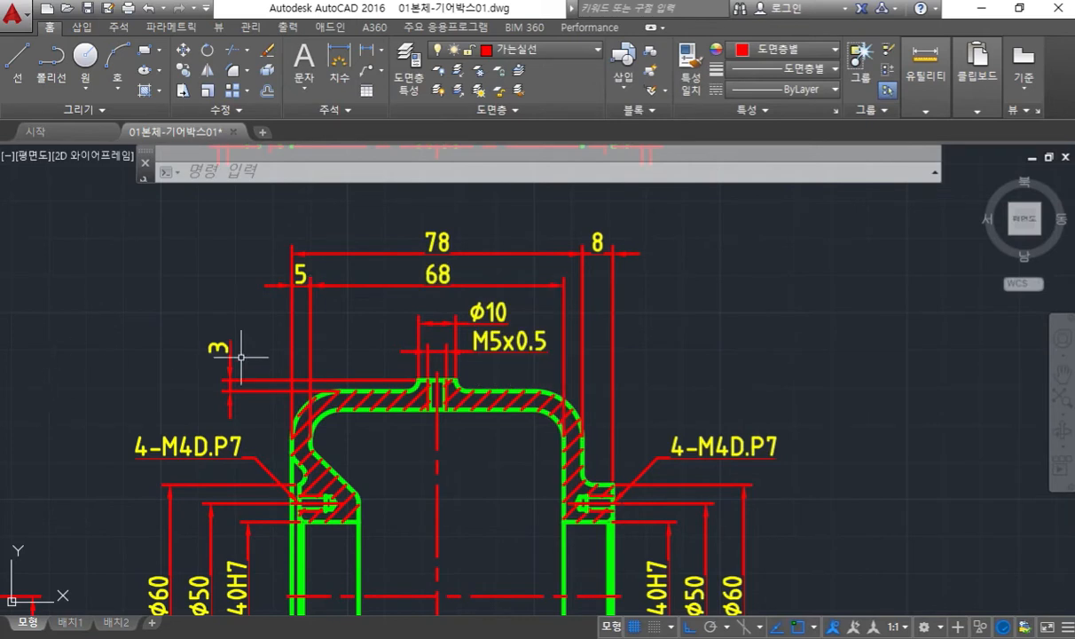
# - Circle the 5, 68 and 78 mm dimensions and mark the right wall thickness with the screen pen, and clear the marks
pyautogui.press('F12')
pyautogui.moveTo(288, 280)
pyautogui.mouseDown()
pyautogui.moveTo(293, 259)
pyautogui.moveTo(313, 298)
pyautogui.mouseUp()
pyautogui.moveTo(448, 265)
pyautogui.mouseDown()
pyautogui.moveTo(419, 282)
pyautogui.moveTo(461, 299)
pyautogui.mouseUp()
pyautogui.moveTo(551, 308)
pyautogui.mouseDown()
pyautogui.moveTo(586, 304)
pyautogui.moveTo(595, 316)
pyautogui.moveTo(547, 316)
pyautogui.mouseUp()
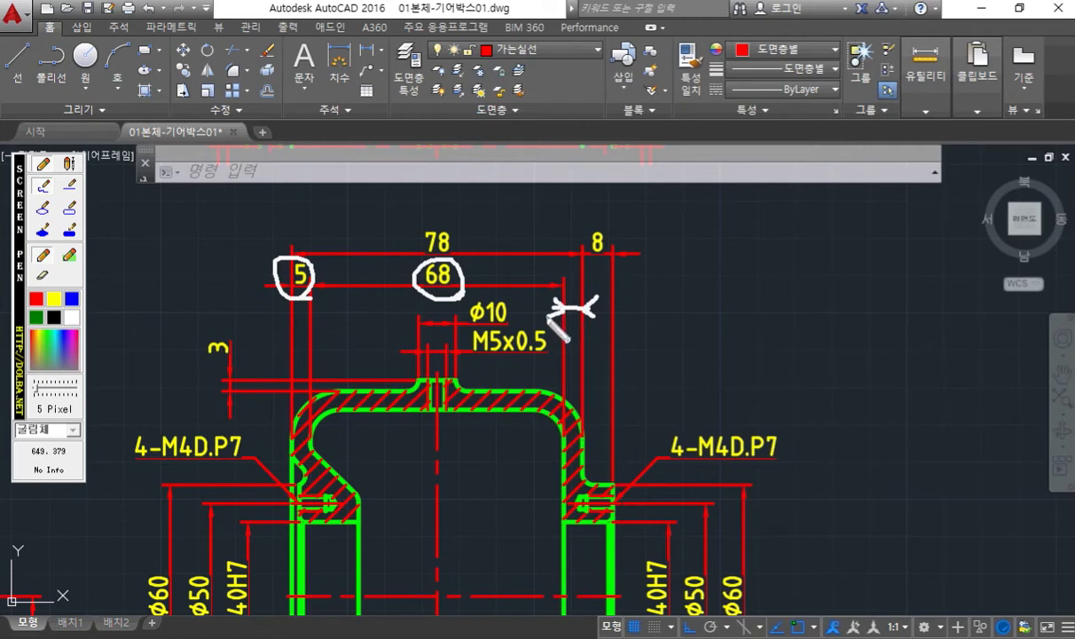
pyautogui.moveTo(451, 248)
pyautogui.mouseDown()
pyautogui.moveTo(416, 250)
pyautogui.moveTo(435, 211)
pyautogui.moveTo(444, 259)
pyautogui.mouseUp()
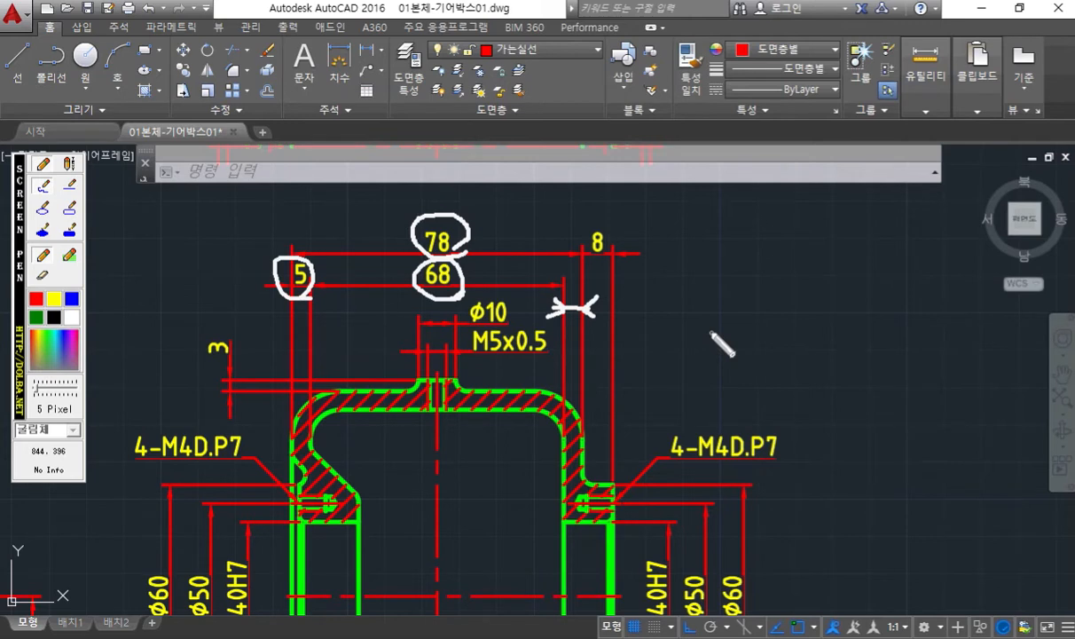
pyautogui.press('Escape')
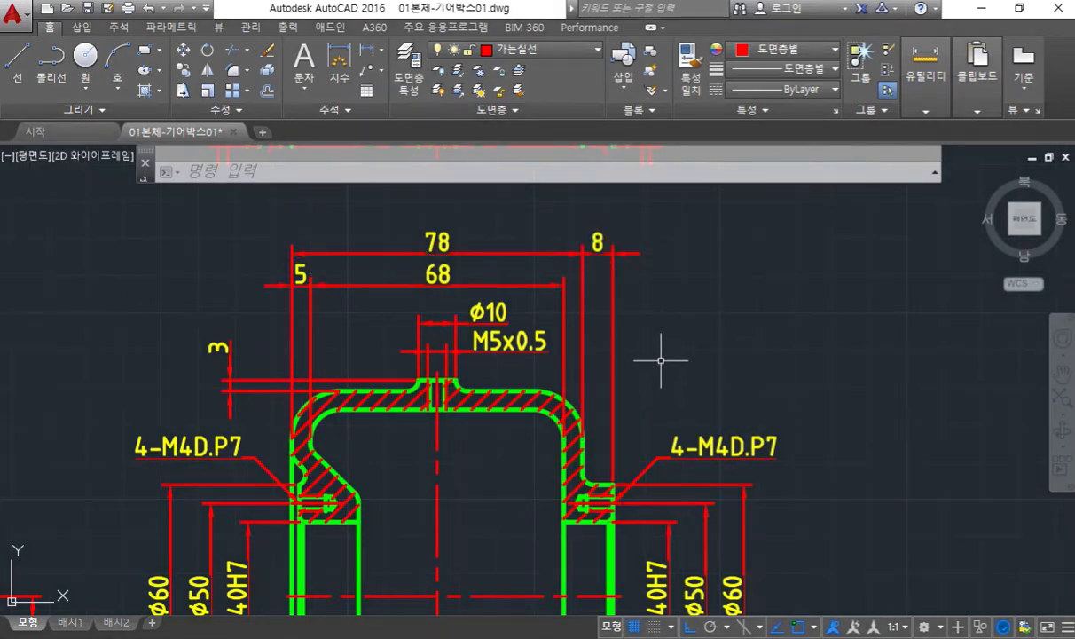
# - Sketch the extended slope and inner face lines crossing at the left boss's rounded corner with the screen pen, and clear them
pyautogui.moveTo(425, 417)
pyautogui.mouseDown(button='middle')
pyautogui.moveTo(590, 336)
pyautogui.moveTo(592, 359)
pyautogui.mouseUp(button='middle')
pyautogui.press('F12')
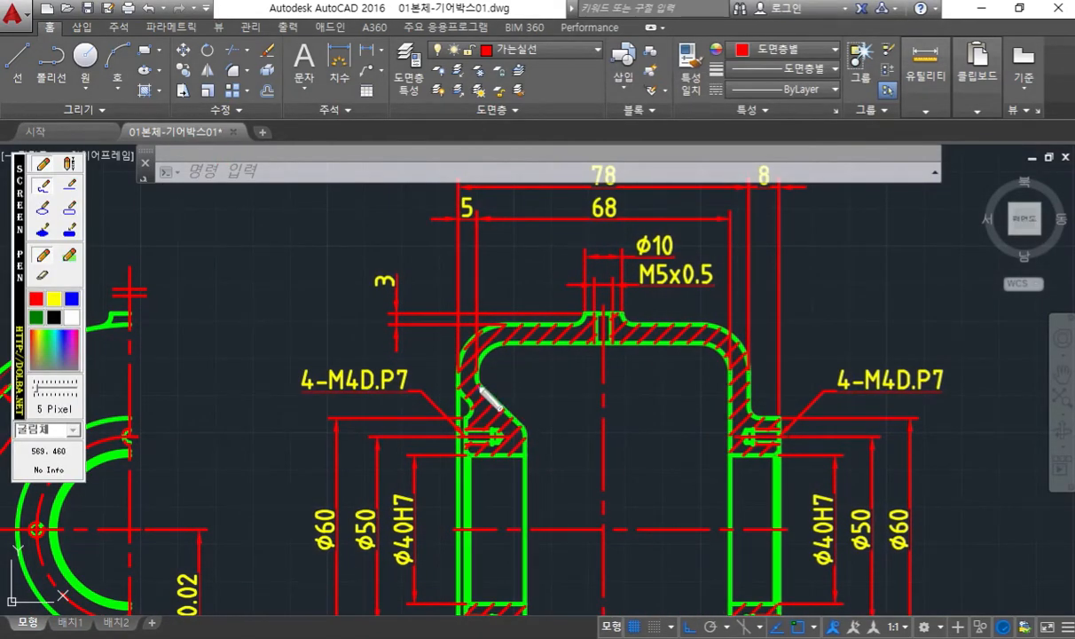
pyautogui.moveTo(481, 388); pyautogui.dragTo(579, 462)
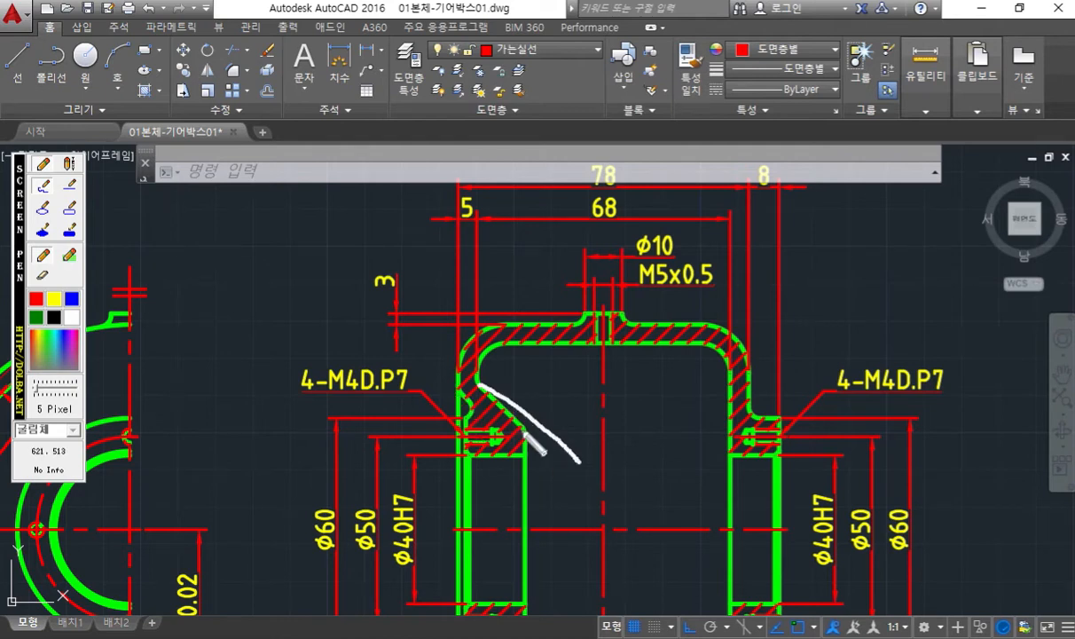
pyautogui.moveTo(530, 405); pyautogui.dragTo(531, 474)
pyautogui.press('Escape')
# - Mark the left boss's upper and lower corner intersections and note the fillet options A, T, R 0 and M with the screen pen, and clear everything
pyautogui.moveTo(554, 450); pyautogui.dragTo(460, 357, button='middle')
pyautogui.scroll(2, 459, 388)
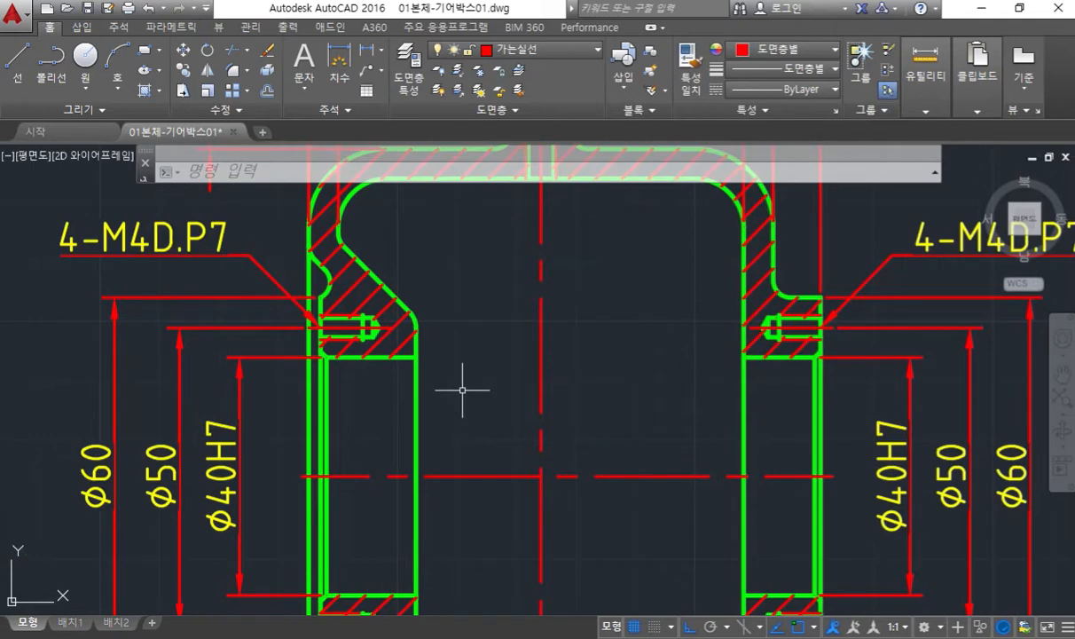
pyautogui.moveTo(471, 414); pyautogui.dragTo(473, 360, button='middle')
pyautogui.moveTo(448, 288); pyautogui.dragTo(452, 297, button='middle')
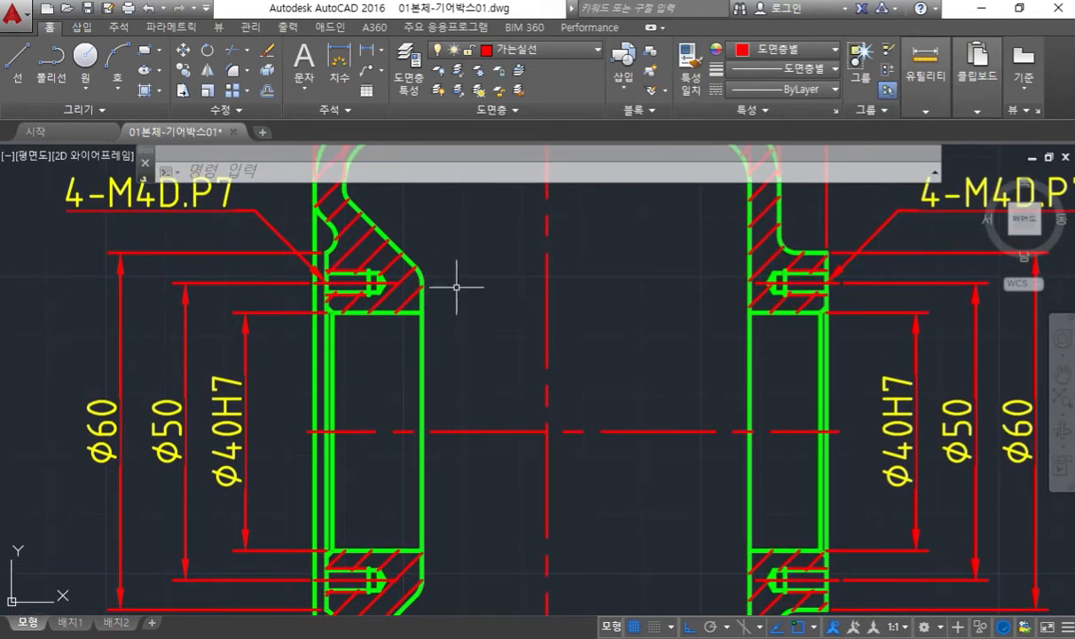
pyautogui.press('F12')
pyautogui.moveTo(391, 245); pyautogui.dragTo(467, 300)
pyautogui.moveTo(433, 238); pyautogui.dragTo(427, 306)
pyautogui.moveTo(432, 565)
pyautogui.mouseDown()
pyautogui.moveTo(429, 610)
pyautogui.moveTo(436, 575)
pyautogui.mouseUp()
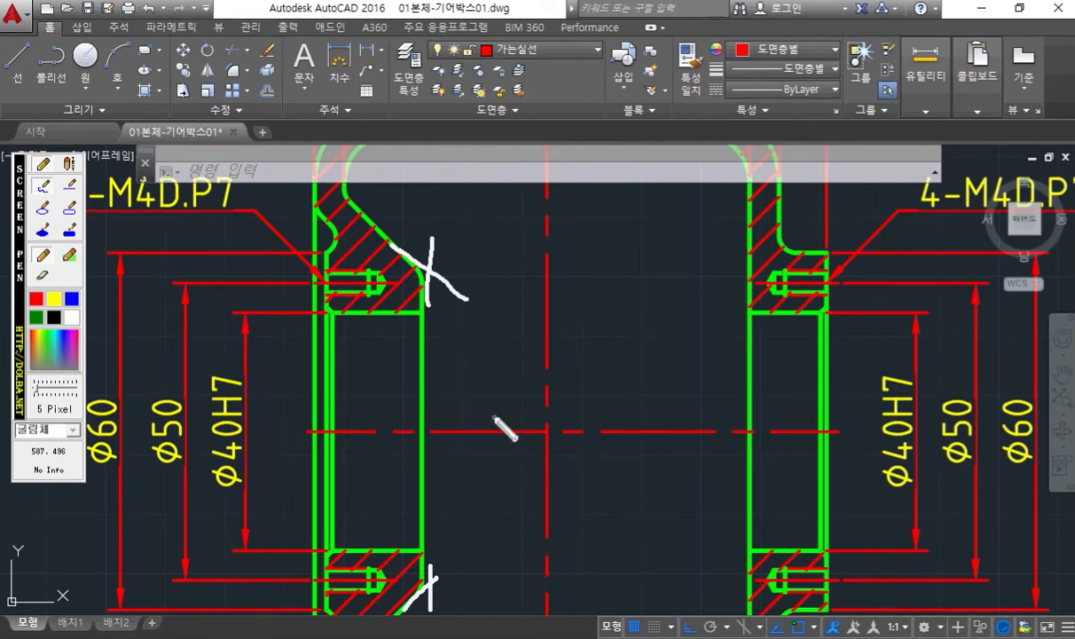
pyautogui.moveTo(600, 263)
pyautogui.mouseDown()
pyautogui.moveTo(592, 276)
pyautogui.moveTo(603, 249)
pyautogui.mouseUp()
pyautogui.moveTo(573, 291)
pyautogui.mouseDown()
pyautogui.moveTo(605, 382)
pyautogui.moveTo(658, 367)
pyautogui.moveTo(642, 351)
pyautogui.mouseUp()
pyautogui.moveTo(598, 417); pyautogui.dragTo(642, 432)
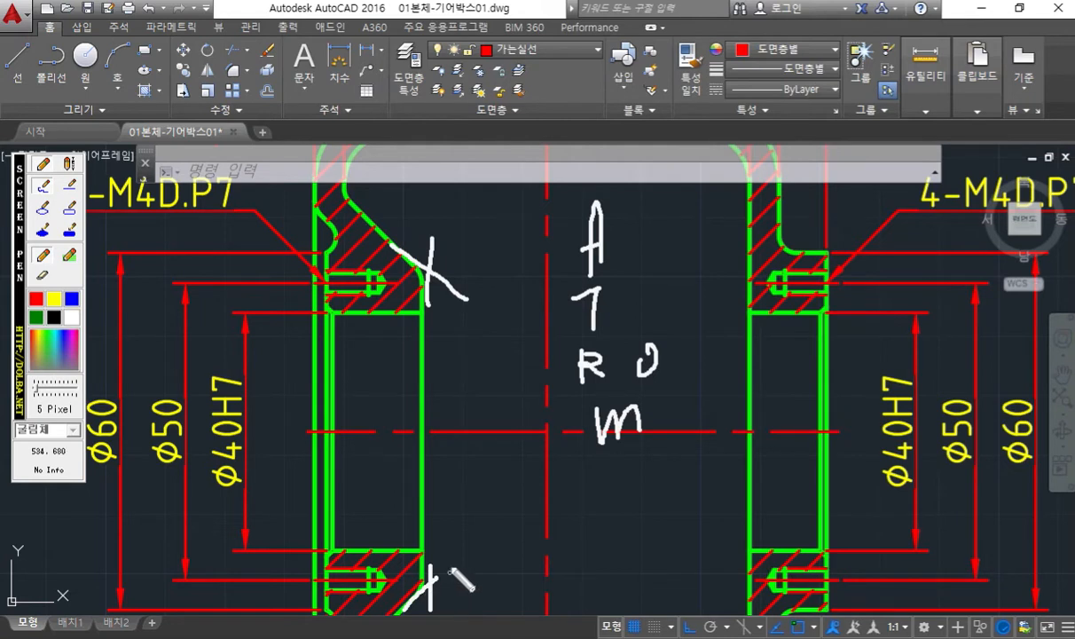
pyautogui.press('Escape')
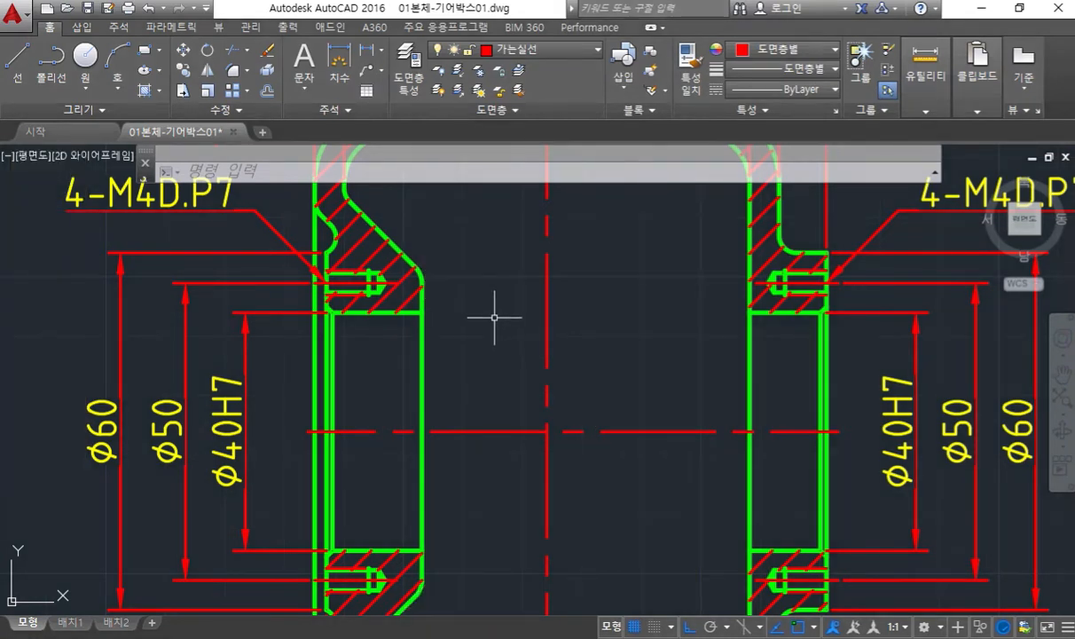
# - Fillet the left upper boss's sloped line and inner face line to a sharp corner with radius 0, using the trim and multiple options
pyautogui.write('f')
pyautogui.press('Return')
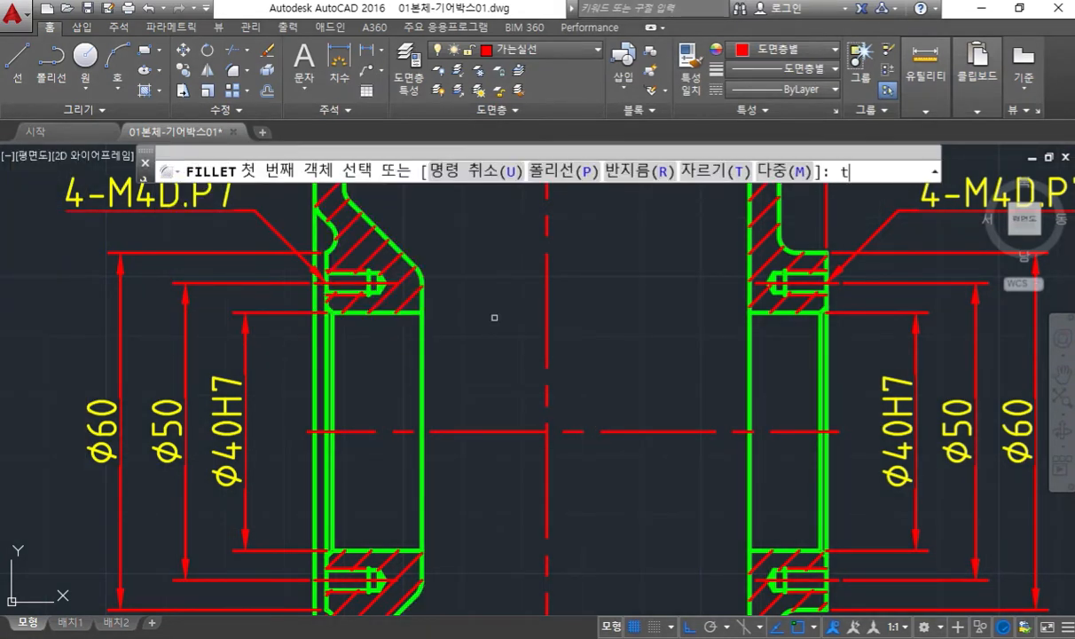
pyautogui.write('t')
pyautogui.press('Return')
pyautogui.press('Return')
pyautogui.press('Return')
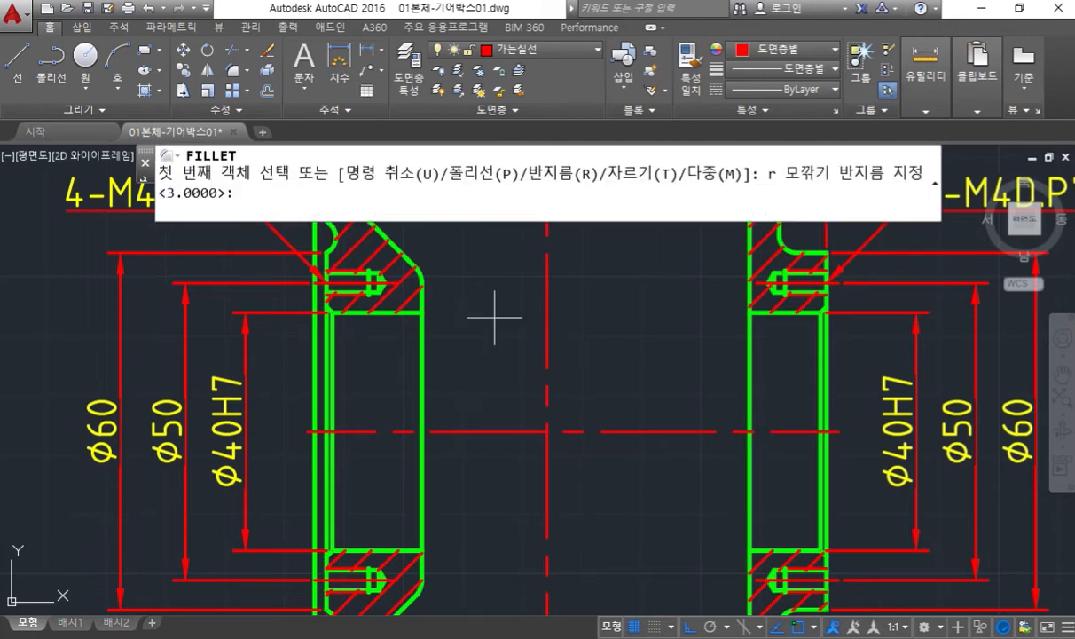
pyautogui.write('8')
pyautogui.press('Return')
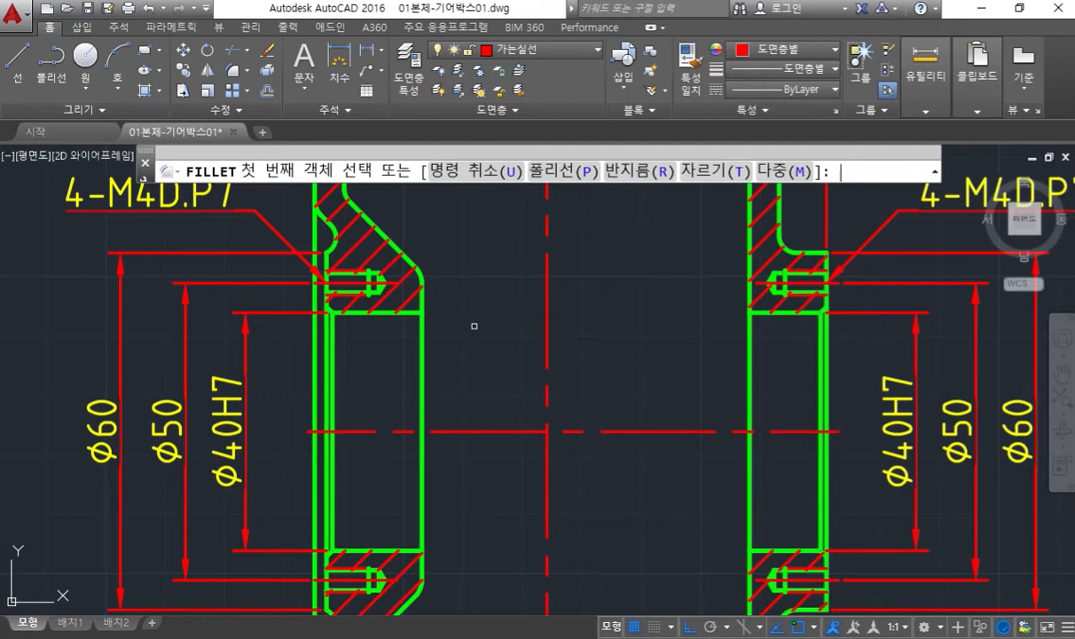
pyautogui.scroll(4, 471, 305)
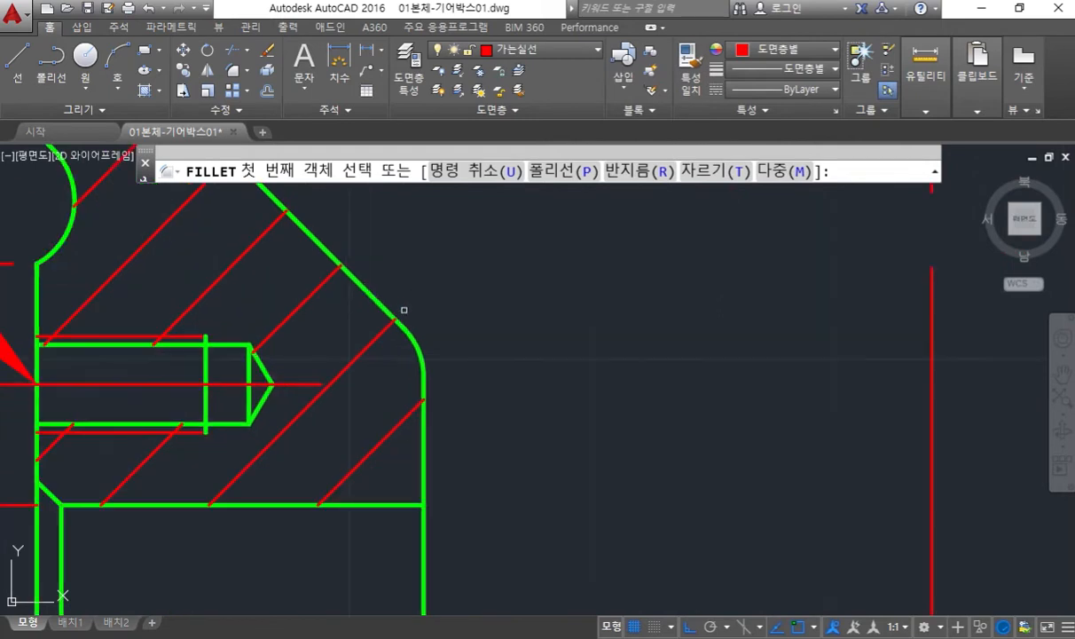
pyautogui.moveTo(461, 306); pyautogui.dragTo(468, 303, button='middle')
pyautogui.click(379, 276)
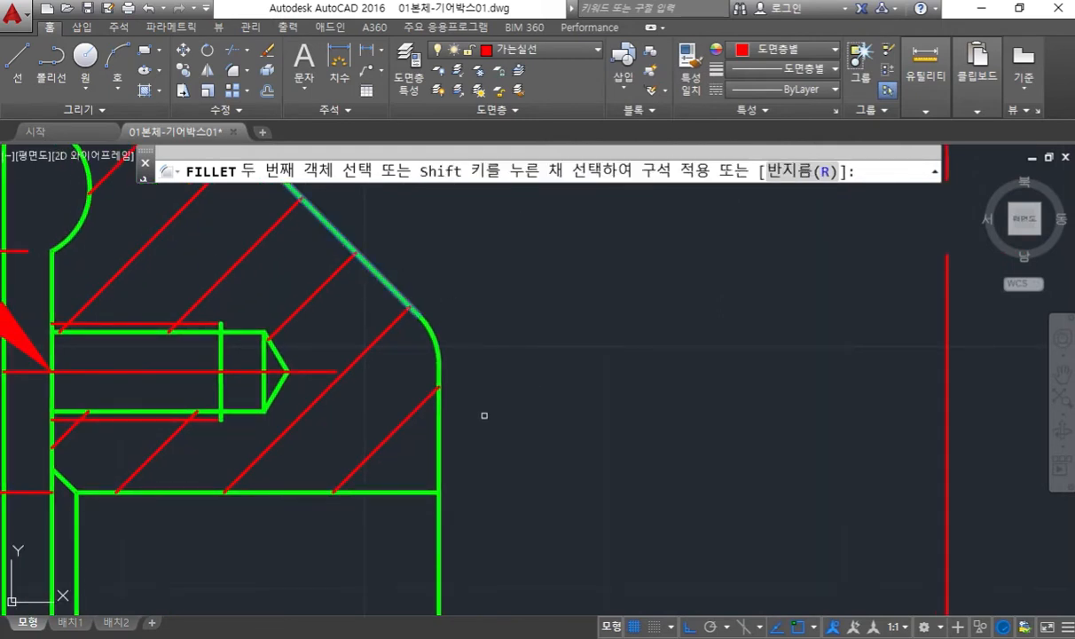
pyautogui.click(441, 426)
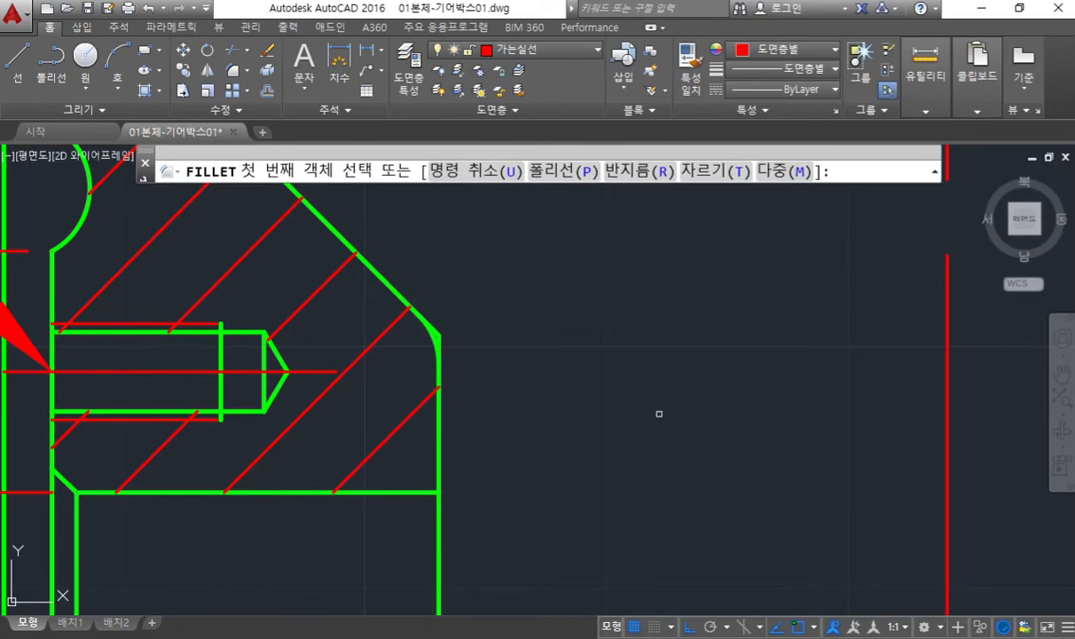
# - Fillet the left lower boss's sloped line and vertical inner face line to a sharp corner and end the Fillet command
pyautogui.scroll(-2, 613, 416)
pyautogui.moveTo(566, 506); pyautogui.dragTo(557, 213, button='middle')
pyautogui.moveTo(542, 558); pyautogui.dragTo(538, 221, button='middle')
pyautogui.moveTo(511, 464); pyautogui.dragTo(510, 303, button='middle')
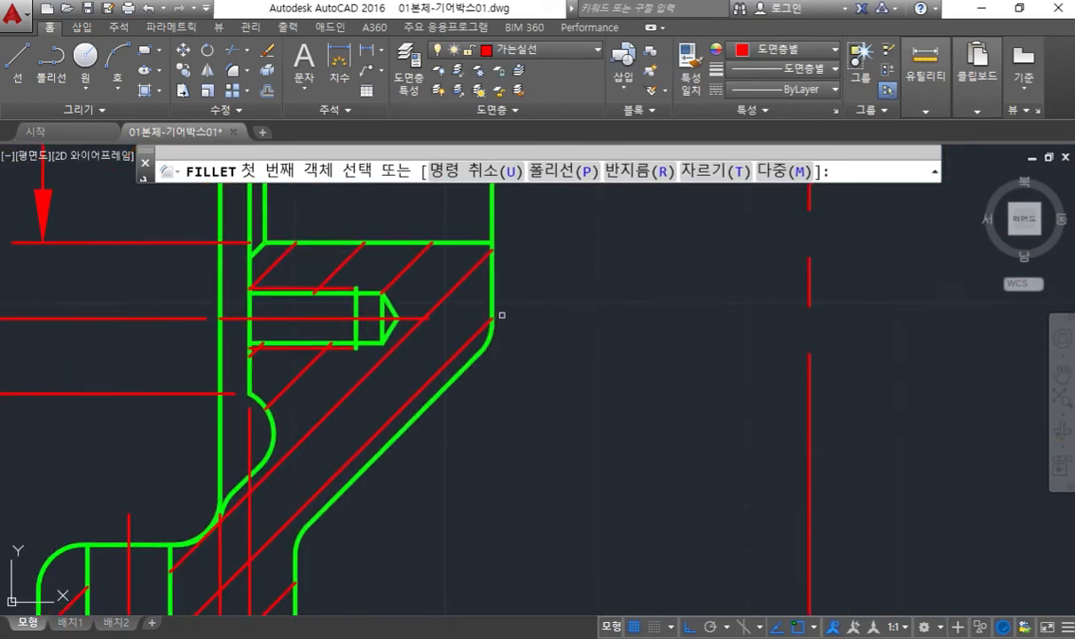
pyautogui.scroll(4, 502, 314)
pyautogui.click(400, 436)
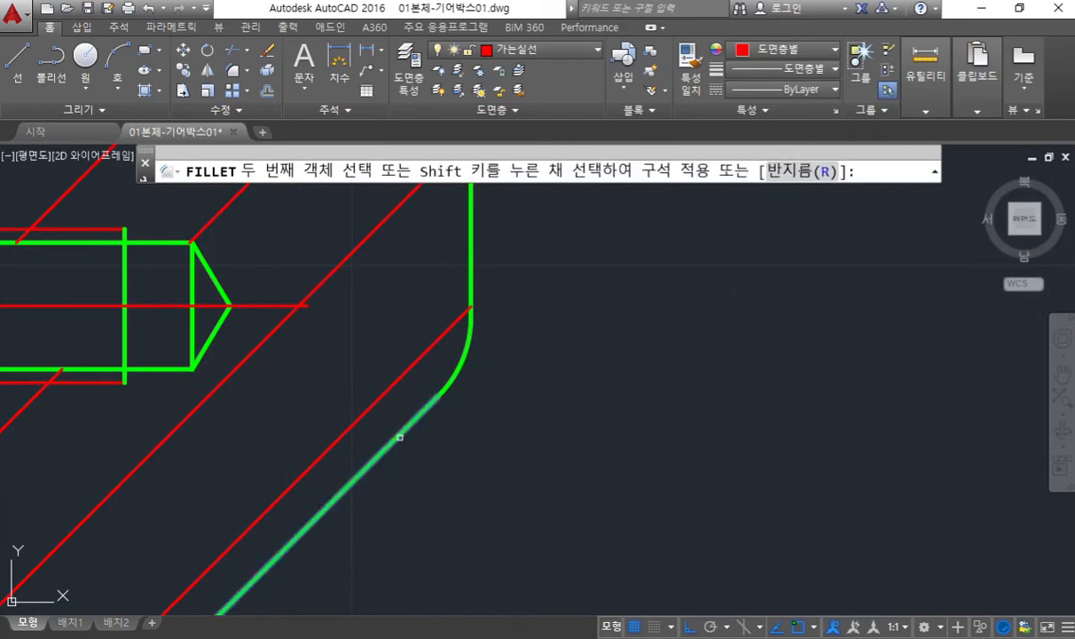
pyautogui.click(471, 257)
pyautogui.press('Escape')
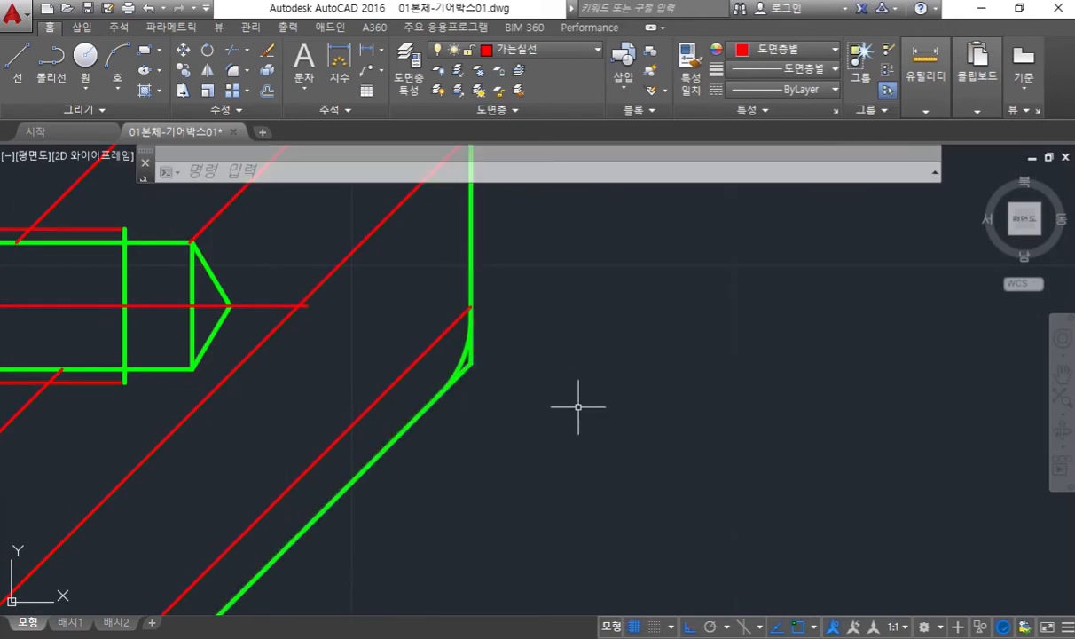
# - Mark the lower corner's extended line segments outside the arc and the arc's lower tangent point with the screen pen, and clear the marks
pyautogui.scroll(5, 573, 404)
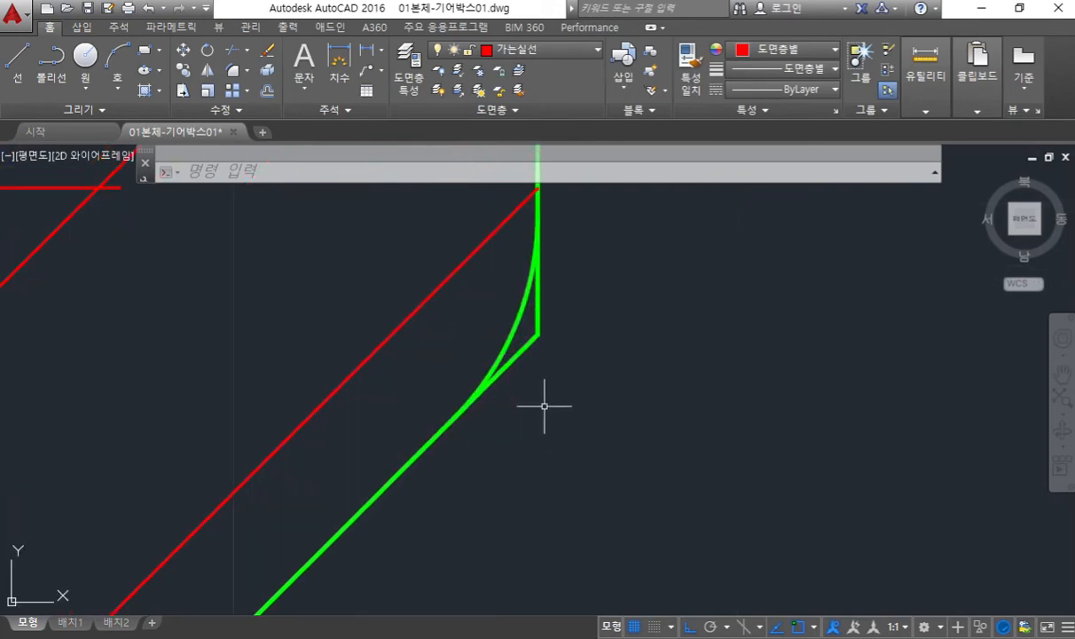
pyautogui.moveTo(544, 406); pyautogui.dragTo(555, 431, button='middle')
pyautogui.write('b')
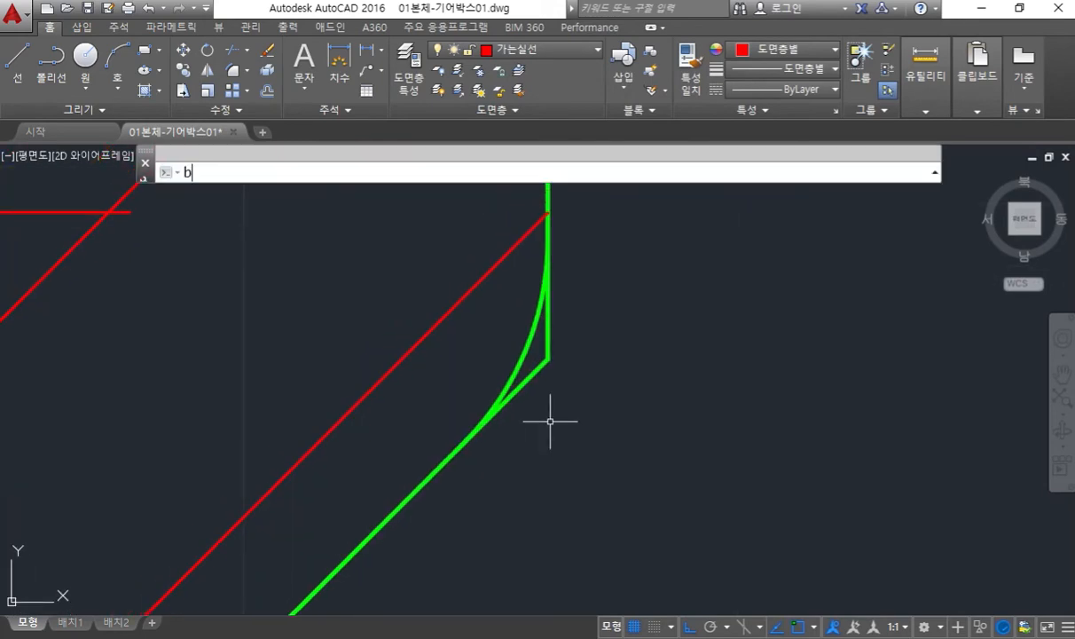
pyautogui.hotkey('ctrl', 'alt', 'b')
pyautogui.moveTo(534, 367); pyautogui.dragTo(539, 388)
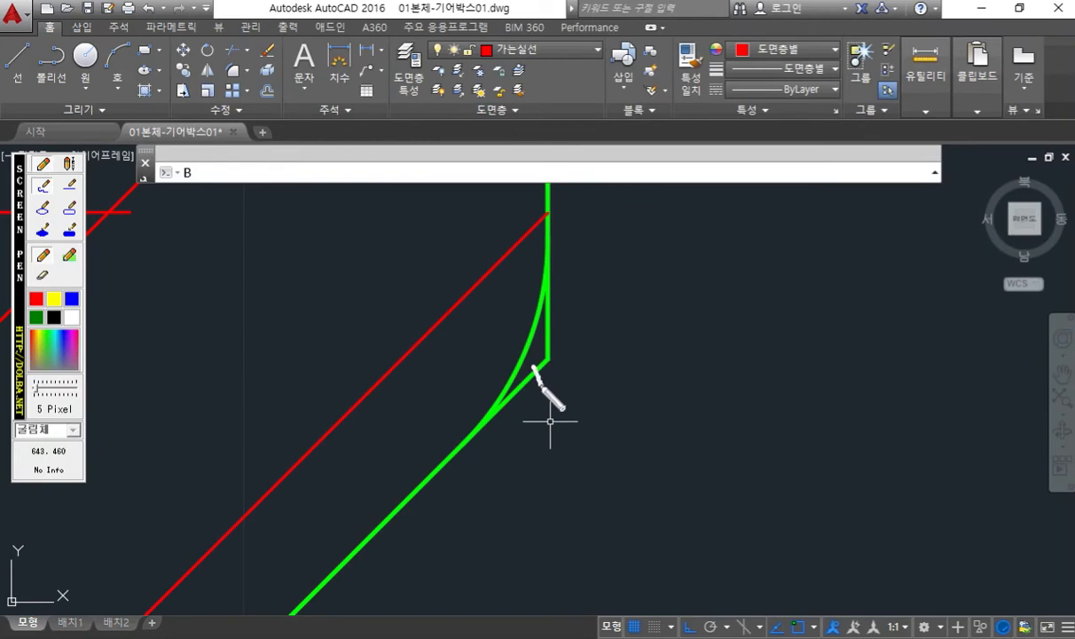
pyautogui.moveTo(450, 446)
pyautogui.mouseDown()
pyautogui.moveTo(468, 444)
pyautogui.moveTo(454, 448)
pyautogui.moveTo(470, 431)
pyautogui.moveTo(454, 437)
pyautogui.mouseUp()
pyautogui.moveTo(536, 383); pyautogui.dragTo(487, 429)
pyautogui.moveTo(542, 333)
pyautogui.mouseDown()
pyautogui.moveTo(576, 326)
pyautogui.moveTo(549, 297)
pyautogui.moveTo(546, 272)
pyautogui.mouseUp()
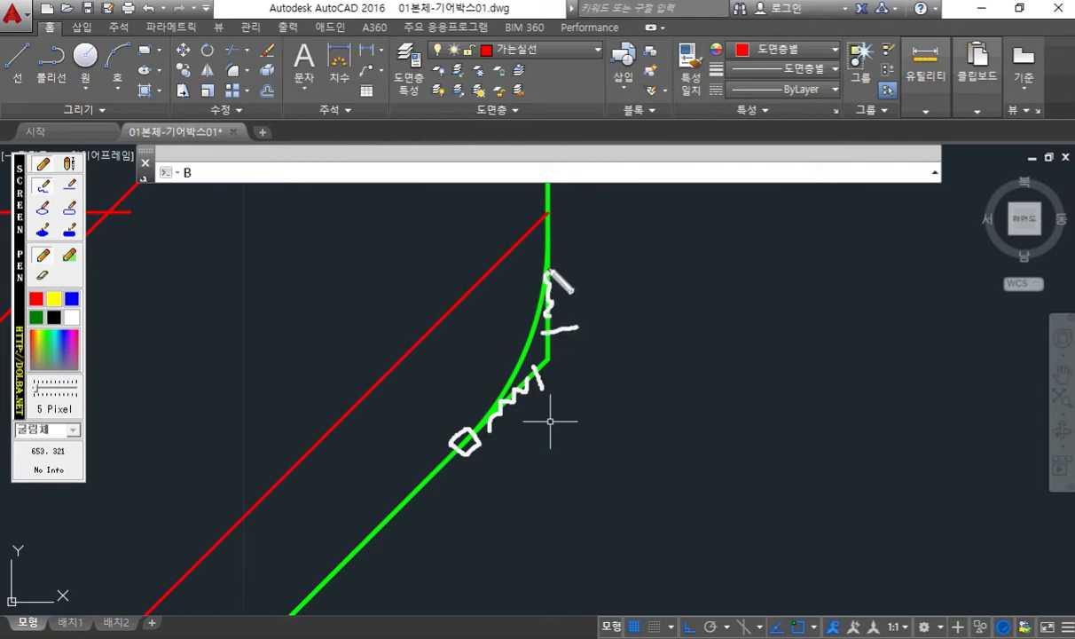
pyautogui.press('Escape')
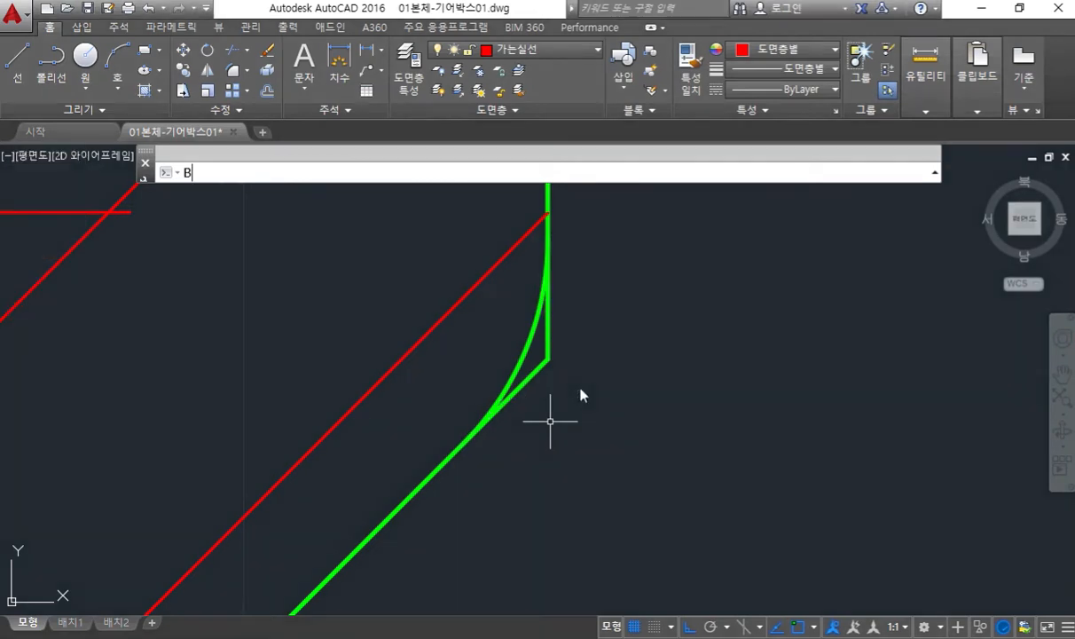
# - Break the diagonal and vertical outline lines outside the lower rounded corner, leaving a short stub of each at their sharp intersection
pyautogui.press('Return')
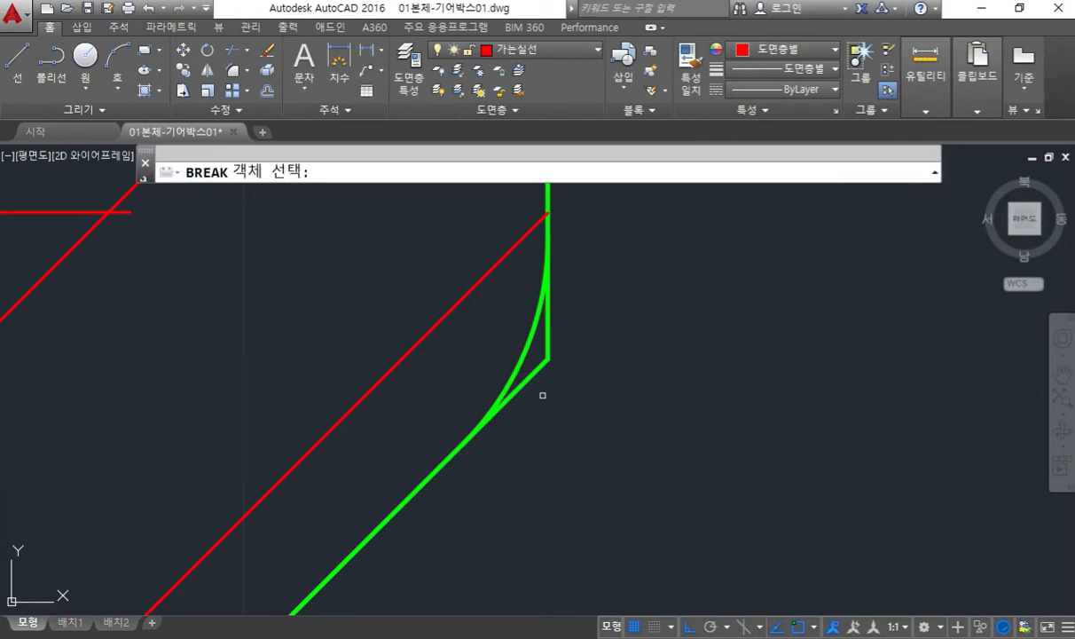
pyautogui.click(533, 373)
pyautogui.click(463, 444)
pyautogui.press('Return')
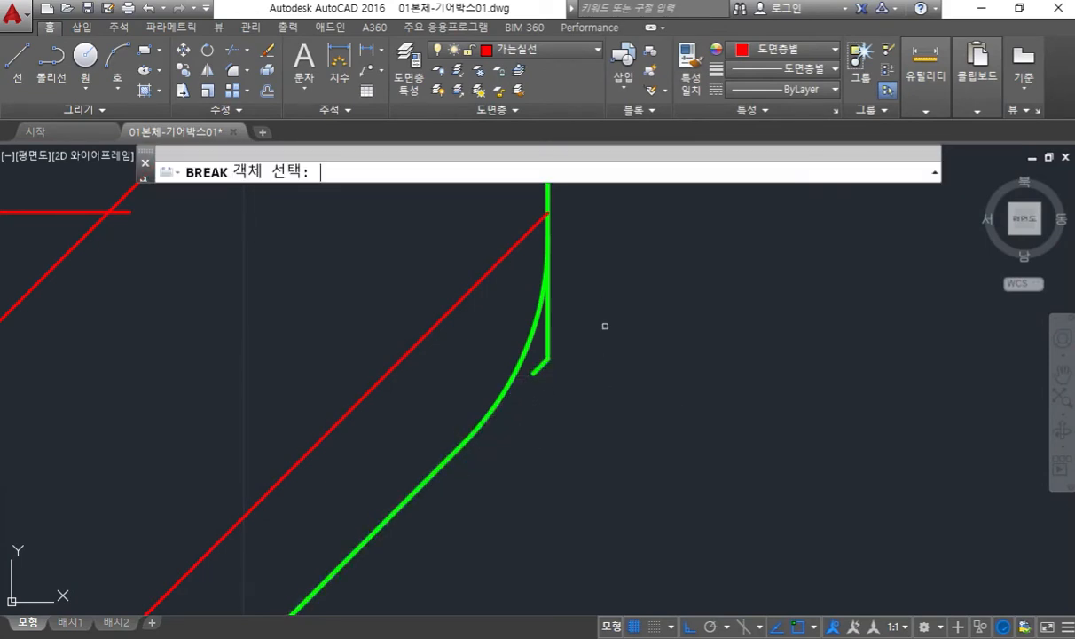
pyautogui.click(551, 330)
pyautogui.click(550, 217)
# - Move the two short stub lines at the lower corner to the 가는실선 layer
pyautogui.moveTo(675, 371)
pyautogui.mouseDown(button='middle')
pyautogui.moveTo(563, 402)
pyautogui.moveTo(566, 427)
pyautogui.mouseUp(button='middle')
pyautogui.click(519, 439)
pyautogui.click(479, 383)
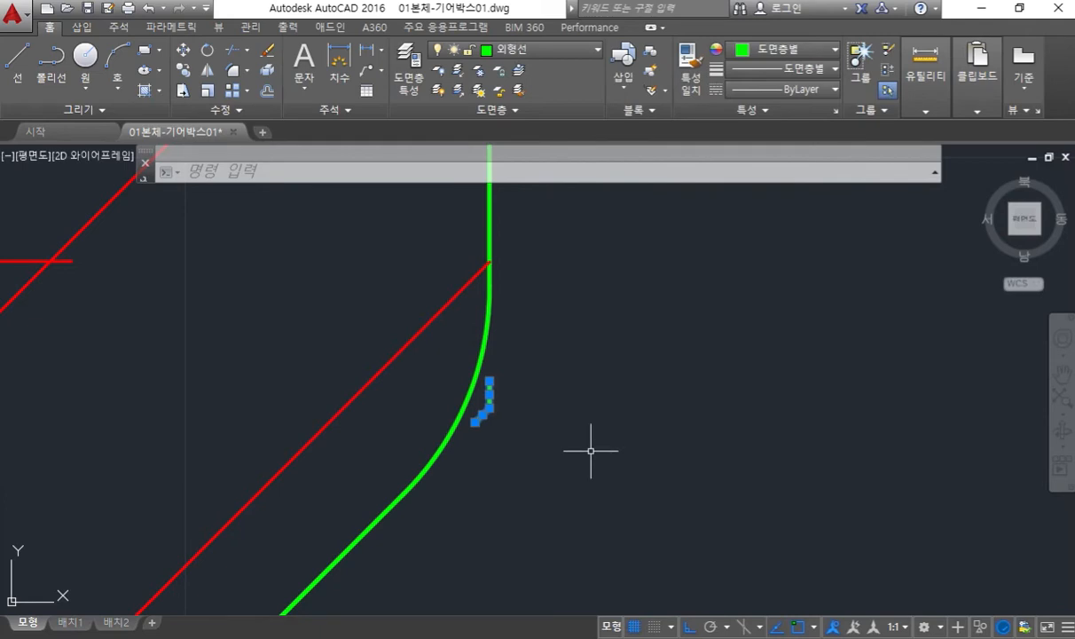
pyautogui.click(545, 51)
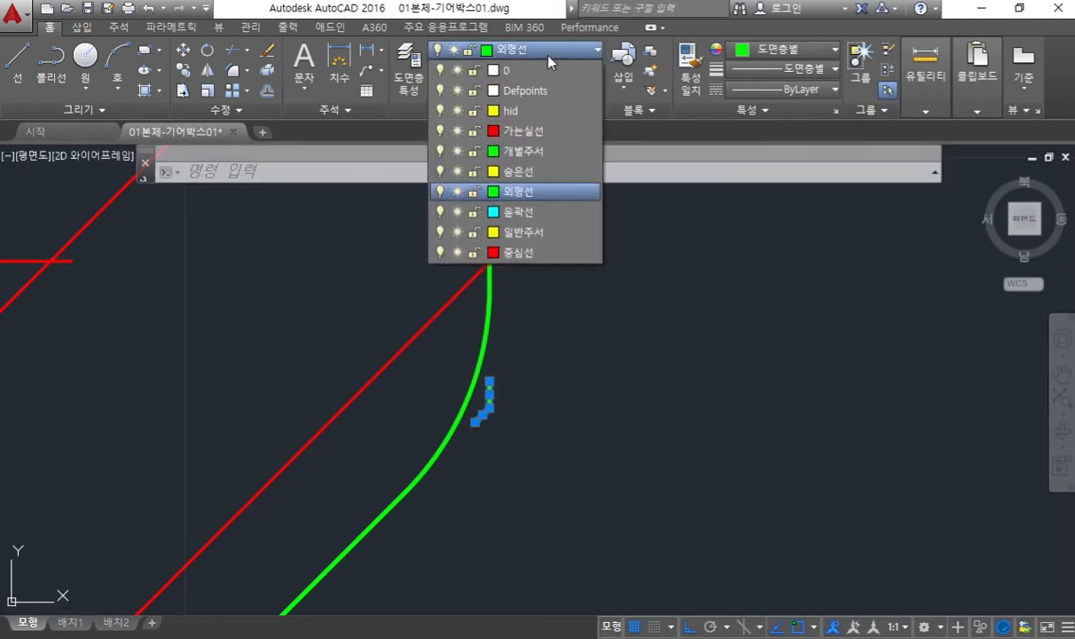
pyautogui.click(546, 133)
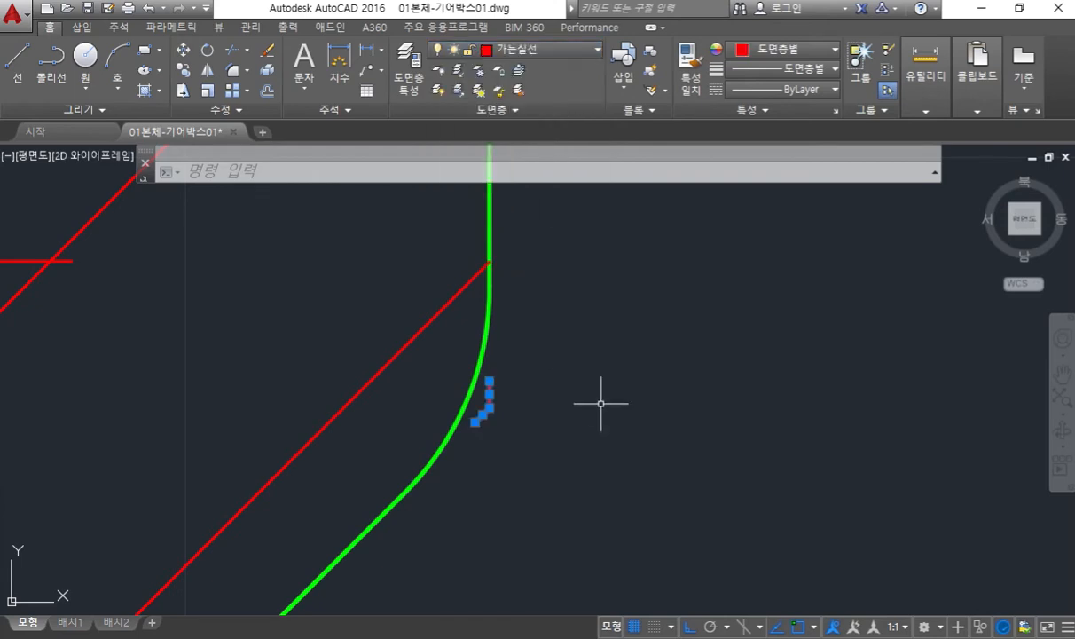
pyautogui.press('Escape')
# - Break the diagonal and vertical outline lines outside the boss's upper rounded corner, keeping only short stubs at their sharp intersection
pyautogui.scroll(-4, 621, 306)
pyautogui.moveTo(624, 205)
pyautogui.mouseDown(button='middle')
pyautogui.moveTo(593, 454)
pyautogui.moveTo(636, 273)
pyautogui.moveTo(637, 479)
pyautogui.mouseUp(button='middle')
pyautogui.scroll(-2, 592, 453)
pyautogui.scroll(-4, 640, 226)
pyautogui.moveTo(644, 233); pyautogui.dragTo(608, 519, button='middle')
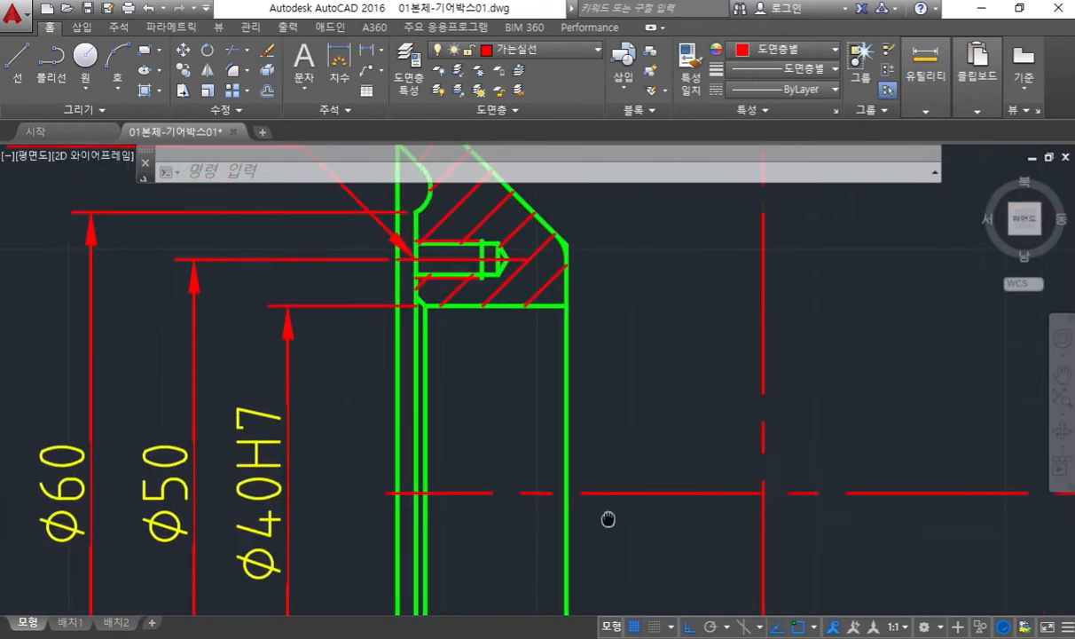
pyautogui.scroll(6, 577, 333)
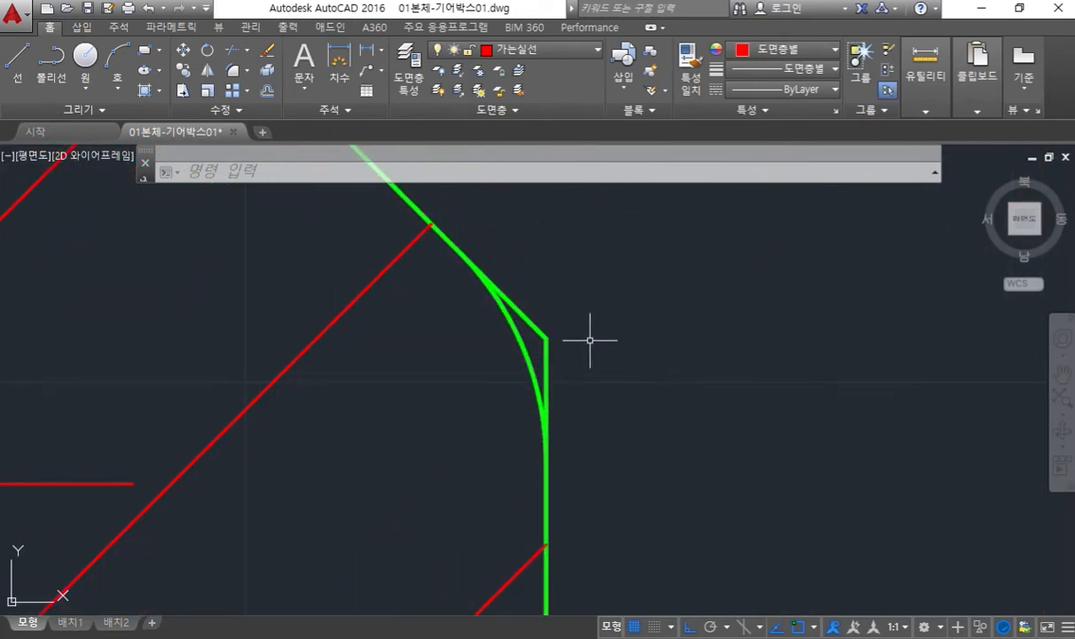
pyautogui.write('br')
pyautogui.press('Return')
pyautogui.scroll(2, 552, 329)
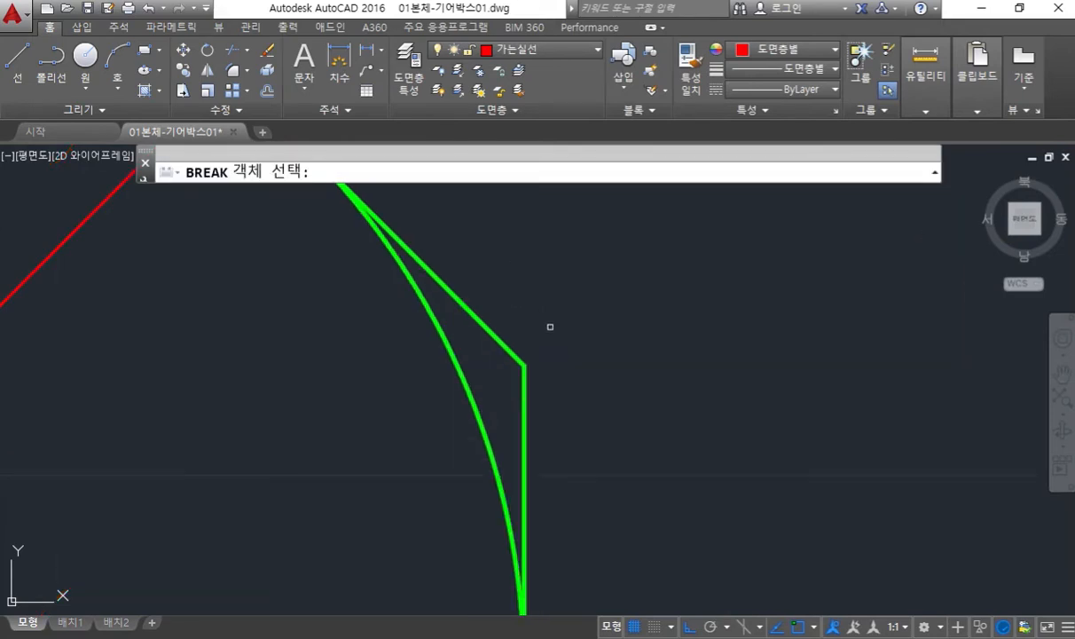
pyautogui.moveTo(523, 297); pyautogui.dragTo(557, 336, button='middle')
pyautogui.click(544, 372)
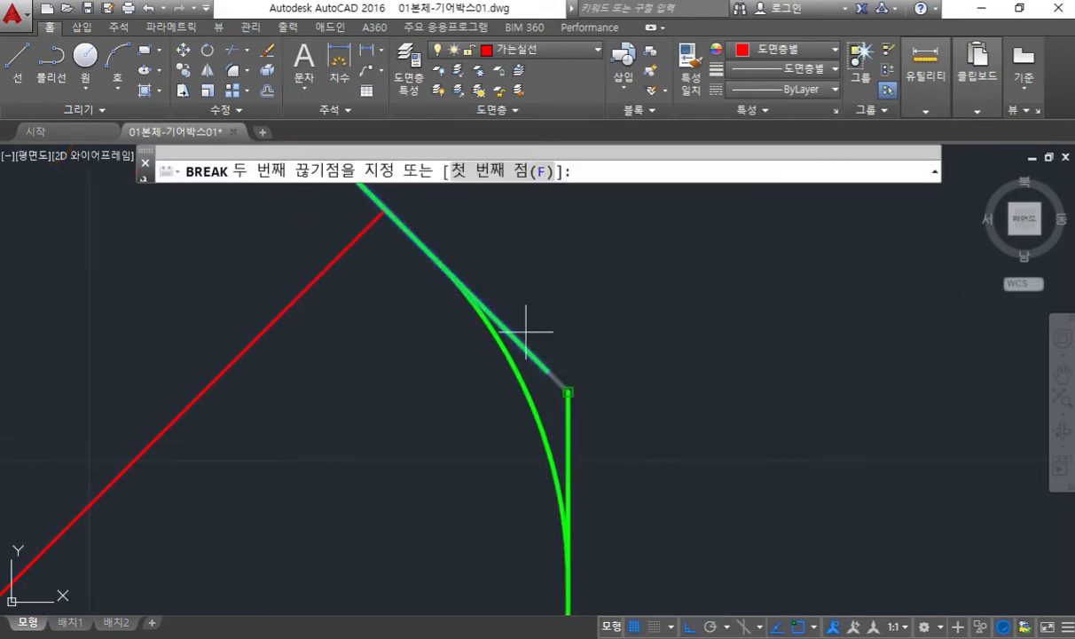
pyautogui.click(432, 255)
pyautogui.press('Return')
pyautogui.click(568, 418)
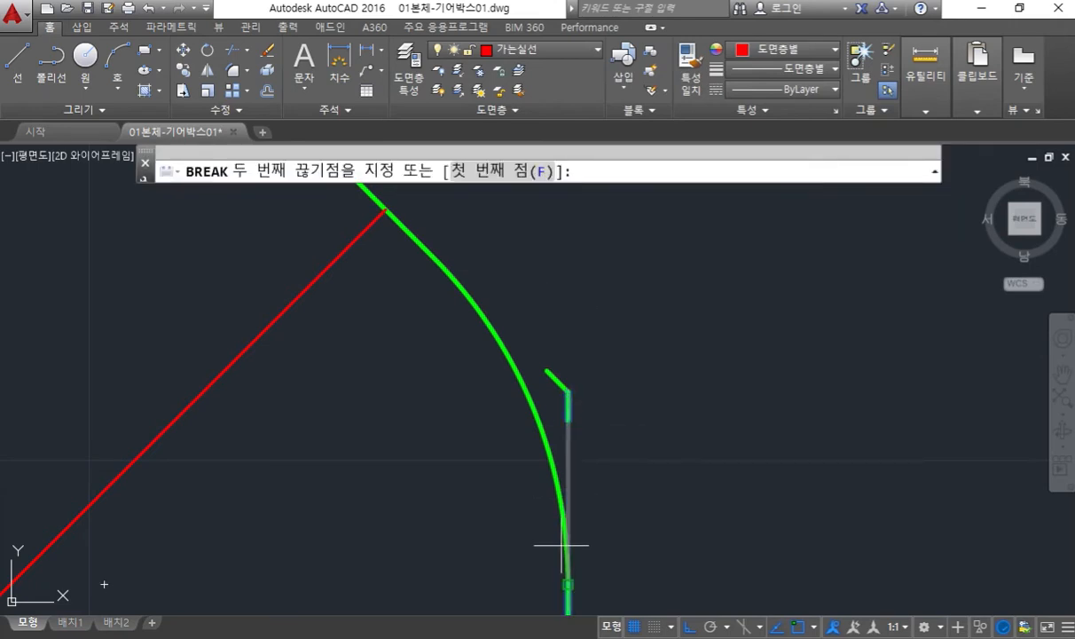
pyautogui.click(566, 552)
# - Move the two short stub lines at the upper corner to the 가는실선 layer
pyautogui.click(610, 420)
pyautogui.click(562, 371)
pyautogui.click(521, 50)
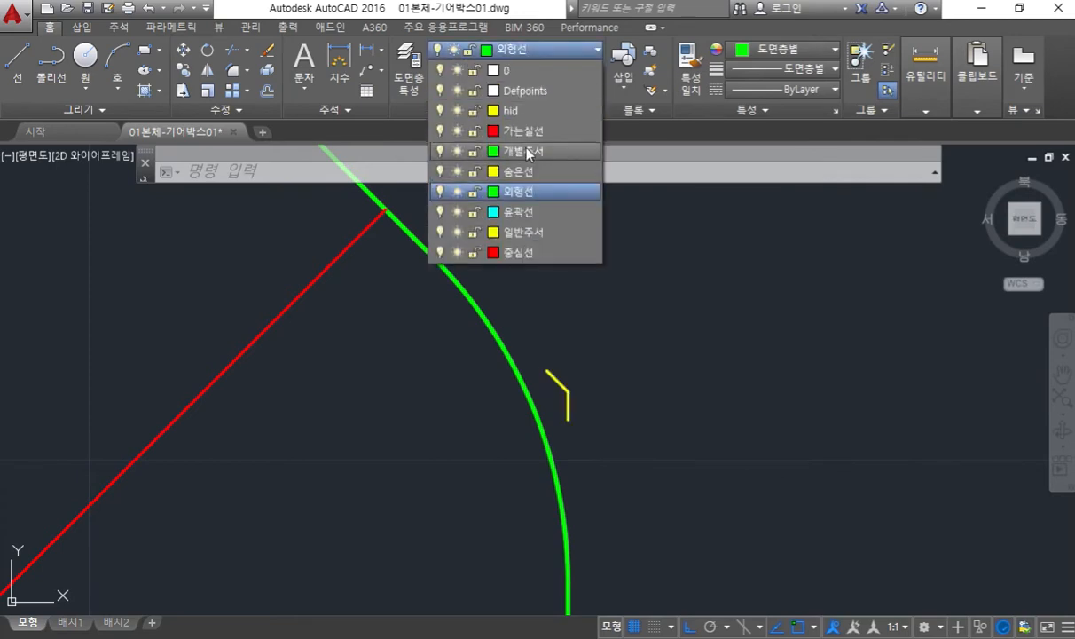
pyautogui.click(519, 125)
pyautogui.press('Escape')
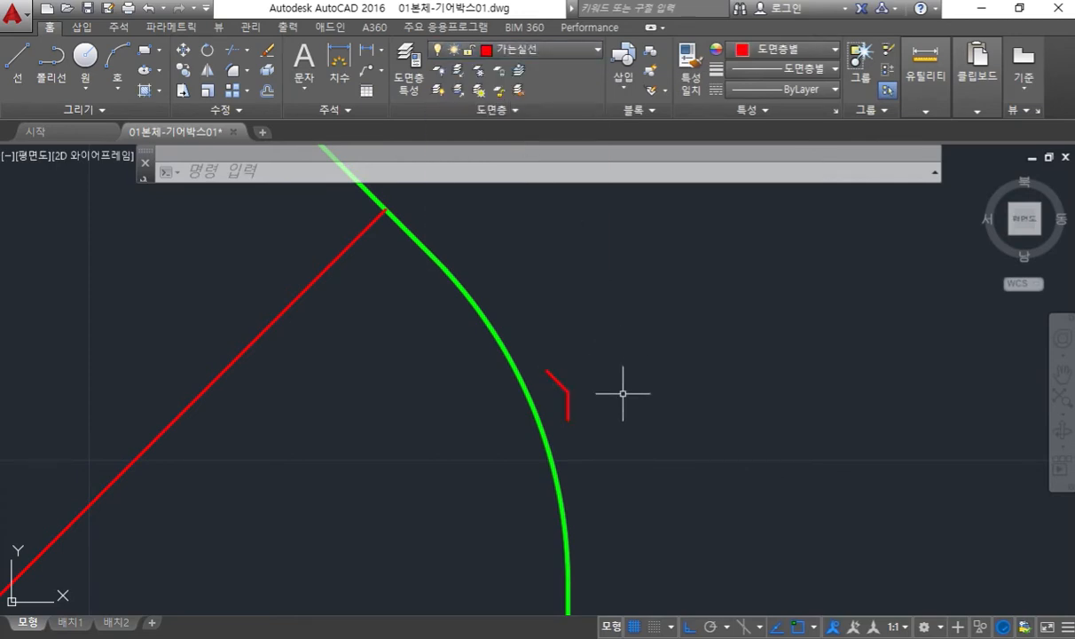
pyautogui.scroll(-6, 581, 418)
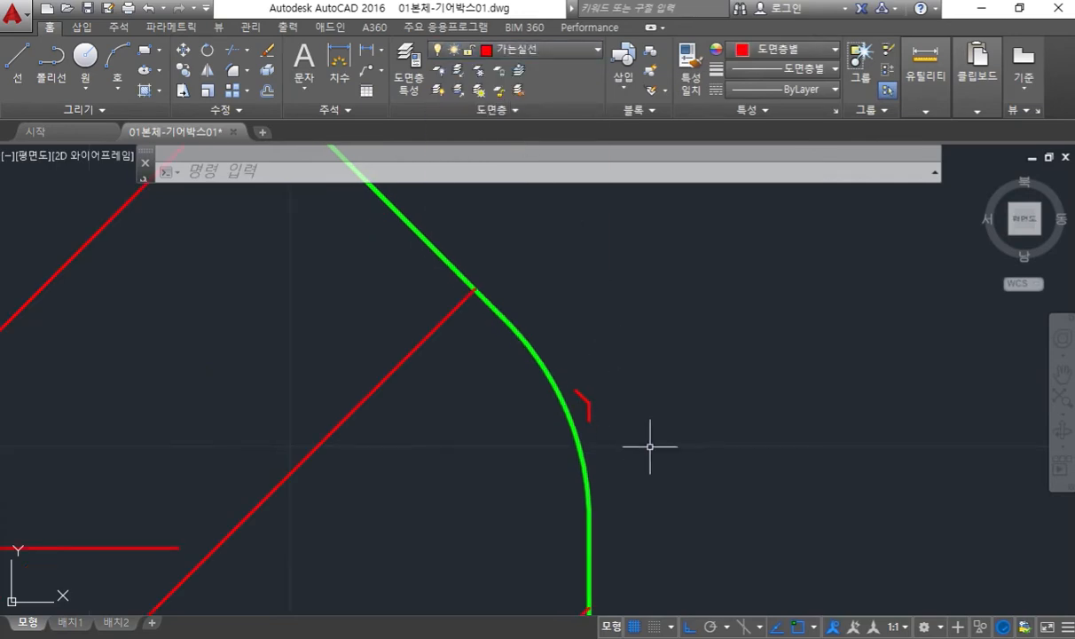
pyautogui.moveTo(555, 329); pyautogui.dragTo(532, 347, button='middle')
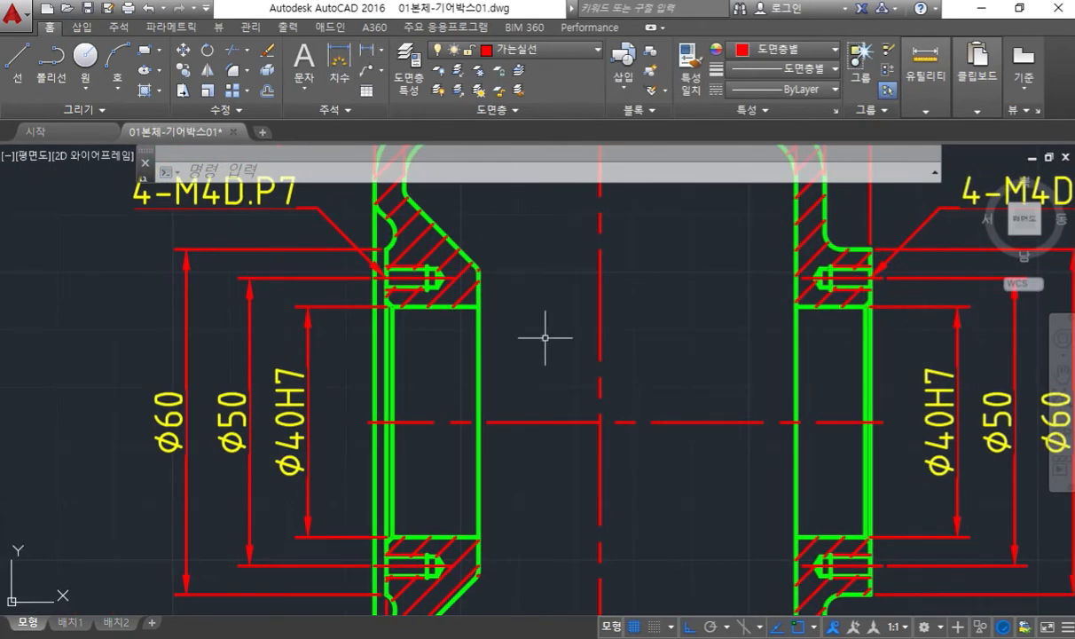
pyautogui.write('BREAK')
pyautogui.press('Up')
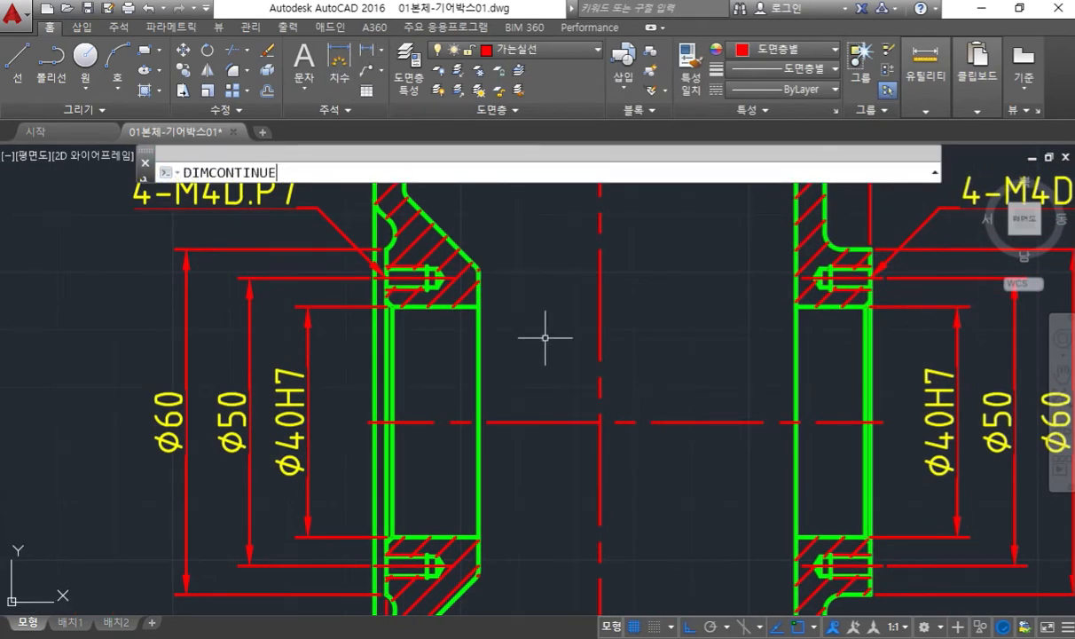
pyautogui.press('Up')
pyautogui.press('Up')
pyautogui.press('Return')
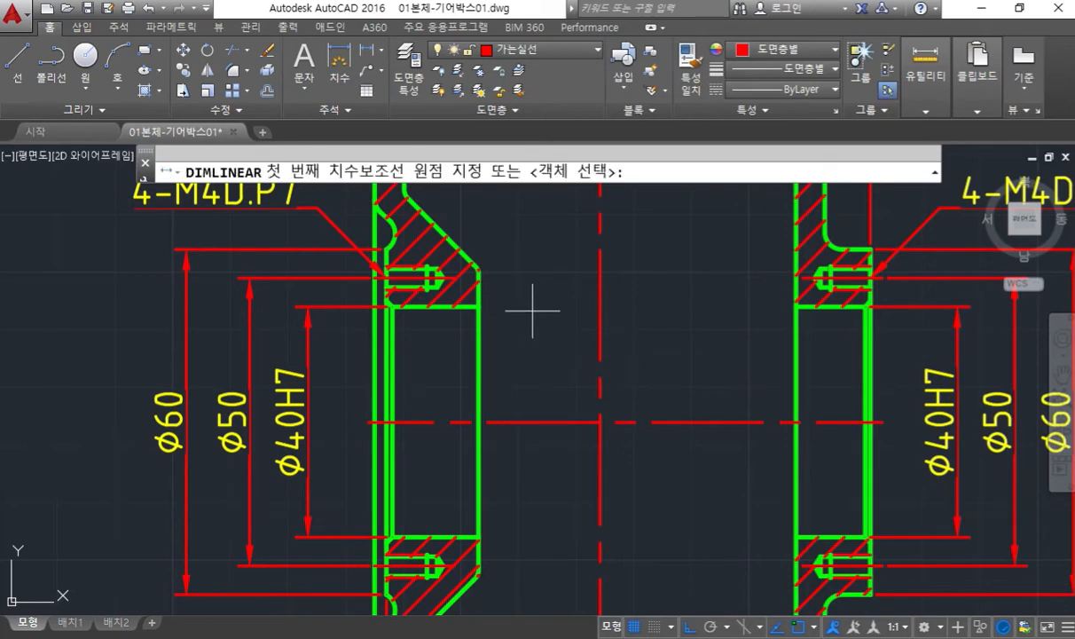
pyautogui.scroll(8, 479, 271)
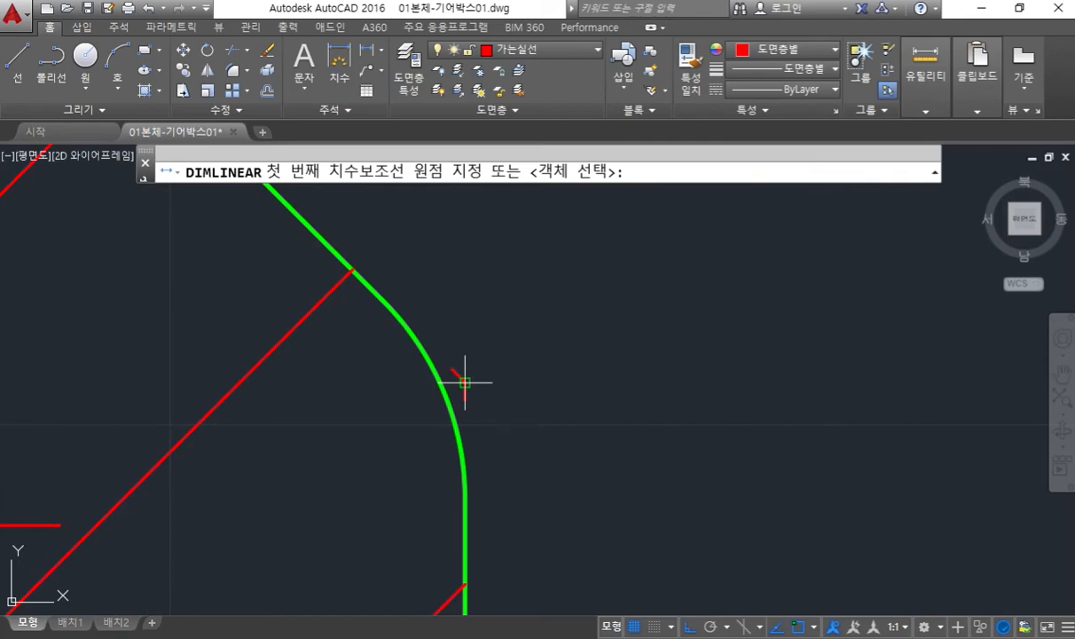
pyautogui.click(465, 383)
pyautogui.scroll(-10, 608, 441)
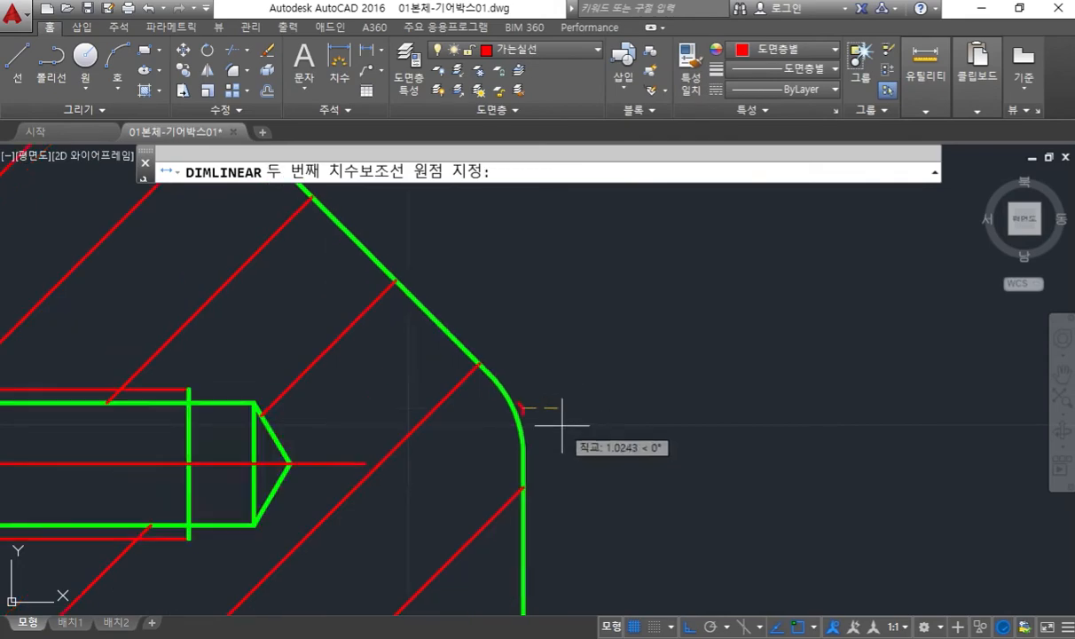
pyautogui.scroll(8, 558, 435)
pyautogui.scroll(8, 532, 373)
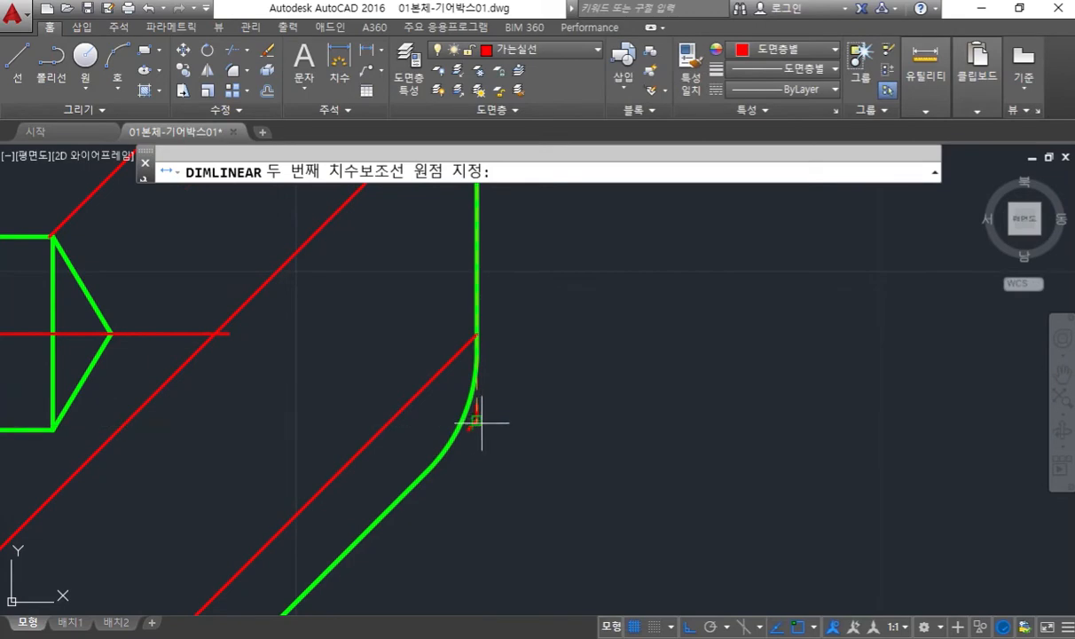
pyautogui.click(475, 423)
pyautogui.scroll(-4, 752, 385)
pyautogui.scroll(-5, 754, 372)
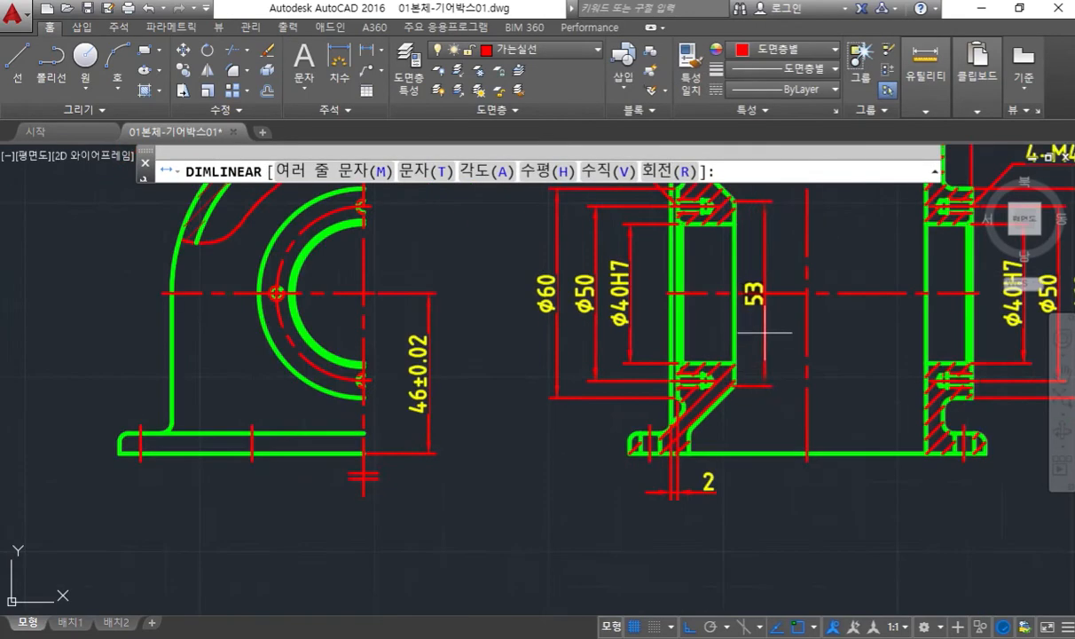
pyautogui.moveTo(691, 424)
pyautogui.mouseDown(button='middle')
pyautogui.moveTo(691, 413)
pyautogui.moveTo(642, 426)
pyautogui.mouseUp(button='middle')
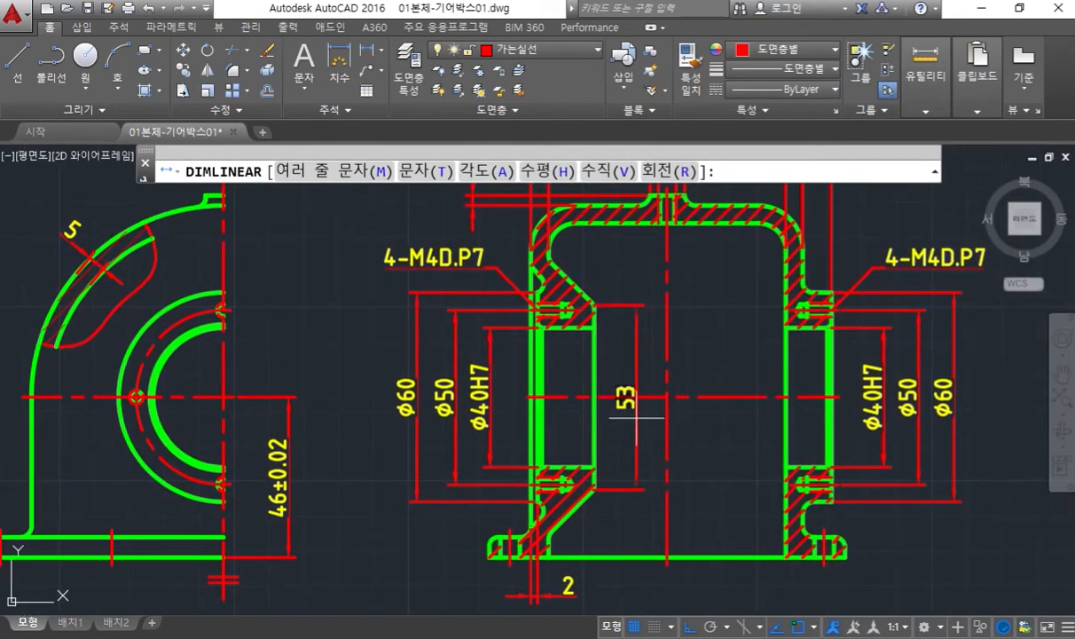
pyautogui.scroll(2, 640, 422)
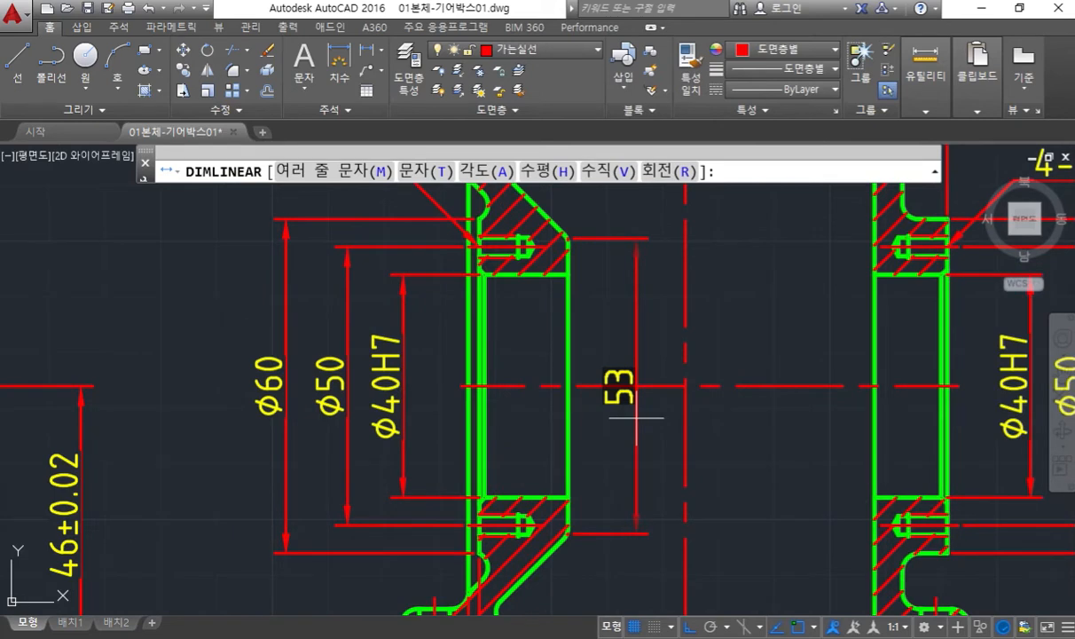
pyautogui.press('Return')
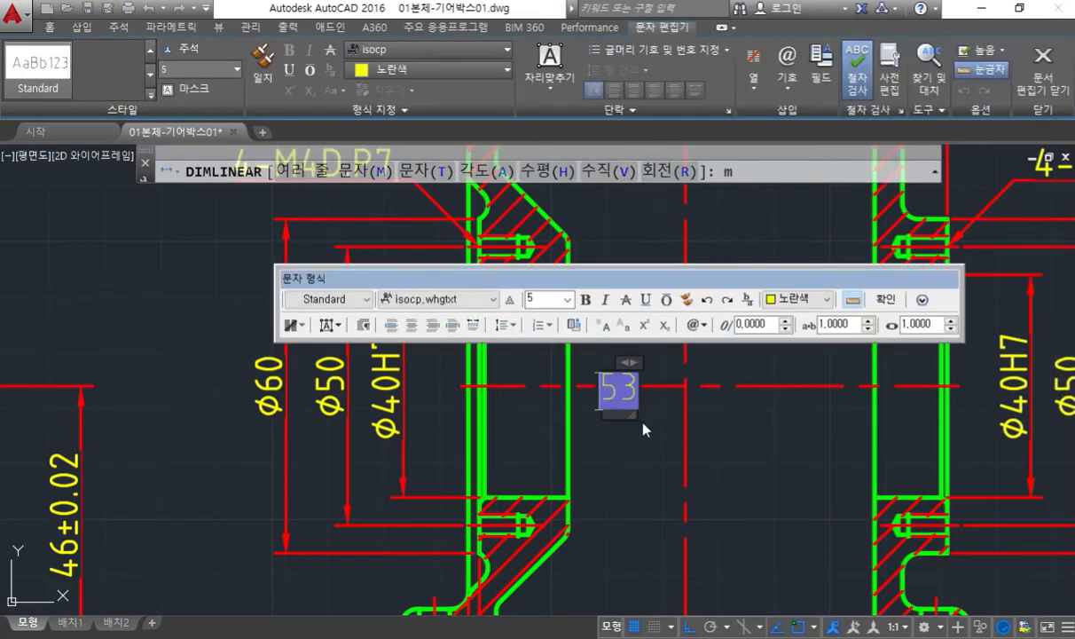
pyautogui.write('%%c')
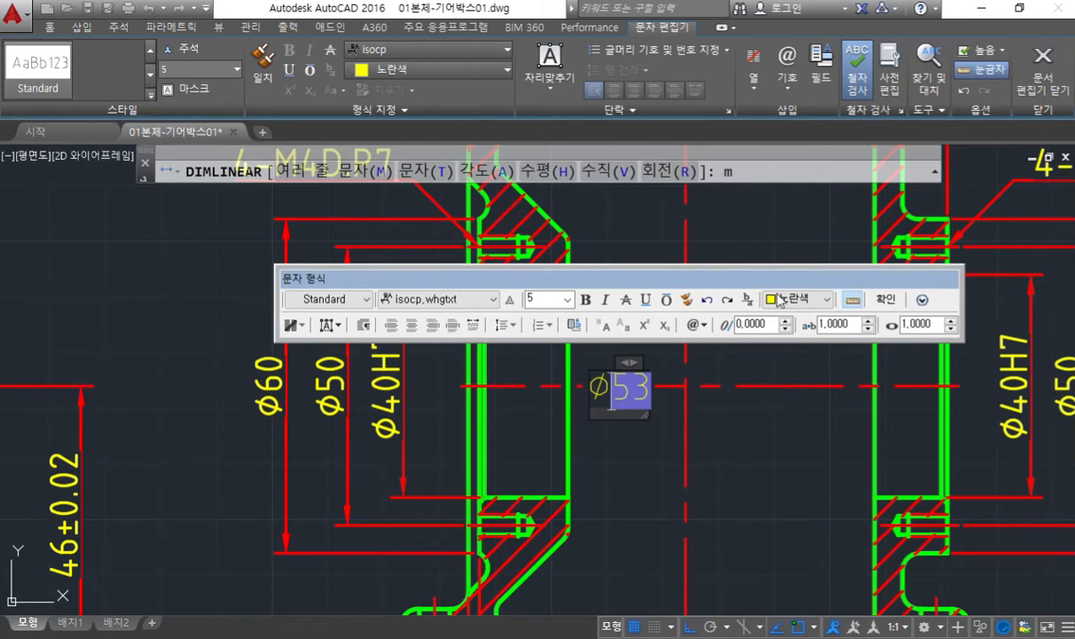
pyautogui.click(885, 299)
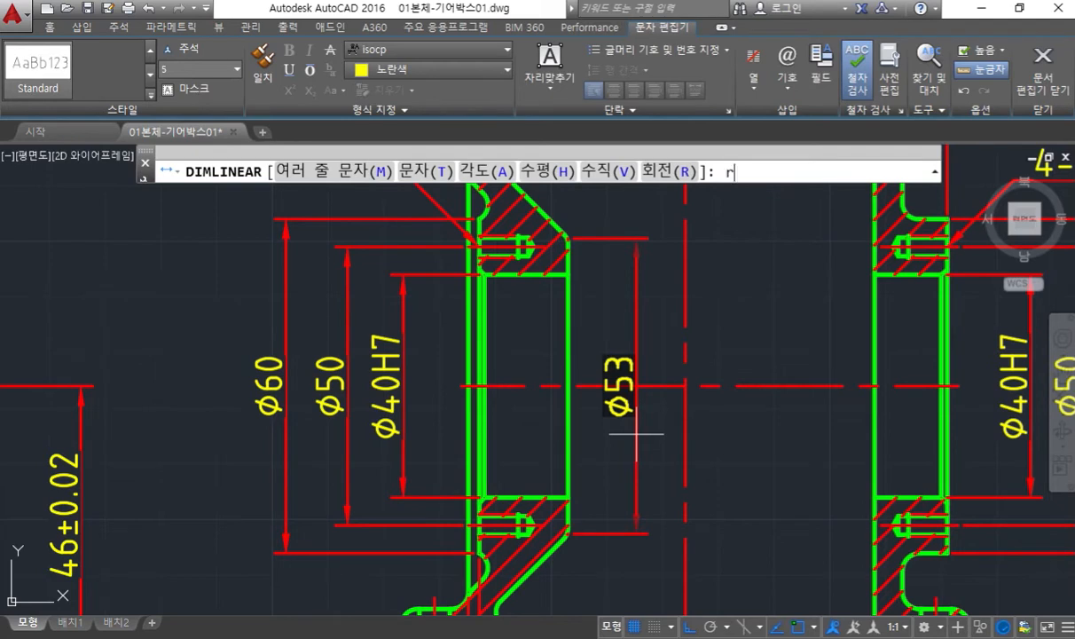
pyautogui.press('Return')
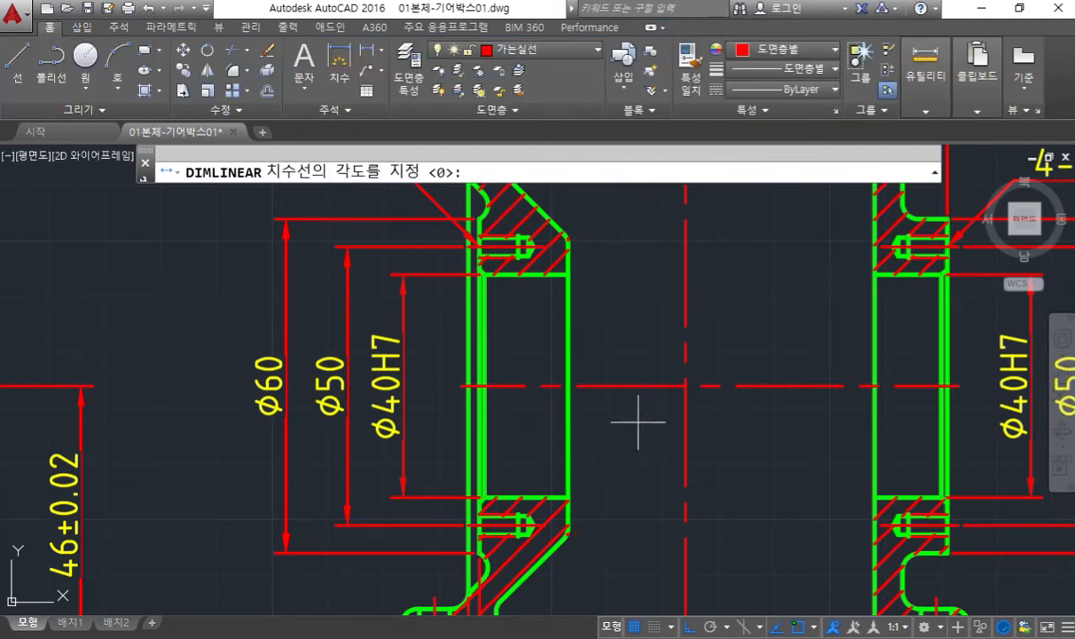
pyautogui.press('Escape')
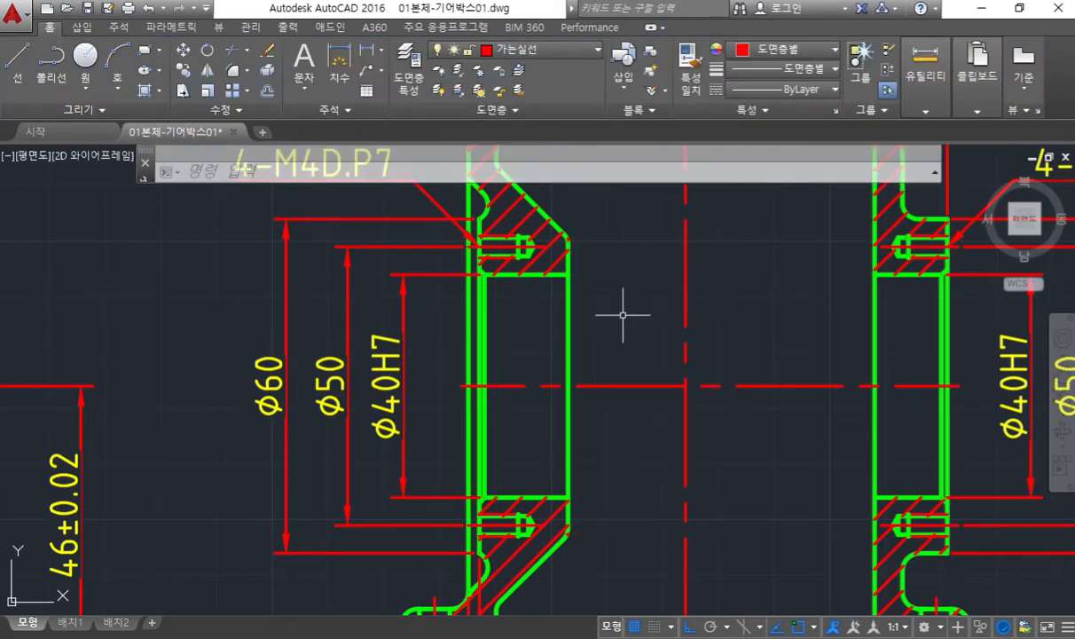
# - Define a vertical linear dimension from the lower corner stubs' intersection to the upper corner stubs' intersection on the left boss
pyautogui.press('Return')
pyautogui.scroll(6, 612, 501)
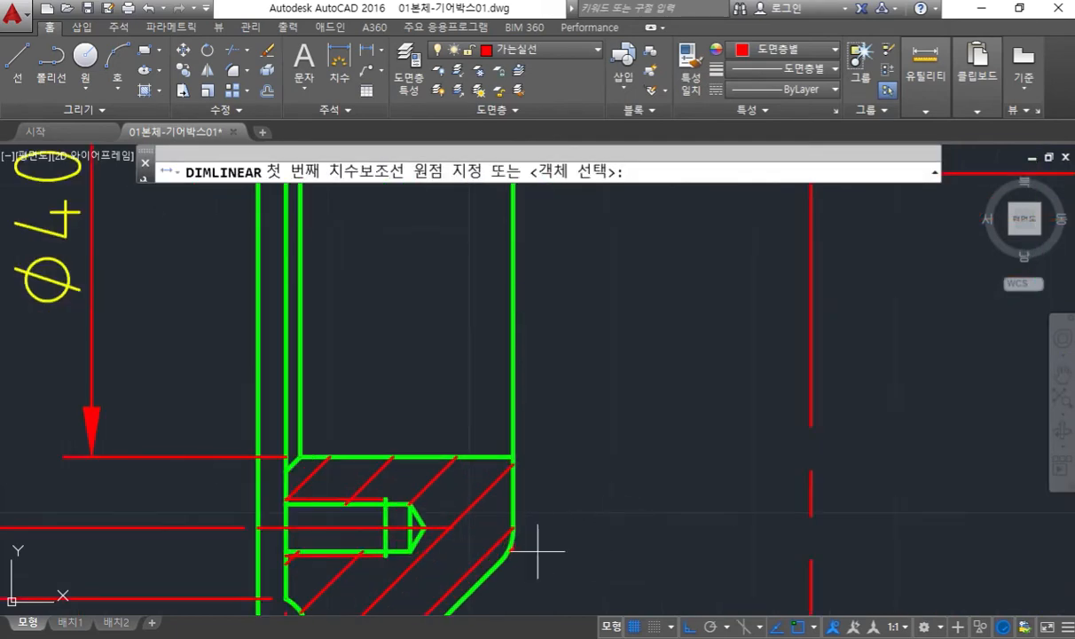
pyautogui.click(489, 540)
pyautogui.scroll(-4, 557, 319)
pyautogui.scroll(5, 552, 336)
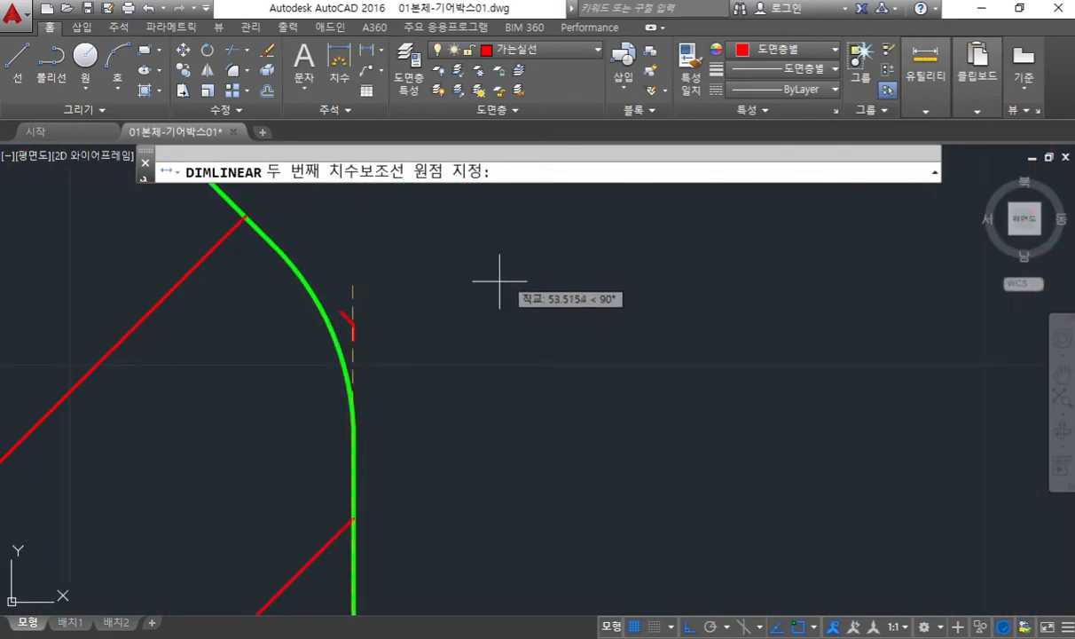
pyautogui.click(353, 321)
pyautogui.scroll(-4, 621, 408)
pyautogui.scroll(-3, 631, 434)
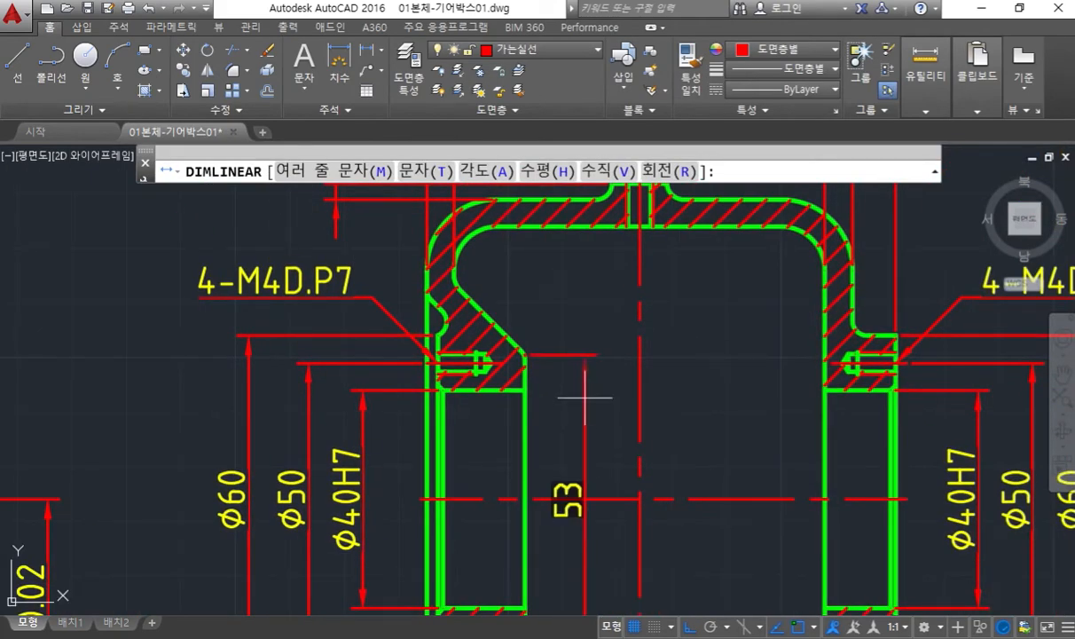
# - Add a diameter symbol before the dimension text so it reads ø53, and place the dimension between the boss face and the vertical centerline
pyautogui.write('m')
pyautogui.press('Return')
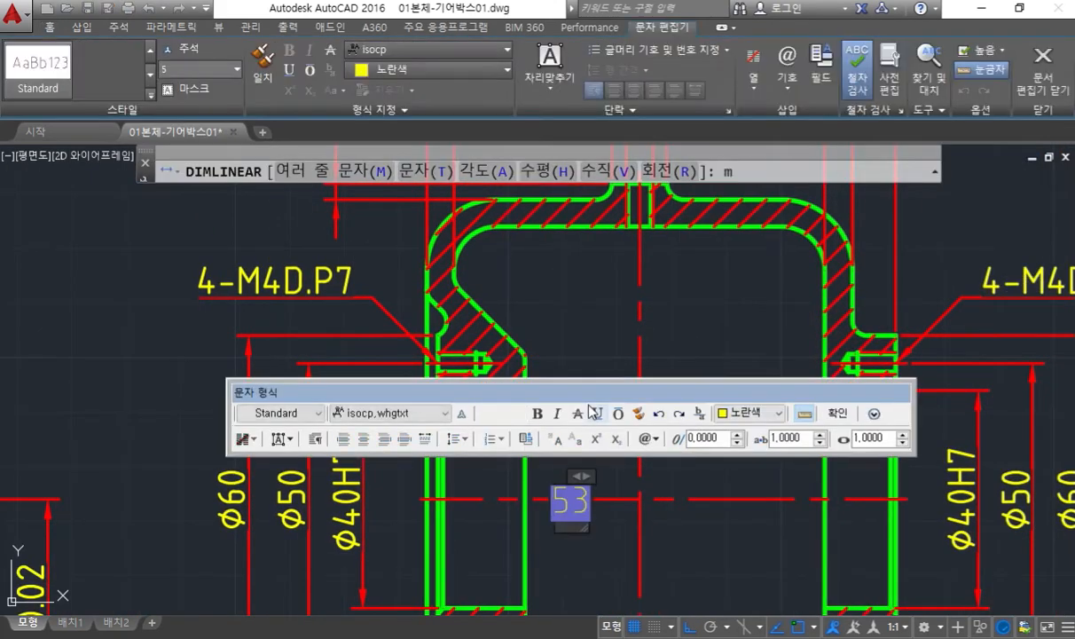
pyautogui.write('%%c')
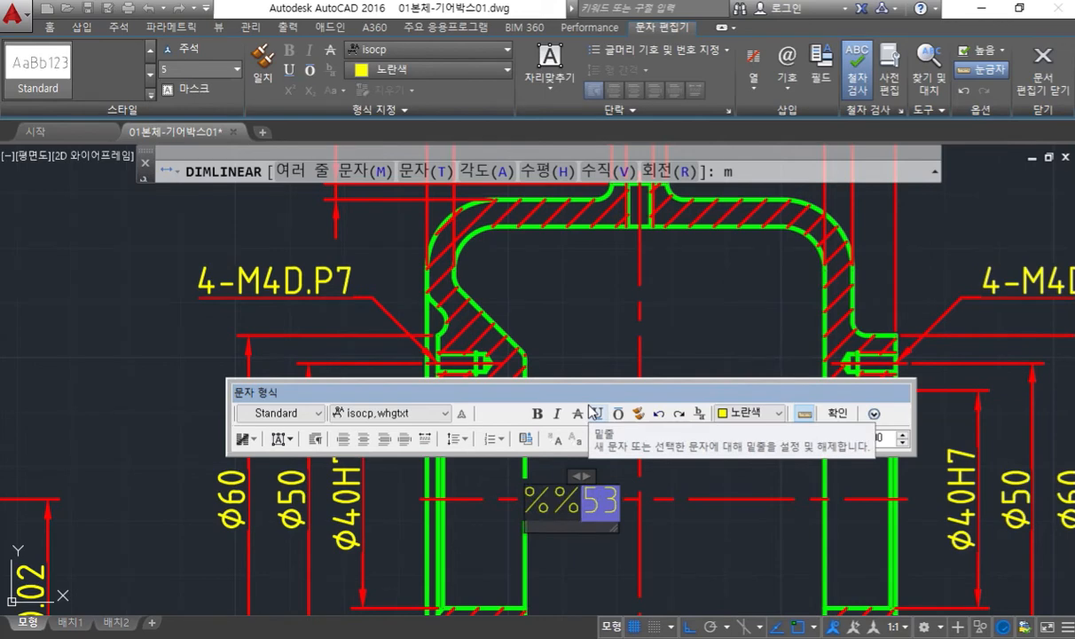
pyautogui.click(837, 416)
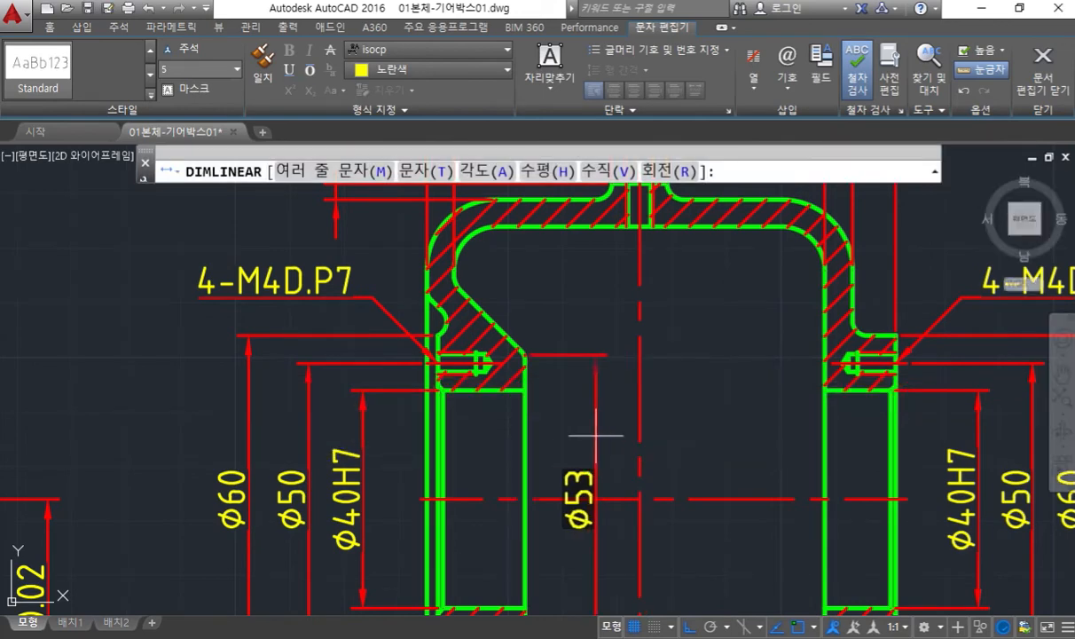
pyautogui.click(582, 439)
pyautogui.moveTo(651, 462)
pyautogui.mouseDown(button='middle')
pyautogui.moveTo(663, 373)
pyautogui.moveTo(656, 411)
pyautogui.mouseUp(button='middle')
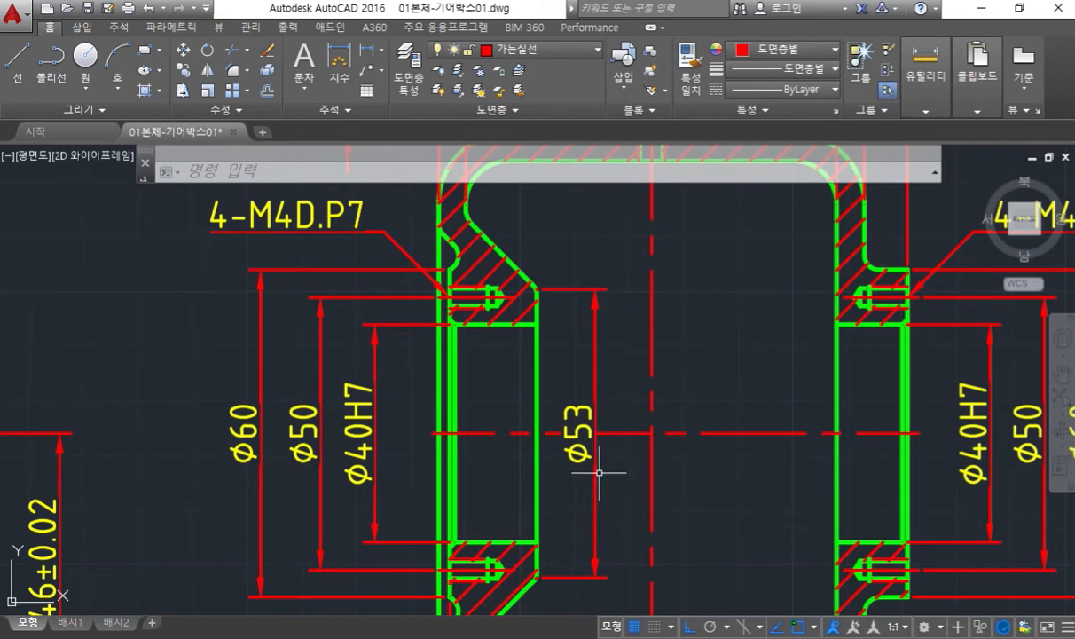
pyautogui.moveTo(618, 433)
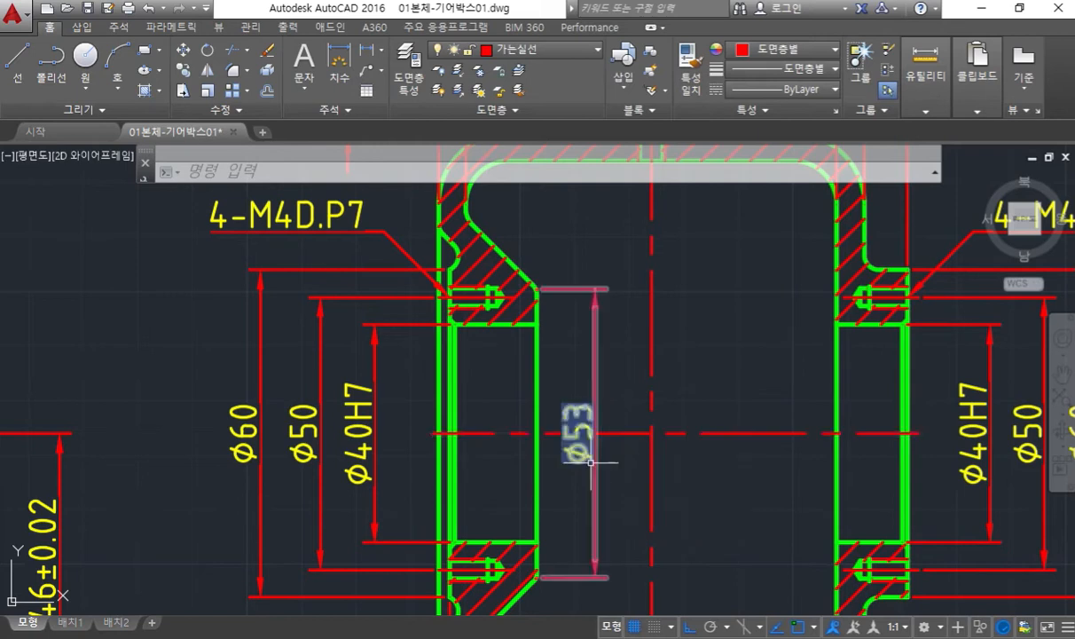
# - Try to slide the ø53 dimension text upward, off the horizontal centerline
pyautogui.click(579, 414)
pyautogui.click(579, 433)
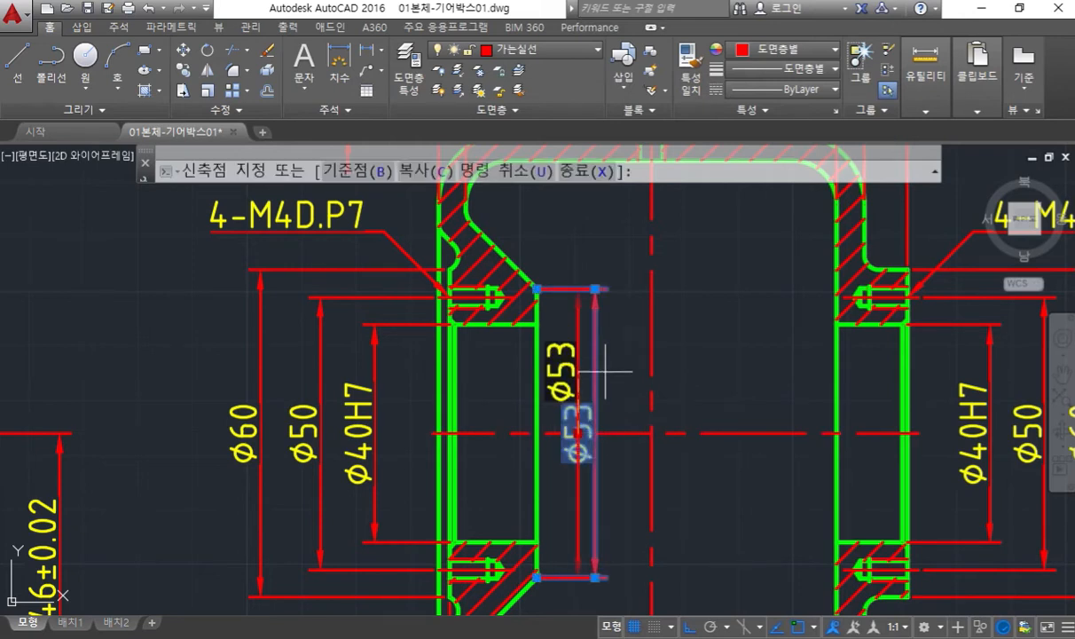
pyautogui.click(620, 365)
pyautogui.press('Escape')
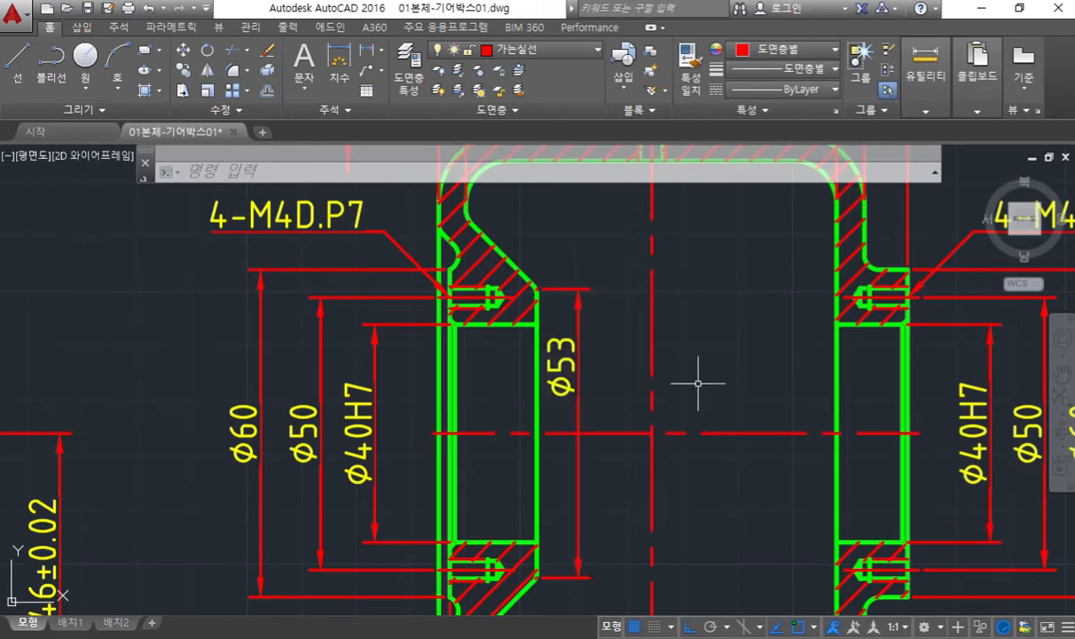
# - Move the ø53 dimension text up above the horizontal centerline and shift its dimension line slightly closer to the boss face
pyautogui.click(587, 434)
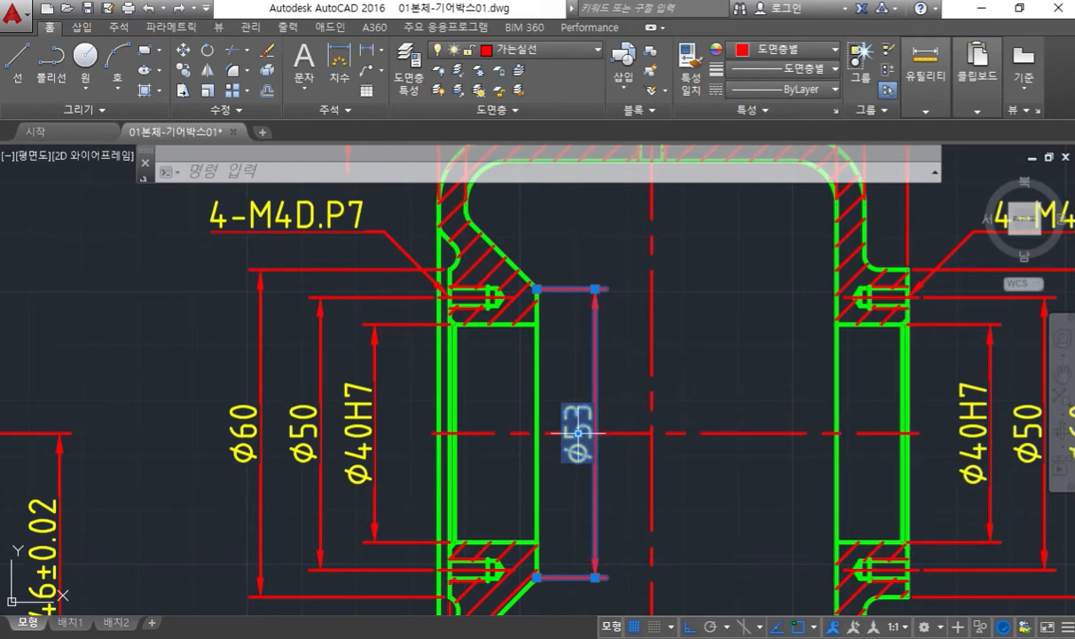
pyautogui.moveTo(578, 434)
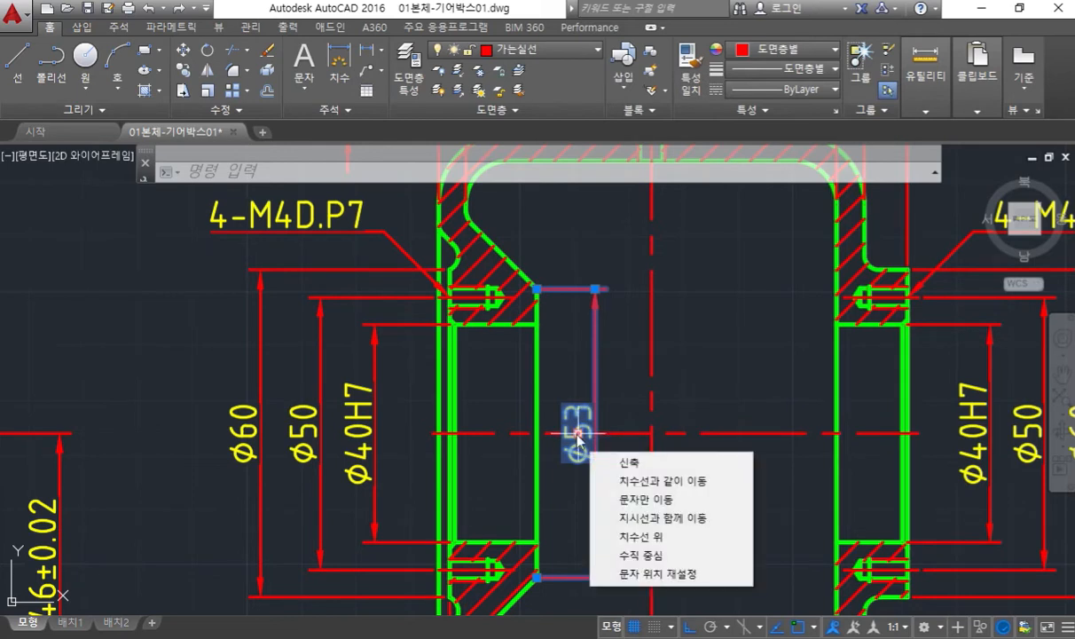
pyautogui.click(577, 433)
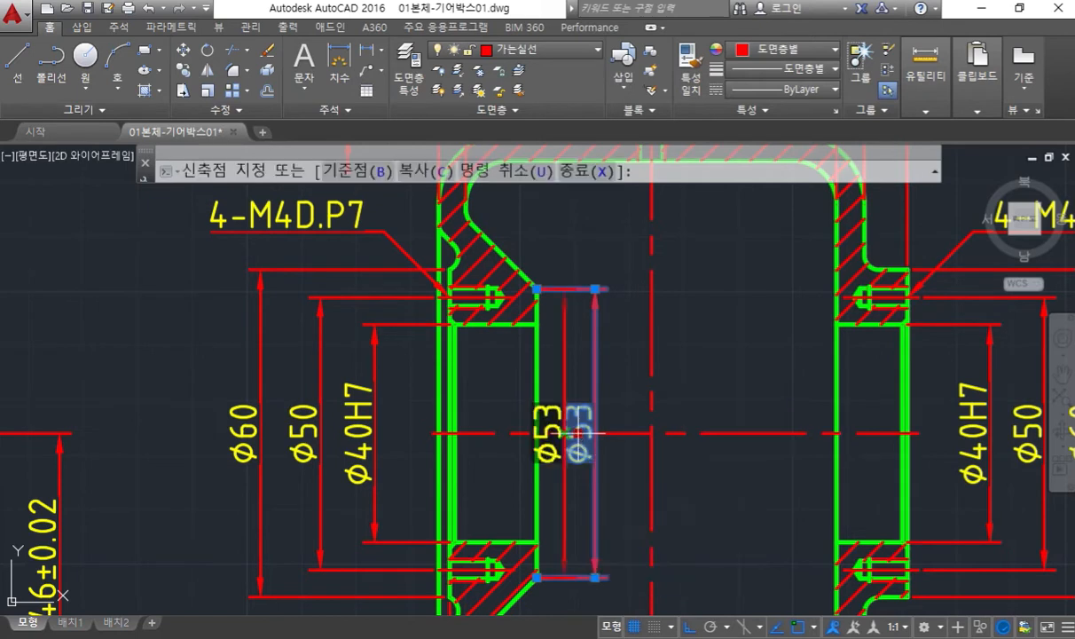
pyautogui.click(626, 357)
pyautogui.press('Escape')
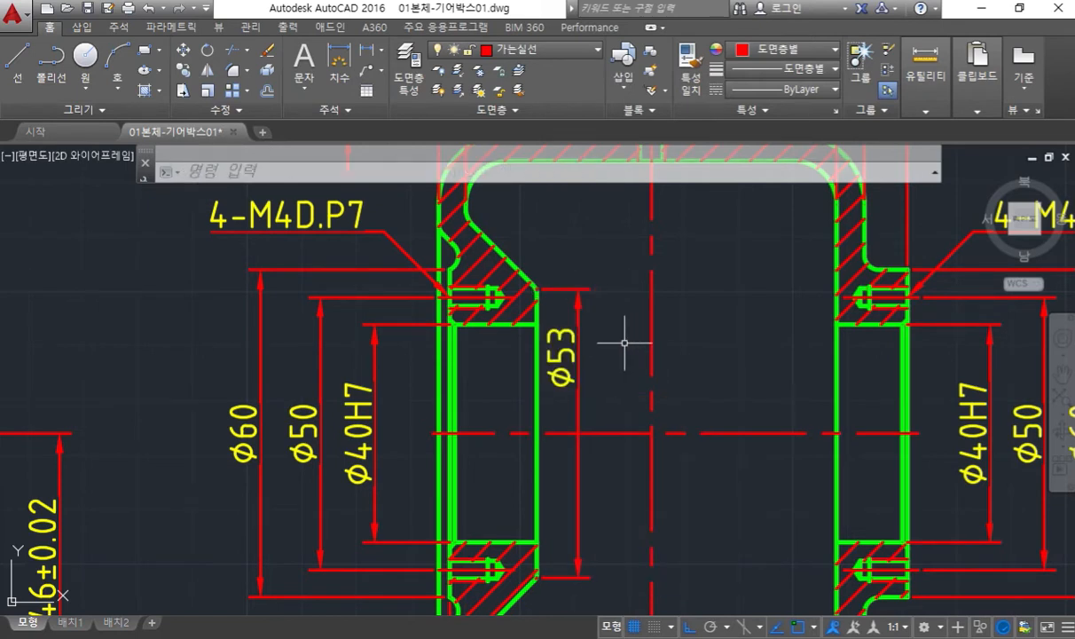
# - Stretch the ø53 dimension line horizontally a little away from the boss face, toward the vertical centerline
pyautogui.write('s')
pyautogui.press('space')
pyautogui.click(607, 337)
pyautogui.click(564, 270)
pyautogui.press('space')
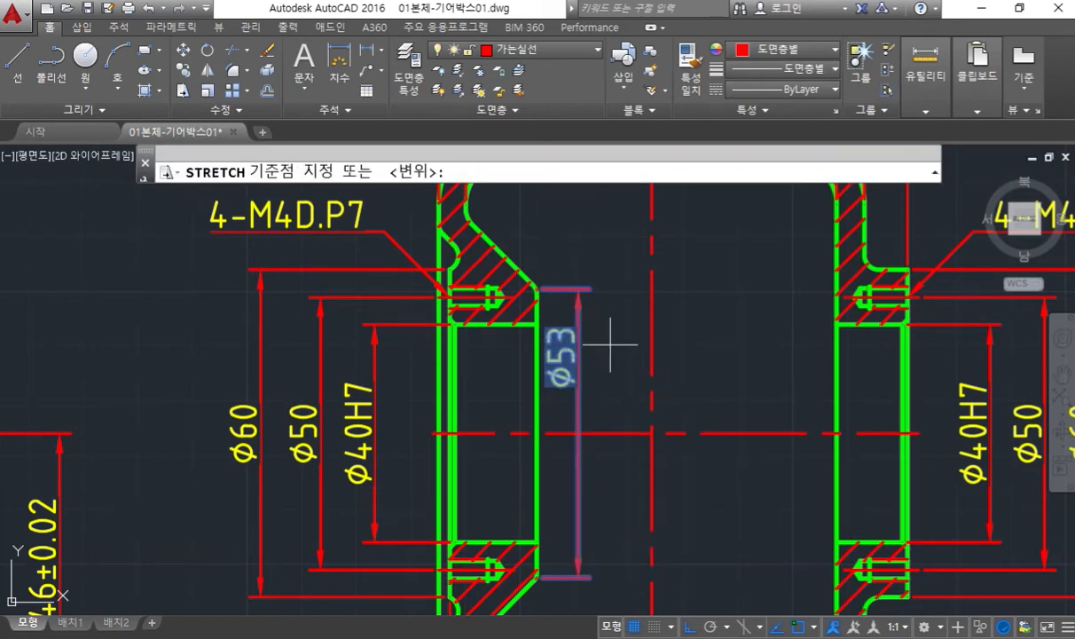
pyautogui.click(613, 347)
pyautogui.click(630, 347)
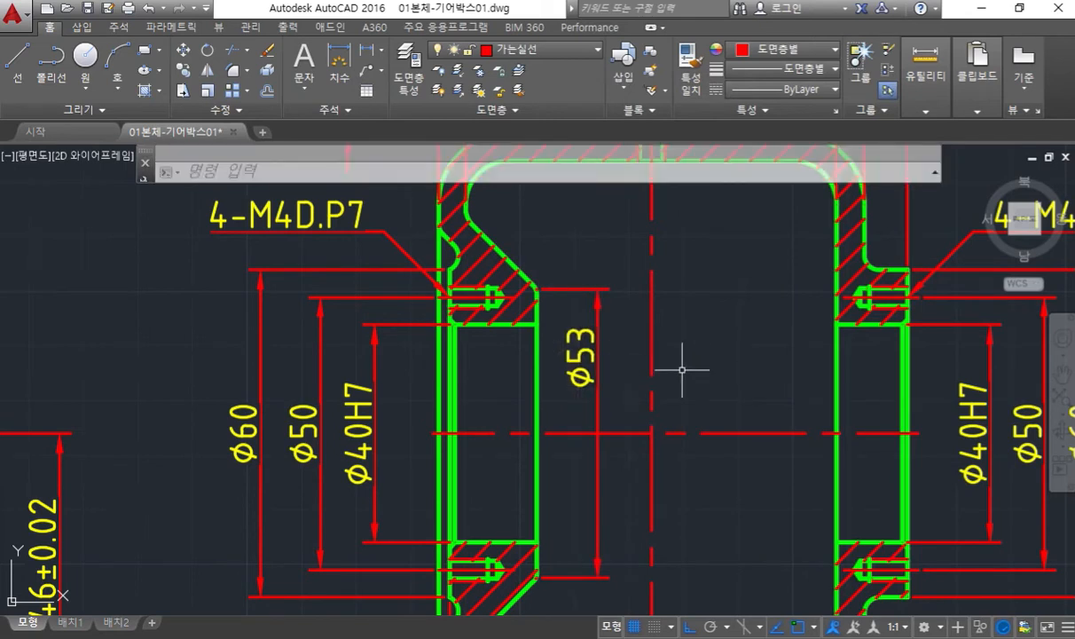
pyautogui.moveTo(654, 365); pyautogui.dragTo(625, 365, button='middle')
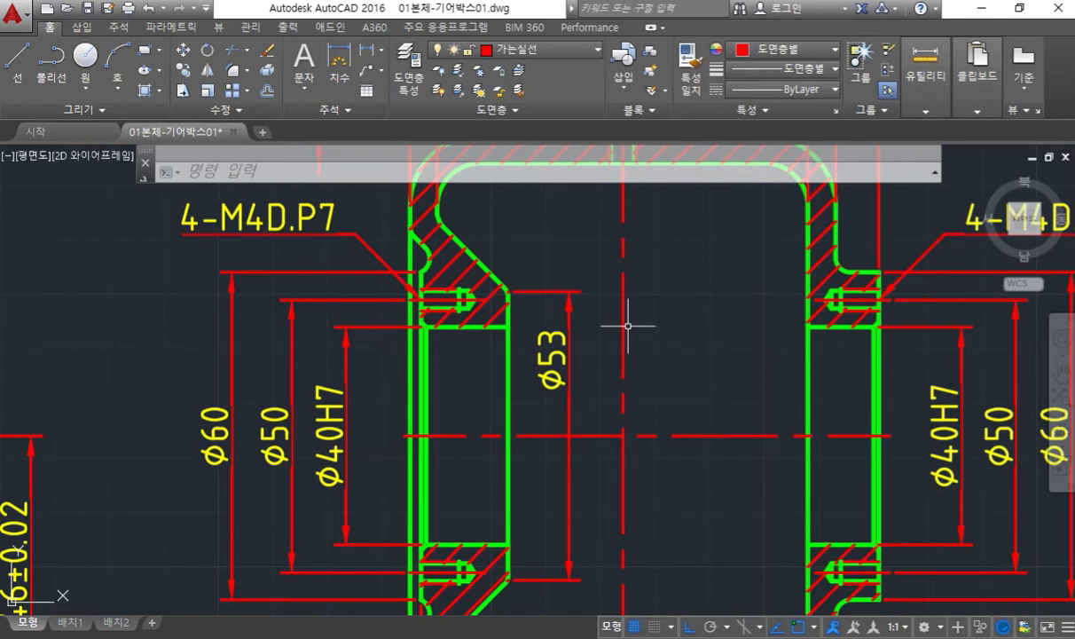
pyautogui.moveTo(639, 330); pyautogui.dragTo(649, 348, button='middle')
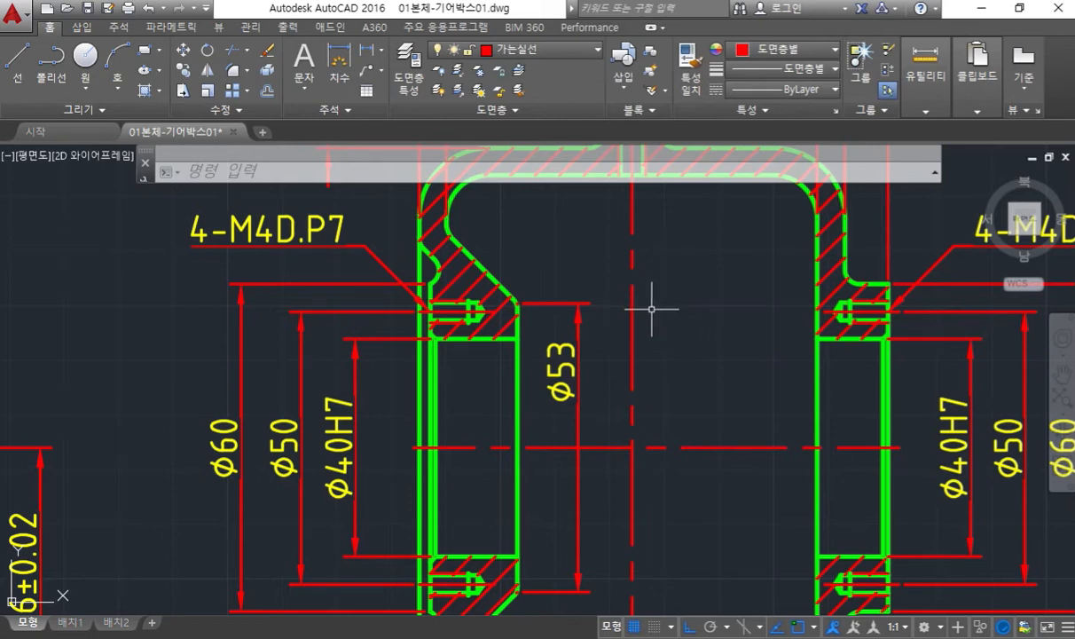
pyautogui.moveTo(600, 276); pyautogui.dragTo(605, 288, button='middle')
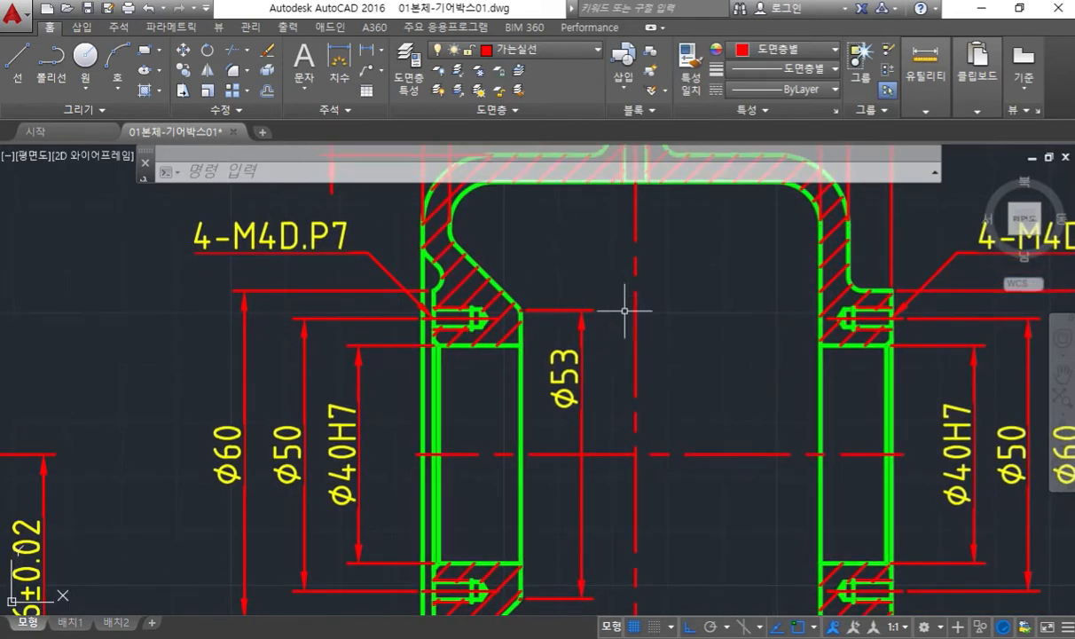
pyautogui.moveTo(366, 455); pyautogui.dragTo(970, 456)
pyautogui.moveTo(450, 237); pyautogui.dragTo(516, 309)
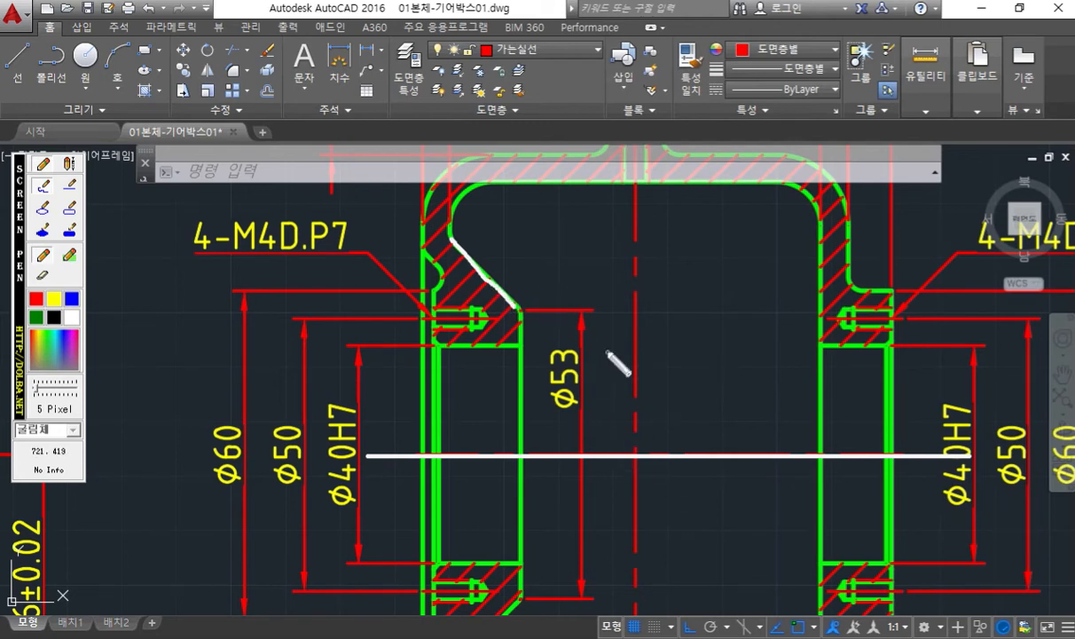
pyautogui.moveTo(371, 209)
pyautogui.mouseDown()
pyautogui.moveTo(240, 382)
pyautogui.moveTo(251, 439)
pyautogui.mouseUp()
pyautogui.moveTo(218, 400); pyautogui.dragTo(266, 404)
pyautogui.moveTo(319, 195)
pyautogui.mouseDown()
pyautogui.moveTo(370, 211)
pyautogui.moveTo(362, 250)
pyautogui.mouseUp()
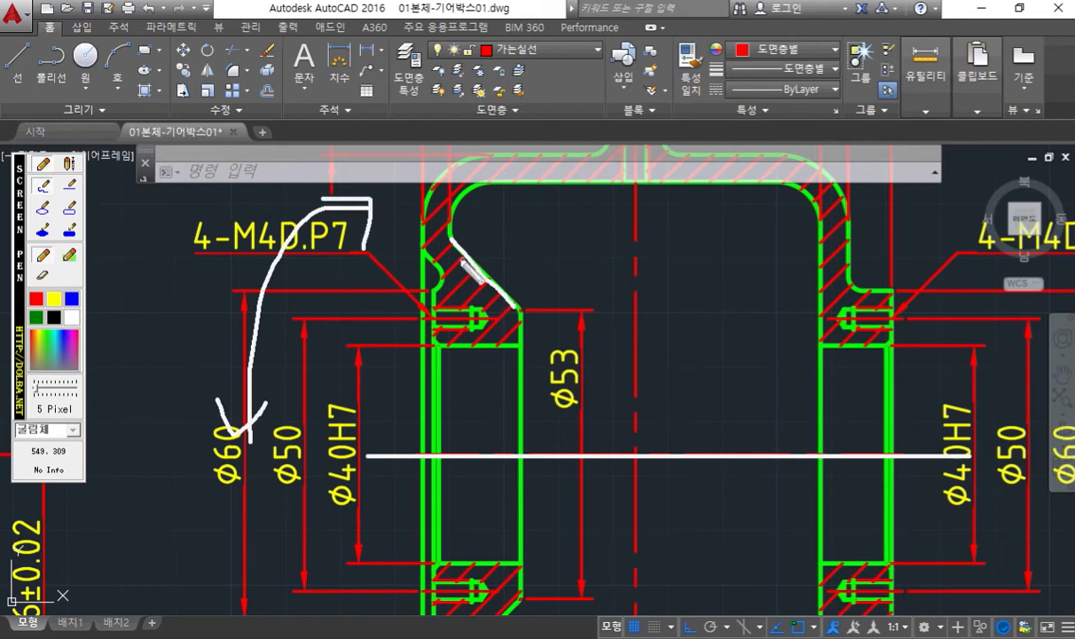
pyautogui.moveTo(462, 261)
pyautogui.mouseDown()
pyautogui.moveTo(517, 306)
pyautogui.moveTo(523, 452)
pyautogui.mouseUp()
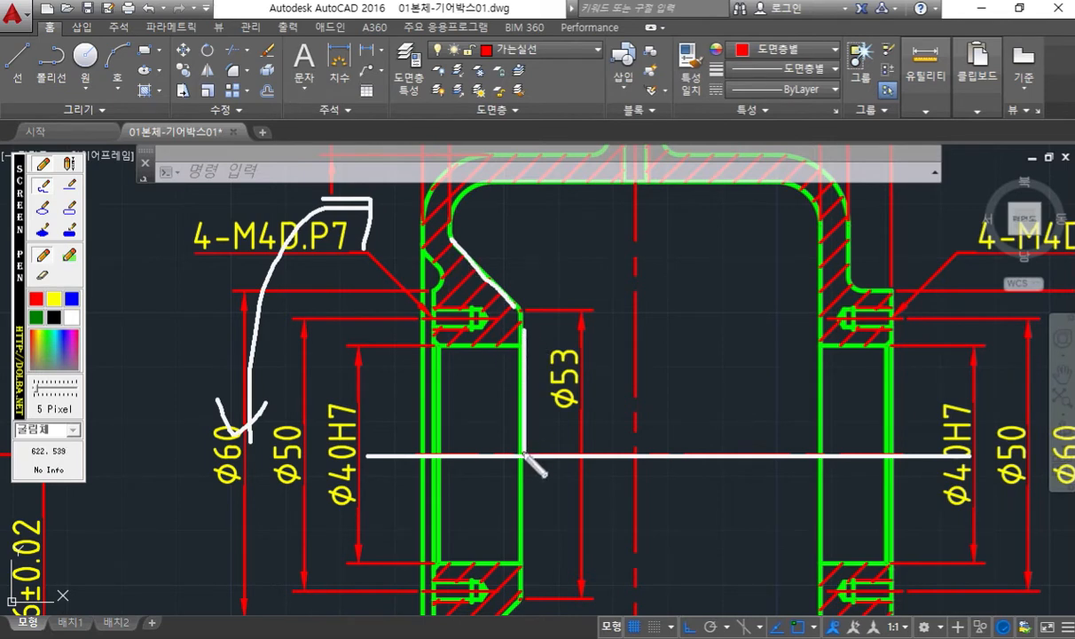
pyautogui.moveTo(529, 395)
pyautogui.mouseDown()
pyautogui.moveTo(514, 390)
pyautogui.moveTo(525, 413)
pyautogui.mouseUp()
pyautogui.moveTo(483, 264)
pyautogui.mouseDown()
pyautogui.moveTo(472, 277)
pyautogui.moveTo(501, 257)
pyautogui.moveTo(508, 233)
pyautogui.moveTo(519, 306)
pyautogui.mouseUp()
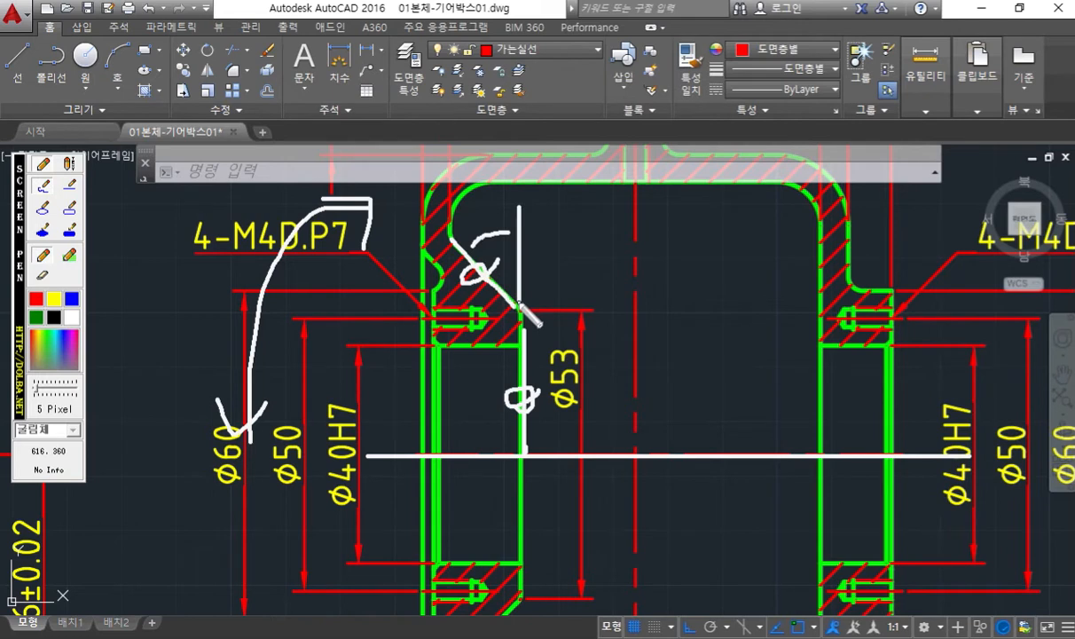
pyautogui.moveTo(470, 200)
pyautogui.mouseDown()
pyautogui.moveTo(483, 215)
pyautogui.moveTo(476, 227)
pyautogui.moveTo(502, 209)
pyautogui.mouseUp()
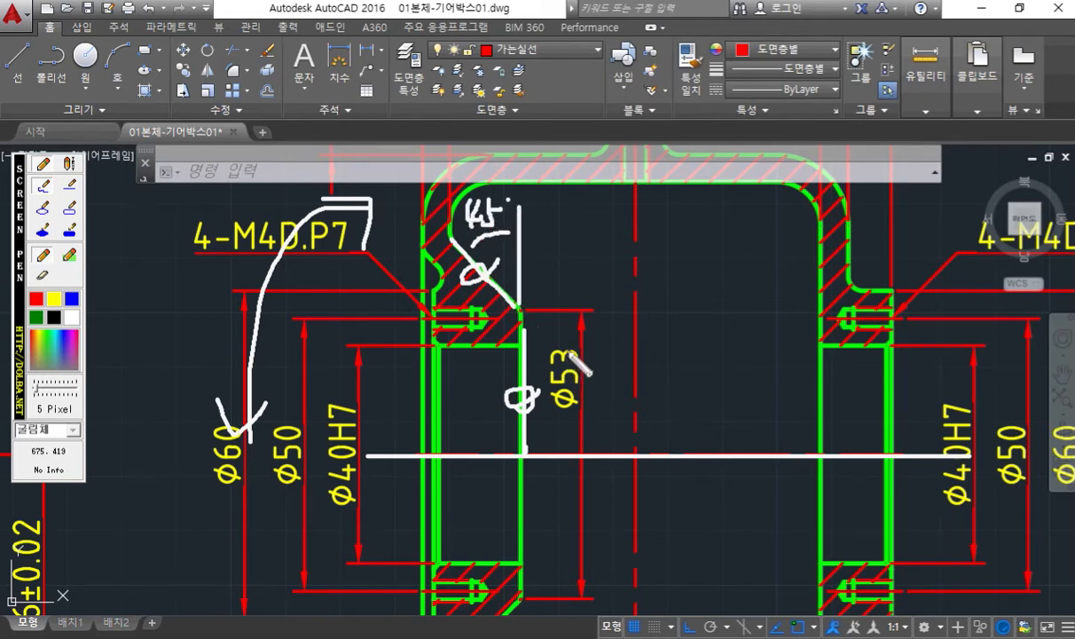
pyautogui.moveTo(193, 268)
pyautogui.mouseDown()
pyautogui.moveTo(188, 302)
pyautogui.moveTo(230, 291)
pyautogui.mouseUp()
pyautogui.moveTo(216, 276)
pyautogui.mouseDown()
pyautogui.moveTo(209, 316)
pyautogui.moveTo(233, 309)
pyautogui.moveTo(254, 277)
pyautogui.mouseUp()
pyautogui.moveTo(259, 279); pyautogui.dragTo(258, 289)
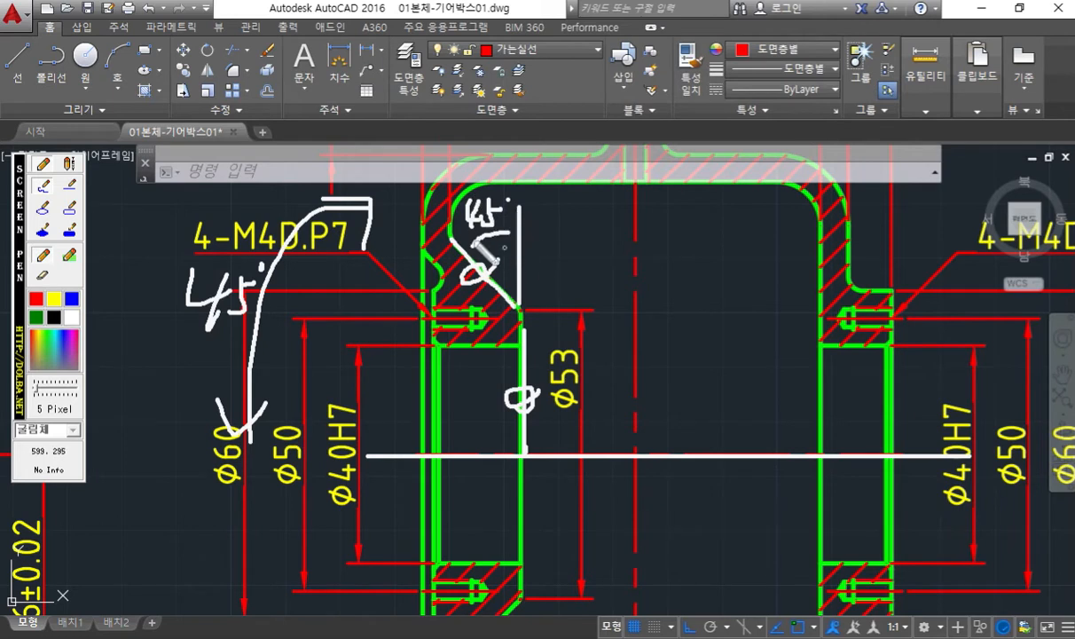
pyautogui.press('Escape')
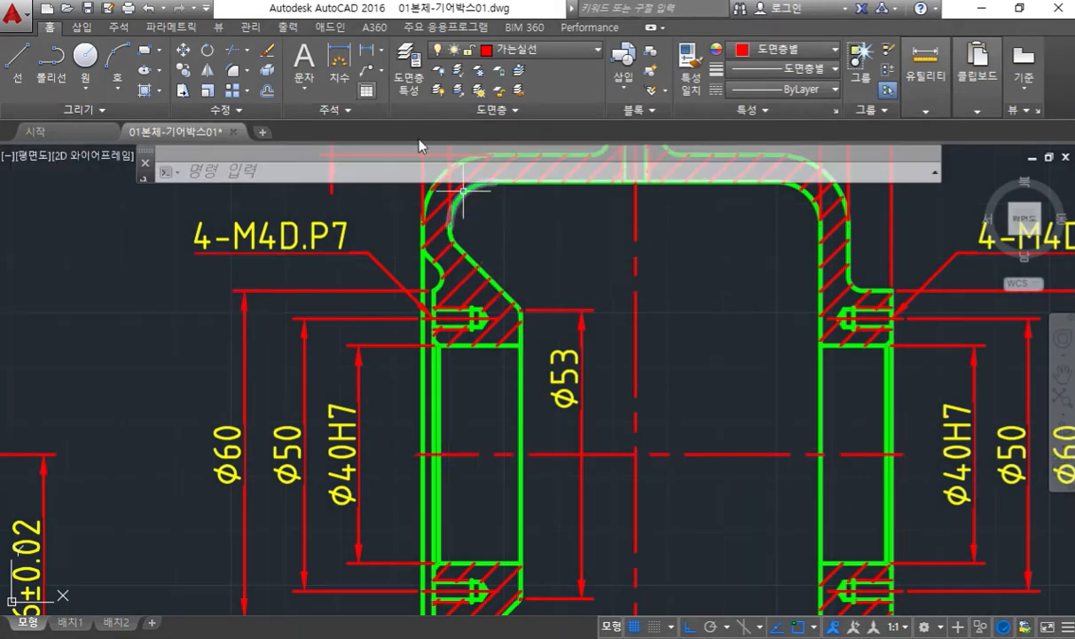
# - Add a 45° angular dimension between the left boss's vertical inner face and its upper sloped edge, placed above the slope
pyautogui.write('Dima')
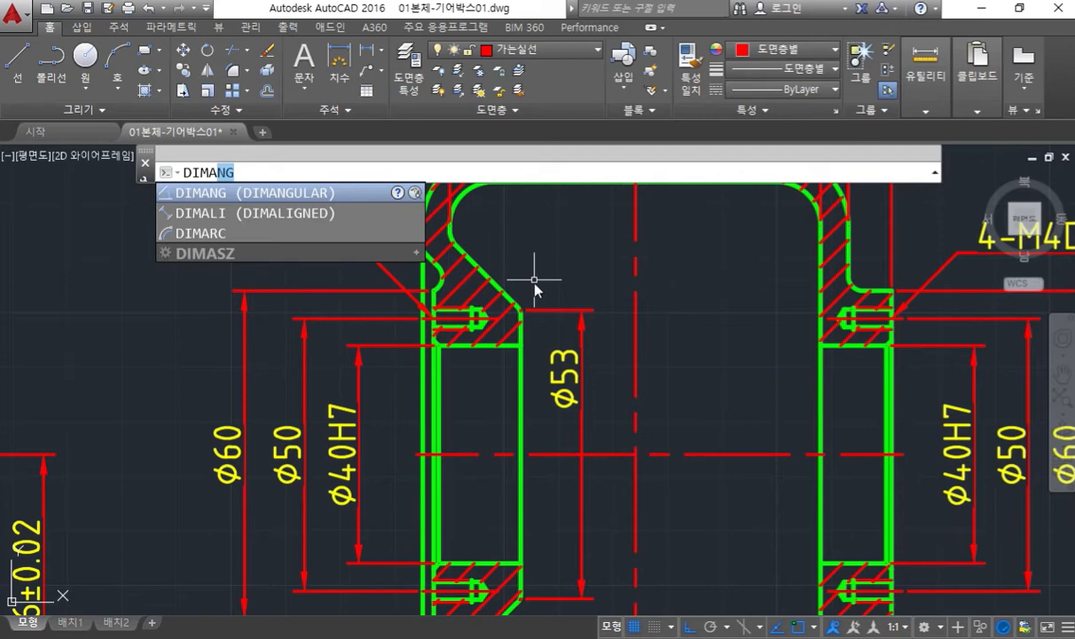
pyautogui.press('Return')
pyautogui.click(521, 406)
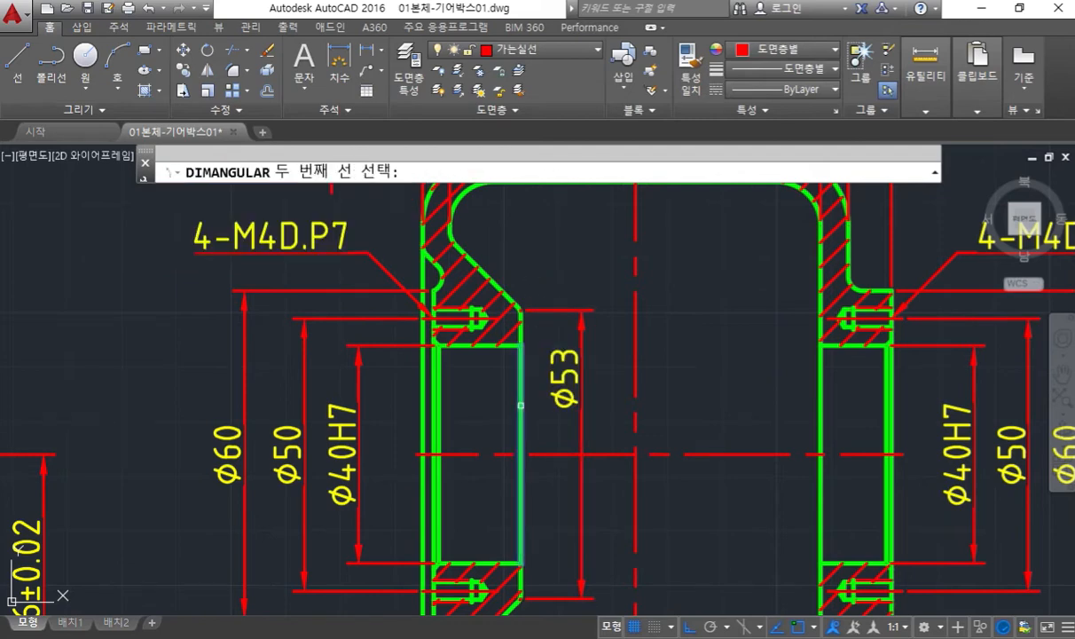
pyautogui.click(469, 259)
pyautogui.moveTo(502, 226); pyautogui.dragTo(516, 275, button='middle')
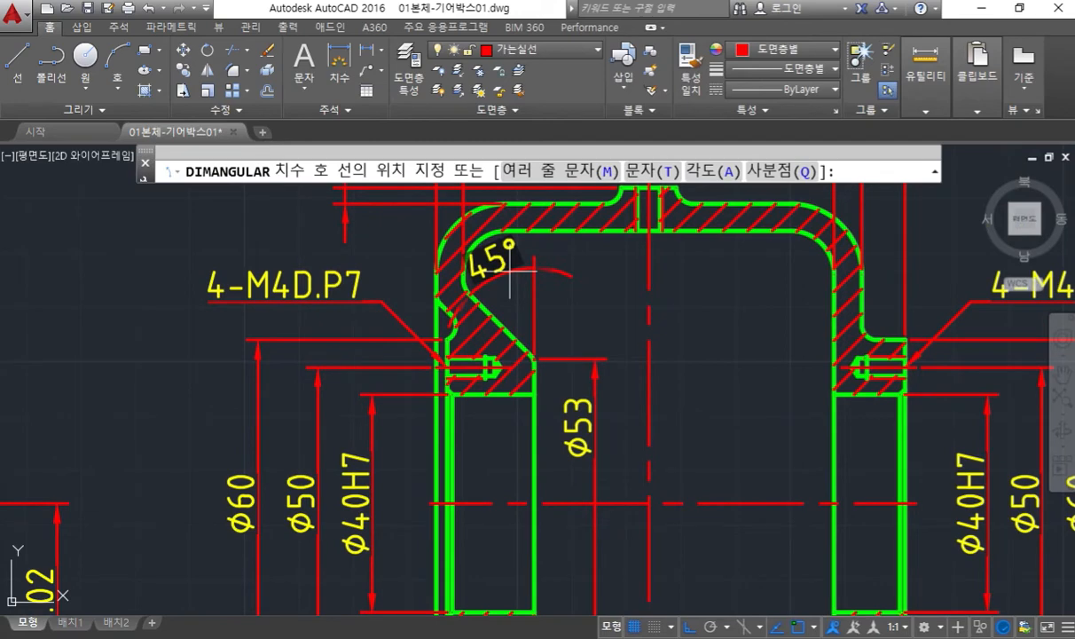
pyautogui.click(511, 268)
pyautogui.moveTo(655, 343); pyautogui.dragTo(611, 316, button='middle')
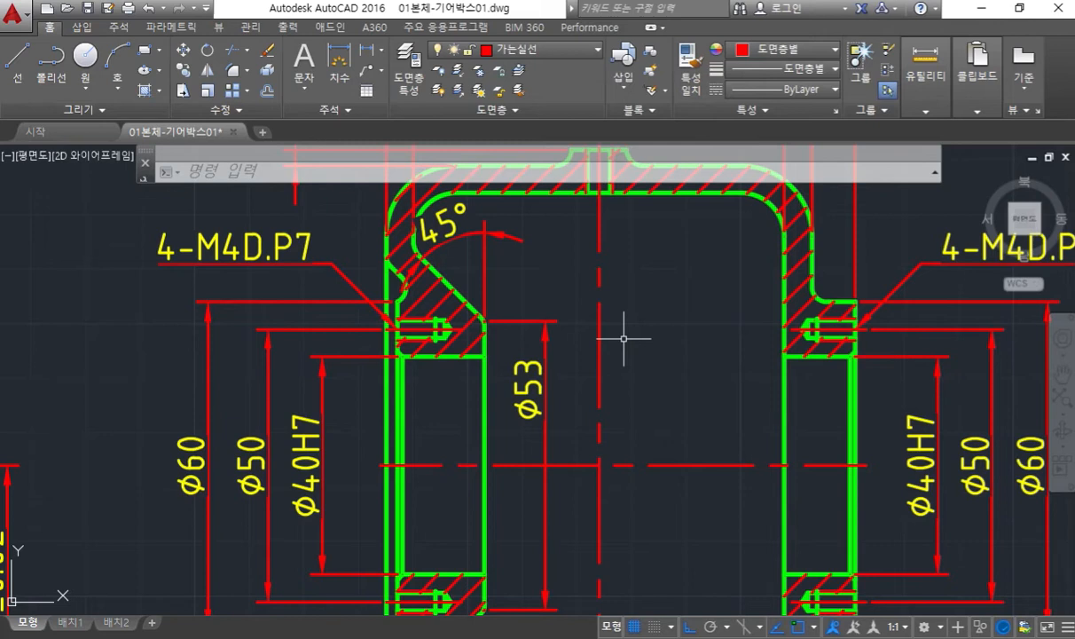
pyautogui.press('F12')
pyautogui.moveTo(419, 242); pyautogui.dragTo(476, 311)
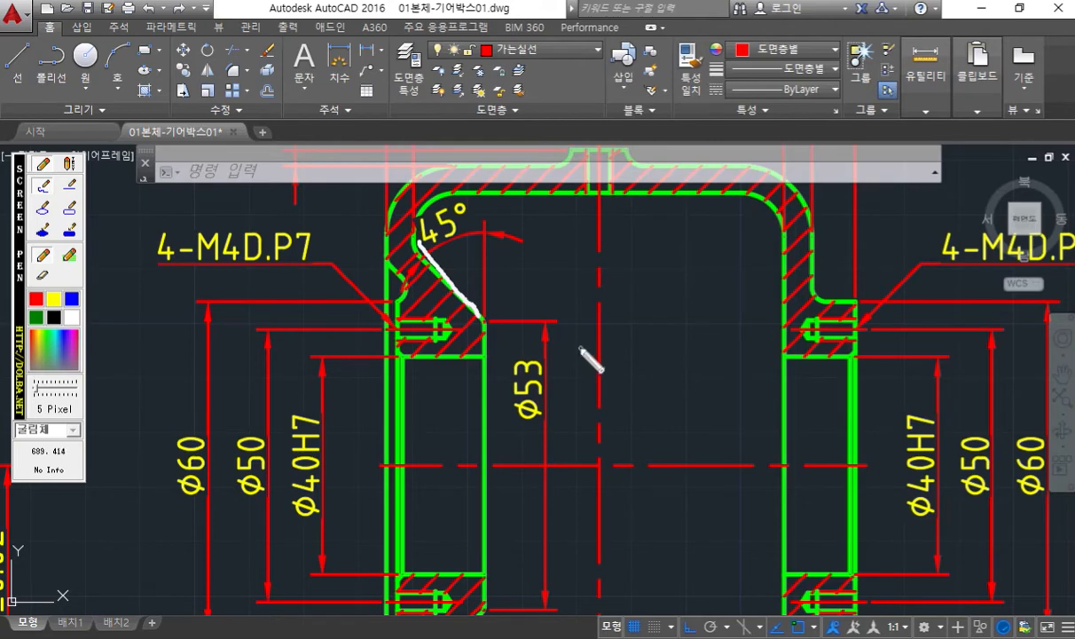
pyautogui.press('Escape')
# - Examine how the finished reference section view dimensions the left boss's horizontal width, and return to the working section view
pyautogui.scroll(-10, 565, 359)
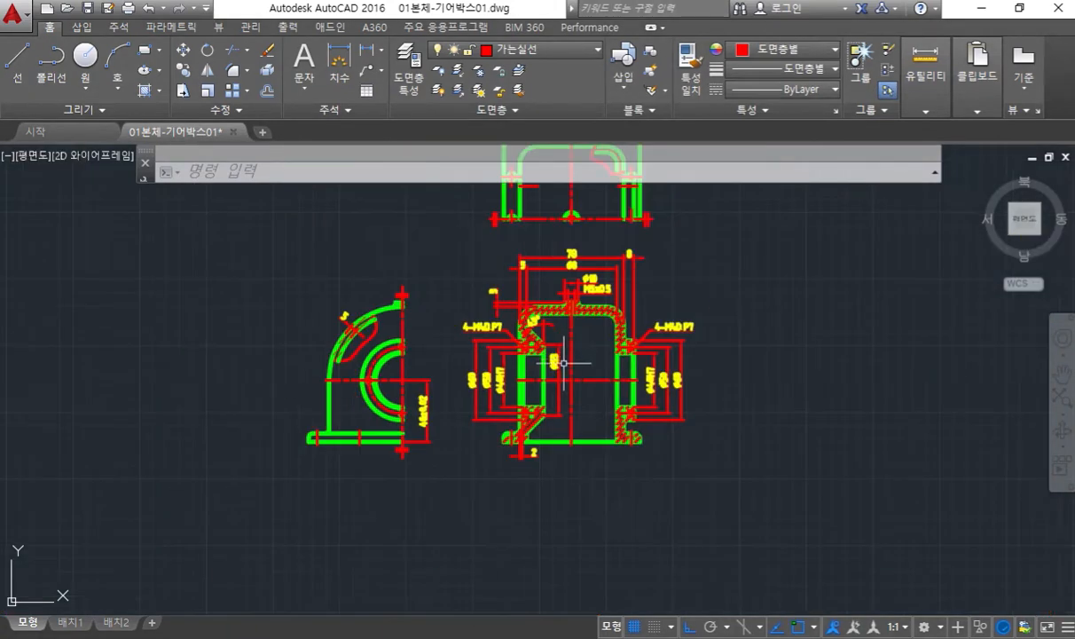
pyautogui.moveTo(582, 251); pyautogui.dragTo(592, 487, button='middle')
pyautogui.scroll(6, 550, 470)
pyautogui.moveTo(487, 456); pyautogui.dragTo(517, 260, button='middle')
pyautogui.moveTo(518, 504); pyautogui.dragTo(537, 509, button='middle')
pyautogui.hotkey('ctrl', 'F1')
pyautogui.moveTo(528, 232); pyautogui.dragTo(535, 433)
pyautogui.moveTo(490, 535)
pyautogui.mouseDown()
pyautogui.moveTo(476, 493)
pyautogui.moveTo(503, 532)
pyautogui.mouseUp()
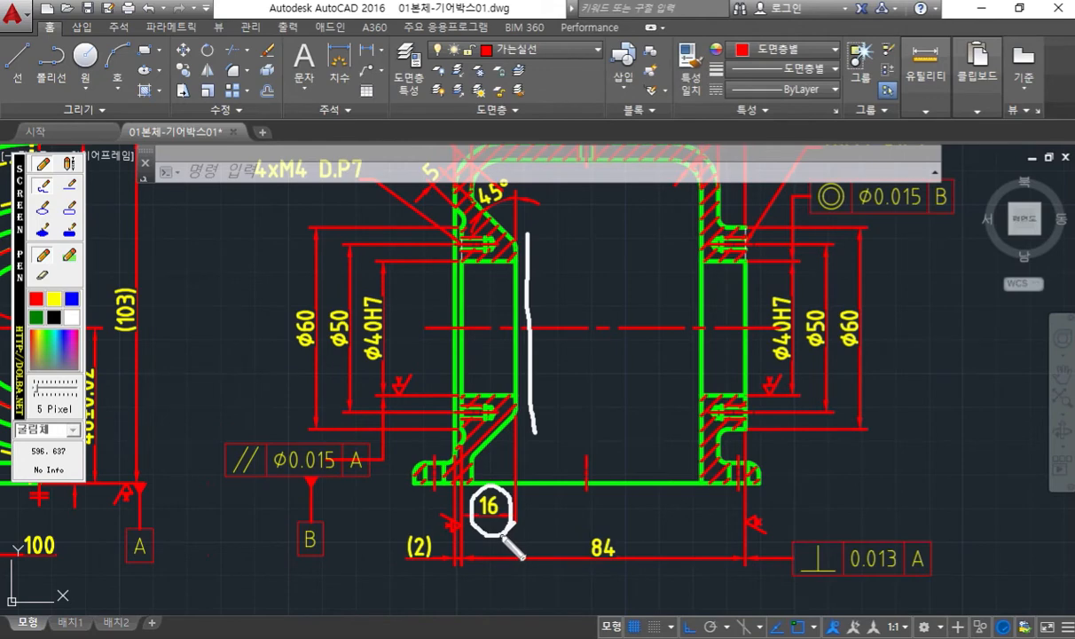
pyautogui.press('Escape')
pyautogui.scroll(-8, 518, 434)
pyautogui.moveTo(566, 532); pyautogui.dragTo(506, 287, button='middle')
pyautogui.moveTo(524, 518); pyautogui.dragTo(478, 299, button='middle')
pyautogui.scroll(6, 508, 421)
pyautogui.moveTo(473, 250)
pyautogui.mouseDown(button='middle')
pyautogui.moveTo(473, 364)
pyautogui.moveTo(506, 397)
pyautogui.mouseUp(button='middle')
pyautogui.scroll(2, 477, 336)
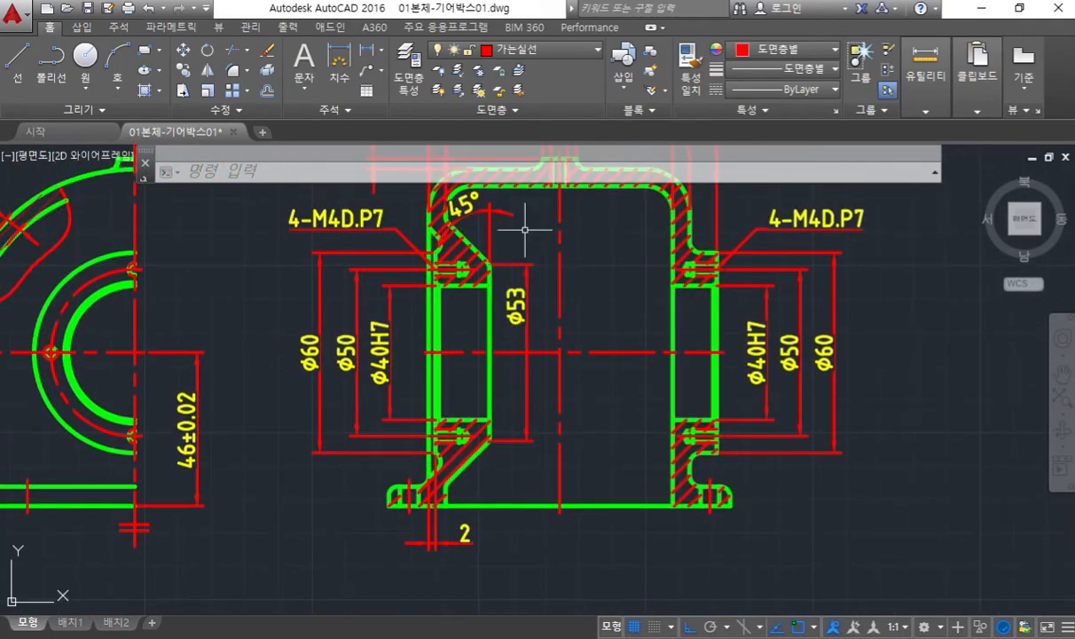
pyautogui.press('F12')
pyautogui.moveTo(547, 307)
pyautogui.mouseDown()
pyautogui.moveTo(543, 333)
pyautogui.moveTo(552, 318)
pyautogui.moveTo(584, 330)
pyautogui.mouseUp()
pyautogui.moveTo(498, 229)
pyautogui.mouseDown()
pyautogui.moveTo(502, 211)
pyautogui.moveTo(543, 228)
pyautogui.moveTo(521, 237)
pyautogui.moveTo(543, 238)
pyautogui.moveTo(555, 220)
pyautogui.mouseUp()
pyautogui.moveTo(557, 204)
pyautogui.mouseDown()
pyautogui.moveTo(557, 244)
pyautogui.moveTo(570, 246)
pyautogui.mouseUp()
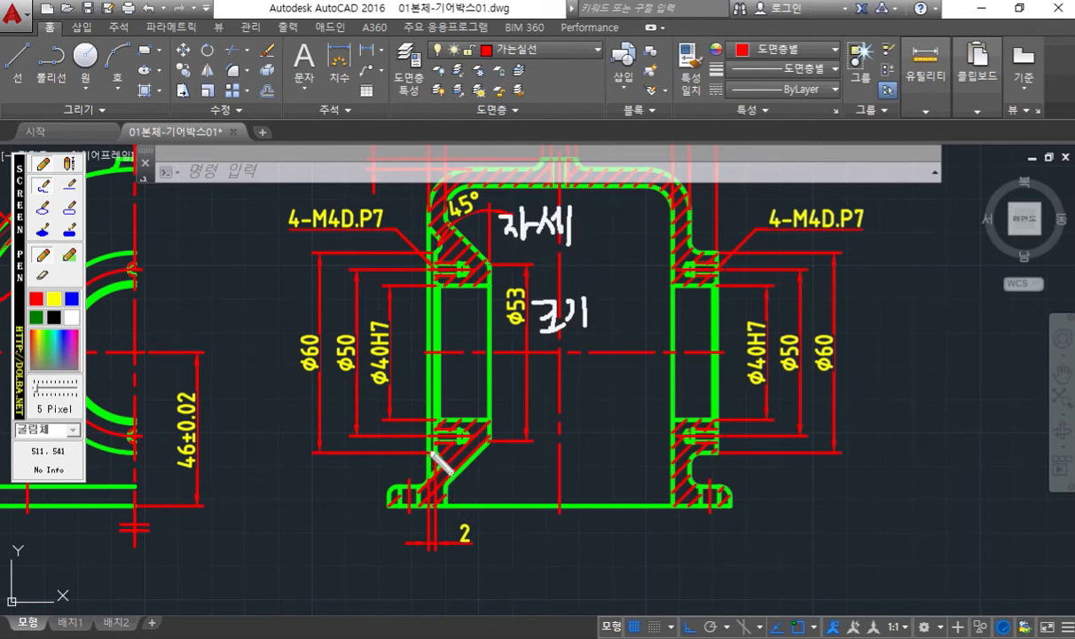
pyautogui.moveTo(434, 444); pyautogui.dragTo(441, 575)
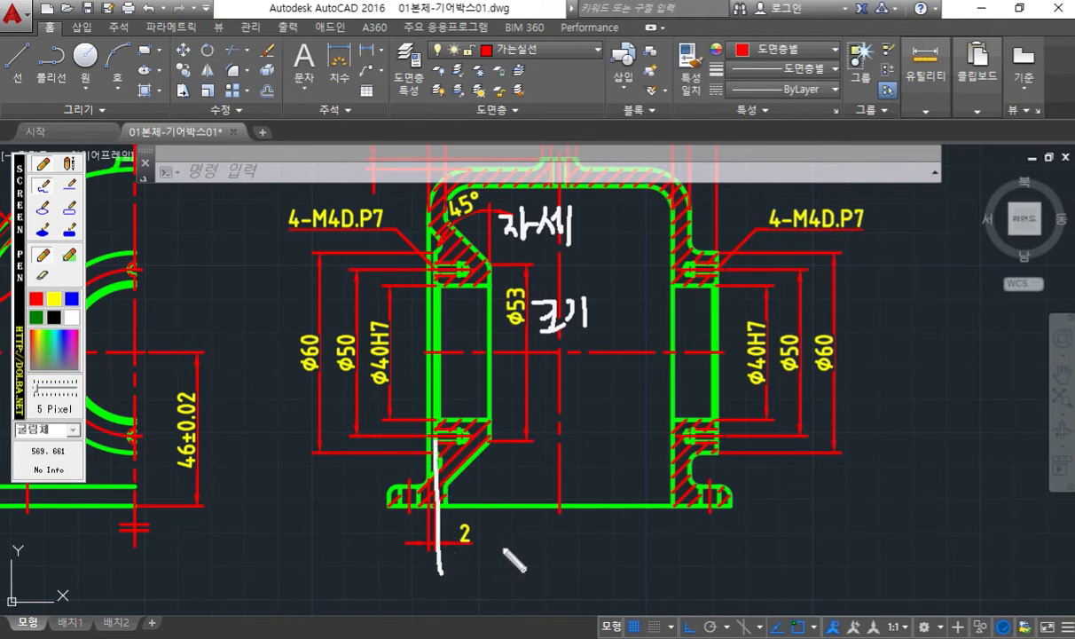
pyautogui.moveTo(490, 430)
pyautogui.mouseDown()
pyautogui.moveTo(496, 552)
pyautogui.moveTo(447, 564)
pyautogui.moveTo(493, 597)
pyautogui.mouseUp()
pyautogui.moveTo(489, 600); pyautogui.dragTo(485, 613)
pyautogui.moveTo(496, 575)
pyautogui.mouseDown()
pyautogui.moveTo(496, 607)
pyautogui.moveTo(519, 586)
pyautogui.mouseUp()
pyautogui.moveTo(509, 587)
pyautogui.mouseDown()
pyautogui.moveTo(497, 605)
pyautogui.moveTo(521, 603)
pyautogui.mouseUp()
pyautogui.moveTo(530, 564); pyautogui.dragTo(531, 612)
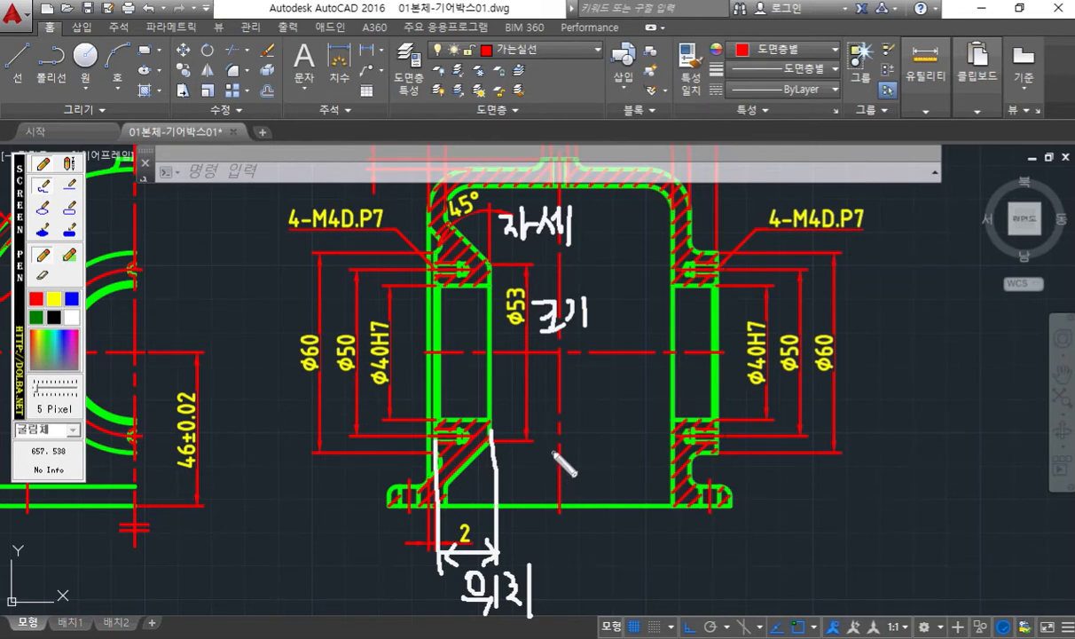
pyautogui.press('Escape')
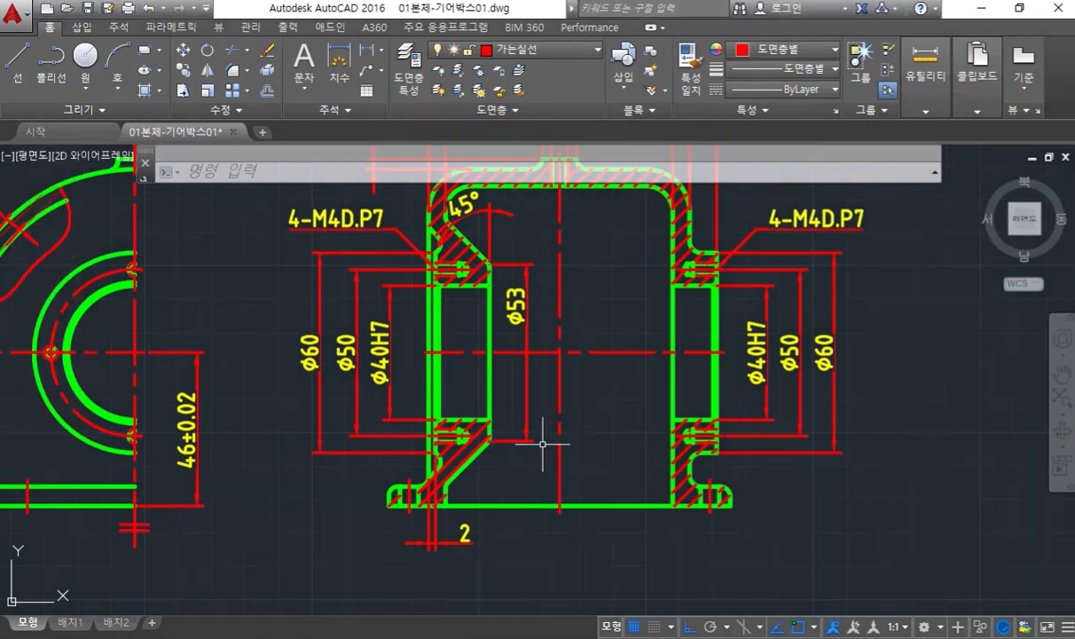
# - Add a horizontal linear dimension from the left boss's outer face to its lower inner corner, below the body in line with the 2 mm dimension
pyautogui.moveTo(524, 442); pyautogui.dragTo(535, 353, button='middle')
pyautogui.scroll(4, 523, 357)
pyautogui.scroll(-3, 541, 341)
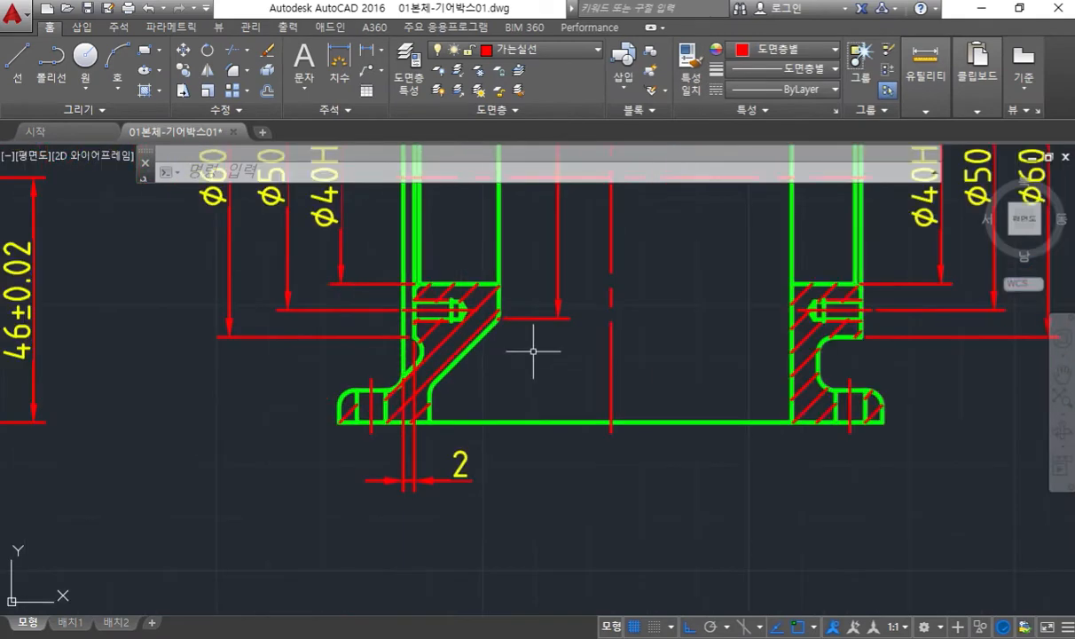
pyautogui.scroll(1, 515, 349)
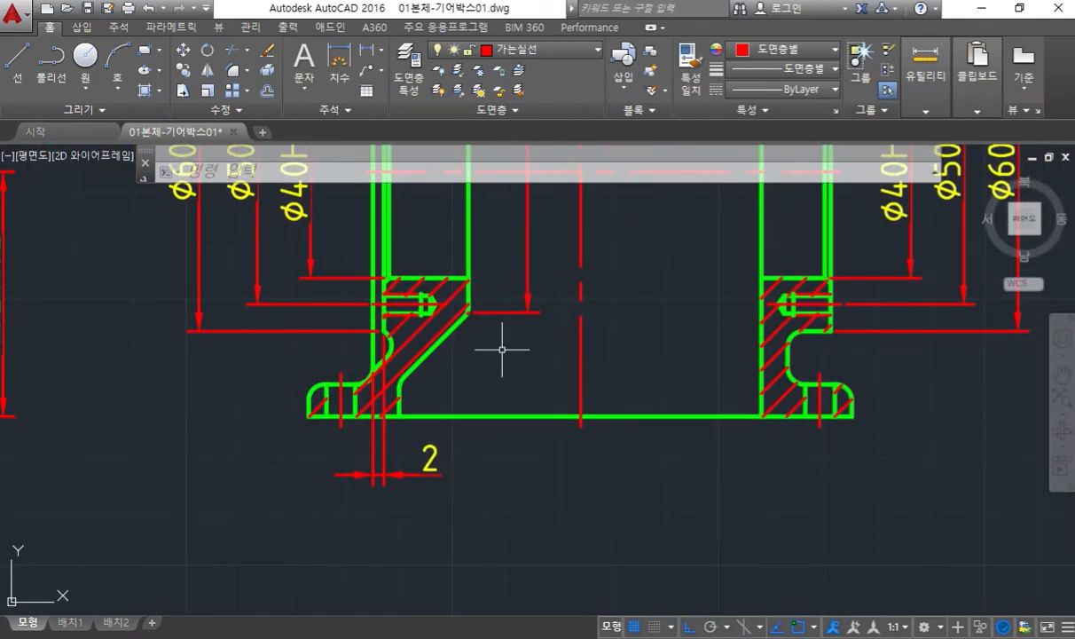
pyautogui.write('dimli')
pyautogui.press('Return')
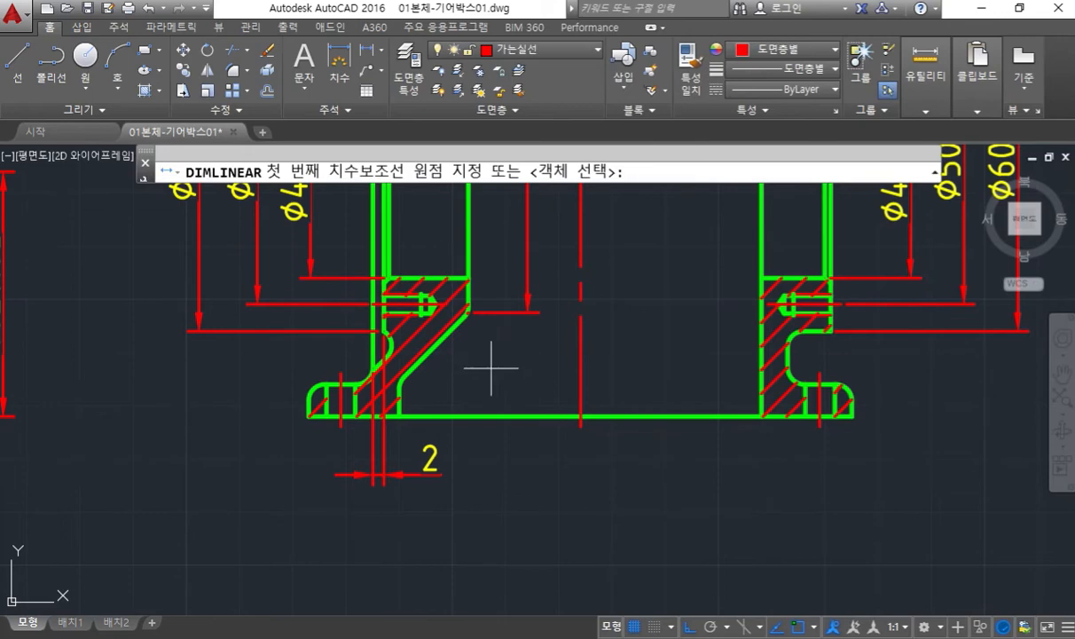
pyautogui.click(381, 331)
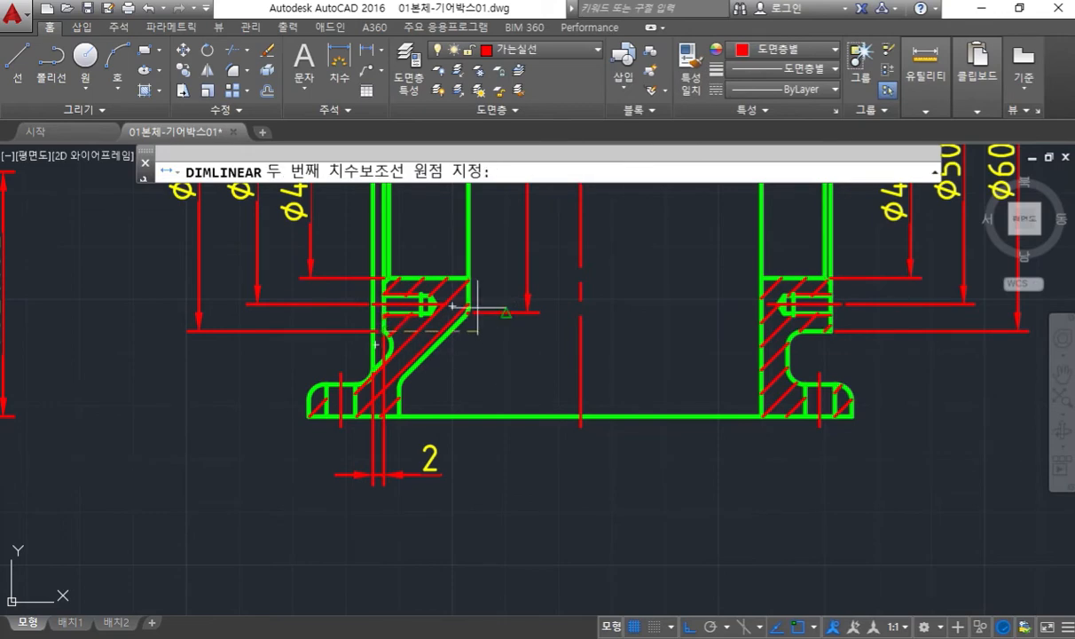
pyautogui.scroll(5, 473, 328)
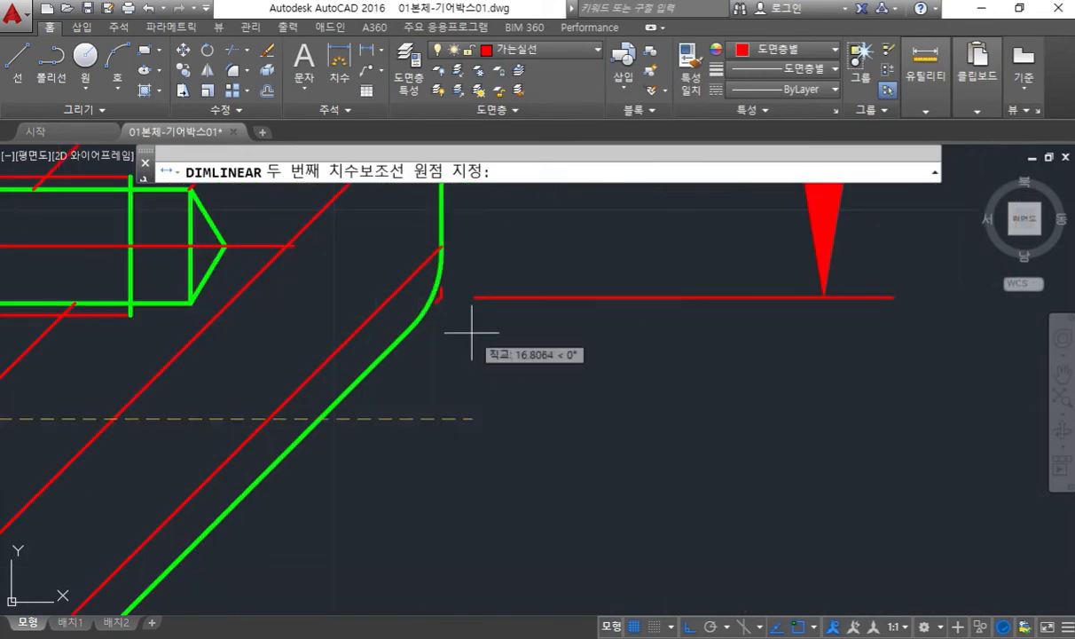
pyautogui.click(440, 297)
pyautogui.scroll(-6, 446, 444)
pyautogui.moveTo(440, 470); pyautogui.dragTo(480, 312, button='middle')
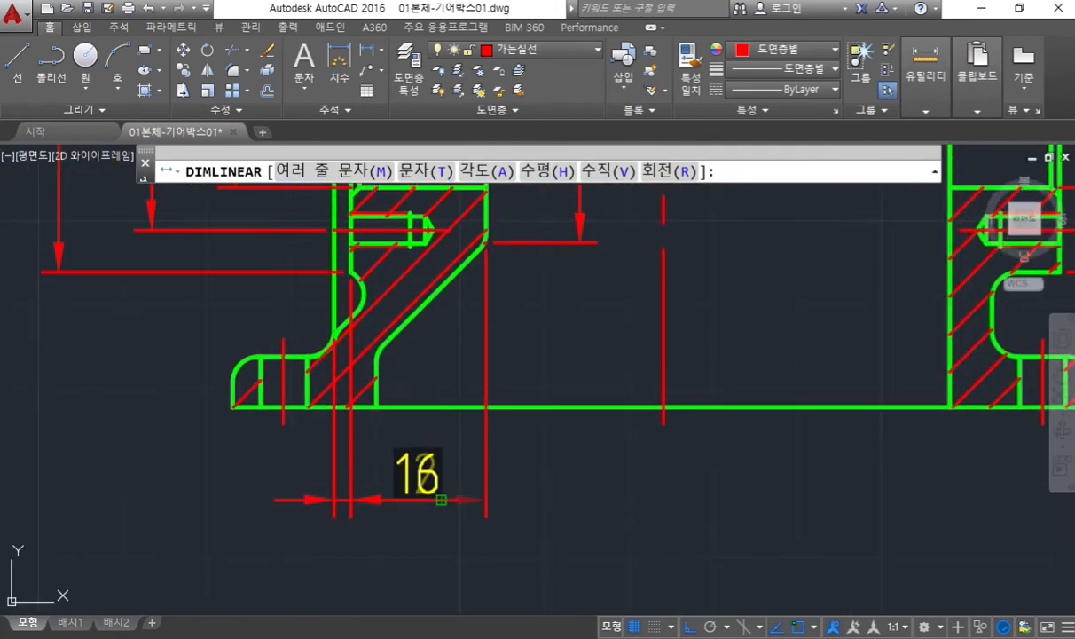
pyautogui.click(441, 500)
# - Move the 2 mm dimension's text outside its extension lines, to the side away from the boss width dimension
pyautogui.moveTo(367, 533); pyautogui.dragTo(453, 520, button='middle')
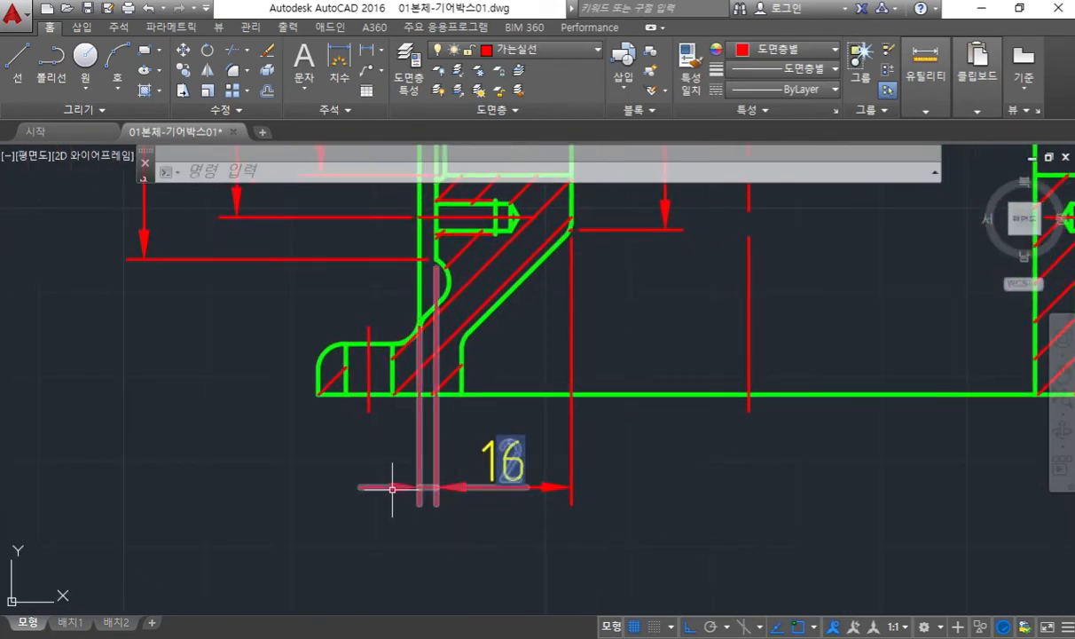
pyautogui.click(506, 462)
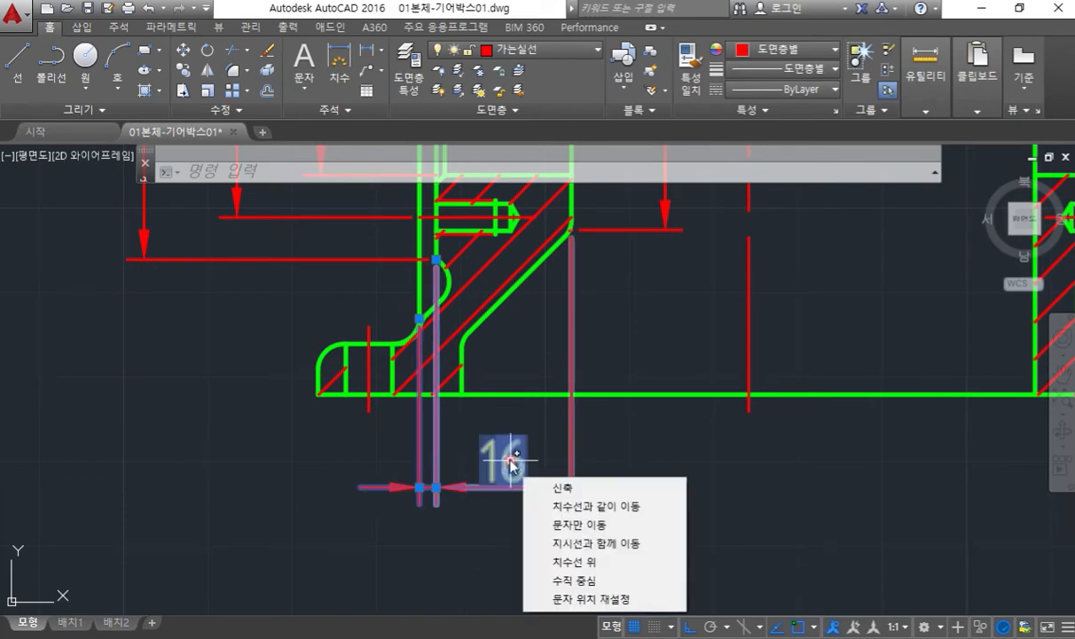
pyautogui.click(512, 461)
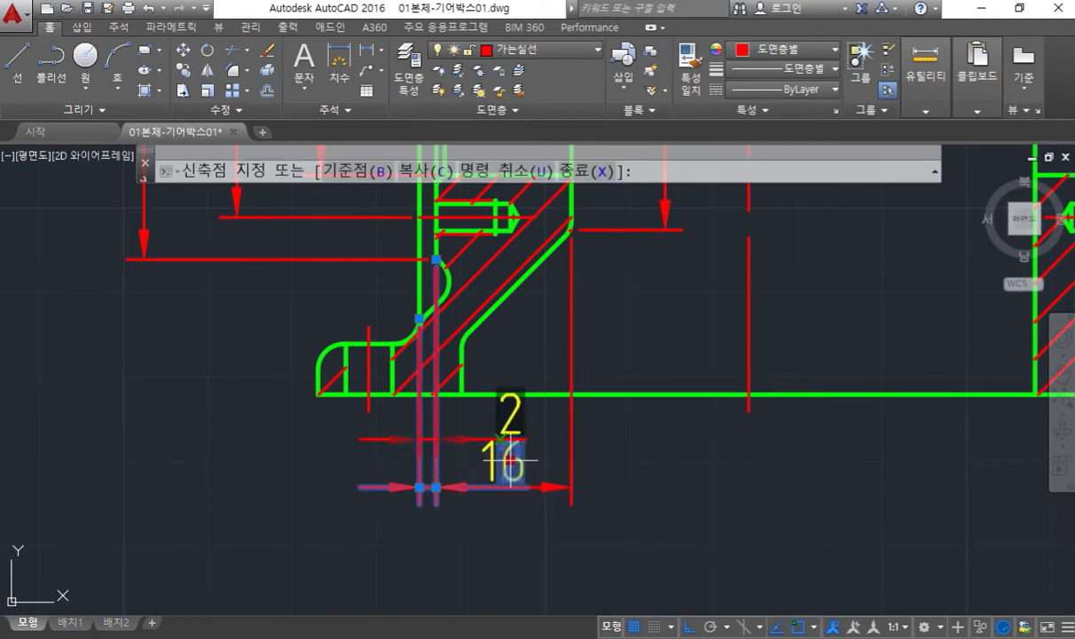
pyautogui.click(384, 487)
pyautogui.press('F12')
pyautogui.moveTo(364, 512); pyautogui.dragTo(310, 506)
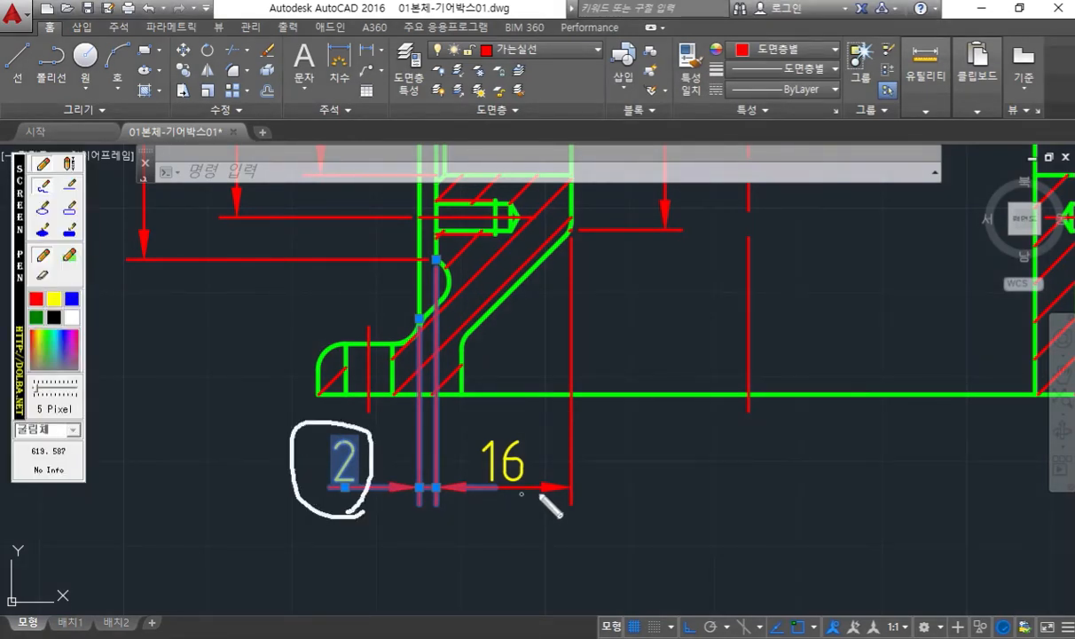
pyautogui.press('Escape')
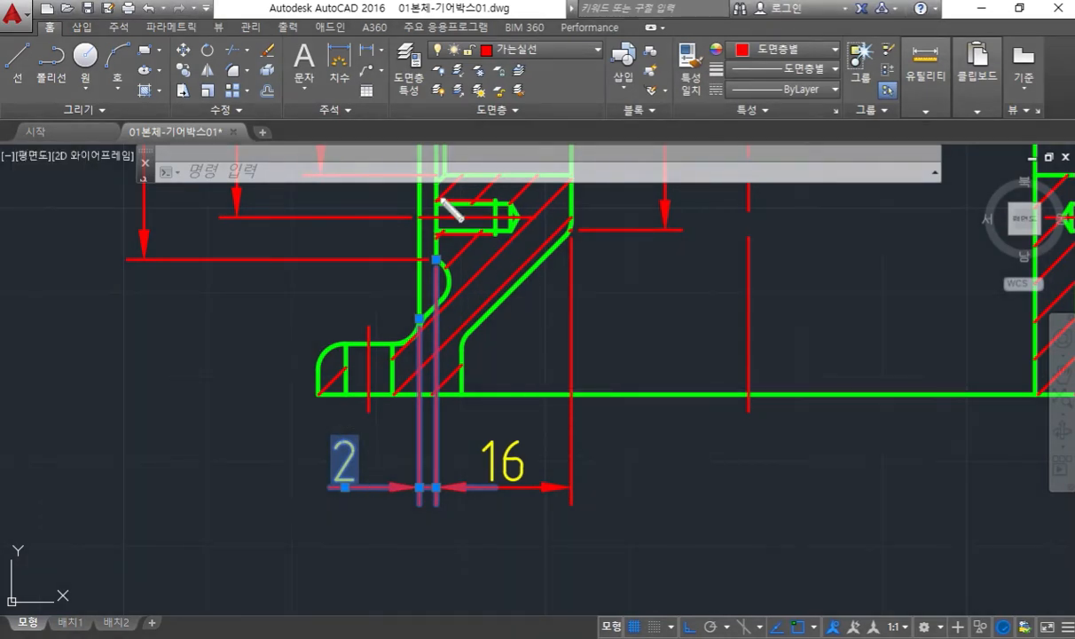
pyautogui.press('F9')
pyautogui.moveTo(436, 174)
pyautogui.mouseDown()
pyautogui.moveTo(425, 377)
pyautogui.moveTo(445, 581)
pyautogui.mouseUp()
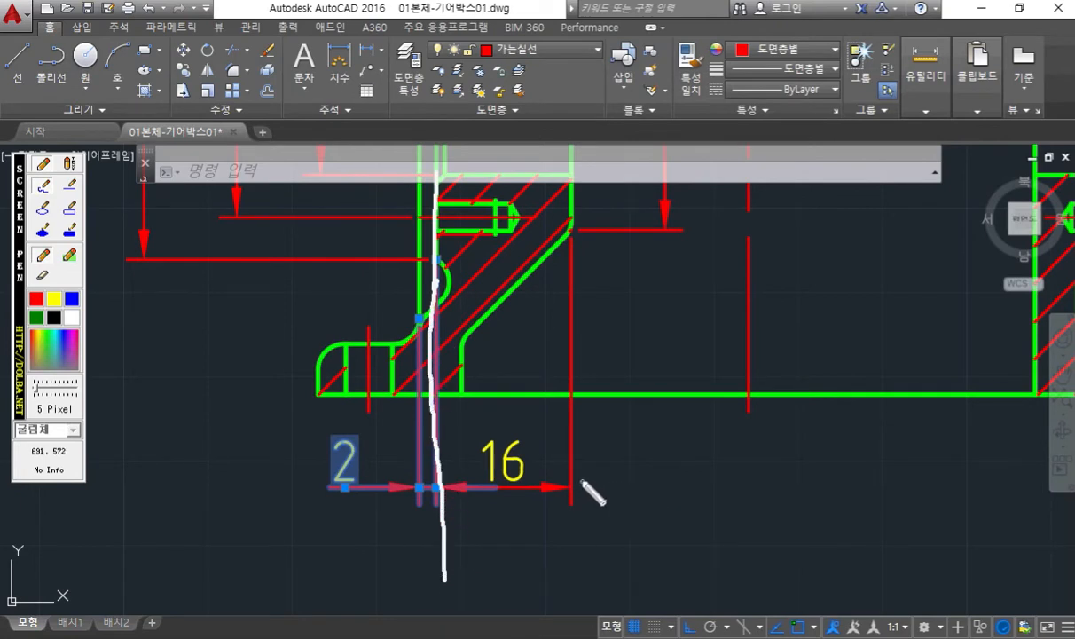
pyautogui.moveTo(556, 482)
pyautogui.mouseDown()
pyautogui.moveTo(486, 490)
pyautogui.moveTo(547, 510)
pyautogui.mouseUp()
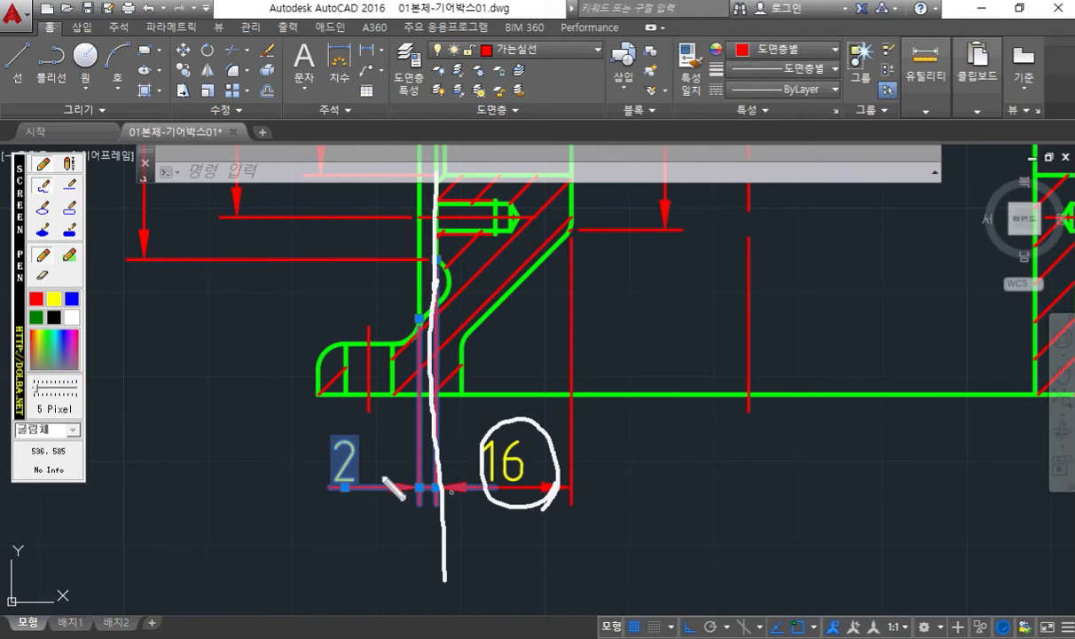
pyautogui.moveTo(356, 497)
pyautogui.mouseDown()
pyautogui.moveTo(313, 493)
pyautogui.moveTo(351, 521)
pyautogui.mouseUp()
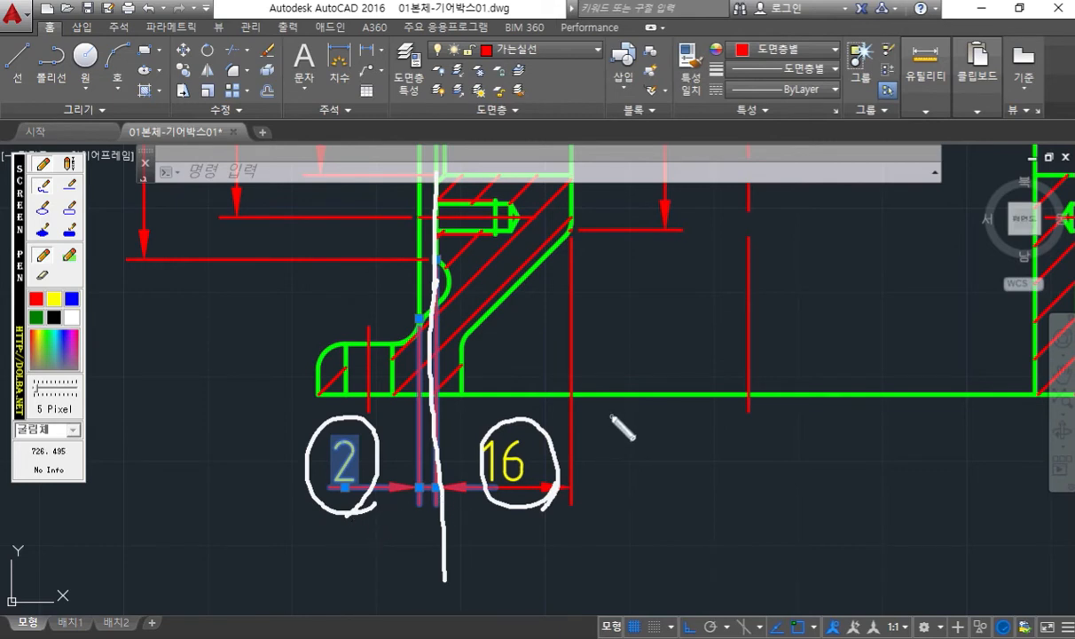
pyautogui.press('Escape')
pyautogui.moveTo(603, 247); pyautogui.dragTo(577, 327, button='middle')
pyautogui.scroll(-4, 576, 325)
pyautogui.moveTo(652, 270)
pyautogui.mouseDown(button='middle')
pyautogui.moveTo(575, 383)
pyautogui.moveTo(558, 391)
pyautogui.mouseUp(button='middle')
pyautogui.press('Escape')
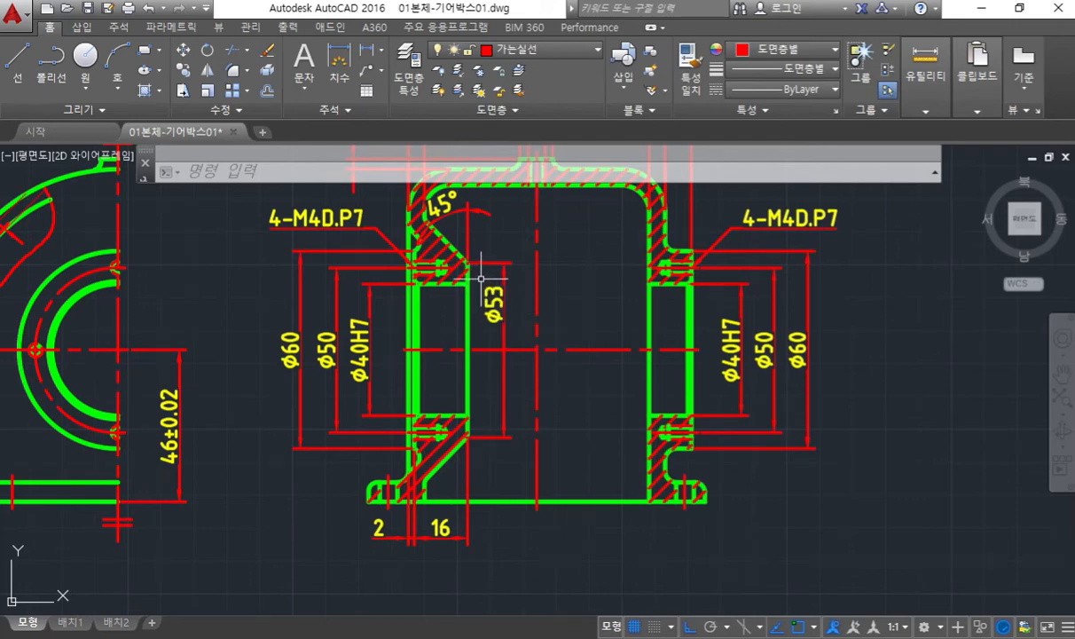
pyautogui.moveTo(433, 253); pyautogui.dragTo(463, 315, button='middle')
pyautogui.scroll(5, 464, 315)
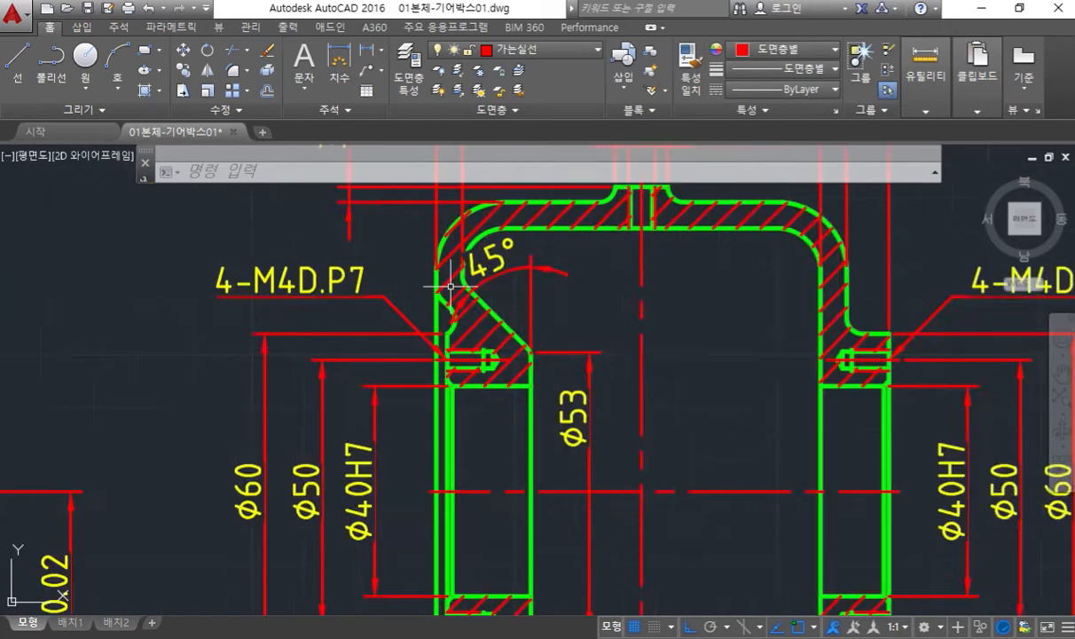
pyautogui.scroll(2, 447, 285)
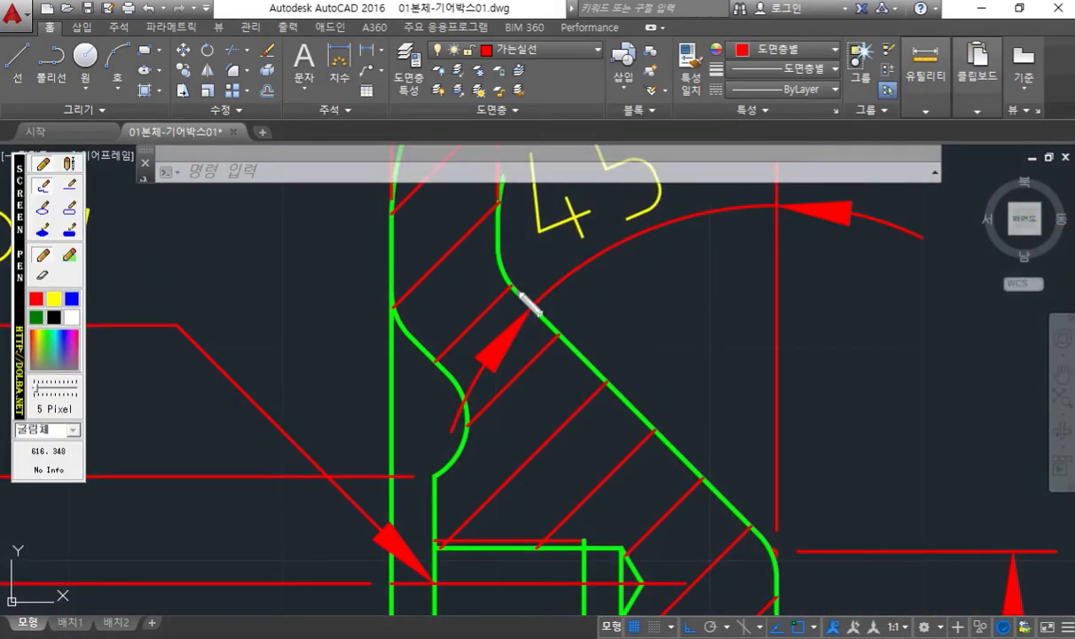
pyautogui.moveTo(504, 281)
pyautogui.mouseDown()
pyautogui.moveTo(595, 404)
pyautogui.moveTo(764, 538)
pyautogui.mouseUp()
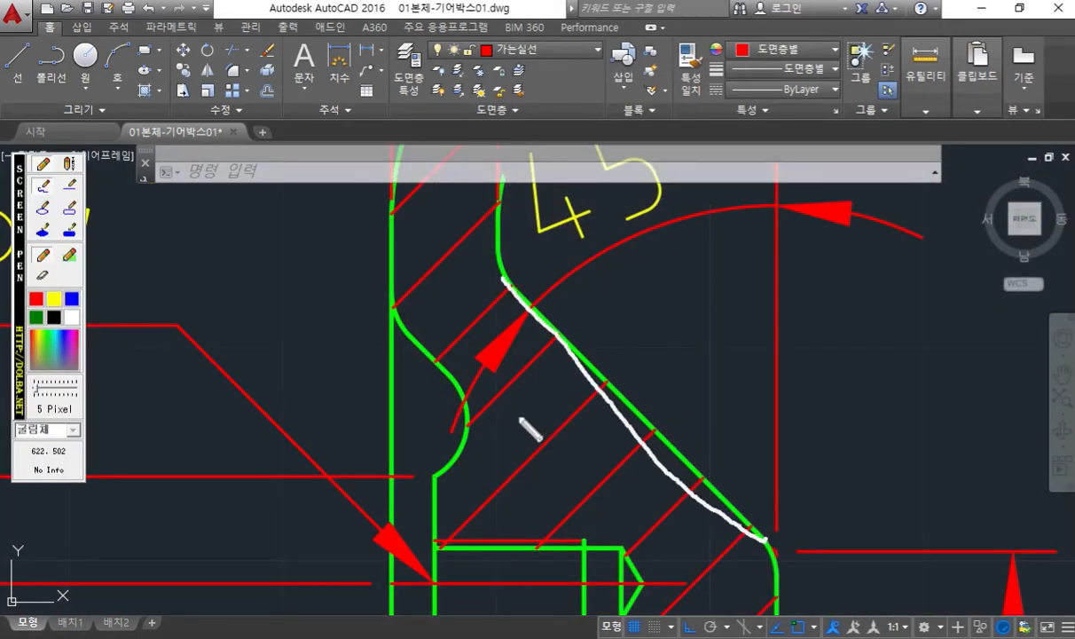
pyautogui.moveTo(405, 334); pyautogui.dragTo(475, 404)
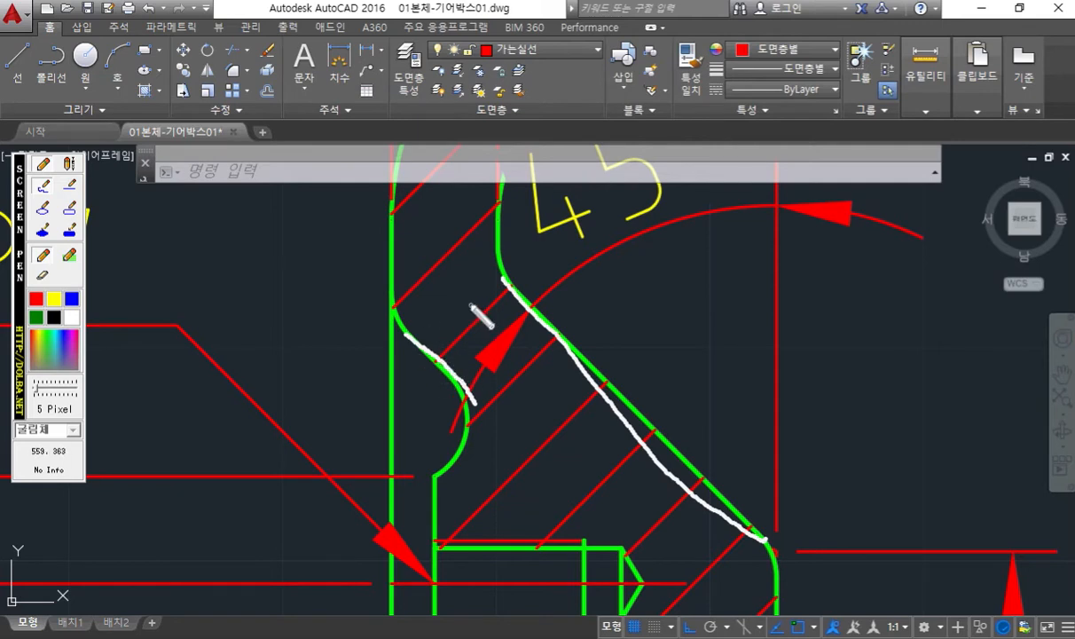
pyautogui.moveTo(745, 292)
pyautogui.mouseDown()
pyautogui.moveTo(747, 325)
pyautogui.moveTo(760, 333)
pyautogui.moveTo(811, 306)
pyautogui.moveTo(827, 324)
pyautogui.moveTo(876, 328)
pyautogui.mouseUp()
pyautogui.moveTo(906, 268); pyautogui.dragTo(896, 323)
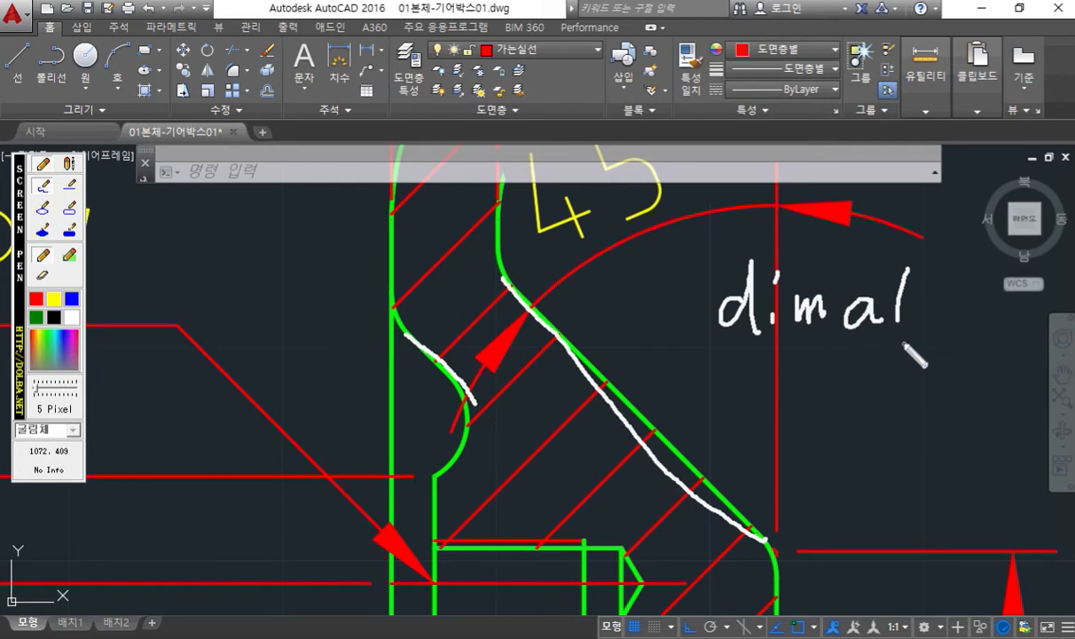
pyautogui.moveTo(507, 269)
pyautogui.mouseDown()
pyautogui.moveTo(498, 287)
pyautogui.moveTo(517, 305)
pyautogui.moveTo(533, 280)
pyautogui.moveTo(515, 271)
pyautogui.mouseUp()
pyautogui.moveTo(572, 262)
pyautogui.mouseDown()
pyautogui.moveTo(573, 295)
pyautogui.moveTo(585, 285)
pyautogui.moveTo(573, 297)
pyautogui.mouseUp()
pyautogui.moveTo(355, 373)
pyautogui.mouseDown()
pyautogui.moveTo(357, 409)
pyautogui.moveTo(358, 395)
pyautogui.moveTo(393, 403)
pyautogui.moveTo(422, 384)
pyautogui.mouseUp()
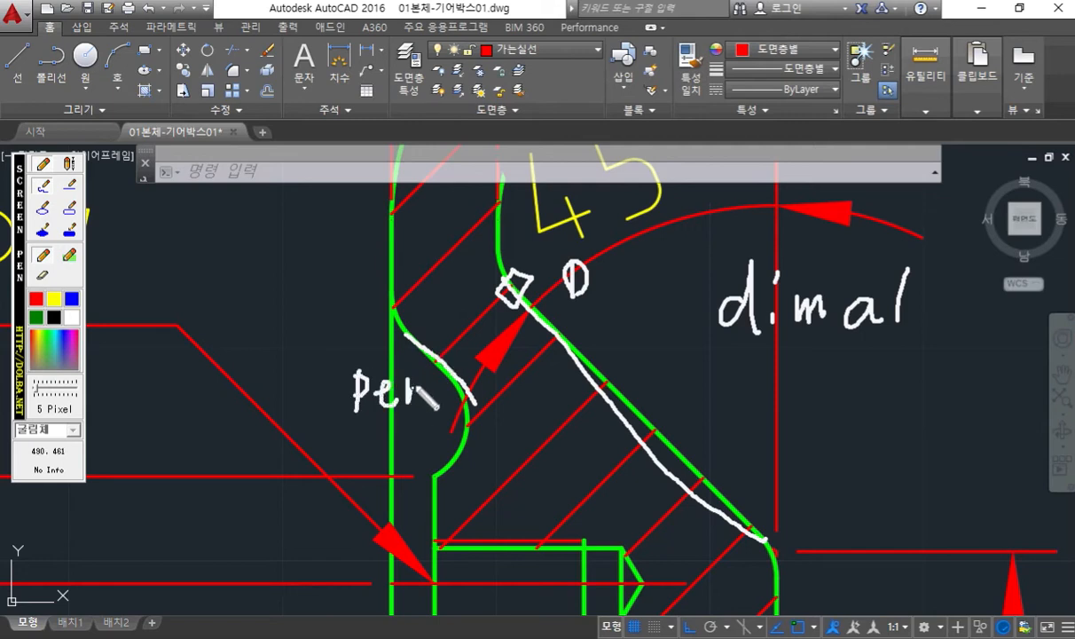
pyautogui.moveTo(404, 336); pyautogui.dragTo(346, 303)
pyautogui.moveTo(294, 276); pyautogui.dragTo(268, 262)
pyautogui.moveTo(493, 275)
pyautogui.mouseDown()
pyautogui.moveTo(339, 180)
pyautogui.moveTo(307, 268)
pyautogui.mouseUp()
pyautogui.moveTo(302, 236)
pyautogui.mouseDown()
pyautogui.moveTo(306, 268)
pyautogui.moveTo(340, 256)
pyautogui.mouseUp()
pyautogui.moveTo(338, 207); pyautogui.dragTo(369, 201)
pyautogui.moveTo(369, 202); pyautogui.dragTo(370, 233)
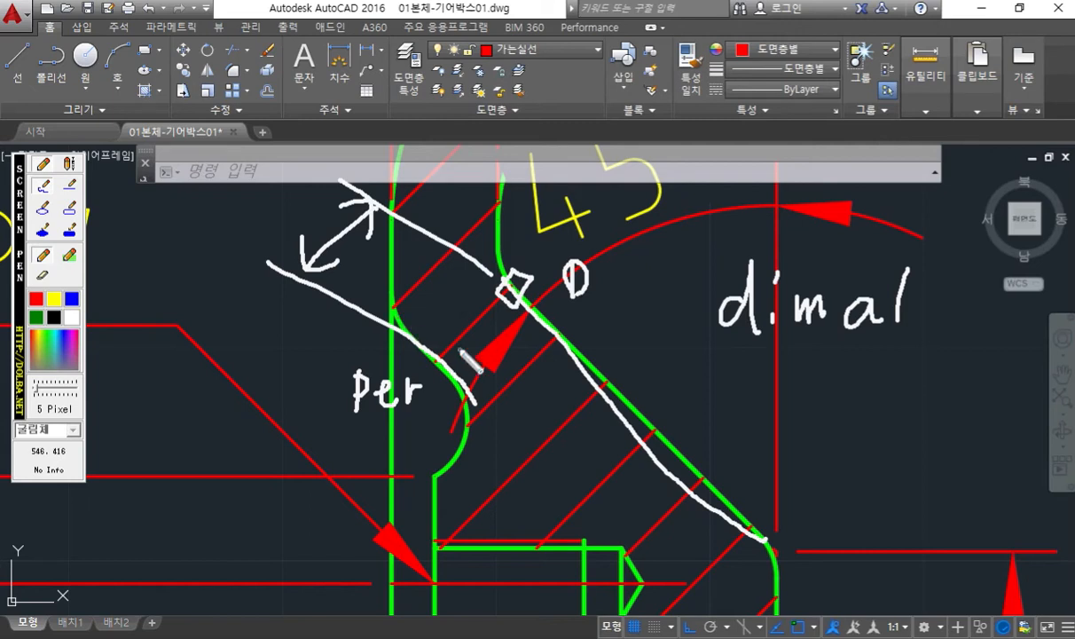
pyautogui.press('Escape')
# - Add an aligned dimension from the upper sloped inner edge's end perpendicular to the parallel outer sloped edge, placed outside the body above the 4-M4D.P7 note
pyautogui.moveTo(342, 305); pyautogui.dragTo(344, 355, button='middle')
pyautogui.write('dimal')
pyautogui.press('Return')
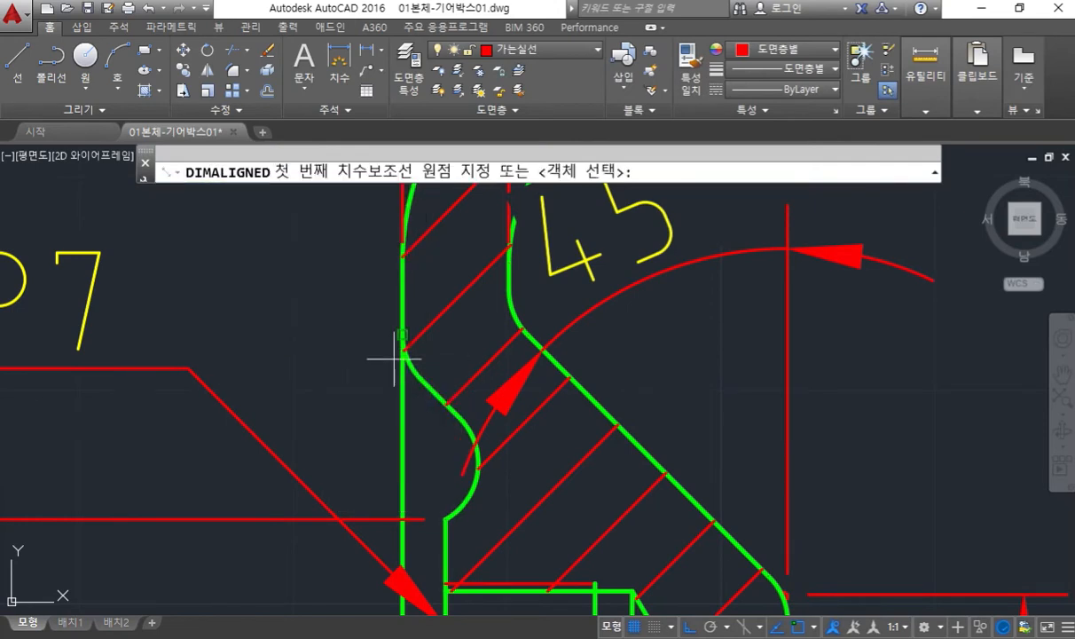
pyautogui.click(527, 335)
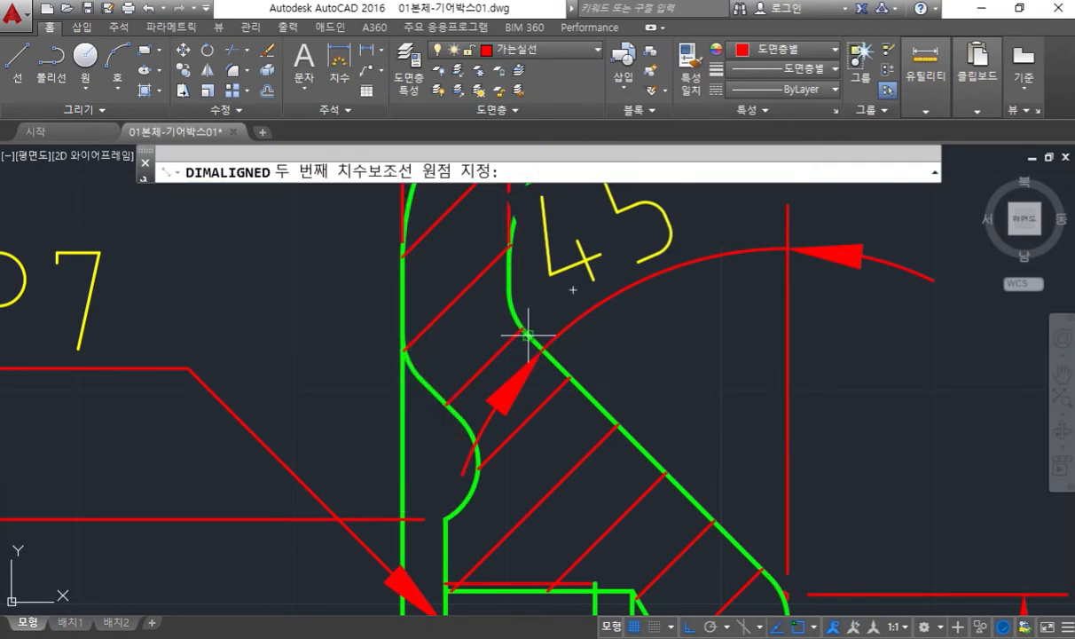
pyautogui.write('pe')
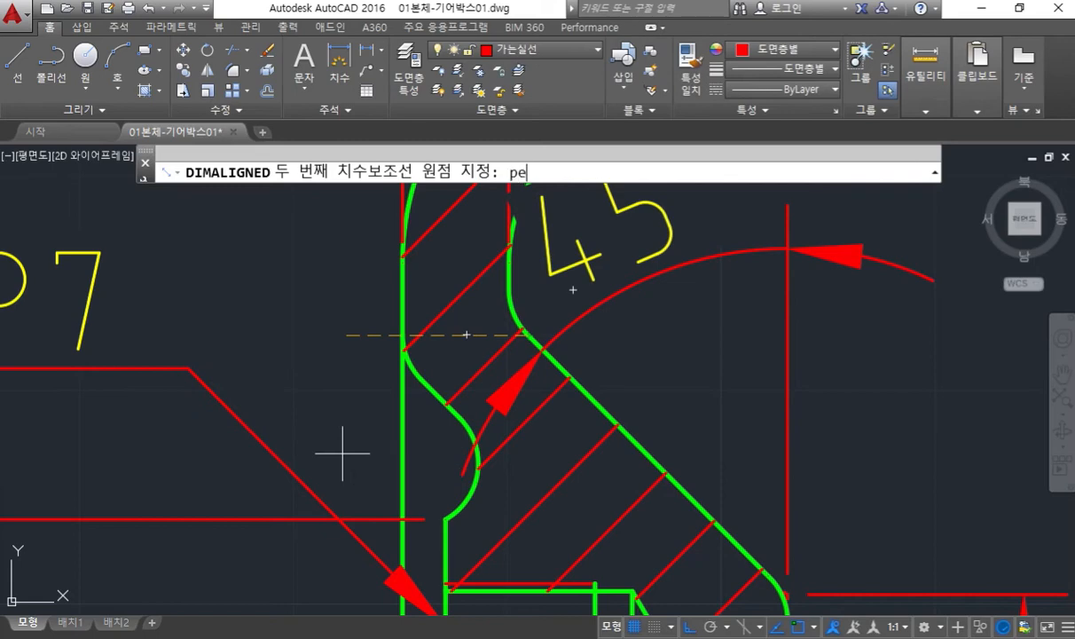
pyautogui.write('r')
pyautogui.press('Return')
pyautogui.click(442, 401)
pyautogui.scroll(-3, 278, 269)
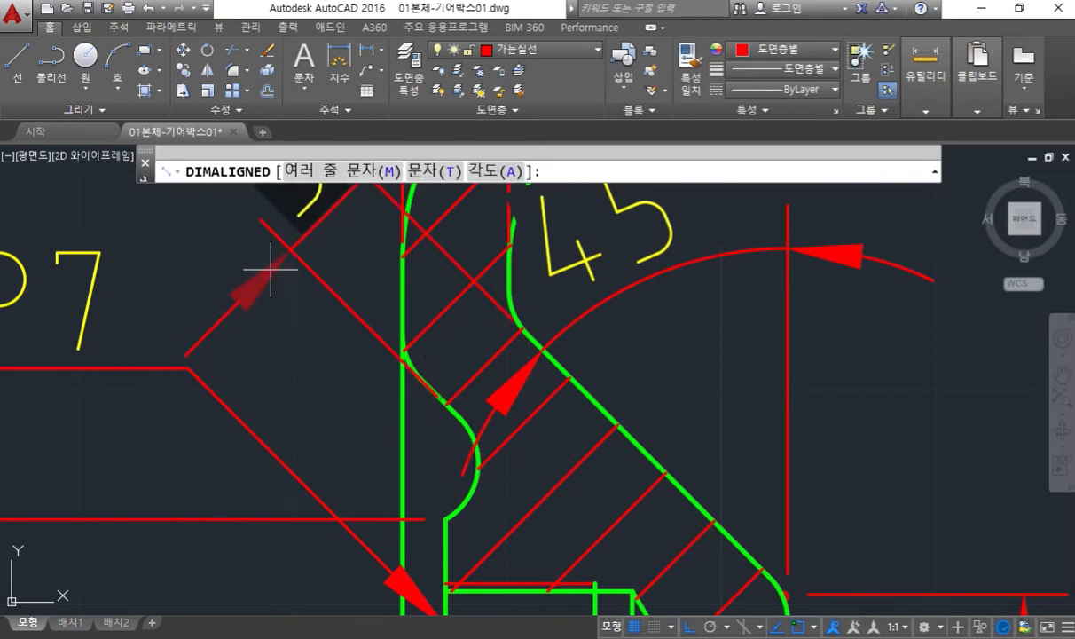
pyautogui.moveTo(288, 299); pyautogui.dragTo(372, 396, button='middle')
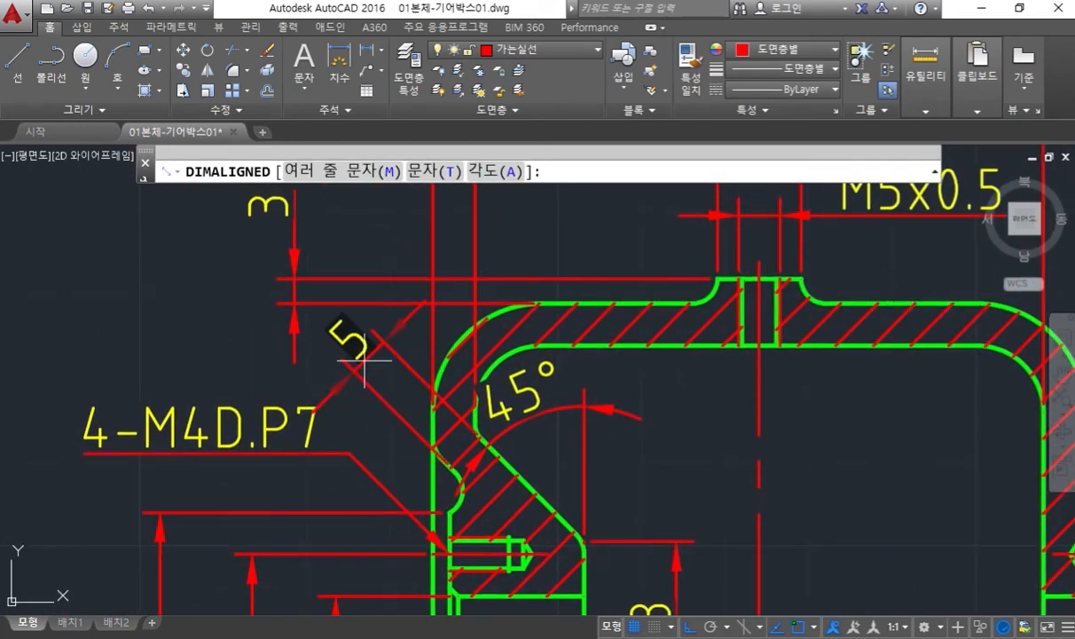
pyautogui.click(364, 361)
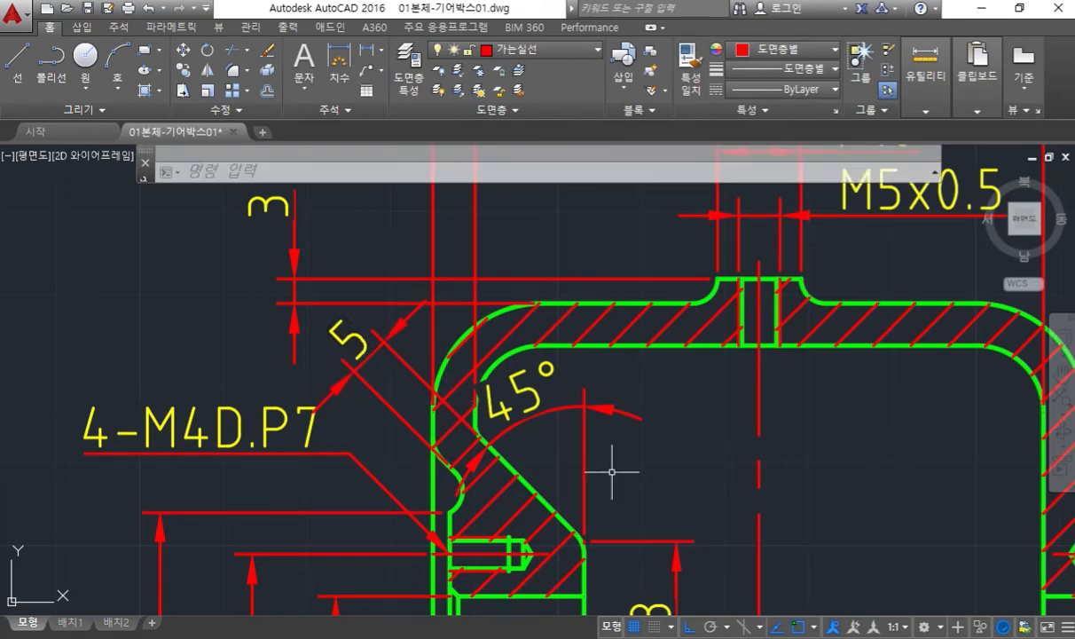
pyautogui.scroll(-2, 617, 469)
pyautogui.moveTo(629, 488); pyautogui.dragTo(616, 373, button='middle')
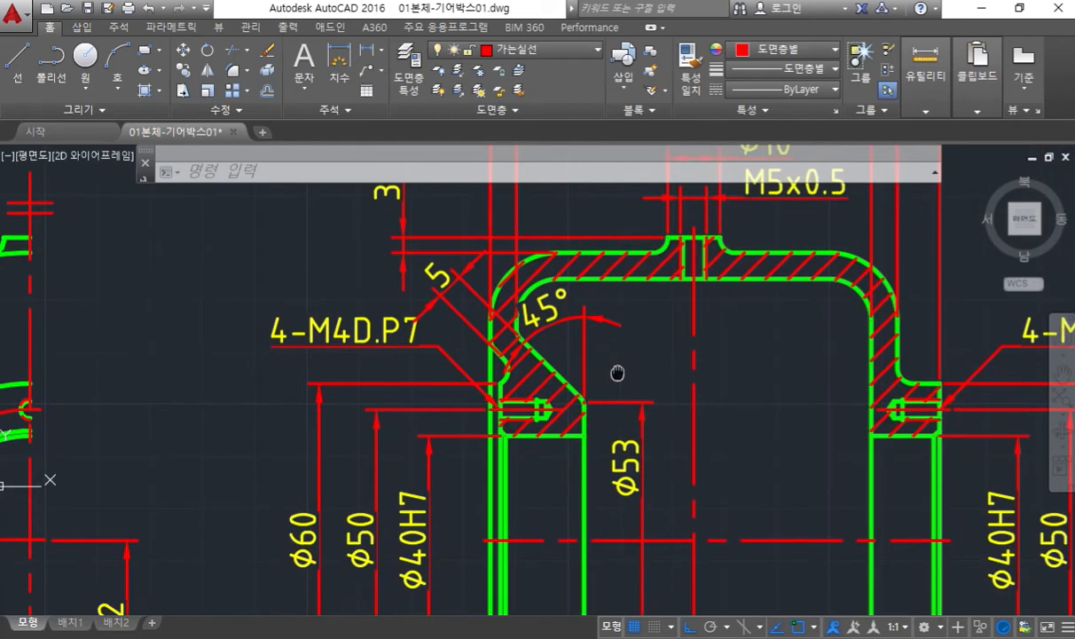
pyautogui.hotkey('ctrl', 'alt', 'p')
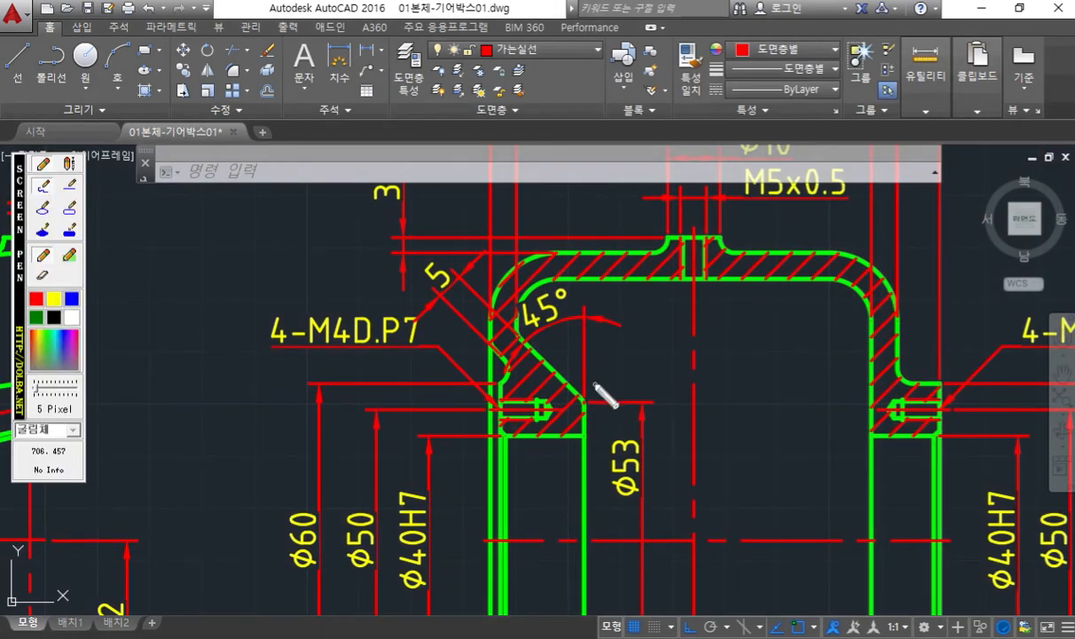
pyautogui.moveTo(523, 343); pyautogui.dragTo(598, 399)
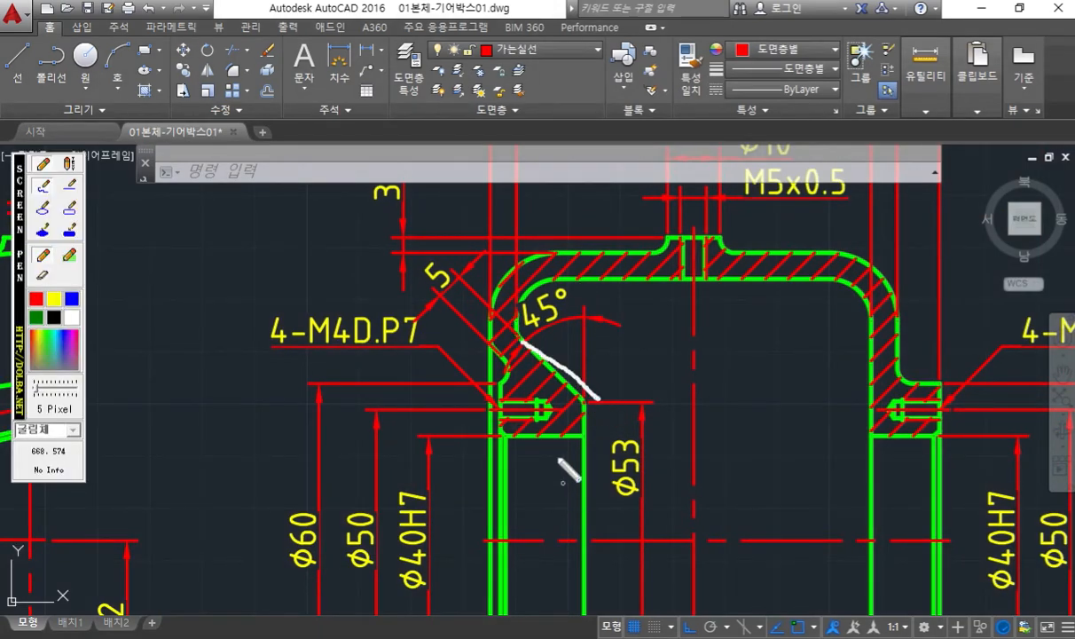
pyautogui.moveTo(483, 344); pyautogui.dragTo(514, 371)
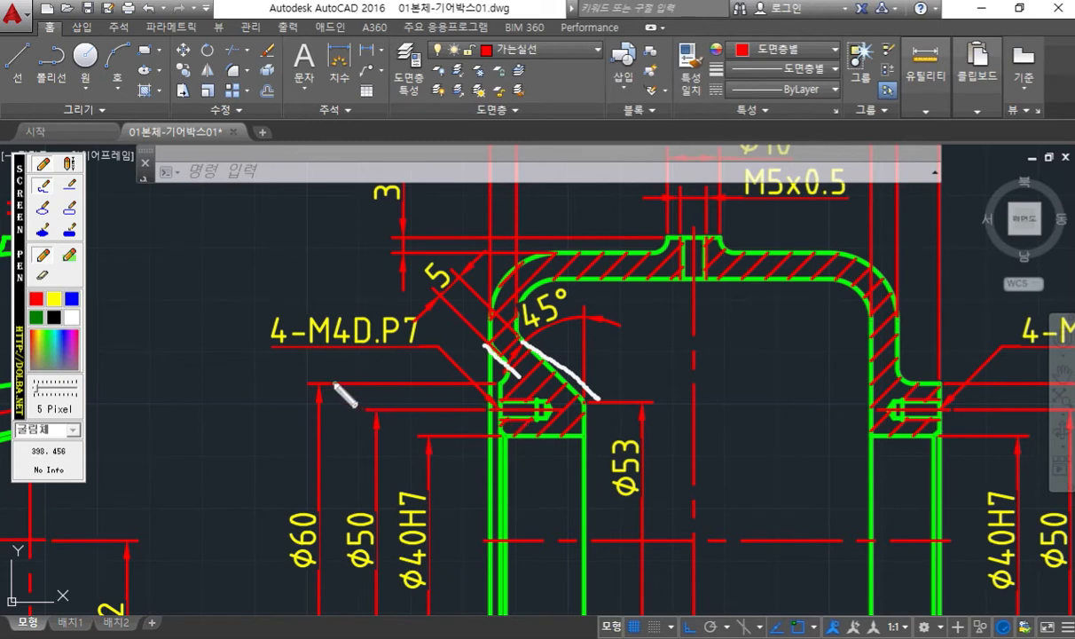
pyautogui.moveTo(363, 386); pyautogui.dragTo(515, 377)
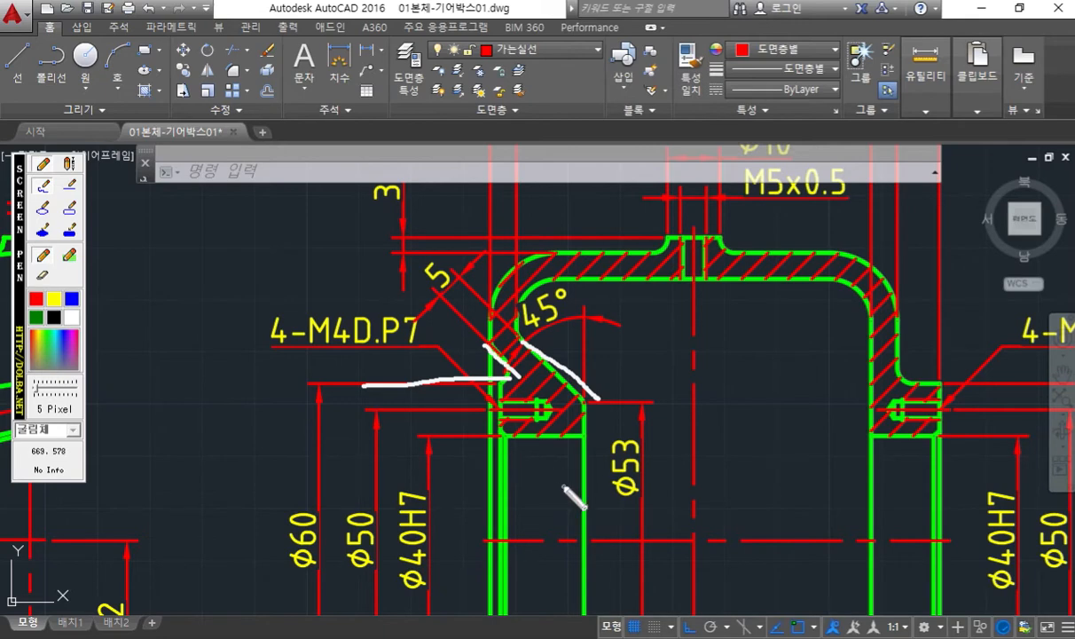
pyautogui.press('Escape')
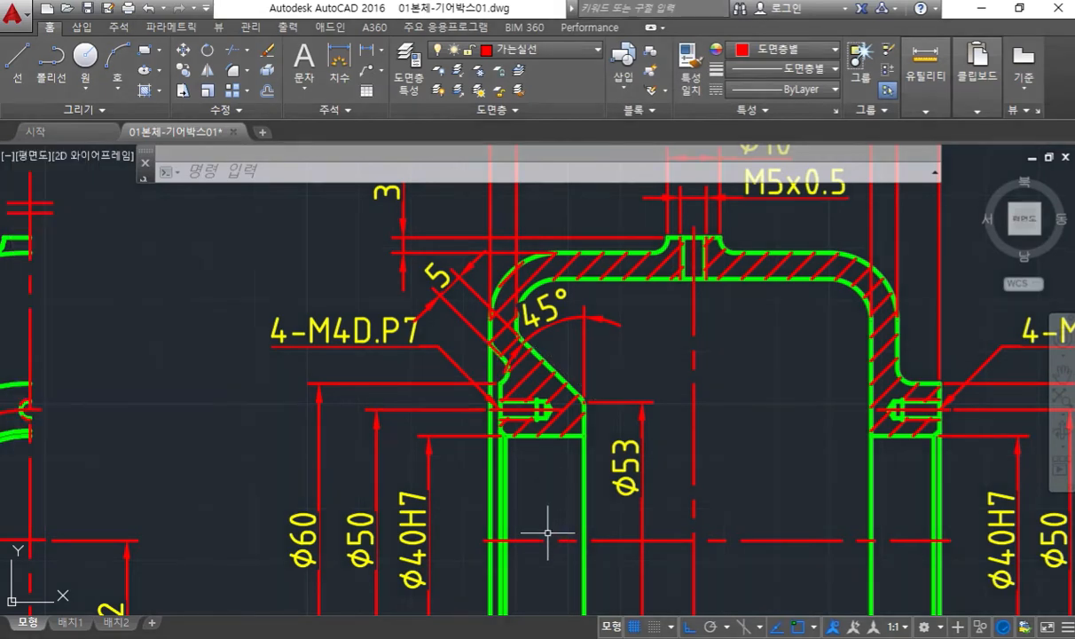
pyautogui.moveTo(547, 551); pyautogui.dragTo(518, 326, button='middle')
pyautogui.moveTo(541, 469); pyautogui.dragTo(540, 391, button='middle')
pyautogui.scroll(2, 488, 461)
pyautogui.moveTo(497, 466)
pyautogui.mouseDown(button='middle')
pyautogui.moveTo(507, 435)
pyautogui.moveTo(506, 464)
pyautogui.mouseUp(button='middle')
pyautogui.press('F12')
pyautogui.moveTo(432, 426); pyautogui.dragTo(494, 366)
pyautogui.moveTo(577, 349); pyautogui.dragTo(512, 432)
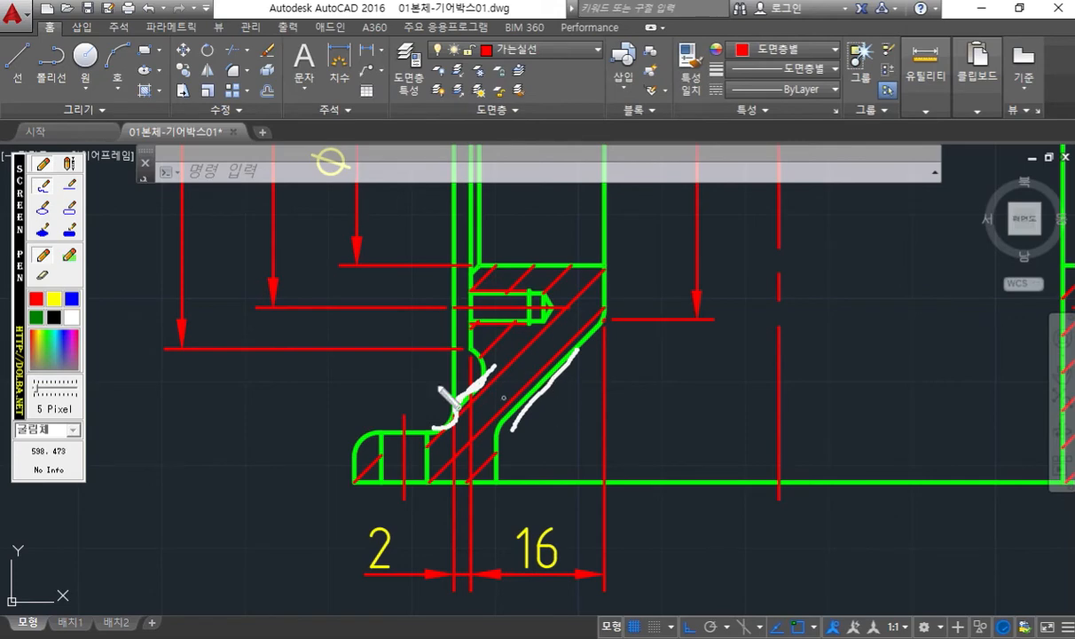
# - Examine the working section view as a whole, comparing the dimensioned upper body with the area around the base
pyautogui.press('Escape')
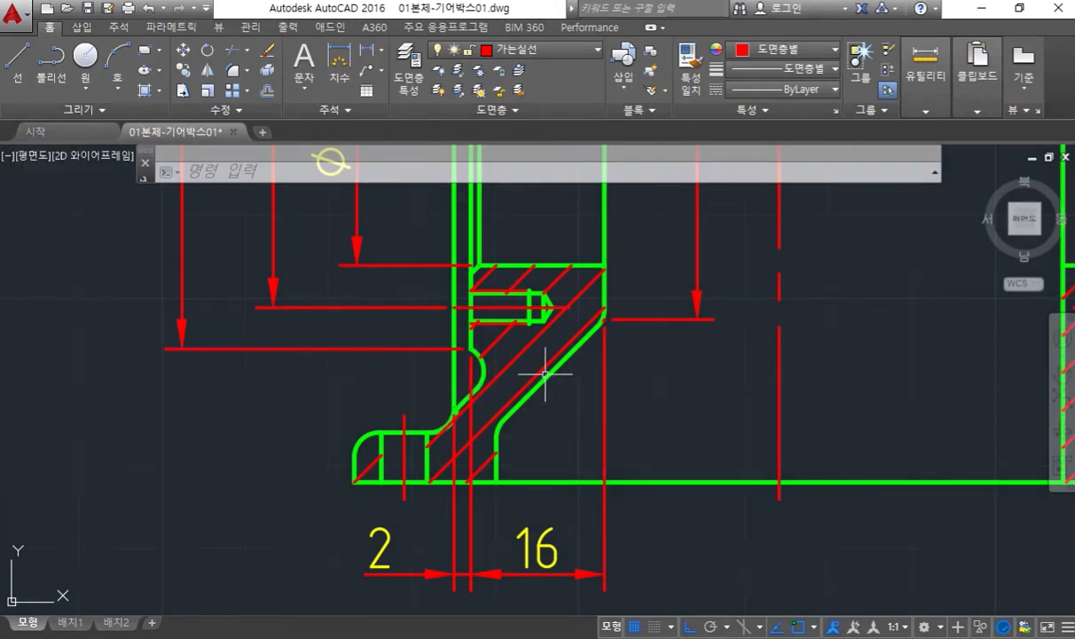
pyautogui.scroll(-8, 555, 368)
pyautogui.moveTo(555, 369); pyautogui.dragTo(565, 366, button='middle')
pyautogui.scroll(4, 565, 367)
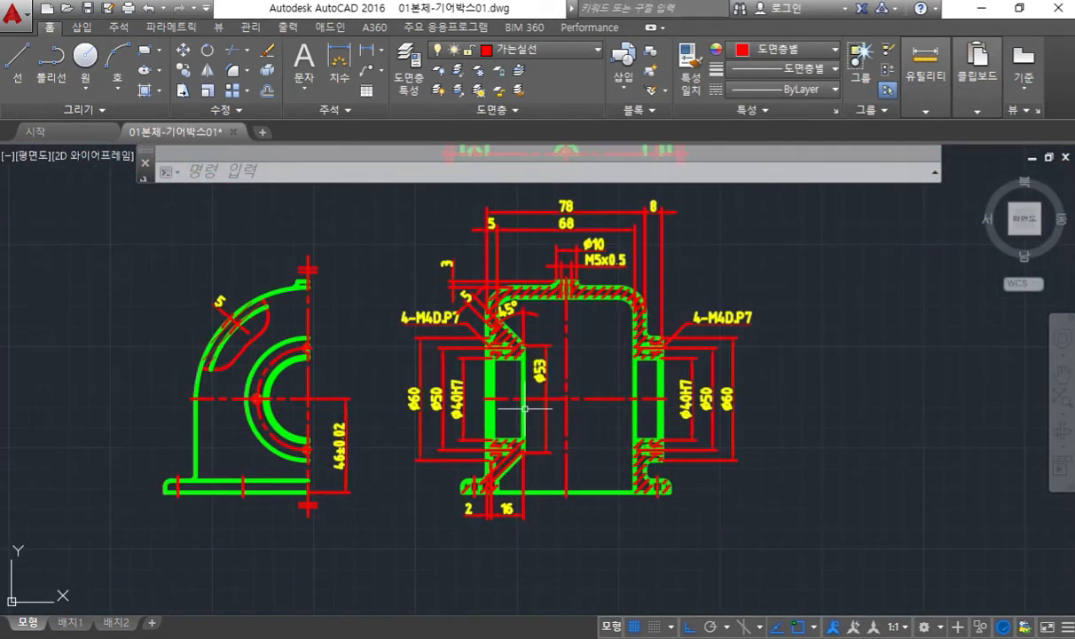
pyautogui.scroll(-2, 584, 367)
pyautogui.scroll(2, 585, 367)
pyautogui.scroll(-2, 590, 367)
pyautogui.moveTo(601, 370); pyautogui.dragTo(594, 363, button='middle')
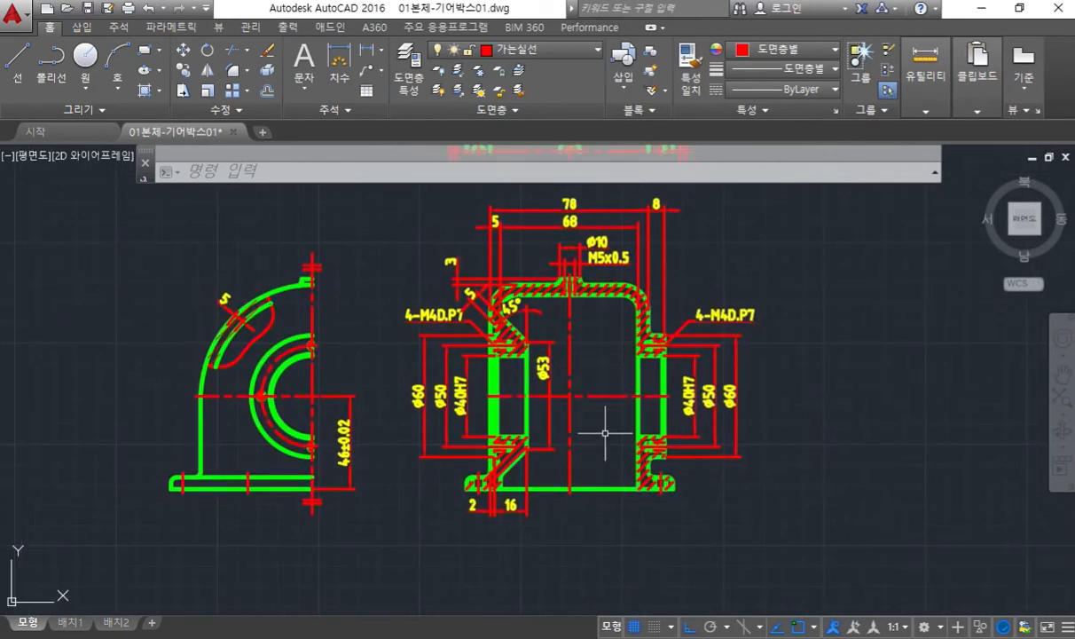
pyautogui.press('F12')
pyautogui.moveTo(699, 462)
pyautogui.mouseDown()
pyautogui.moveTo(612, 472)
pyautogui.moveTo(424, 424)
pyautogui.moveTo(656, 266)
pyautogui.moveTo(706, 480)
pyautogui.mouseUp()
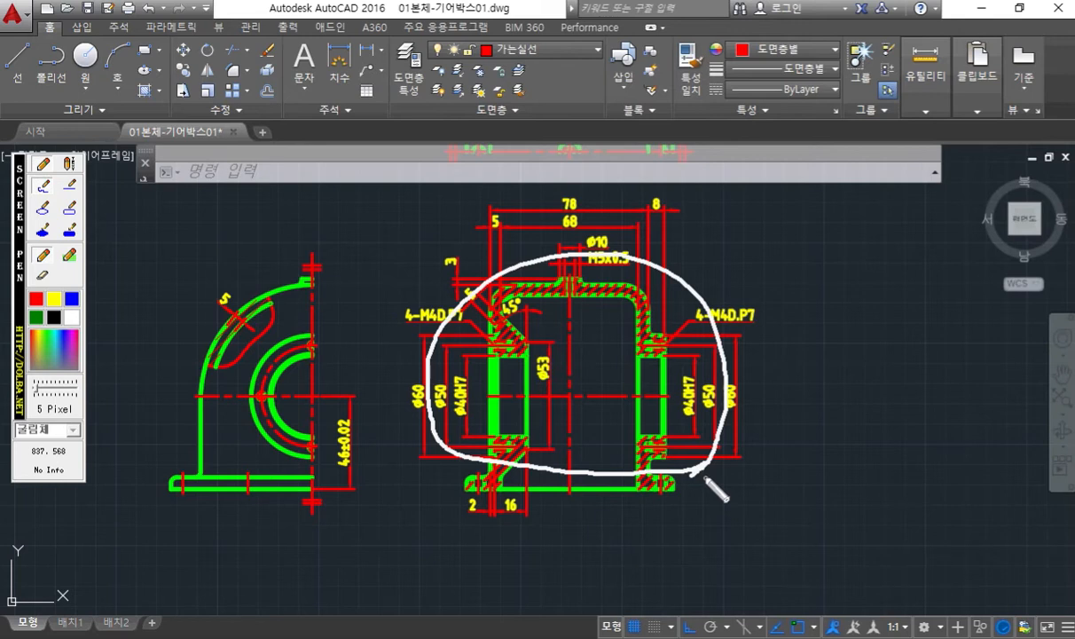
pyautogui.press('Escape')
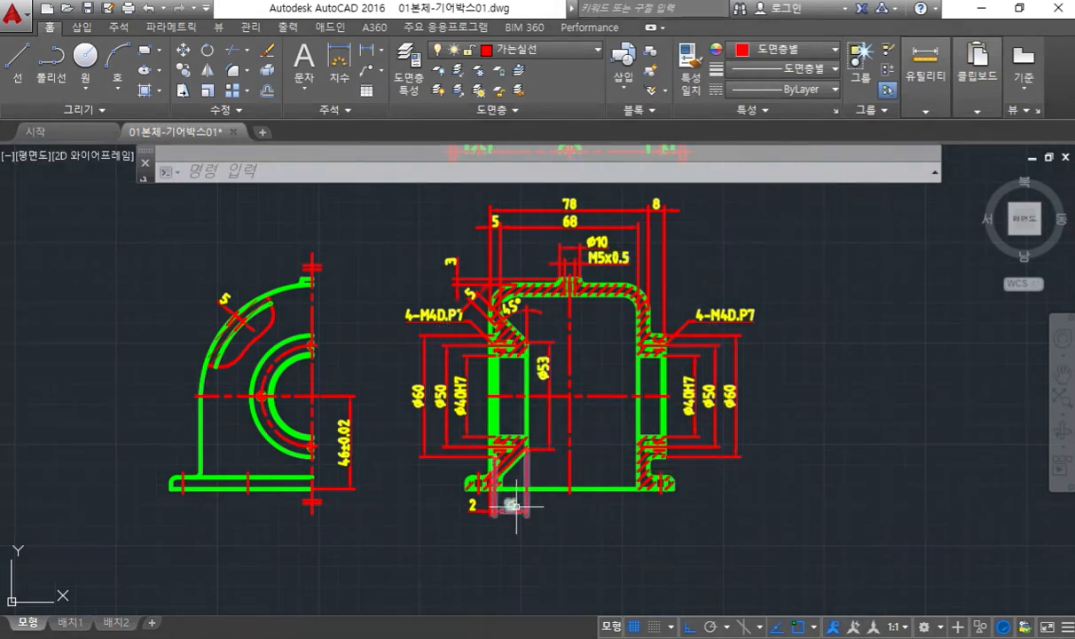
pyautogui.press('F12')
pyautogui.moveTo(703, 496)
pyautogui.mouseDown()
pyautogui.moveTo(466, 521)
pyautogui.moveTo(452, 461)
pyautogui.moveTo(708, 473)
pyautogui.moveTo(665, 511)
pyautogui.mouseUp()
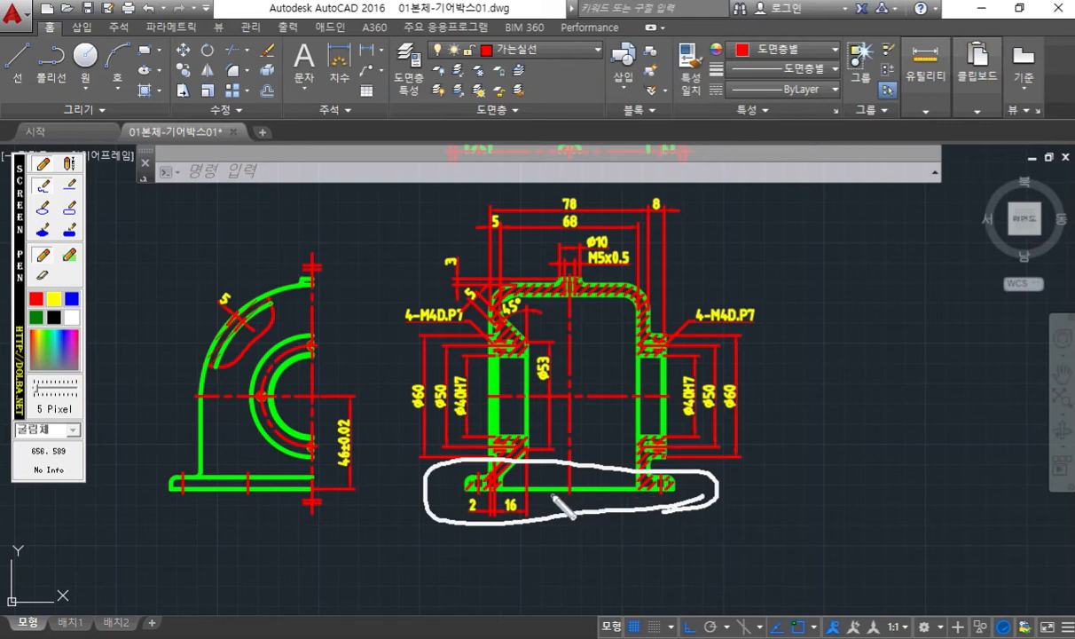
# - Examine the mounting holes in the left and right base flanges of the working section view
pyautogui.press('Escape')
pyautogui.scroll(2, 524, 523)
pyautogui.scroll(2, 524, 523)
pyautogui.moveTo(583, 519); pyautogui.dragTo(588, 504, button='middle')
pyautogui.press('F12')
pyautogui.moveTo(399, 421); pyautogui.dragTo(422, 501)
pyautogui.moveTo(865, 424)
pyautogui.mouseDown()
pyautogui.moveTo(867, 476)
pyautogui.moveTo(900, 481)
pyautogui.moveTo(945, 459)
pyautogui.mouseUp()
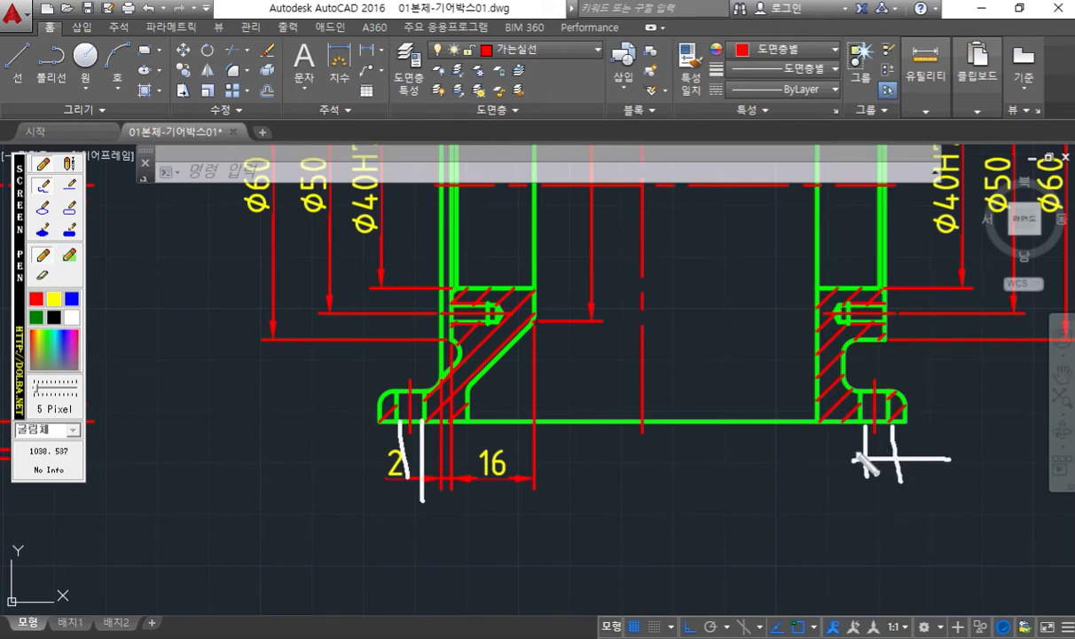
pyautogui.press('Escape')
# - Examine how the finished reference section view dimensions the overall width between the boss faces, and return to the working section view
pyautogui.scroll(-11, 759, 405)
pyautogui.moveTo(743, 310); pyautogui.dragTo(706, 441, button='middle')
pyautogui.scroll(6, 651, 252)
pyautogui.scroll(5, 731, 418)
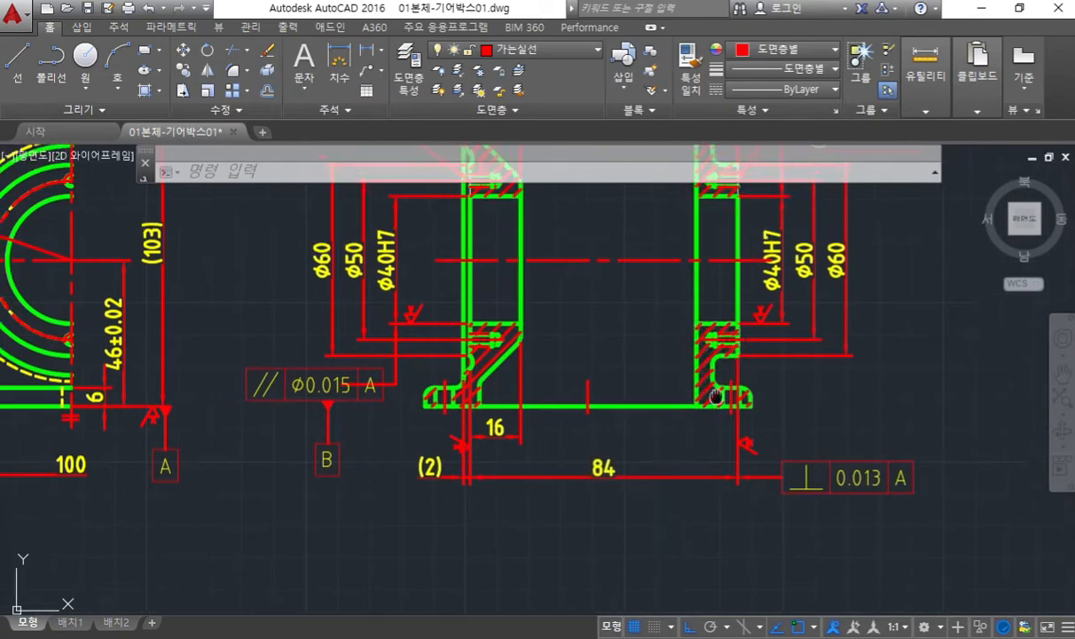
pyautogui.press('F12')
pyautogui.moveTo(761, 372); pyautogui.dragTo(774, 567)
pyautogui.moveTo(485, 366)
pyautogui.mouseDown()
pyautogui.moveTo(481, 501)
pyautogui.moveTo(493, 557)
pyautogui.moveTo(770, 547)
pyautogui.mouseUp()
pyautogui.moveTo(632, 513)
pyautogui.mouseDown()
pyautogui.moveTo(648, 523)
pyautogui.moveTo(645, 562)
pyautogui.mouseUp()
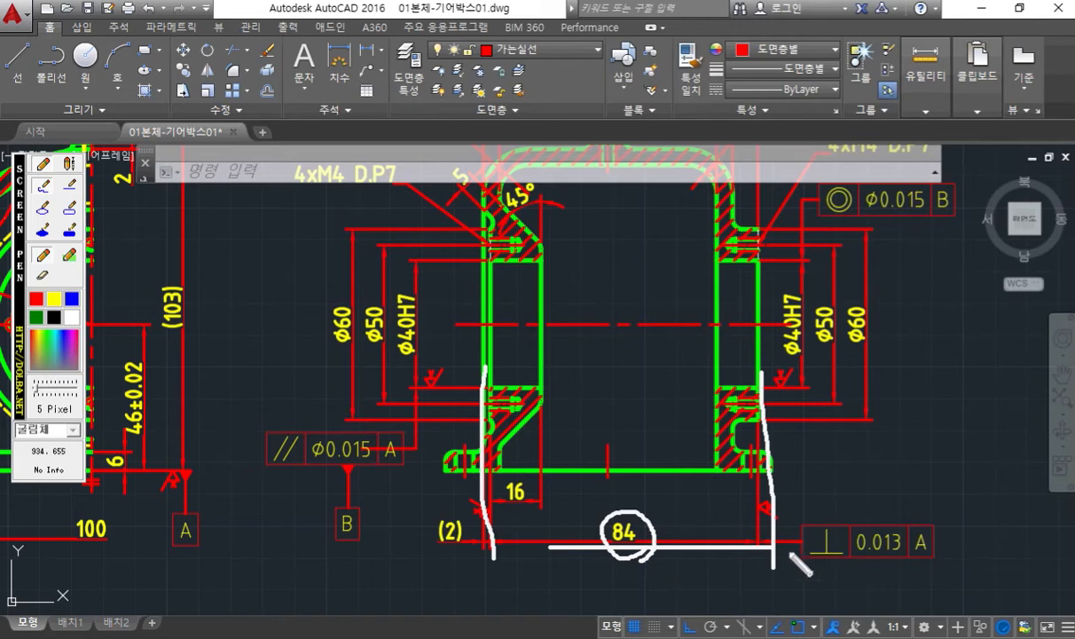
pyautogui.moveTo(763, 441)
pyautogui.mouseDown()
pyautogui.moveTo(732, 461)
pyautogui.moveTo(772, 488)
pyautogui.moveTo(761, 493)
pyautogui.mouseUp()
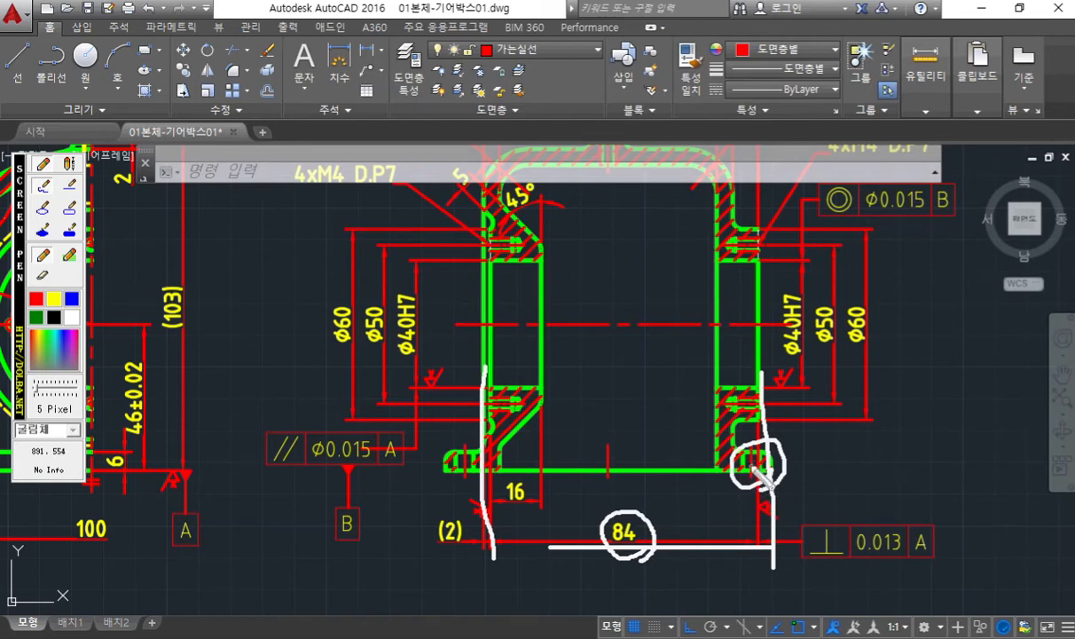
pyautogui.press('Escape')
pyautogui.scroll(-5, 628, 445)
pyautogui.moveTo(607, 528); pyautogui.dragTo(600, 312, button='middle')
pyautogui.moveTo(658, 604); pyautogui.dragTo(607, 335, button='middle')
pyautogui.moveTo(767, 583); pyautogui.dragTo(523, 437, button='middle')
pyautogui.moveTo(527, 534); pyautogui.dragTo(544, 306, button='middle')
pyautogui.moveTo(559, 531); pyautogui.dragTo(569, 377, button='middle')
pyautogui.scroll(4, 581, 382)
pyautogui.moveTo(597, 426); pyautogui.dragTo(636, 393, button='middle')
pyautogui.scroll(2, 557, 439)
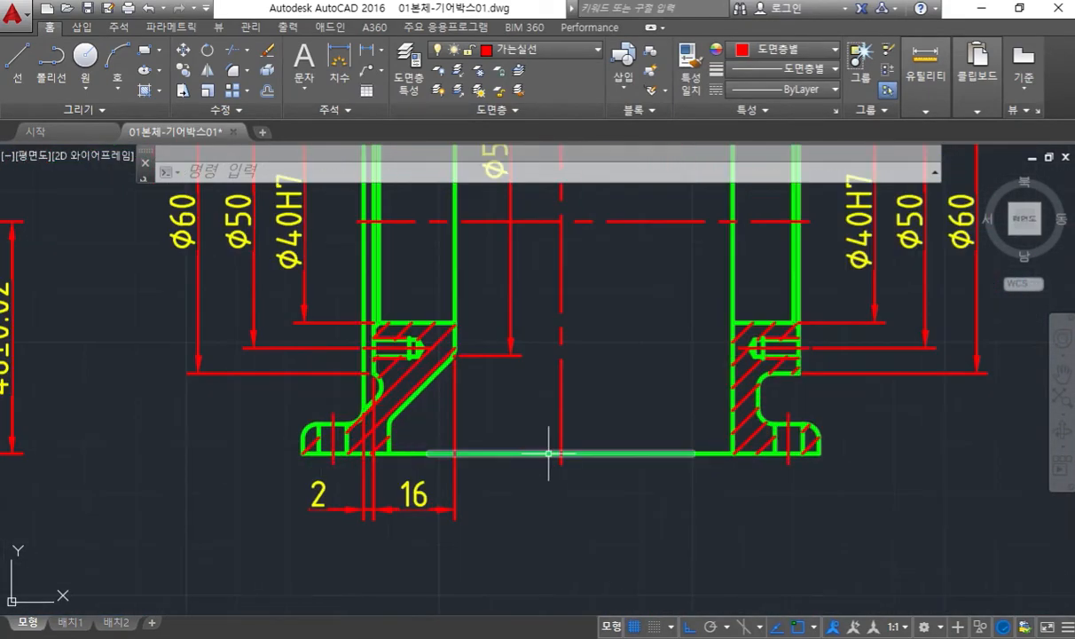
pyautogui.scroll(2, 559, 426)
pyautogui.scroll(-2, 561, 426)
pyautogui.moveTo(563, 417); pyautogui.dragTo(525, 439, button='middle')
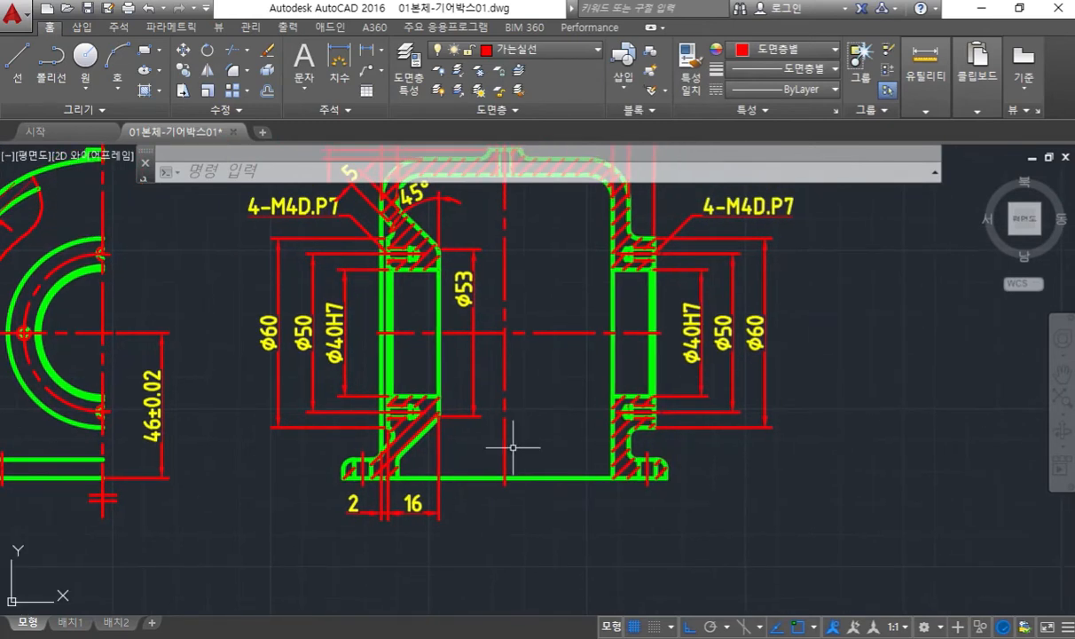
# - Examine the span between the left and right bosses' outer faces in the working section view
pyautogui.press('F12')
pyautogui.moveTo(391, 397); pyautogui.dragTo(384, 581)
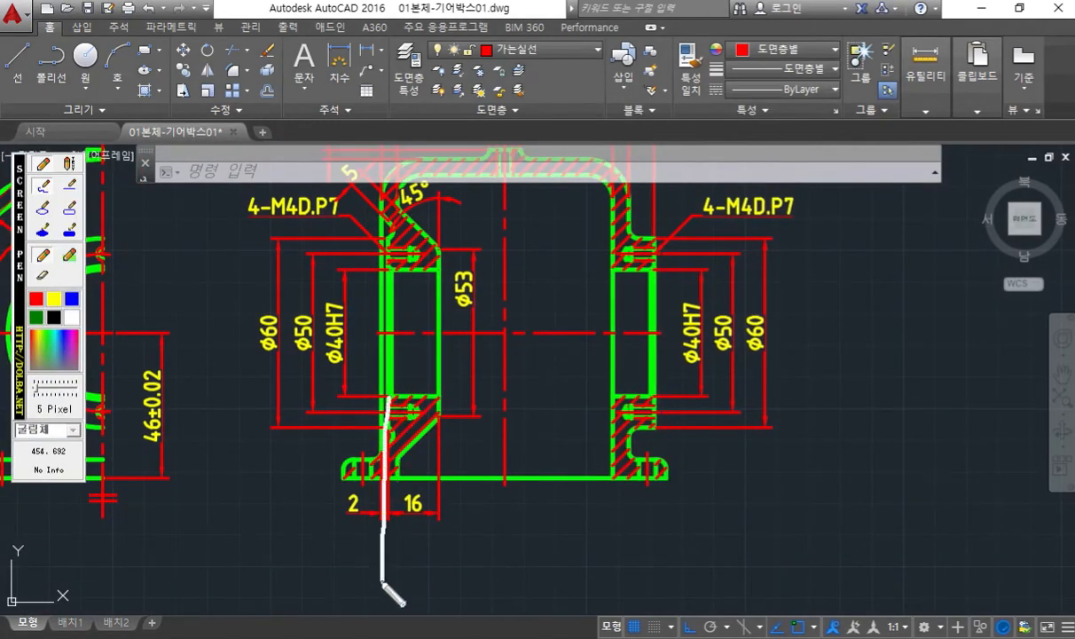
pyautogui.moveTo(656, 353); pyautogui.dragTo(657, 558)
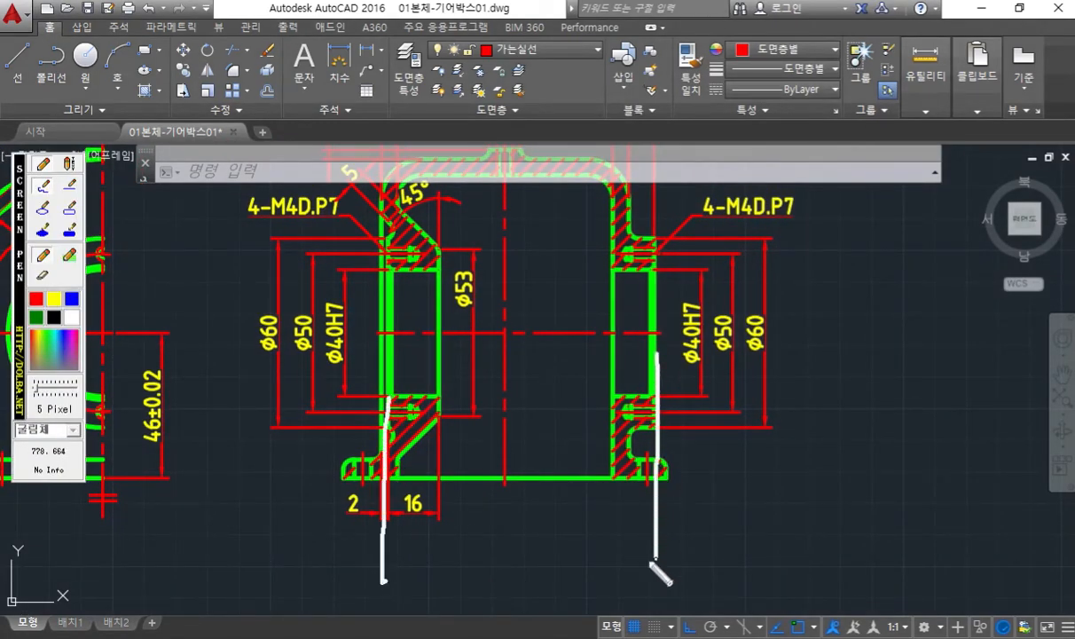
pyautogui.moveTo(386, 549)
pyautogui.mouseDown()
pyautogui.moveTo(632, 561)
pyautogui.moveTo(588, 581)
pyautogui.mouseUp()
pyautogui.moveTo(415, 534)
pyautogui.mouseDown()
pyautogui.moveTo(384, 559)
pyautogui.moveTo(426, 585)
pyautogui.mouseUp()
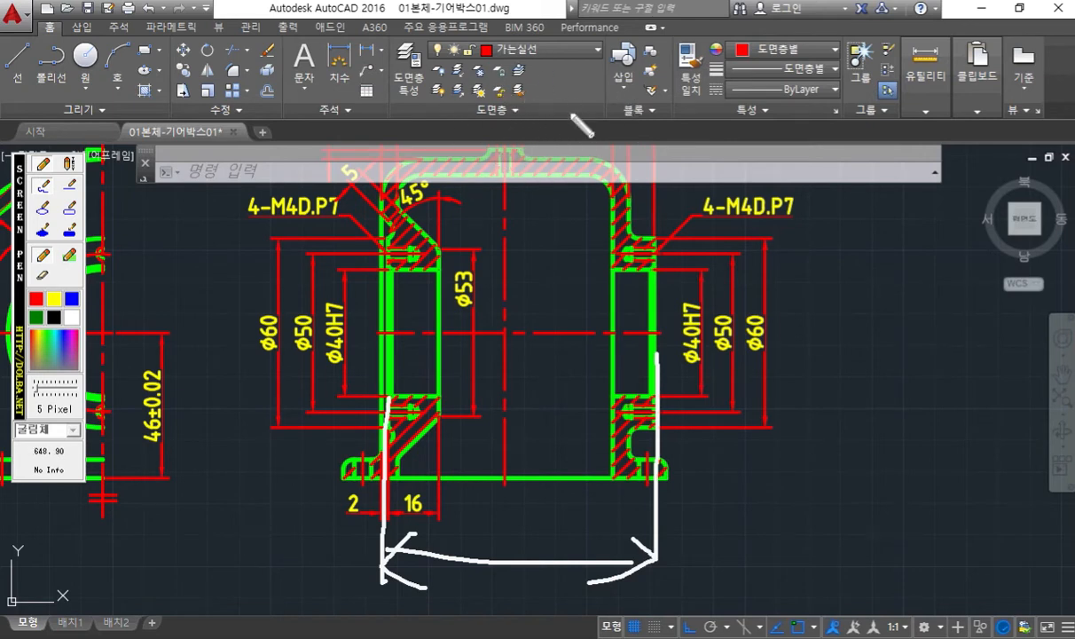
pyautogui.moveTo(687, 233)
pyautogui.mouseDown()
pyautogui.moveTo(461, 282)
pyautogui.moveTo(484, 141)
pyautogui.moveTo(667, 263)
pyautogui.mouseUp()
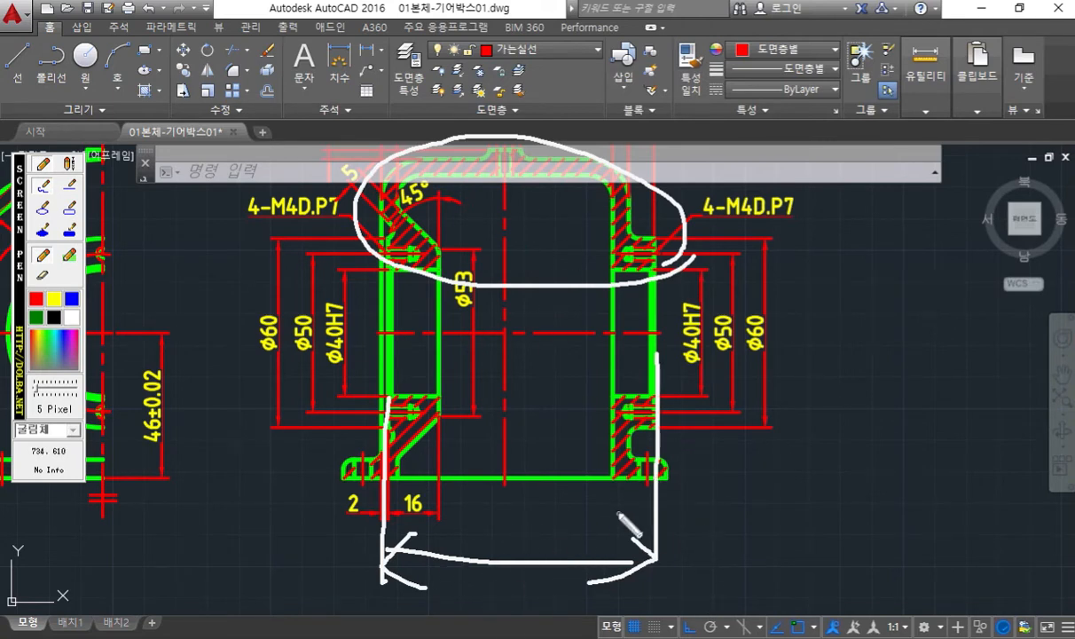
pyautogui.press('Escape')
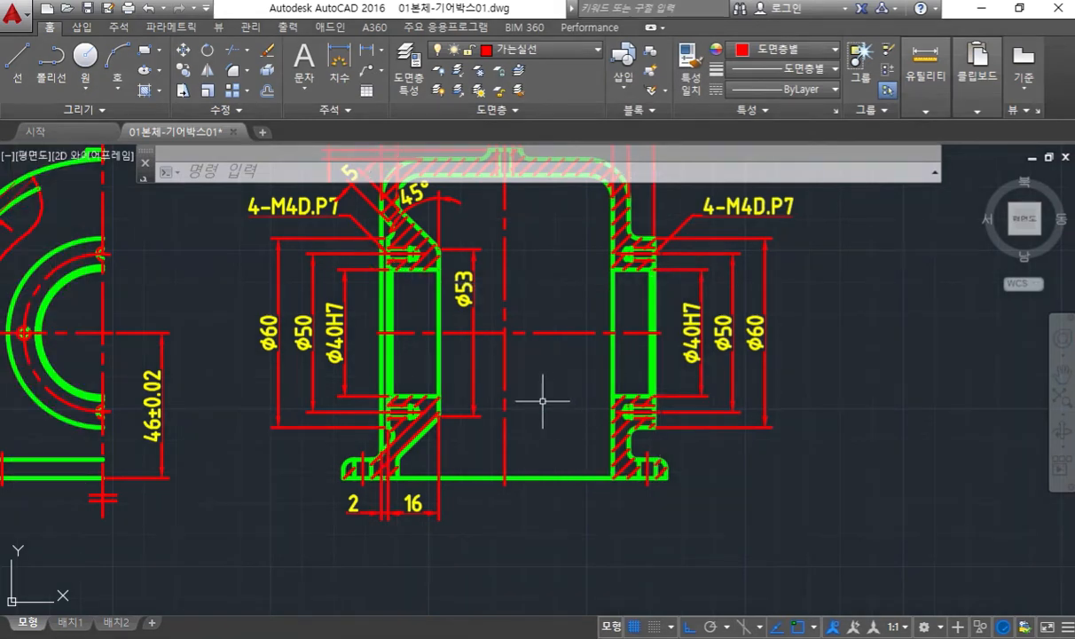
pyautogui.press('F12')
pyautogui.moveTo(381, 357); pyautogui.dragTo(652, 356)
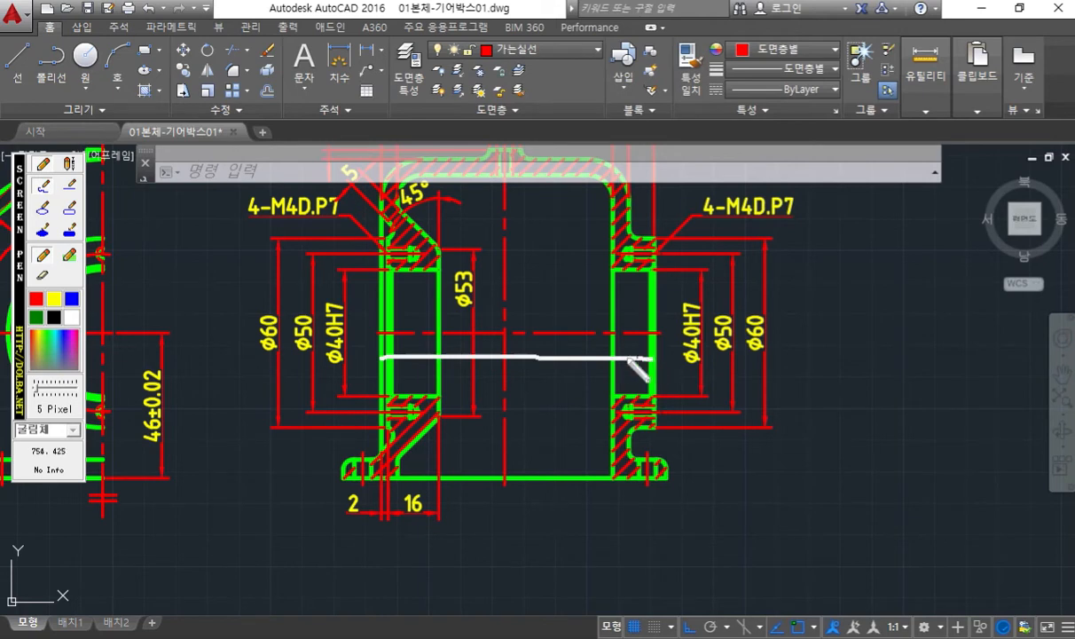
pyautogui.press('Escape')
# - Add a horizontal linear dimension between the left and right bosses' outer faces, placed below the 16 mm dimension
pyautogui.moveTo(530, 443); pyautogui.dragTo(530, 367, button='middle')
pyautogui.scroll(3, 537, 369)
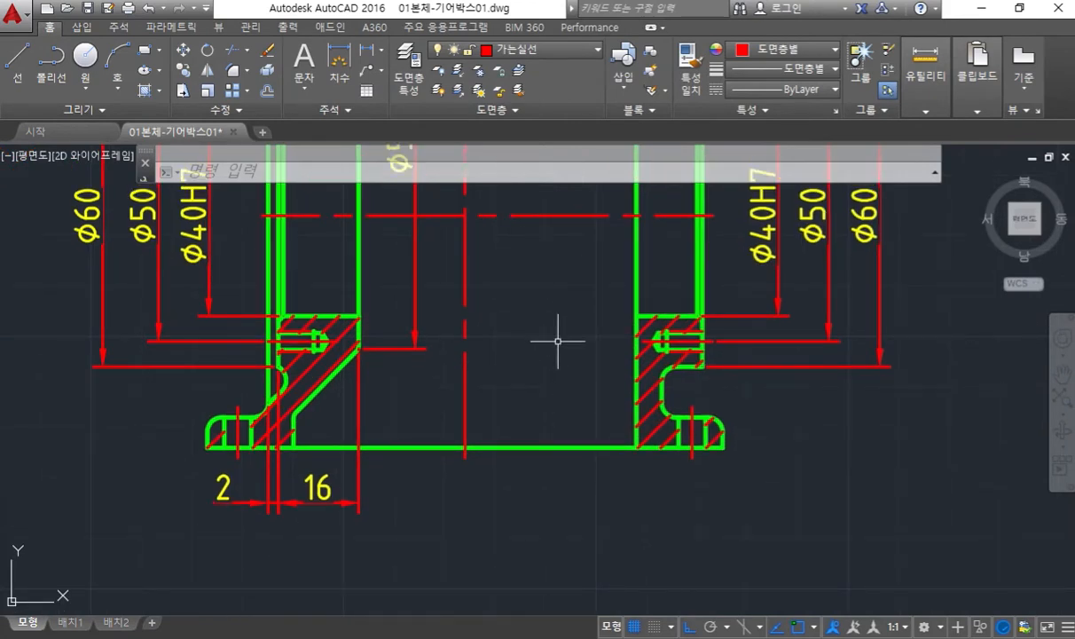
pyautogui.write('DIMl')
pyautogui.press('Return')
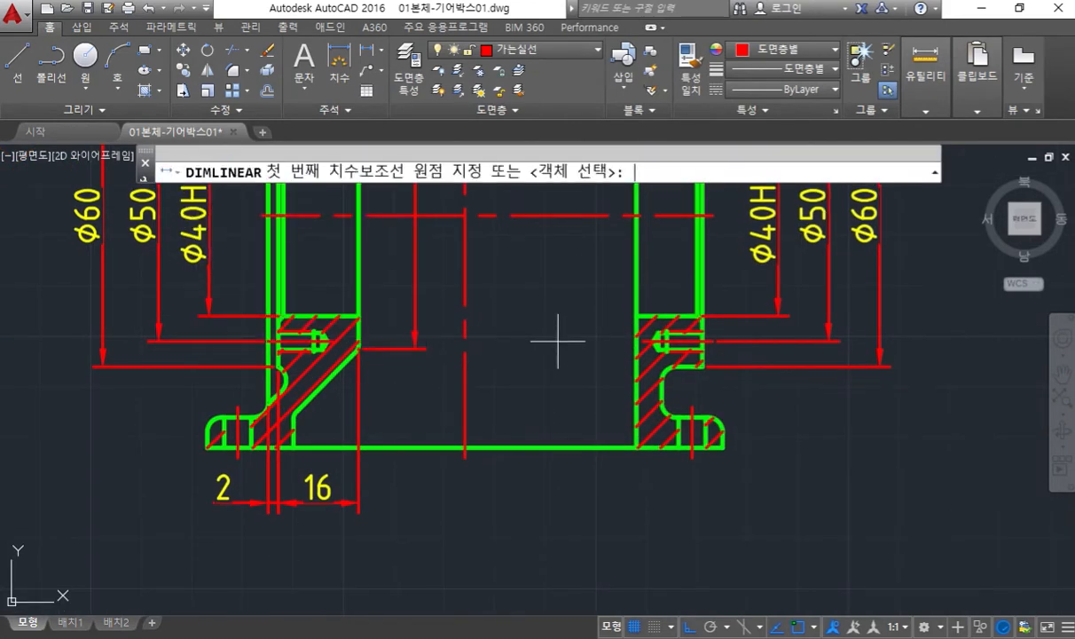
pyautogui.click(278, 366)
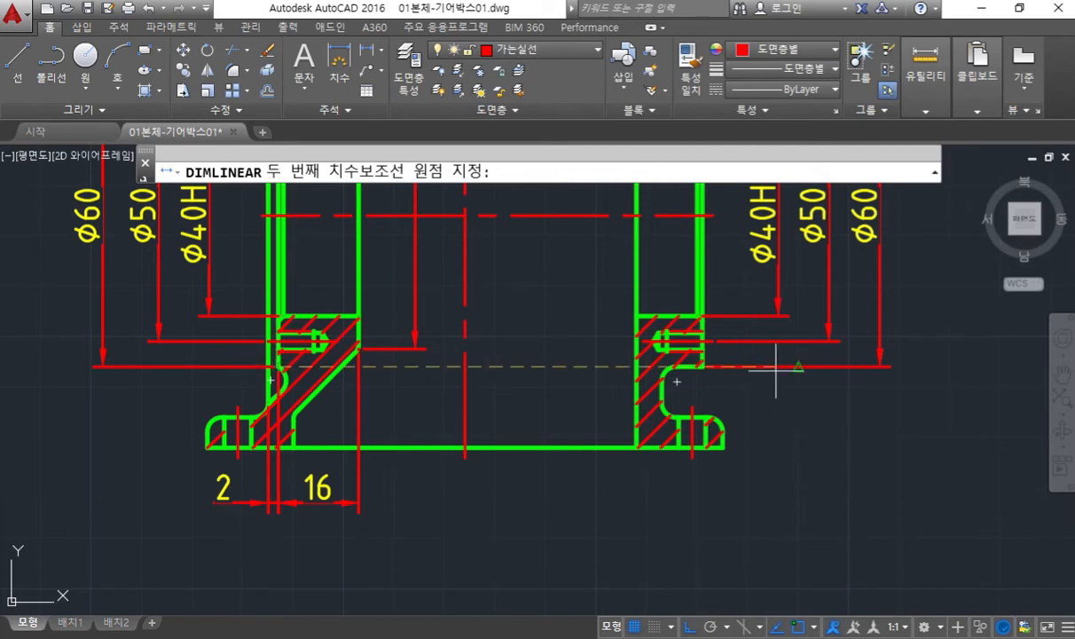
pyautogui.click(702, 365)
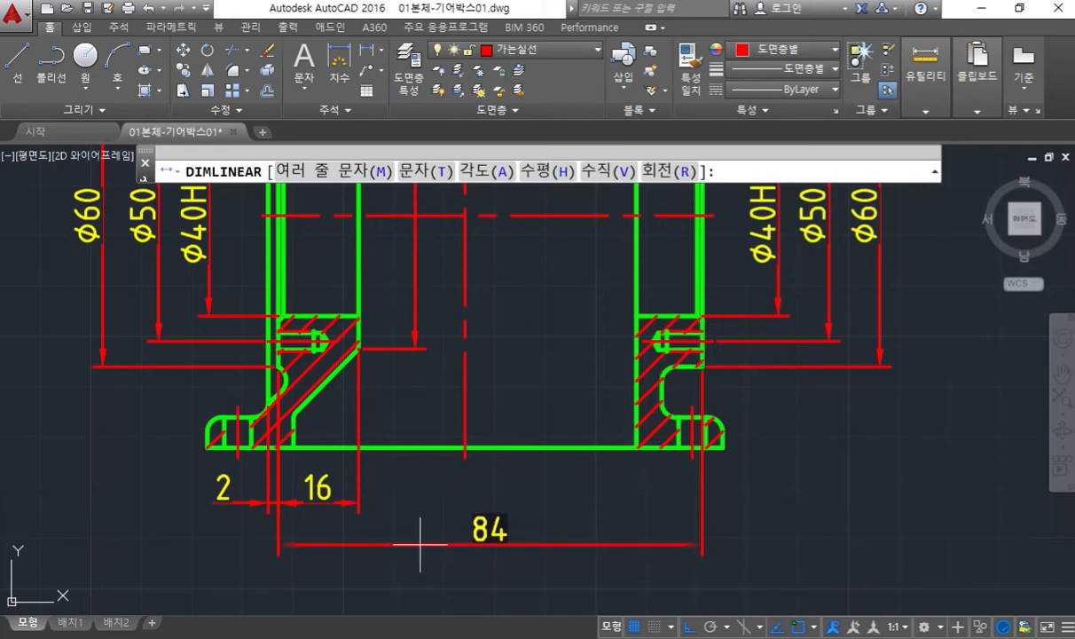
pyautogui.click(420, 546)
pyautogui.moveTo(463, 521)
pyautogui.mouseDown(button='middle')
pyautogui.moveTo(523, 490)
pyautogui.moveTo(561, 486)
pyautogui.mouseUp(button='middle')
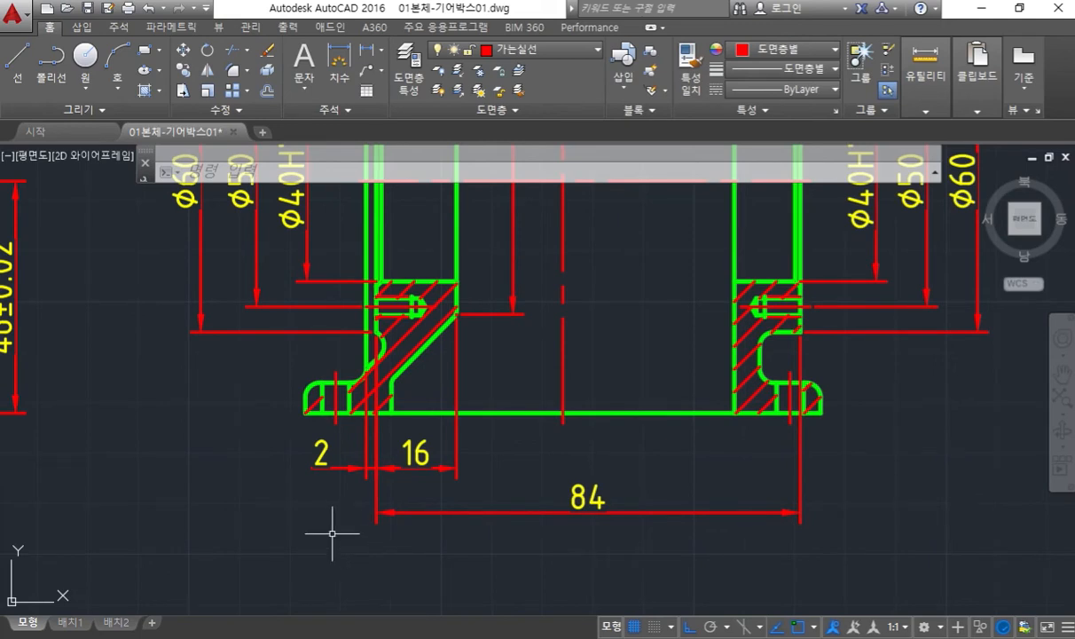
# - Move the 2 mm dimension down so its dimension line aligns with the overall boss-to-boss width dimension
pyautogui.moveTo(356, 525); pyautogui.dragTo(348, 538, button='middle')
pyautogui.click(359, 483)
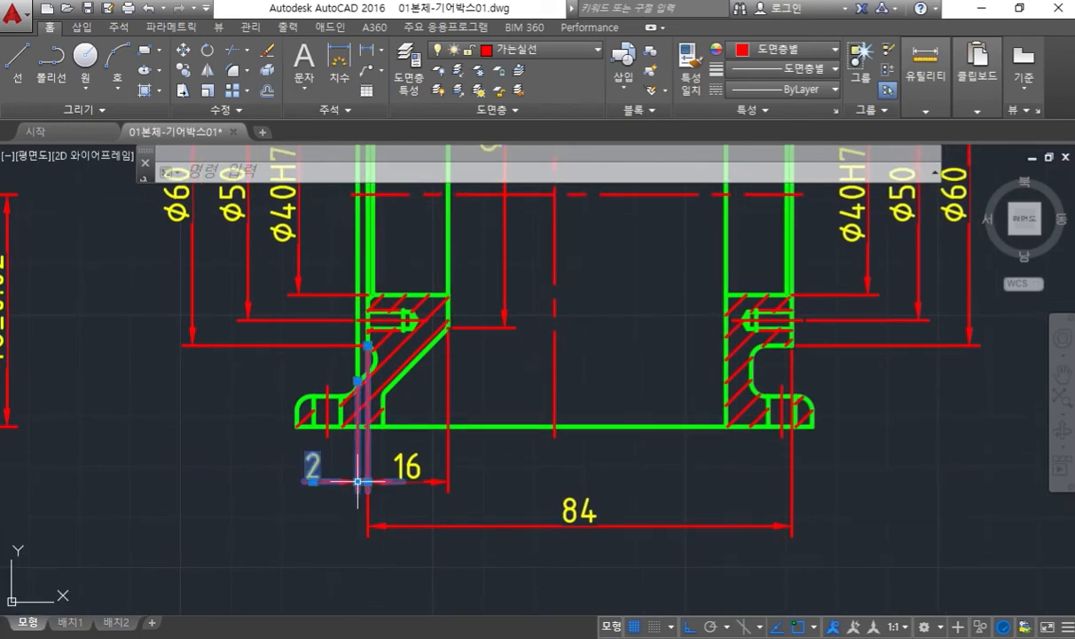
pyautogui.click(367, 483)
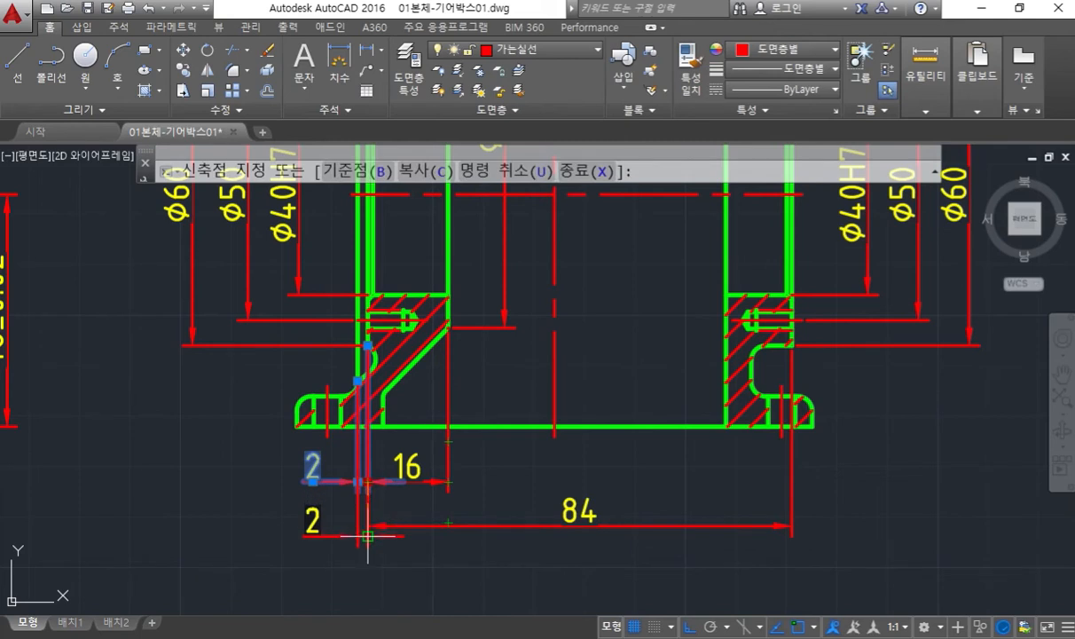
pyautogui.click(364, 525)
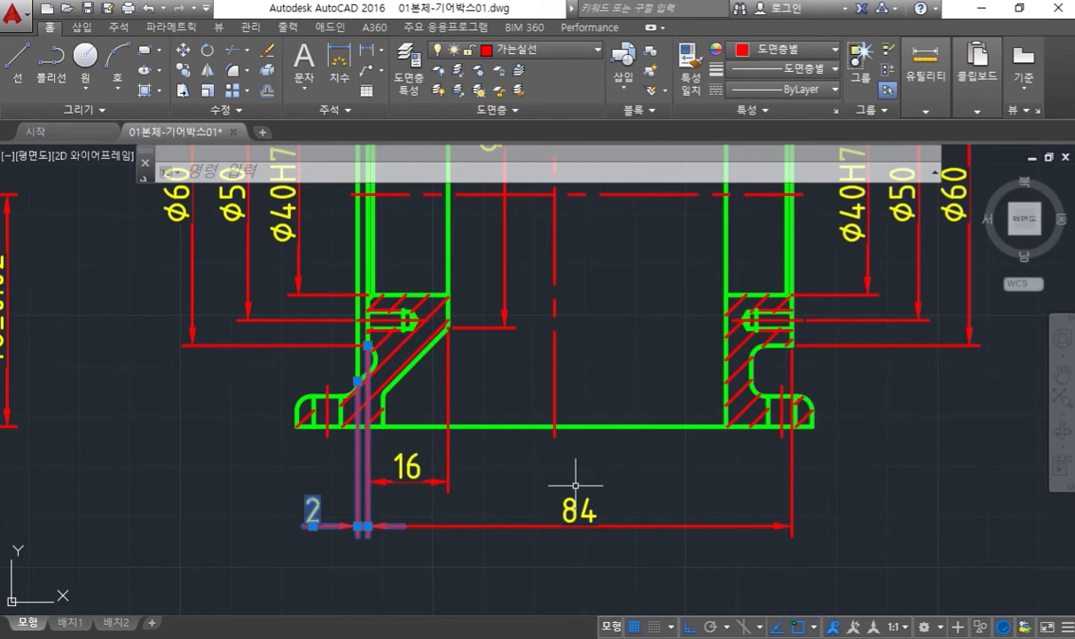
# - Undo and redo the 2 mm dimension's move repeatedly to compare its two positions
pyautogui.hotkey('ctrl', 'z')
pyautogui.hotkey('ctrl', 'y')
pyautogui.hotkey('ctrl', 'z')
pyautogui.hotkey('ctrl', 'y')
pyautogui.hotkey('ctrl', 'z')
pyautogui.hotkey('ctrl', 'y')
pyautogui.hotkey('ctrl', 'z')
pyautogui.hotkey('ctrl', 'y')
pyautogui.hotkey('ctrl', 'z')
pyautogui.hotkey('ctrl', 'y')
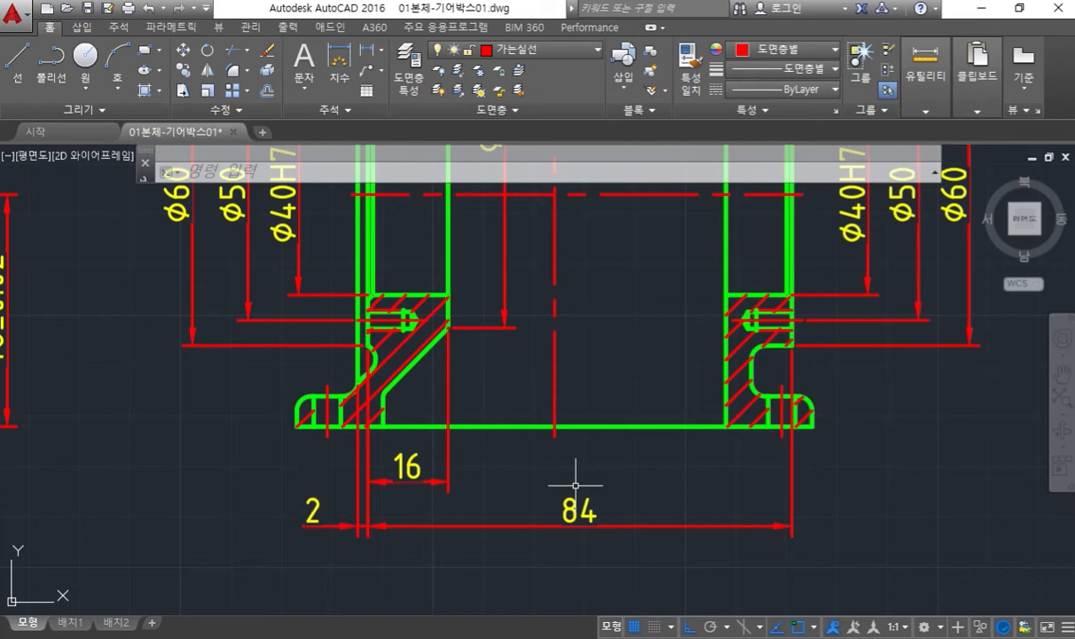
pyautogui.hotkey('ctrl', 'z')
pyautogui.hotkey('ctrl', 'y')
# - Examine where surface finish symbols fit on the boss width's extension lines, and examine the holes in both base flanges
pyautogui.hotkey('ctrl', 'alt', 'p')
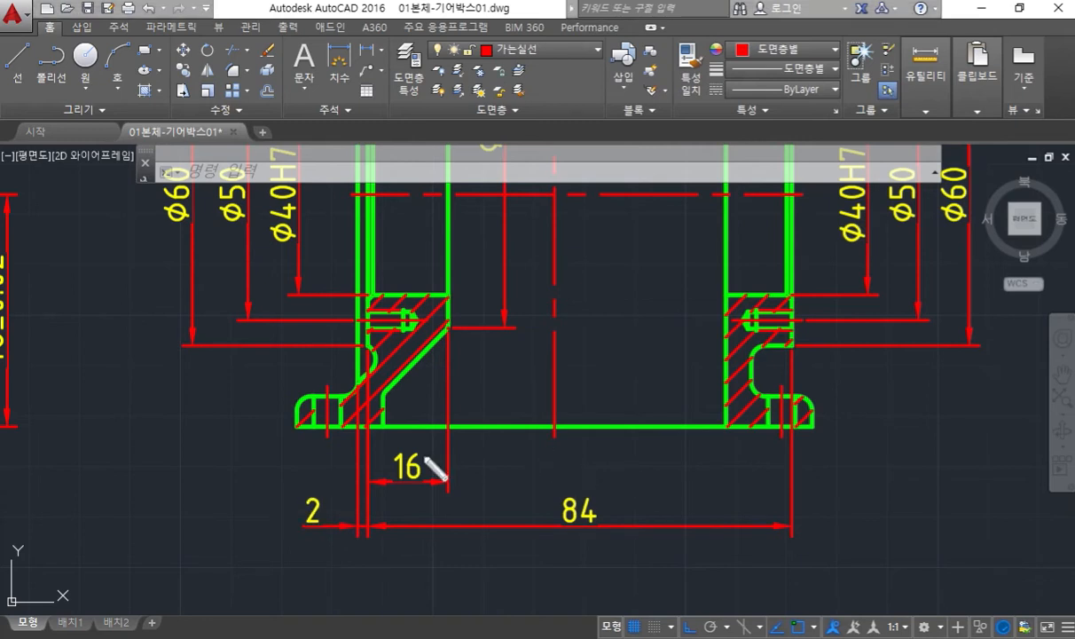
pyautogui.moveTo(334, 450)
pyautogui.mouseDown()
pyautogui.moveTo(358, 466)
pyautogui.moveTo(293, 499)
pyautogui.moveTo(358, 468)
pyautogui.moveTo(275, 432)
pyautogui.mouseUp()
pyautogui.press('Escape')
pyautogui.hotkey('ctrl', 'alt', 'p')
pyautogui.moveTo(334, 484); pyautogui.dragTo(328, 454)
pyautogui.moveTo(817, 450)
pyautogui.mouseDown()
pyautogui.moveTo(816, 475)
pyautogui.moveTo(862, 507)
pyautogui.mouseUp()
pyautogui.moveTo(817, 476); pyautogui.dragTo(815, 450)
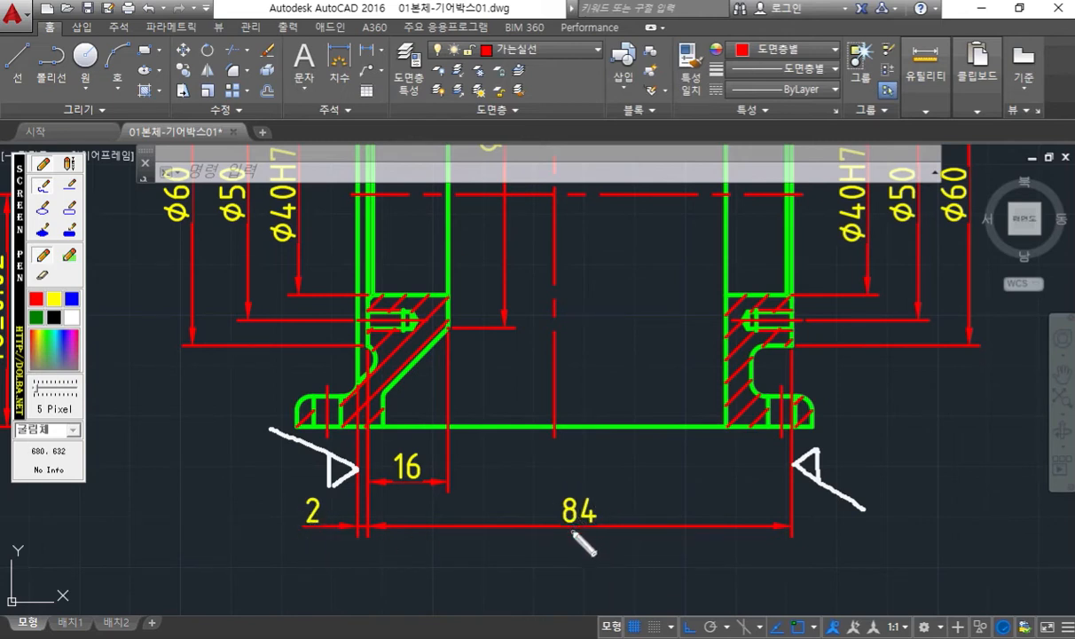
pyautogui.press('Escape')
pyautogui.press('F12')
pyautogui.moveTo(353, 487)
pyautogui.mouseDown()
pyautogui.moveTo(370, 469)
pyautogui.moveTo(262, 413)
pyautogui.mouseUp()
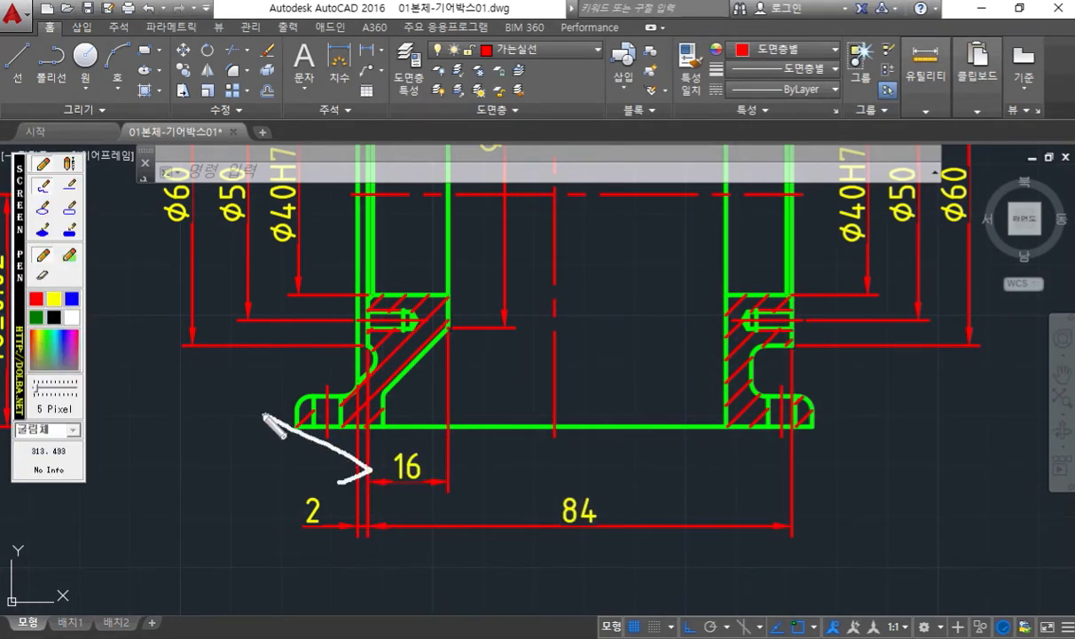
pyautogui.moveTo(340, 480)
pyautogui.mouseDown()
pyautogui.moveTo(337, 451)
pyautogui.moveTo(370, 468)
pyautogui.mouseUp()
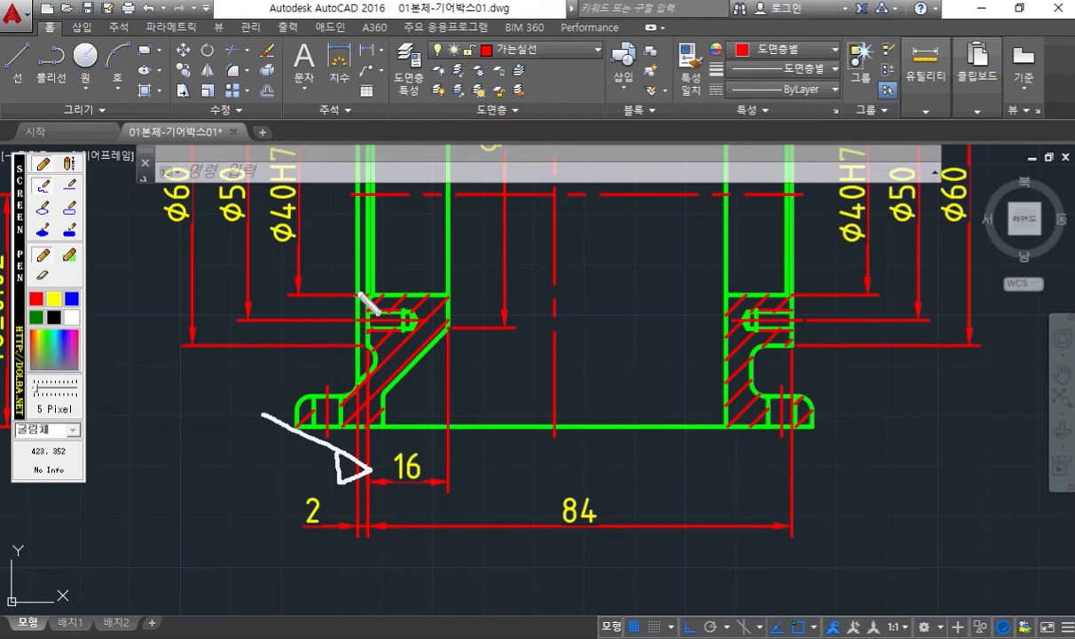
pyautogui.moveTo(367, 321); pyautogui.dragTo(372, 545)
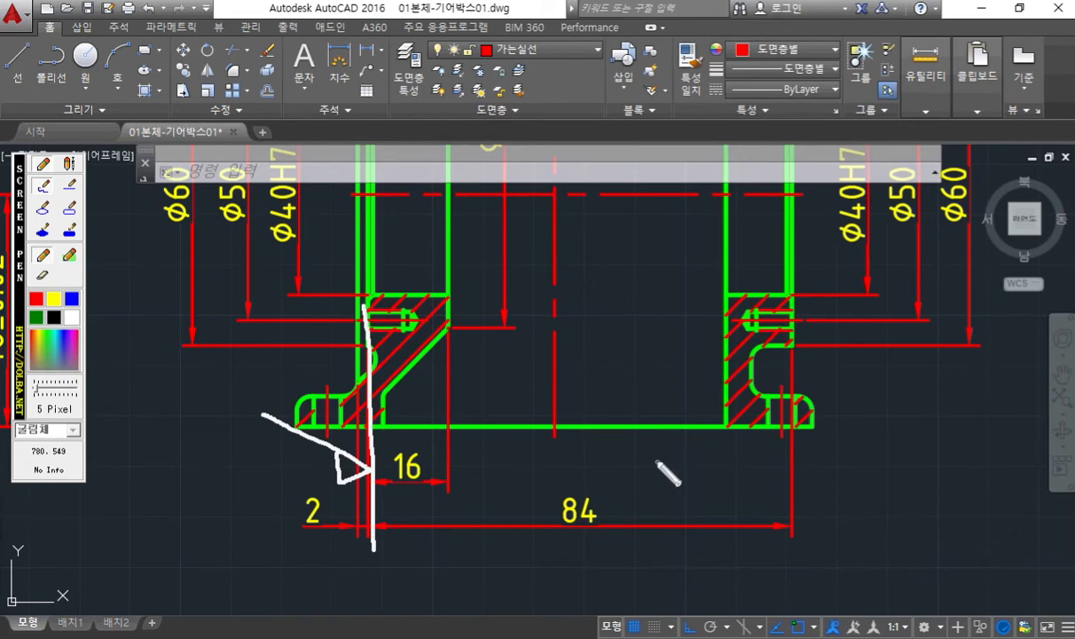
pyautogui.click(625, 462)
pyautogui.press('Escape')
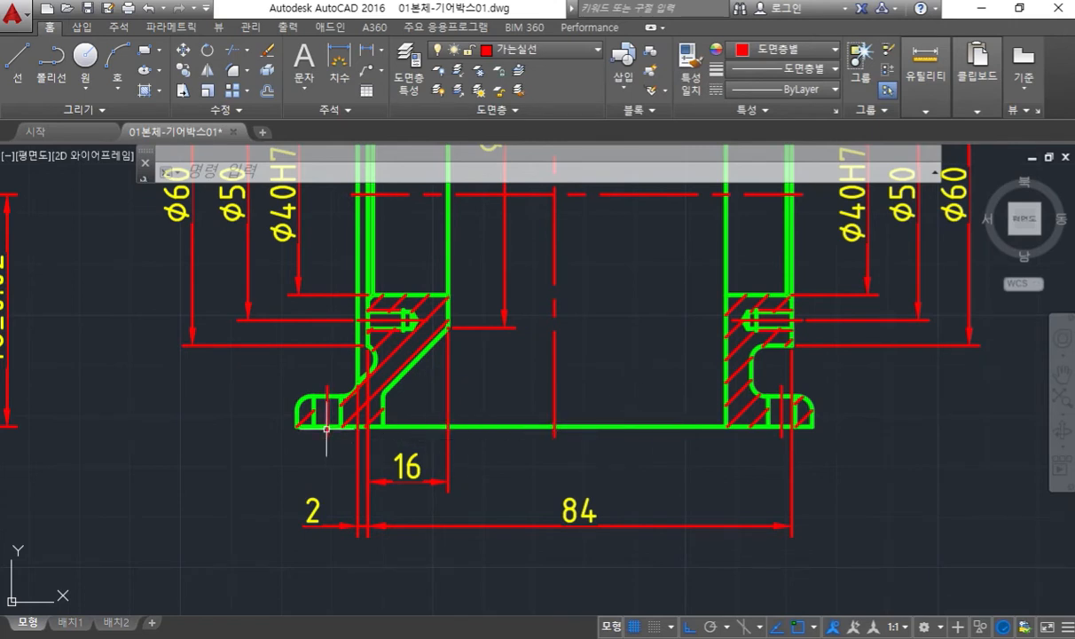
pyautogui.press('F12')
pyautogui.moveTo(339, 445)
pyautogui.mouseDown()
pyautogui.moveTo(341, 392)
pyautogui.moveTo(340, 446)
pyautogui.mouseUp()
pyautogui.moveTo(794, 439)
pyautogui.mouseDown()
pyautogui.moveTo(811, 436)
pyautogui.moveTo(789, 448)
pyautogui.mouseUp()
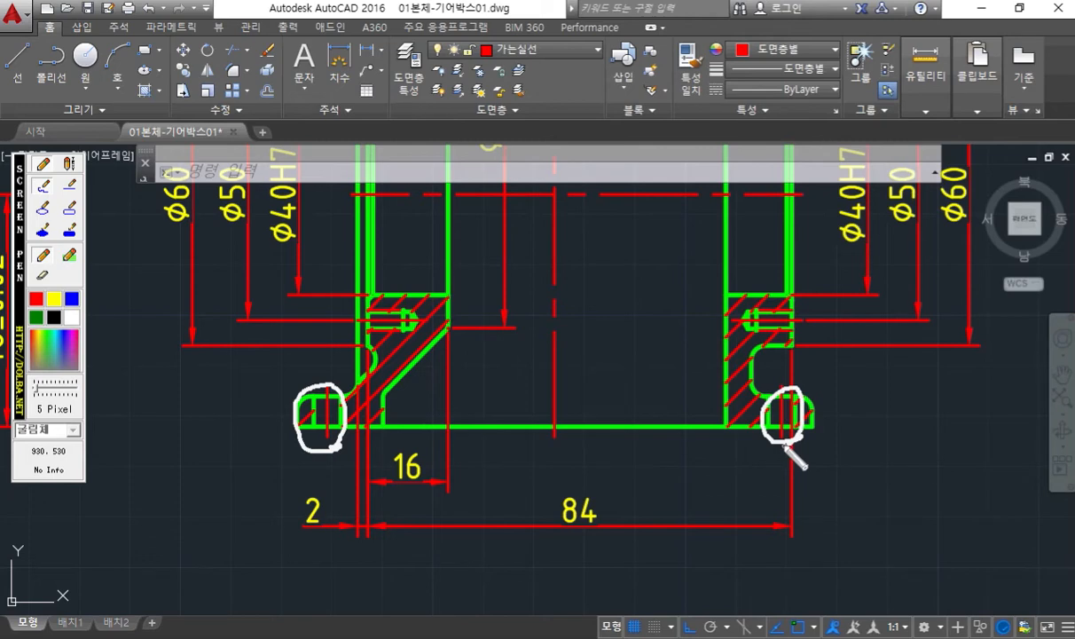
pyautogui.press('F12')
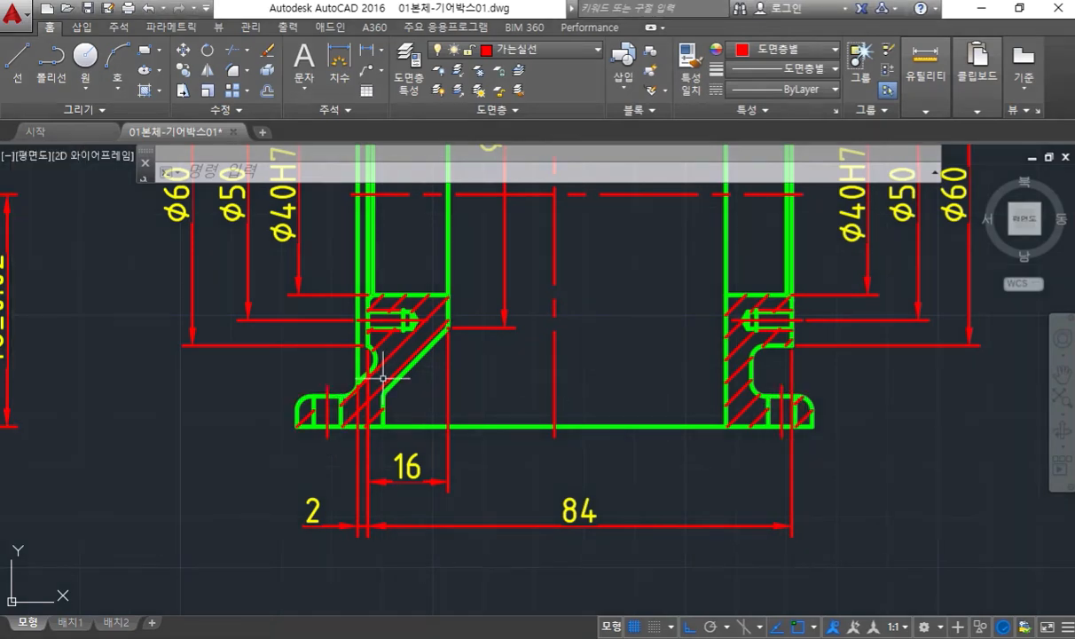
# - Examine the hole centre line at the left end of the front view's base flange
pyautogui.scroll(-3, 242, 396)
pyautogui.scroll(6, 483, 432)
pyautogui.scroll(3, 558, 364)
pyautogui.moveTo(580, 396)
pyautogui.mouseDown(button='middle')
pyautogui.moveTo(550, 436)
pyautogui.moveTo(467, 449)
pyautogui.mouseUp(button='middle')
pyautogui.scroll(-3, 507, 448)
pyautogui.press('F12')
pyautogui.moveTo(440, 463)
pyautogui.mouseDown()
pyautogui.moveTo(358, 408)
pyautogui.moveTo(410, 463)
pyautogui.mouseUp()
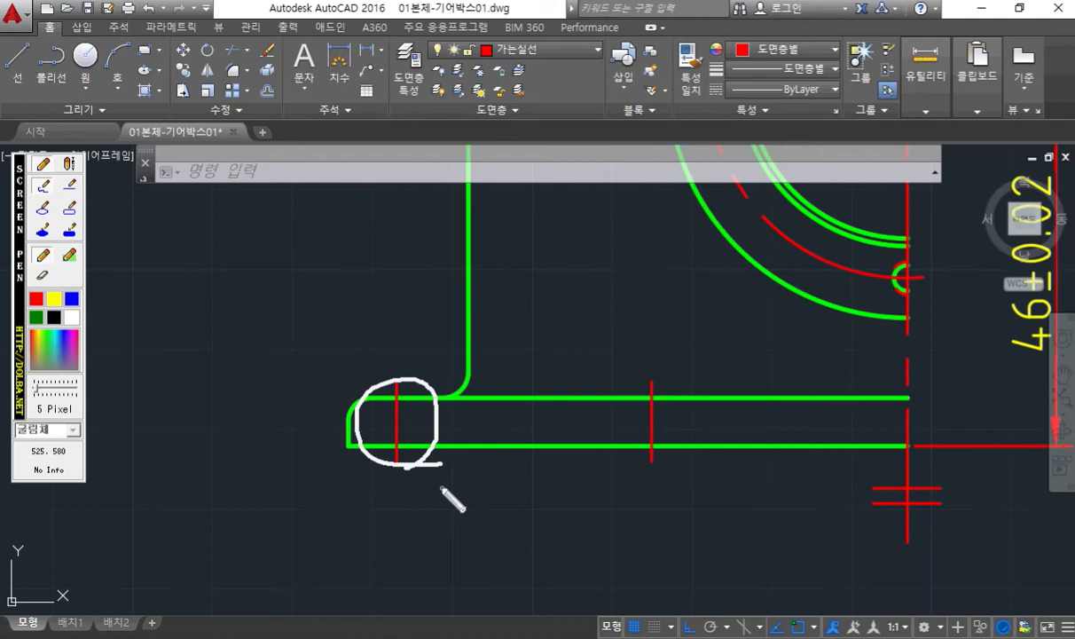
pyautogui.press('Escape')
# - Examine the plan view's upper-left mounting hole and the space beside it for a hole leader note
pyautogui.scroll(-5, 541, 377)
pyautogui.moveTo(681, 296); pyautogui.dragTo(566, 527, button='middle')
pyautogui.moveTo(752, 327); pyautogui.dragTo(694, 432, button='middle')
pyautogui.scroll(6, 684, 313)
pyautogui.moveTo(684, 312); pyautogui.dragTo(571, 427, button='middle')
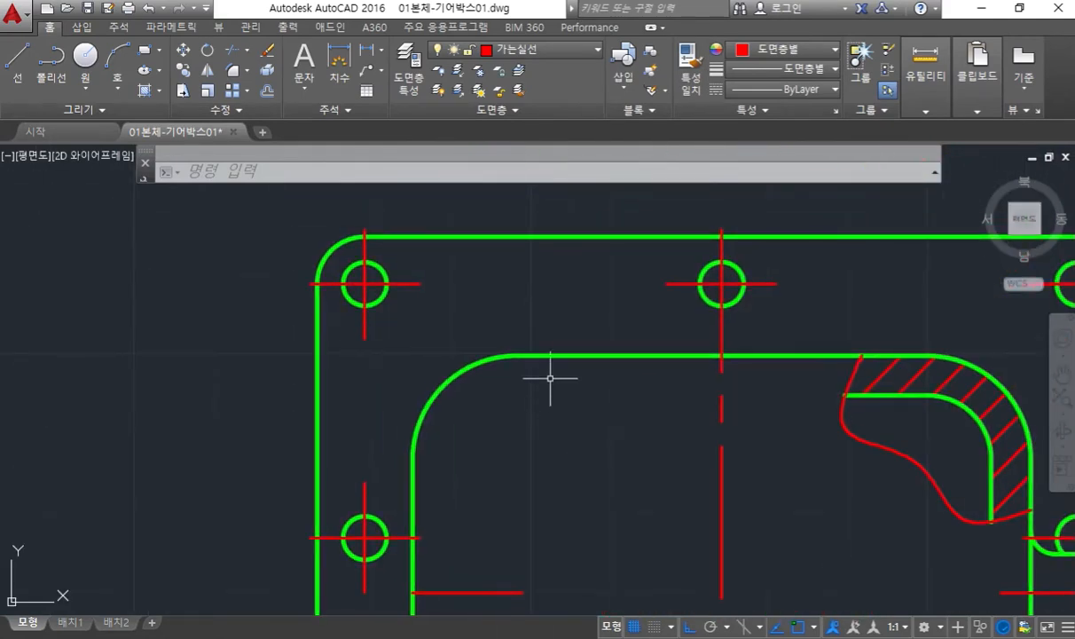
pyautogui.scroll(-2, 552, 372)
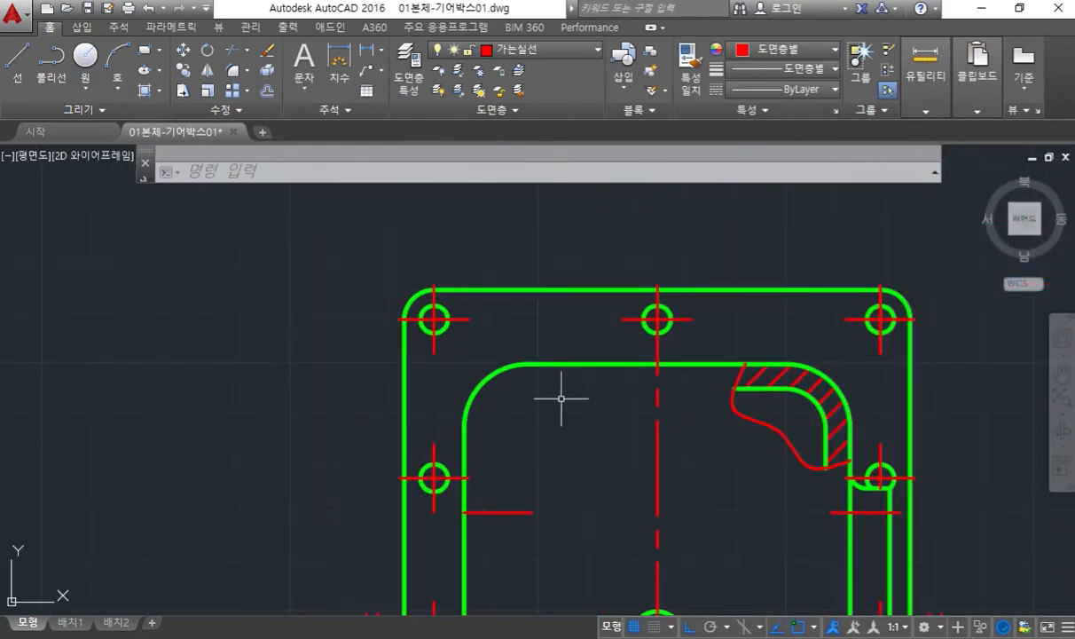
pyautogui.press('F12')
pyautogui.moveTo(425, 310)
pyautogui.mouseDown()
pyautogui.moveTo(315, 245)
pyautogui.moveTo(224, 261)
pyautogui.mouseUp()
pyautogui.moveTo(280, 227); pyautogui.dragTo(346, 188)
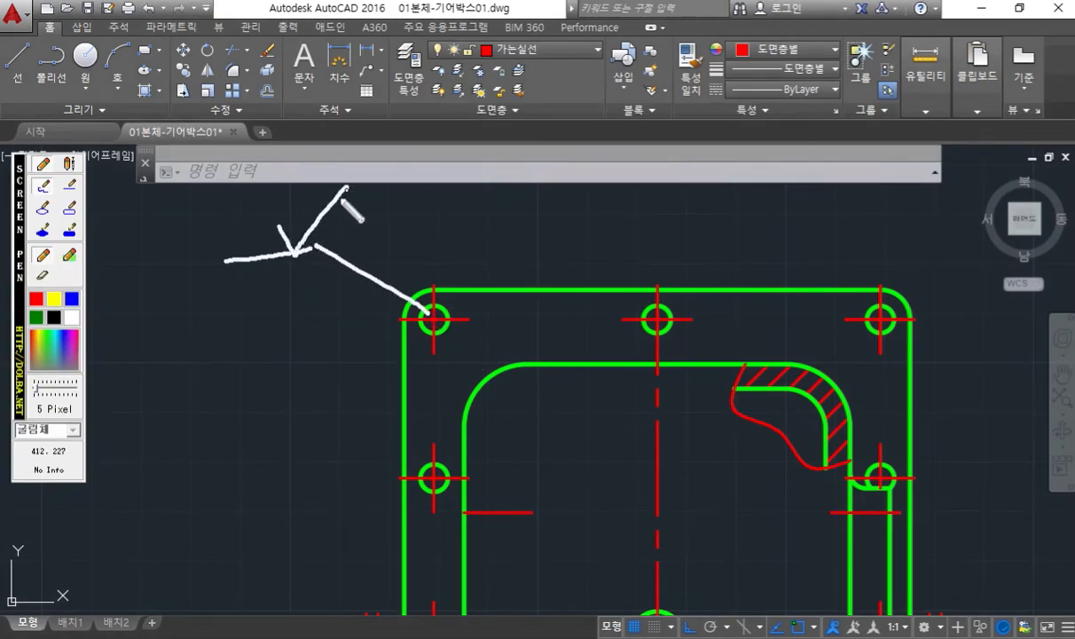
pyautogui.moveTo(270, 240)
pyautogui.mouseDown()
pyautogui.moveTo(266, 255)
pyautogui.moveTo(248, 240)
pyautogui.moveTo(221, 244)
pyautogui.mouseUp()
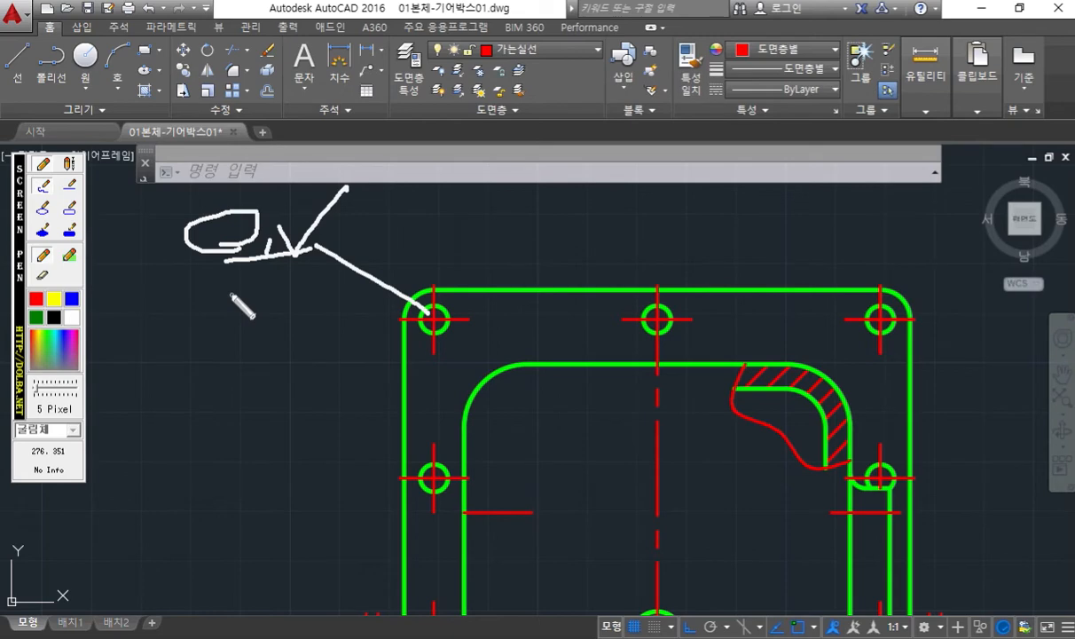
pyautogui.press('Escape')
# - Examine the front view's left flange centre line to plan the 5.5 mm hole's edges on both sides of it
pyautogui.scroll(-3, 339, 434)
pyautogui.moveTo(351, 510); pyautogui.dragTo(367, 519, button='middle')
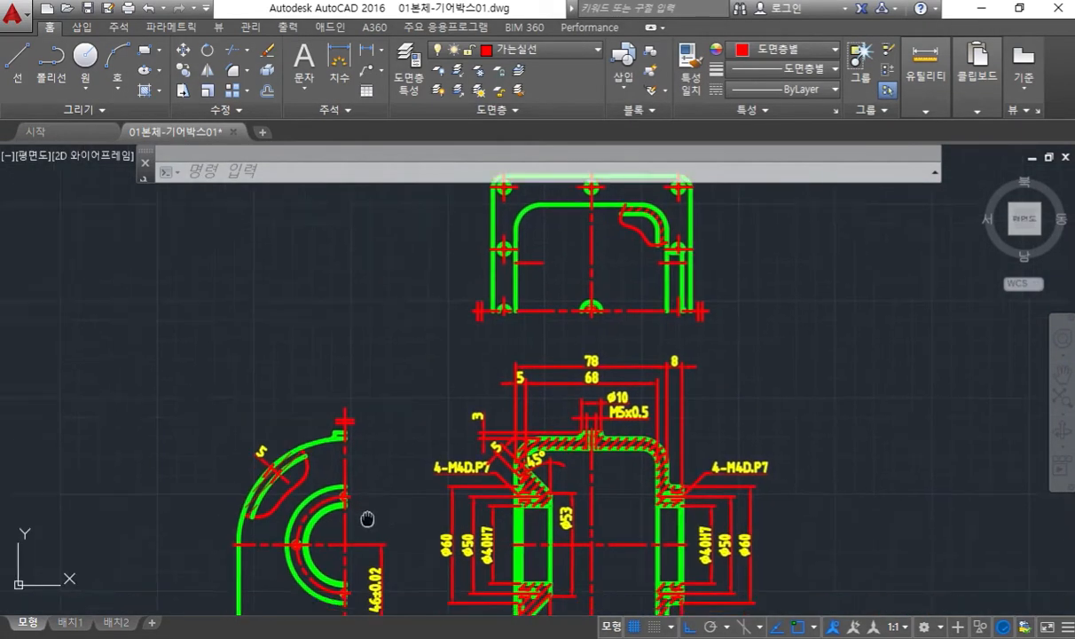
pyautogui.scroll(-2, 368, 519)
pyautogui.scroll(7, 336, 455)
pyautogui.moveTo(312, 473); pyautogui.dragTo(339, 425, button='middle')
pyautogui.scroll(2, 335, 431)
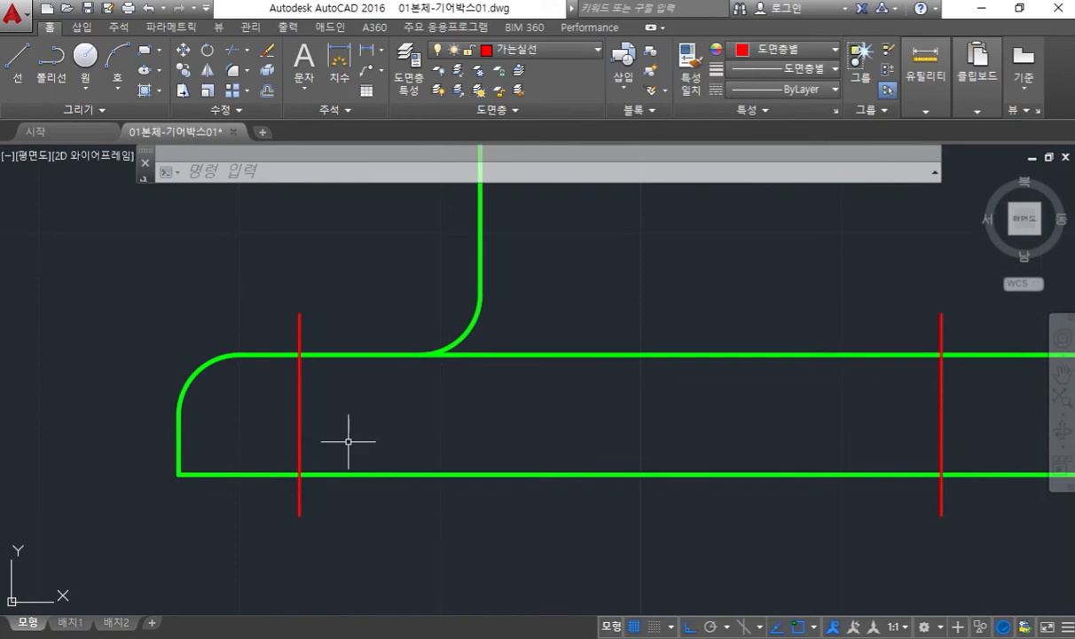
pyautogui.press('F12')
pyautogui.moveTo(248, 357); pyautogui.dragTo(246, 470)
pyautogui.moveTo(360, 344); pyautogui.dragTo(356, 457)
pyautogui.moveTo(430, 495); pyautogui.dragTo(415, 544)
pyautogui.click(472, 547)
pyautogui.moveTo(429, 520)
pyautogui.mouseDown()
pyautogui.moveTo(457, 521)
pyautogui.moveTo(520, 573)
pyautogui.moveTo(492, 562)
pyautogui.mouseUp()
pyautogui.moveTo(505, 526); pyautogui.dragTo(537, 528)
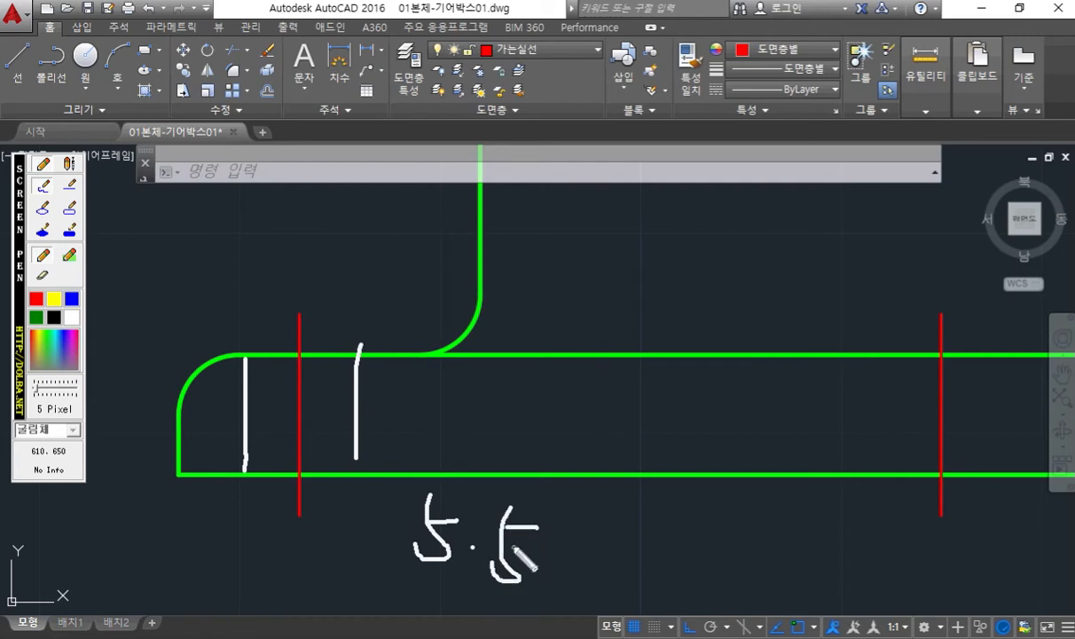
pyautogui.moveTo(307, 414)
pyautogui.mouseDown()
pyautogui.moveTo(335, 415)
pyautogui.moveTo(346, 427)
pyautogui.moveTo(333, 430)
pyautogui.mouseUp()
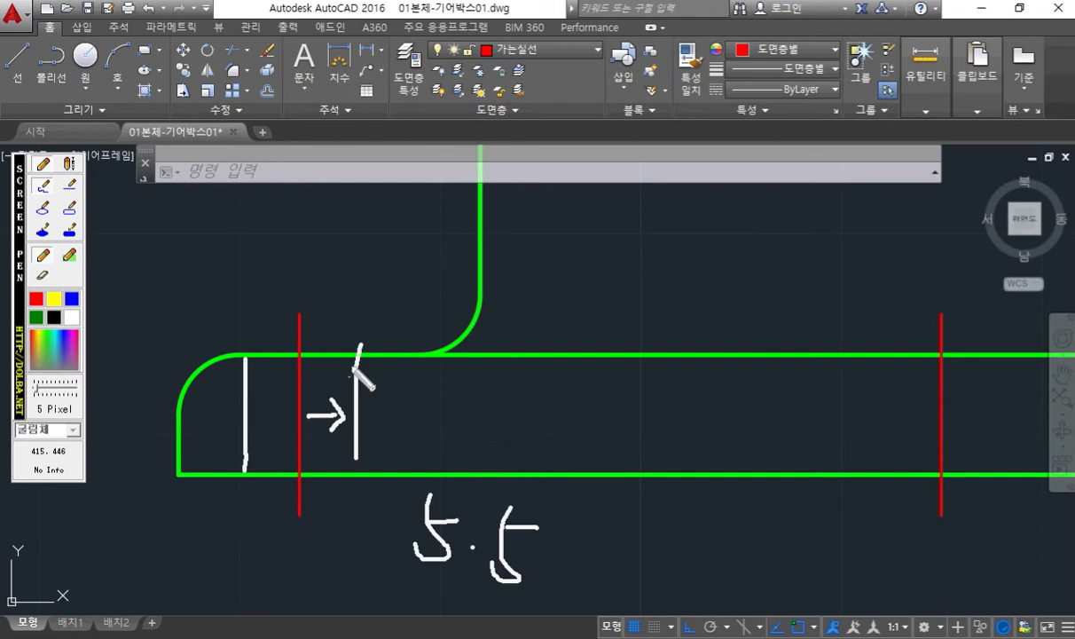
pyautogui.press('Escape')
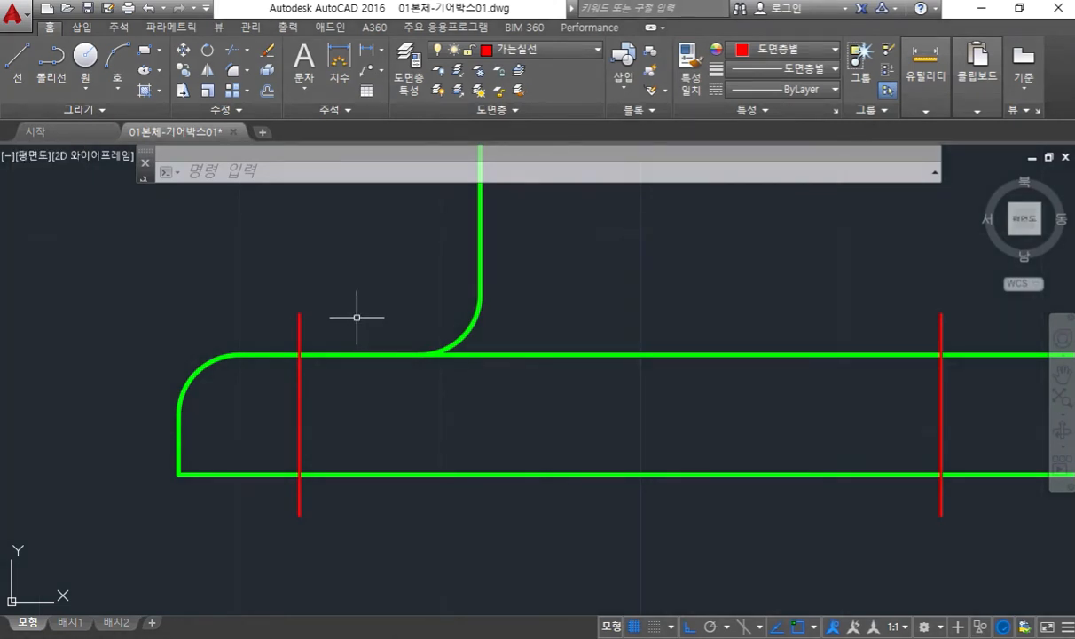
# - Offset the left flange hole's centre line by 2.75 mm to both sides to form the hole's edges
pyautogui.write('o')
pyautogui.press('Return')
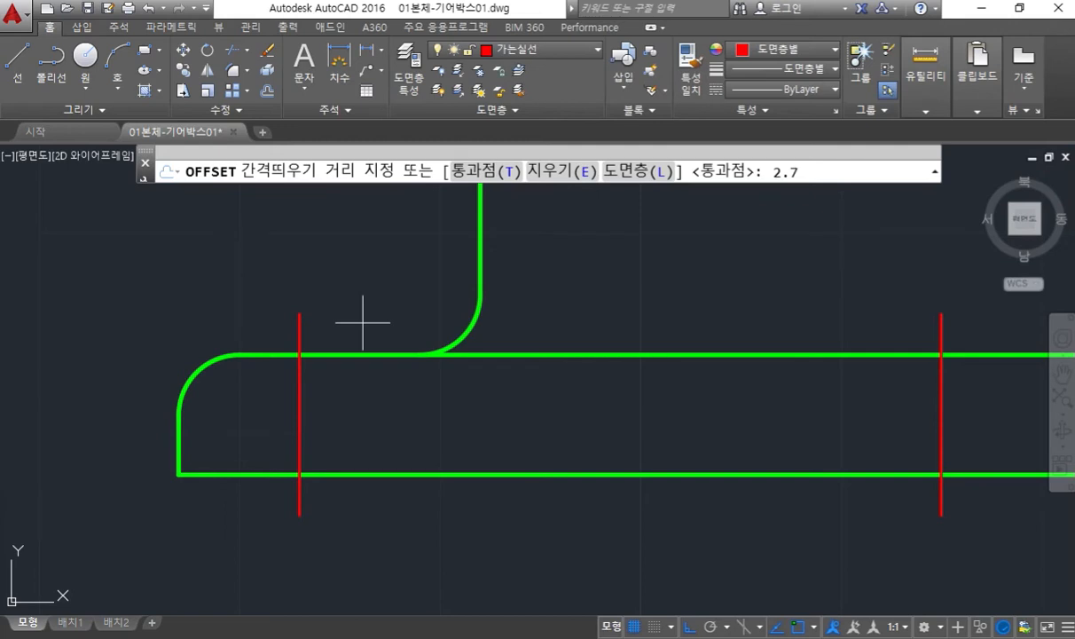
pyautogui.write('2.75')
pyautogui.press('Return')
pyautogui.click(298, 317)
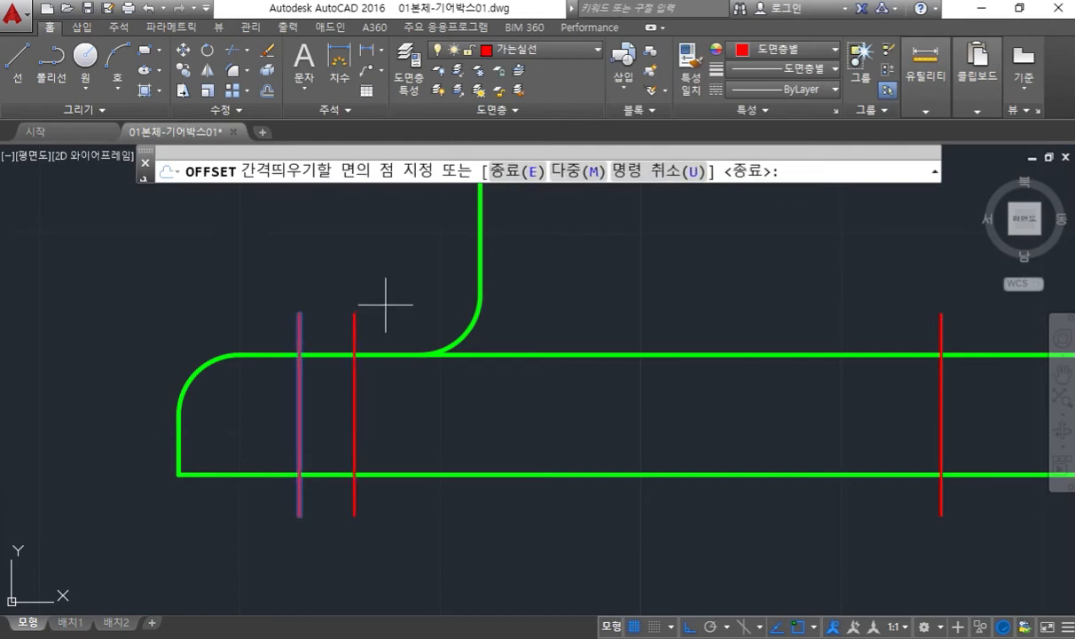
pyautogui.click(377, 300)
pyautogui.click(298, 314)
pyautogui.click(215, 298)
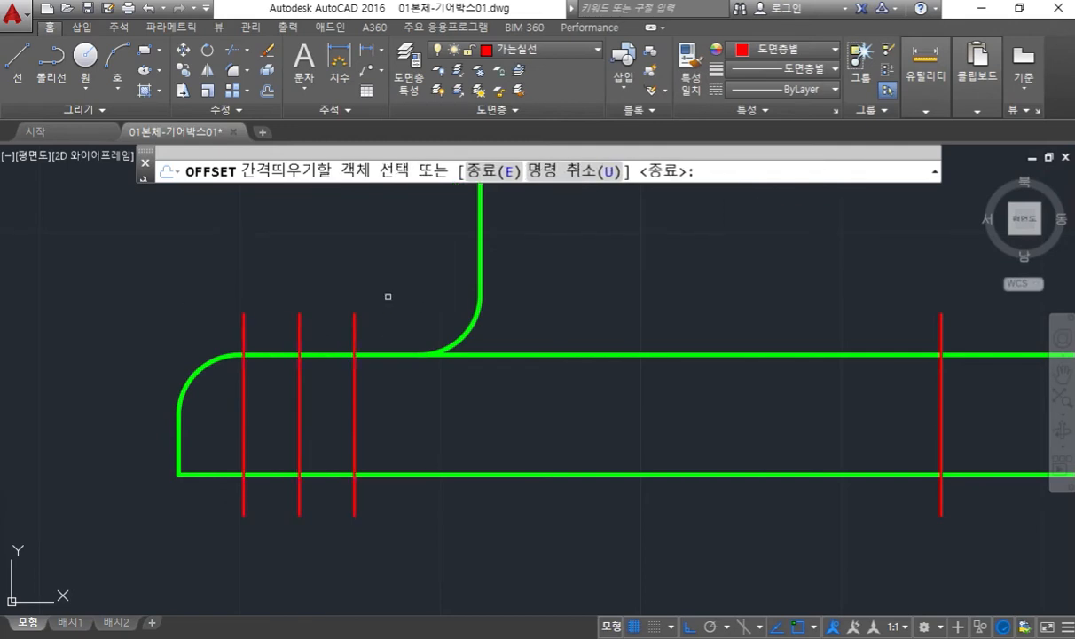
pyautogui.press('Return')
# - Match the two offset hole edge lines to the properties of the flange's upper outline
pyautogui.write('ma')
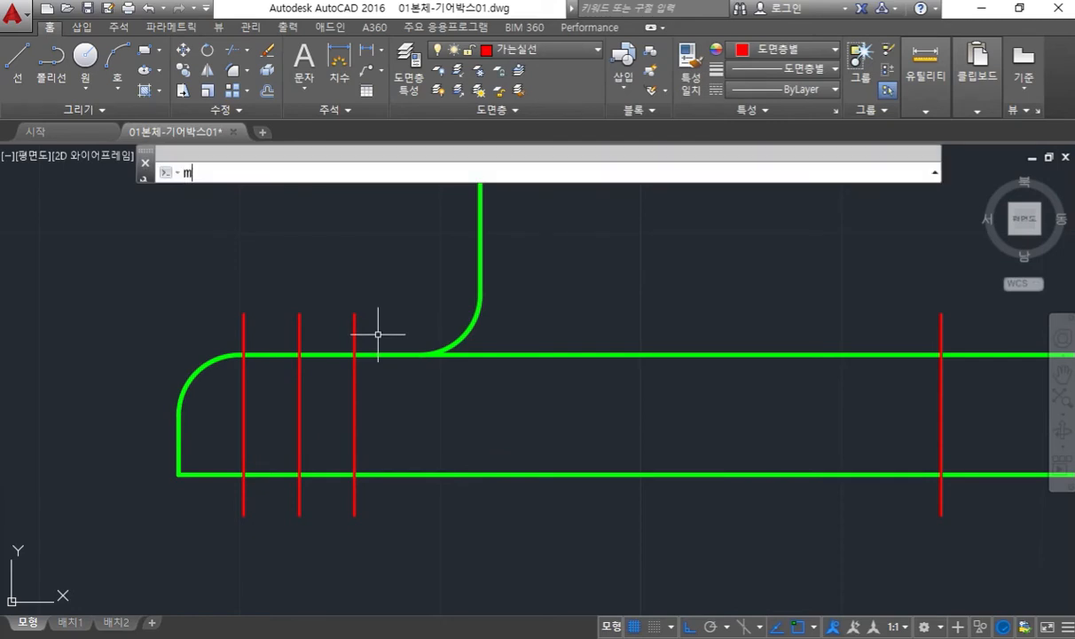
pyautogui.press('Return')
pyautogui.click(386, 355)
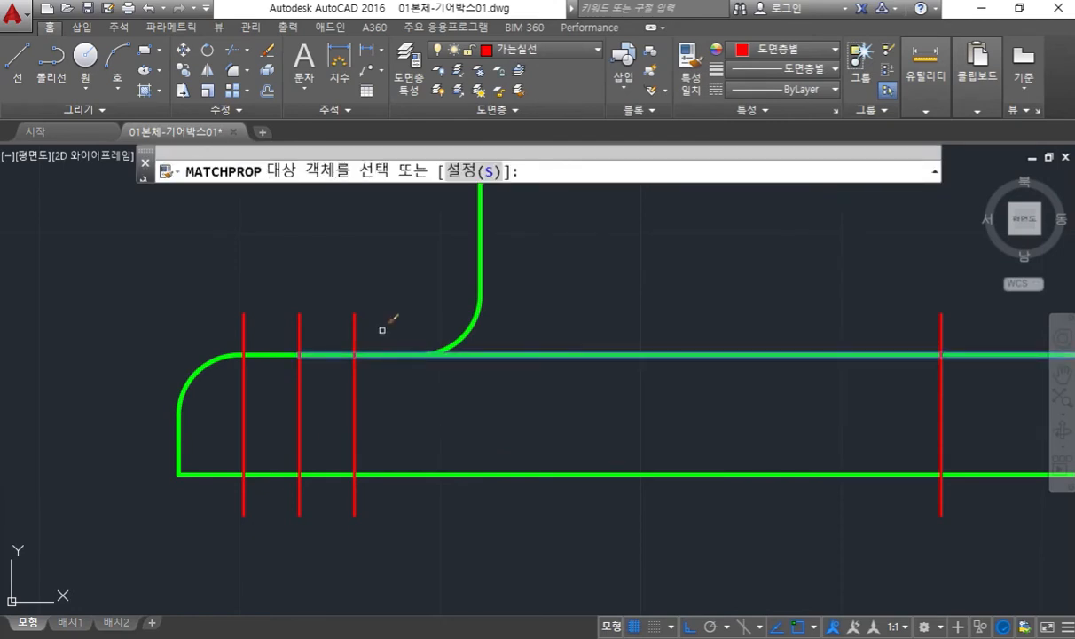
pyautogui.click(385, 335)
pyautogui.click(315, 284)
pyautogui.click(263, 325)
pyautogui.click(187, 274)
pyautogui.press('Return')
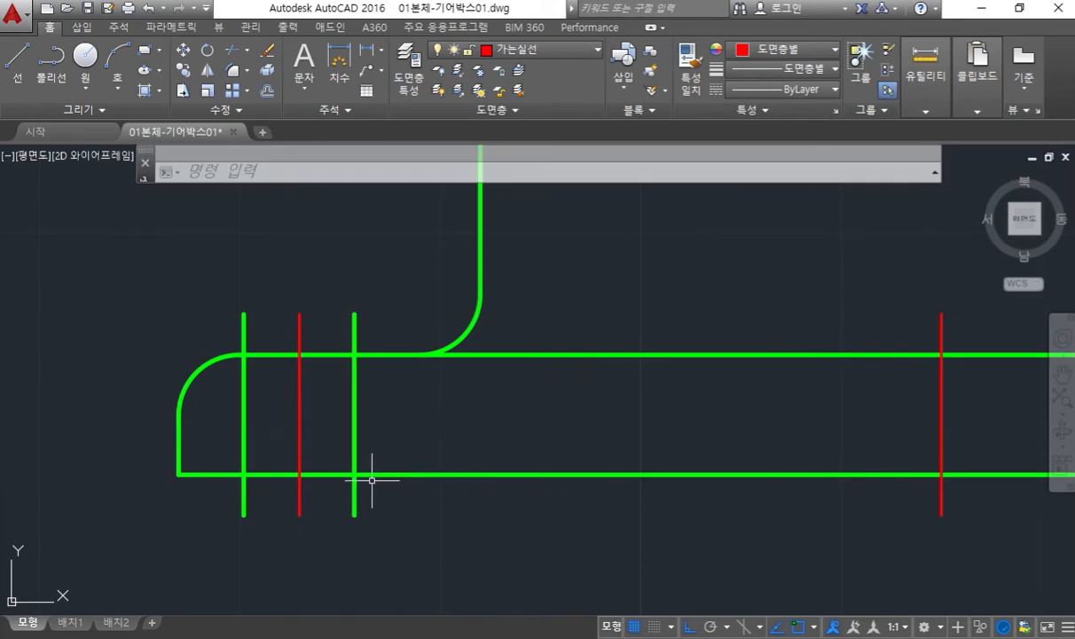
# - Trim both hole edge lines to the flange's upper and lower outlines, removing the ends that stick out
pyautogui.write('tr')
pyautogui.press('Return')
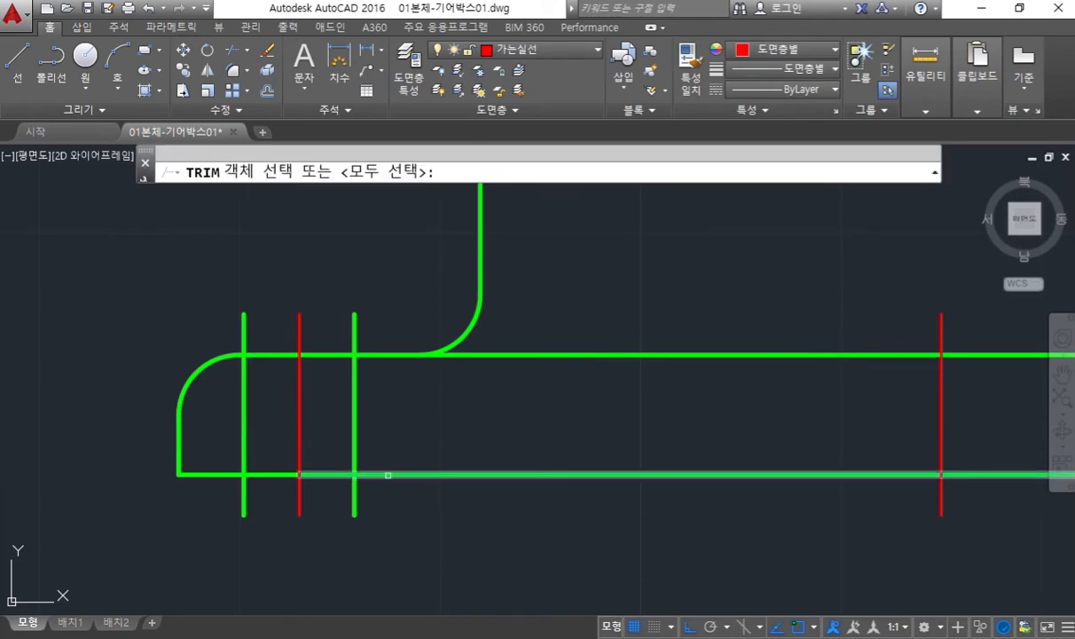
pyautogui.click(269, 355)
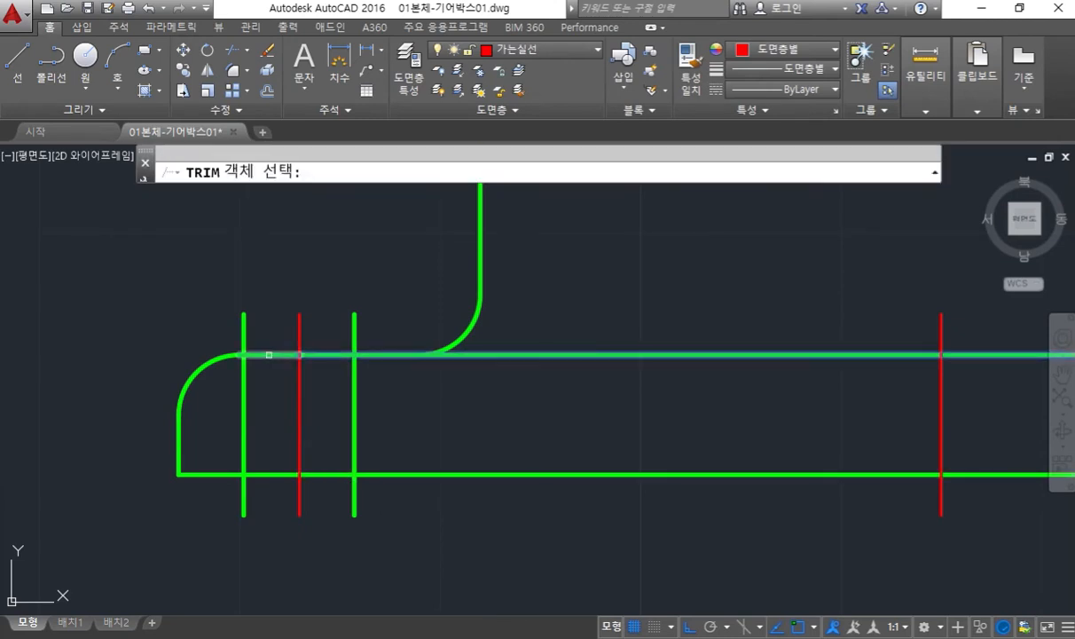
pyautogui.click(306, 474)
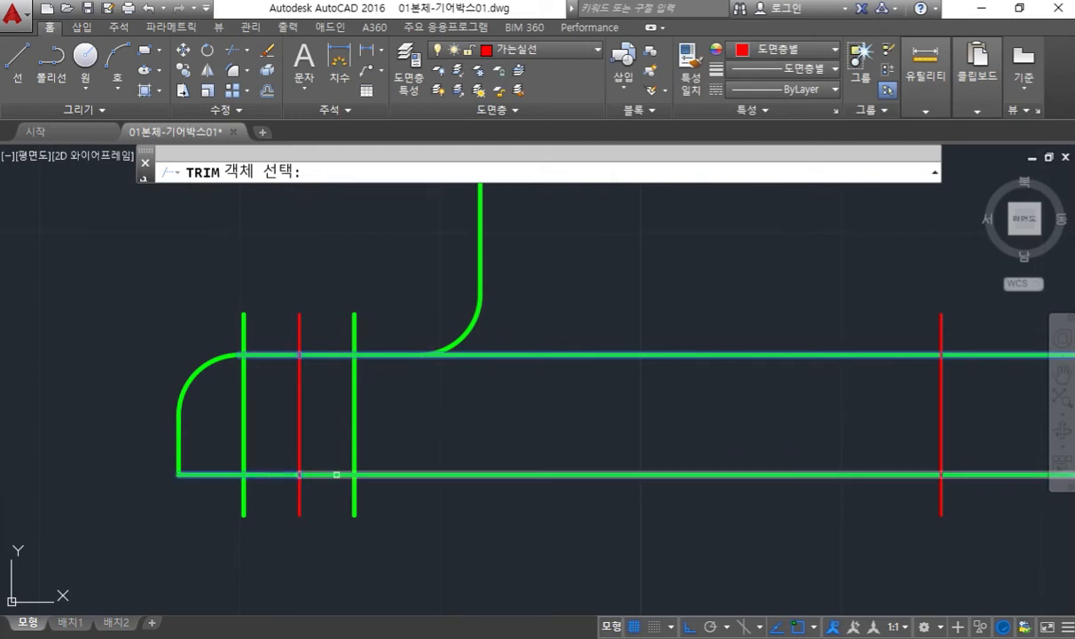
pyautogui.click(407, 526)
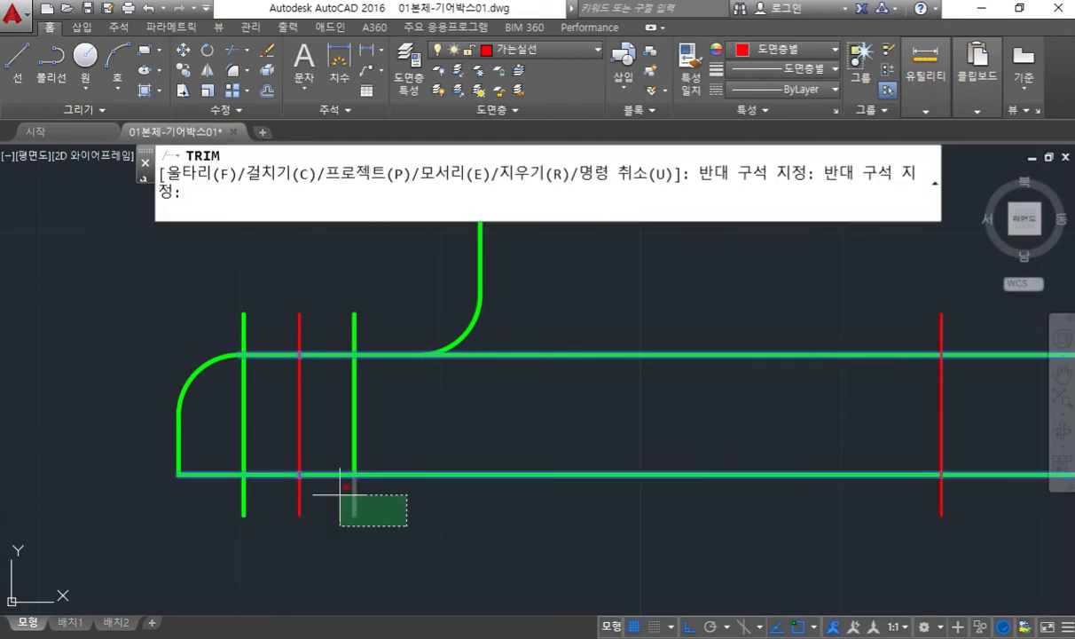
pyautogui.click(341, 493)
pyautogui.click(263, 531)
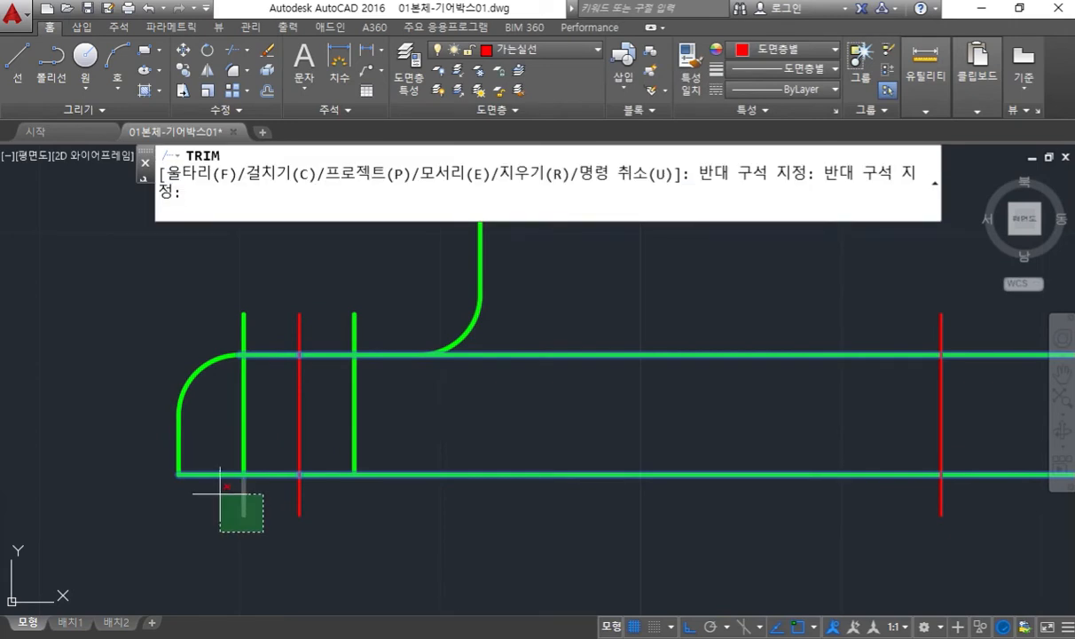
pyautogui.click(216, 485)
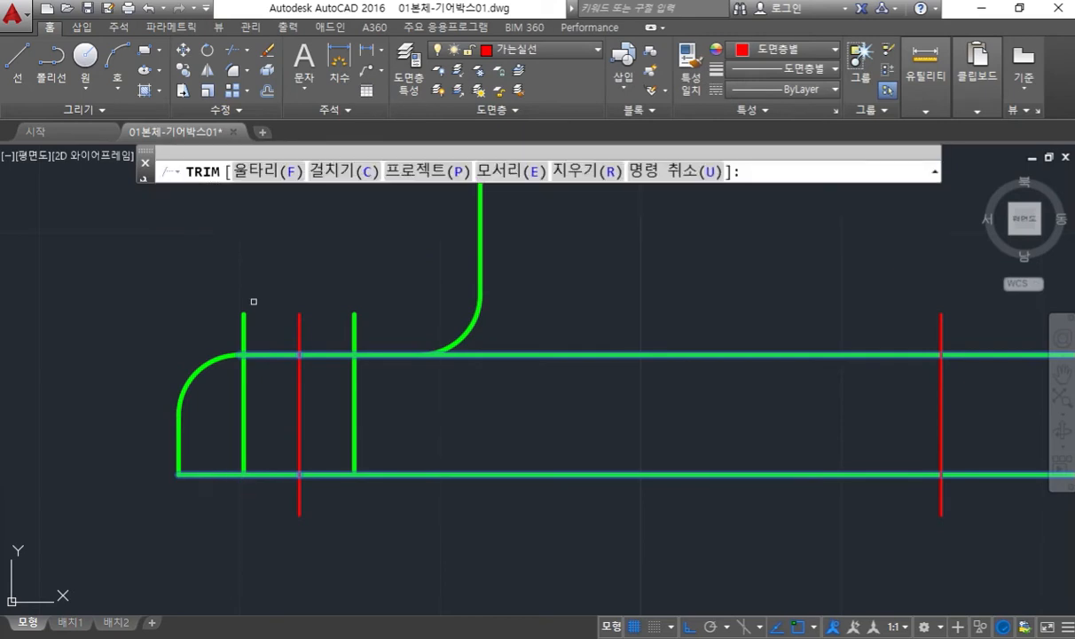
pyautogui.click(202, 299)
pyautogui.click(374, 334)
pyautogui.click(340, 295)
pyautogui.press('Return')
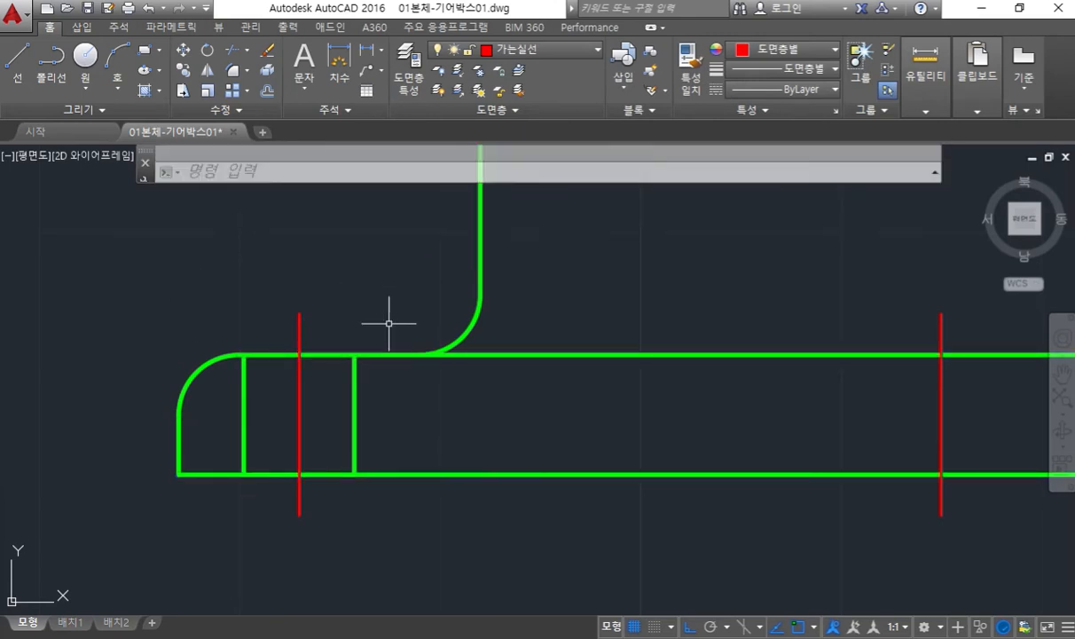
# - Examine the flange area right of the hole to plan a spline break line on layer 가는실선 between the two flange outlines
pyautogui.press('F12')
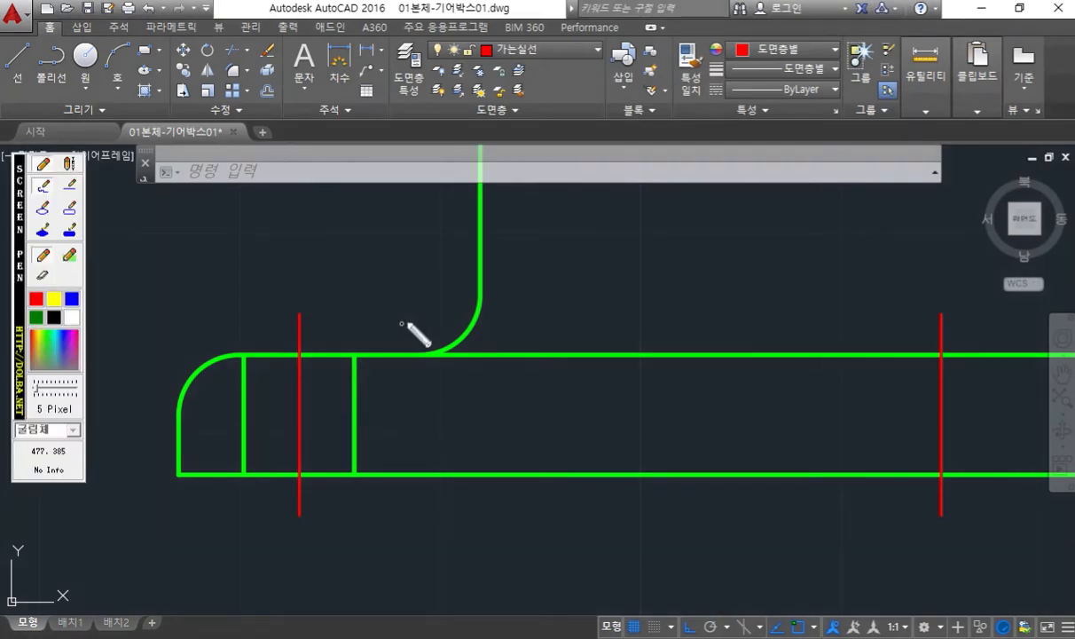
pyautogui.moveTo(561, 62); pyautogui.dragTo(543, 67)
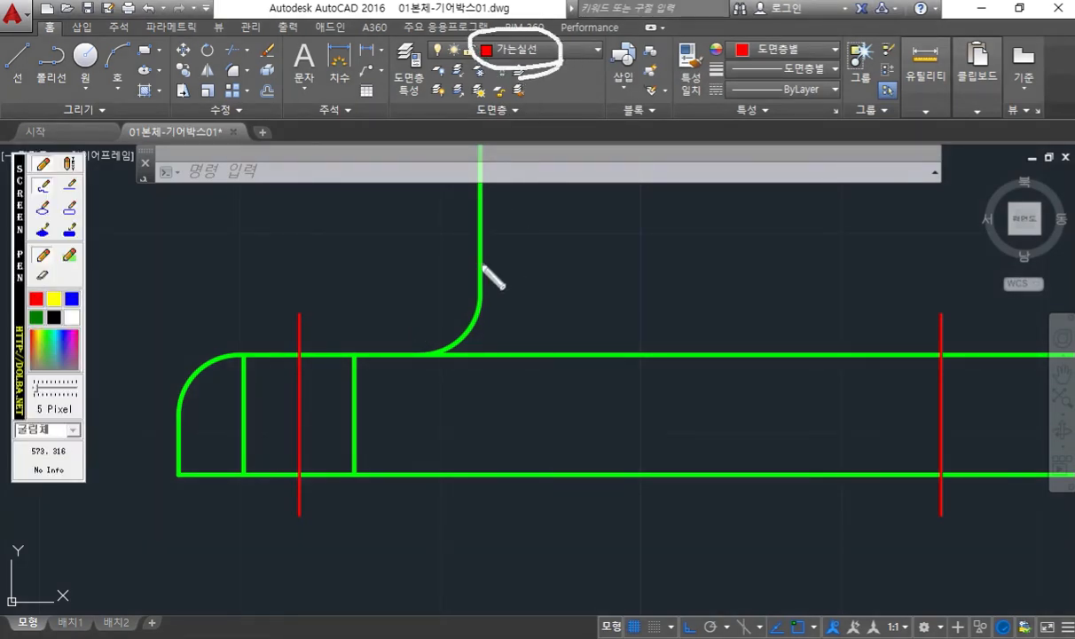
pyautogui.moveTo(376, 229)
pyautogui.mouseDown()
pyautogui.moveTo(358, 262)
pyautogui.moveTo(397, 271)
pyautogui.moveTo(398, 252)
pyautogui.mouseUp()
pyautogui.moveTo(440, 209); pyautogui.dragTo(438, 251)
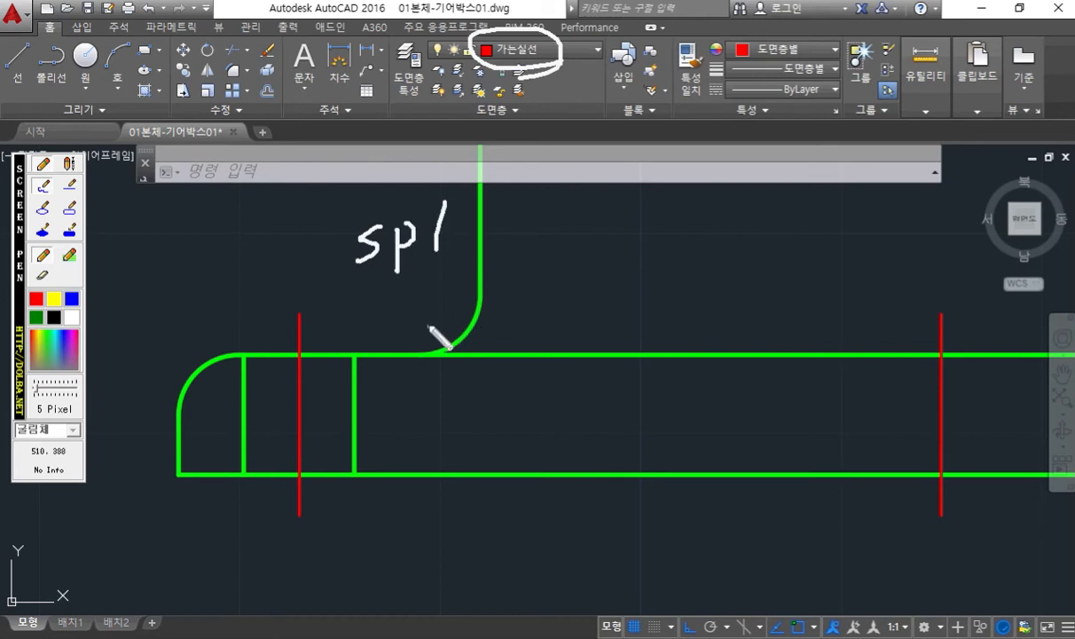
pyautogui.moveTo(388, 338)
pyautogui.mouseDown()
pyautogui.moveTo(384, 364)
pyautogui.moveTo(408, 356)
pyautogui.moveTo(381, 326)
pyautogui.moveTo(531, 341)
pyautogui.mouseUp()
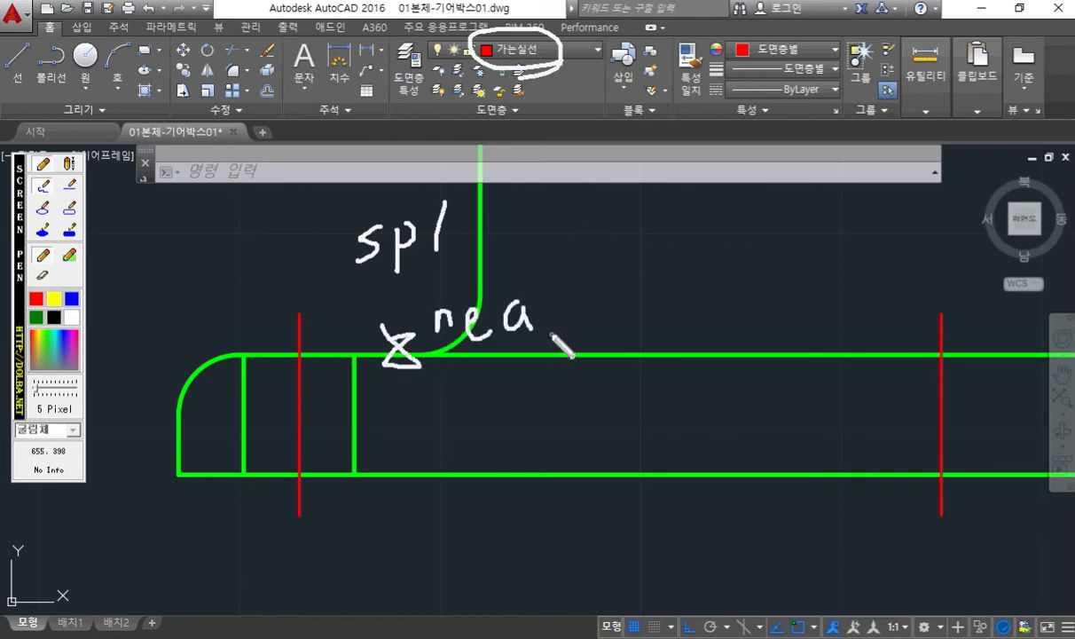
pyautogui.moveTo(580, 300); pyautogui.dragTo(600, 302)
pyautogui.moveTo(583, 310)
pyautogui.mouseDown()
pyautogui.moveTo(603, 313)
pyautogui.moveTo(589, 335)
pyautogui.mouseUp()
pyautogui.moveTo(626, 300)
pyautogui.mouseDown()
pyautogui.moveTo(638, 316)
pyautogui.moveTo(628, 334)
pyautogui.moveTo(668, 336)
pyautogui.mouseUp()
pyautogui.moveTo(705, 282)
pyautogui.mouseDown()
pyautogui.moveTo(716, 284)
pyautogui.moveTo(707, 332)
pyautogui.mouseUp()
pyautogui.moveTo(755, 298)
pyautogui.mouseDown()
pyautogui.moveTo(761, 329)
pyautogui.moveTo(754, 297)
pyautogui.mouseUp()
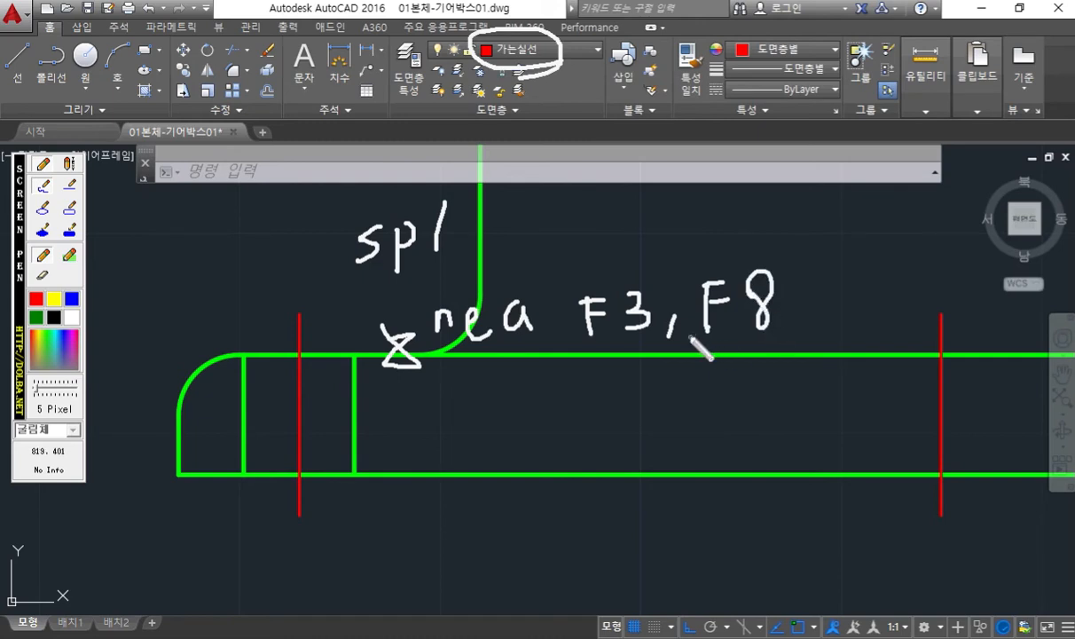
pyautogui.moveTo(390, 356)
pyautogui.mouseDown()
pyautogui.moveTo(379, 413)
pyautogui.moveTo(424, 491)
pyautogui.moveTo(398, 491)
pyautogui.moveTo(456, 493)
pyautogui.moveTo(467, 513)
pyautogui.moveTo(525, 499)
pyautogui.moveTo(536, 524)
pyautogui.mouseUp()
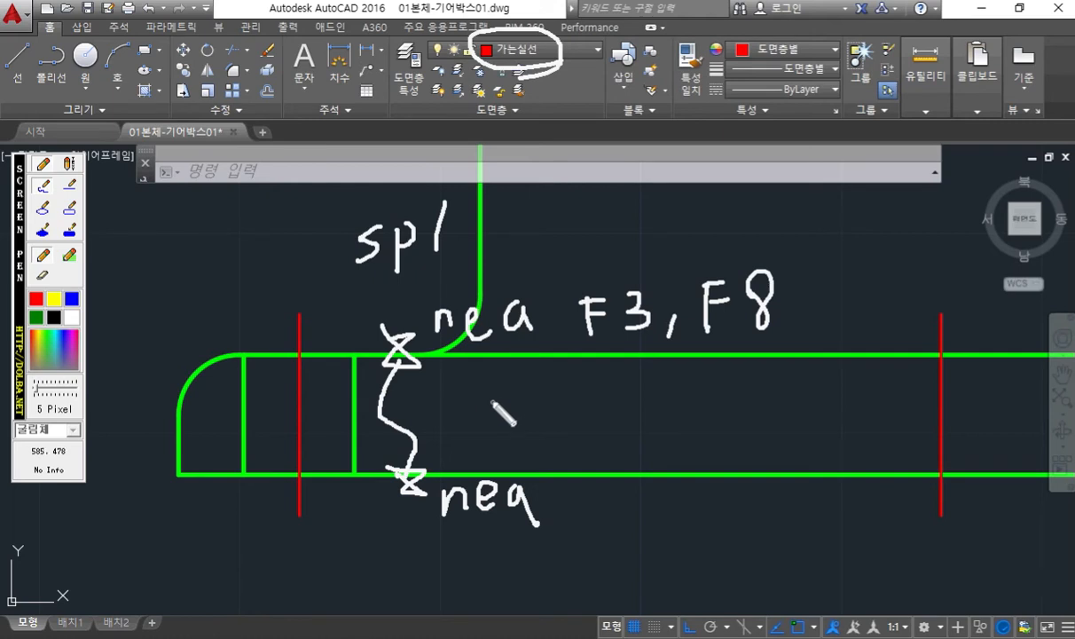
pyautogui.press('Escape')
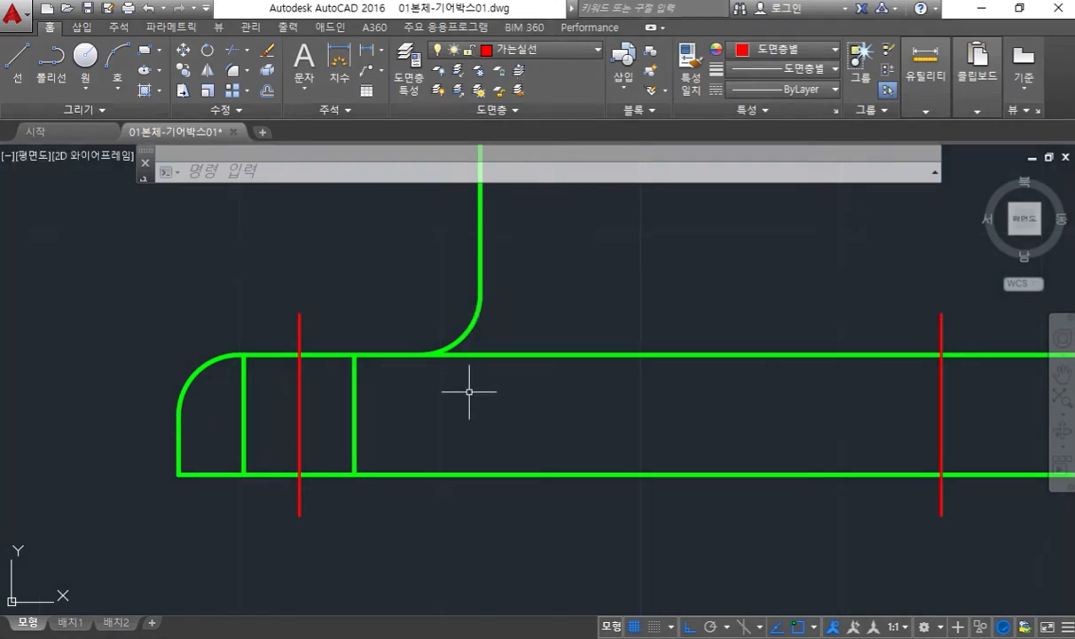
# - Draw an S-shaped spline break line right of the flange hole, from a nearest point on the upper outline to the lower outline
pyautogui.write('SPL')
pyautogui.press('Return')
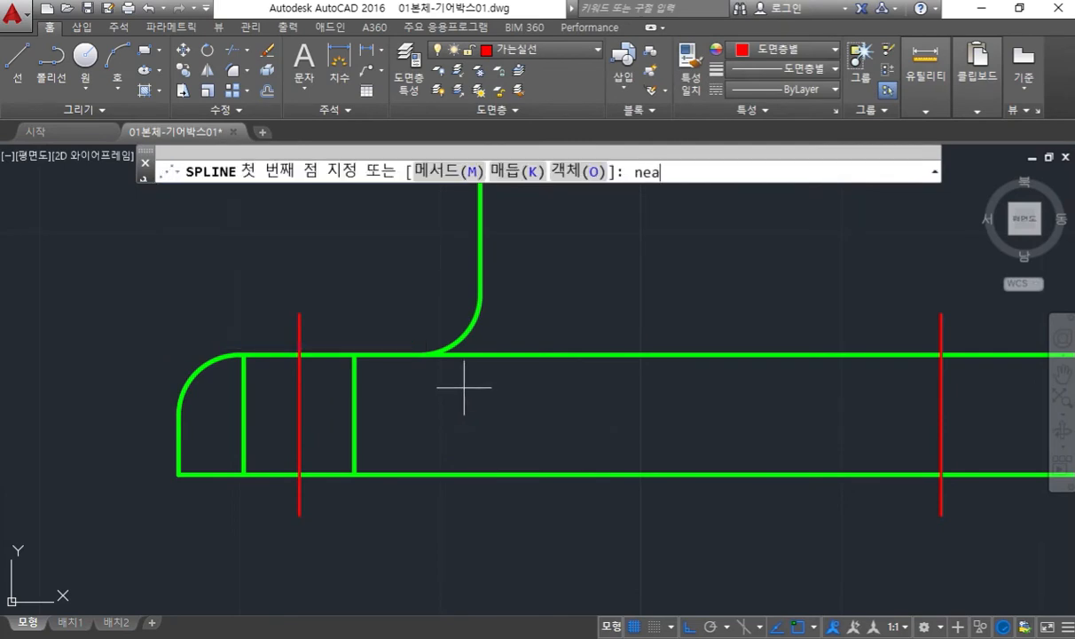
pyautogui.write('nea')
pyautogui.press('Return')
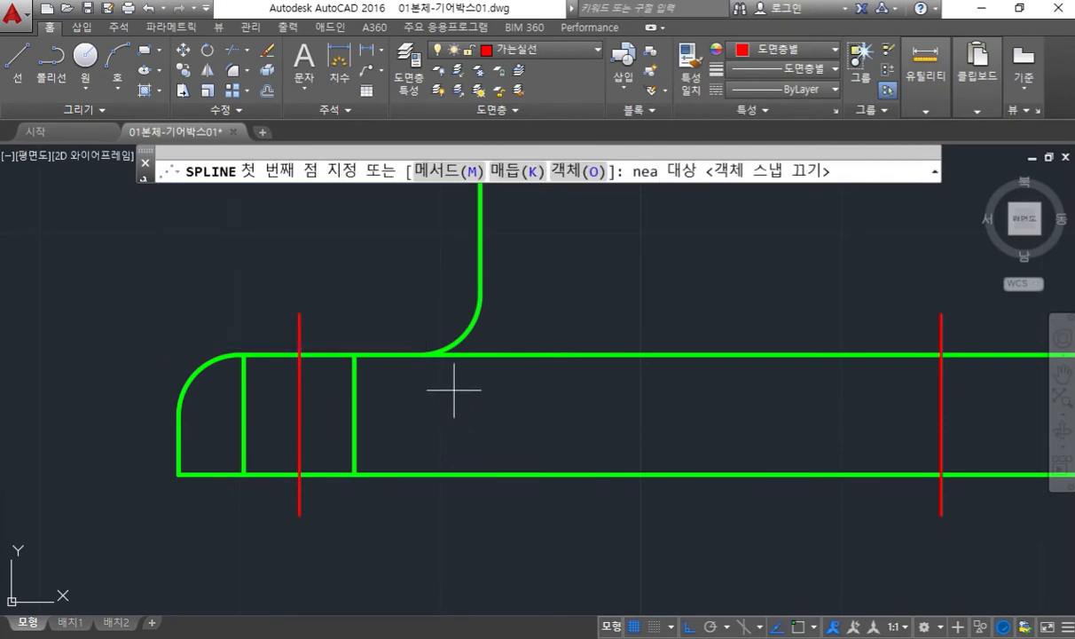
pyautogui.click(399, 357)
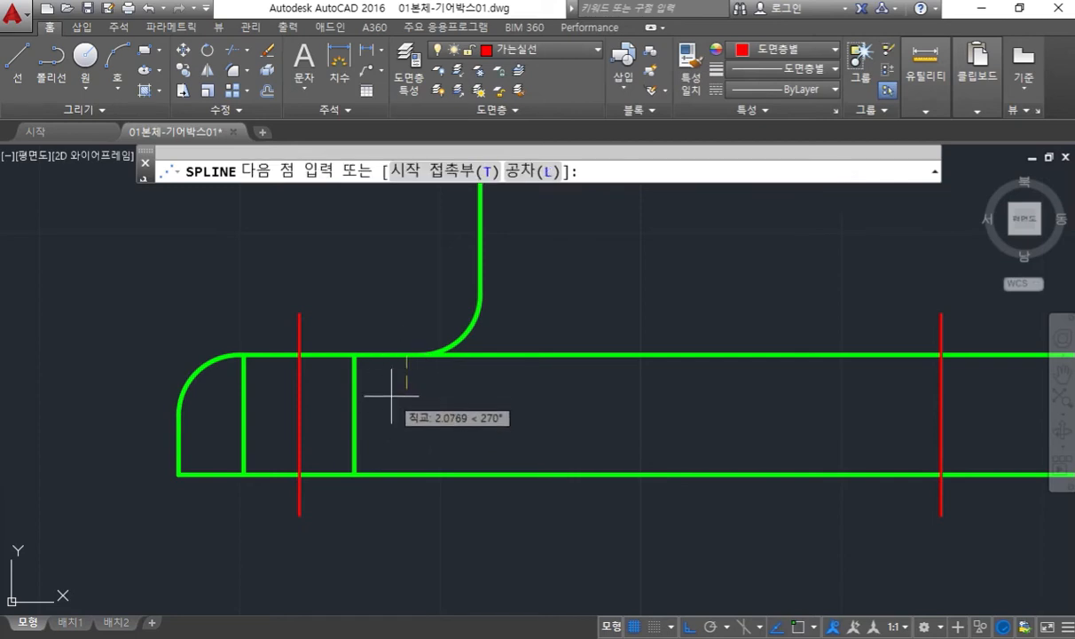
pyautogui.click(391, 392)
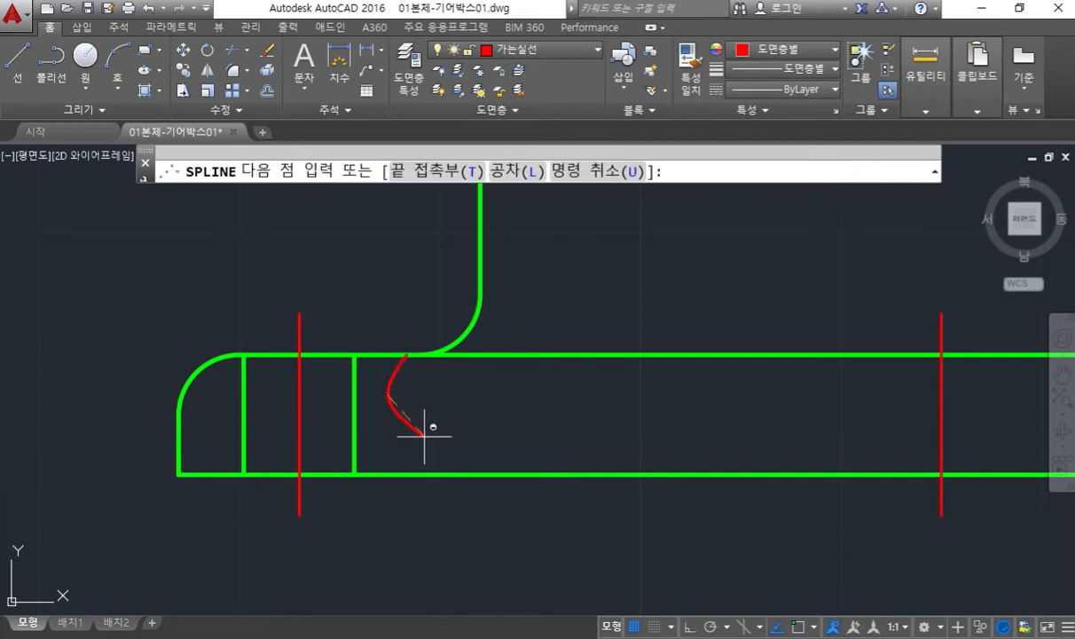
pyautogui.click(423, 431)
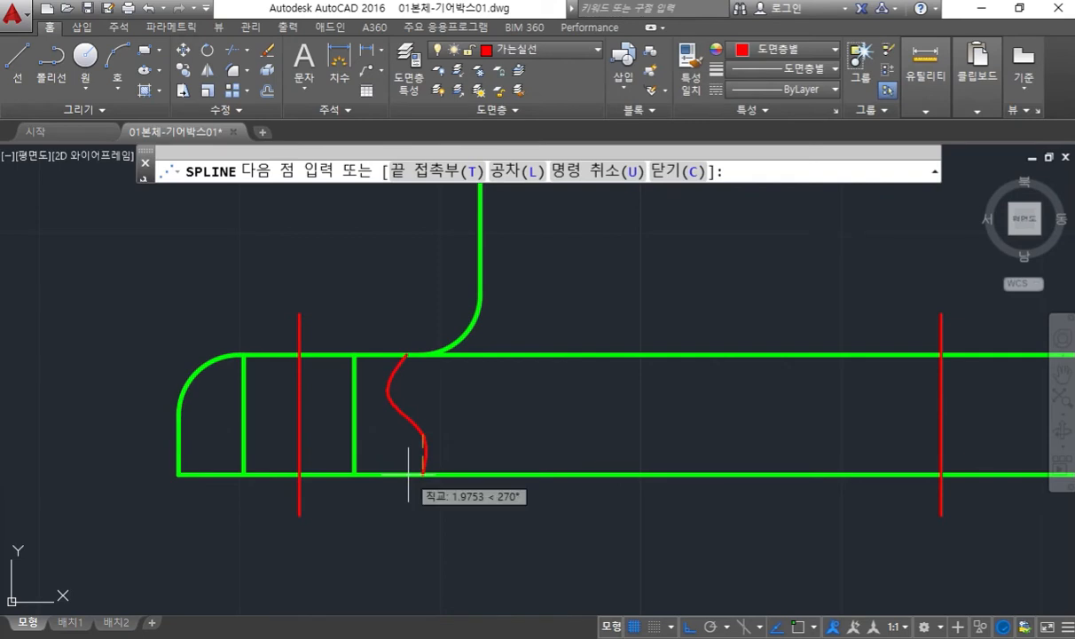
pyautogui.write('nea')
pyautogui.press('Return')
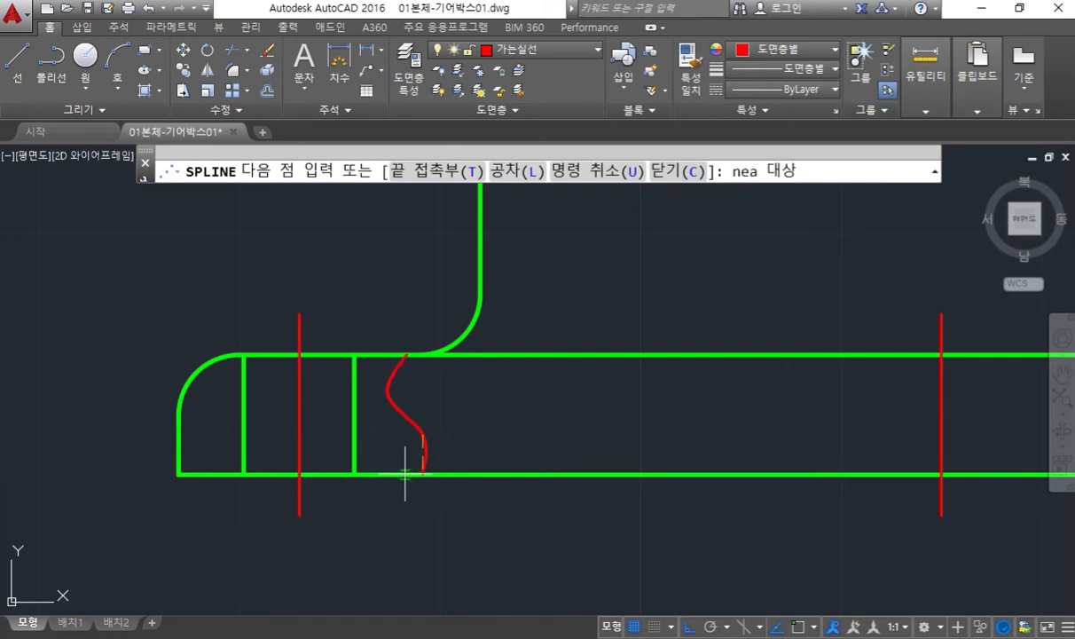
pyautogui.click(408, 474)
pyautogui.press('Return')
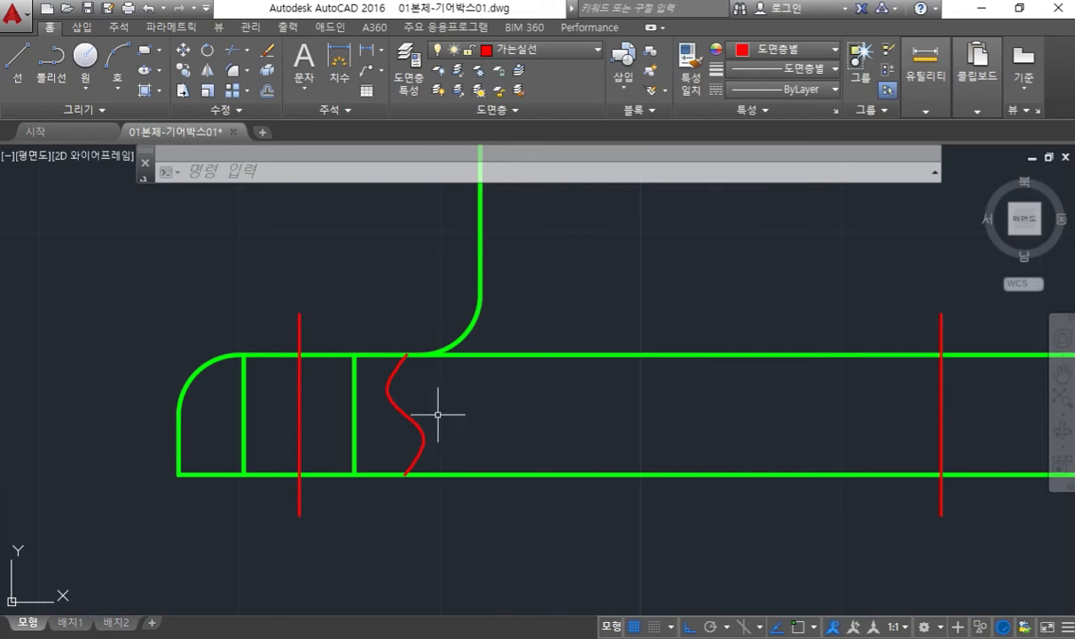
pyautogui.moveTo(439, 420); pyautogui.dragTo(459, 422, button='middle')
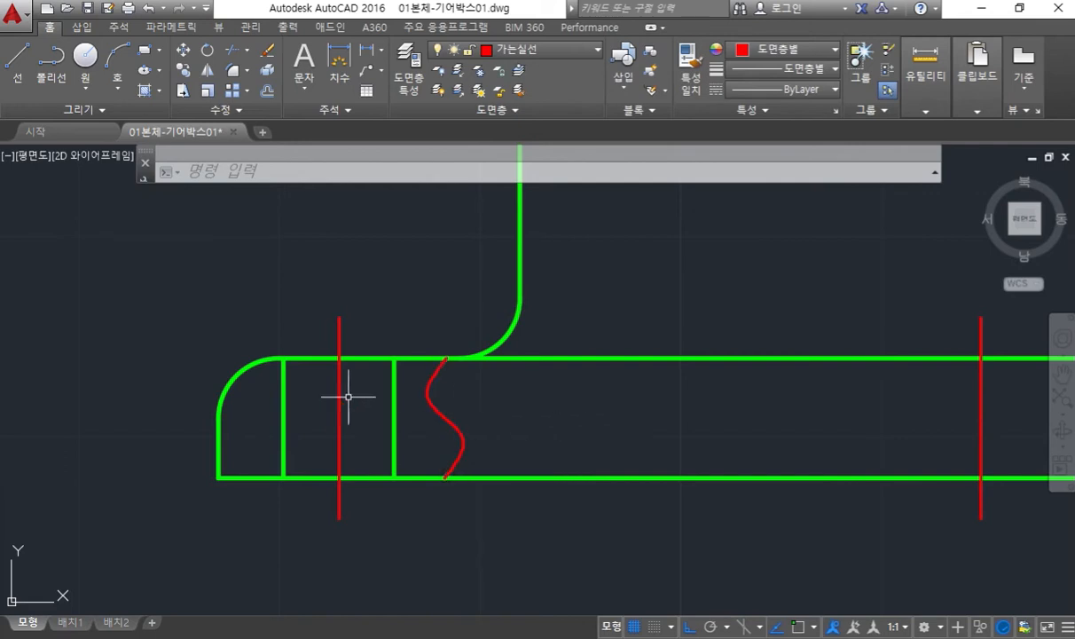
pyautogui.press('F12')
pyautogui.moveTo(283, 364)
pyautogui.mouseDown()
pyautogui.moveTo(234, 427)
pyautogui.moveTo(246, 462)
pyautogui.mouseUp()
pyautogui.moveTo(434, 360)
pyautogui.mouseDown()
pyautogui.moveTo(403, 409)
pyautogui.moveTo(413, 451)
pyautogui.moveTo(435, 451)
pyautogui.moveTo(441, 437)
pyautogui.mouseUp()
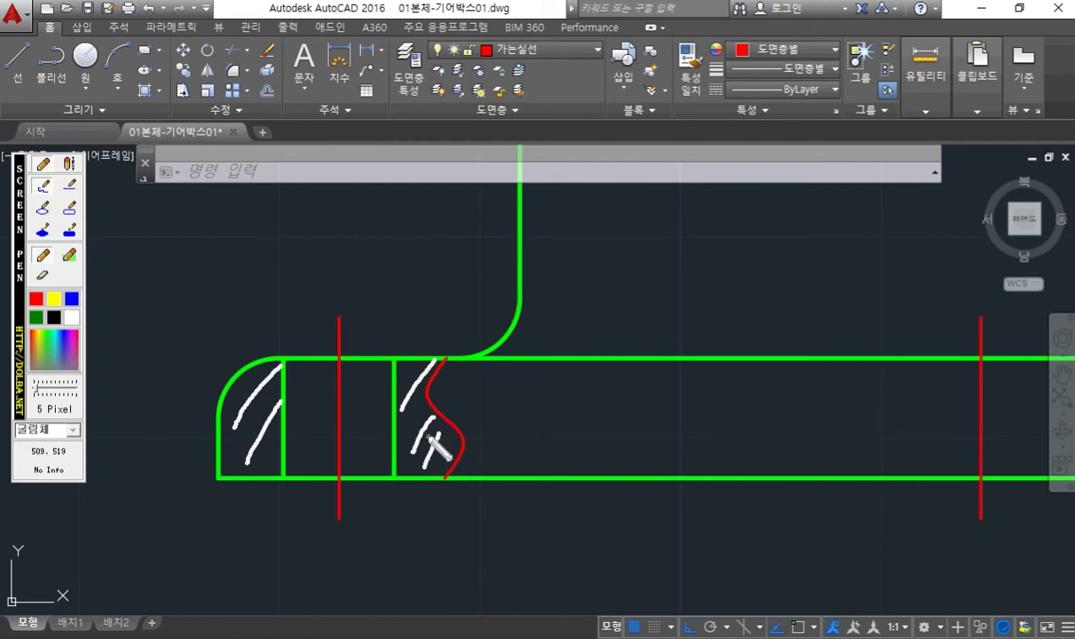
pyautogui.press('Escape')
# - Hatch the flange areas left of the hole and between the hole and break line with ANSI31, using island style 일반
pyautogui.write('h')
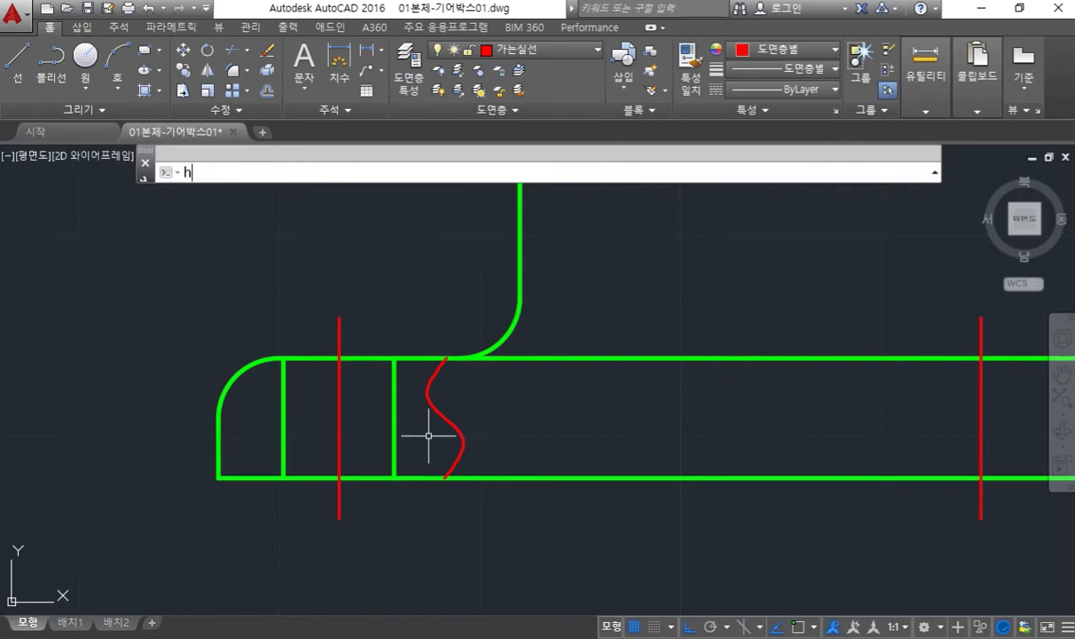
pyautogui.press('Return')
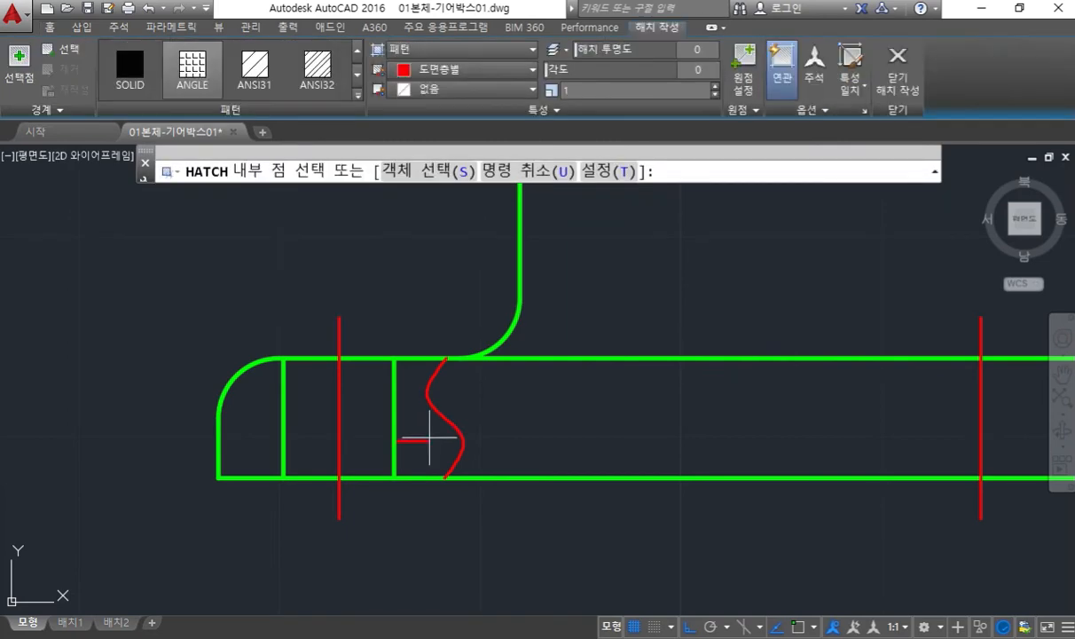
pyautogui.write('t')
pyautogui.press('Return')
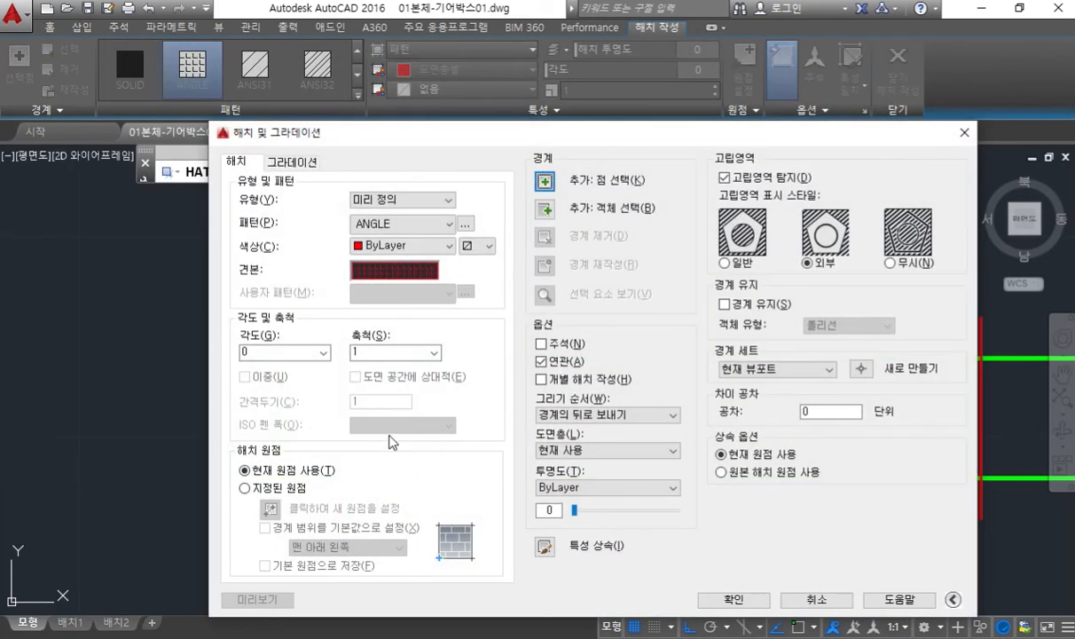
pyautogui.click(723, 263)
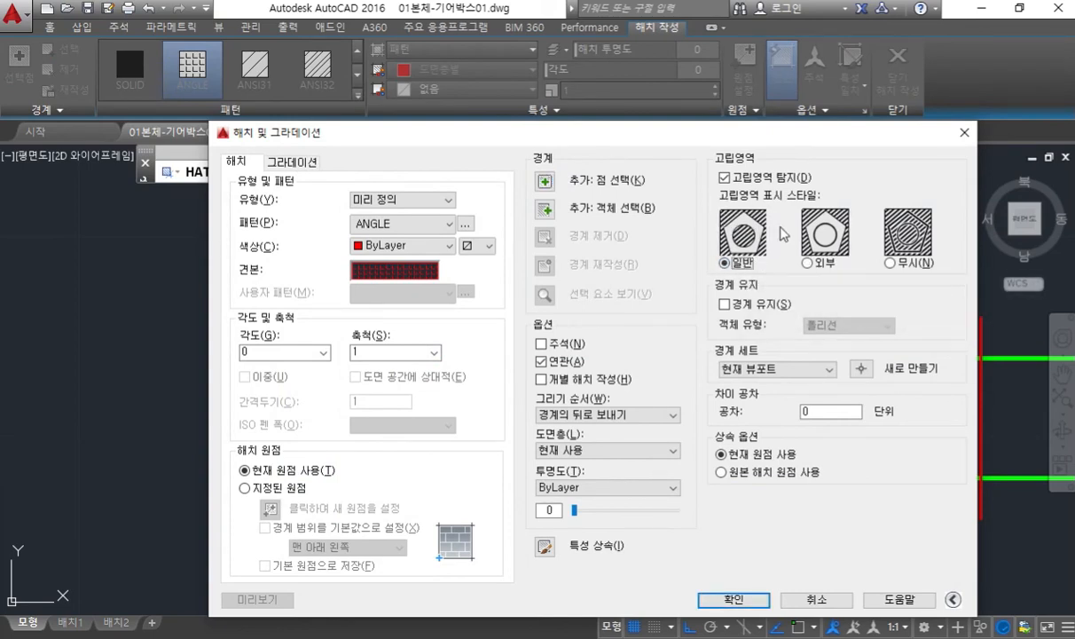
pyautogui.click(425, 223)
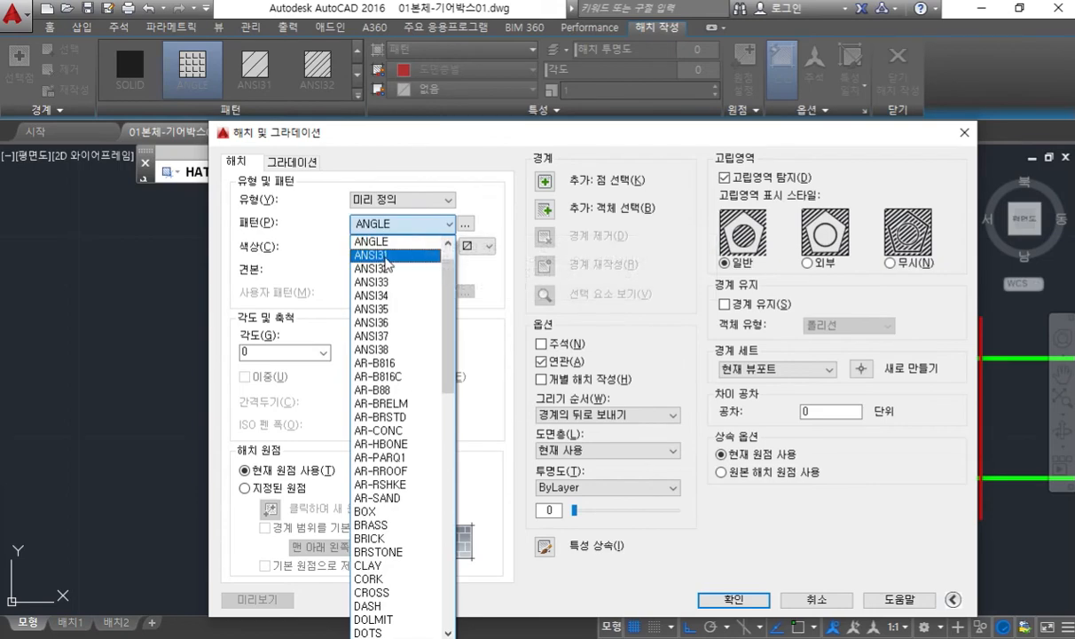
pyautogui.click(385, 256)
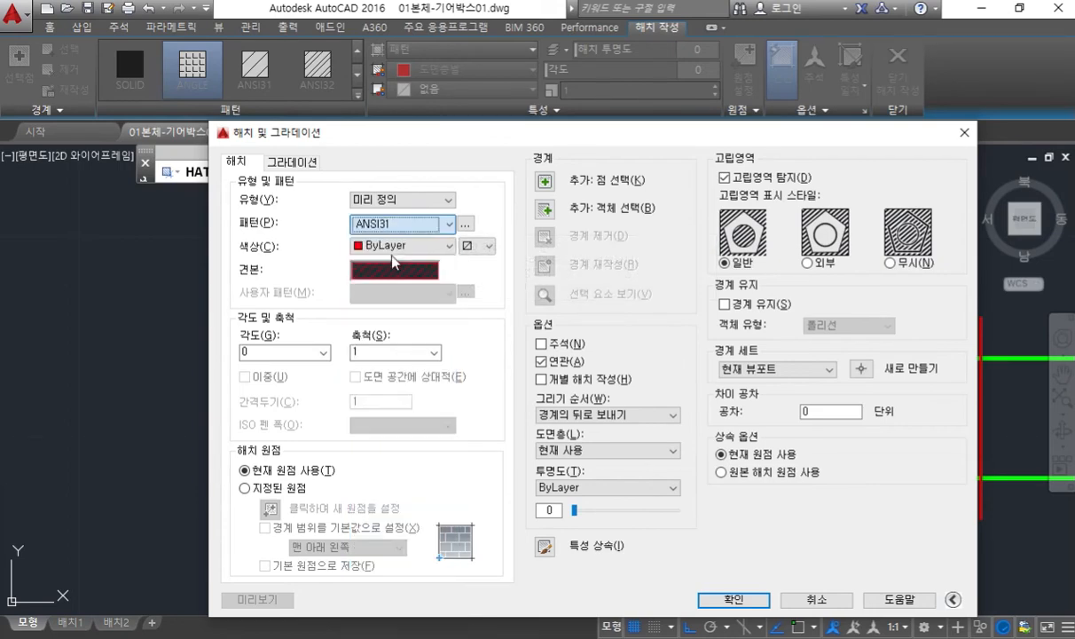
pyautogui.click(545, 183)
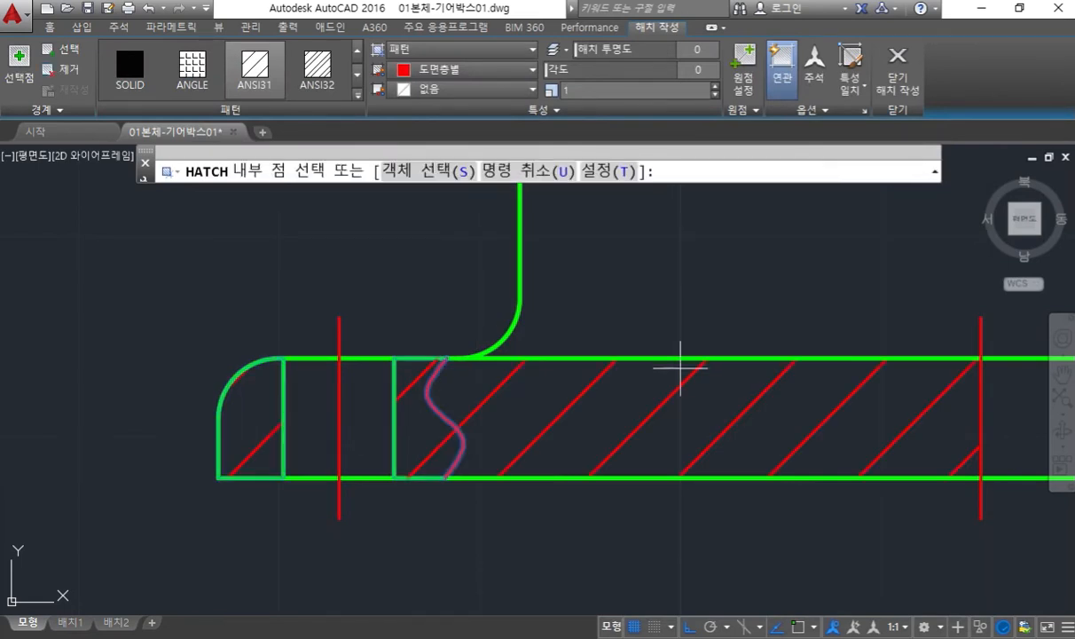
pyautogui.press('Return')
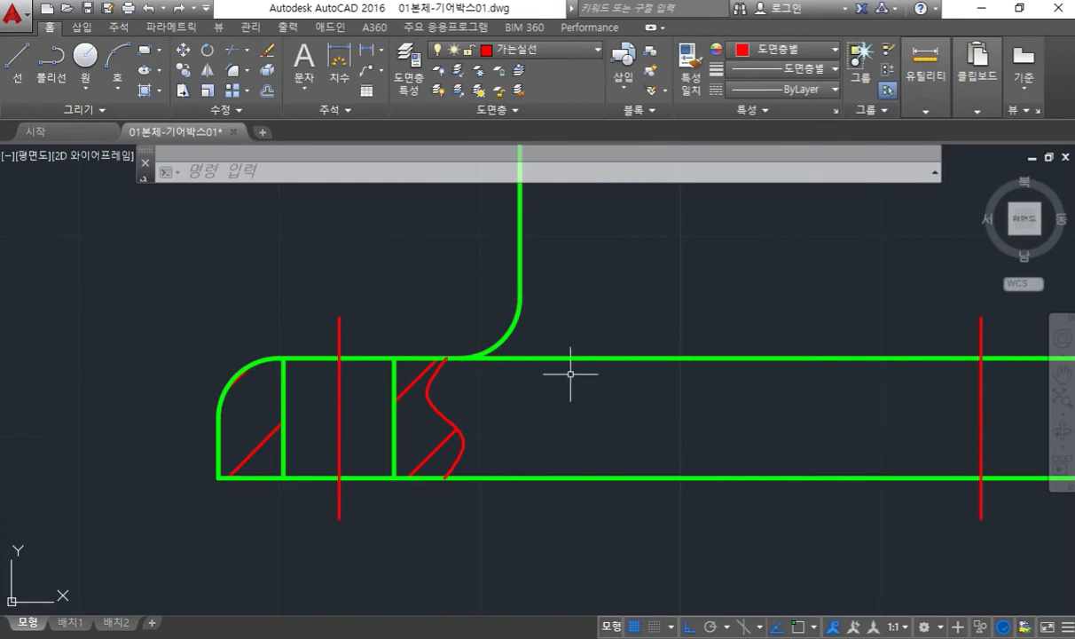
pyautogui.scroll(-2, 571, 375)
pyautogui.moveTo(583, 483)
pyautogui.mouseDown(button='middle')
pyautogui.moveTo(450, 388)
pyautogui.moveTo(445, 398)
pyautogui.mouseUp(button='middle')
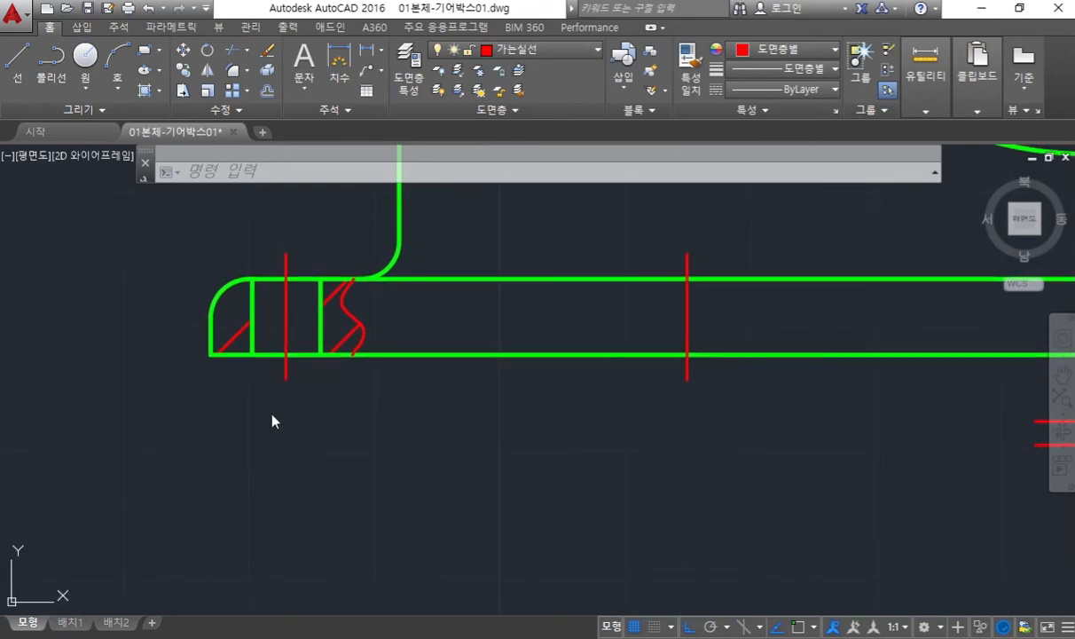
pyautogui.moveTo(253, 362); pyautogui.dragTo(254, 458)
pyautogui.moveTo(255, 359)
pyautogui.mouseDown()
pyautogui.moveTo(241, 348)
pyautogui.moveTo(238, 368)
pyautogui.mouseUp()
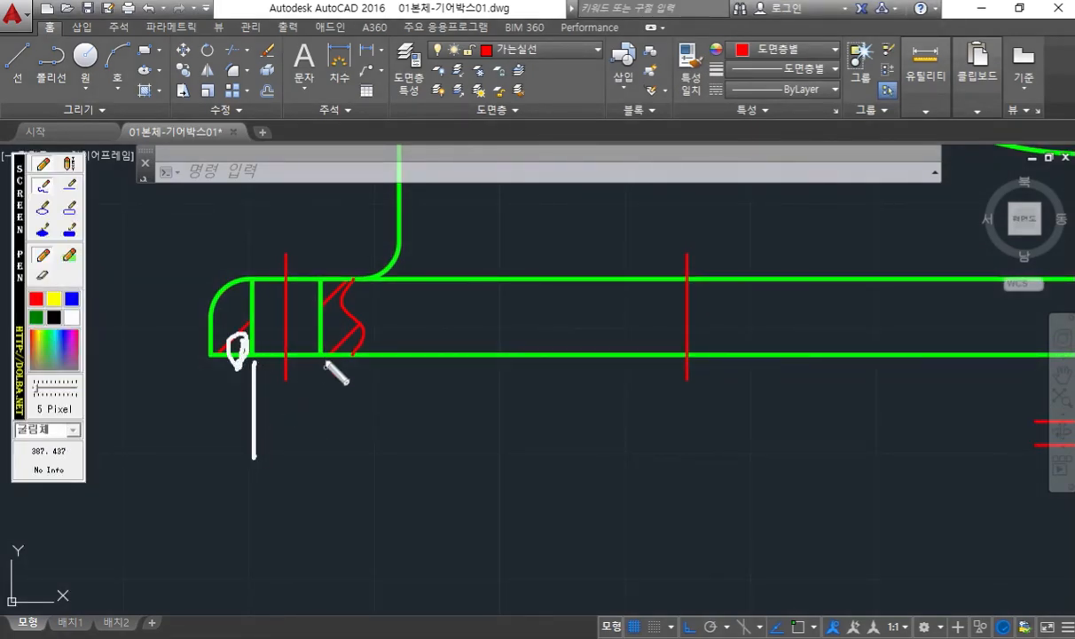
pyautogui.moveTo(324, 366); pyautogui.dragTo(325, 448)
pyautogui.moveTo(257, 434); pyautogui.dragTo(451, 427)
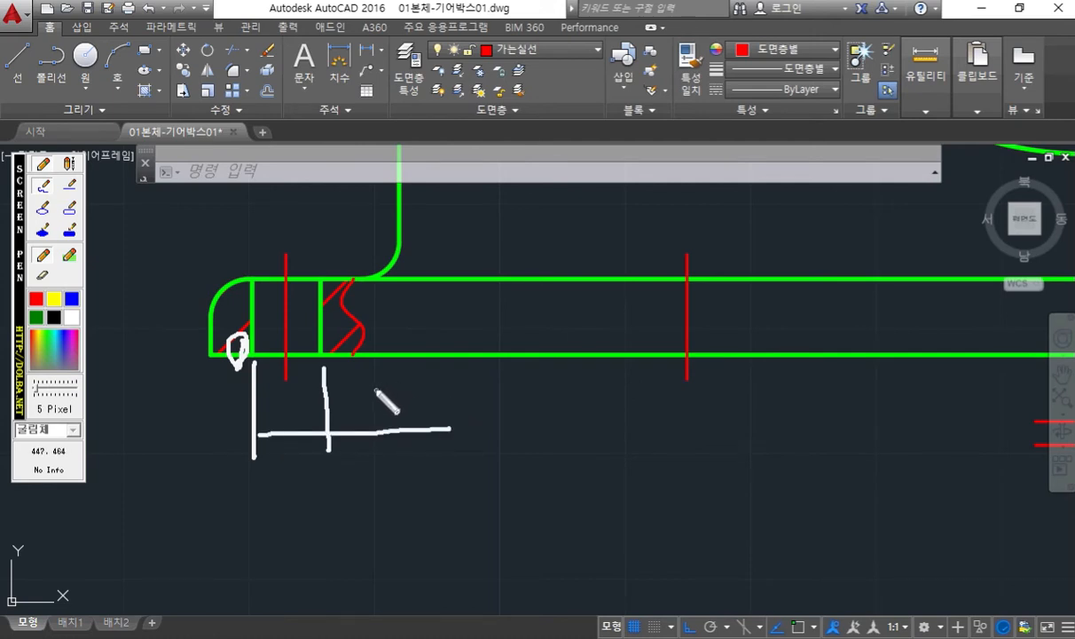
pyautogui.moveTo(378, 389)
pyautogui.mouseDown()
pyautogui.moveTo(372, 419)
pyautogui.moveTo(522, 394)
pyautogui.moveTo(518, 431)
pyautogui.mouseUp()
pyautogui.moveTo(557, 388)
pyautogui.mouseDown()
pyautogui.moveTo(569, 423)
pyautogui.moveTo(549, 427)
pyautogui.mouseUp()
pyautogui.moveTo(554, 387)
pyautogui.mouseDown()
pyautogui.moveTo(574, 387)
pyautogui.moveTo(601, 431)
pyautogui.moveTo(630, 393)
pyautogui.mouseUp()
pyautogui.click(588, 426)
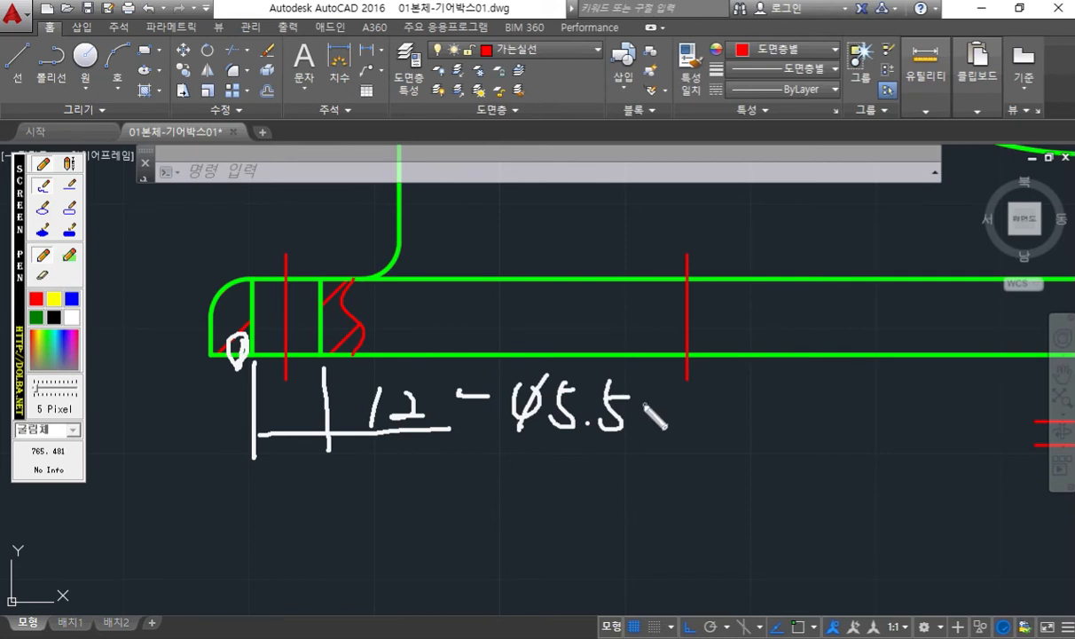
pyautogui.press('Escape')
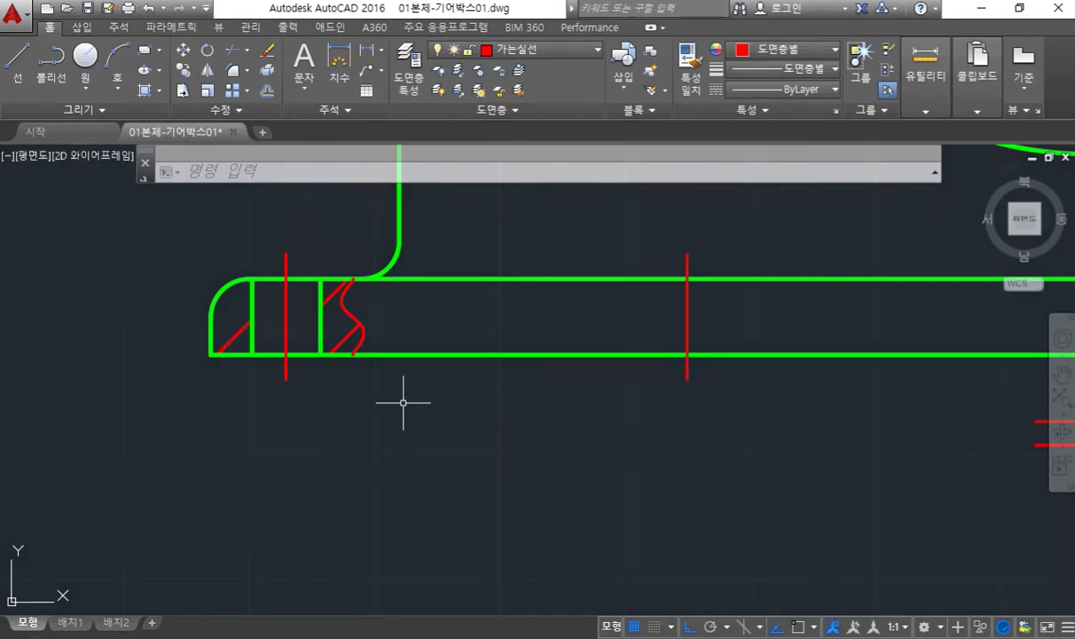
# - Add a linear dimension across the hole's lower corners with the text 12-Ø5.5 and place it below the flange
pyautogui.write('DIml')
pyautogui.press('Return')
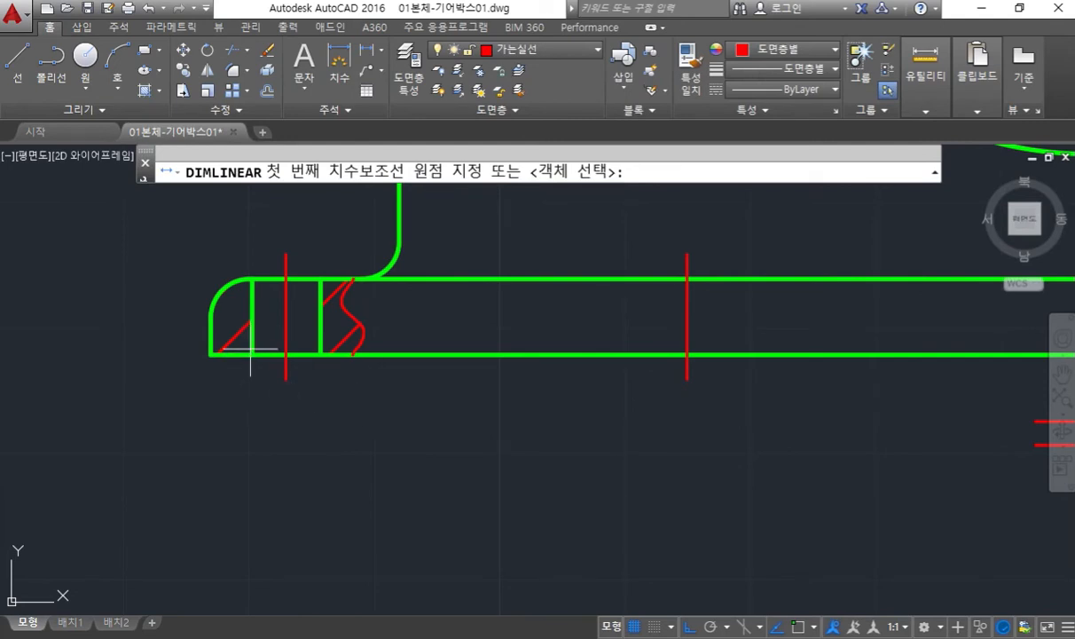
pyautogui.press('F3')
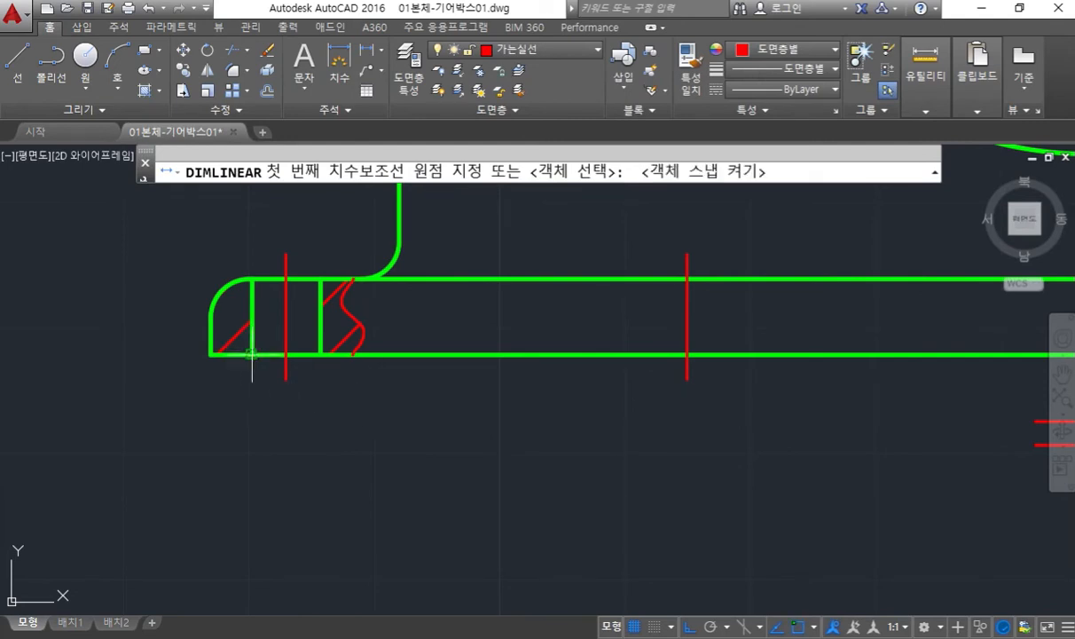
pyautogui.click(252, 353)
pyautogui.click(320, 353)
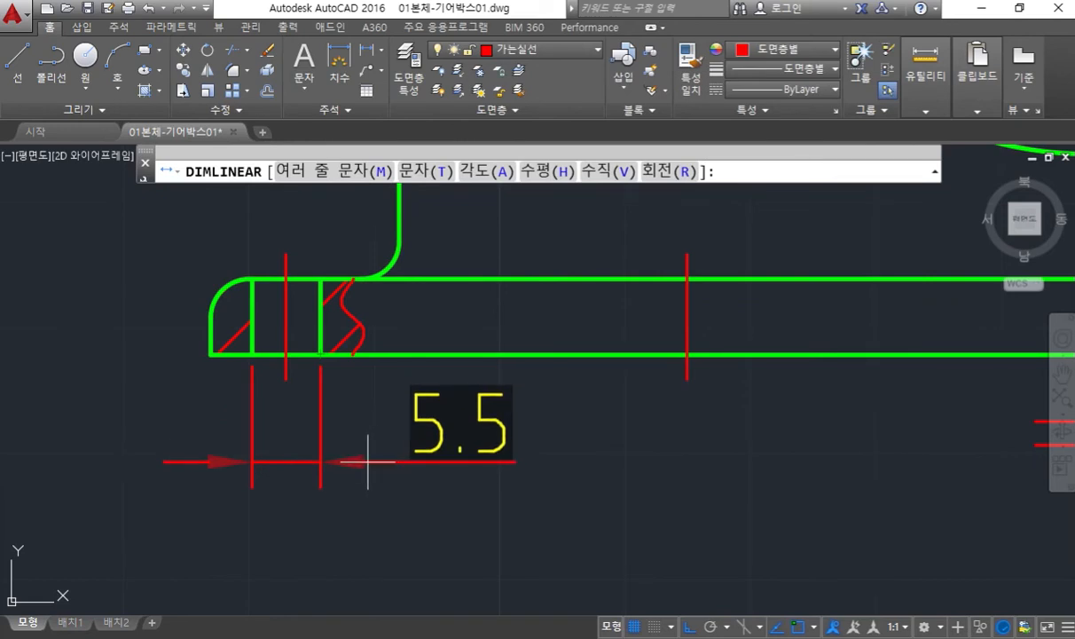
pyautogui.press('Return')
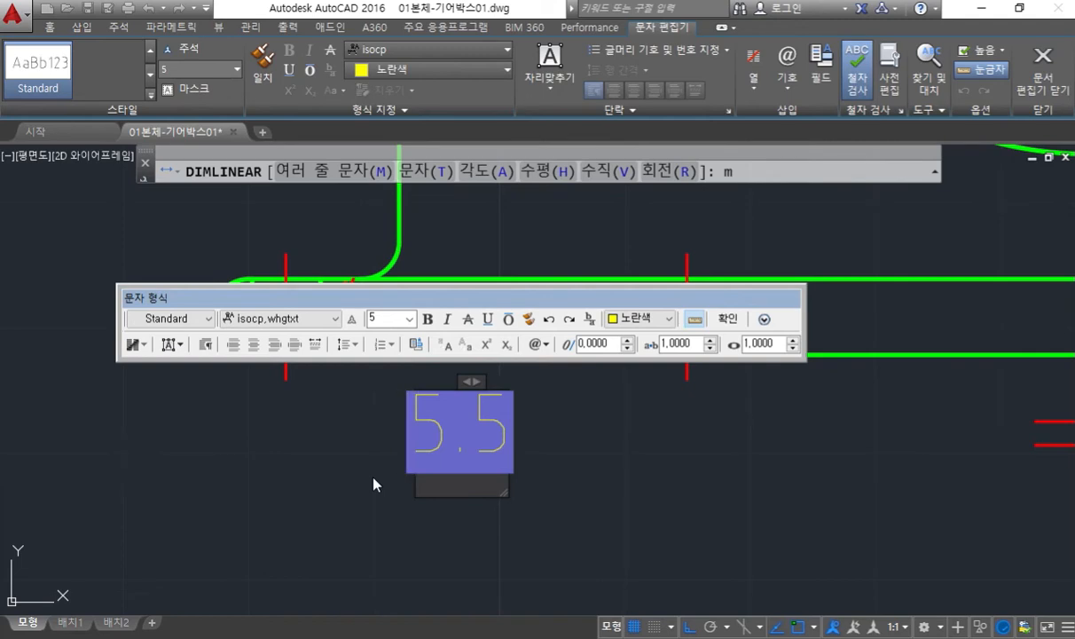
pyautogui.write('12-')
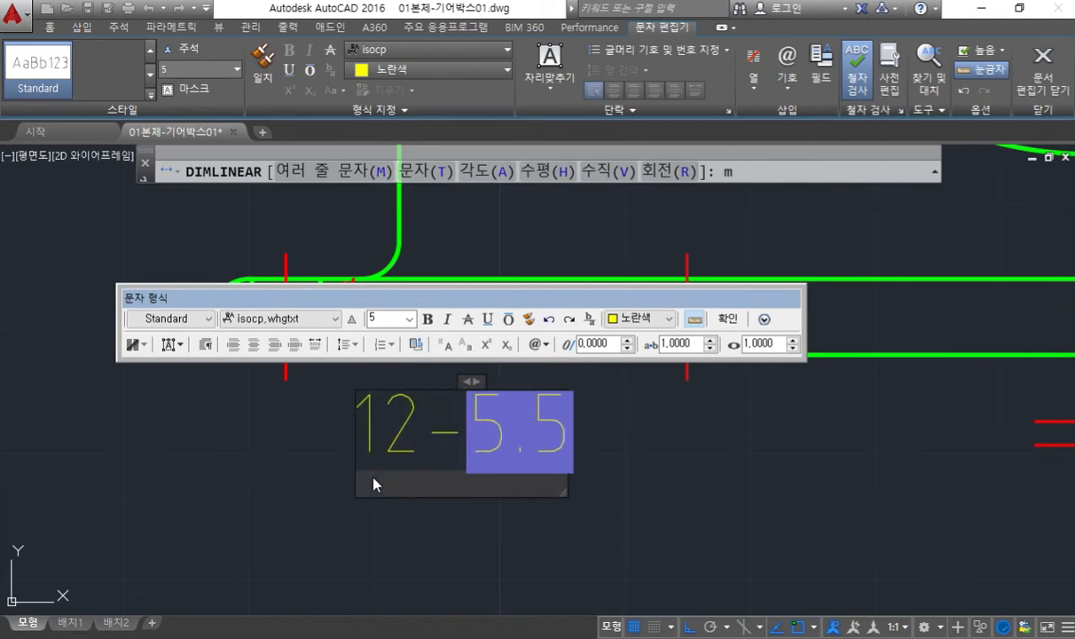
pyautogui.write('%%c')
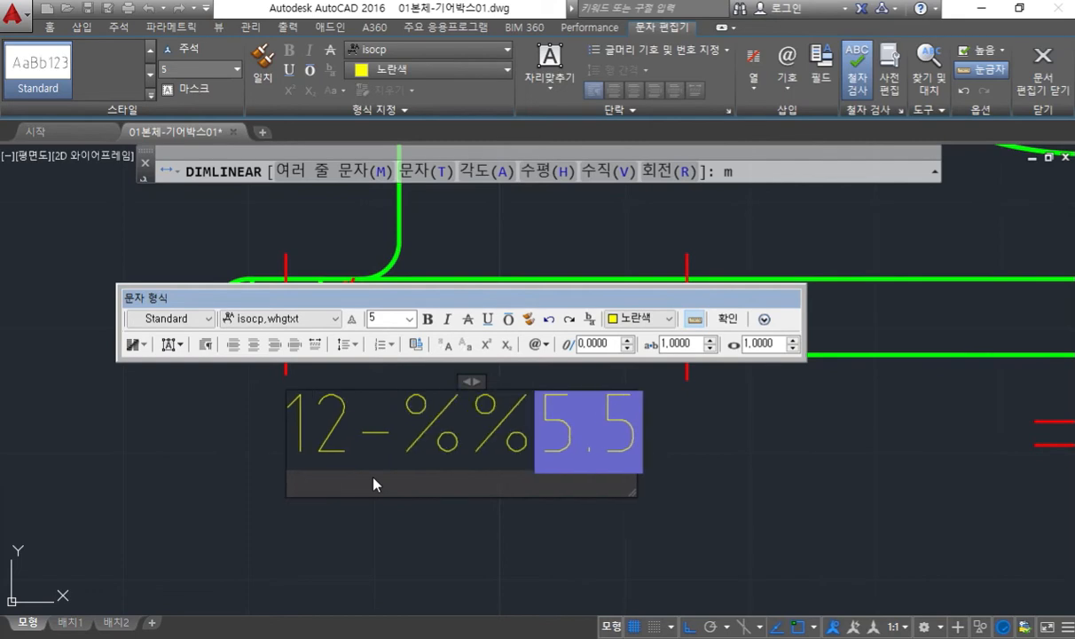
pyautogui.click(728, 318)
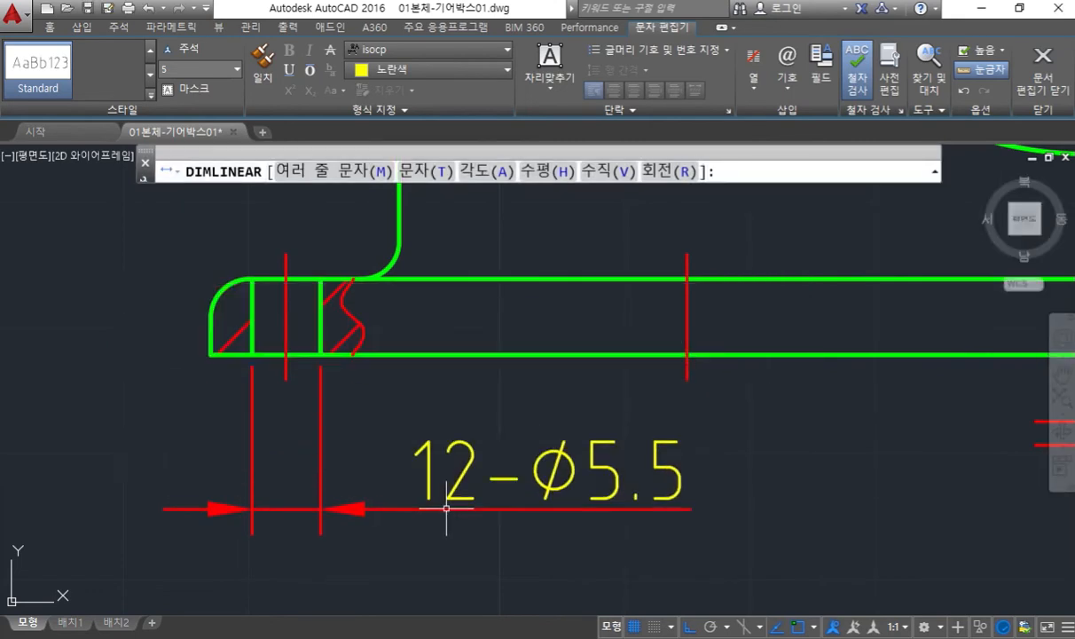
pyautogui.click(443, 508)
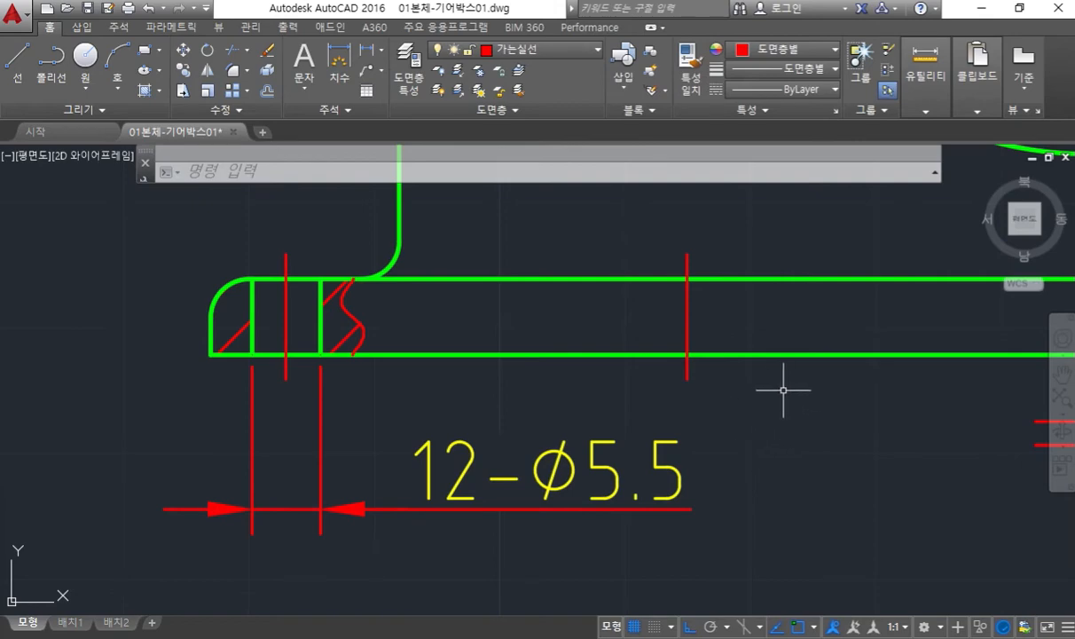
# - Examine the front and top views to plan where the spacing dimensions between the flange hole centre lines belong
pyautogui.moveTo(782, 401); pyautogui.dragTo(662, 411, button='middle')
pyautogui.scroll(-3, 663, 411)
pyautogui.moveTo(785, 408)
pyautogui.mouseDown(button='middle')
pyautogui.moveTo(523, 439)
pyautogui.moveTo(583, 456)
pyautogui.moveTo(624, 450)
pyautogui.mouseUp(button='middle')
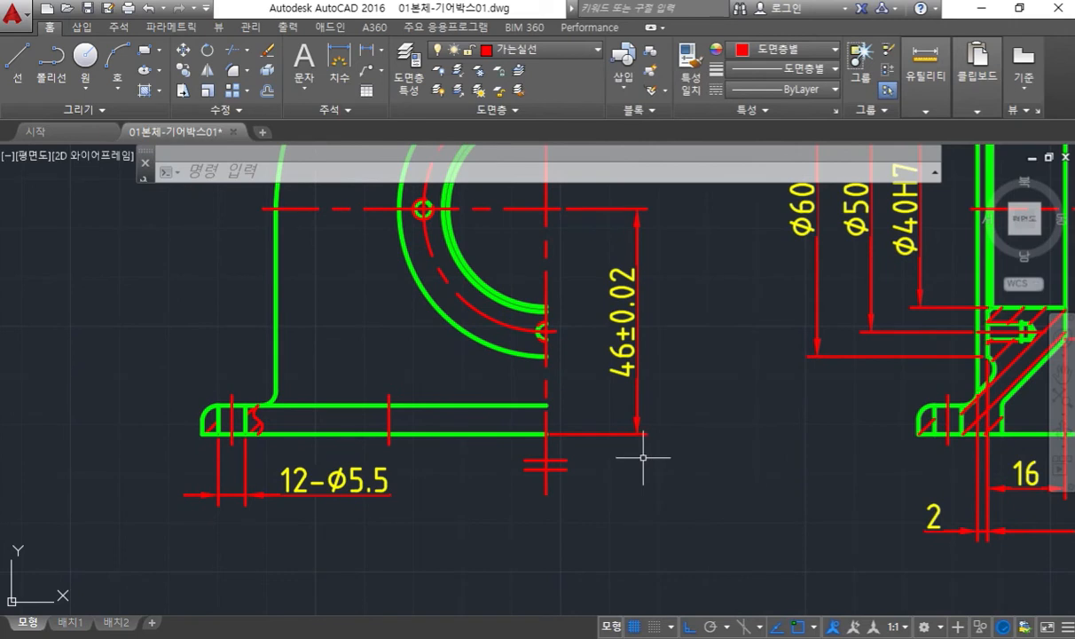
pyautogui.press('F12')
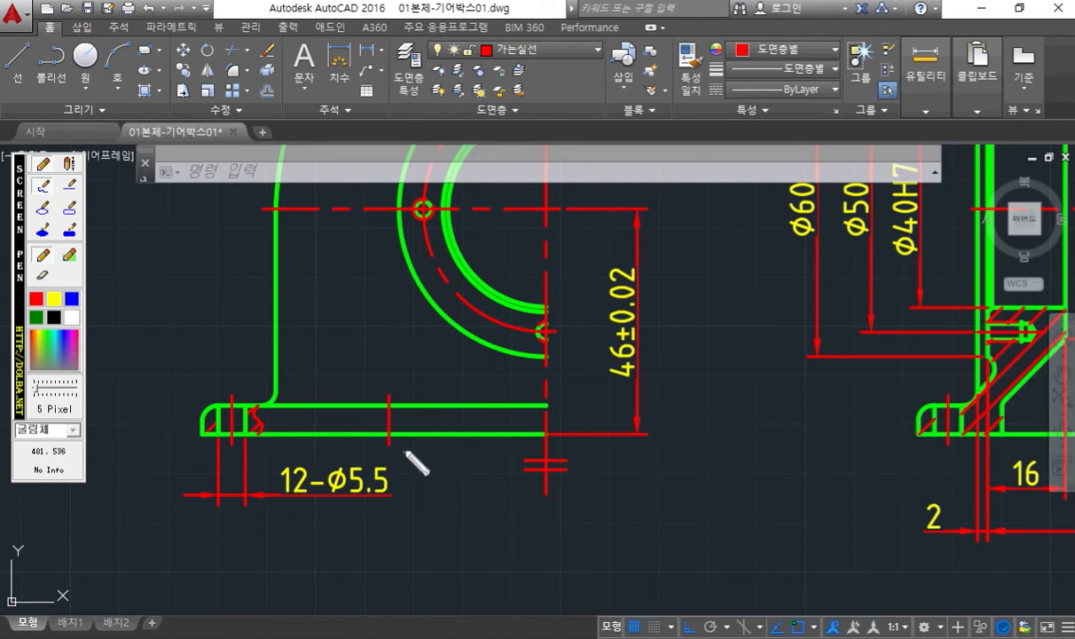
pyautogui.moveTo(393, 345)
pyautogui.mouseDown()
pyautogui.moveTo(393, 390)
pyautogui.moveTo(534, 379)
pyautogui.mouseUp()
pyautogui.moveTo(404, 451)
pyautogui.mouseDown()
pyautogui.moveTo(404, 505)
pyautogui.moveTo(504, 481)
pyautogui.moveTo(523, 488)
pyautogui.mouseUp()
pyautogui.moveTo(433, 461); pyautogui.dragTo(438, 493)
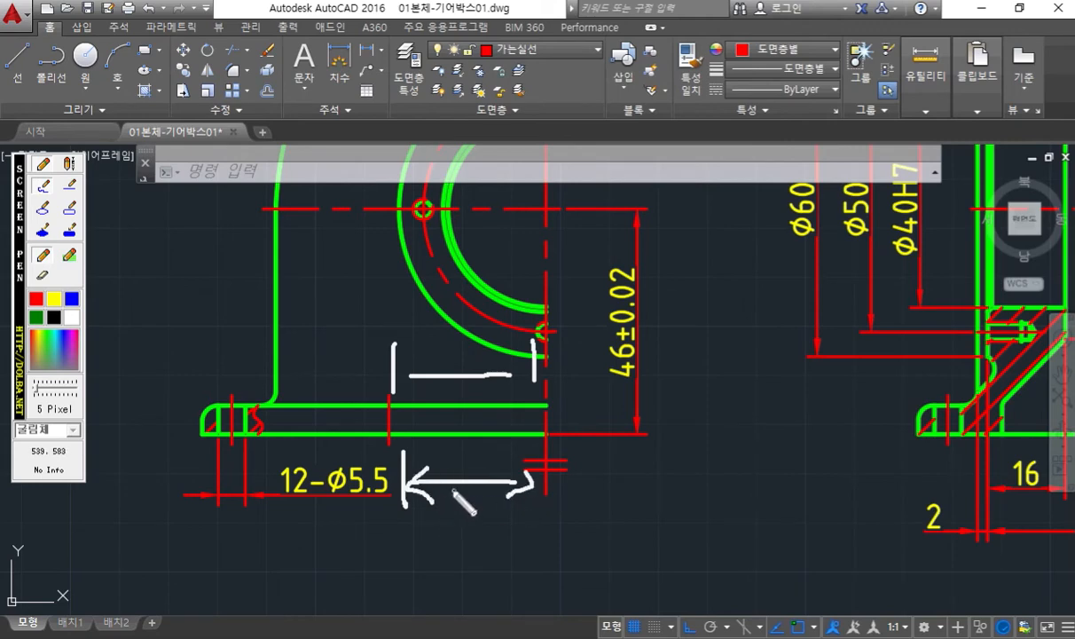
pyautogui.press('Escape')
pyautogui.scroll(-6, 447, 482)
pyautogui.moveTo(621, 274)
pyautogui.mouseDown(button='middle')
pyautogui.moveTo(563, 357)
pyautogui.moveTo(556, 336)
pyautogui.mouseUp(button='middle')
pyautogui.press('F12')
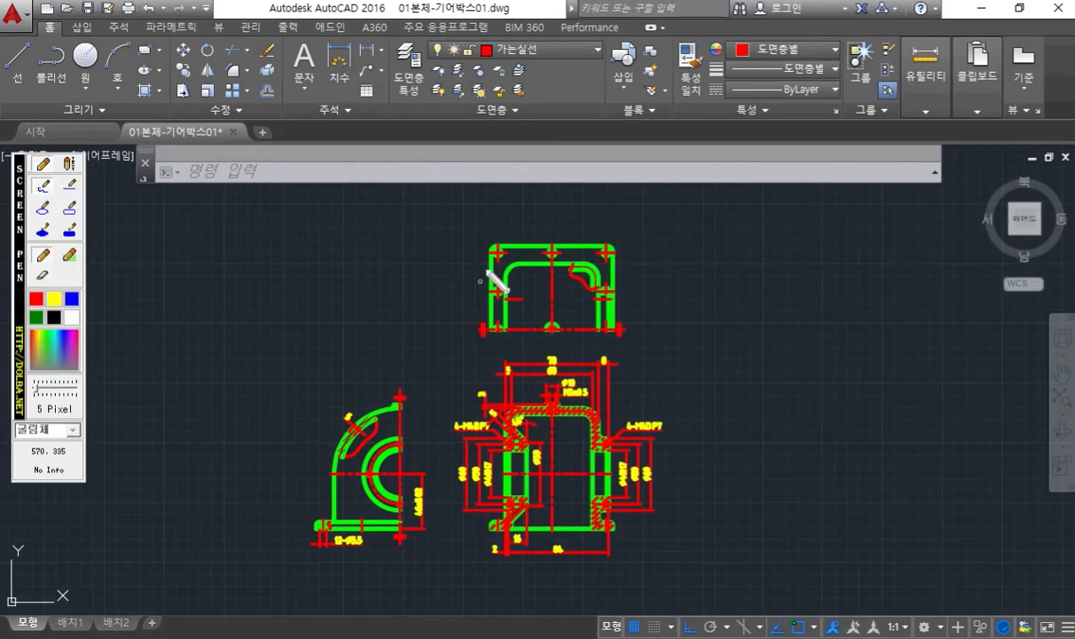
pyautogui.moveTo(450, 254)
pyautogui.mouseDown()
pyautogui.moveTo(483, 255)
pyautogui.moveTo(488, 287)
pyautogui.moveTo(468, 288)
pyautogui.moveTo(467, 335)
pyautogui.moveTo(479, 327)
pyautogui.mouseUp()
pyautogui.moveTo(496, 222)
pyautogui.mouseDown()
pyautogui.moveTo(497, 236)
pyautogui.moveTo(550, 224)
pyautogui.moveTo(542, 236)
pyautogui.moveTo(512, 213)
pyautogui.mouseUp()
pyautogui.moveTo(497, 225)
pyautogui.mouseDown()
pyautogui.moveTo(510, 236)
pyautogui.moveTo(607, 220)
pyautogui.moveTo(598, 231)
pyautogui.moveTo(553, 222)
pyautogui.moveTo(608, 238)
pyautogui.mouseUp()
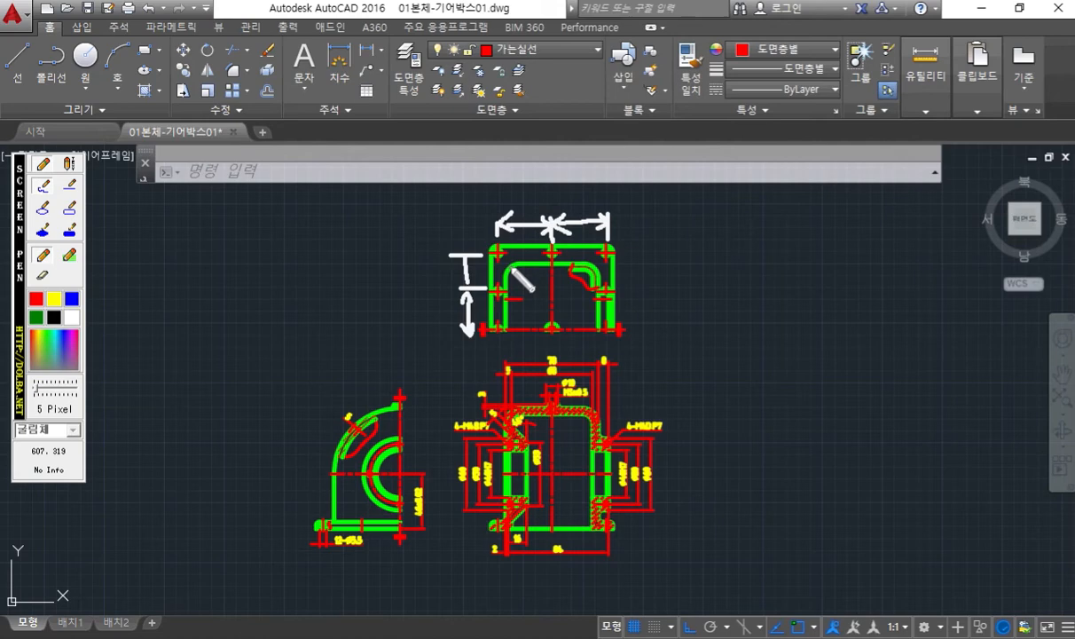
# - Add a vertical linear dimension in the top view from the horizontal symmetry line to the left middle flange hole's centre line, placed outside the flange
pyautogui.press('Escape')
pyautogui.moveTo(527, 279)
pyautogui.mouseDown(button='middle')
pyautogui.moveTo(498, 299)
pyautogui.moveTo(510, 307)
pyautogui.mouseUp(button='middle')
pyautogui.scroll(6, 477, 284)
pyautogui.click(360, 59)
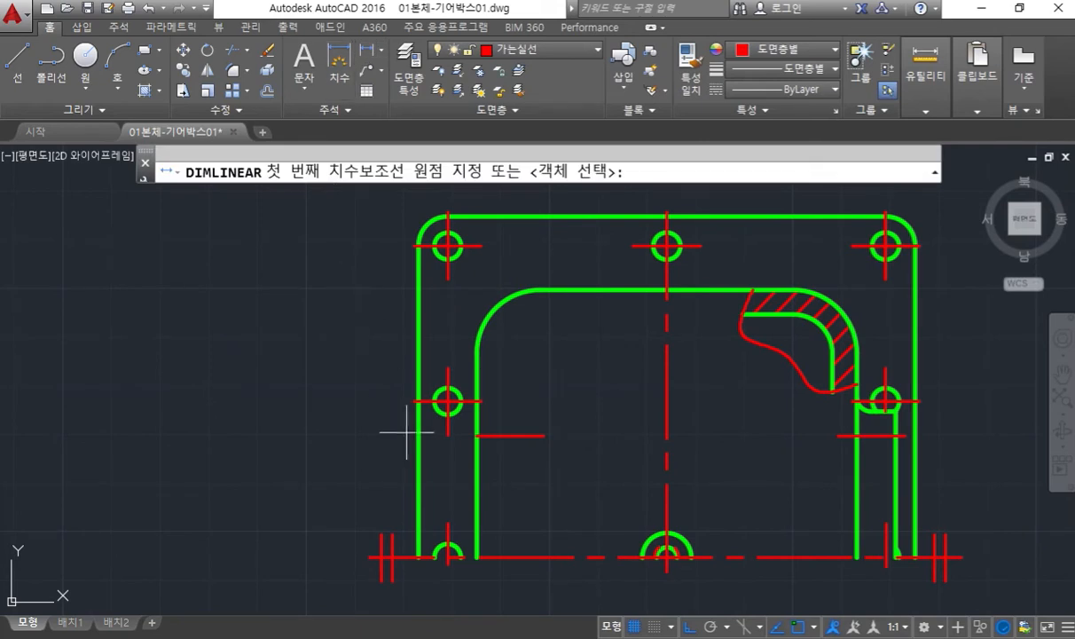
pyautogui.click(369, 557)
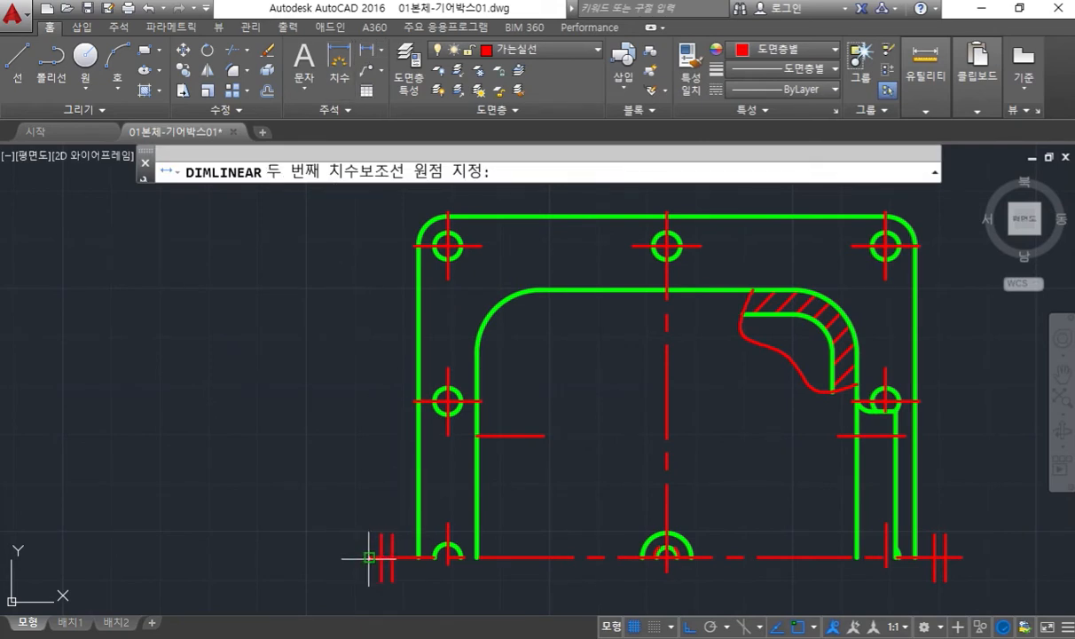
pyautogui.click(417, 401)
pyautogui.click(353, 467)
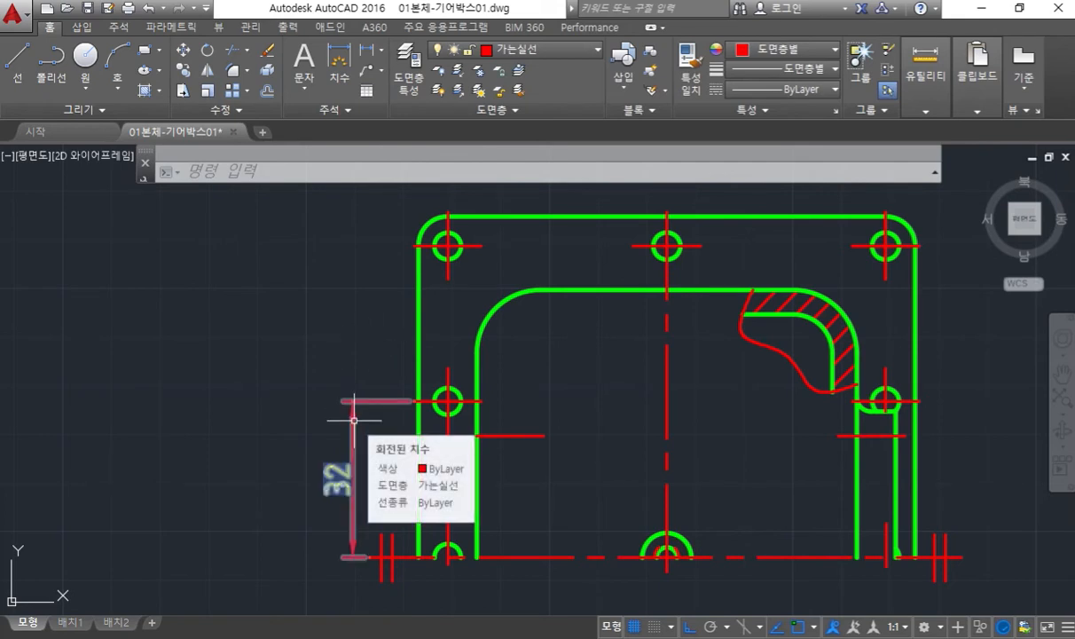
pyautogui.press('F12')
pyautogui.moveTo(408, 390)
pyautogui.mouseDown()
pyautogui.moveTo(409, 420)
pyautogui.moveTo(431, 417)
pyautogui.mouseUp()
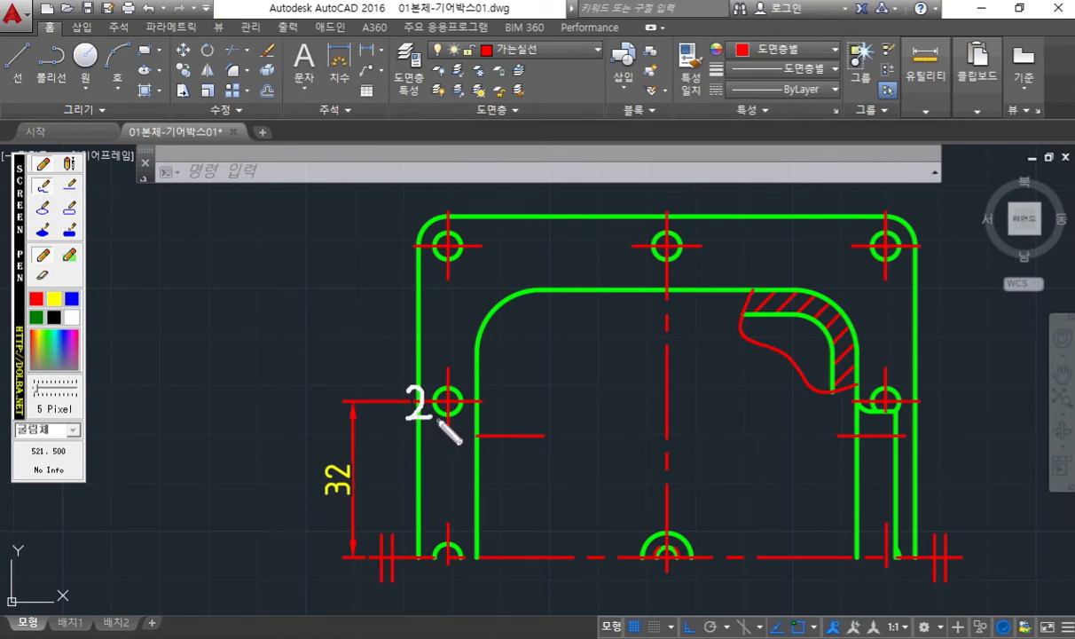
pyautogui.moveTo(202, 353)
pyautogui.mouseDown()
pyautogui.moveTo(210, 327)
pyautogui.moveTo(211, 372)
pyautogui.mouseUp()
pyautogui.moveTo(222, 318); pyautogui.dragTo(226, 333)
pyautogui.moveTo(225, 349)
pyautogui.mouseDown()
pyautogui.moveTo(225, 371)
pyautogui.moveTo(264, 370)
pyautogui.moveTo(253, 371)
pyautogui.moveTo(277, 348)
pyautogui.moveTo(328, 359)
pyautogui.moveTo(359, 404)
pyautogui.moveTo(360, 242)
pyautogui.moveTo(423, 246)
pyautogui.mouseUp()
pyautogui.moveTo(349, 265)
pyautogui.mouseDown()
pyautogui.moveTo(360, 244)
pyautogui.moveTo(369, 260)
pyautogui.mouseUp()
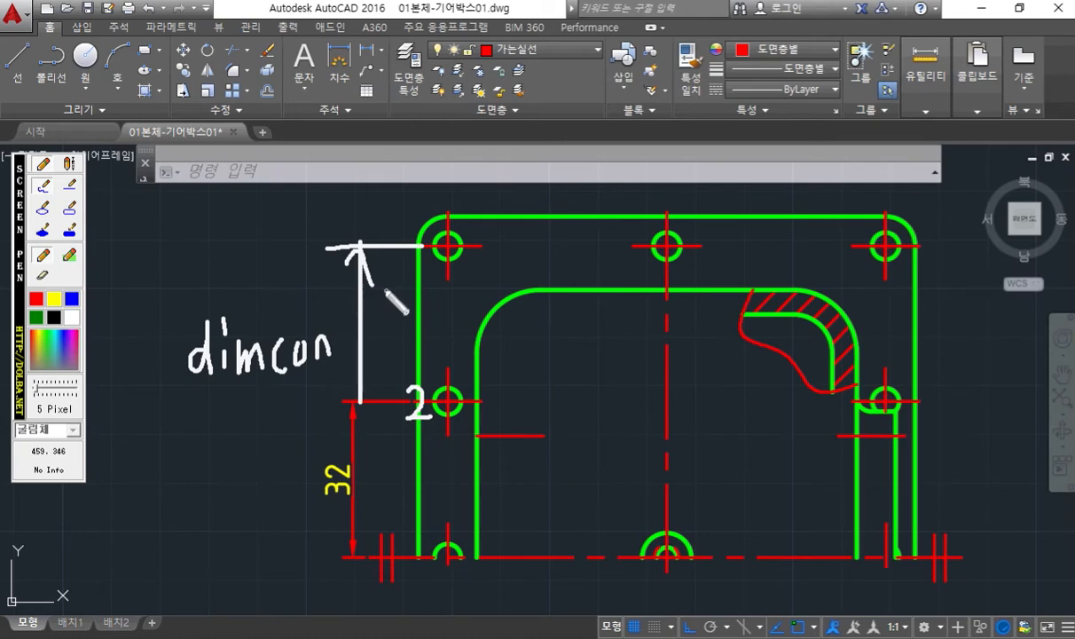
pyautogui.press('Escape')
# - Continue the vertical dimension chain up to the centre line of the upper-left flange hole
pyautogui.write('di')
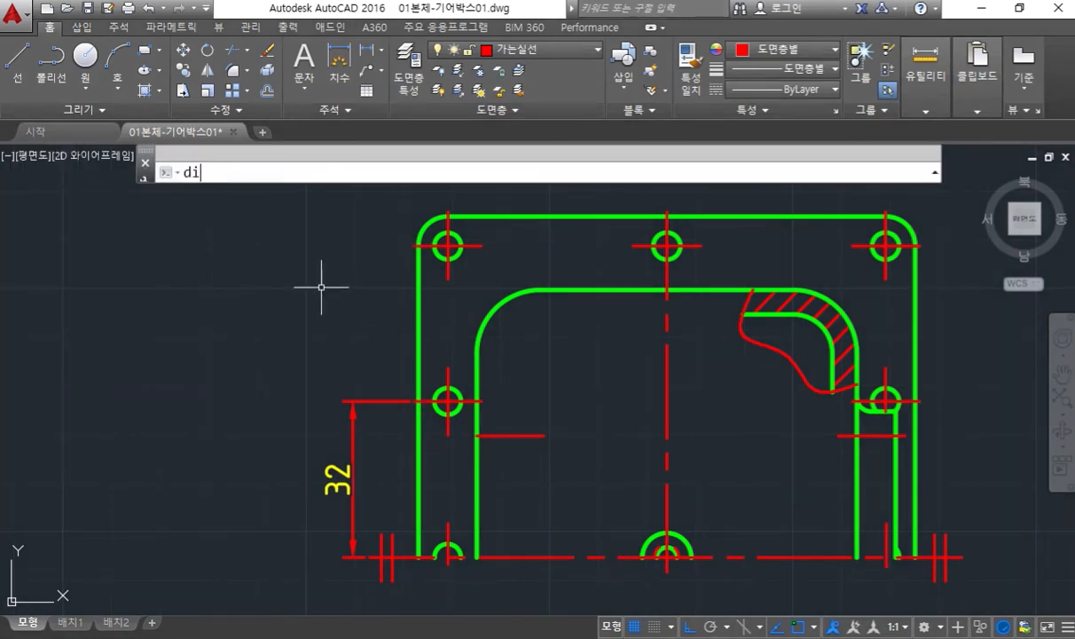
pyautogui.write('mcon')
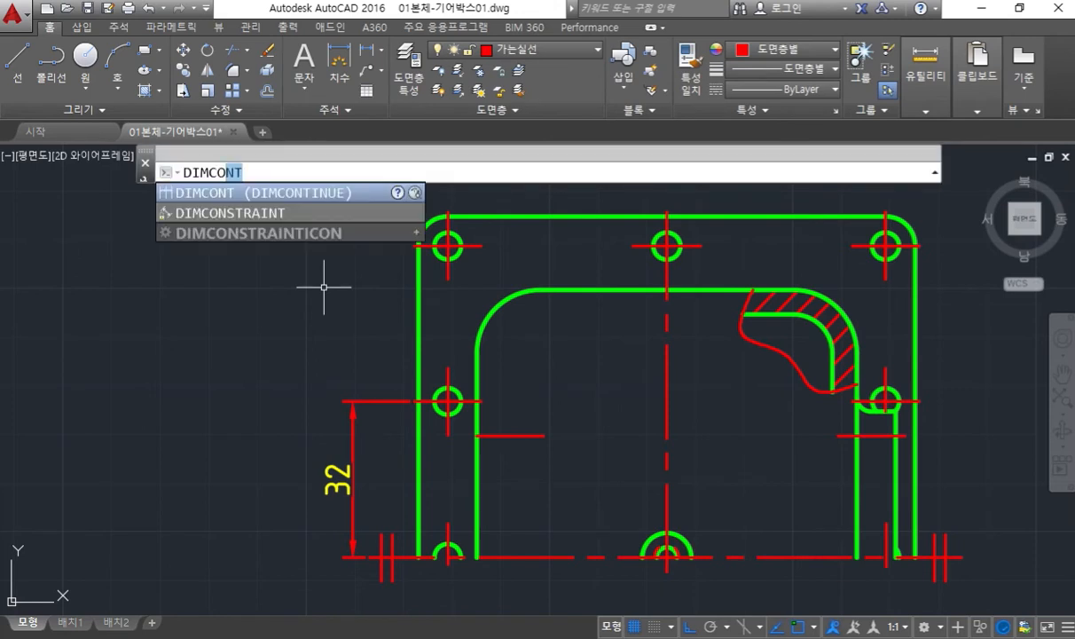
pyautogui.press('Return')
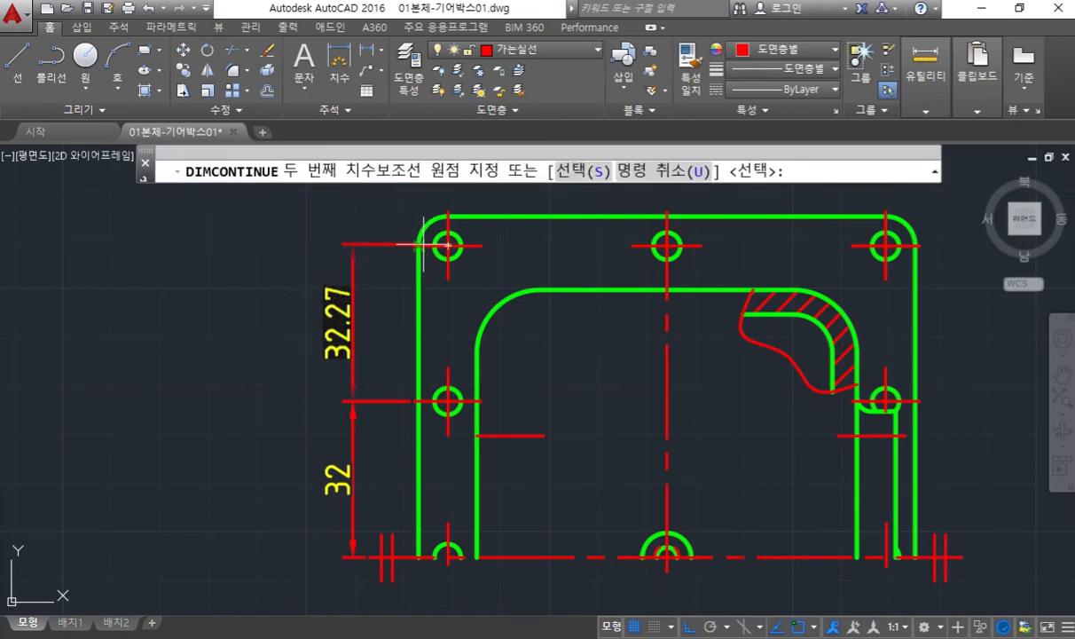
pyautogui.click(417, 245)
pyautogui.press('Return')
pyautogui.moveTo(562, 307); pyautogui.dragTo(477, 338, button='middle')
pyautogui.press('Return')
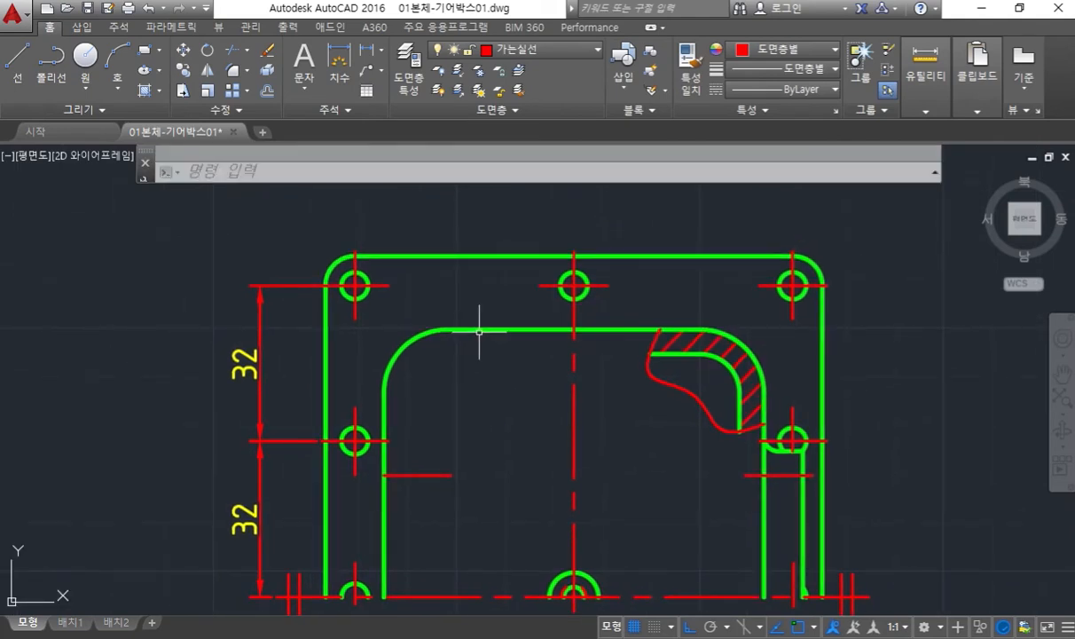
pyautogui.scroll(-2, 414, 319)
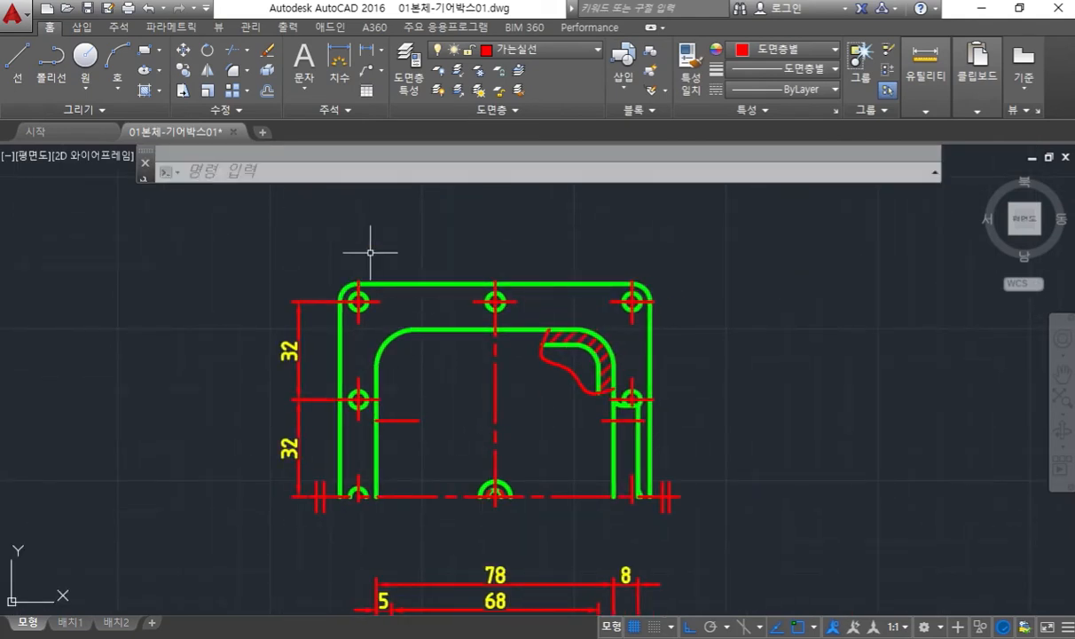
pyautogui.press('F12')
pyautogui.moveTo(359, 270); pyautogui.dragTo(358, 227)
pyautogui.moveTo(378, 268); pyautogui.dragTo(356, 284)
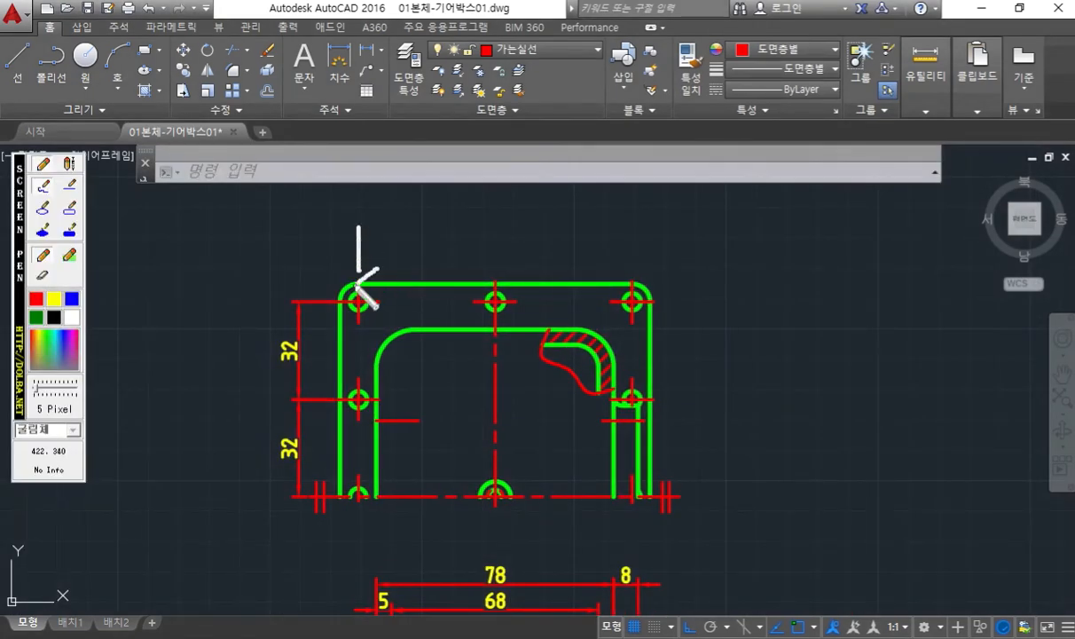
pyautogui.moveTo(479, 265); pyautogui.dragTo(498, 281)
pyautogui.click(365, 238)
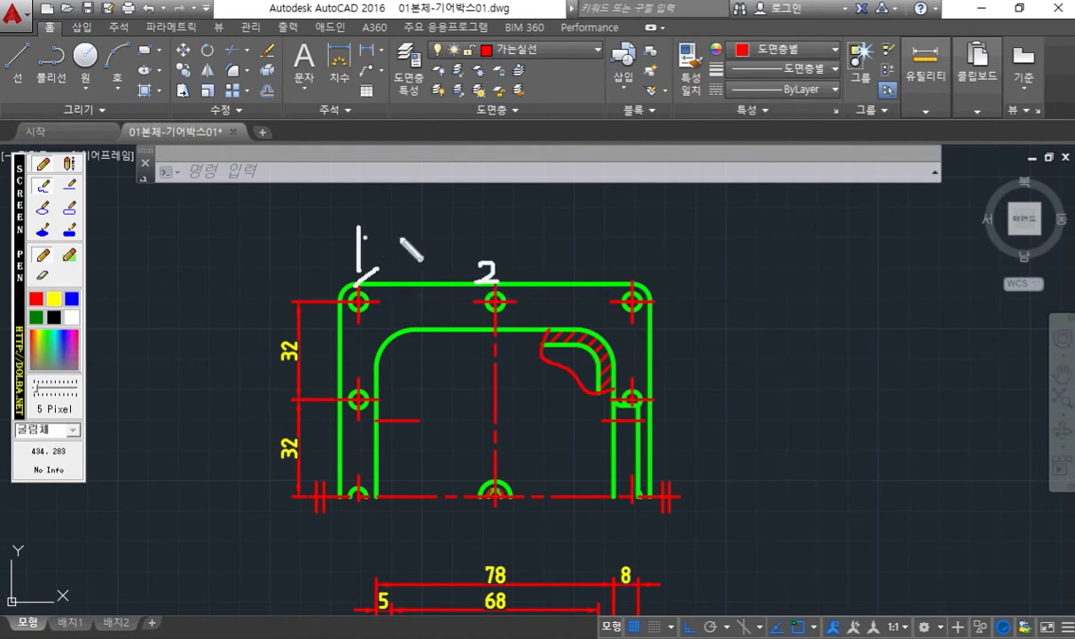
pyautogui.moveTo(362, 236)
pyautogui.mouseDown()
pyautogui.moveTo(490, 236)
pyautogui.moveTo(495, 259)
pyautogui.moveTo(577, 235)
pyautogui.moveTo(635, 235)
pyautogui.moveTo(635, 277)
pyautogui.mouseUp()
pyautogui.moveTo(618, 224); pyautogui.dragTo(619, 246)
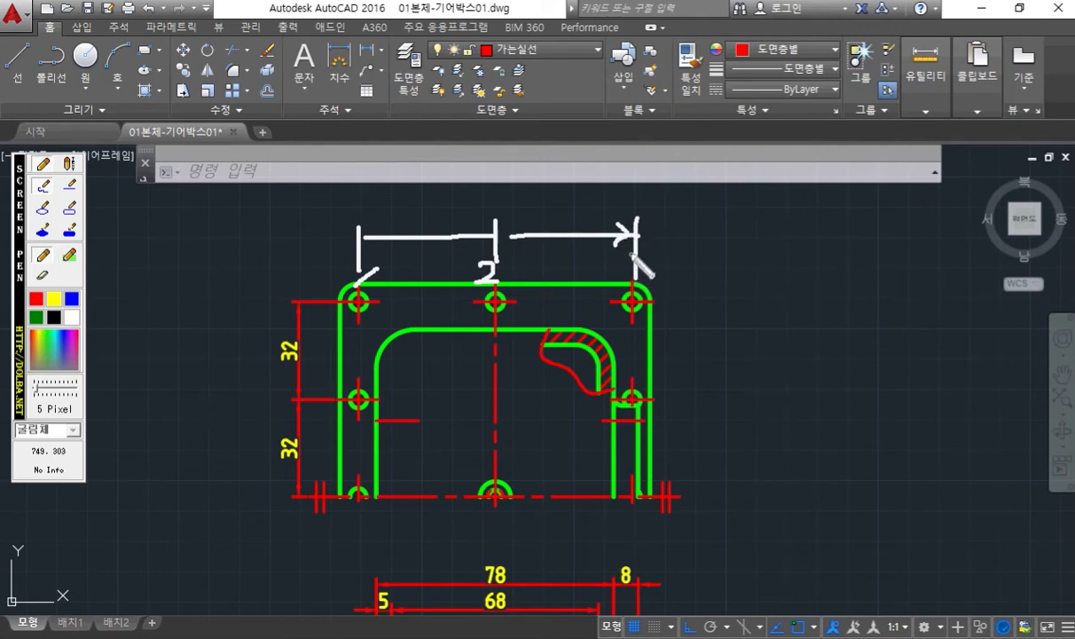
pyautogui.press('Escape')
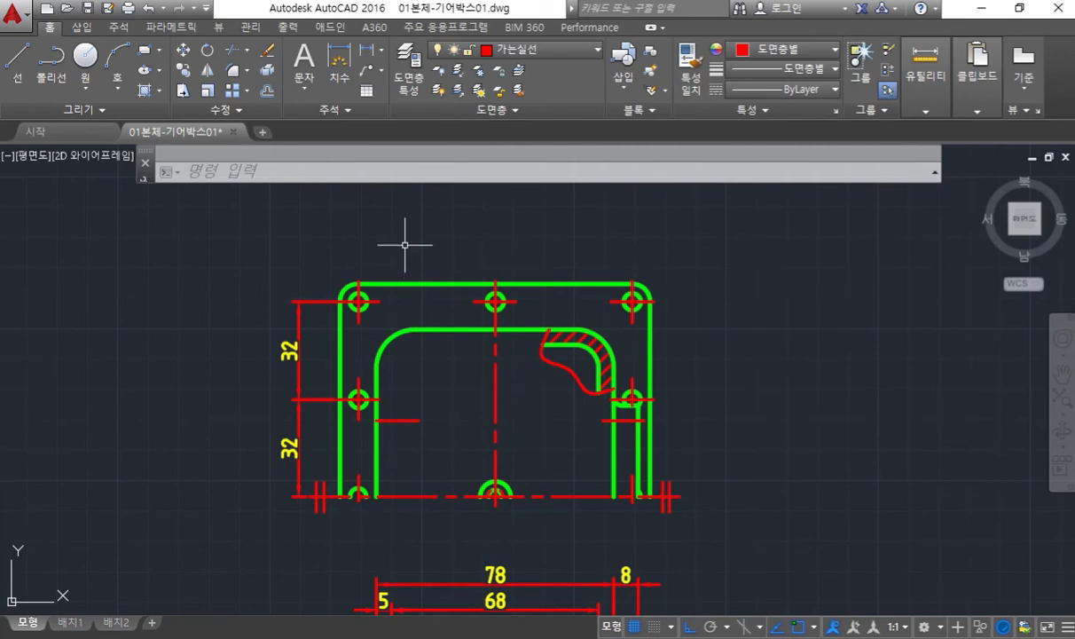
# - Add a horizontal linear dimension between the centre lines of the upper-left and upper-middle flange holes, placed above the top view
pyautogui.write('dimli')
pyautogui.press('Return')
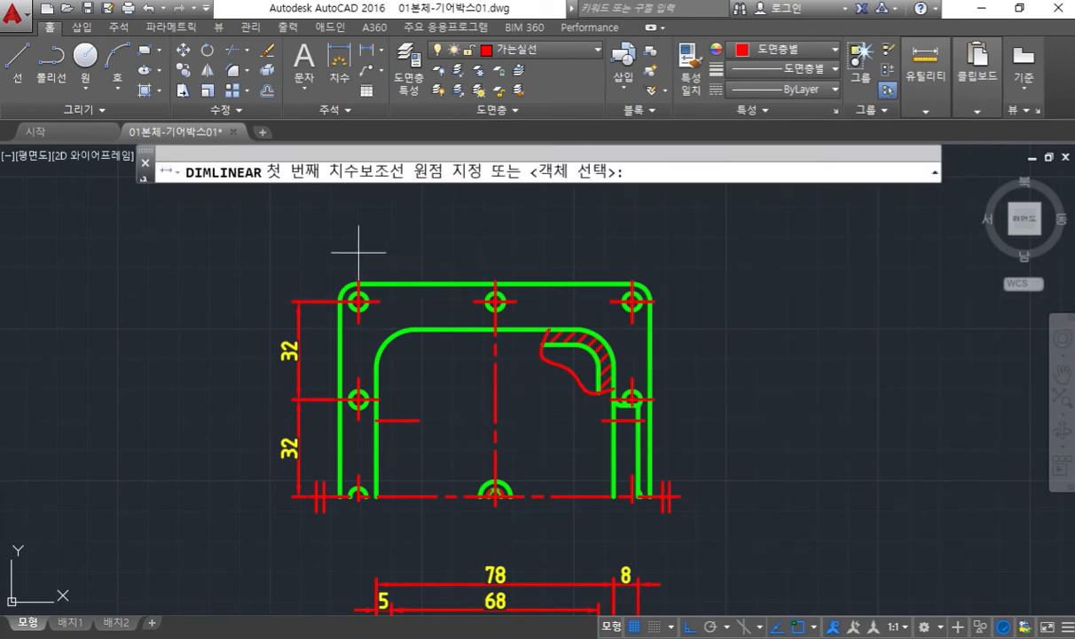
pyautogui.click(359, 294)
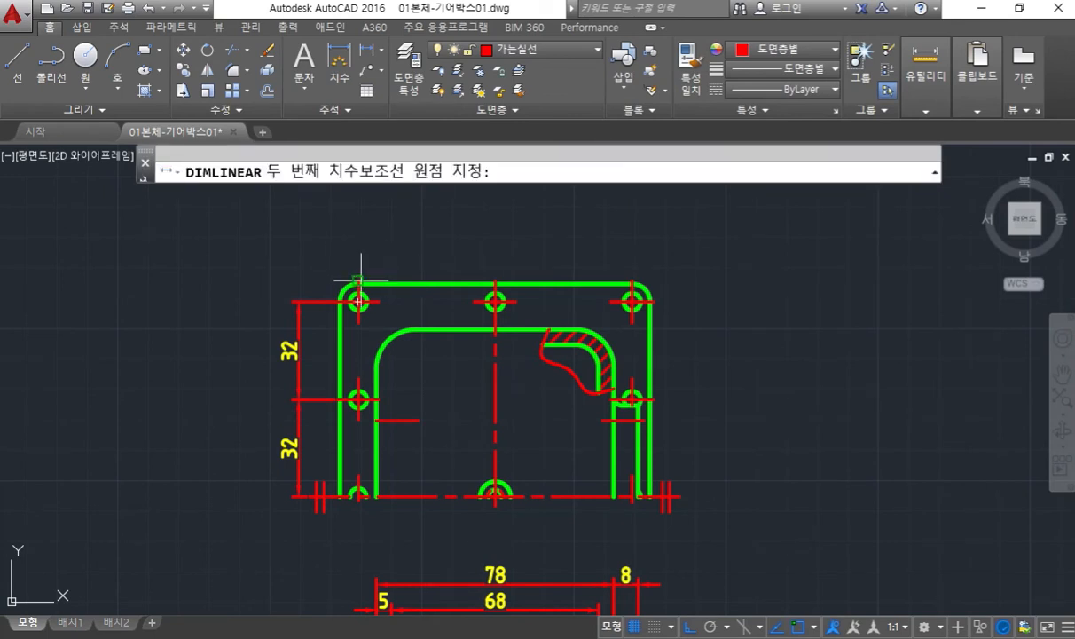
pyautogui.click(493, 278)
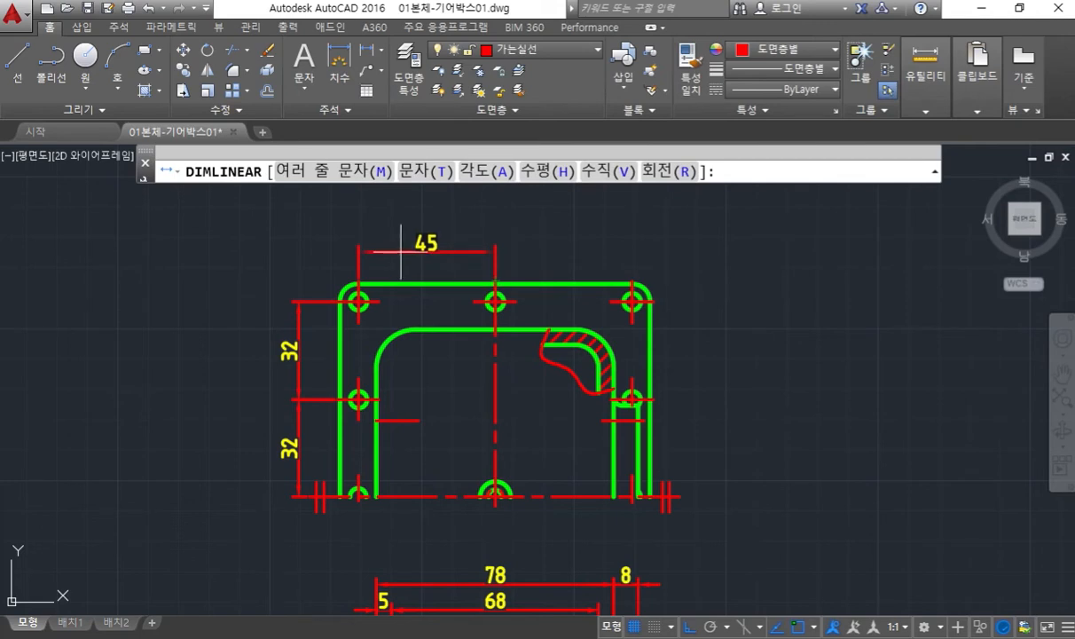
pyautogui.click(403, 253)
# - Continue the horizontal dimension chain to the centre line of the upper-right flange hole
pyautogui.write('DIMCo')
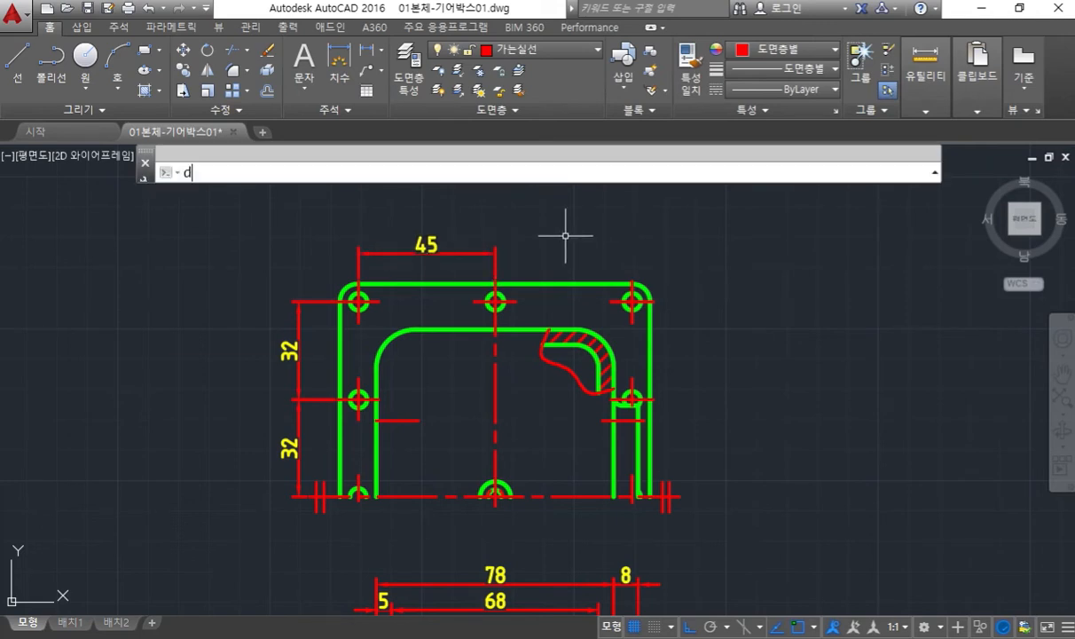
pyautogui.write('n')
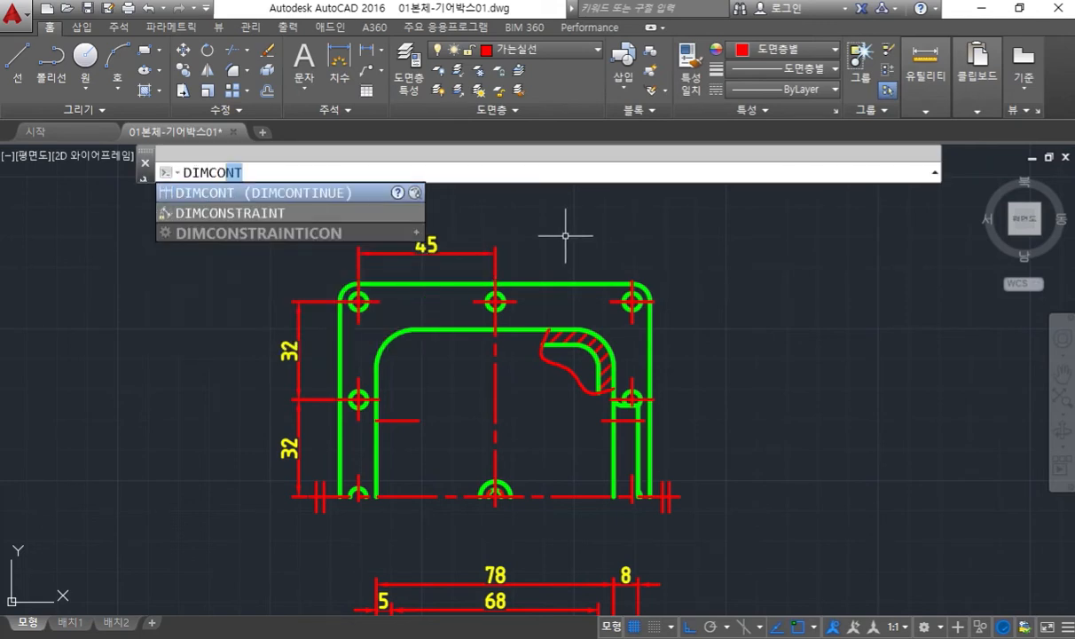
pyautogui.press('Return')
pyautogui.click(631, 282)
pyautogui.press('Return')
pyautogui.press('Return')
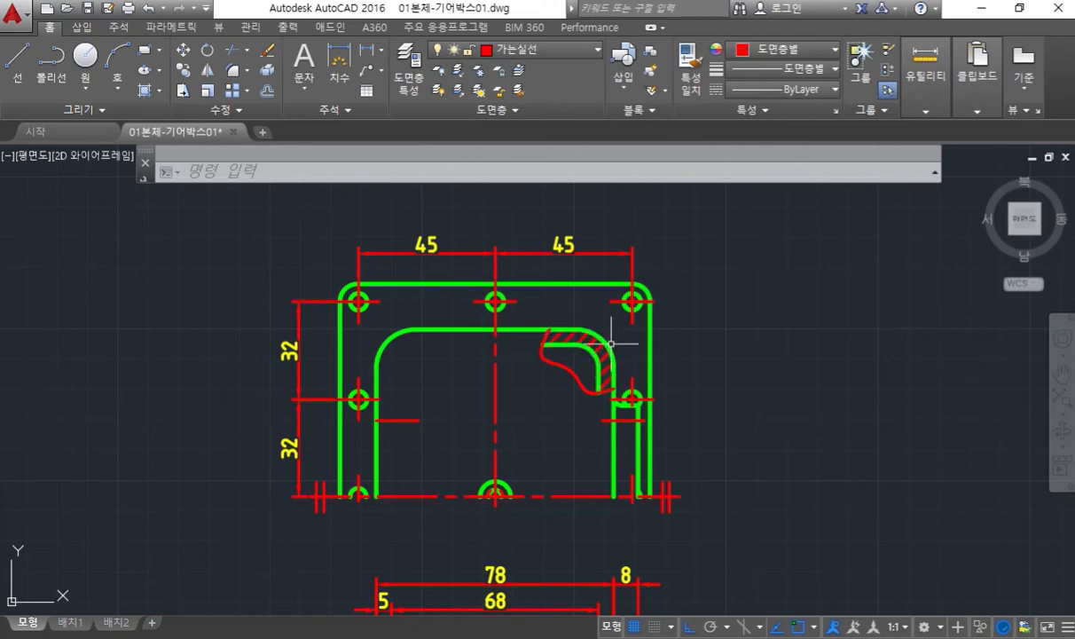
# - Examine the top view's hatched broken-out corner and the lower walls of the front section to plan the remaining dimensions
pyautogui.scroll(-2, 592, 326)
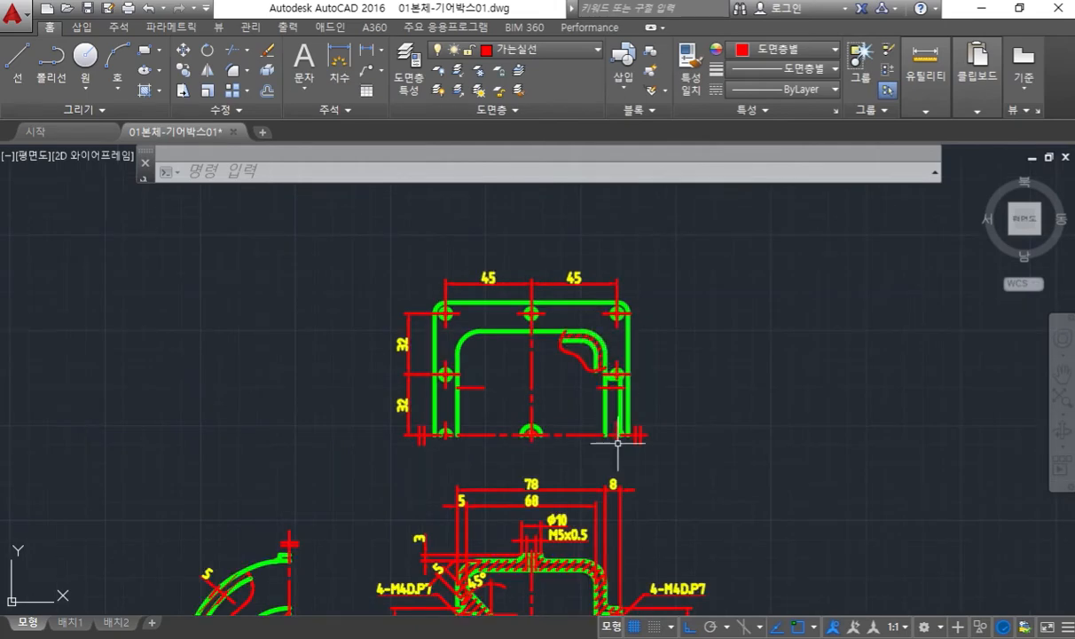
pyautogui.moveTo(614, 439); pyautogui.dragTo(586, 350, button='middle')
pyautogui.moveTo(652, 420); pyautogui.dragTo(641, 364, button='middle')
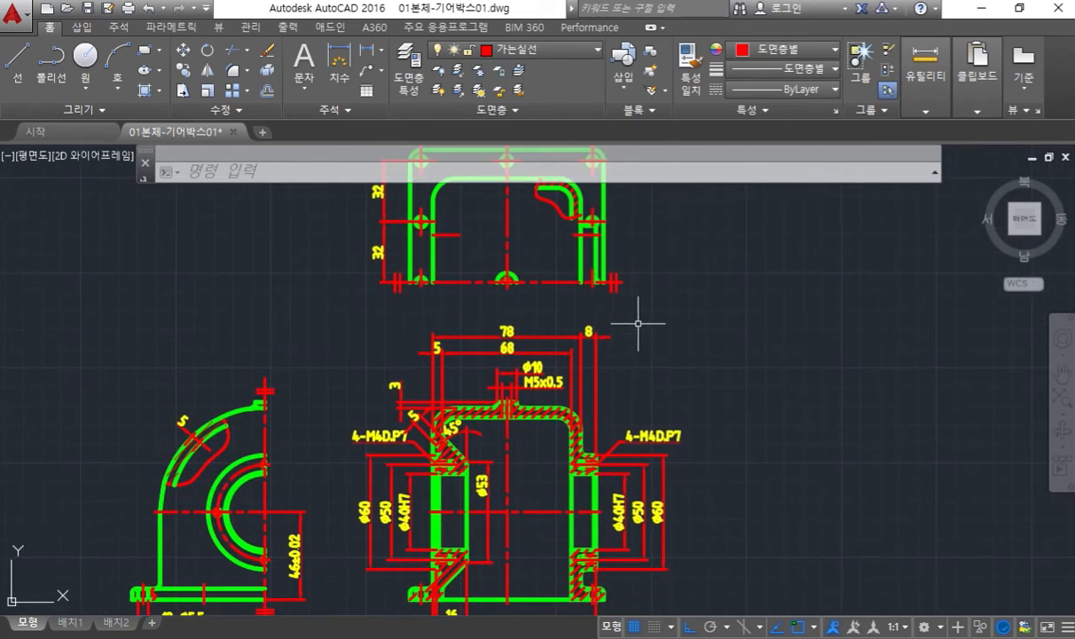
pyautogui.press('F12')
pyautogui.moveTo(599, 200)
pyautogui.mouseDown()
pyautogui.moveTo(590, 168)
pyautogui.moveTo(589, 202)
pyautogui.mouseUp()
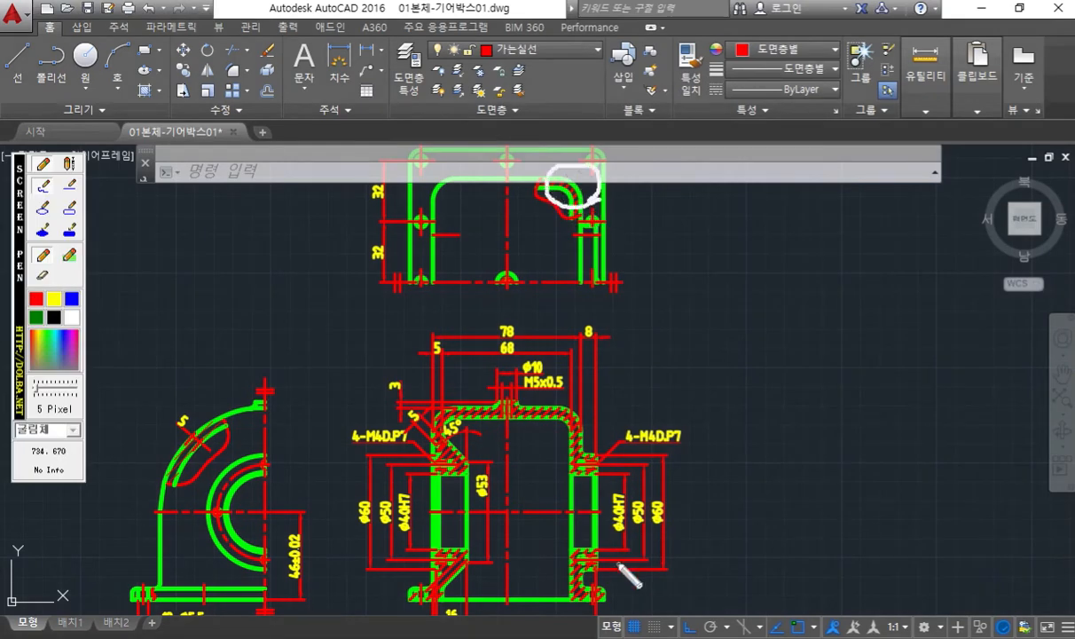
pyautogui.moveTo(579, 579)
pyautogui.mouseDown()
pyautogui.moveTo(593, 577)
pyautogui.moveTo(555, 585)
pyautogui.mouseUp()
pyautogui.moveTo(417, 585)
pyautogui.mouseDown()
pyautogui.moveTo(462, 587)
pyautogui.moveTo(448, 585)
pyautogui.moveTo(458, 600)
pyautogui.moveTo(415, 599)
pyautogui.mouseUp()
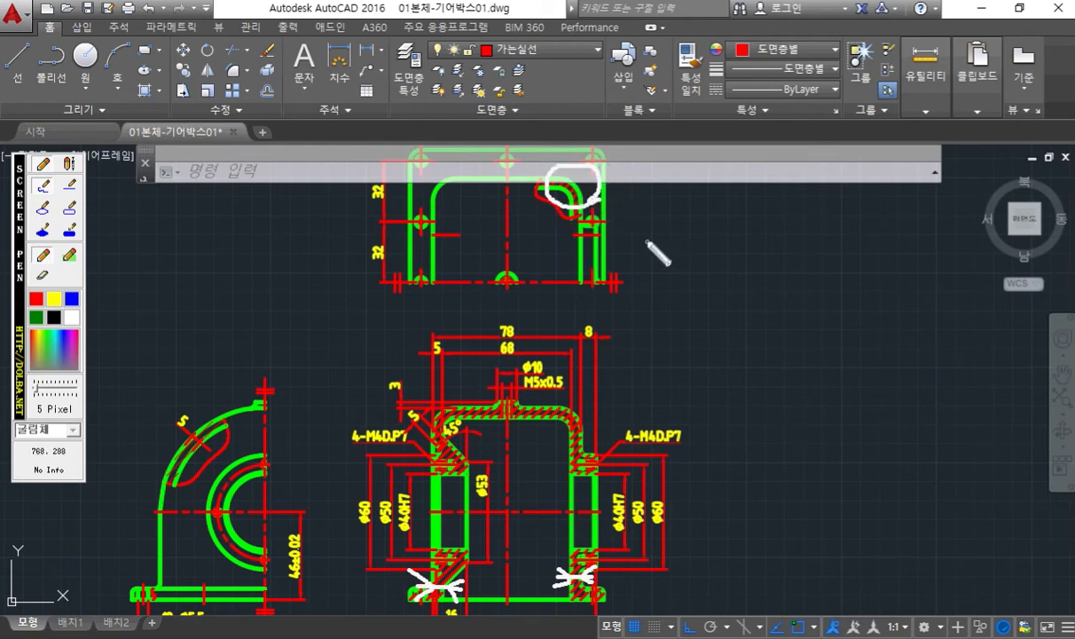
pyautogui.press('Escape')
pyautogui.moveTo(645, 237); pyautogui.dragTo(643, 361, button='middle')
pyautogui.scroll(6, 584, 324)
pyautogui.moveTo(540, 285)
pyautogui.mouseDown(button='middle')
pyautogui.moveTo(617, 381)
pyautogui.moveTo(674, 369)
pyautogui.mouseUp(button='middle')
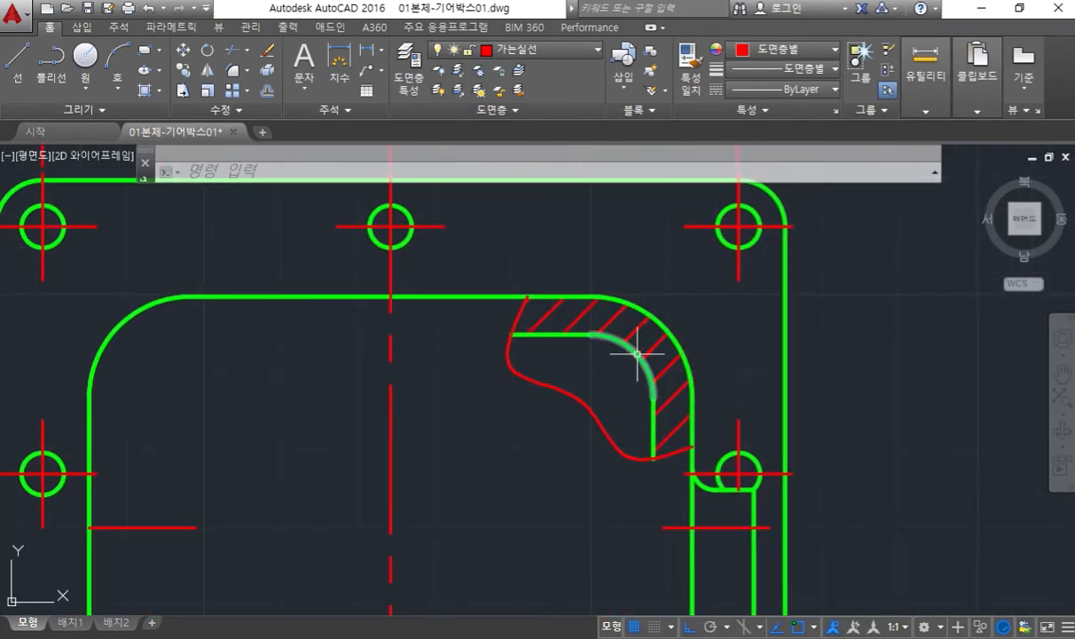
pyautogui.moveTo(637, 353)
pyautogui.press('F12')
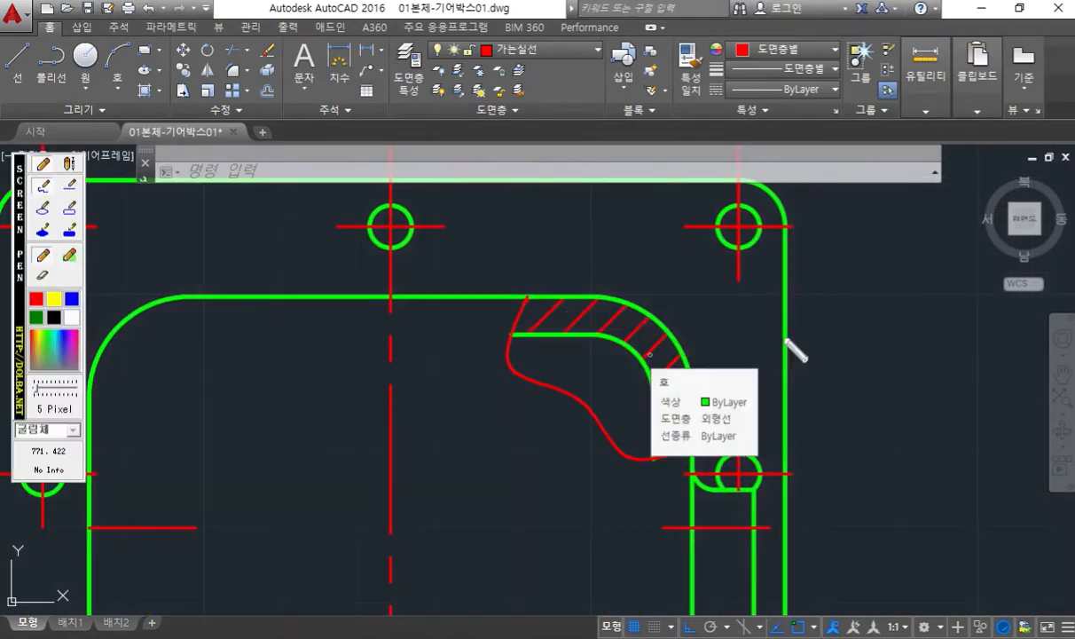
pyautogui.moveTo(834, 305); pyautogui.dragTo(845, 330)
pyautogui.click(858, 268)
pyautogui.moveTo(857, 282)
pyautogui.mouseDown()
pyautogui.moveTo(857, 334)
pyautogui.moveTo(887, 319)
pyautogui.moveTo(927, 333)
pyautogui.mouseUp()
pyautogui.moveTo(937, 275); pyautogui.dragTo(940, 334)
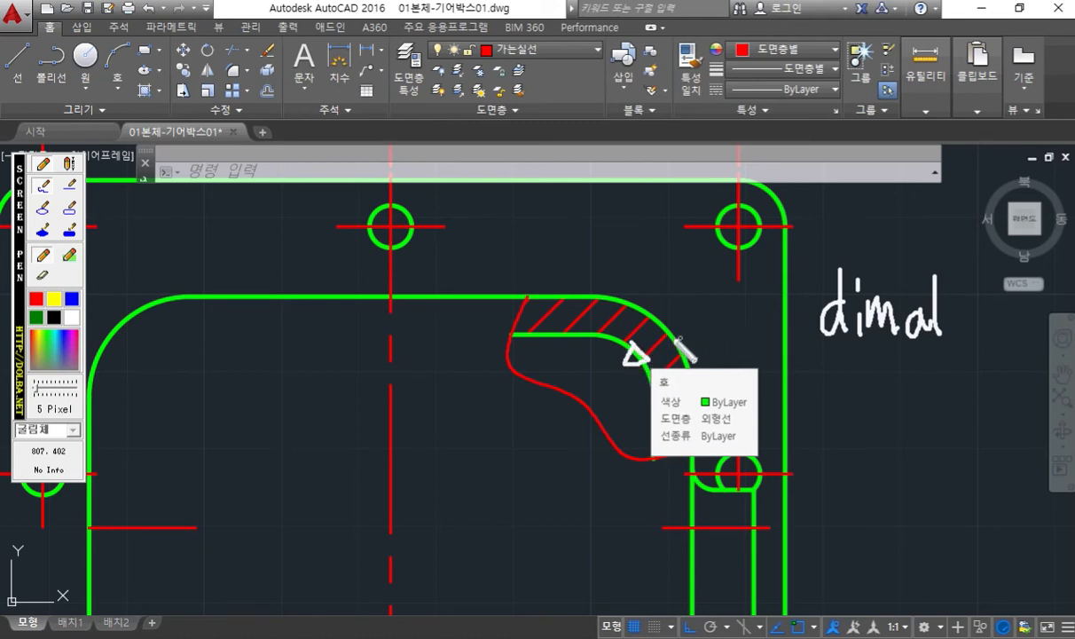
pyautogui.moveTo(608, 369); pyautogui.dragTo(609, 393)
pyautogui.moveTo(600, 392)
pyautogui.mouseDown()
pyautogui.moveTo(599, 367)
pyautogui.moveTo(619, 397)
pyautogui.mouseUp()
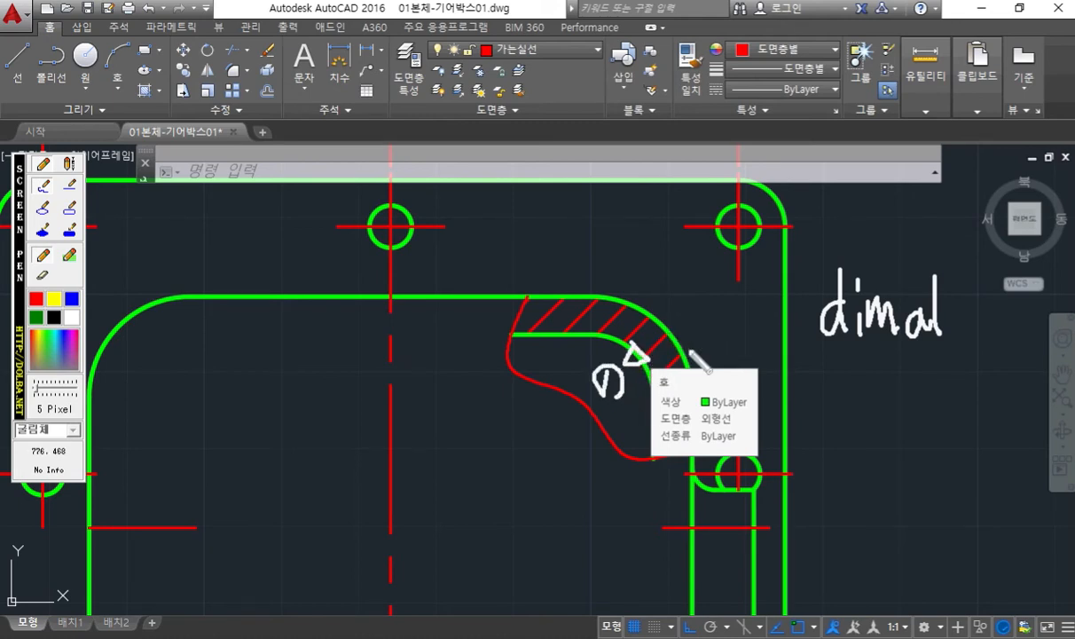
pyautogui.moveTo(688, 298); pyautogui.dragTo(688, 329)
pyautogui.moveTo(688, 302); pyautogui.dragTo(689, 314)
pyautogui.moveTo(713, 303); pyautogui.dragTo(754, 294)
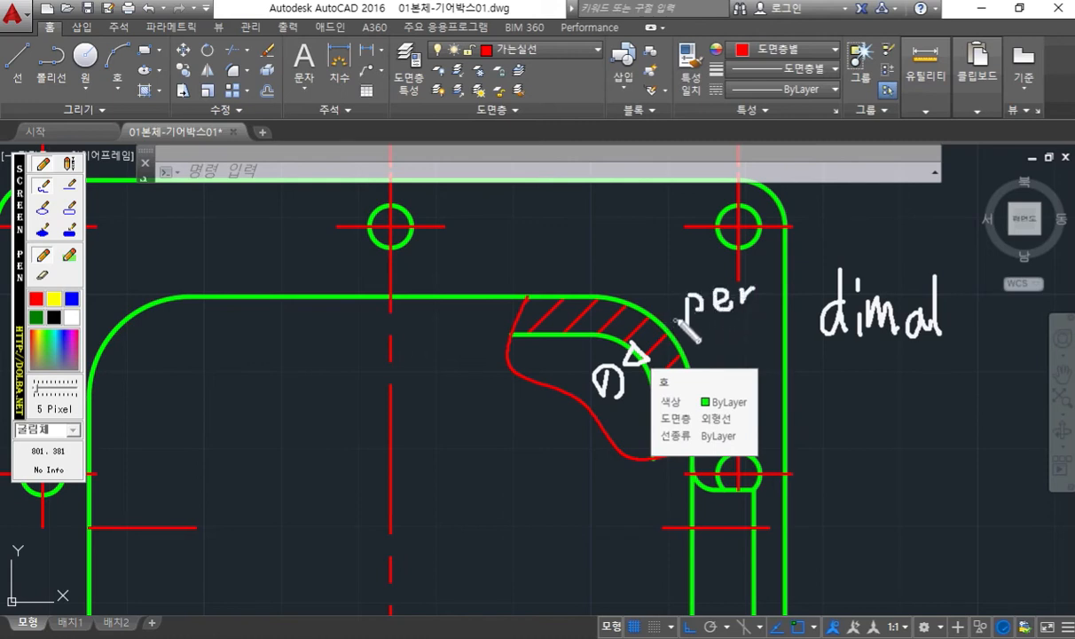
pyautogui.moveTo(645, 349)
pyautogui.mouseDown()
pyautogui.moveTo(665, 328)
pyautogui.moveTo(595, 225)
pyautogui.moveTo(542, 244)
pyautogui.mouseUp()
pyautogui.moveTo(646, 217); pyautogui.dragTo(566, 275)
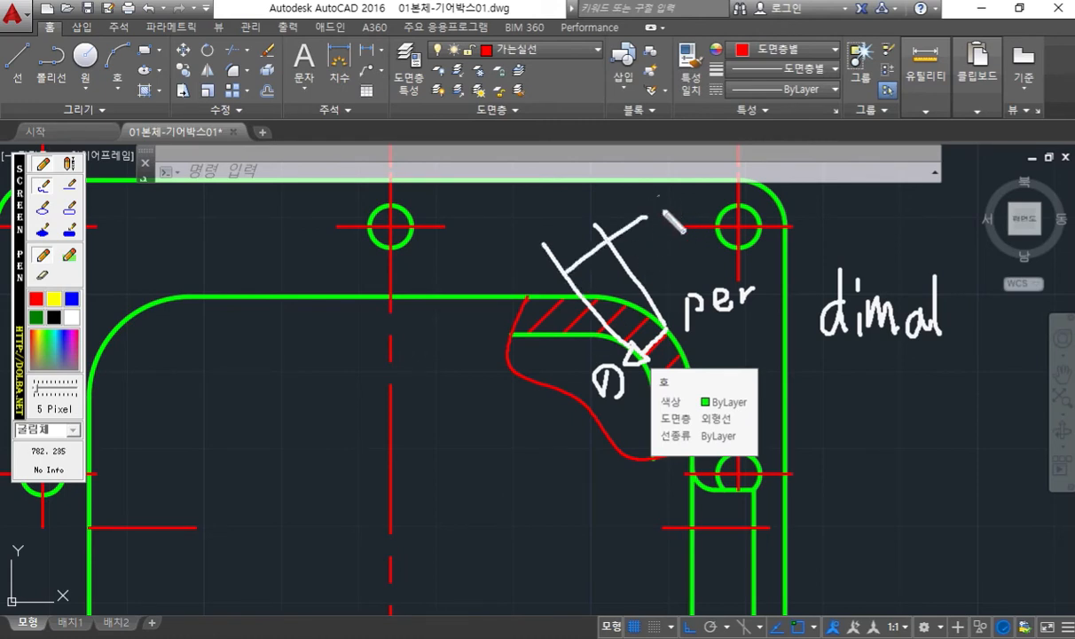
pyautogui.press('Escape')
# - Add an aligned wall-thickness dimension across the hatched corner, from the inner arc perpendicular to the outer arc
pyautogui.moveTo(711, 322); pyautogui.dragTo(524, 283, button='middle')
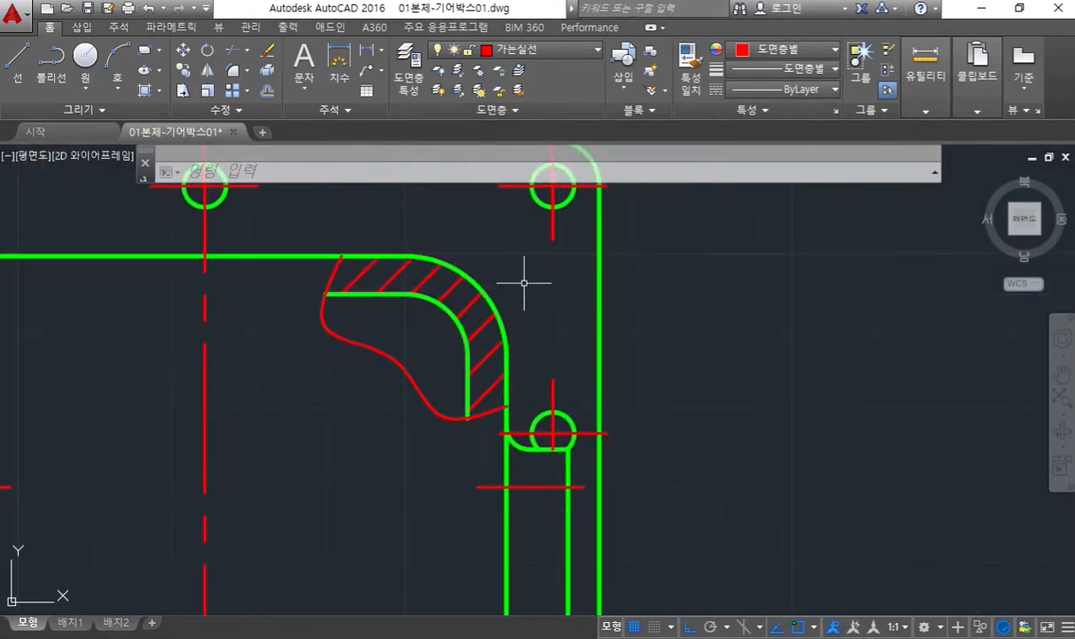
pyautogui.write('DIMal')
pyautogui.press('Return')
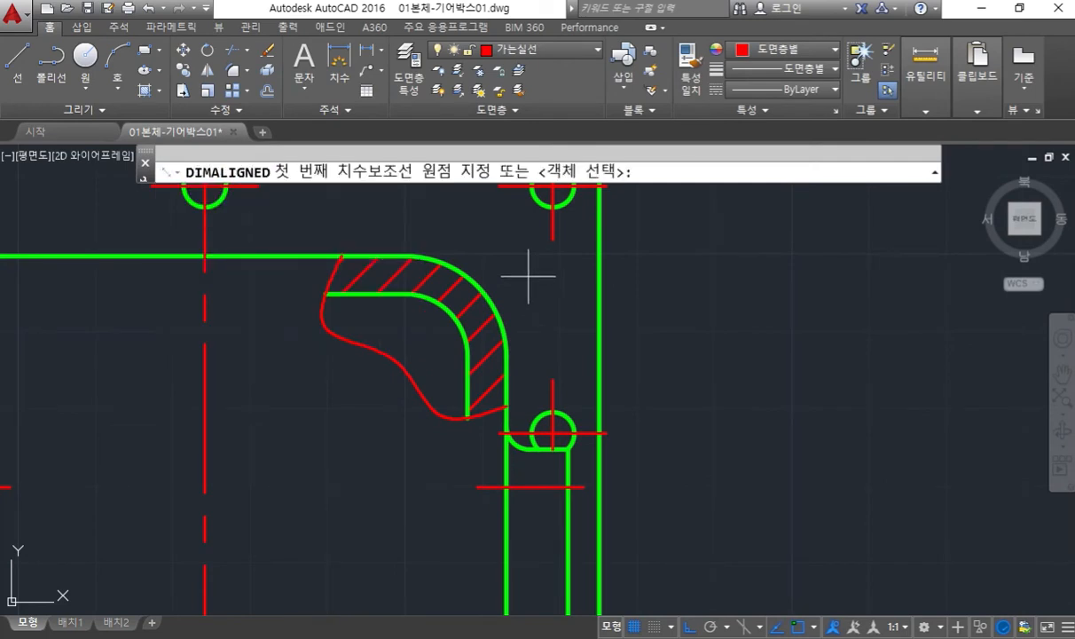
pyautogui.click(456, 315)
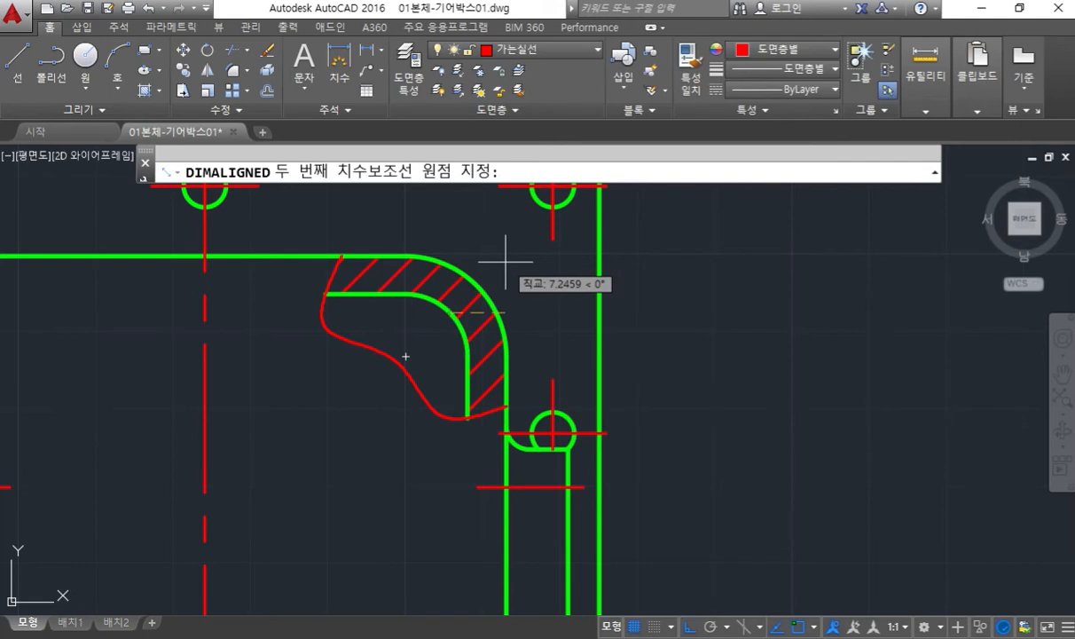
pyautogui.write('per')
pyautogui.press('Return')
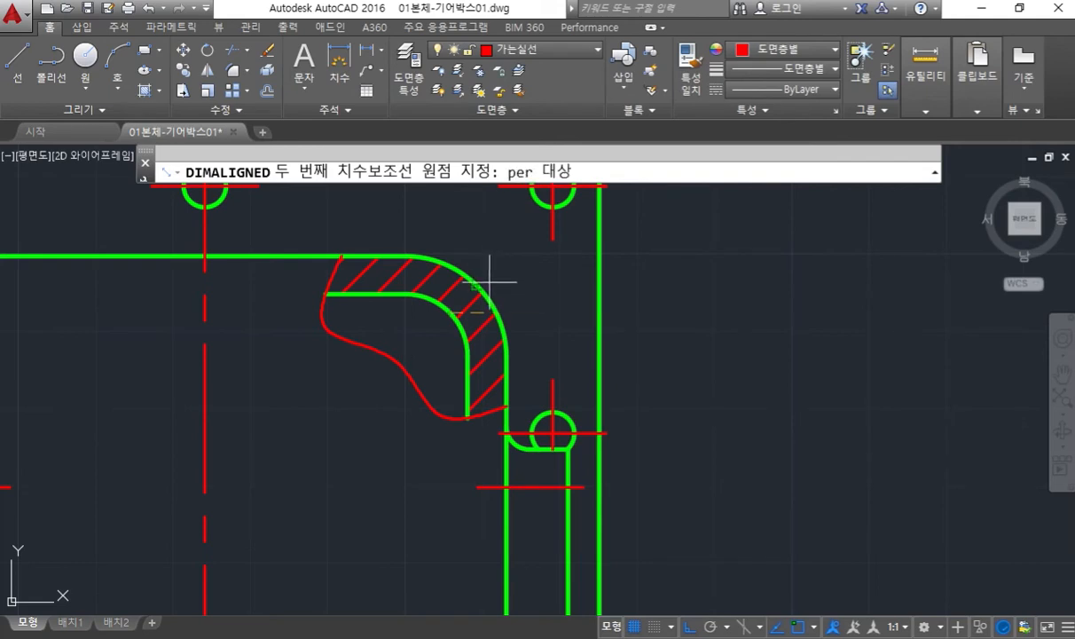
pyautogui.click(486, 288)
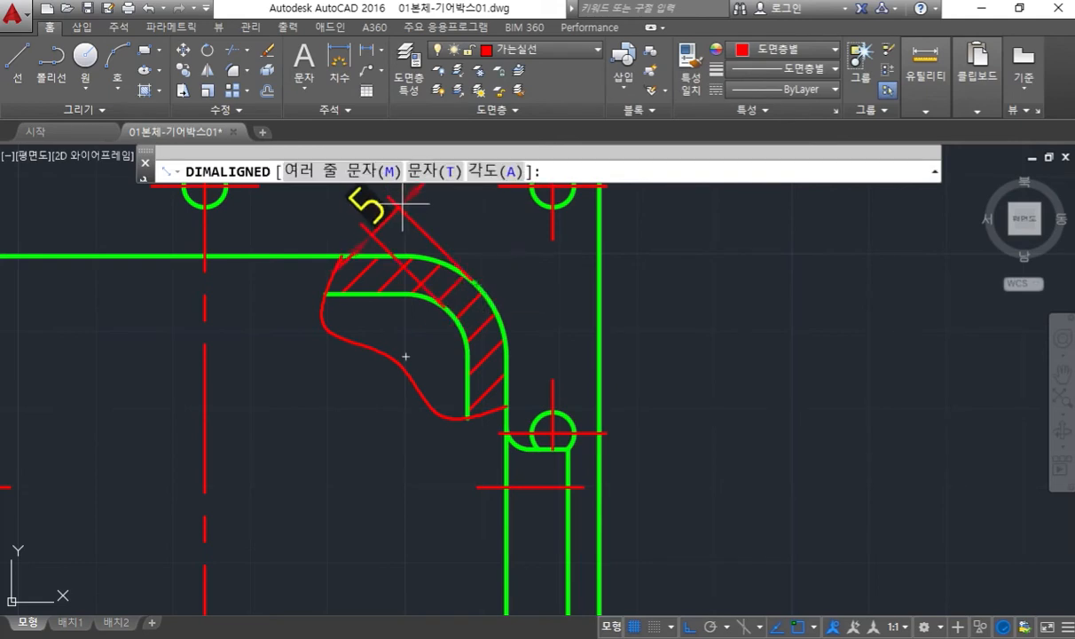
pyautogui.click(504, 230)
# - Move the wall-thickness dimension's text off the hatching to the space outside the corner, near the upper-right flange hole
pyautogui.moveTo(519, 232); pyautogui.dragTo(484, 335, button='middle')
pyautogui.scroll(2, 494, 302)
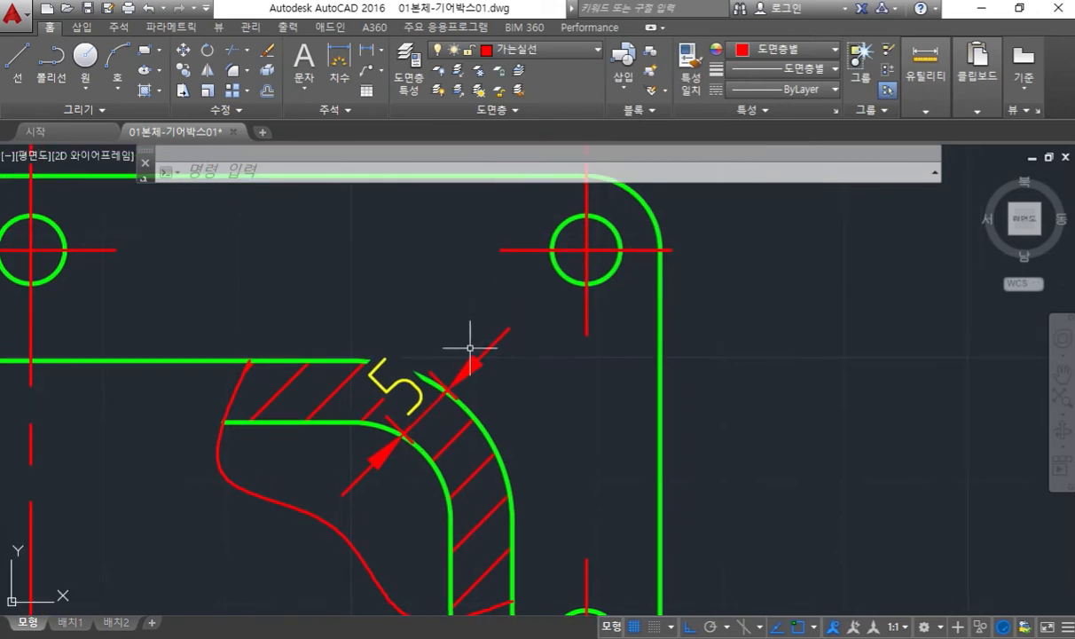
pyautogui.click(401, 380)
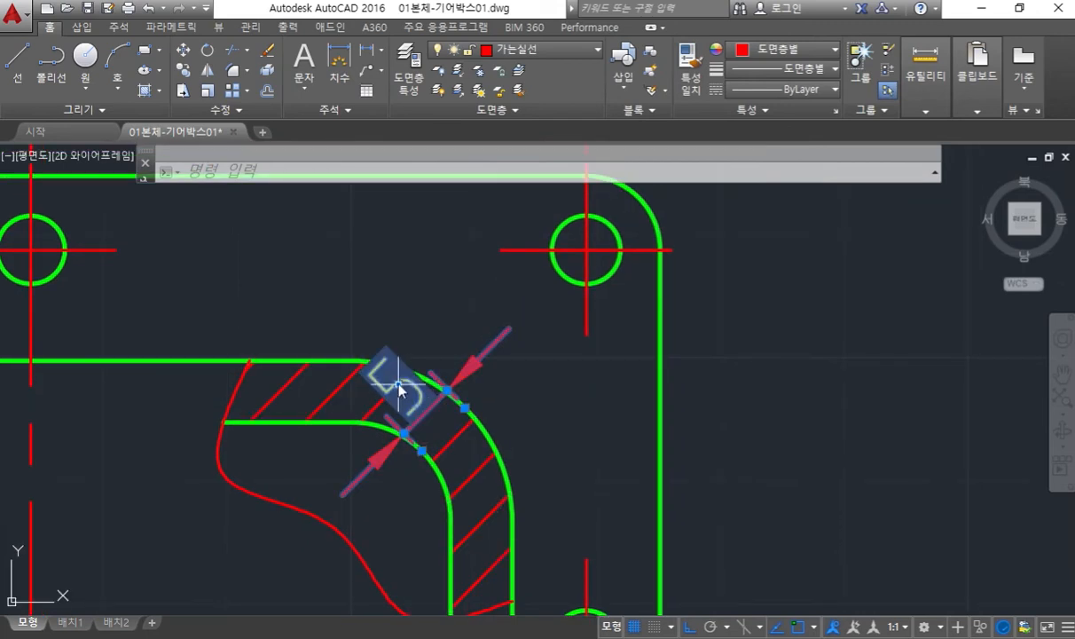
pyautogui.click(399, 387)
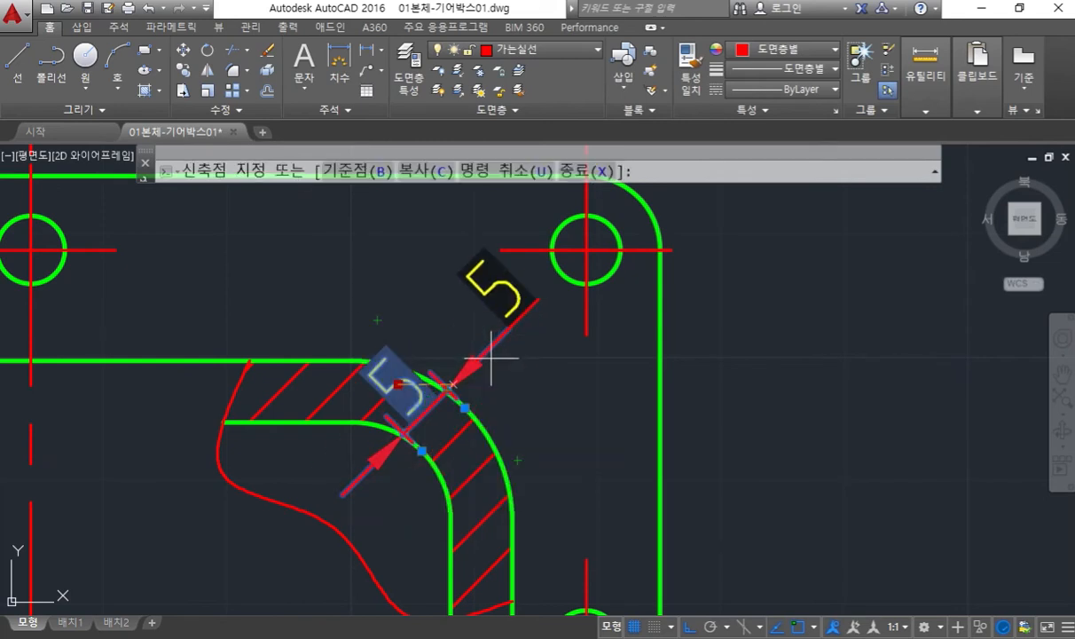
pyautogui.click(486, 358)
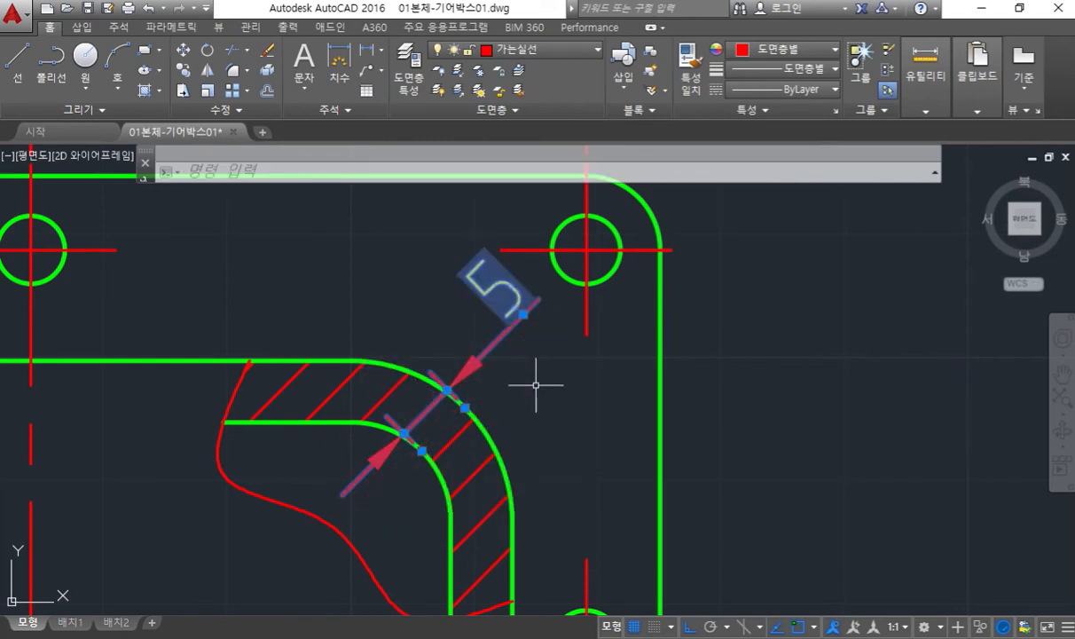
pyautogui.press('Escape')
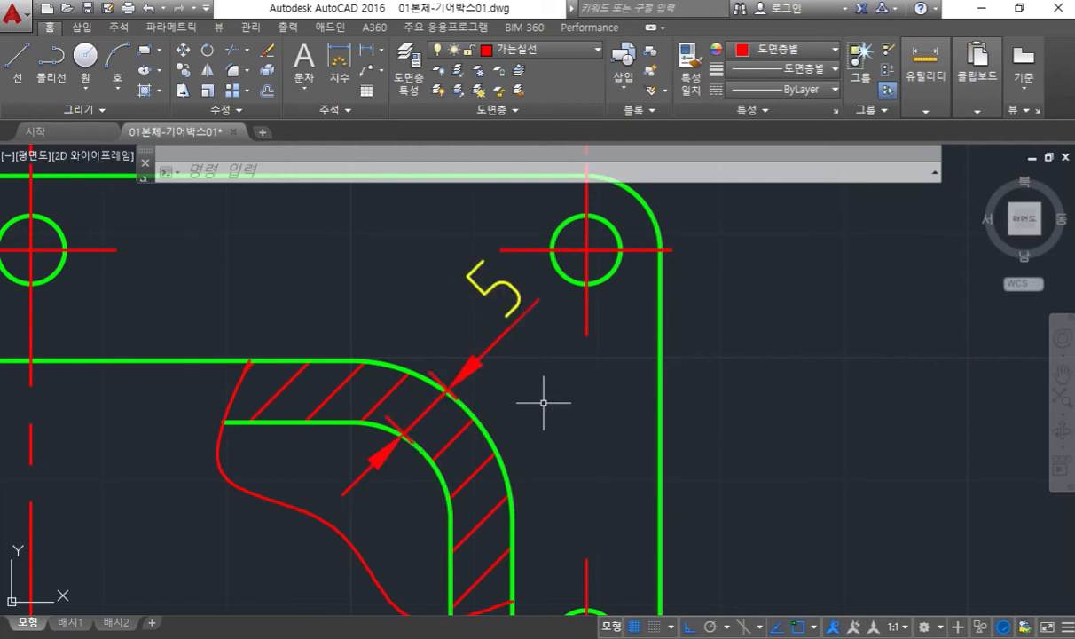
pyautogui.scroll(-2, 555, 404)
pyautogui.moveTo(453, 465); pyautogui.dragTo(560, 416, button='middle')
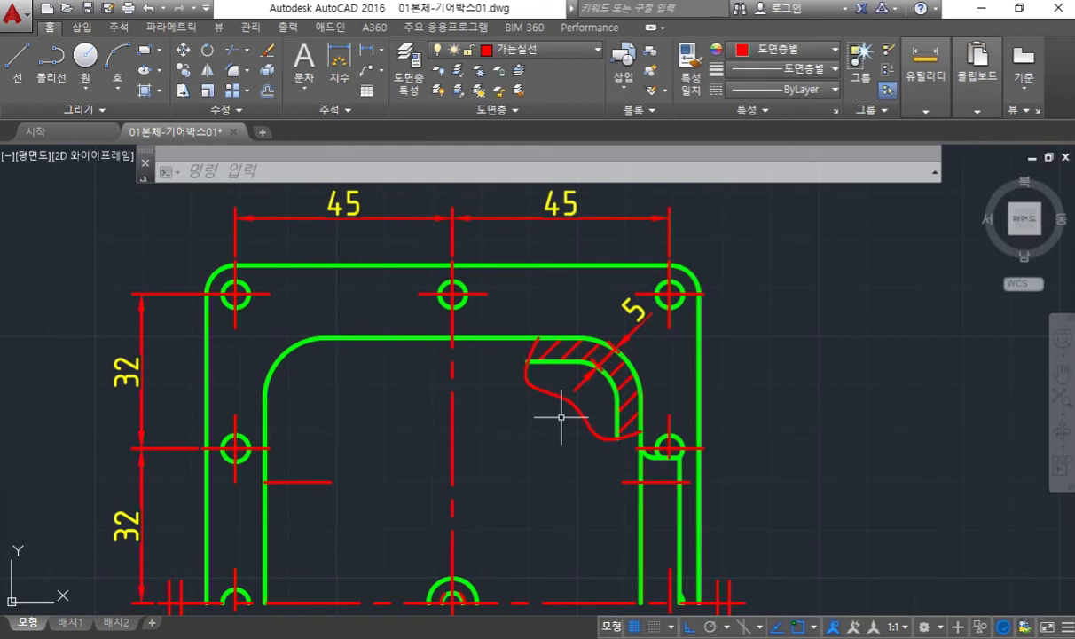
pyautogui.moveTo(483, 414); pyautogui.dragTo(528, 404, button='middle')
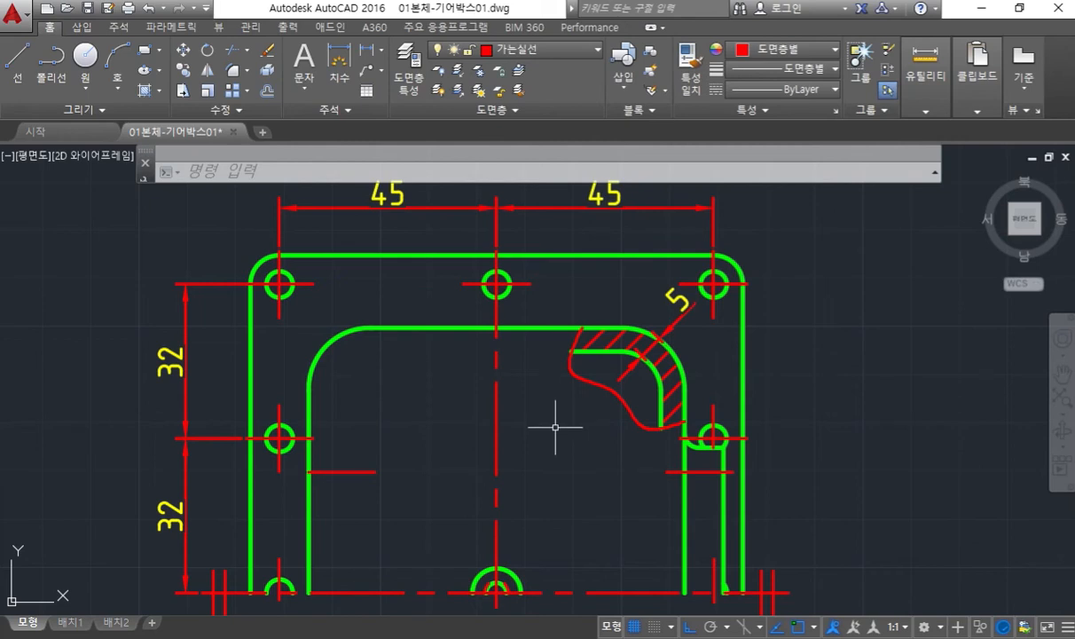
pyautogui.scroll(-2, 555, 426)
pyautogui.moveTo(470, 408); pyautogui.dragTo(529, 391, button='middle')
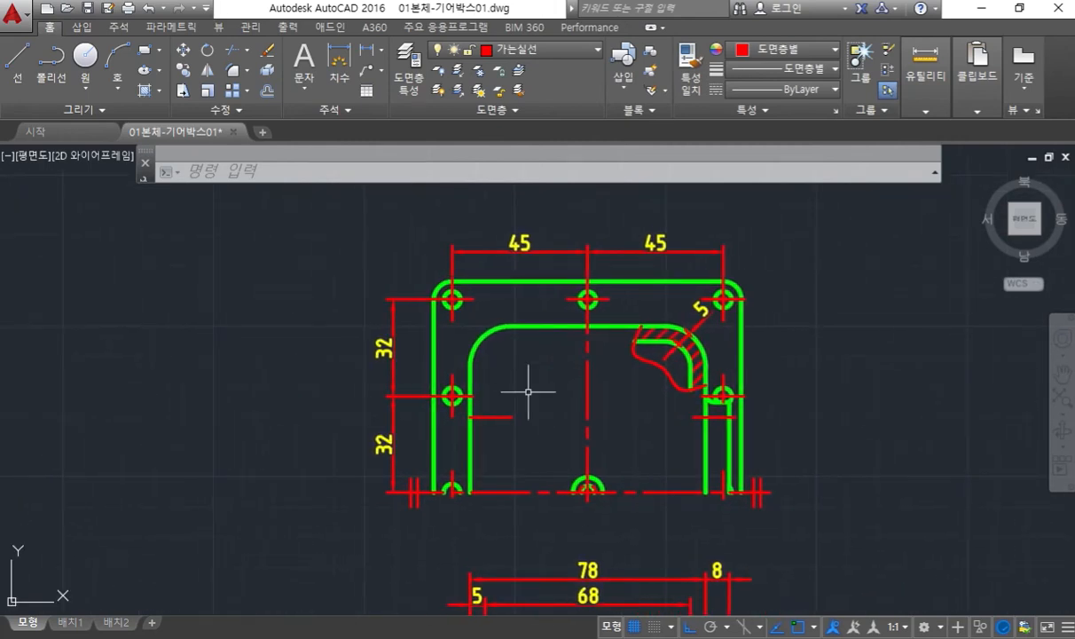
pyautogui.press('F9')
pyautogui.press('Escape')
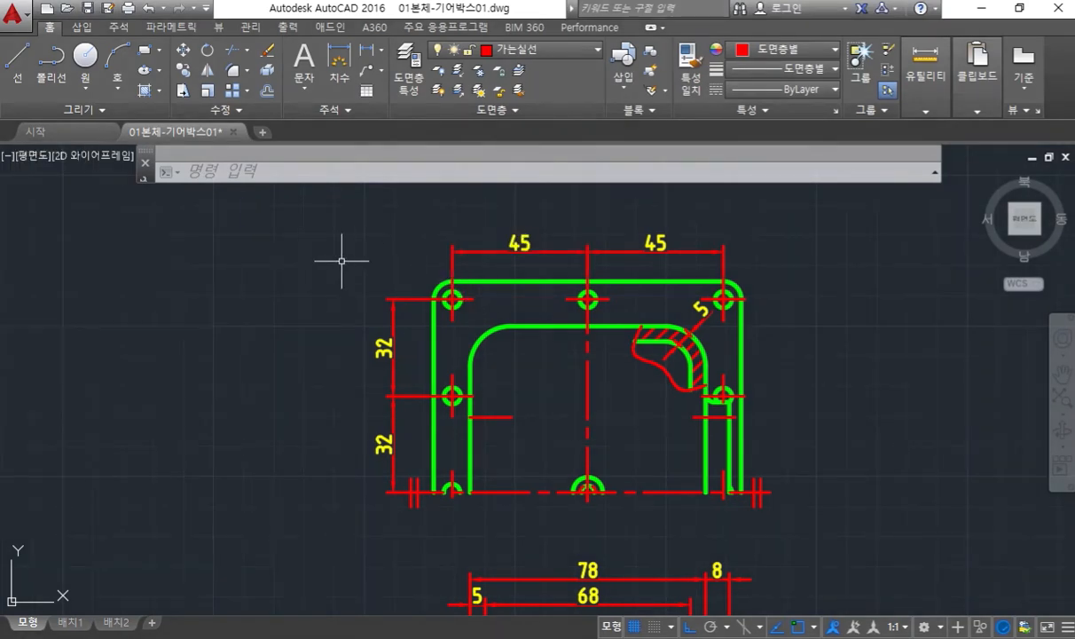
pyautogui.write('DIMLIN')
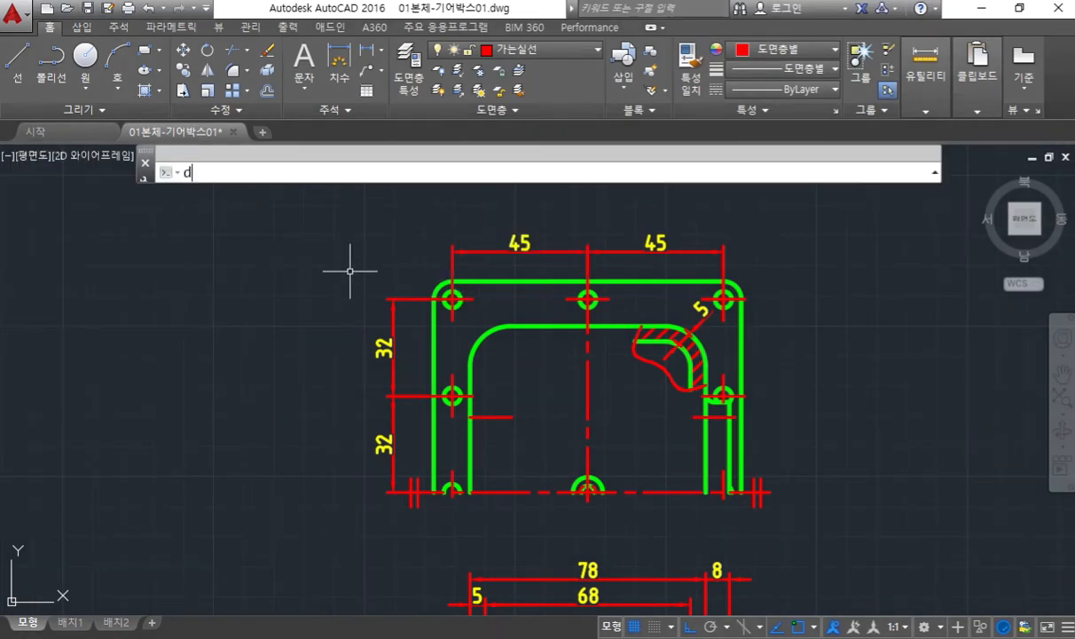
pyautogui.press('Return')
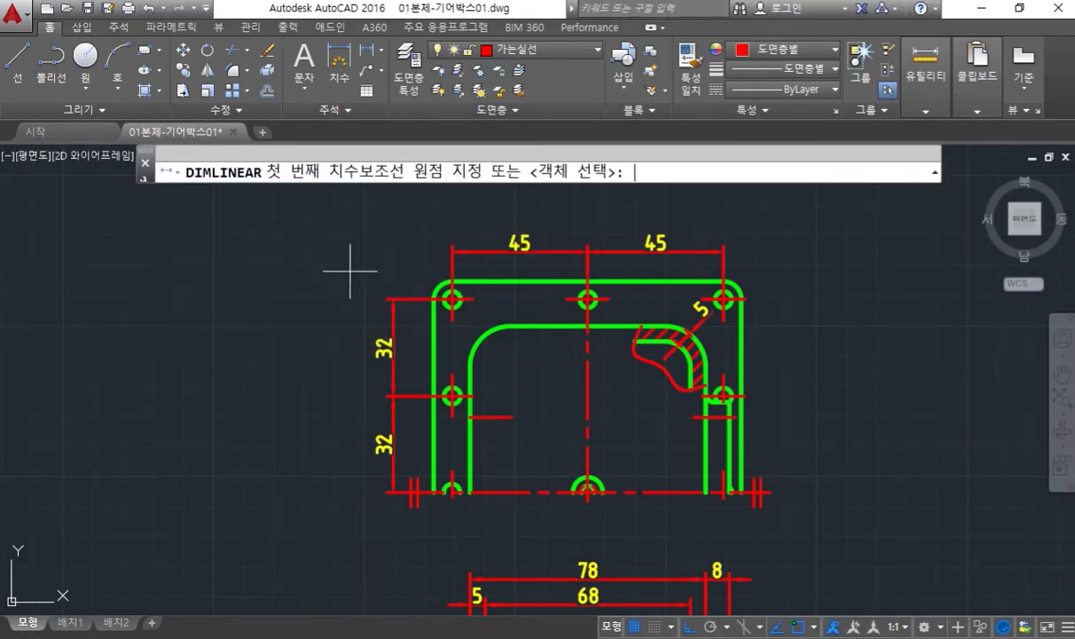
pyautogui.click(434, 296)
pyautogui.click(434, 491)
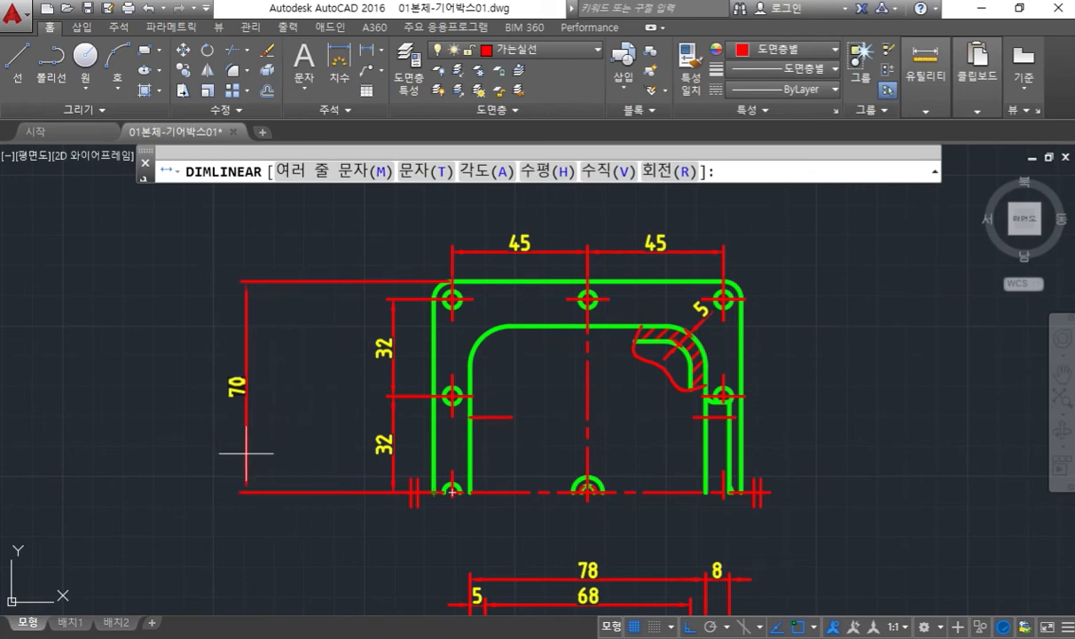
pyautogui.press('Escape')
# - Add a vertical linear dimension from the flange's upper edge to a point below the centre line, outside the 32 chain, with its text overridden as 140
pyautogui.press('Return')
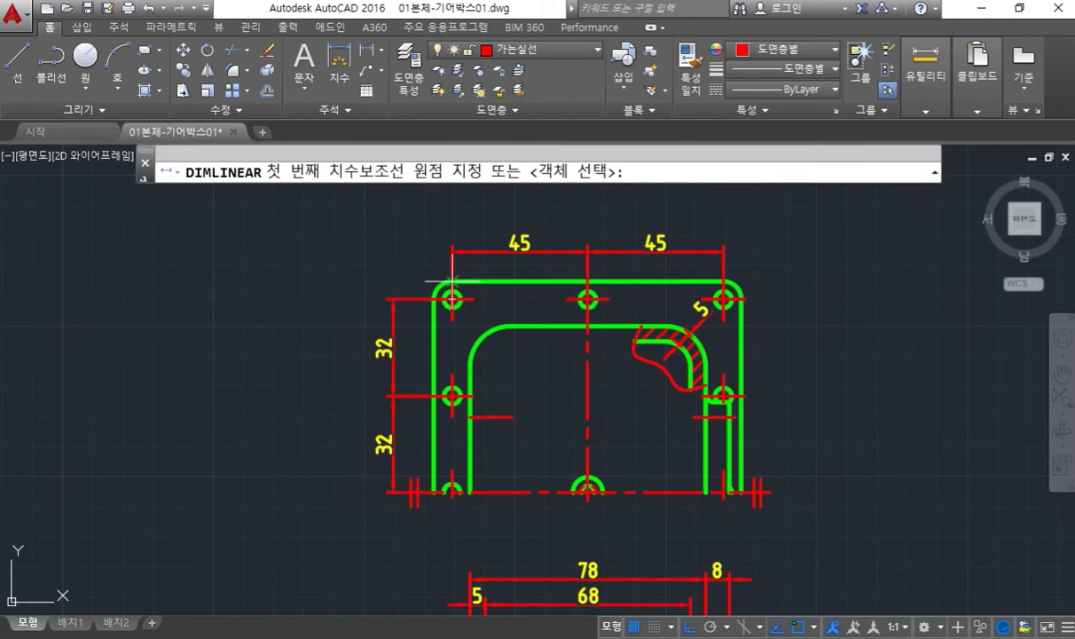
pyautogui.click(452, 284)
pyautogui.moveTo(444, 588); pyautogui.dragTo(443, 450, button='middle')
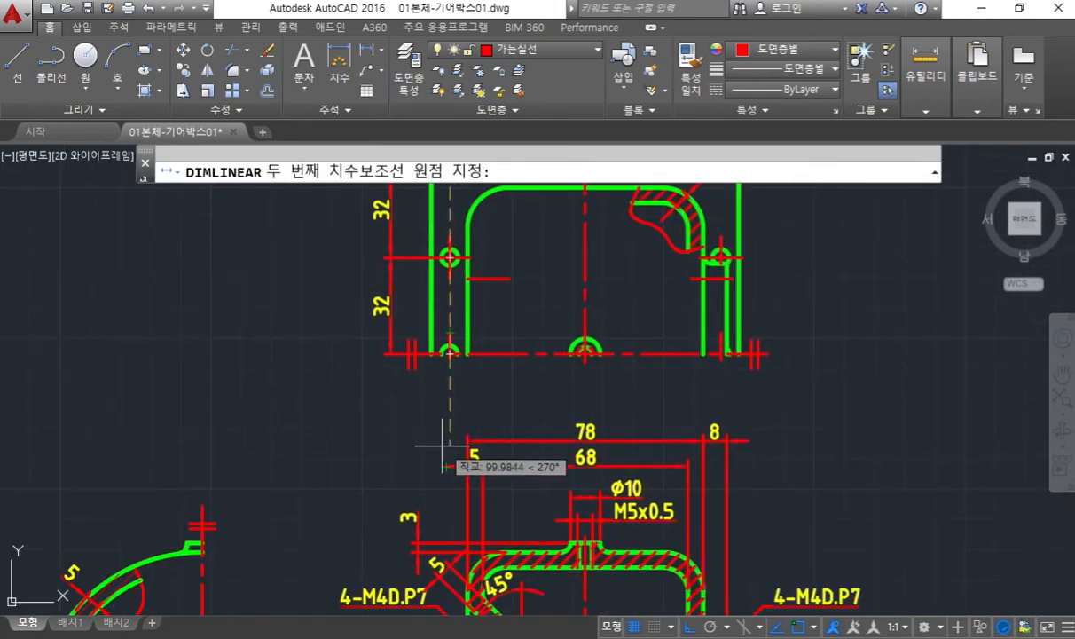
pyautogui.moveTo(364, 573)
pyautogui.mouseDown(button='middle')
pyautogui.moveTo(393, 543)
pyautogui.moveTo(479, 516)
pyautogui.mouseUp(button='middle')
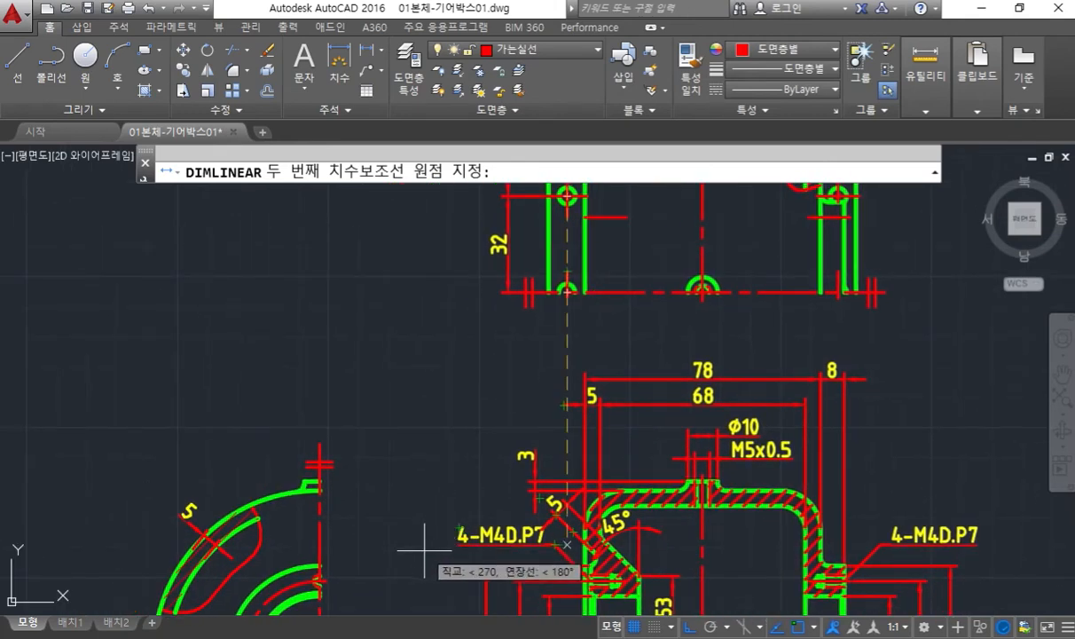
pyautogui.click(436, 503)
pyautogui.moveTo(456, 369); pyautogui.dragTo(451, 469, button='middle')
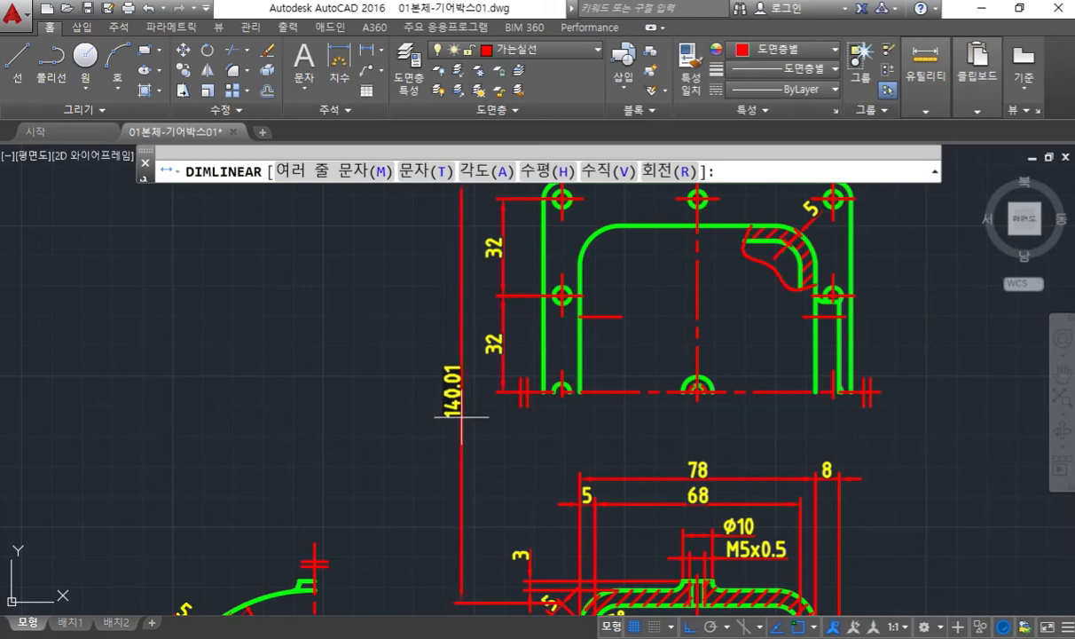
pyautogui.press('Return')
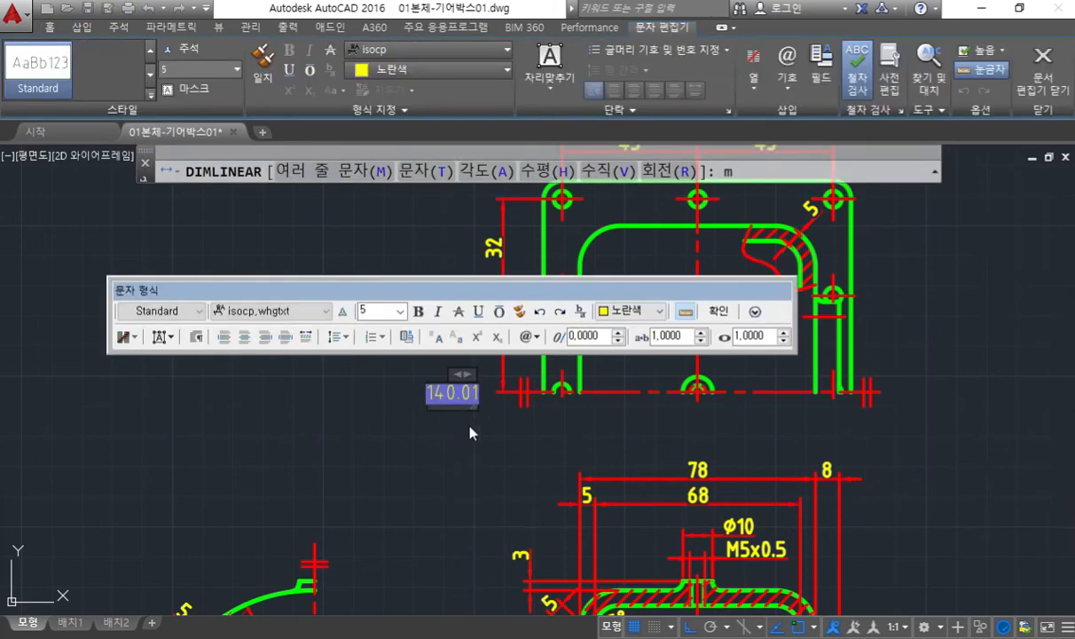
pyautogui.press('Delete')
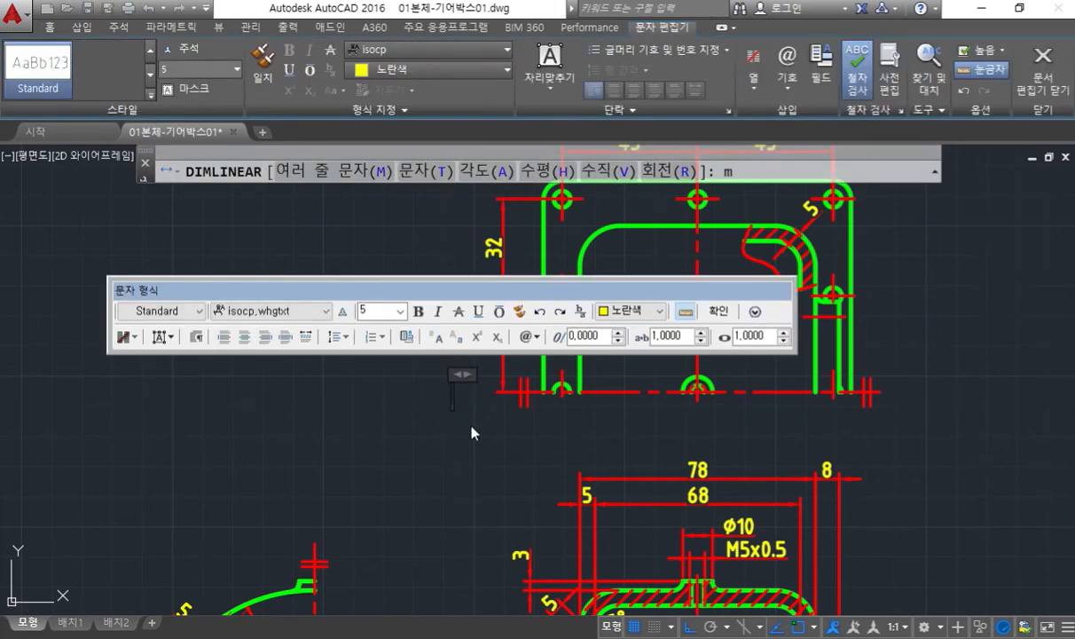
pyautogui.write('140')
pyautogui.click(718, 311)
pyautogui.click(469, 408)
# - Add a vertical linear dimension from the flange's upper edge to the horizontal symmetry line, placed outside the 140 dimension
pyautogui.moveTo(672, 379); pyautogui.dragTo(585, 377, button='middle')
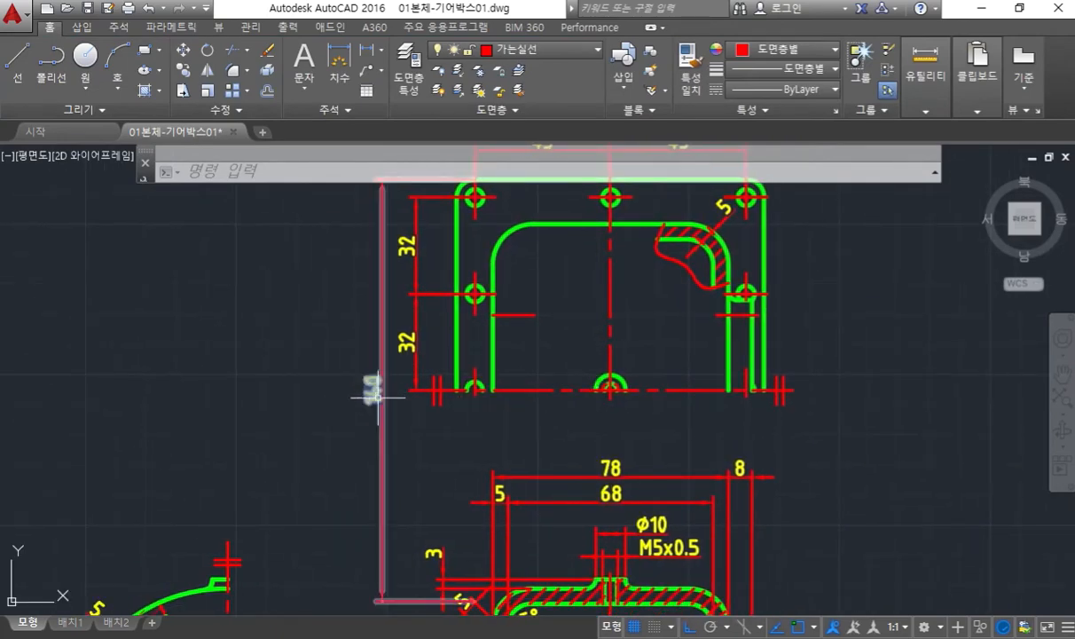
pyautogui.moveTo(430, 396); pyautogui.dragTo(433, 427, button='middle')
pyautogui.hotkey('ctrl', '2')
pyautogui.press('Escape')
pyautogui.click(366, 50)
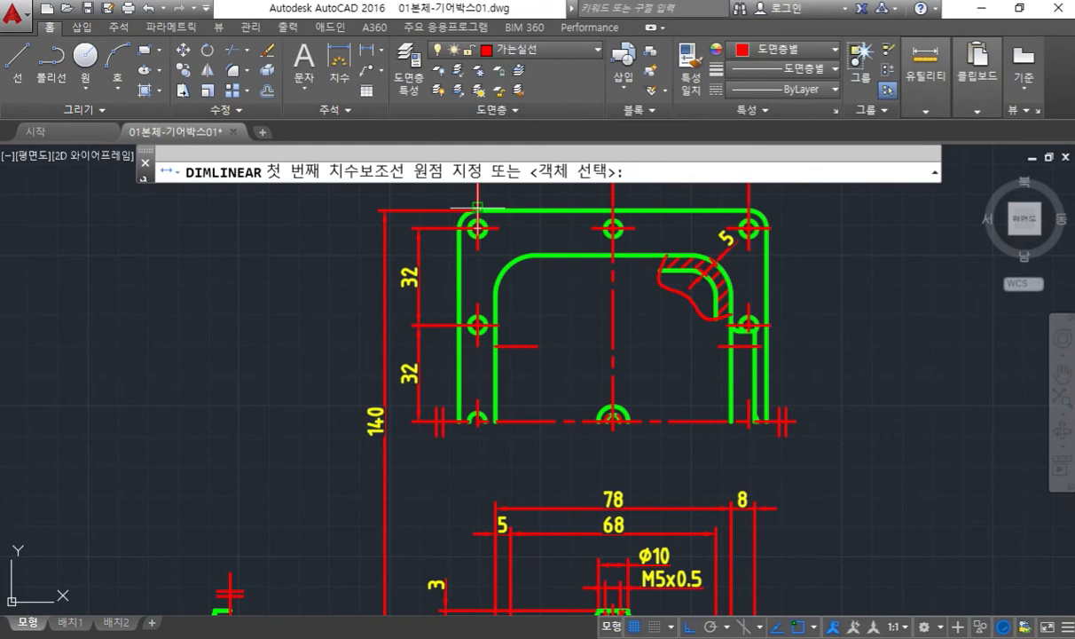
pyautogui.click(478, 227)
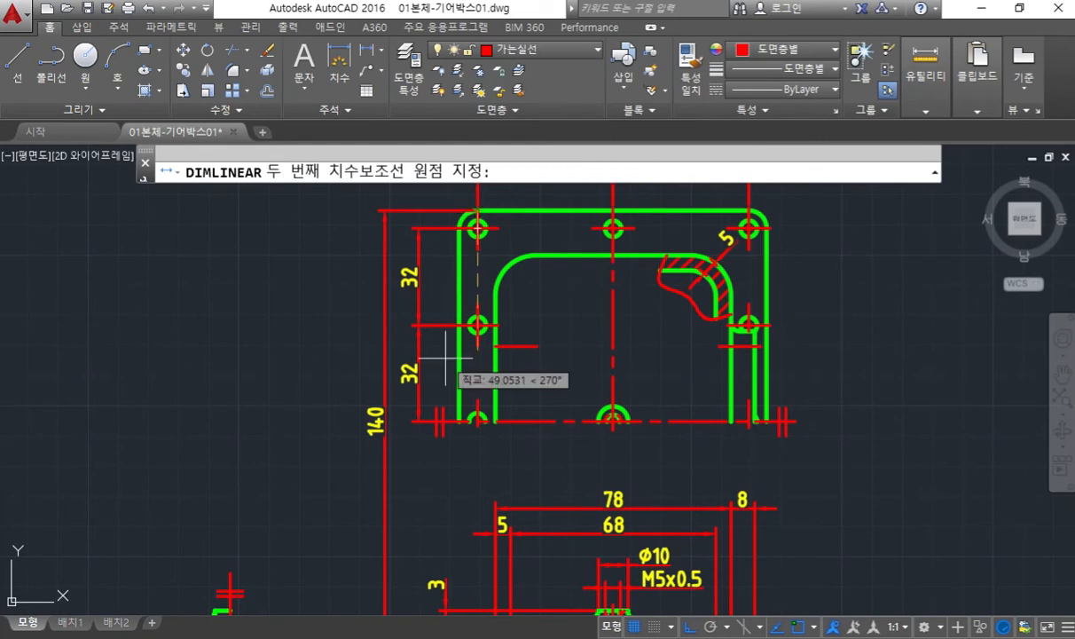
pyautogui.click(458, 422)
pyautogui.click(317, 353)
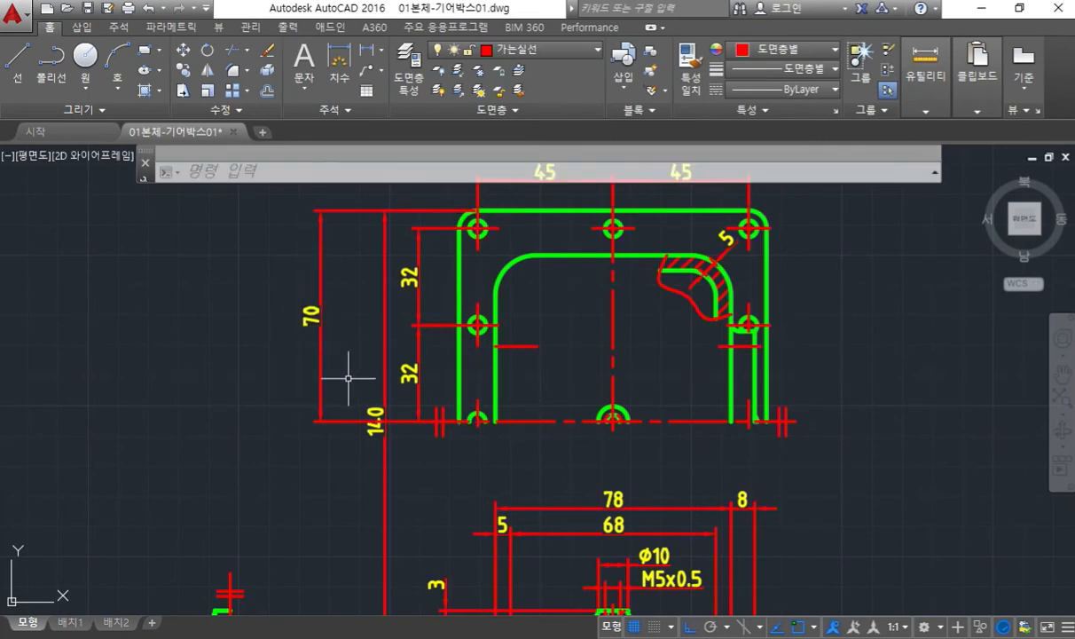
pyautogui.hotkey('ctrl', 'F12')
pyautogui.moveTo(324, 342)
pyautogui.mouseDown()
pyautogui.moveTo(287, 306)
pyautogui.moveTo(311, 333)
pyautogui.mouseUp()
pyautogui.moveTo(390, 443)
pyautogui.mouseDown()
pyautogui.moveTo(342, 431)
pyautogui.moveTo(819, 428)
pyautogui.mouseUp()
pyautogui.moveTo(294, 313)
pyautogui.mouseDown()
pyautogui.moveTo(278, 411)
pyautogui.moveTo(290, 391)
pyautogui.mouseUp()
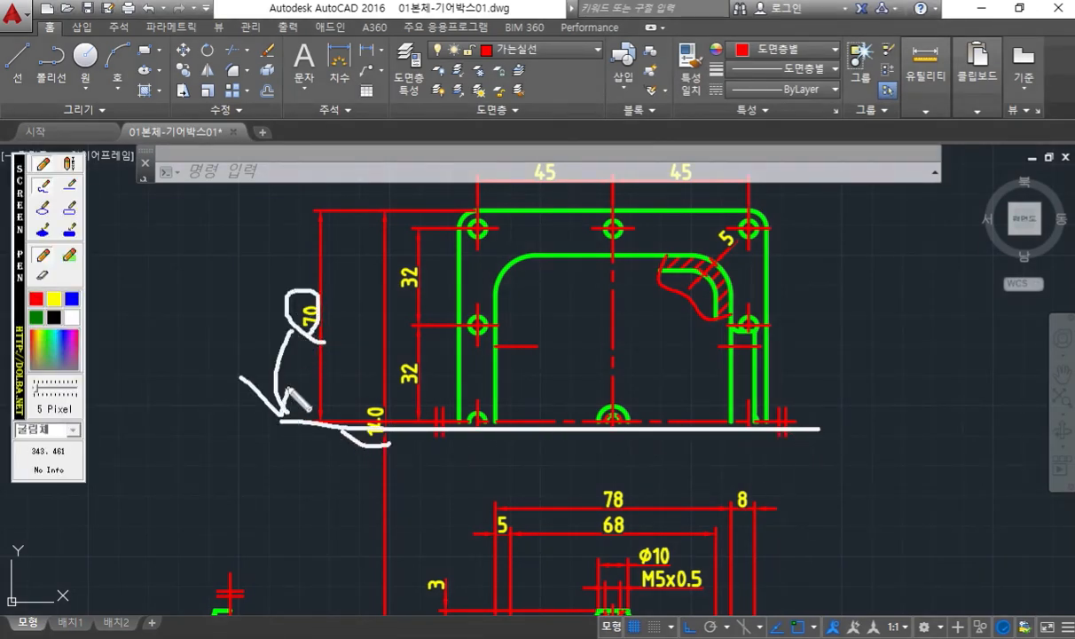
pyautogui.hotkey('ctrl', 'F12')
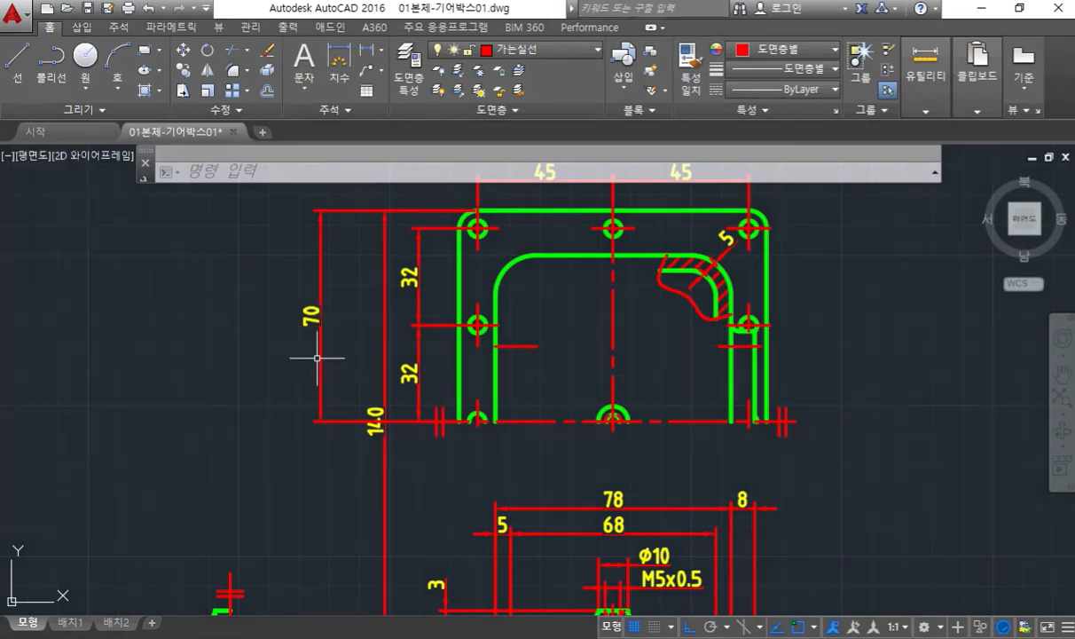
# - Delete the outermost vertical dimension between the flange's upper edge and the symmetry line
pyautogui.click(347, 353)
pyautogui.click(244, 296)
pyautogui.press('Delete')
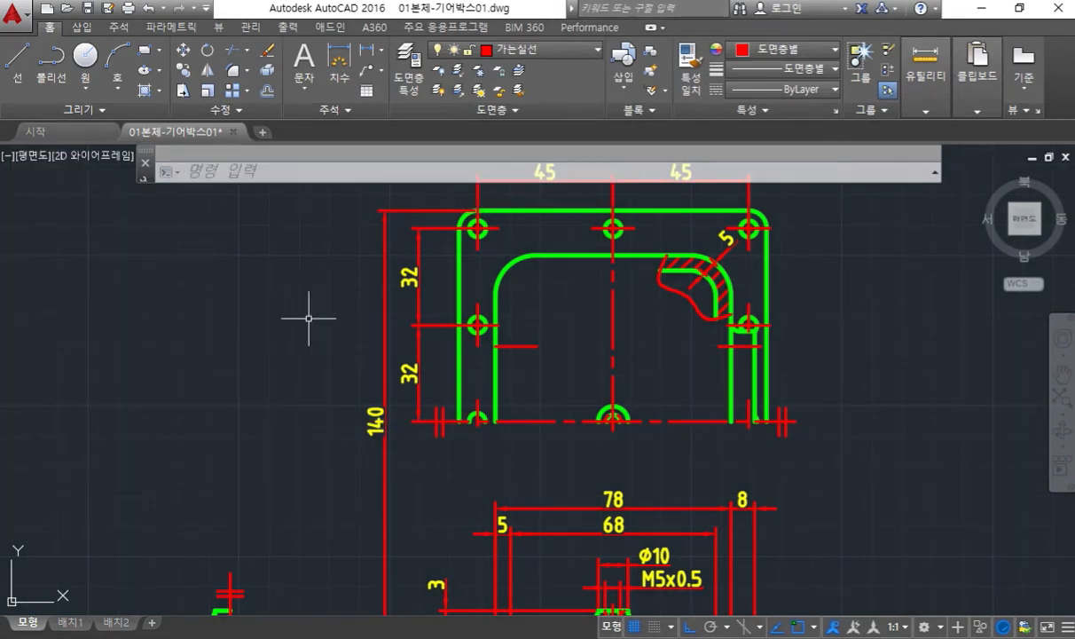
# - Turn off the second dimension line and second extension line of the 140 dimension so it reads as a half dimension
pyautogui.moveTo(366, 411); pyautogui.dragTo(312, 364, button='middle')
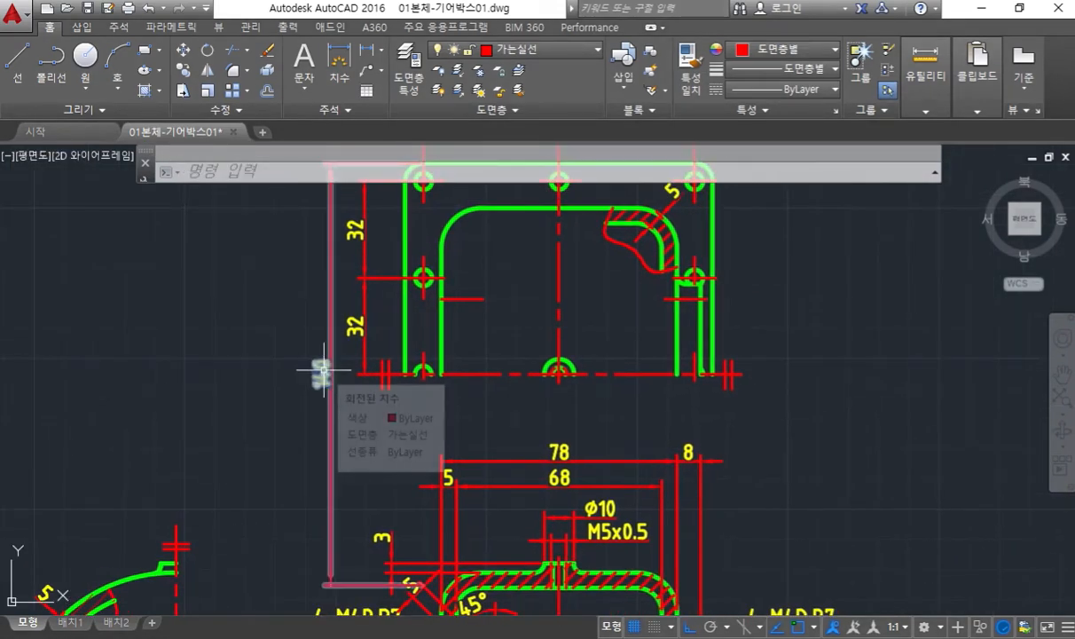
pyautogui.click(324, 369)
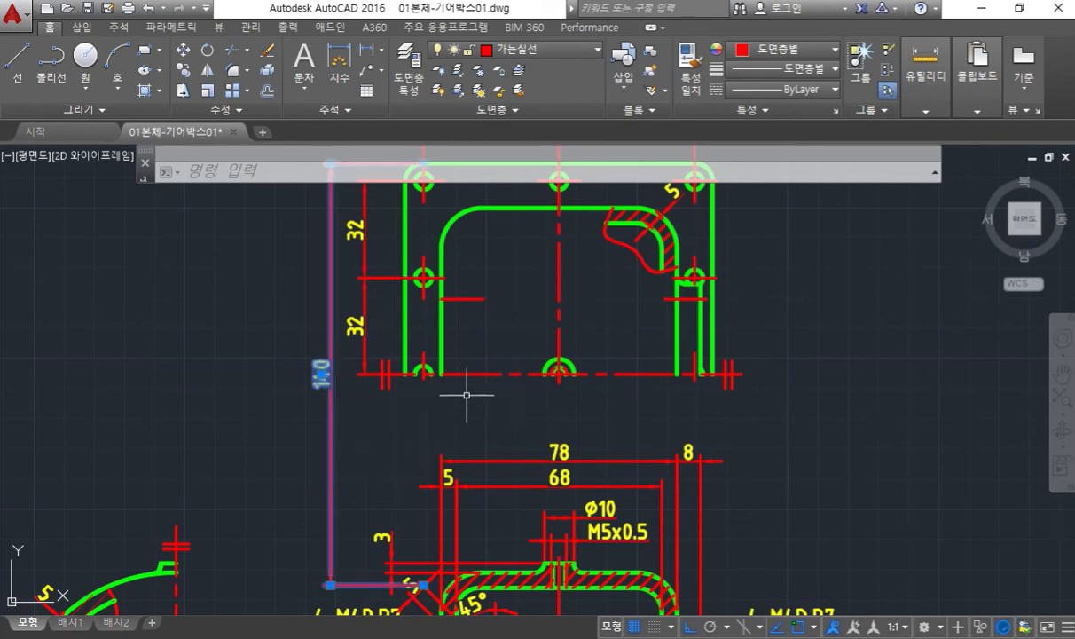
pyautogui.scroll(-4, 459, 432)
pyautogui.scroll(2, 452, 408)
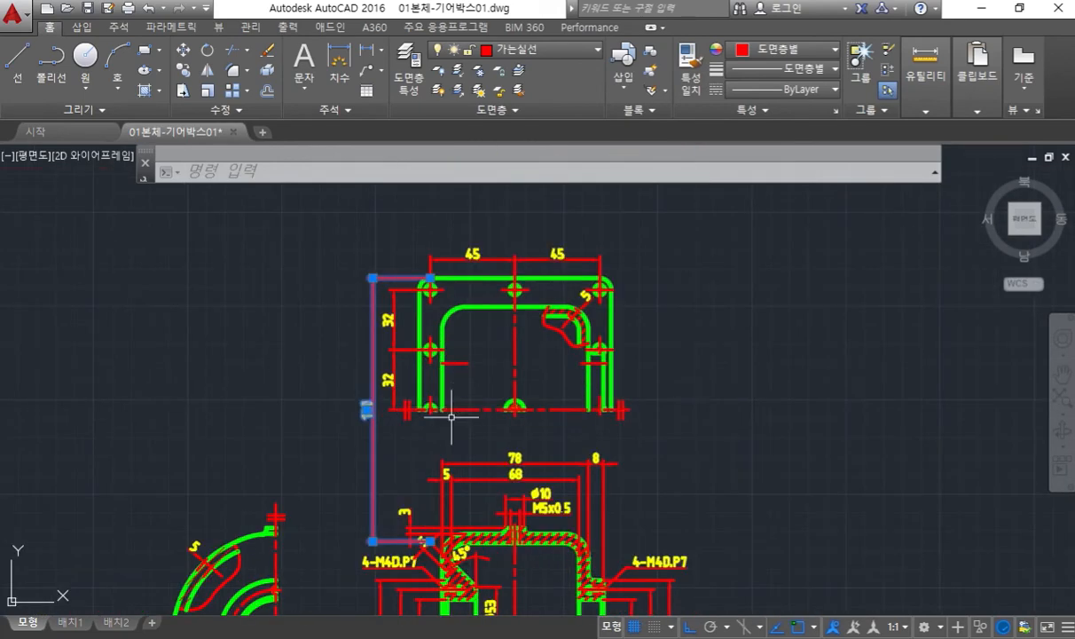
pyautogui.hotkey('ctrl', '1')
pyautogui.moveTo(291, 419); pyautogui.dragTo(435, 402, button='middle')
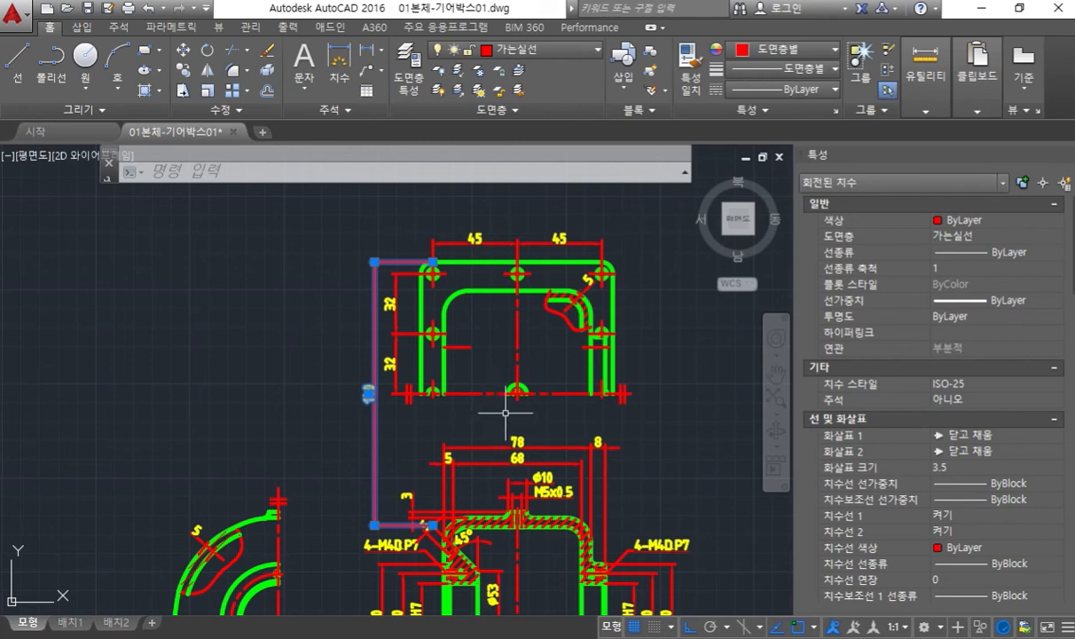
pyautogui.moveTo(1074, 258); pyautogui.dragTo(1074, 311)
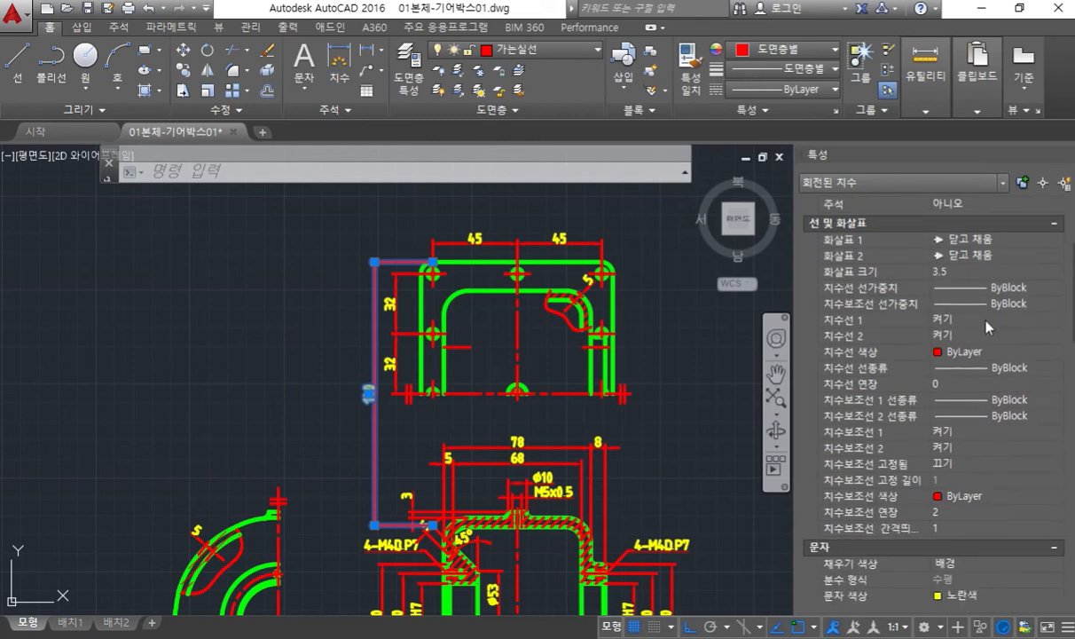
pyautogui.click(974, 336)
pyautogui.click(974, 335)
pyautogui.click(960, 353)
pyautogui.click(966, 448)
pyautogui.click(967, 448)
pyautogui.click(963, 465)
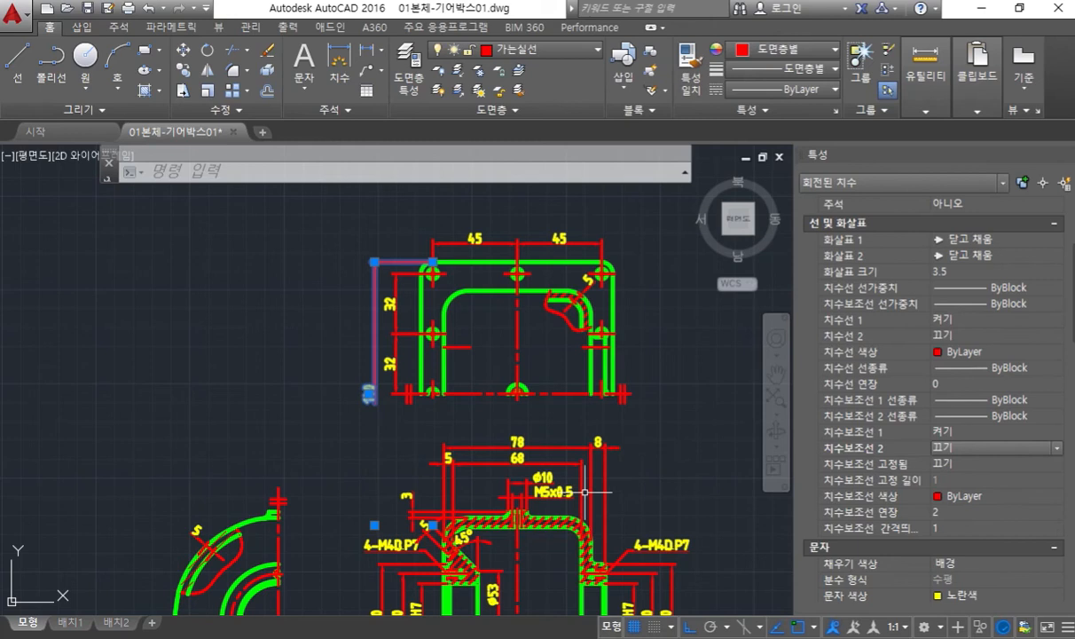
pyautogui.press('F12')
pyautogui.moveTo(372, 508)
pyautogui.mouseDown()
pyautogui.moveTo(382, 535)
pyautogui.moveTo(371, 534)
pyautogui.mouseUp()
pyautogui.moveTo(442, 505)
pyautogui.mouseDown()
pyautogui.moveTo(422, 536)
pyautogui.moveTo(442, 536)
pyautogui.mouseUp()
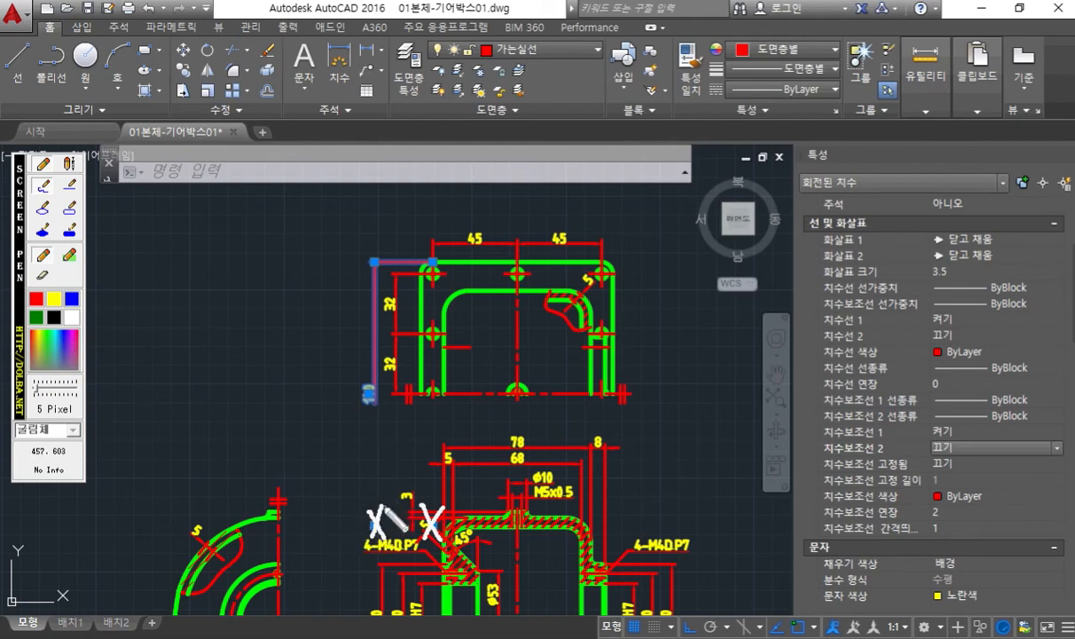
pyautogui.press('Escape')
pyautogui.press('Escape')
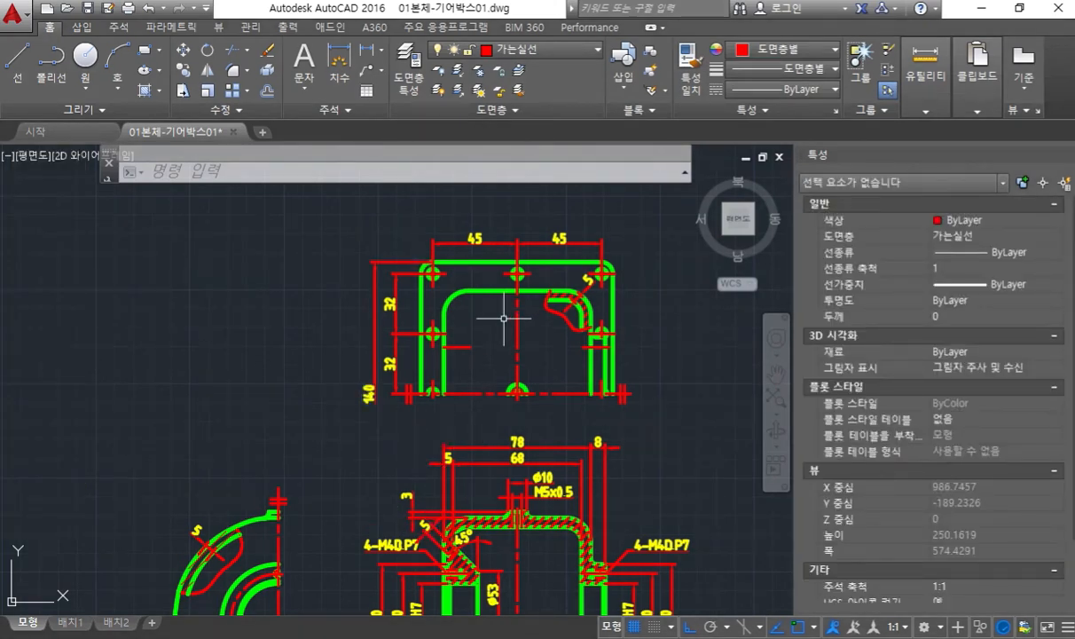
# - Add a horizontal linear dimension across the full width of the top view's flange, placed above the 45 chain
pyautogui.scroll(1, 510, 279)
pyautogui.scroll(1, 526, 302)
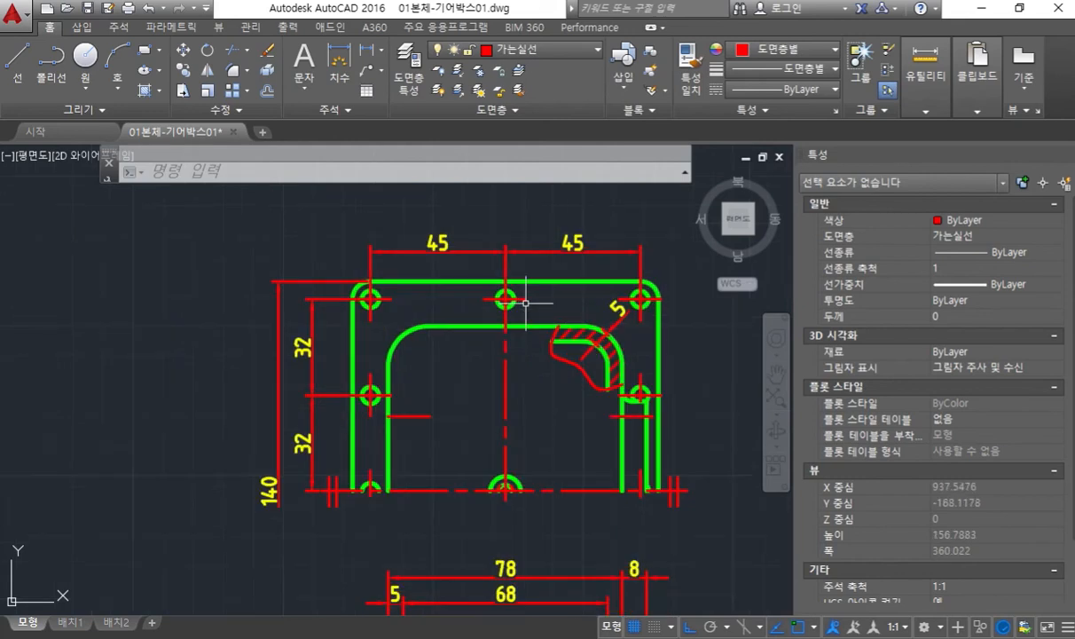
pyautogui.moveTo(526, 302); pyautogui.dragTo(512, 322, button='middle')
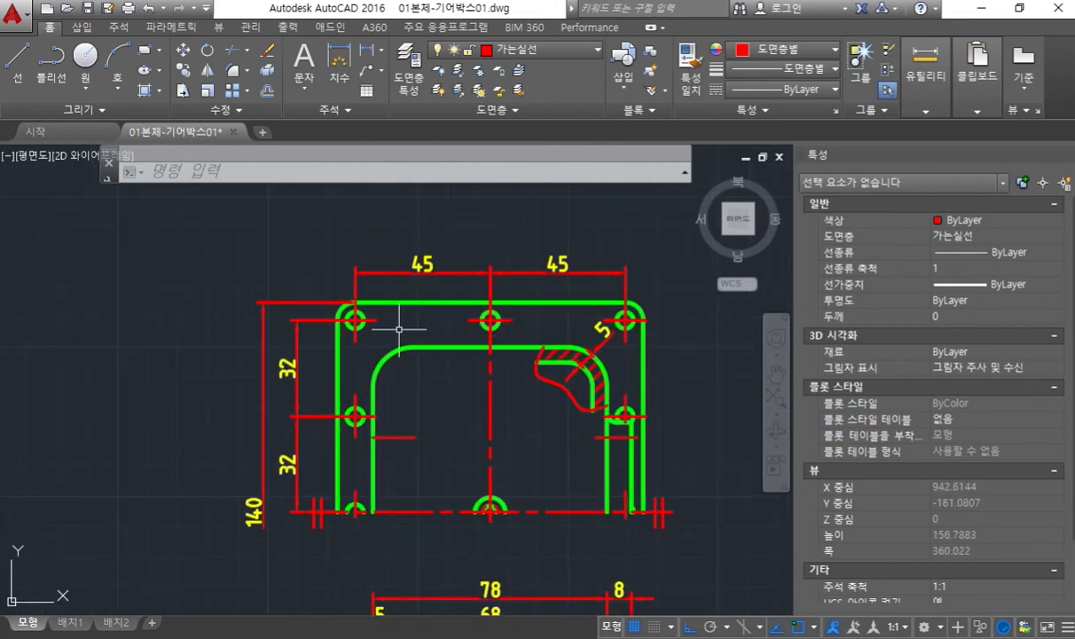
pyautogui.press('Up')
pyautogui.press('Up')
pyautogui.press('Up')
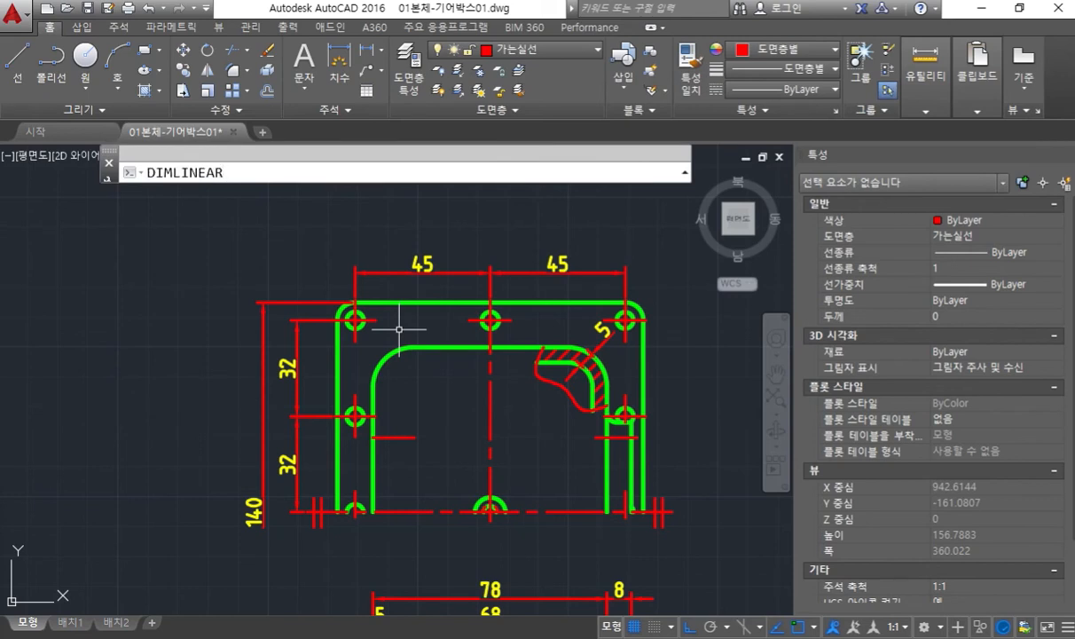
pyautogui.press('Return')
pyautogui.click(355, 319)
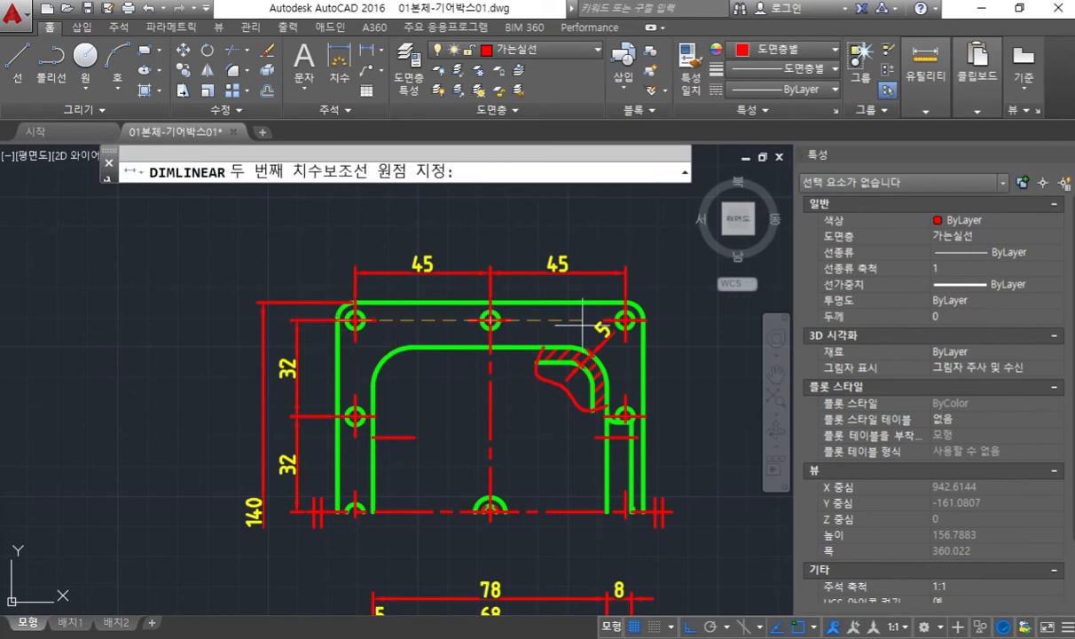
pyautogui.click(640, 331)
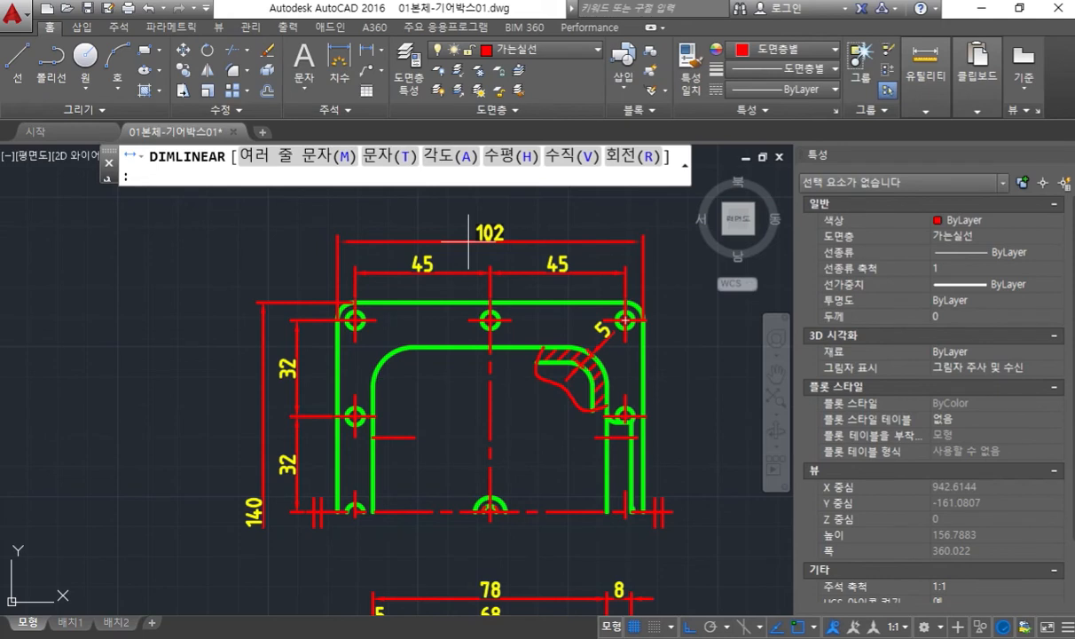
pyautogui.click(467, 241)
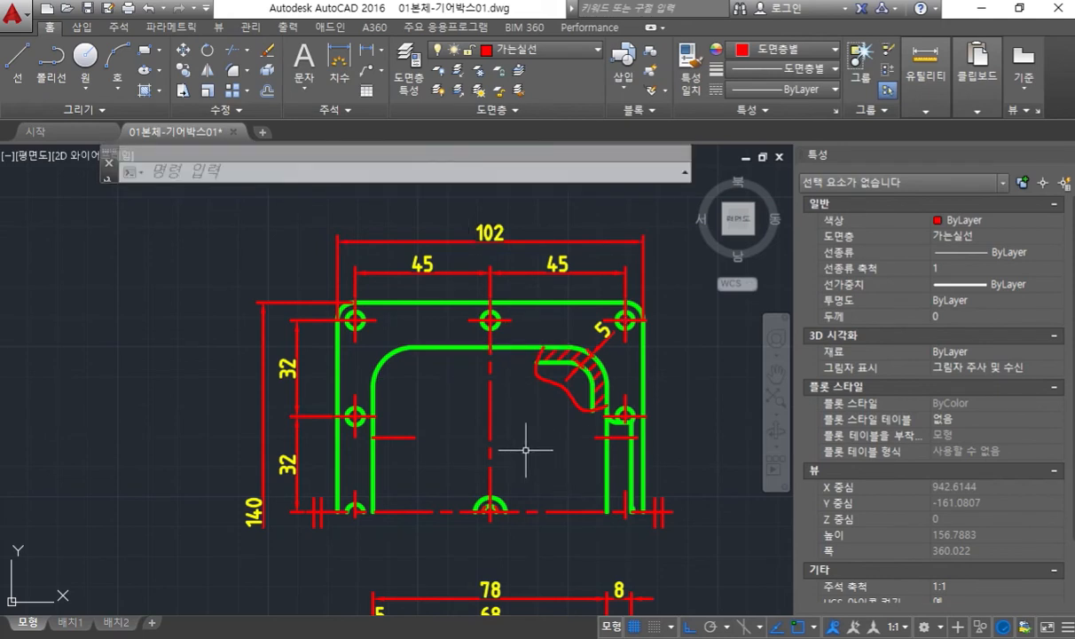
pyautogui.moveTo(469, 450); pyautogui.dragTo(474, 437, button='middle')
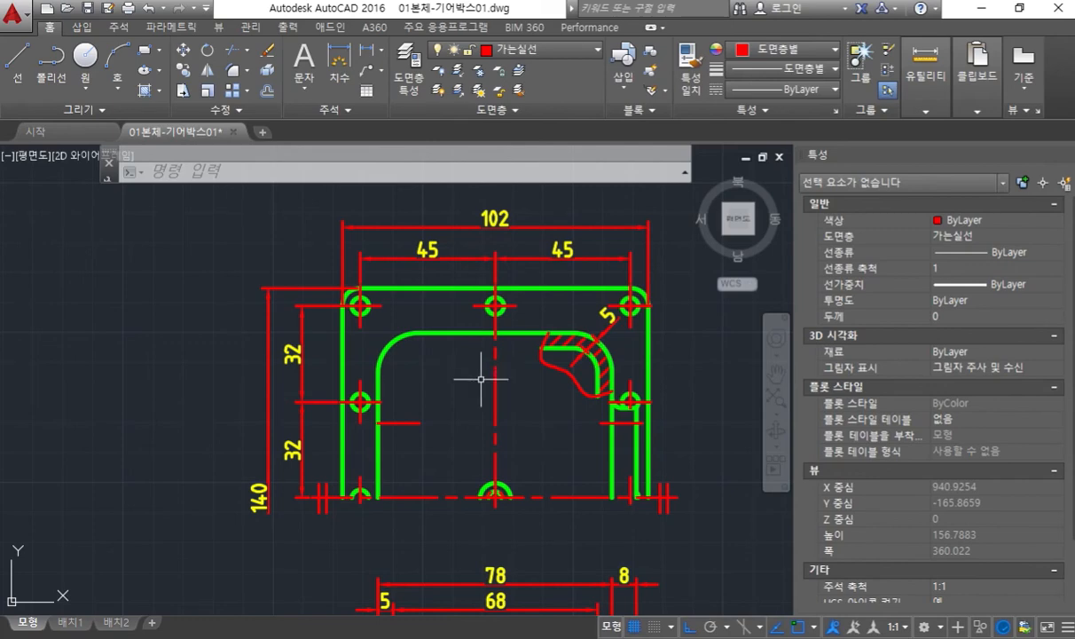
pyautogui.scroll(-4, 475, 430)
pyautogui.moveTo(464, 559)
pyautogui.mouseDown(button='middle')
pyautogui.moveTo(480, 378)
pyautogui.moveTo(476, 434)
pyautogui.mouseUp(button='middle')
pyautogui.scroll(2, 481, 380)
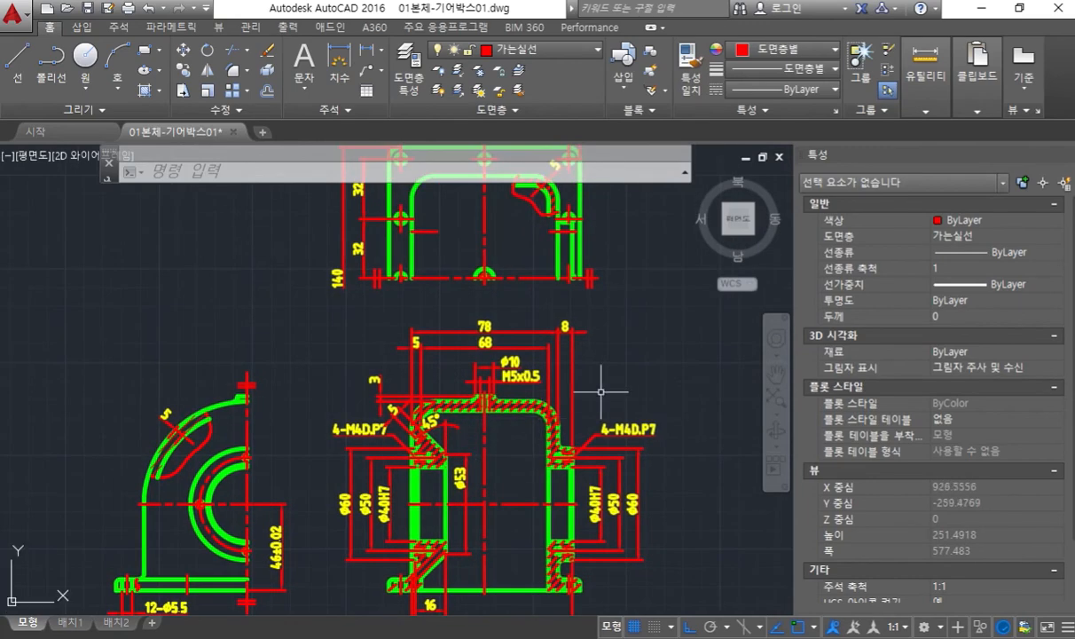
pyautogui.hotkey('ctrl', 'alt', 'p')
pyautogui.moveTo(552, 404); pyautogui.dragTo(602, 362)
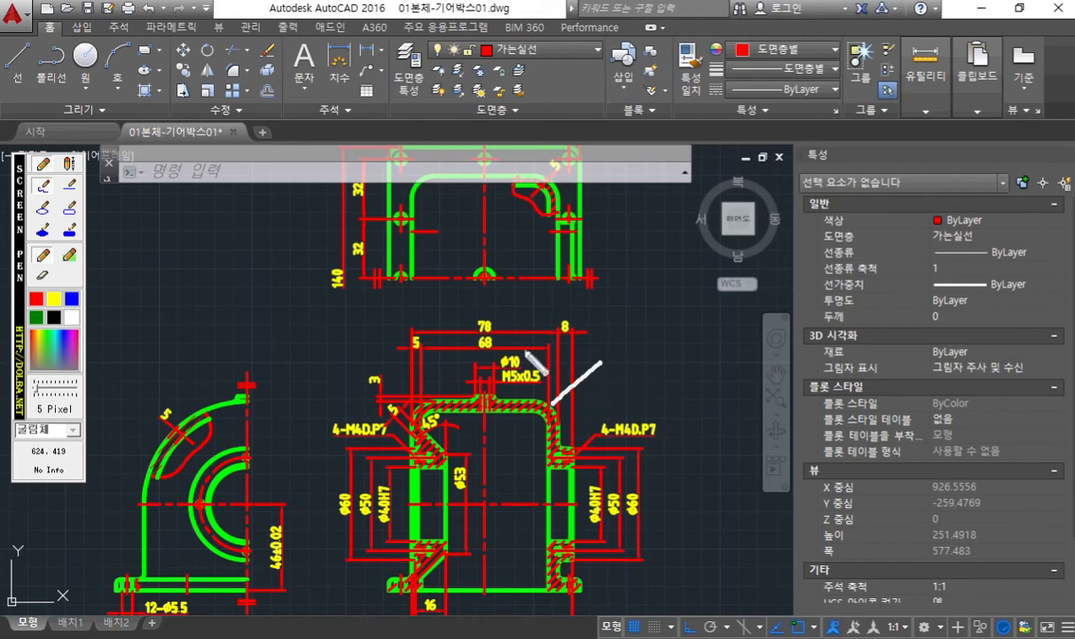
pyautogui.scroll(3, 511, 257)
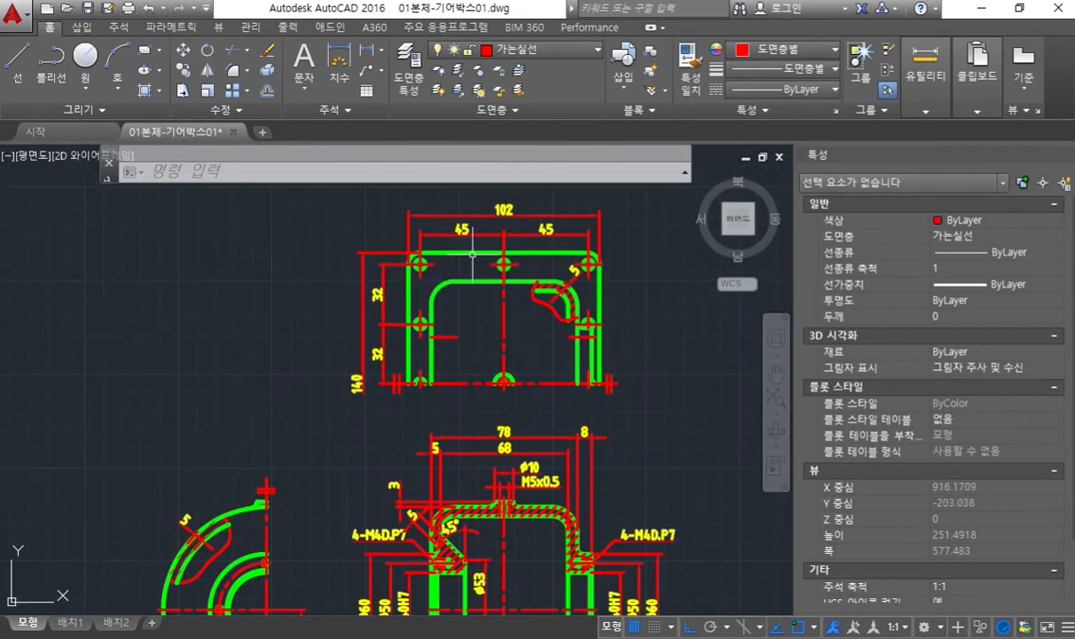
pyautogui.press('F12')
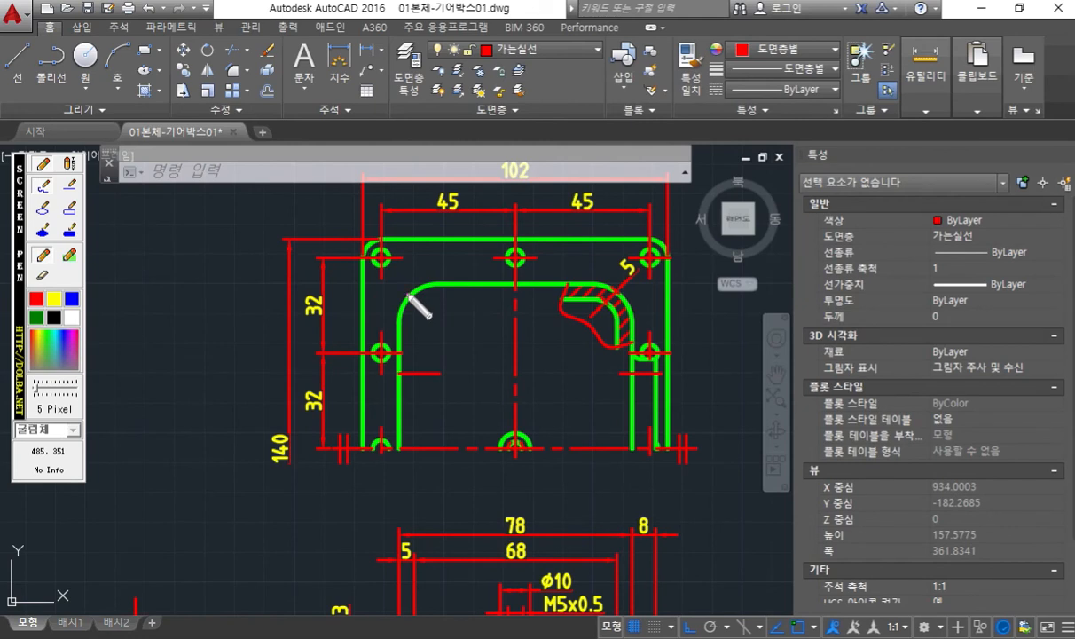
pyautogui.moveTo(408, 294)
pyautogui.mouseDown()
pyautogui.moveTo(460, 340)
pyautogui.moveTo(414, 330)
pyautogui.moveTo(442, 302)
pyautogui.mouseUp()
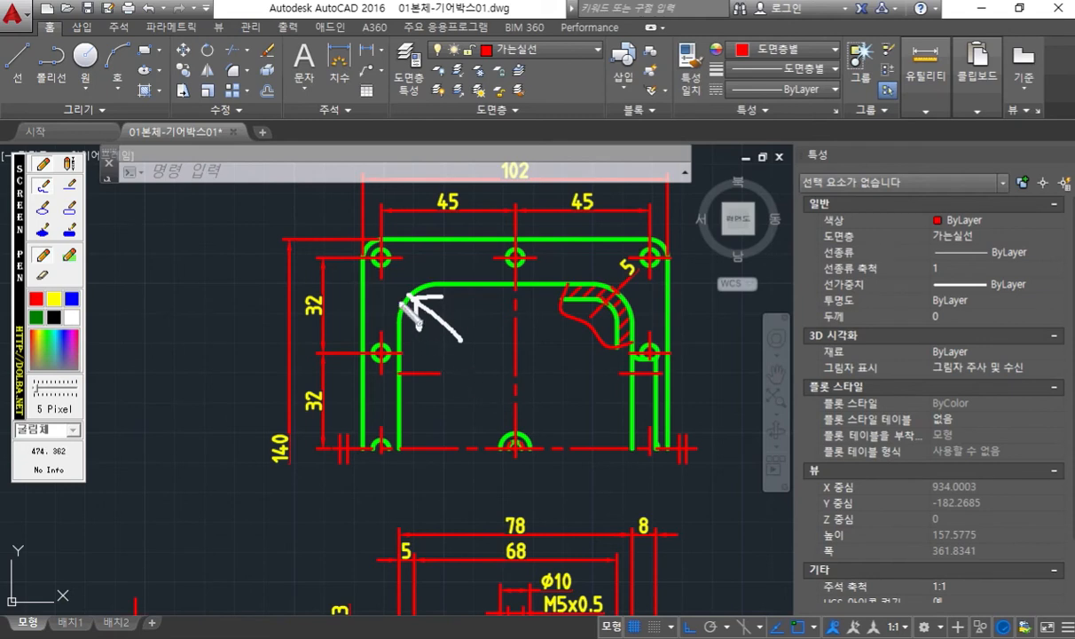
pyautogui.moveTo(402, 286)
pyautogui.mouseDown()
pyautogui.moveTo(413, 462)
pyautogui.moveTo(404, 424)
pyautogui.mouseUp()
pyautogui.moveTo(414, 462); pyautogui.dragTo(439, 421)
pyautogui.moveTo(605, 285)
pyautogui.mouseDown()
pyautogui.moveTo(606, 447)
pyautogui.moveTo(590, 412)
pyautogui.mouseUp()
pyautogui.click(589, 417)
pyautogui.moveTo(603, 459); pyautogui.dragTo(627, 422)
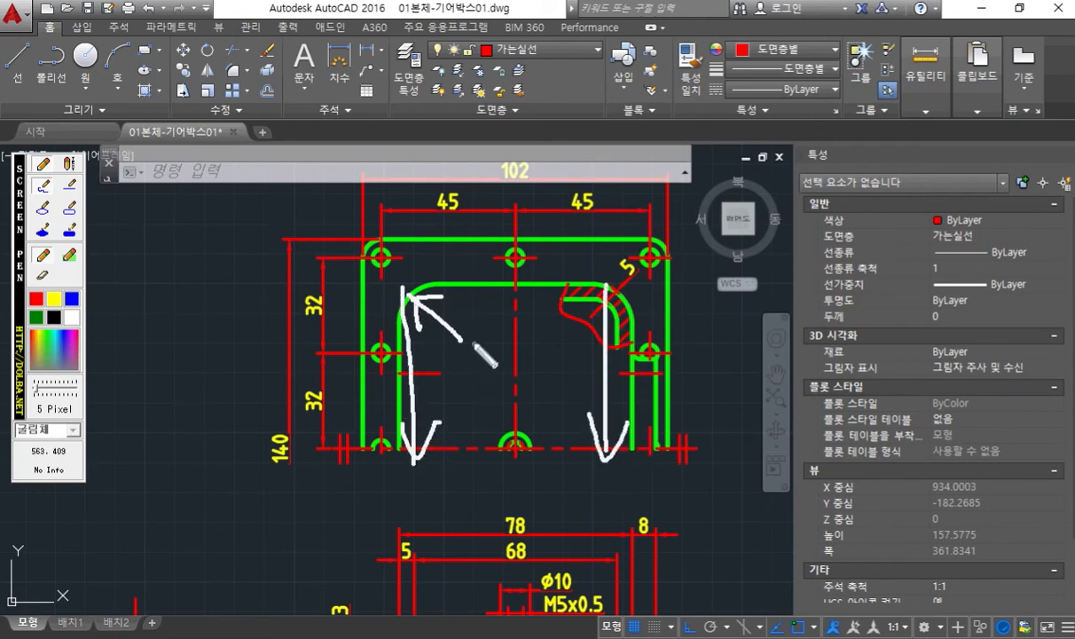
pyautogui.moveTo(449, 352)
pyautogui.mouseDown()
pyautogui.moveTo(486, 375)
pyautogui.moveTo(491, 356)
pyautogui.moveTo(511, 373)
pyautogui.moveTo(525, 362)
pyautogui.mouseUp()
pyautogui.click(521, 346)
pyautogui.moveTo(535, 335)
pyautogui.mouseDown()
pyautogui.moveTo(536, 374)
pyautogui.moveTo(549, 352)
pyautogui.moveTo(553, 377)
pyautogui.mouseUp()
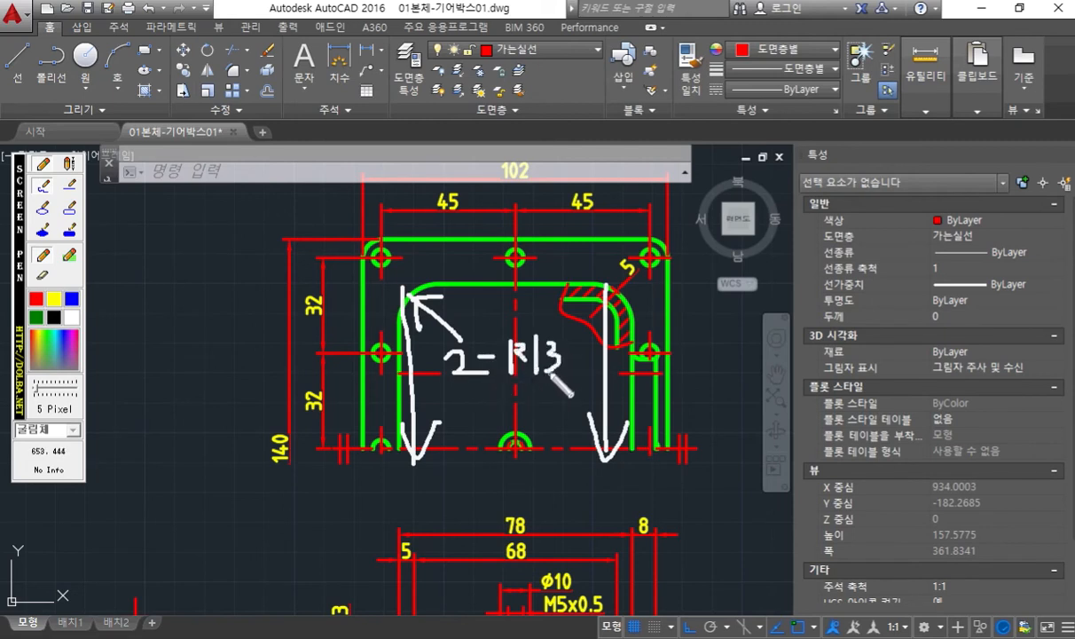
pyautogui.press('Escape')
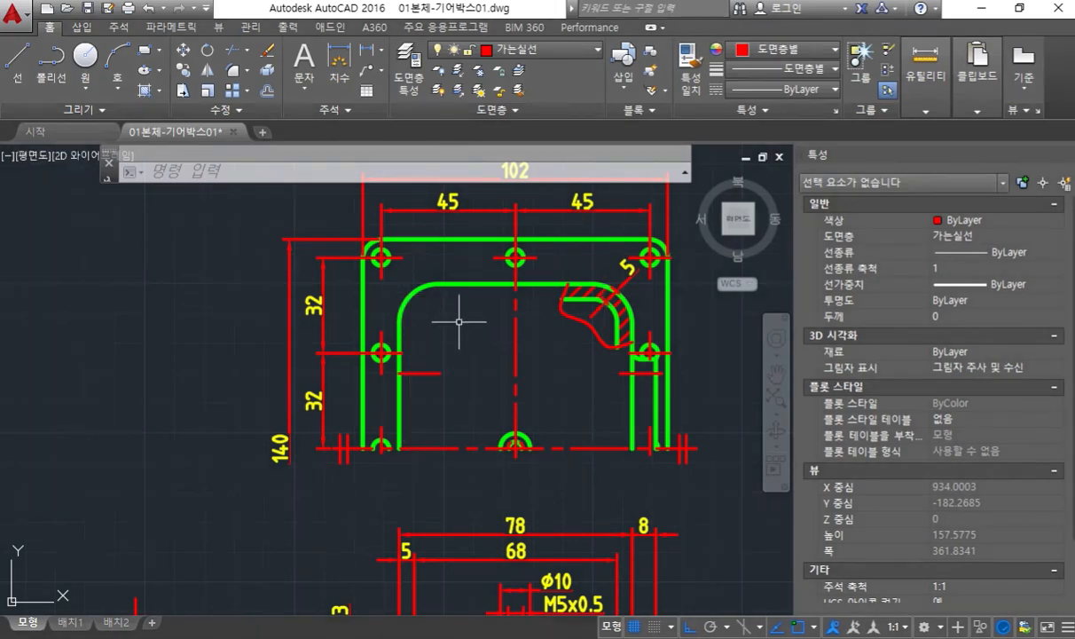
# - Add a radius dimension to the top view's upper-left inner corner arc, with 2- prefixed to its text, placed inside the cavity
pyautogui.moveTo(410, 285); pyautogui.dragTo(346, 269, button='middle')
pyautogui.scroll(2, 346, 268)
pyautogui.scroll(3, 372, 304)
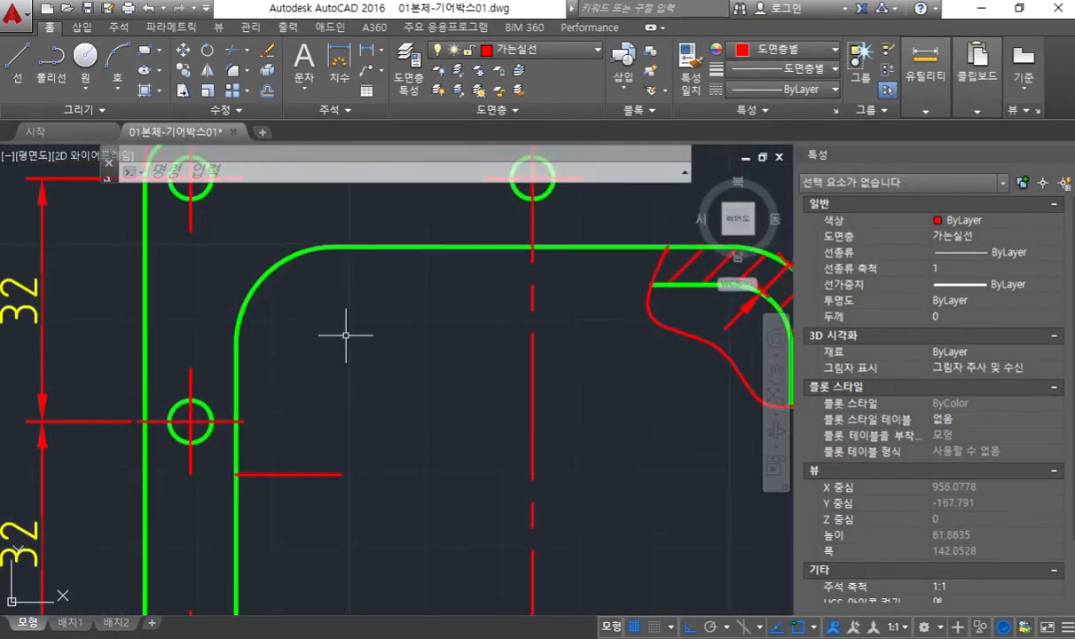
pyautogui.write('DIM')
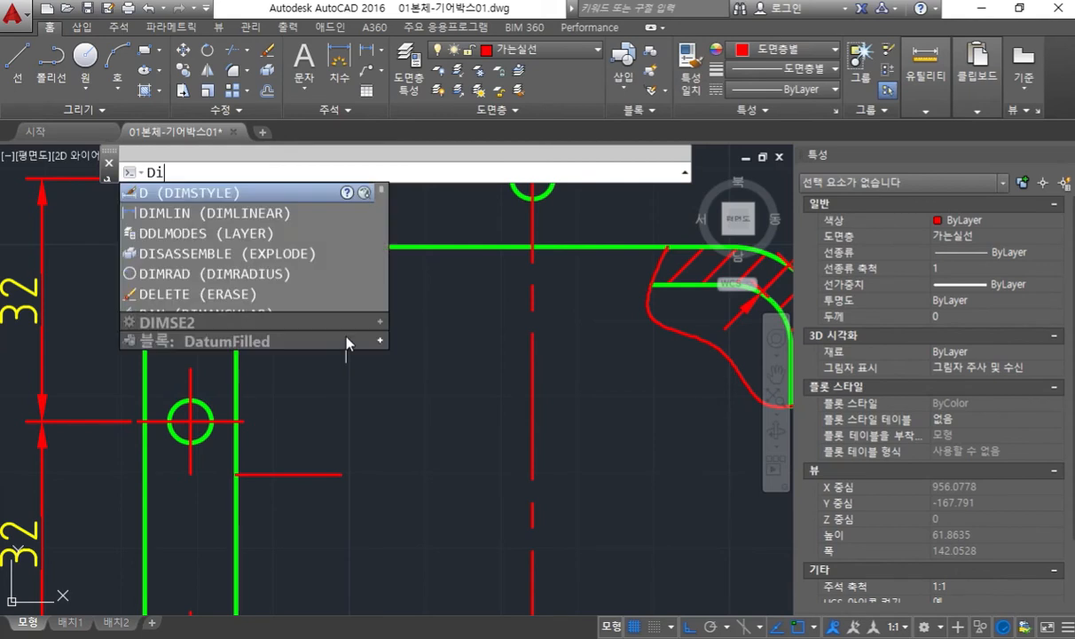
pyautogui.write('RAD')
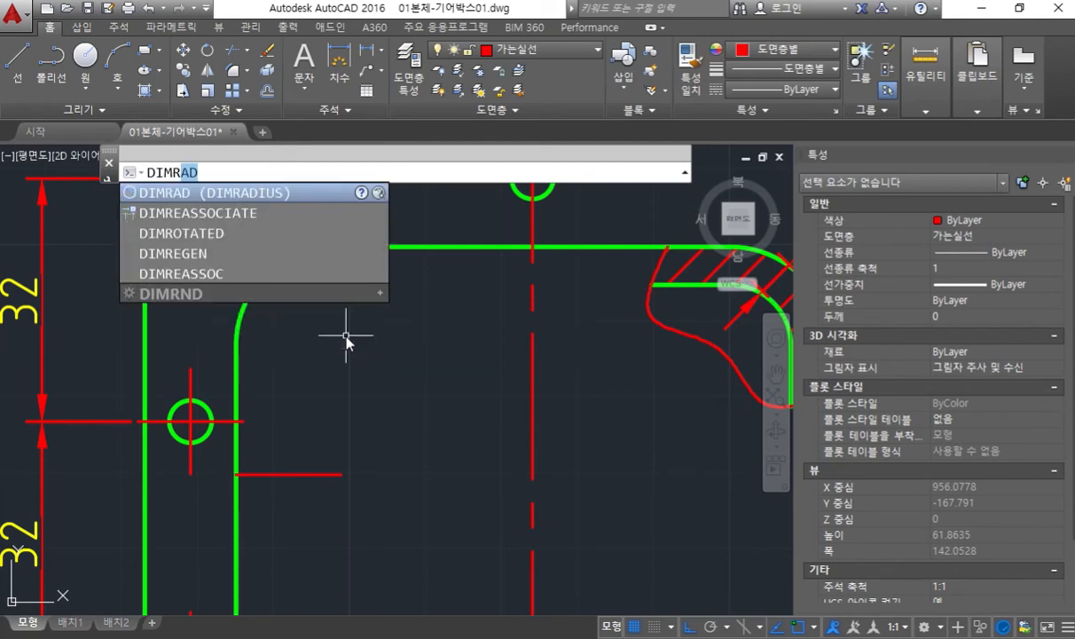
pyautogui.press('Return')
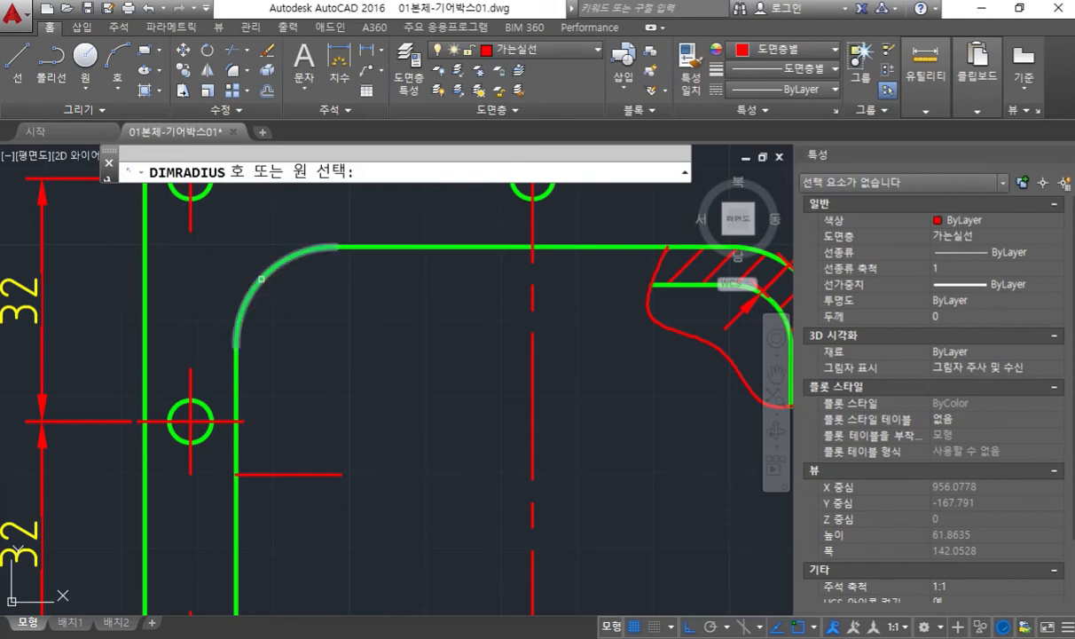
pyautogui.click(259, 278)
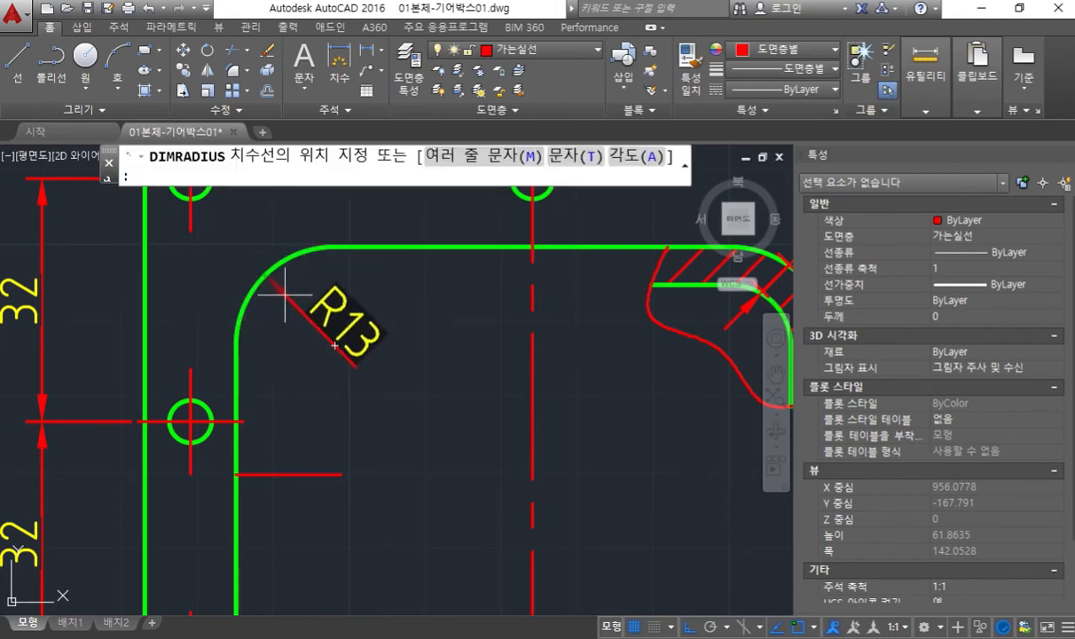
pyautogui.write('m')
pyautogui.press('Return')
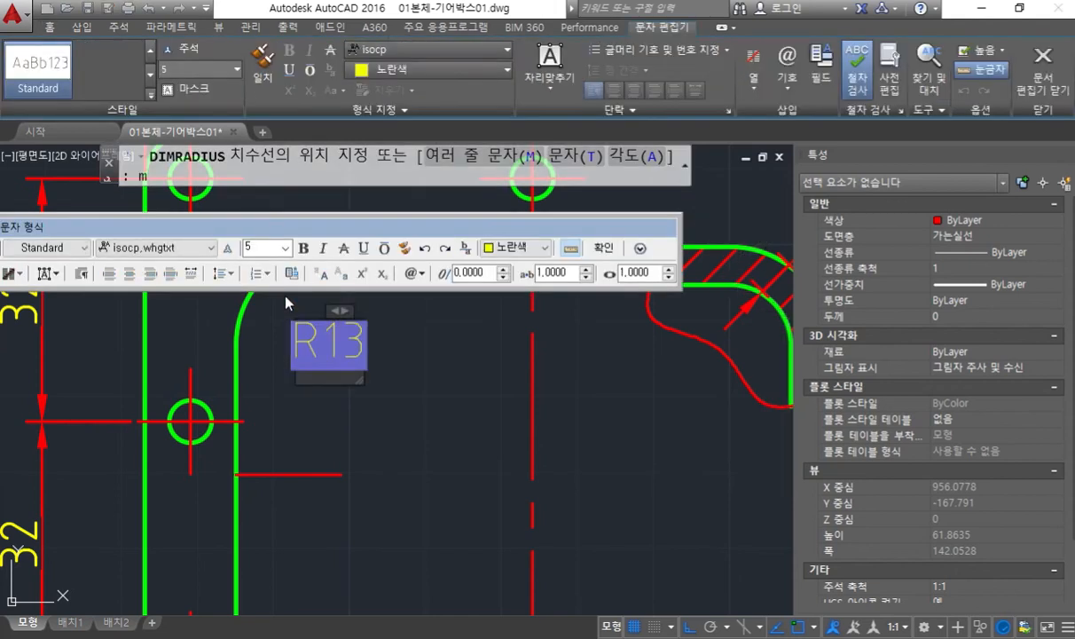
pyautogui.write('2-')
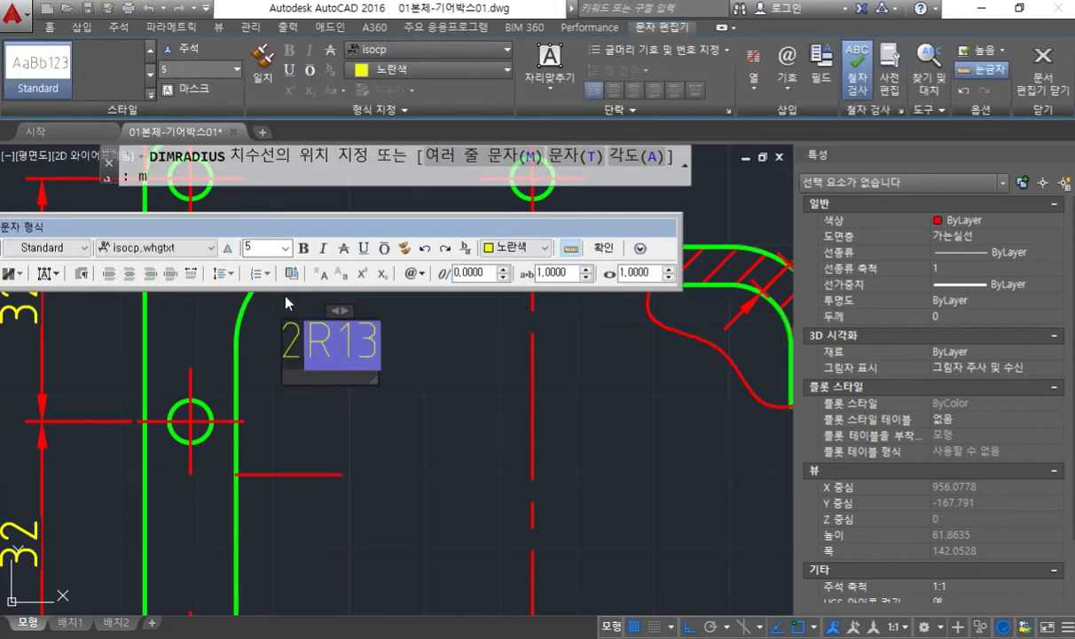
pyautogui.click(603, 248)
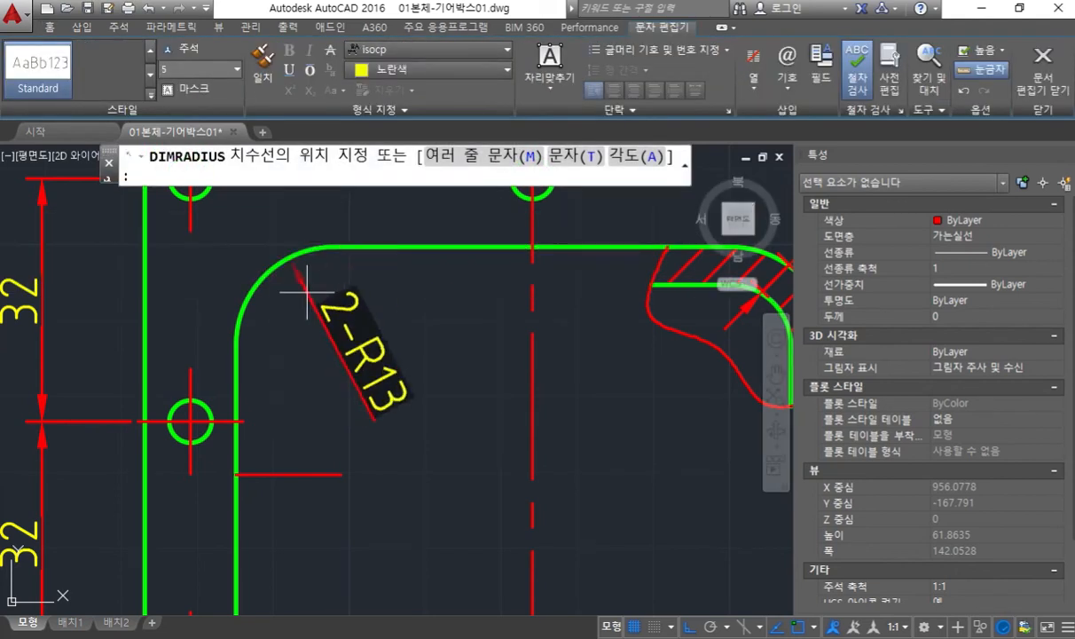
pyautogui.click(284, 305)
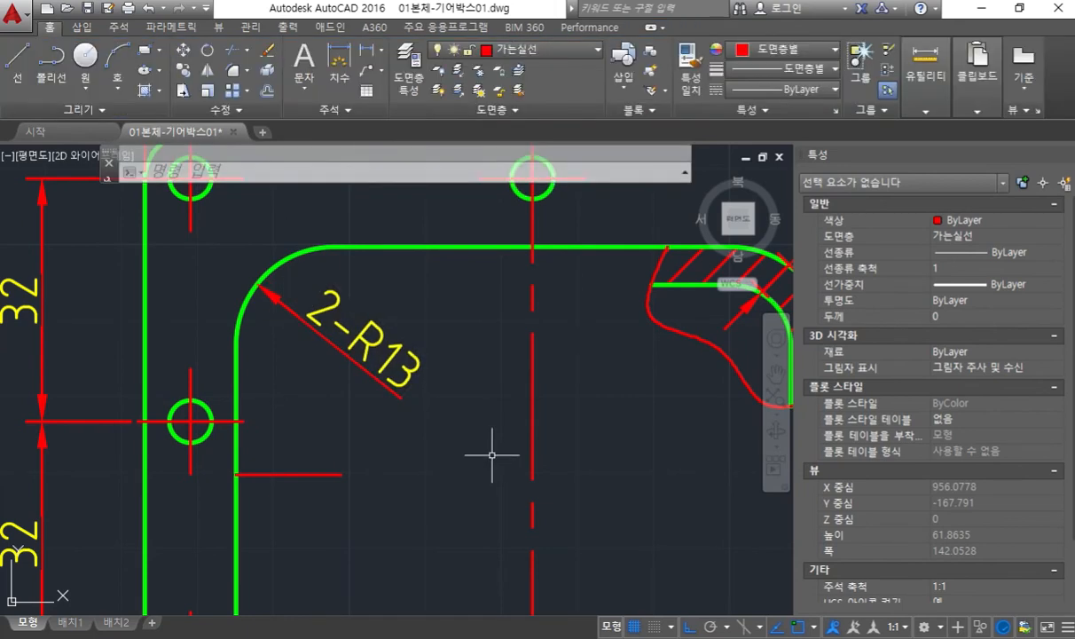
# - Turn off the forced dimension line of the 2-R13 radius dimension at the top view's upper-left inner corner
pyautogui.moveTo(491, 455); pyautogui.dragTo(440, 453, button='middle')
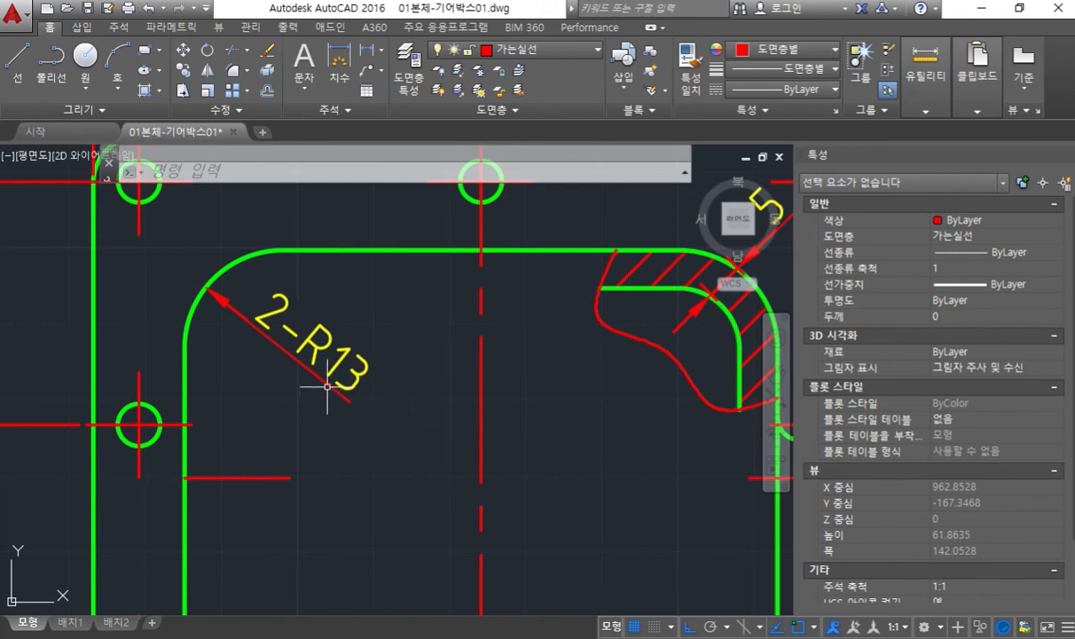
pyautogui.click(303, 368)
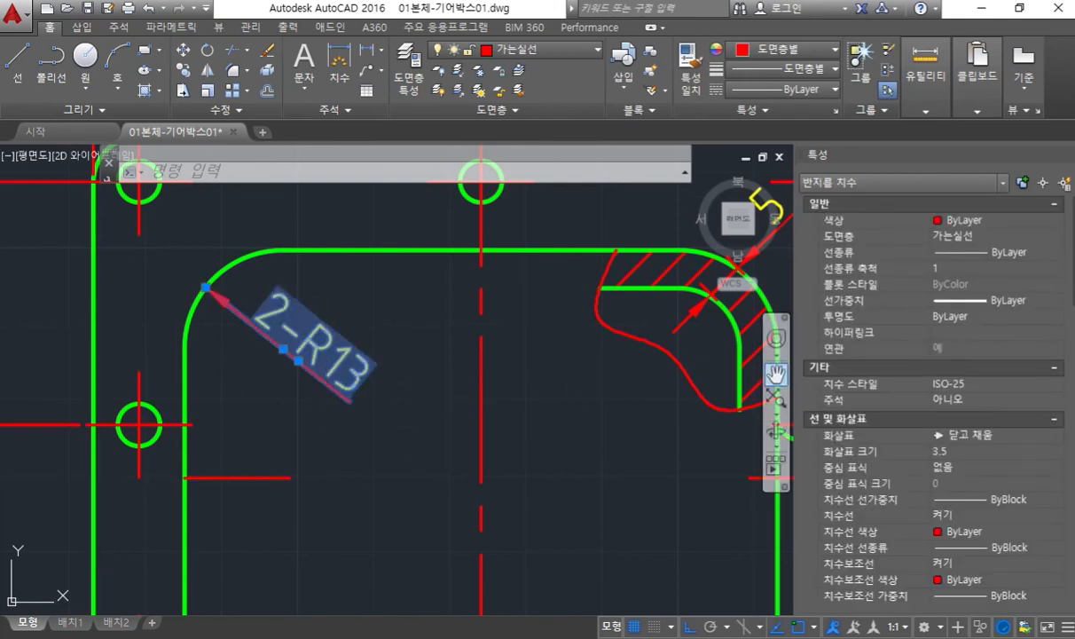
pyautogui.scroll(-15, 931, 399)
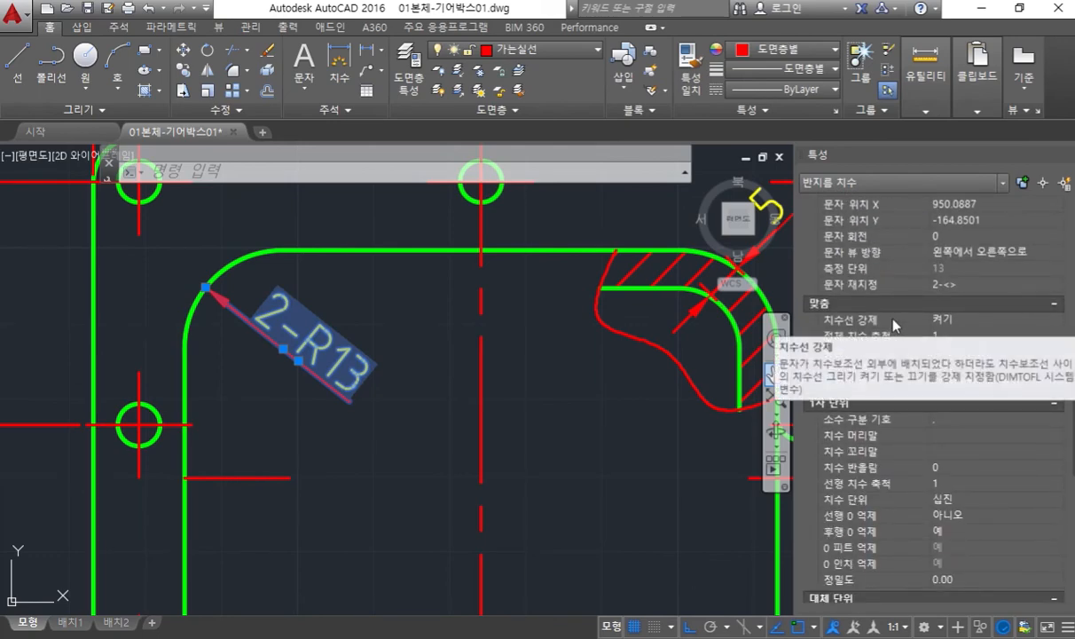
pyautogui.press('F12')
pyautogui.moveTo(842, 316)
pyautogui.mouseDown()
pyautogui.moveTo(845, 287)
pyautogui.moveTo(821, 316)
pyautogui.moveTo(999, 323)
pyautogui.mouseUp()
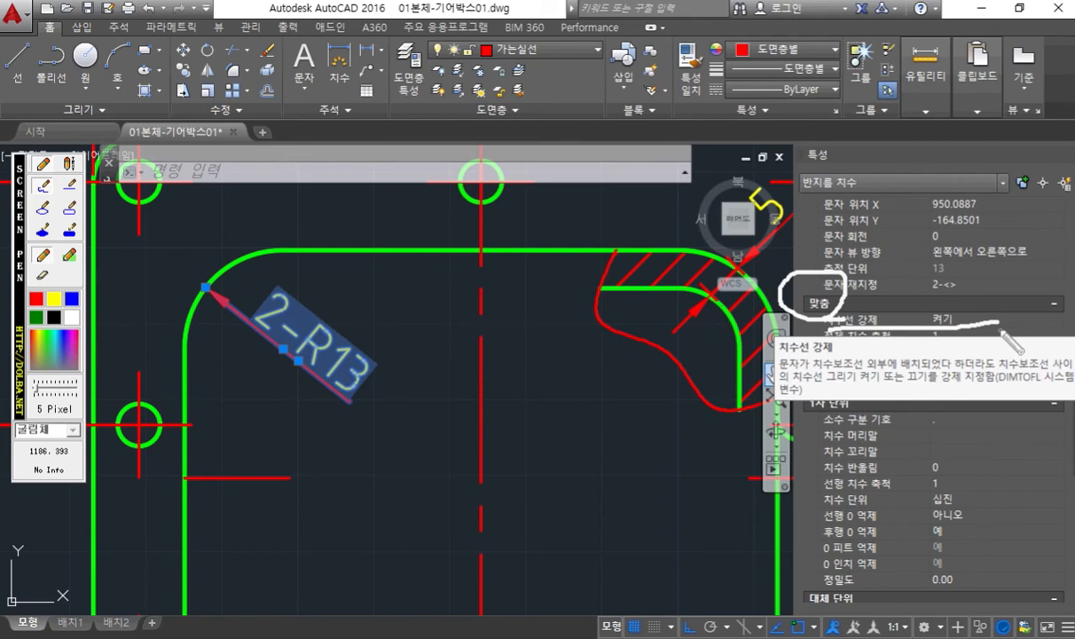
pyautogui.press('Escape')
pyautogui.click(981, 321)
pyautogui.click(982, 322)
pyautogui.click(969, 350)
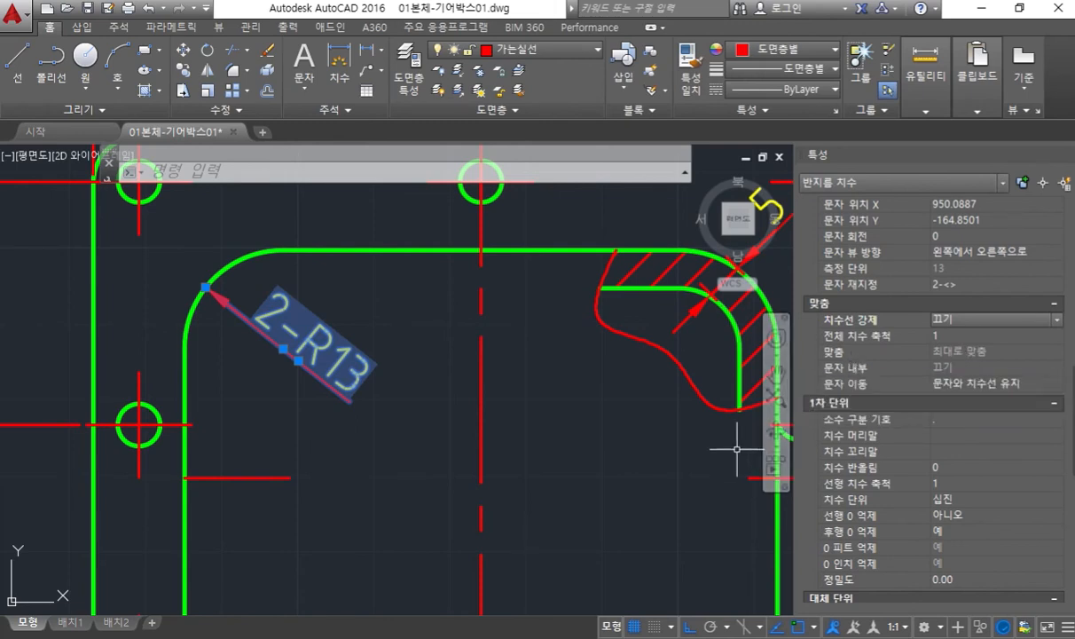
pyautogui.scroll(4, 895, 363)
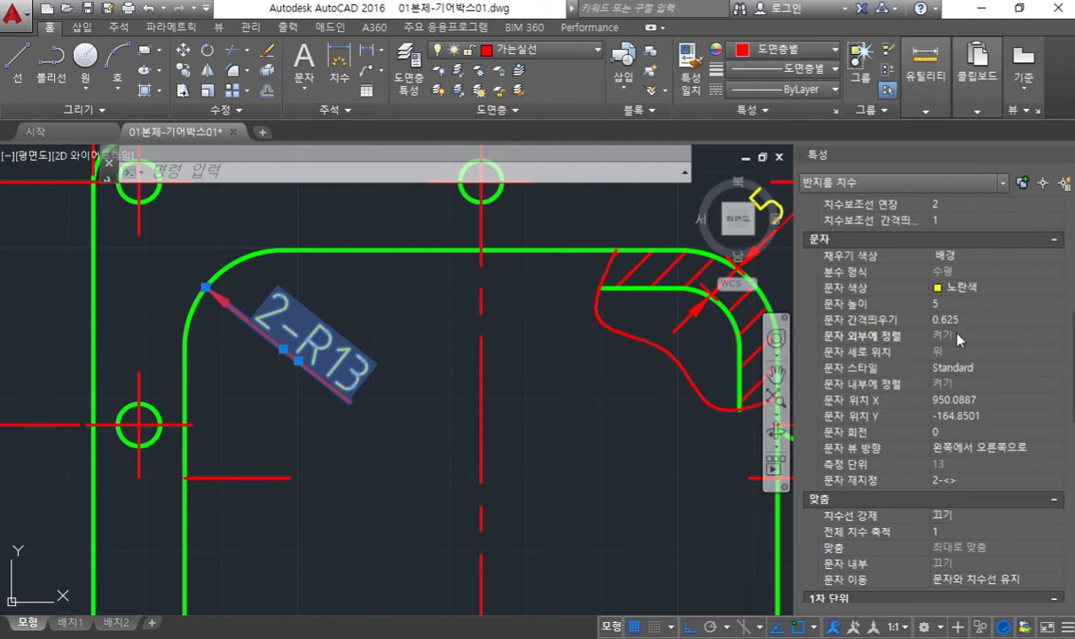
pyautogui.press('Escape')
# - Move the 2-R13 dimension text outside the arc, over the flange's left edge
pyautogui.moveTo(252, 315)
pyautogui.mouseDown(button='middle')
pyautogui.moveTo(336, 381)
pyautogui.moveTo(401, 406)
pyautogui.mouseUp(button='middle')
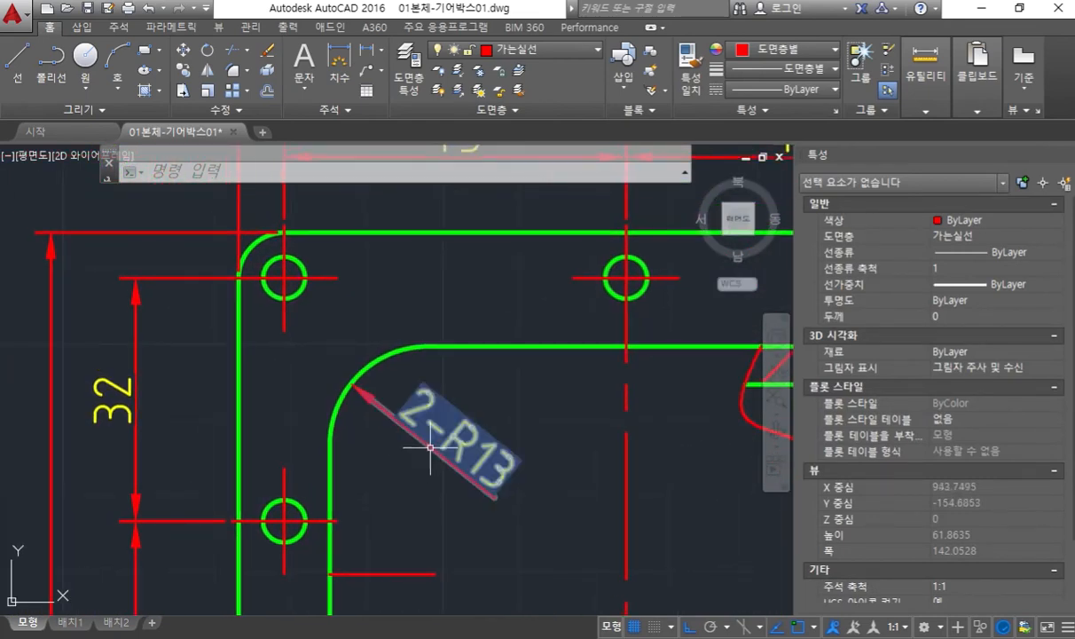
pyautogui.click(443, 455)
pyautogui.click(444, 455)
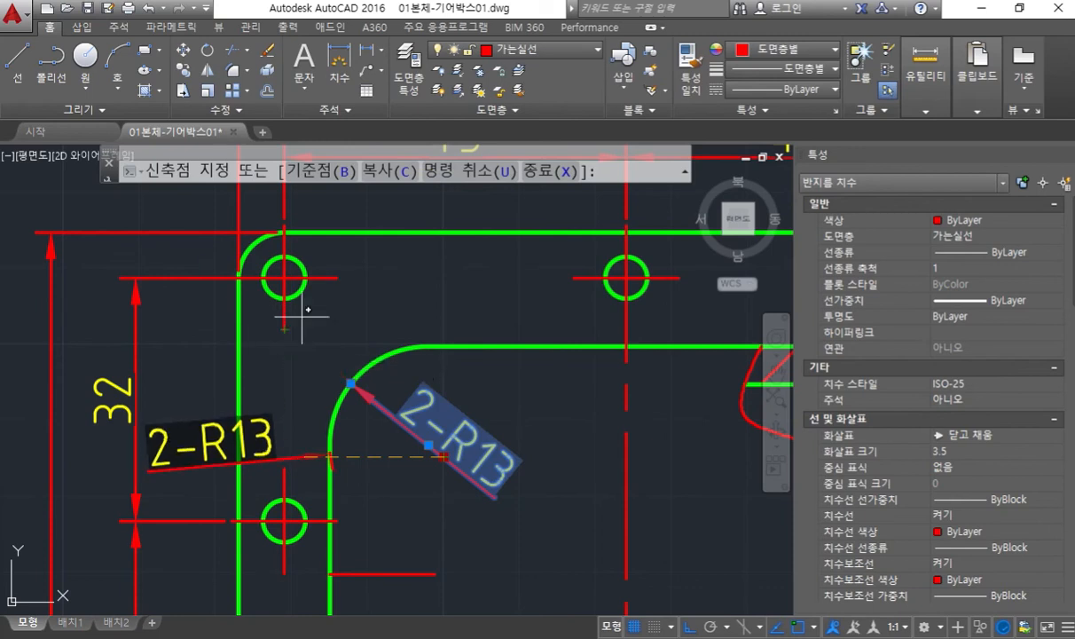
pyautogui.moveTo(298, 320); pyautogui.dragTo(431, 385, button='middle')
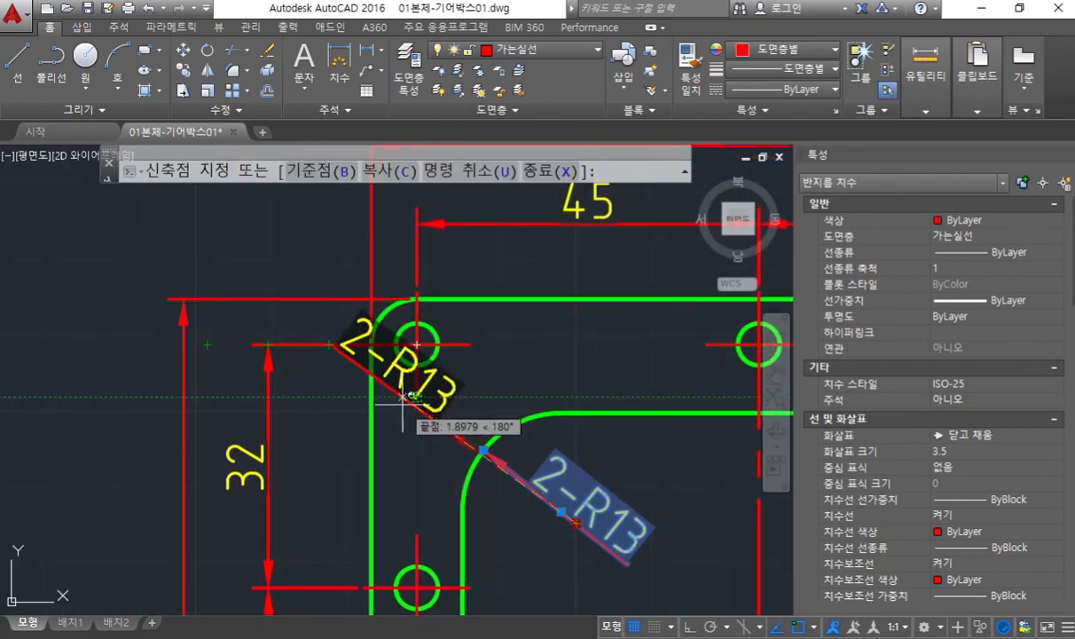
pyautogui.click(362, 424)
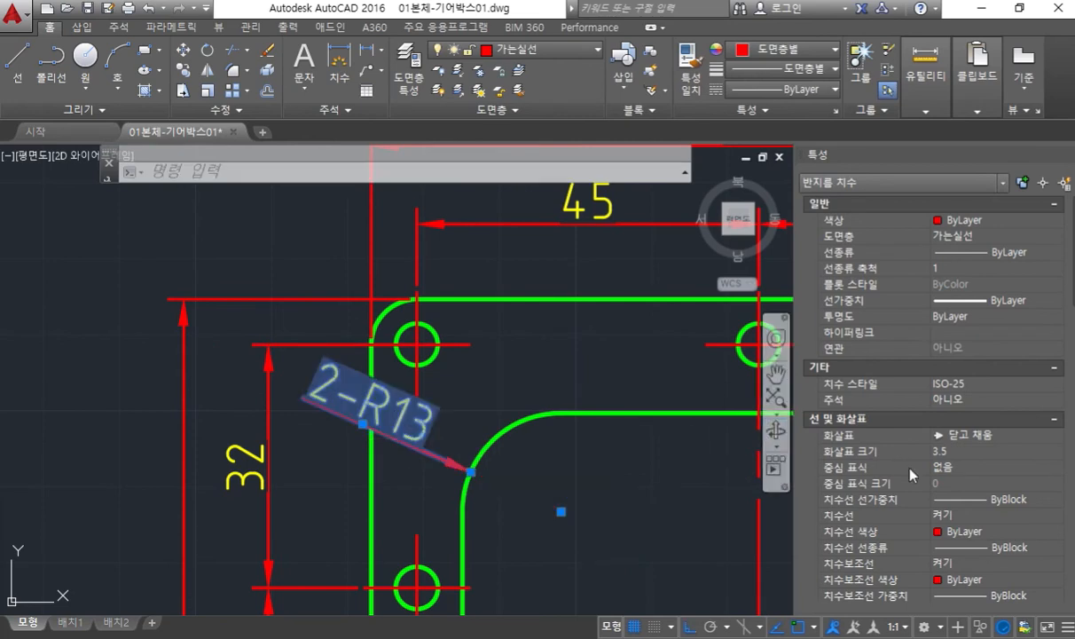
# - Turn off outside text alignment for the 2-R13 dimension so its text lies horizontally on a bent leader
pyautogui.scroll(-6, 913, 479)
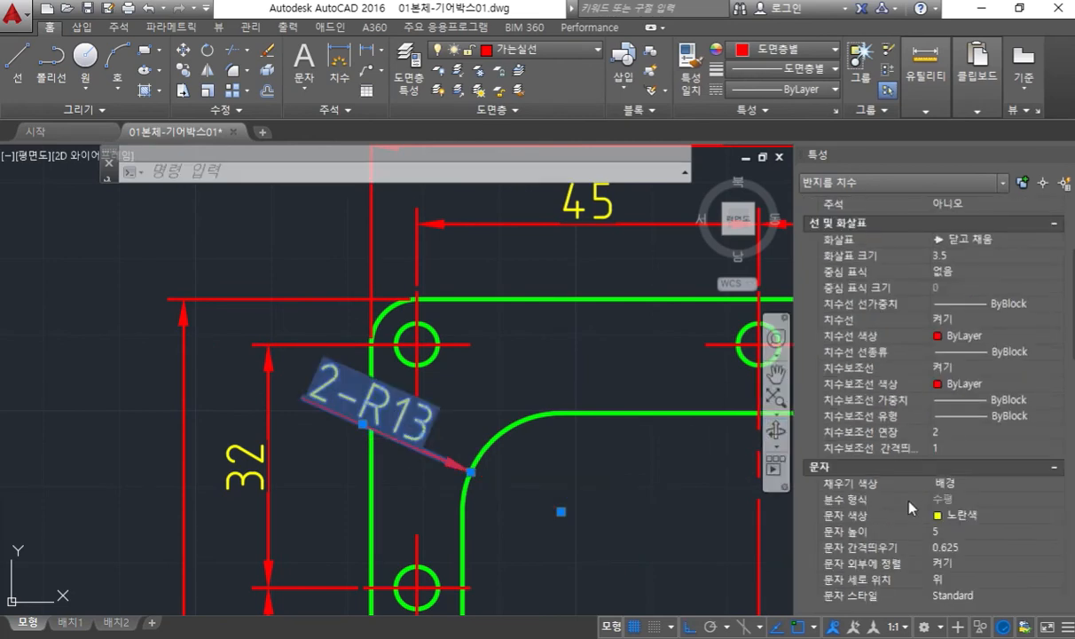
pyautogui.click(976, 469)
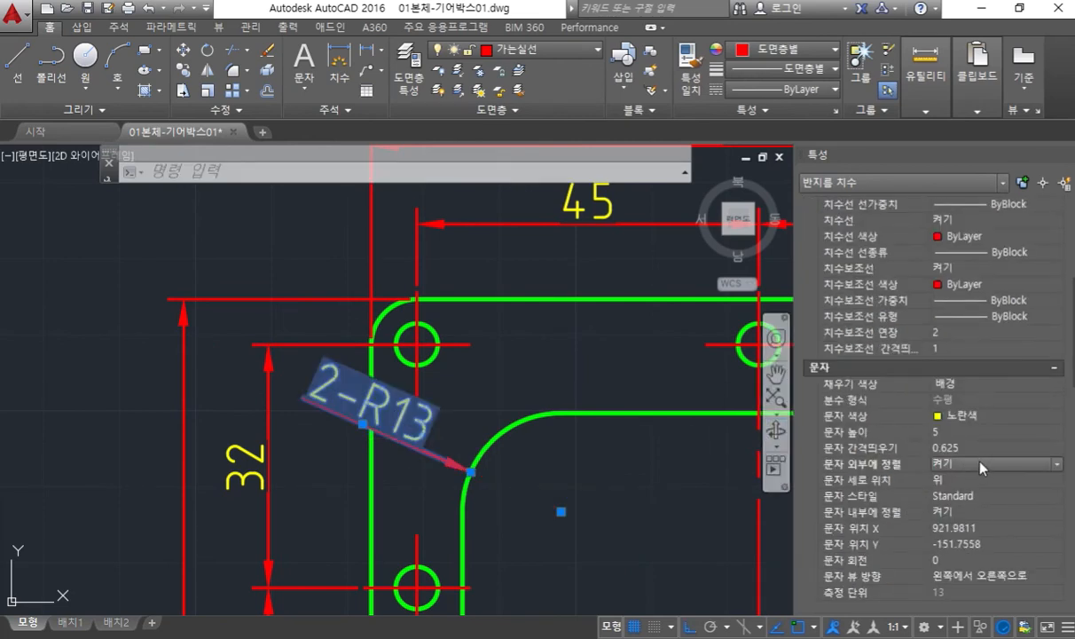
pyautogui.click(981, 467)
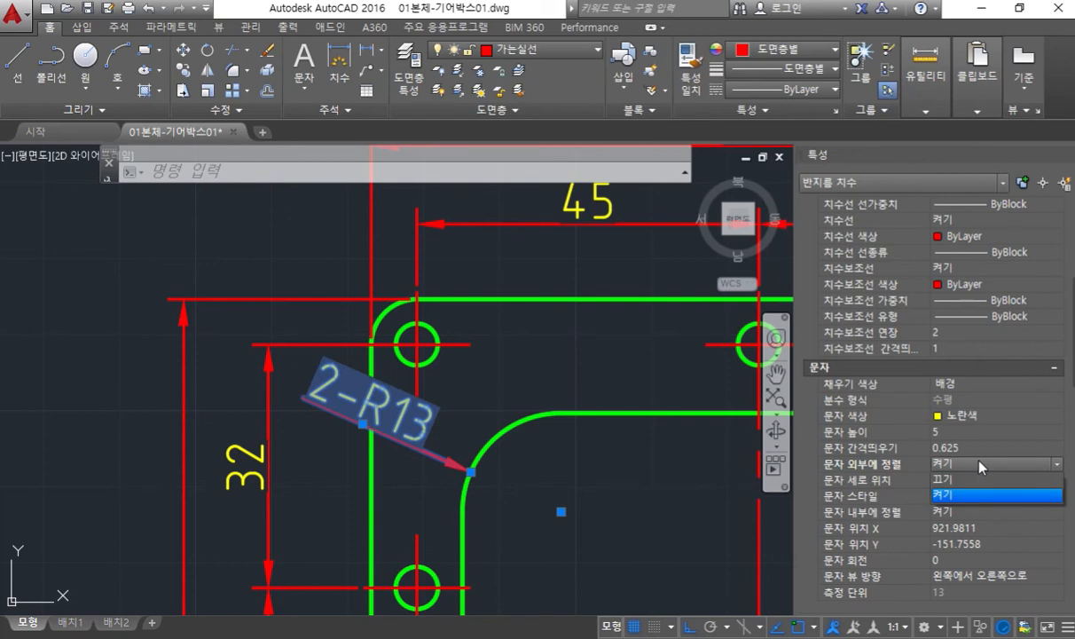
pyautogui.hotkey('ctrl', 'alt', 's')
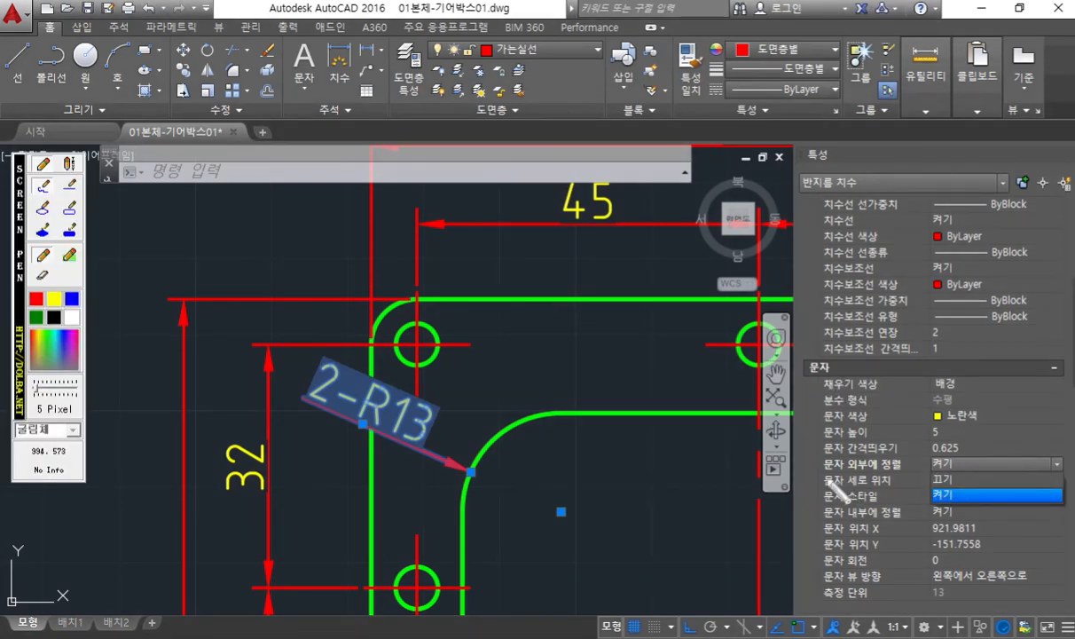
pyautogui.moveTo(813, 474); pyautogui.dragTo(915, 477)
pyautogui.moveTo(848, 370)
pyautogui.mouseDown()
pyautogui.moveTo(814, 379)
pyautogui.moveTo(807, 363)
pyautogui.mouseUp()
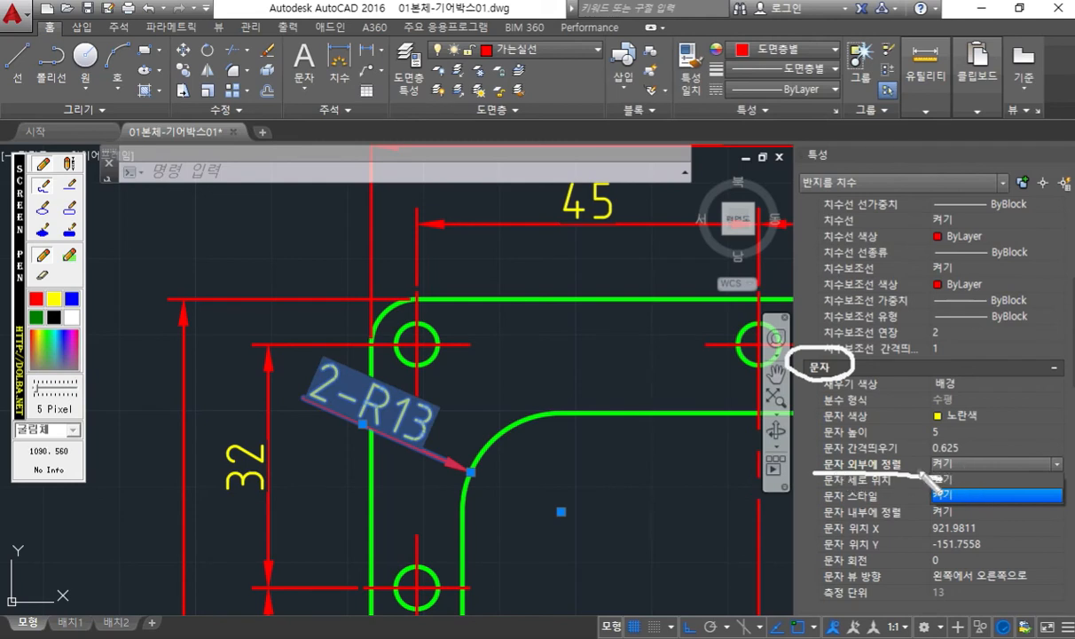
pyautogui.moveTo(874, 424); pyautogui.dragTo(886, 444)
pyautogui.moveTo(903, 430); pyautogui.dragTo(939, 446)
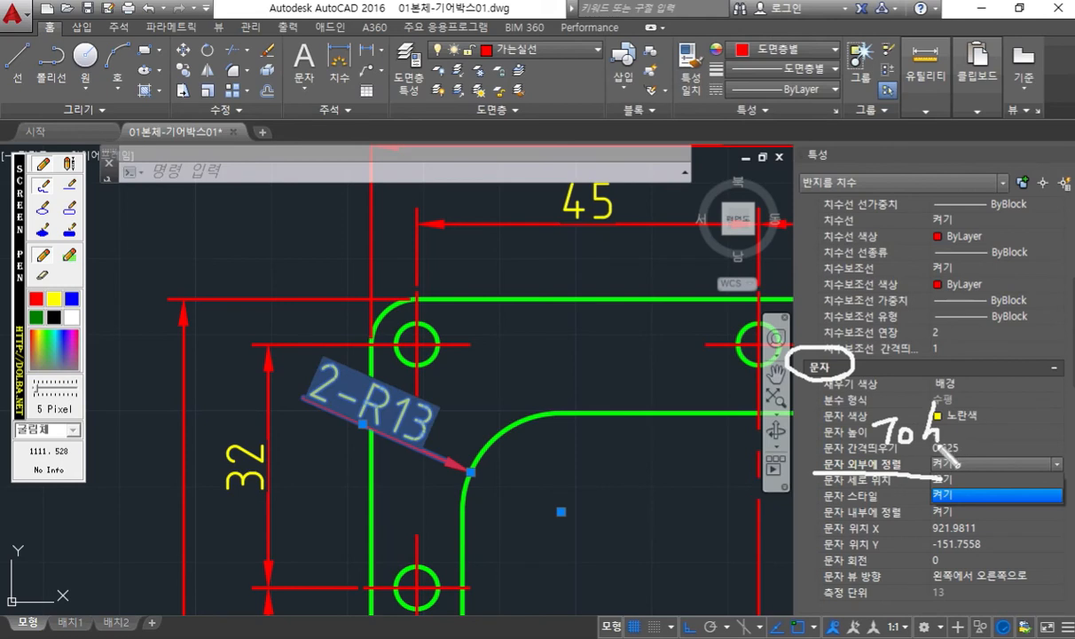
pyautogui.moveTo(291, 424)
pyautogui.mouseDown()
pyautogui.moveTo(372, 424)
pyautogui.moveTo(445, 477)
pyautogui.mouseUp()
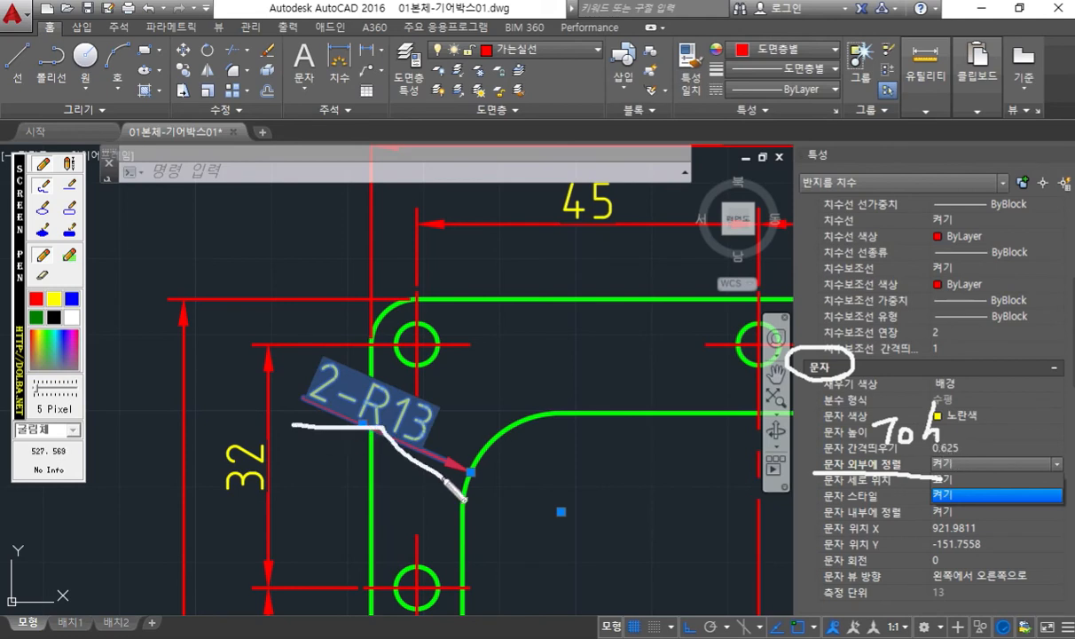
pyautogui.press('Escape')
pyautogui.click(990, 465)
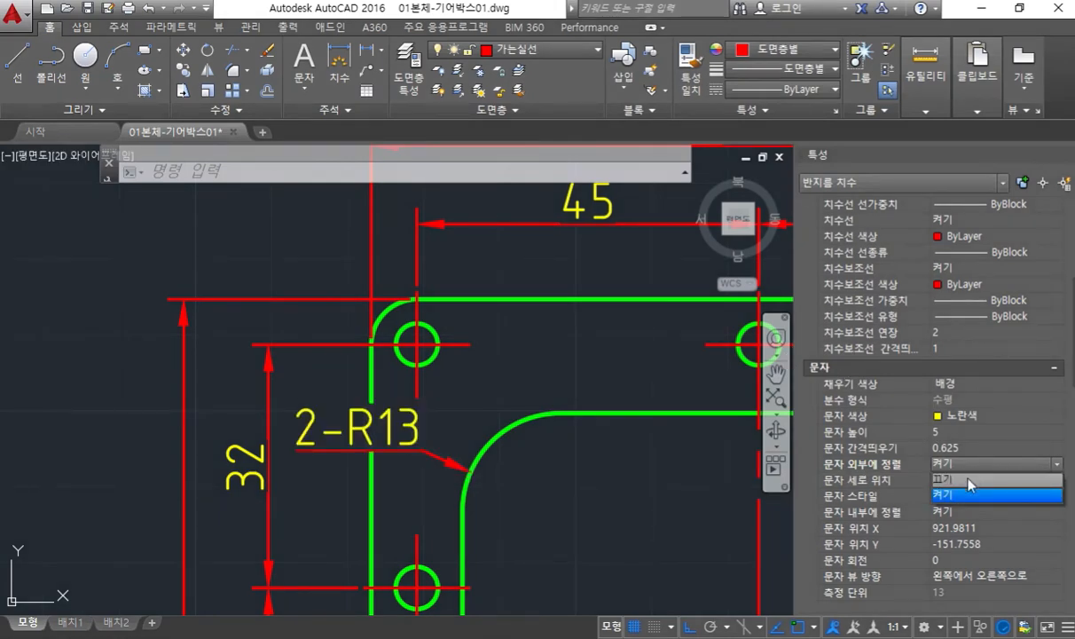
pyautogui.click(967, 479)
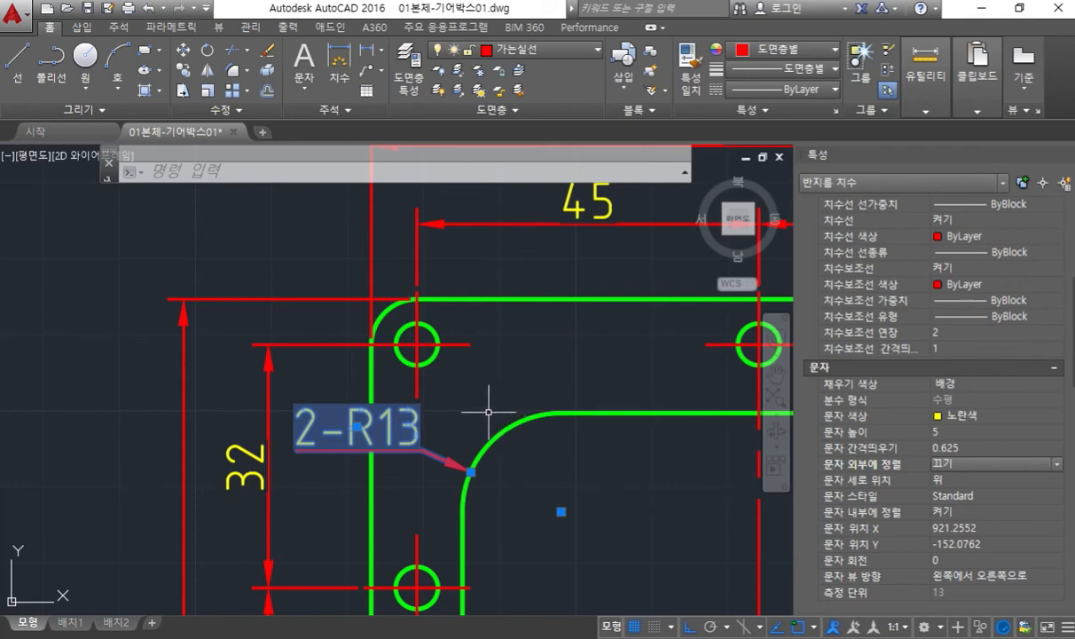
# - Replace the 2-R13 dimension with a plain radius dimension on the same inner corner arc, its text well outside the flange
pyautogui.press('Delete')
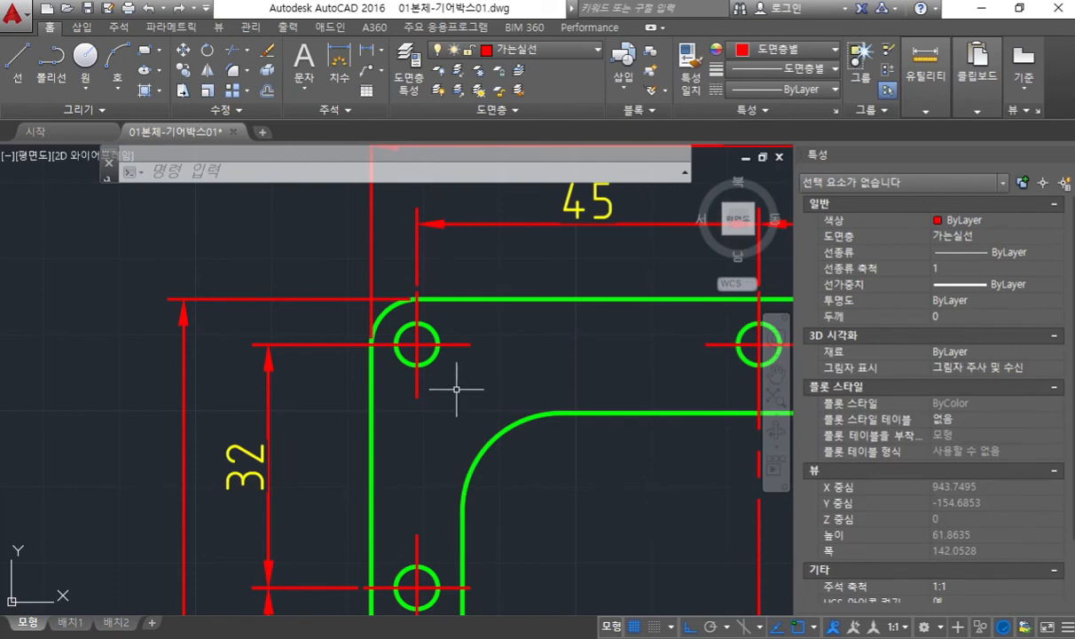
pyautogui.write('DIMRADIUS')
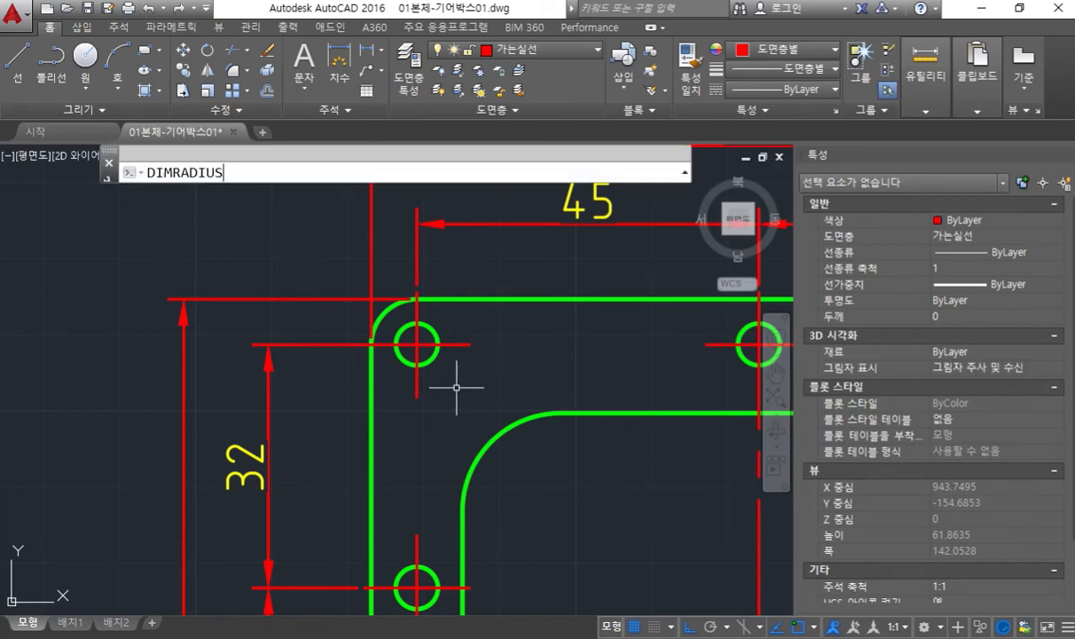
pyautogui.press('Return')
pyautogui.click(479, 451)
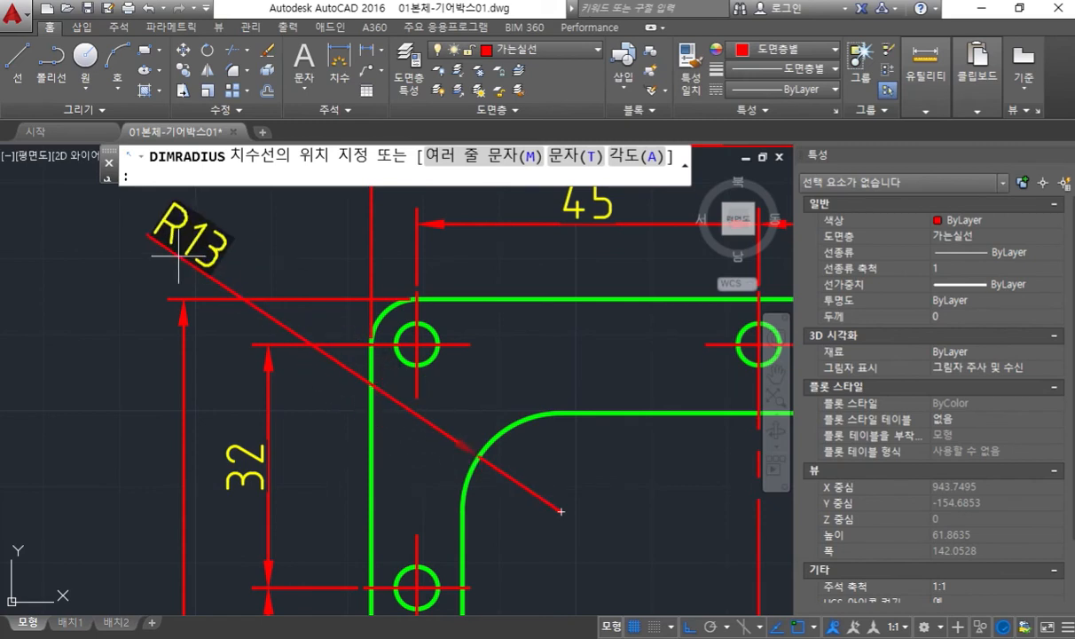
pyautogui.click(179, 256)
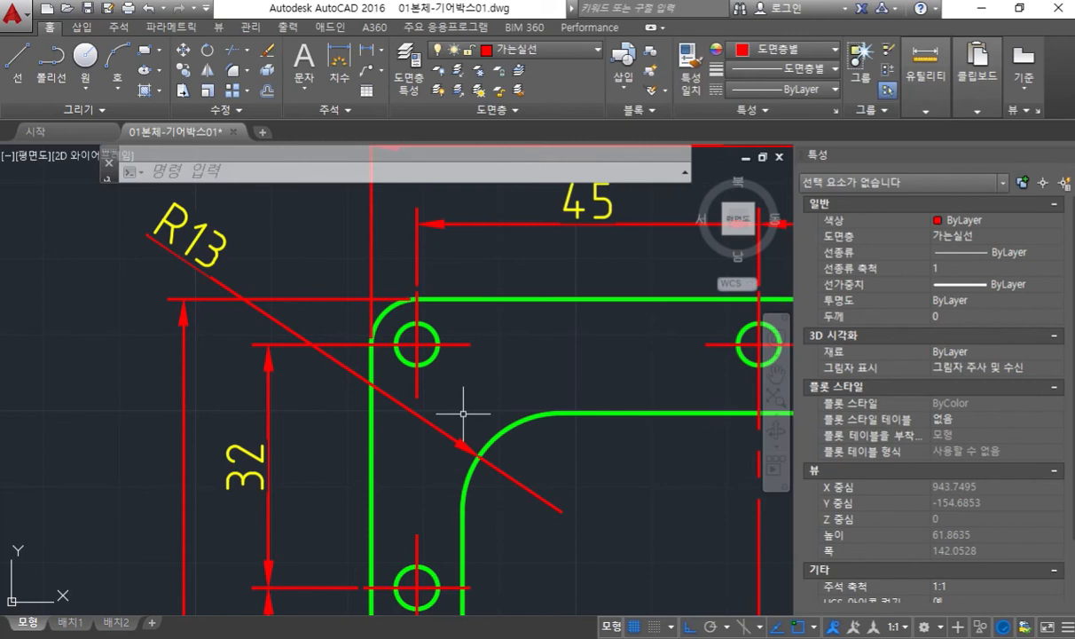
# - Check the outside text alignment property of the new R13 dimension
pyautogui.click(189, 262)
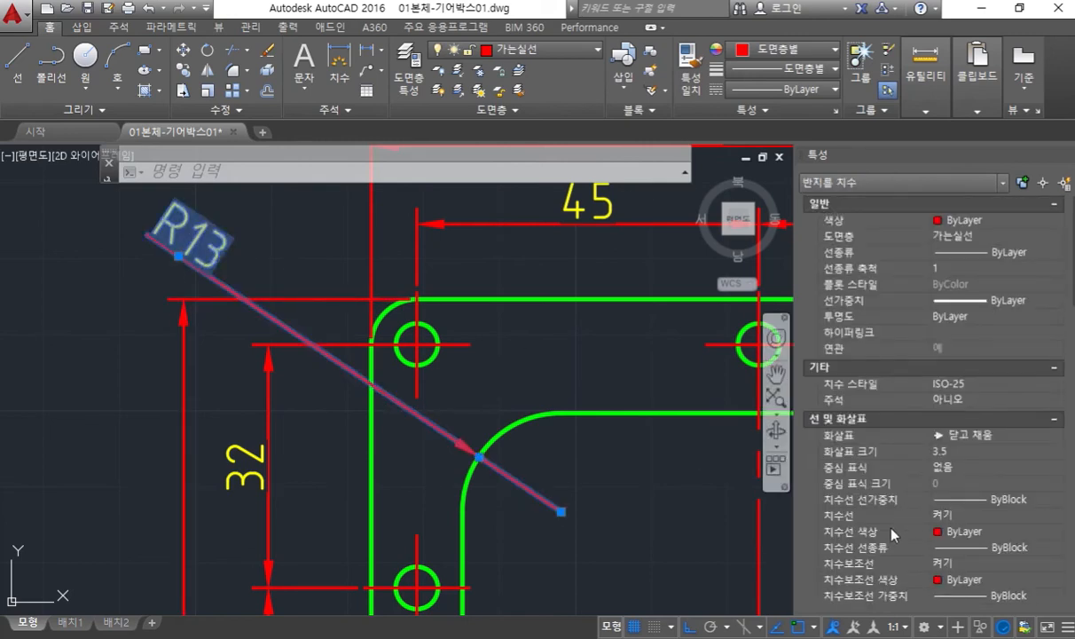
pyautogui.scroll(-4, 882, 550)
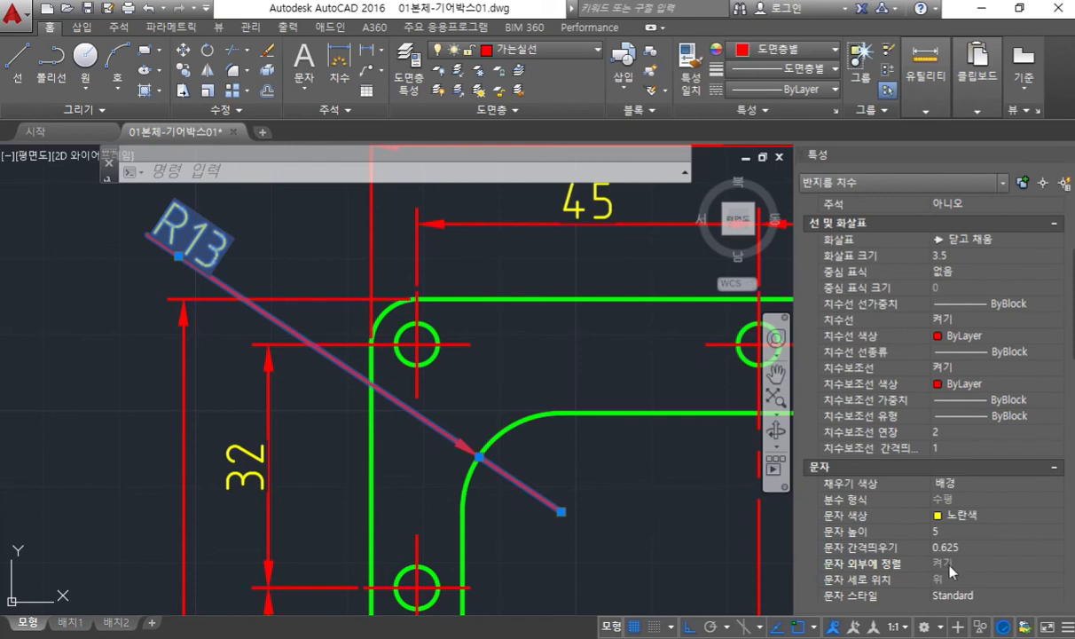
pyautogui.press('F12')
pyautogui.moveTo(811, 567); pyautogui.dragTo(1015, 570)
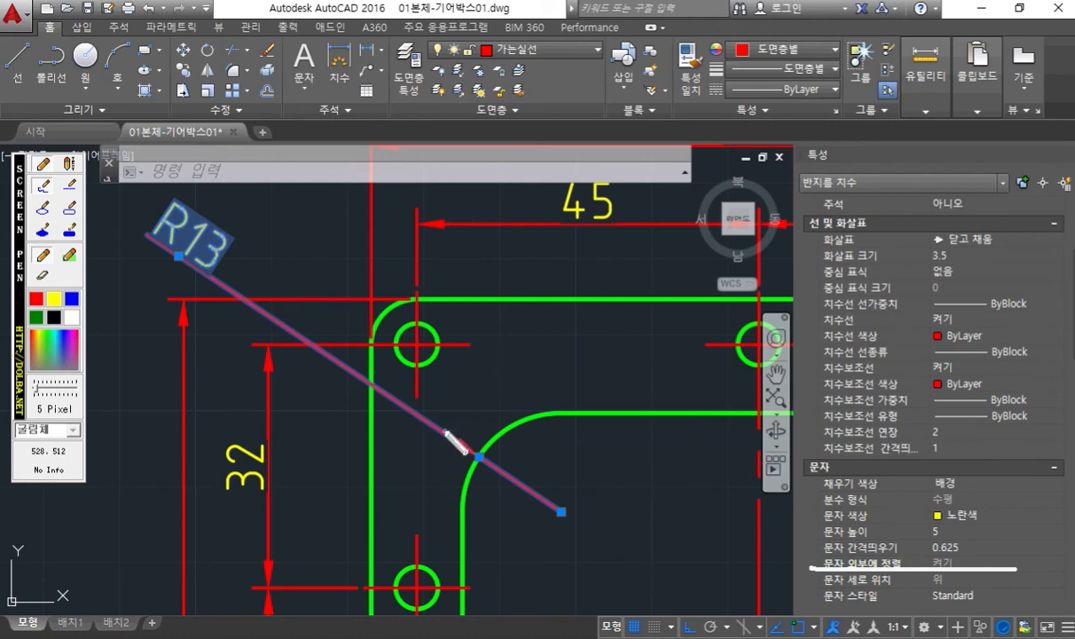
pyautogui.press('F12')
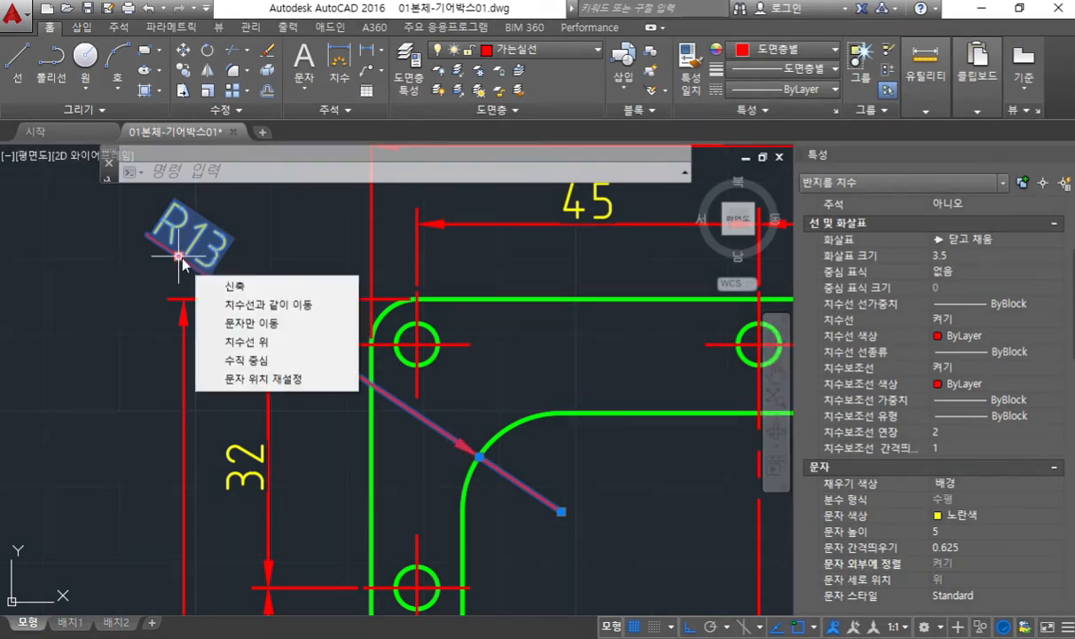
# - Delete the far-placed R13 dimension and dimension the same inner corner arc again, with the text over the flange's left edge
pyautogui.moveTo(270, 230); pyautogui.dragTo(284, 237, button='middle')
pyautogui.press('Delete')
pyautogui.press('Up')
pyautogui.press('Up')
pyautogui.press('Return')
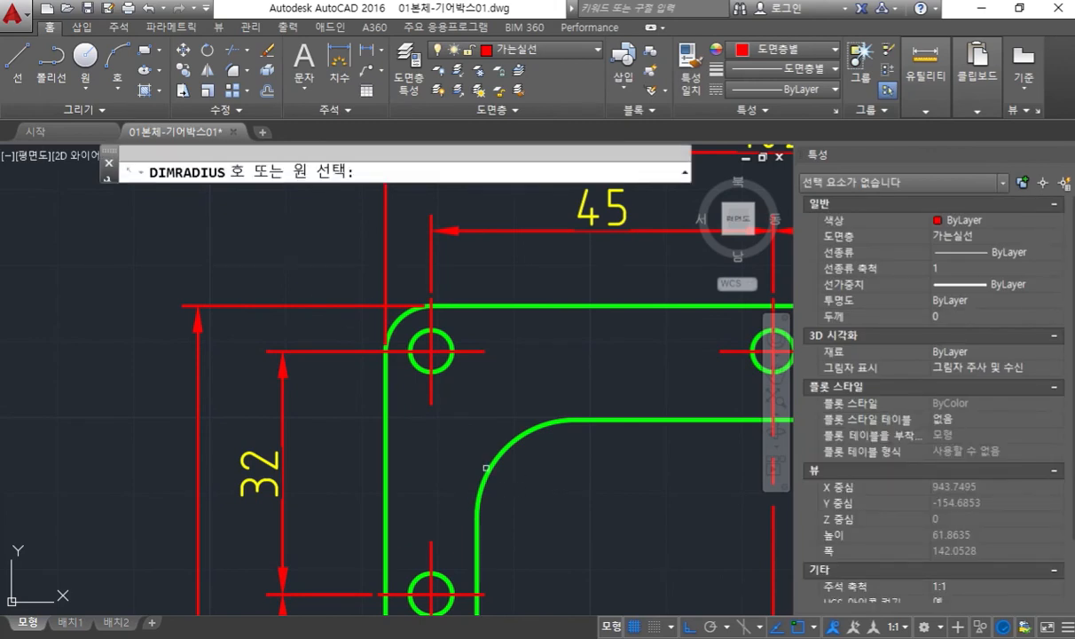
pyautogui.click(493, 462)
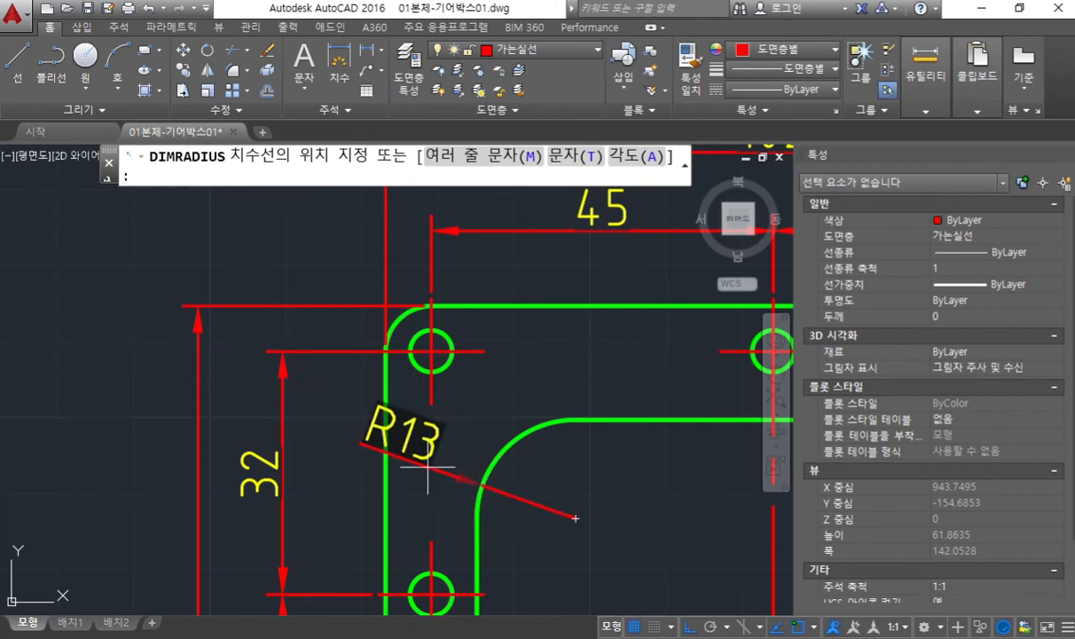
pyautogui.click(428, 467)
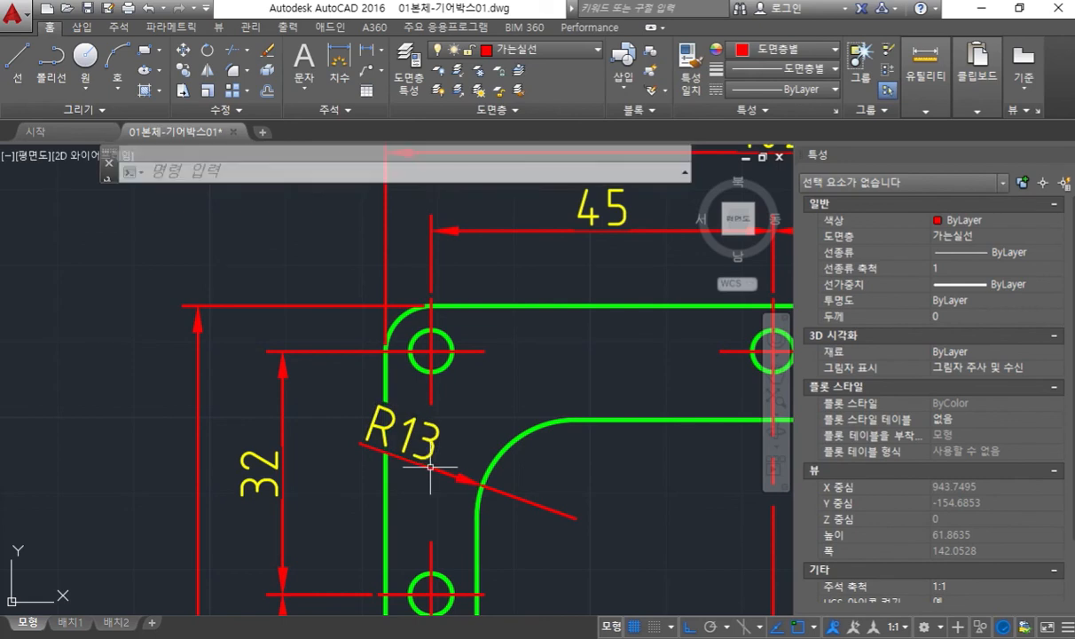
# - Turn off the forced dimension line of the R13 dimension so no line runs inside the arc
pyautogui.moveTo(449, 475); pyautogui.dragTo(487, 433, button='middle')
pyautogui.click(487, 432)
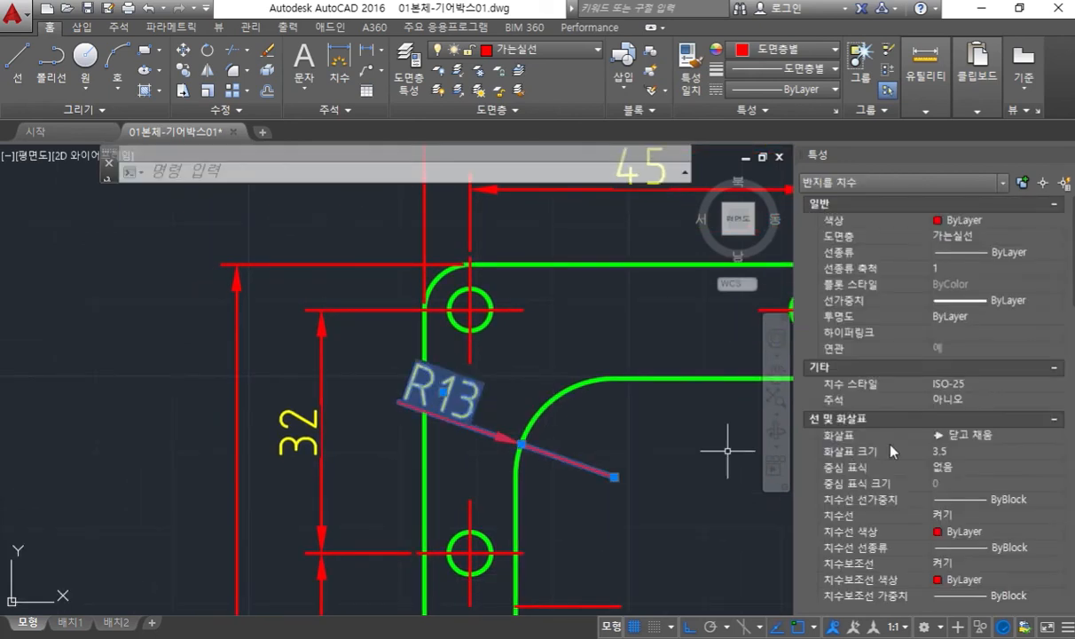
pyautogui.scroll(-10, 983, 420)
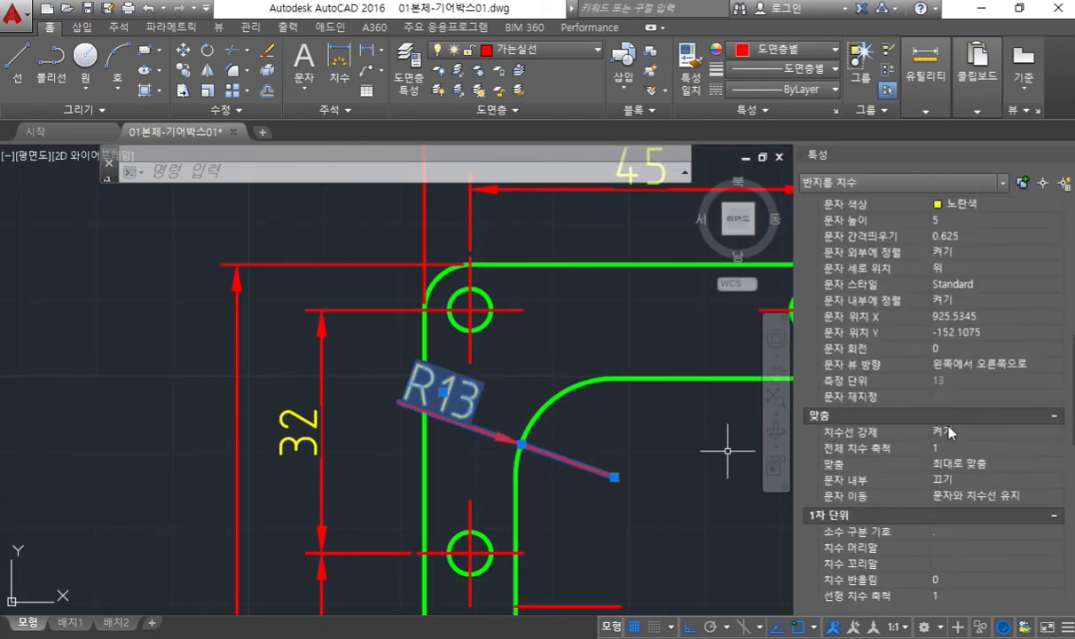
pyautogui.click(986, 432)
pyautogui.click(987, 432)
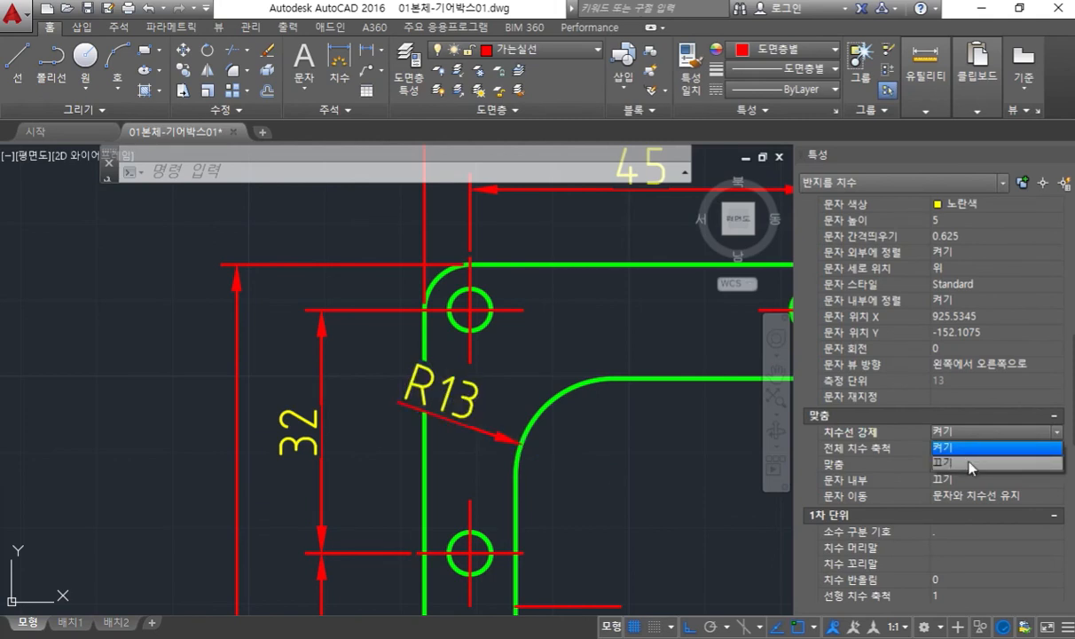
pyautogui.click(970, 463)
# - Turn off outside text alignment for the R13 dimension so its text lies horizontally
pyautogui.scroll(2, 915, 299)
pyautogui.click(975, 337)
pyautogui.click(976, 337)
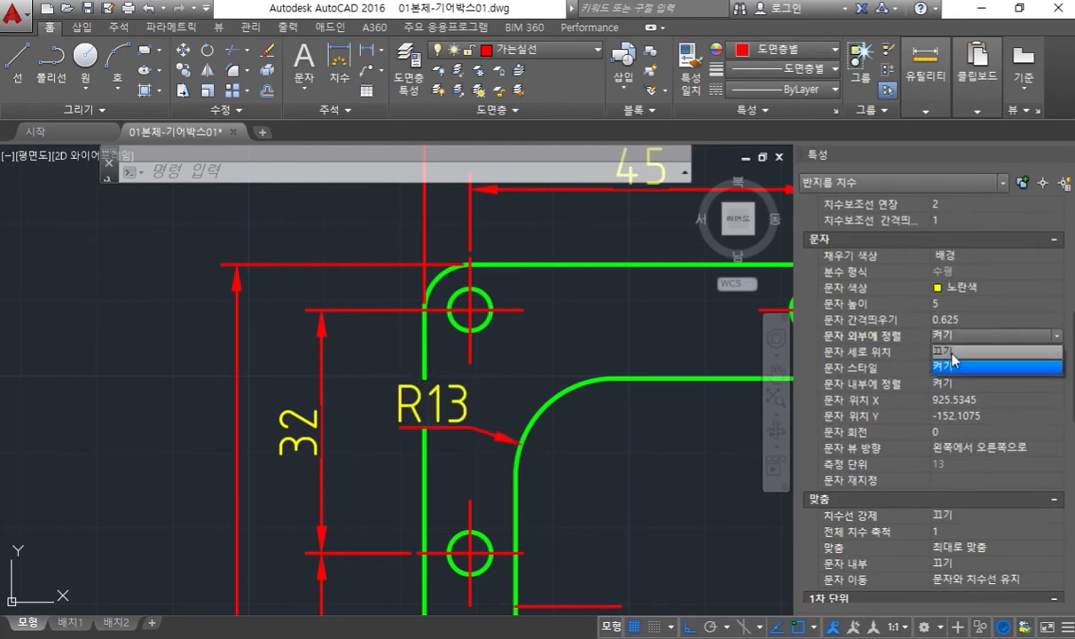
pyautogui.click(951, 353)
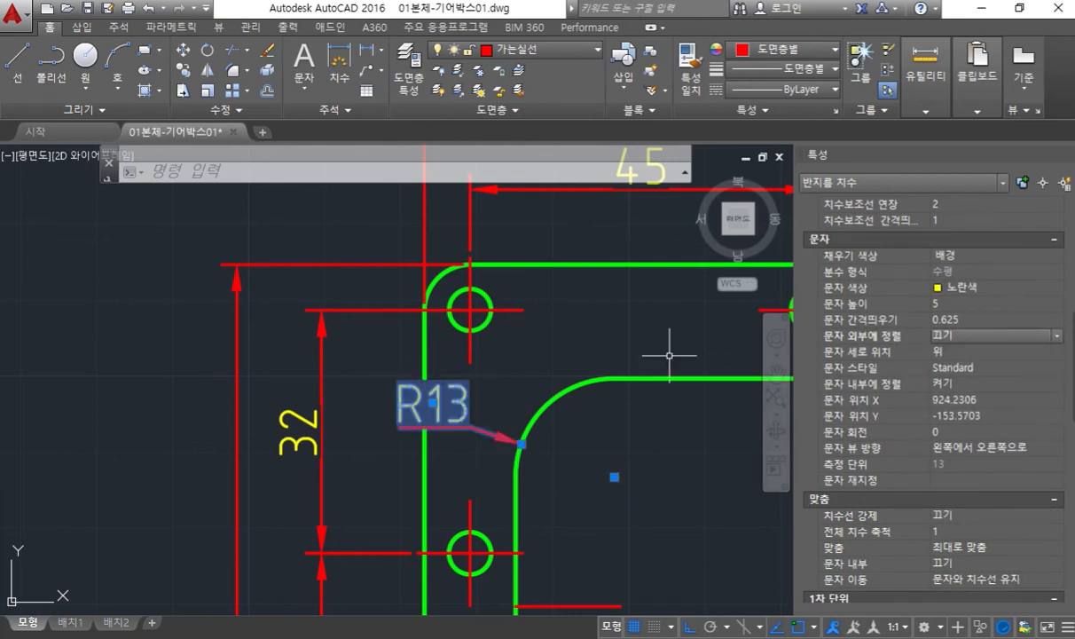
# - Move the R13 dimension's text outside the flange, beyond its upper left corner, and close the object properties
pyautogui.moveTo(552, 360); pyautogui.dragTo(560, 429, button='middle')
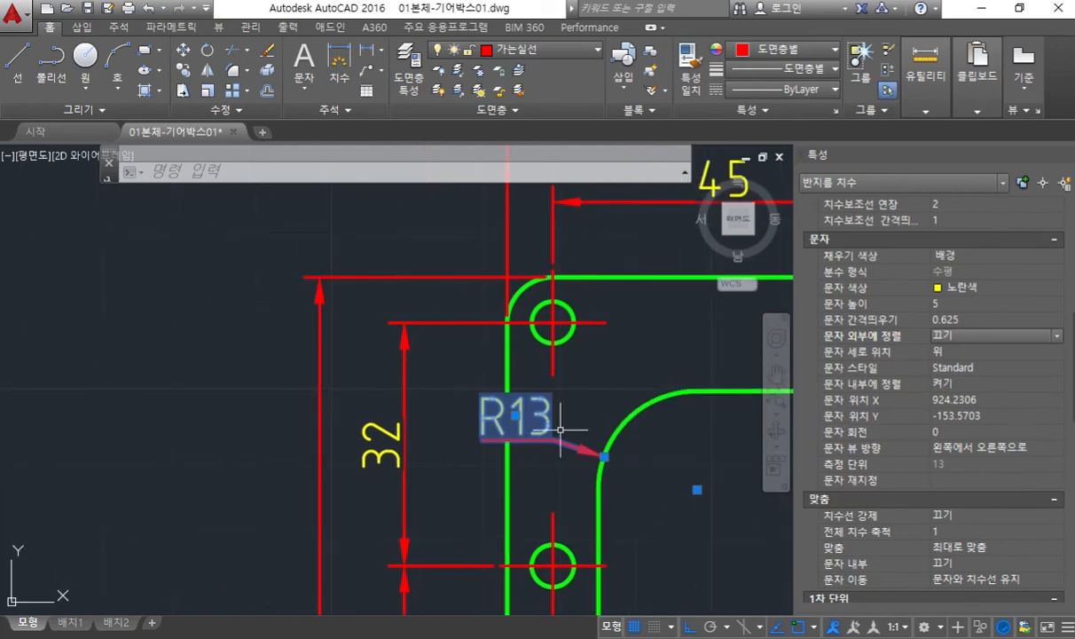
pyautogui.click(516, 414)
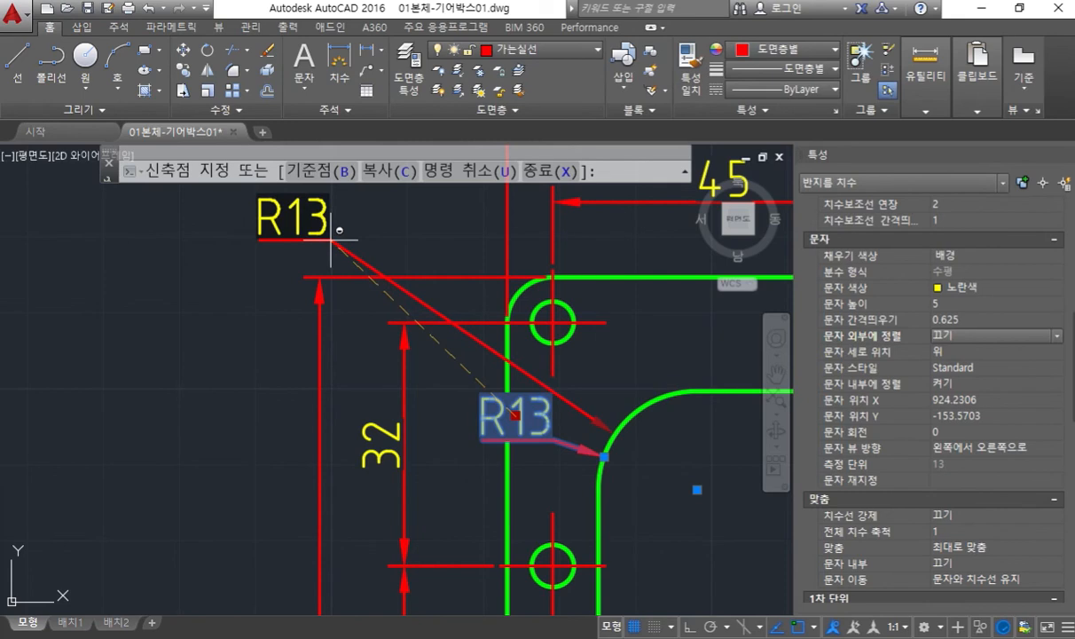
pyautogui.click(333, 238)
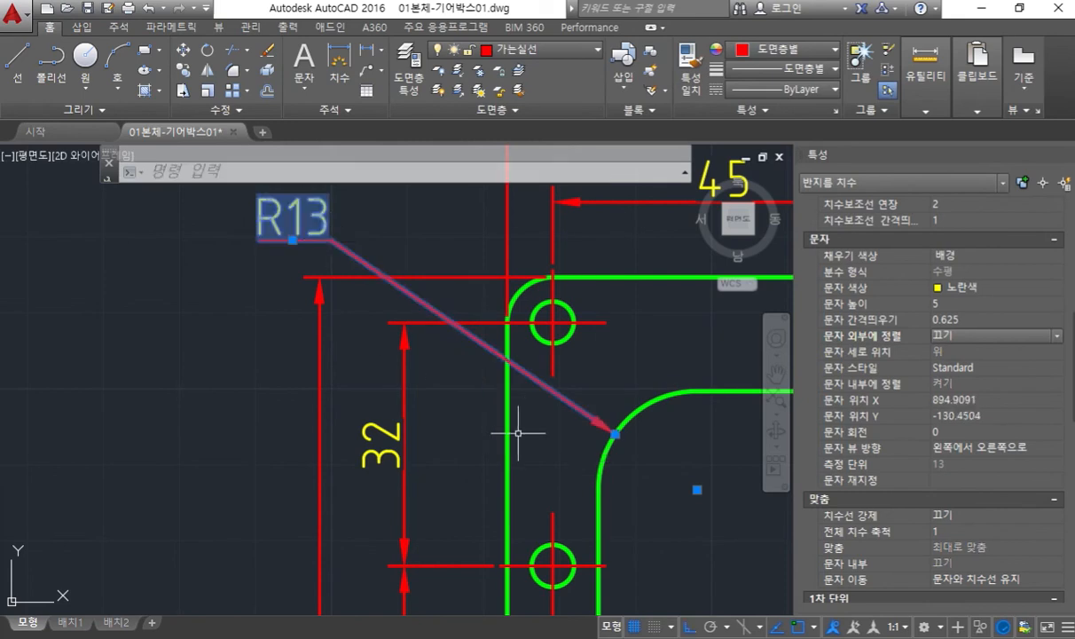
pyautogui.press('Escape')
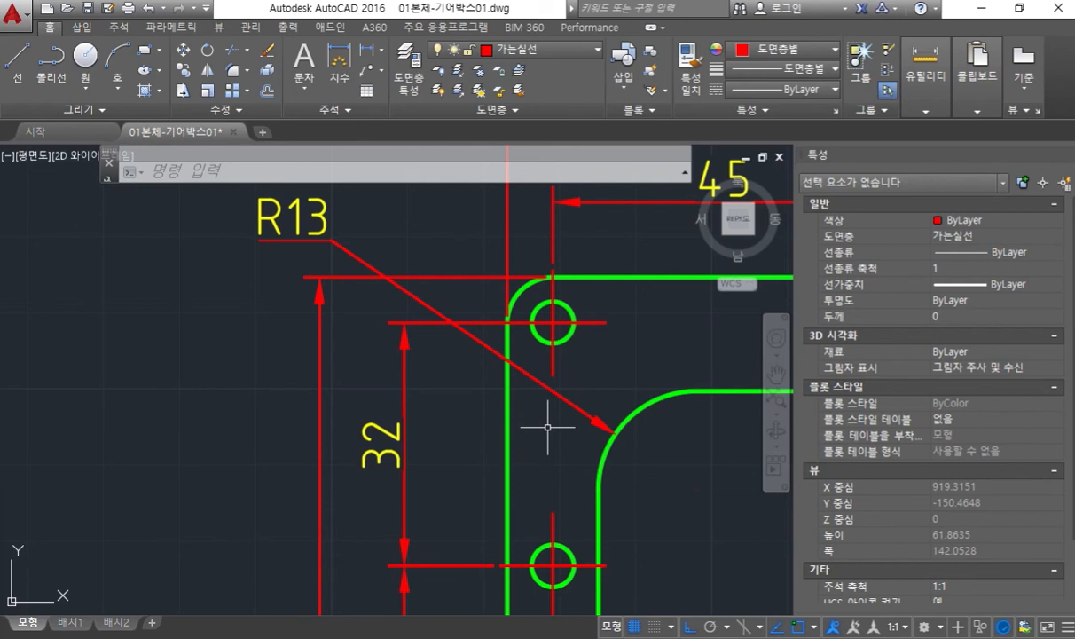
pyautogui.hotkey('ctrl', '1')
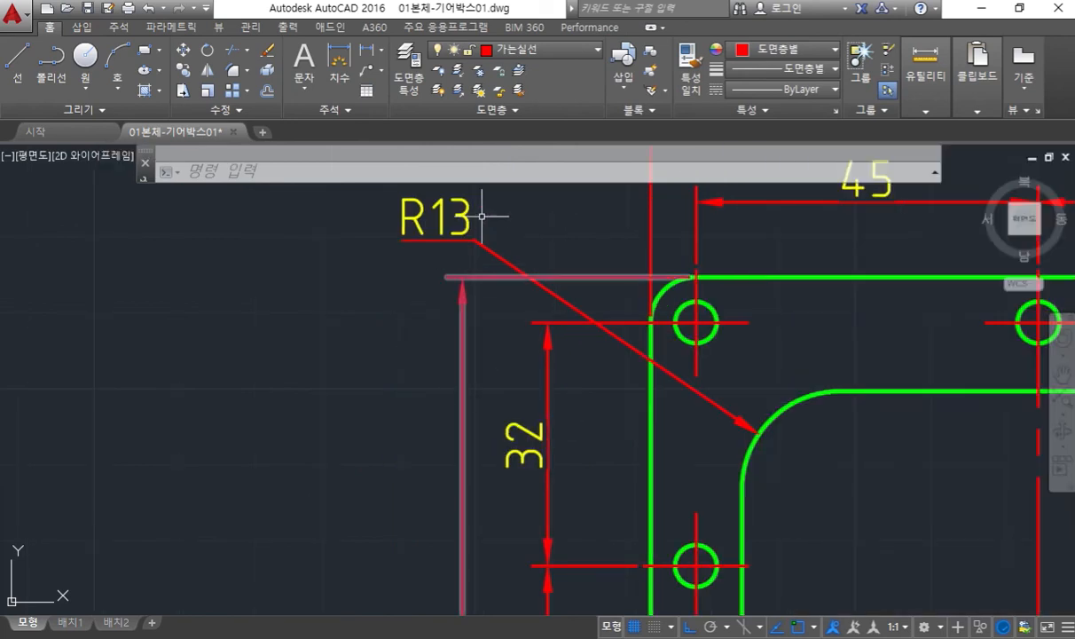
# - Examine the top view for missing dimensions, marking the flange's outer upper left corner arc with a temporary pen arrow
pyautogui.moveTo(441, 211)
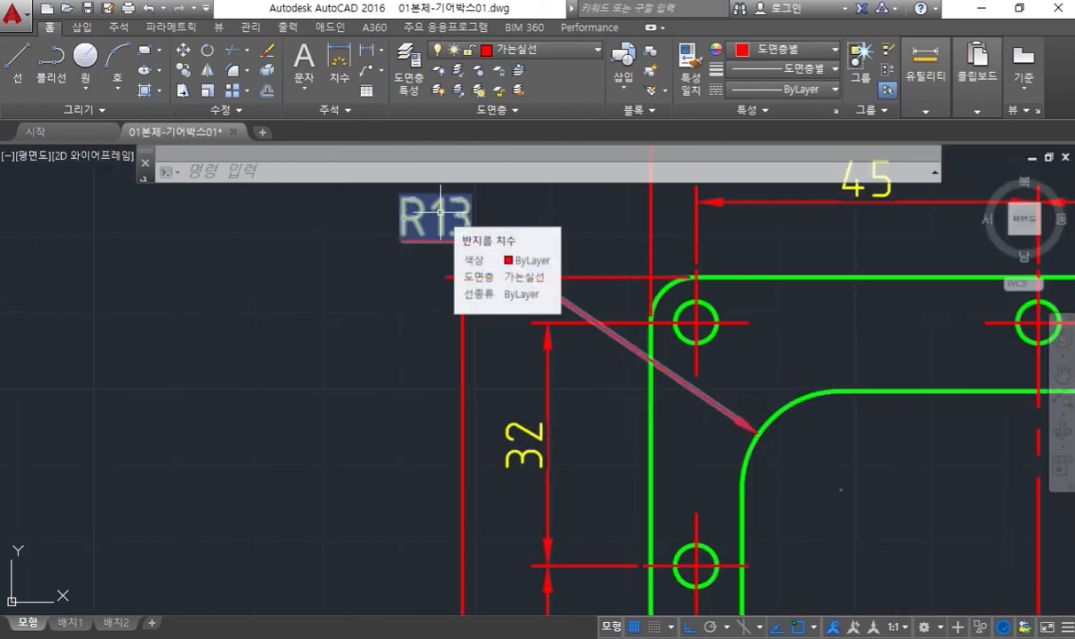
pyautogui.moveTo(796, 439); pyautogui.dragTo(623, 458, button='middle')
pyautogui.scroll(-2, 629, 404)
pyautogui.moveTo(701, 471); pyautogui.dragTo(547, 432, button='middle')
pyautogui.scroll(-2, 603, 435)
pyautogui.moveTo(631, 473); pyautogui.dragTo(600, 432, button='middle')
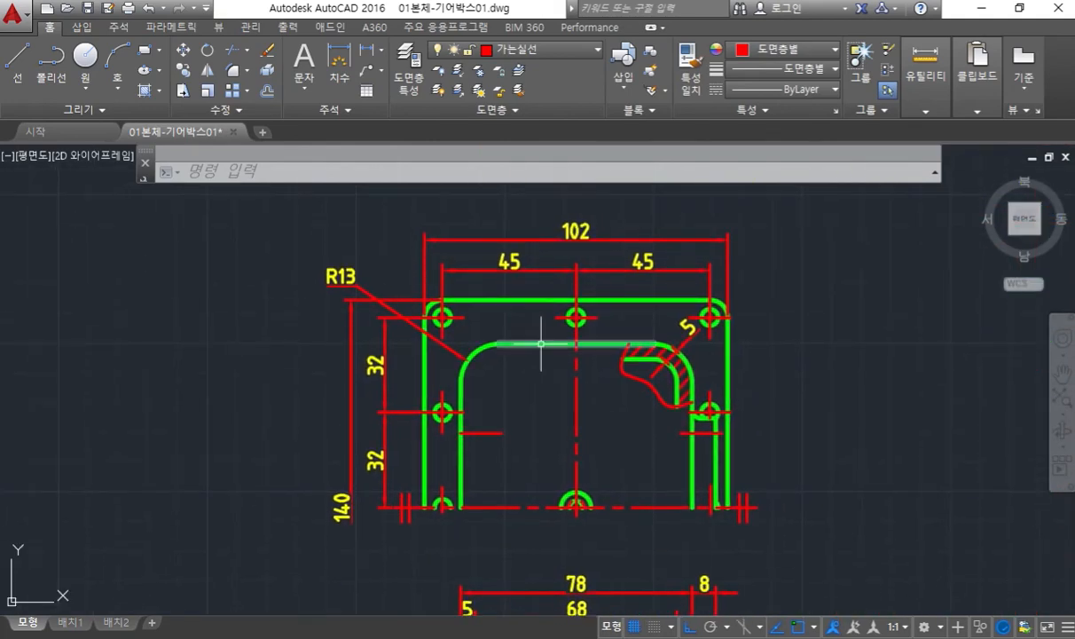
pyautogui.scroll(2, 549, 346)
pyautogui.moveTo(552, 354)
pyautogui.mouseDown(button='middle')
pyautogui.moveTo(549, 408)
pyautogui.moveTo(596, 397)
pyautogui.mouseUp(button='middle')
pyautogui.press('F9')
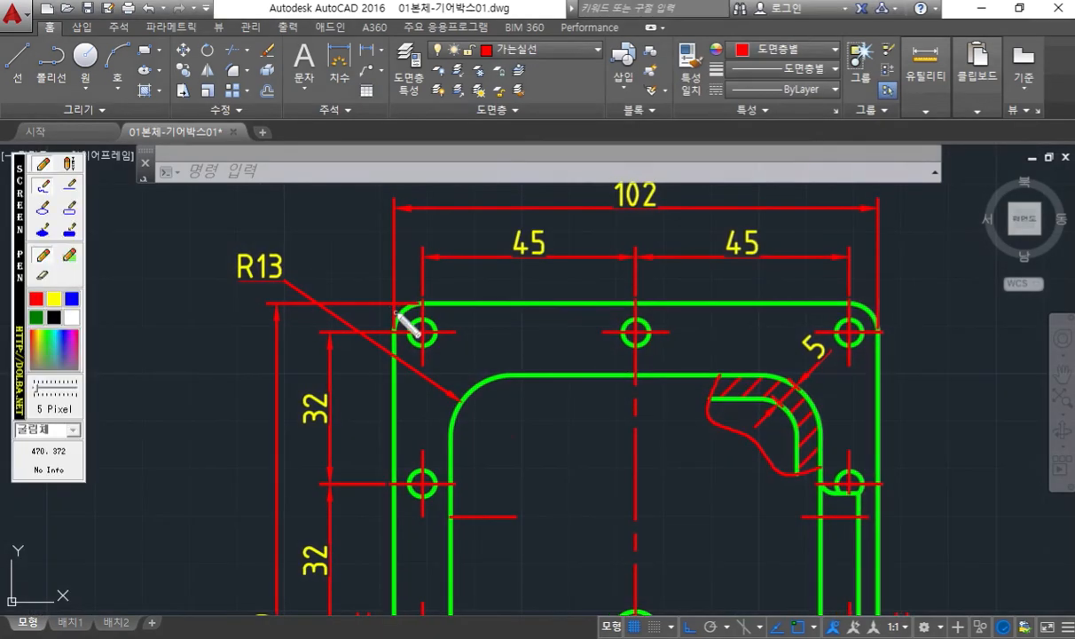
pyautogui.moveTo(401, 309); pyautogui.dragTo(330, 211)
pyautogui.moveTo(373, 291)
pyautogui.mouseDown()
pyautogui.moveTo(401, 308)
pyautogui.moveTo(407, 273)
pyautogui.mouseUp()
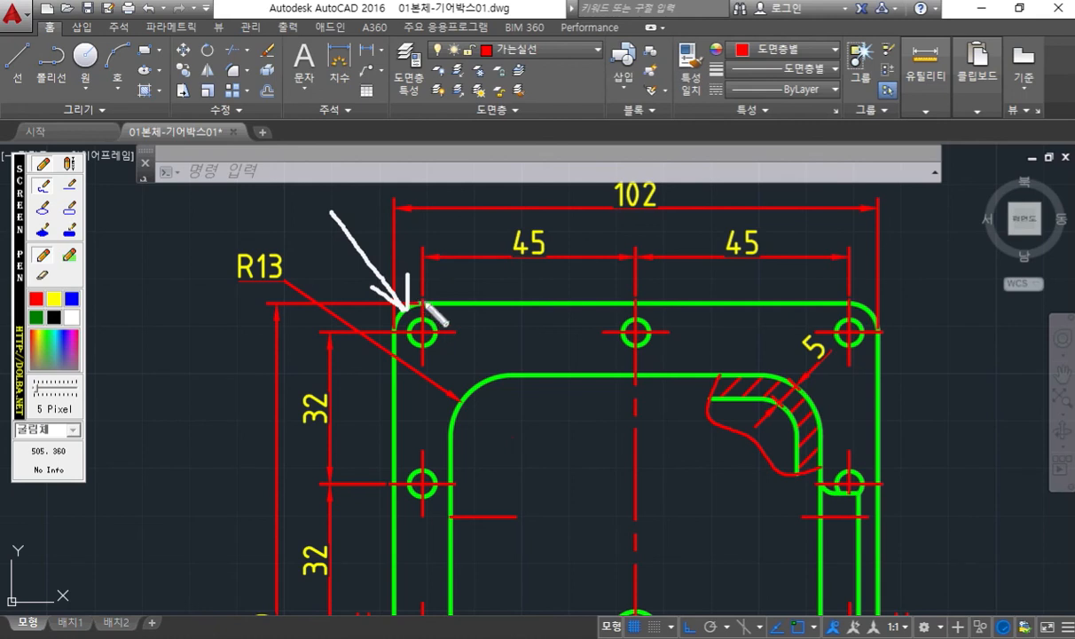
pyautogui.press('F9')
pyautogui.moveTo(355, 264); pyautogui.dragTo(442, 318, button='middle')
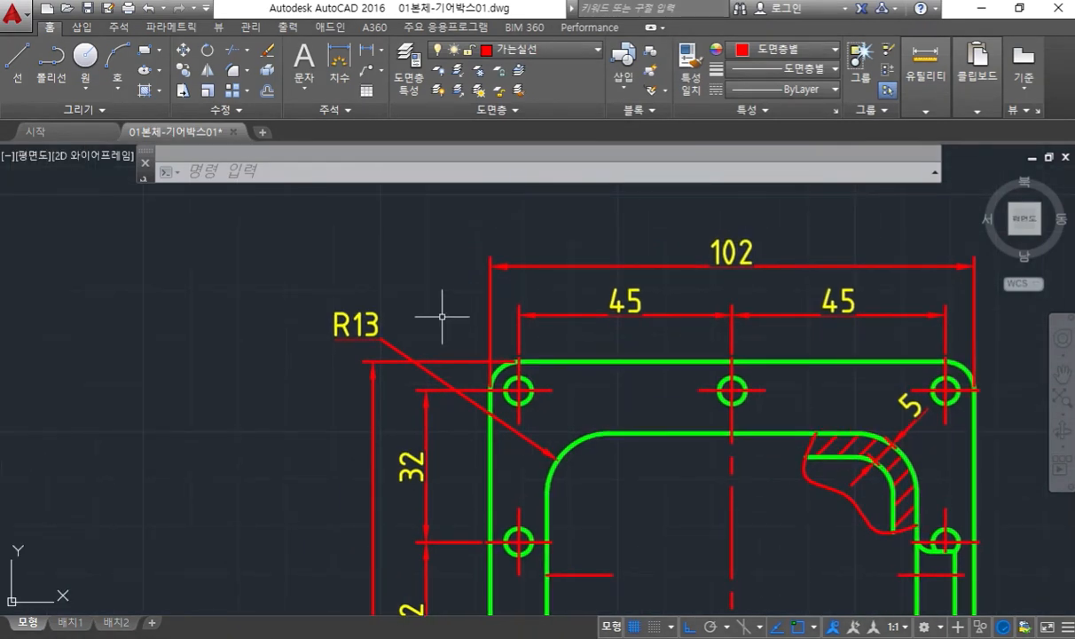
# - Add a radius dimension to the flange's outer upper left corner arc, with the text prefixed to read 4-R6
pyautogui.write('DIMRADIUS')
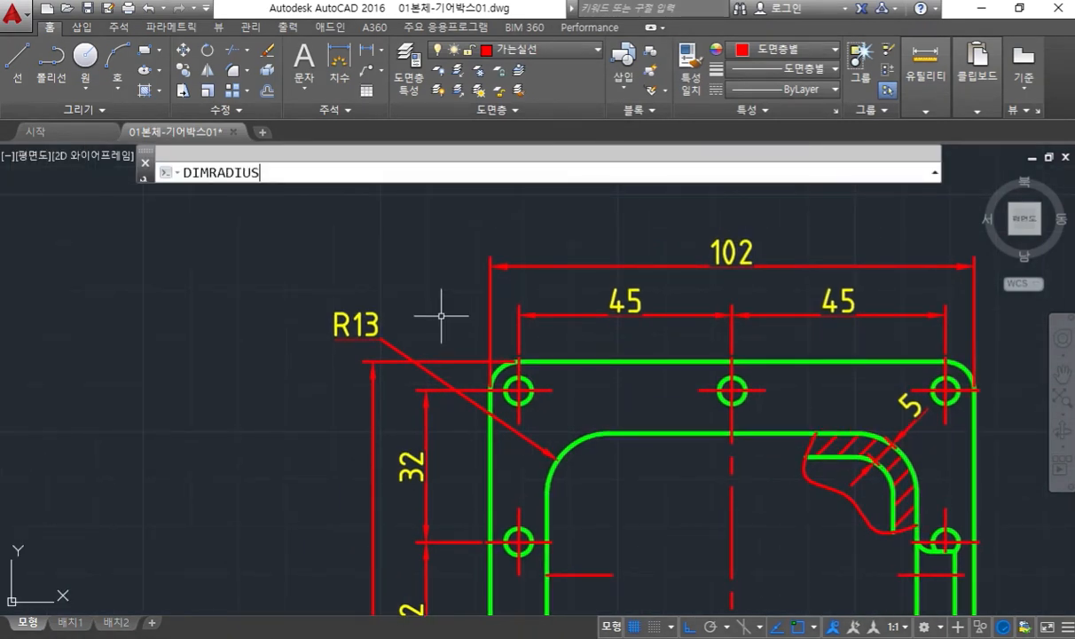
pyautogui.press('Return')
pyautogui.click(495, 369)
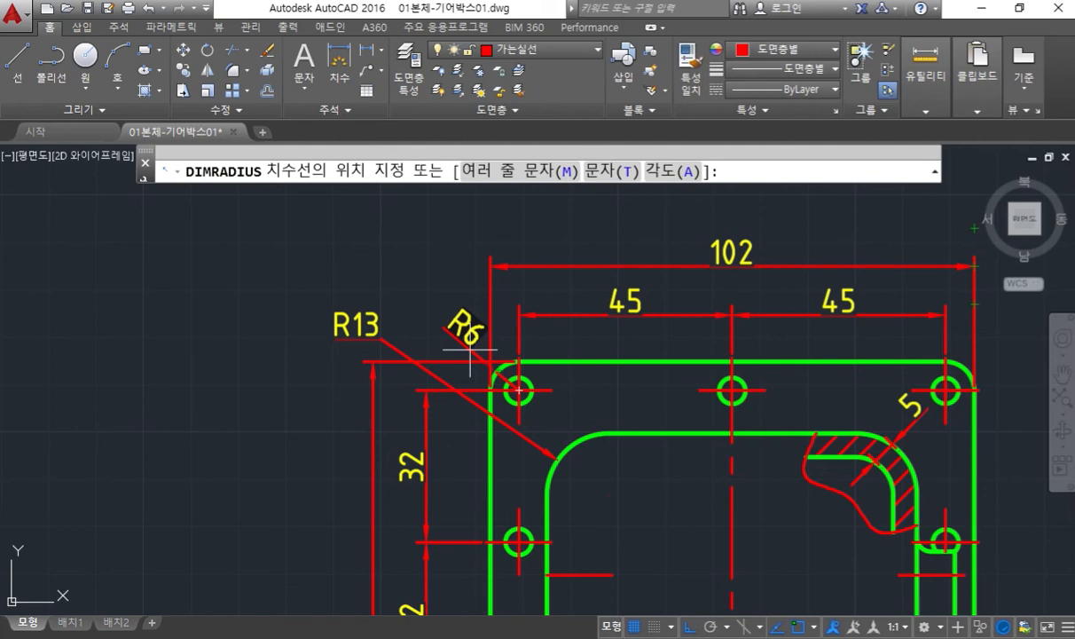
pyautogui.write('m')
pyautogui.press('Return')
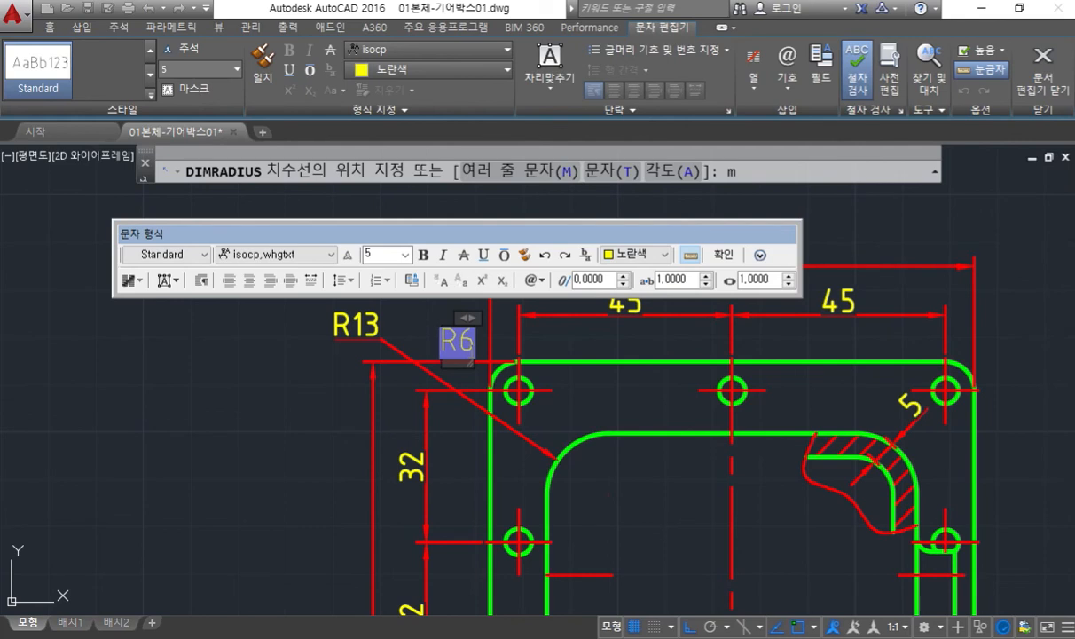
pyautogui.write('4')
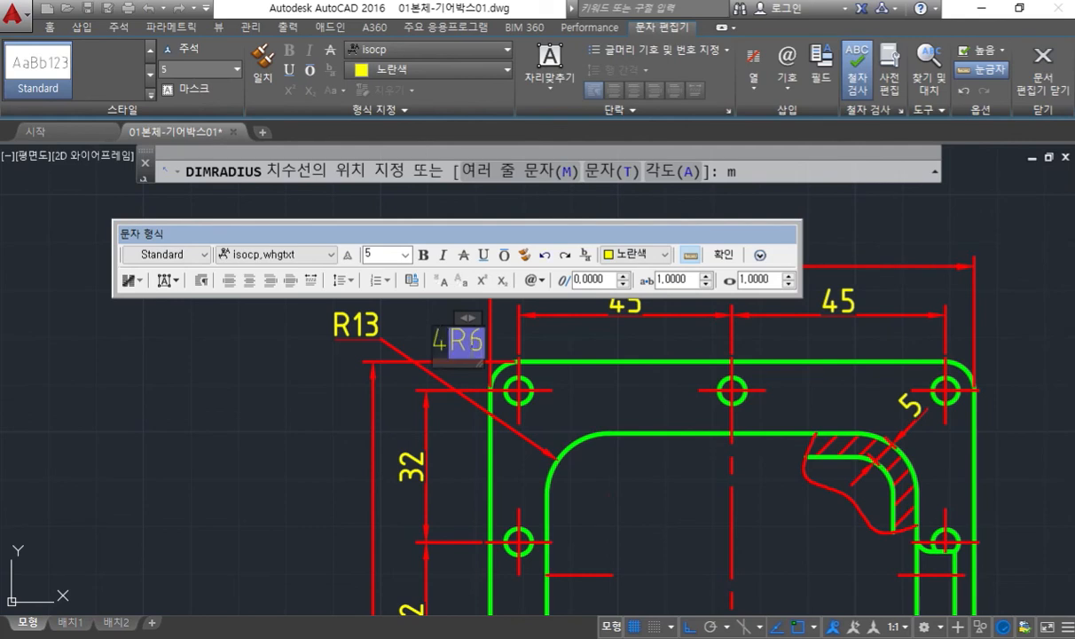
pyautogui.write('-')
pyautogui.click(721, 255)
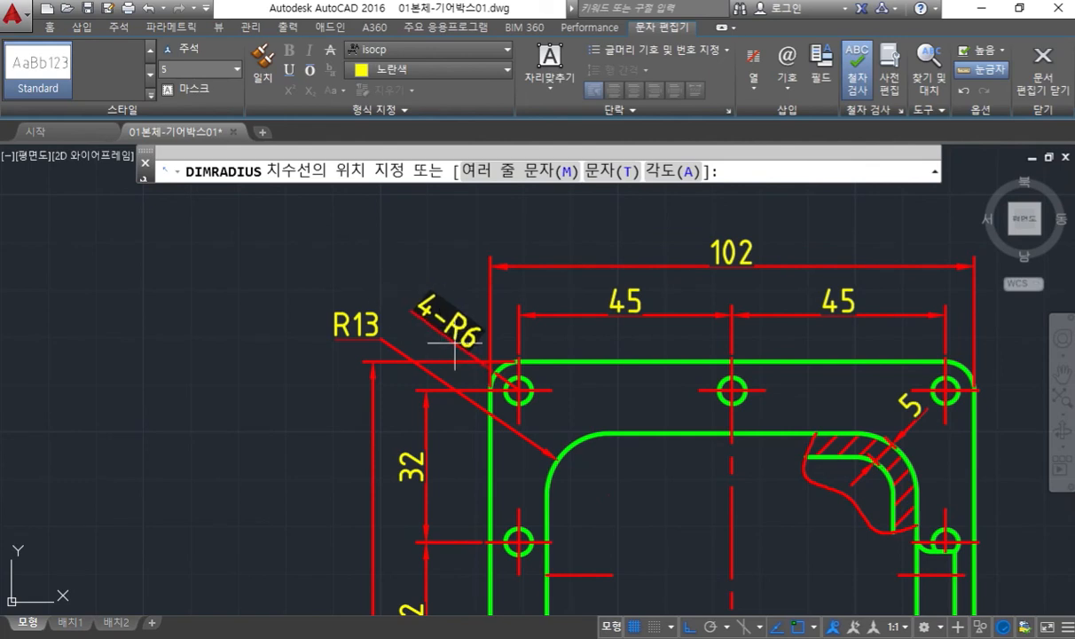
pyautogui.click(454, 342)
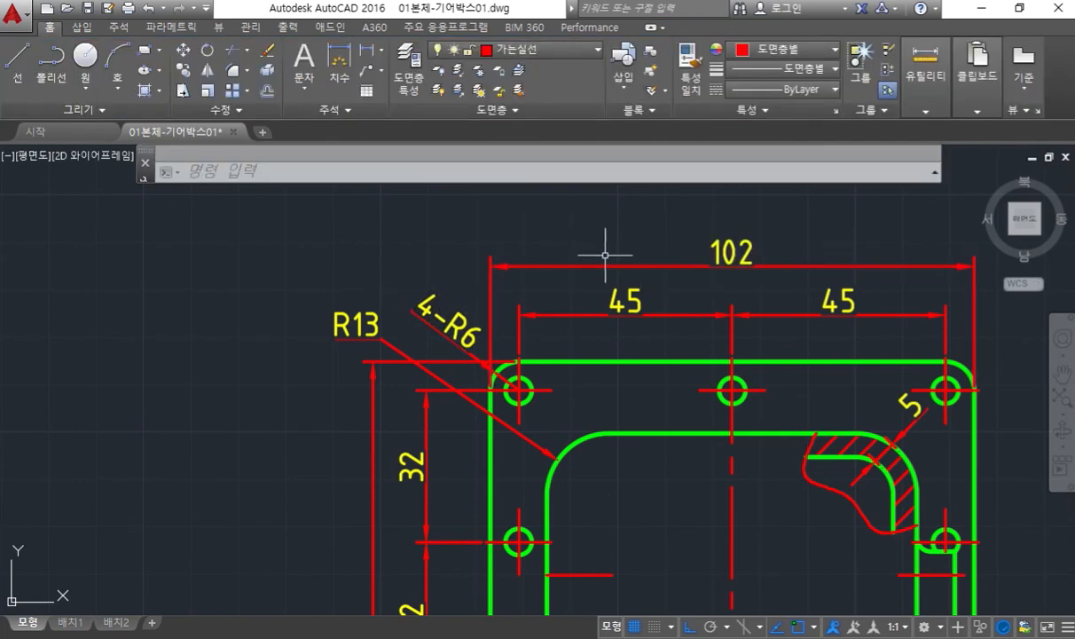
# - Edit the inner corner's R13 dimension text to read 2-R13
pyautogui.write('ed')
pyautogui.press('Return')
pyautogui.click(351, 317)
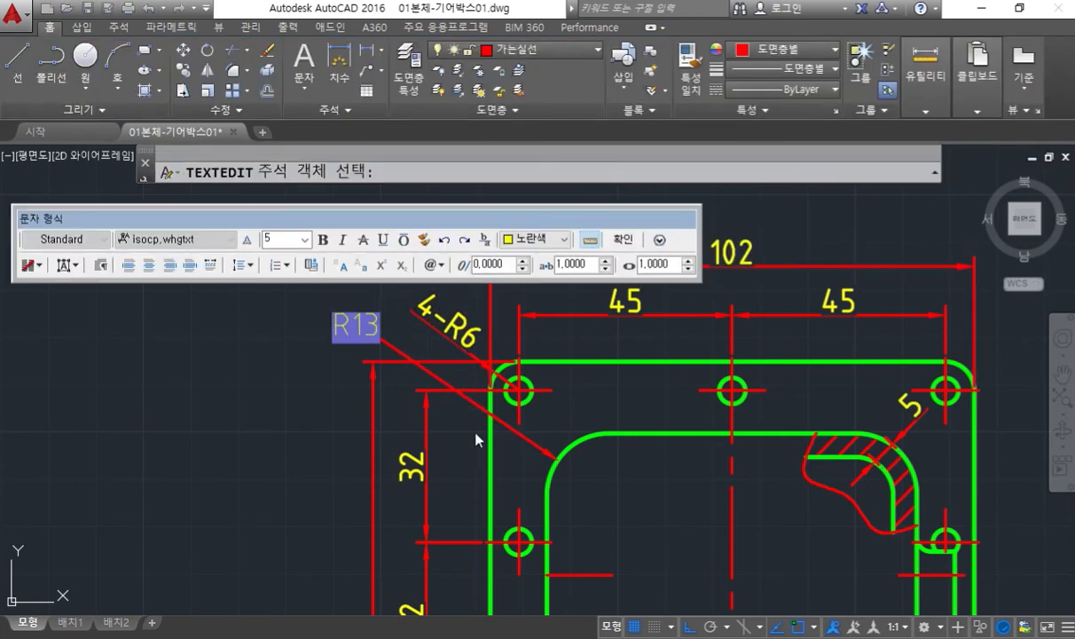
pyautogui.write('2-')
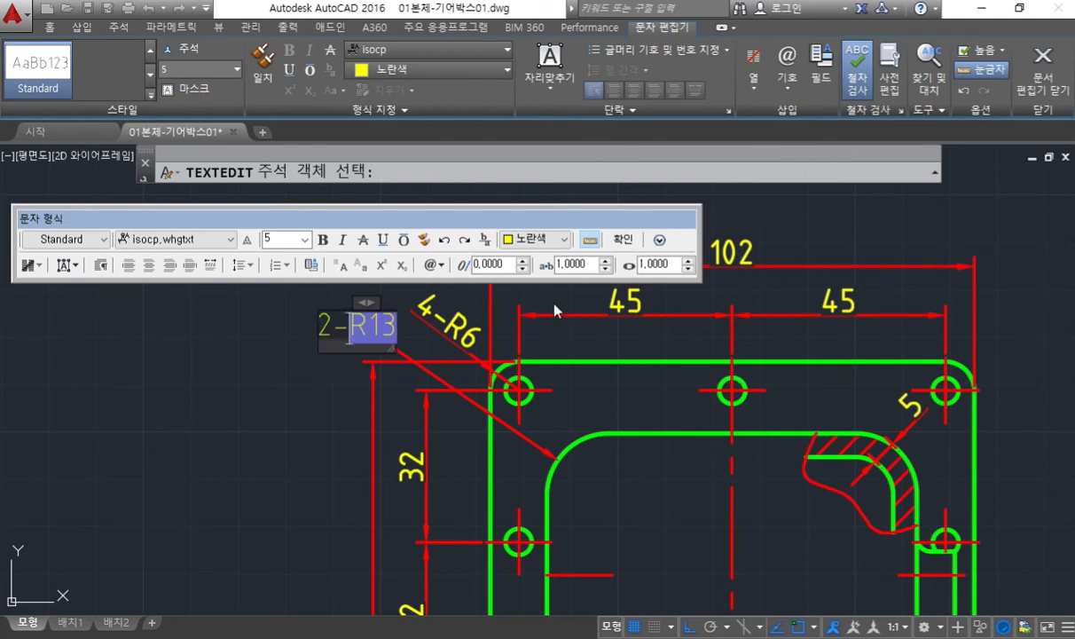
pyautogui.click(623, 238)
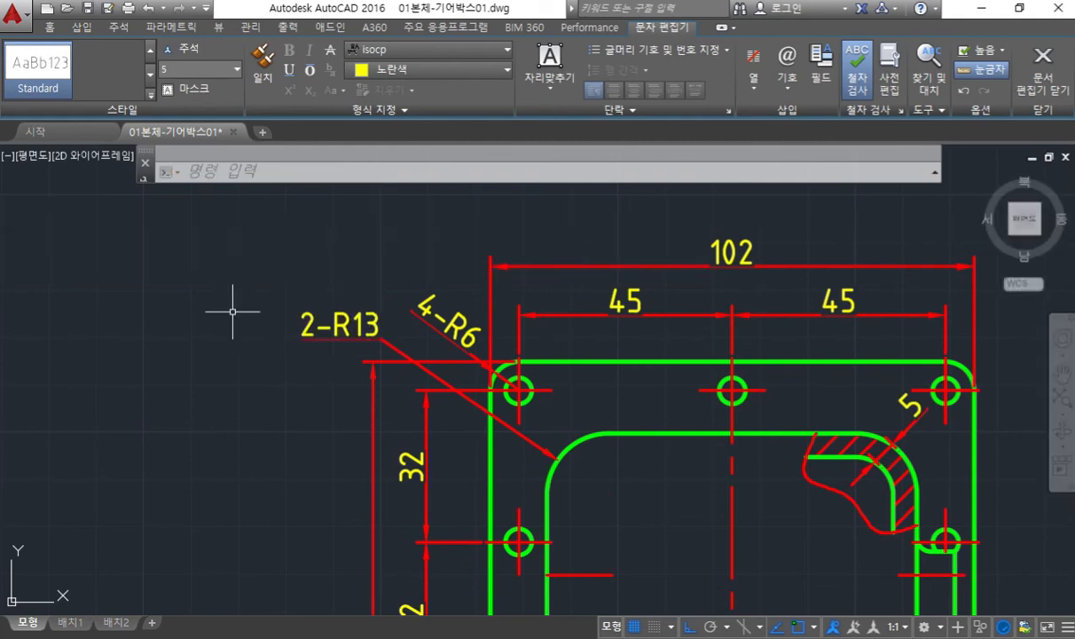
pyautogui.click(319, 327)
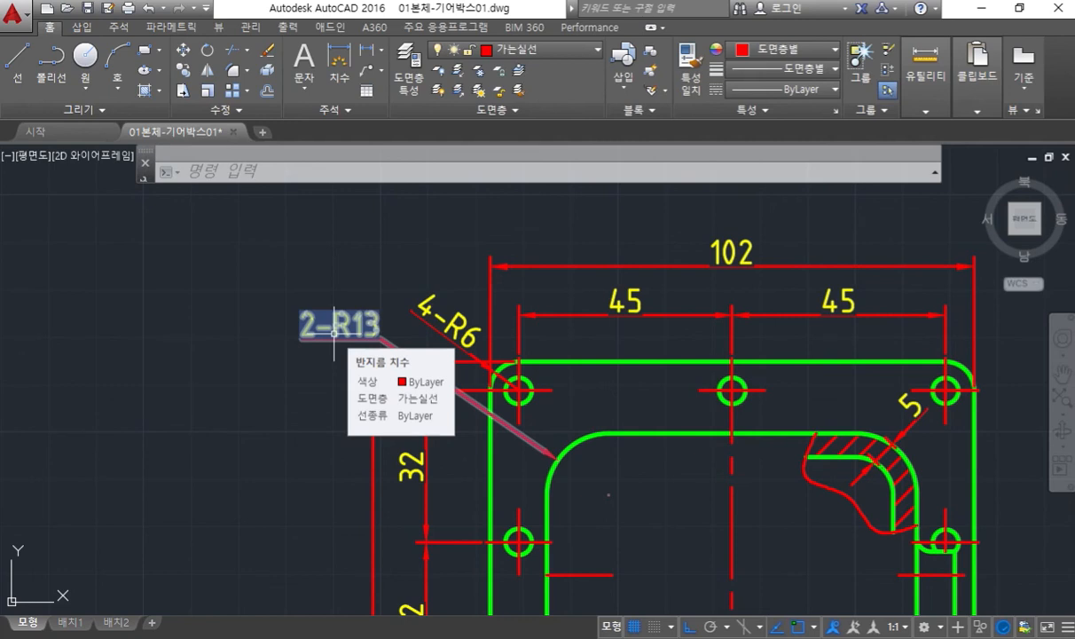
# - Match the 4-R6 dimension's properties to the 2-R13 dimension so its text lies horizontally on a bent leader
pyautogui.write('ma')
pyautogui.press('Return')
pyautogui.click(335, 333)
pyautogui.click(427, 309)
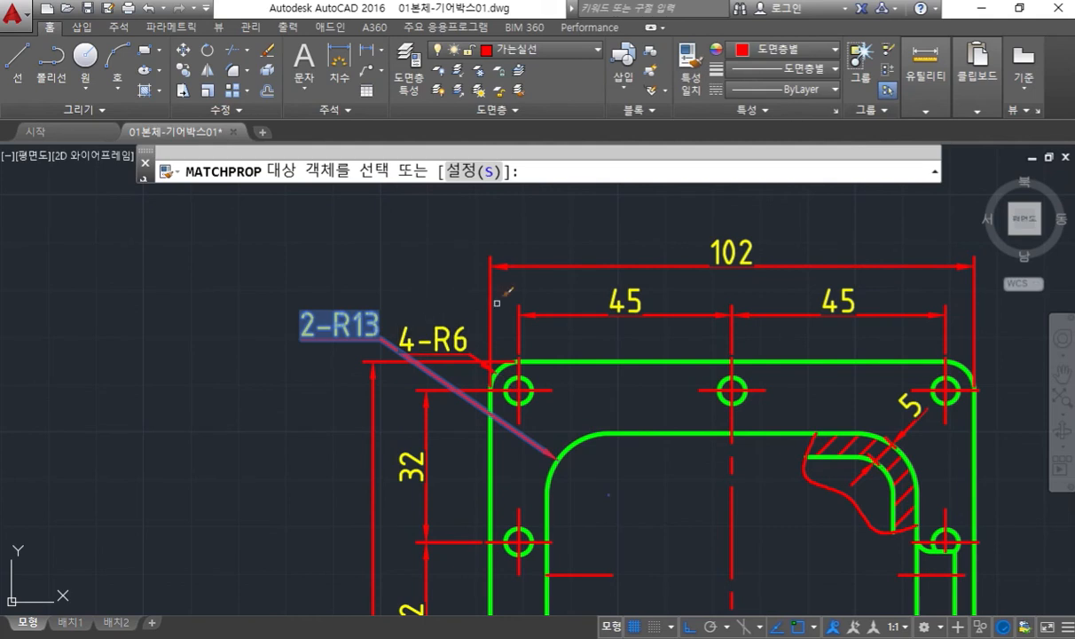
pyautogui.press('Escape')
# - Move the 4-R6 dimension's text up and away from the flange corner, above the 2-R13 text
pyautogui.click(430, 333)
pyautogui.click(432, 338)
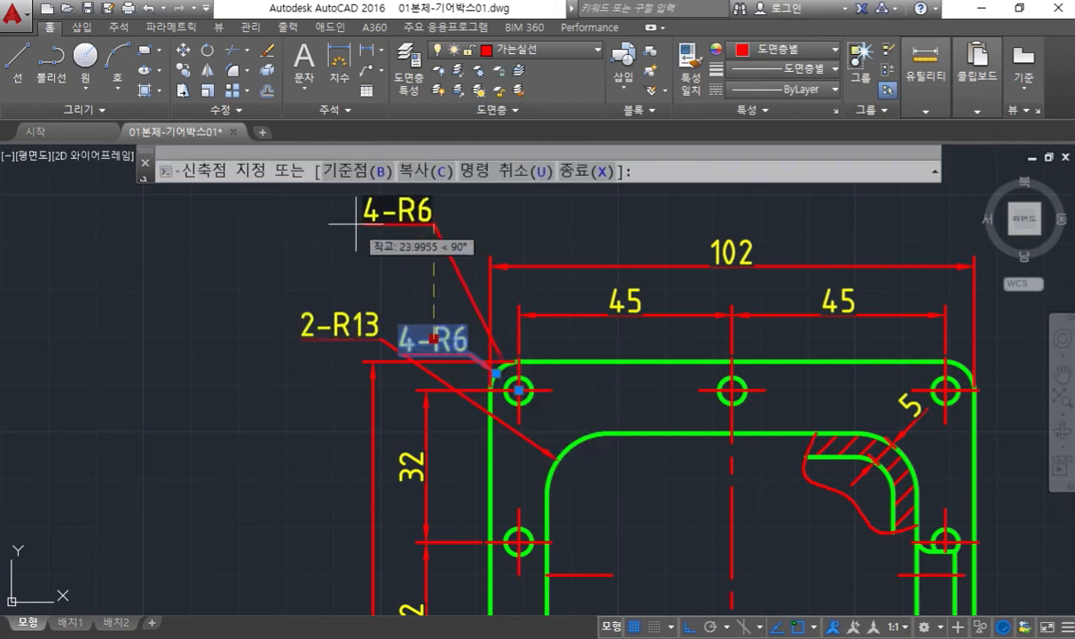
pyautogui.click(395, 247)
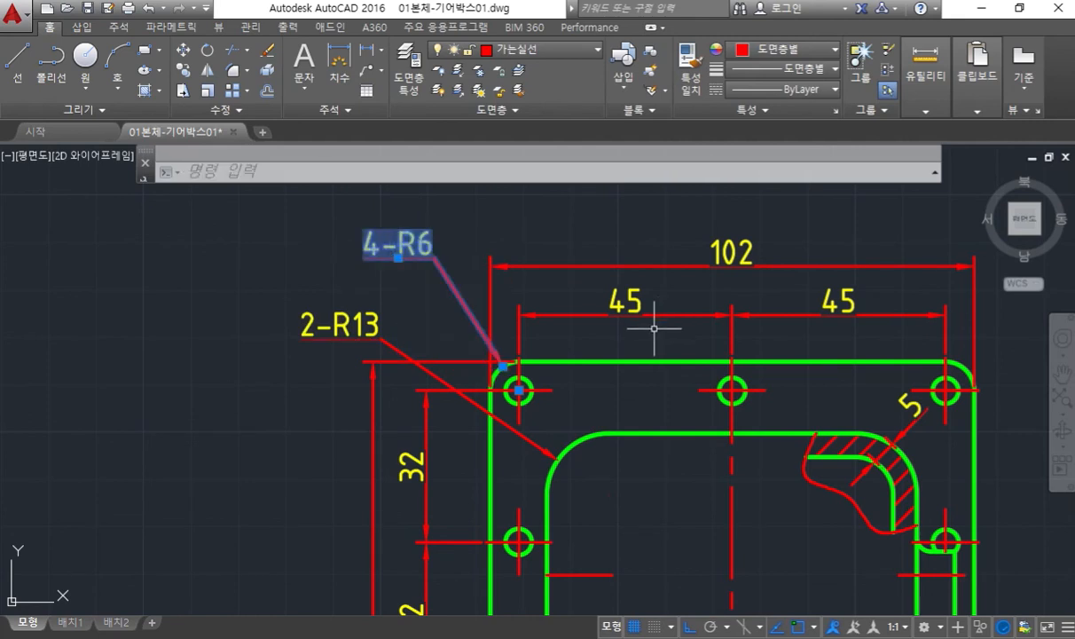
pyautogui.press('Escape')
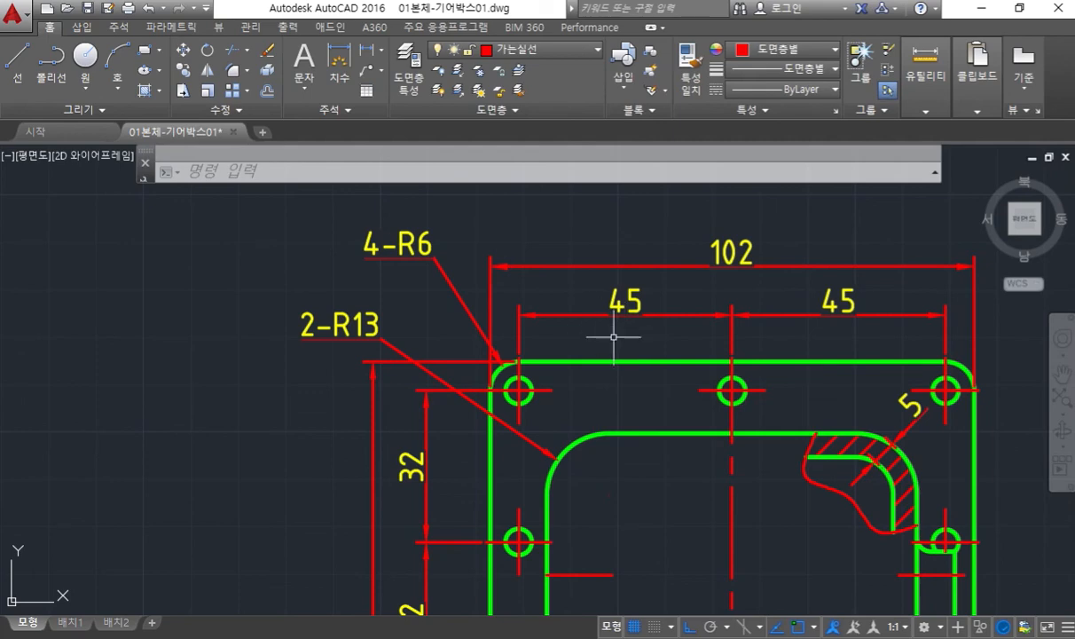
# - Review the dimensions of all views with temporary pen marks, examining the bore fits, boss, centre height, housing arc radius and housing height
pyautogui.scroll(-4, 597, 333)
pyautogui.moveTo(622, 423)
pyautogui.mouseDown(button='middle')
pyautogui.moveTo(604, 290)
pyautogui.moveTo(615, 398)
pyautogui.mouseUp(button='middle')
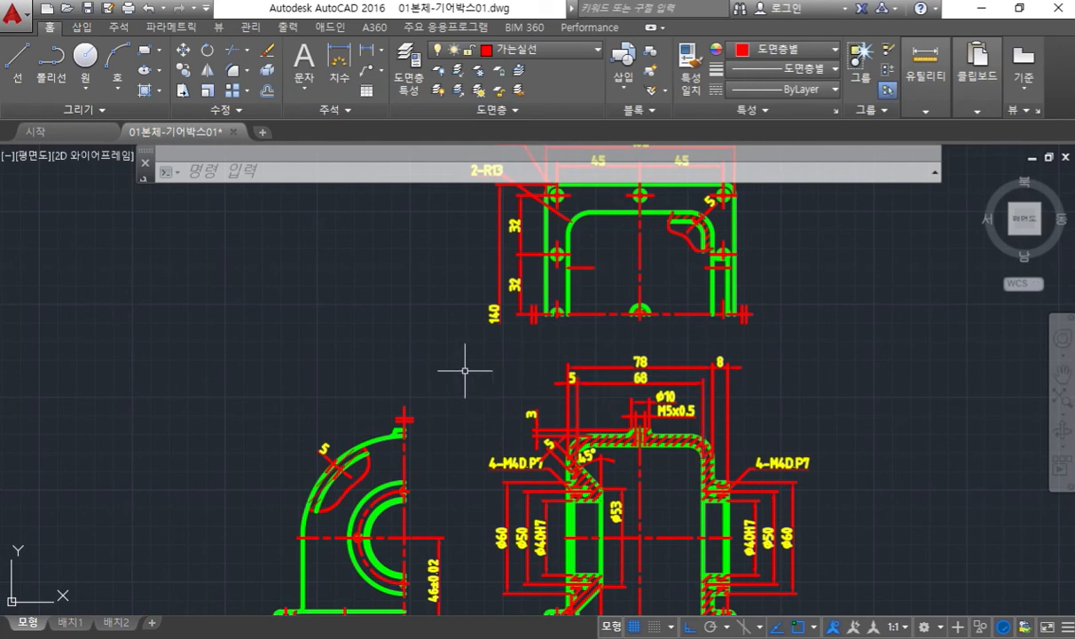
pyautogui.press('F12')
pyautogui.moveTo(556, 543)
pyautogui.mouseDown()
pyautogui.moveTo(529, 523)
pyautogui.moveTo(549, 549)
pyautogui.mouseUp()
pyautogui.moveTo(757, 552)
pyautogui.mouseDown()
pyautogui.moveTo(736, 532)
pyautogui.moveTo(745, 507)
pyautogui.moveTo(759, 564)
pyautogui.mouseUp()
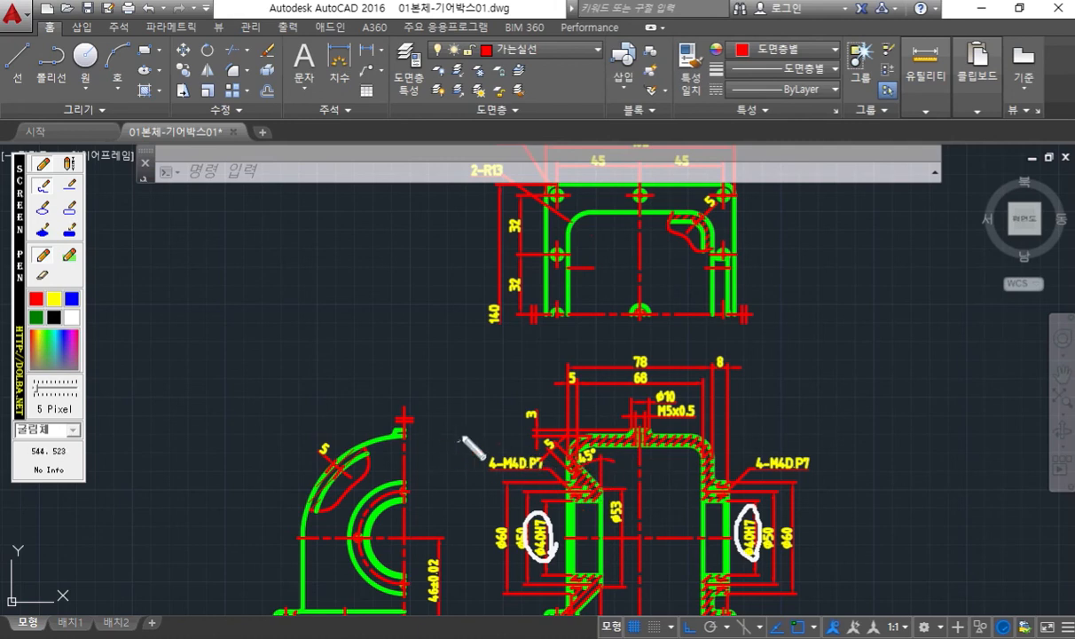
pyautogui.moveTo(547, 434)
pyautogui.mouseDown()
pyautogui.moveTo(496, 416)
pyautogui.moveTo(543, 426)
pyautogui.moveTo(536, 435)
pyautogui.mouseUp()
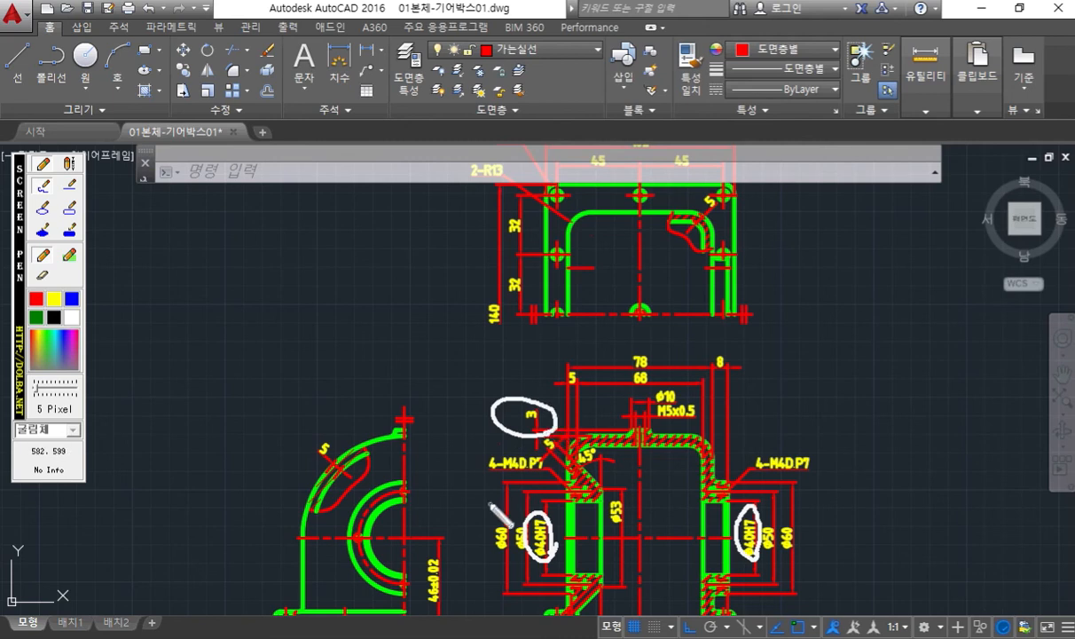
pyautogui.moveTo(667, 396)
pyautogui.mouseDown()
pyautogui.moveTo(652, 406)
pyautogui.moveTo(641, 384)
pyautogui.moveTo(684, 394)
pyautogui.moveTo(557, 407)
pyautogui.moveTo(612, 408)
pyautogui.mouseUp()
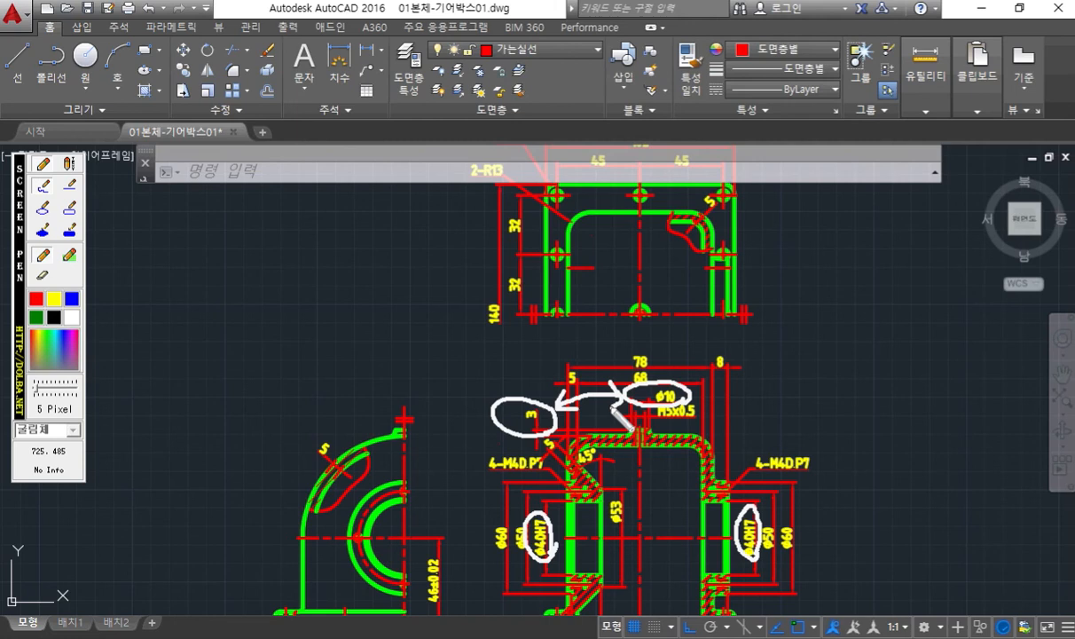
pyautogui.moveTo(467, 591)
pyautogui.mouseDown()
pyautogui.moveTo(434, 615)
pyautogui.moveTo(424, 530)
pyautogui.moveTo(457, 603)
pyautogui.mouseUp()
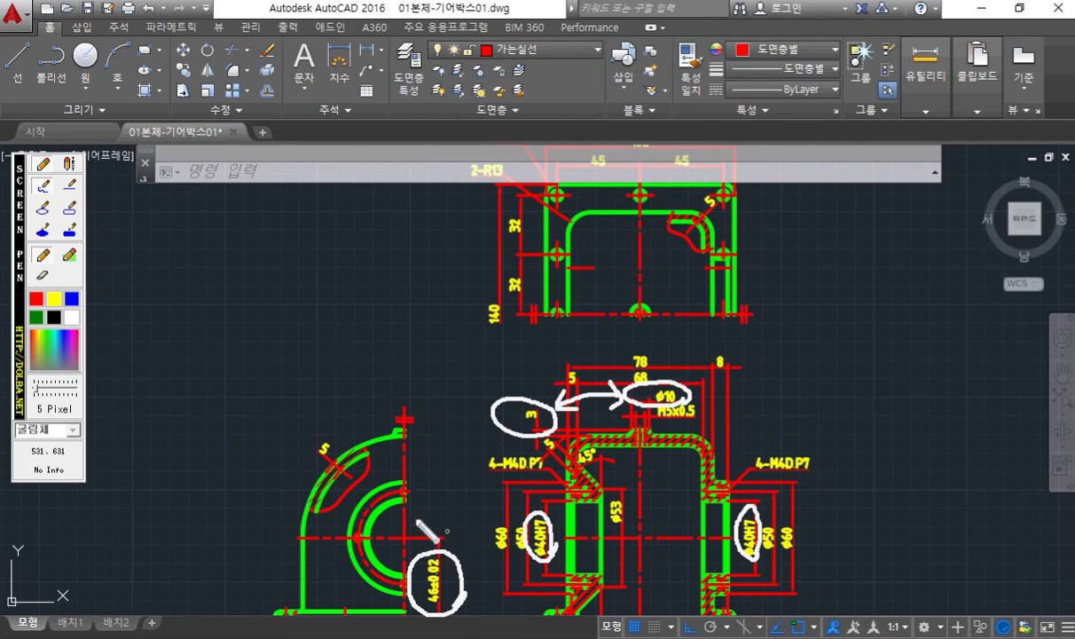
pyautogui.moveTo(298, 539)
pyautogui.mouseDown()
pyautogui.moveTo(303, 463)
pyautogui.moveTo(411, 439)
pyautogui.mouseUp()
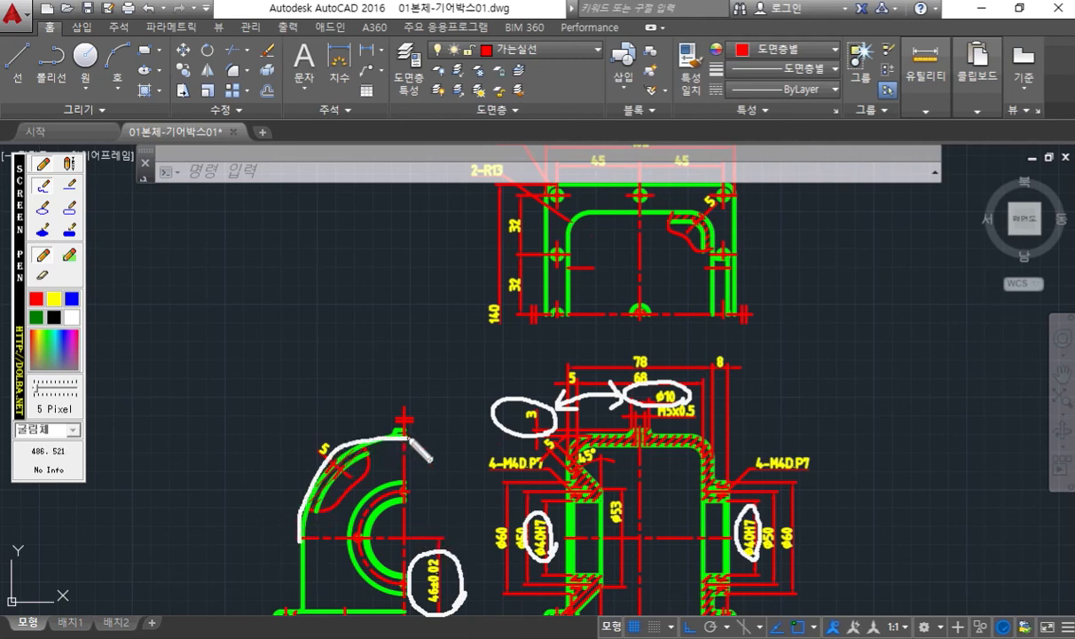
pyautogui.moveTo(286, 392)
pyautogui.mouseDown()
pyautogui.moveTo(286, 434)
pyautogui.moveTo(290, 416)
pyautogui.moveTo(309, 423)
pyautogui.moveTo(320, 408)
pyautogui.mouseUp()
pyautogui.click(323, 421)
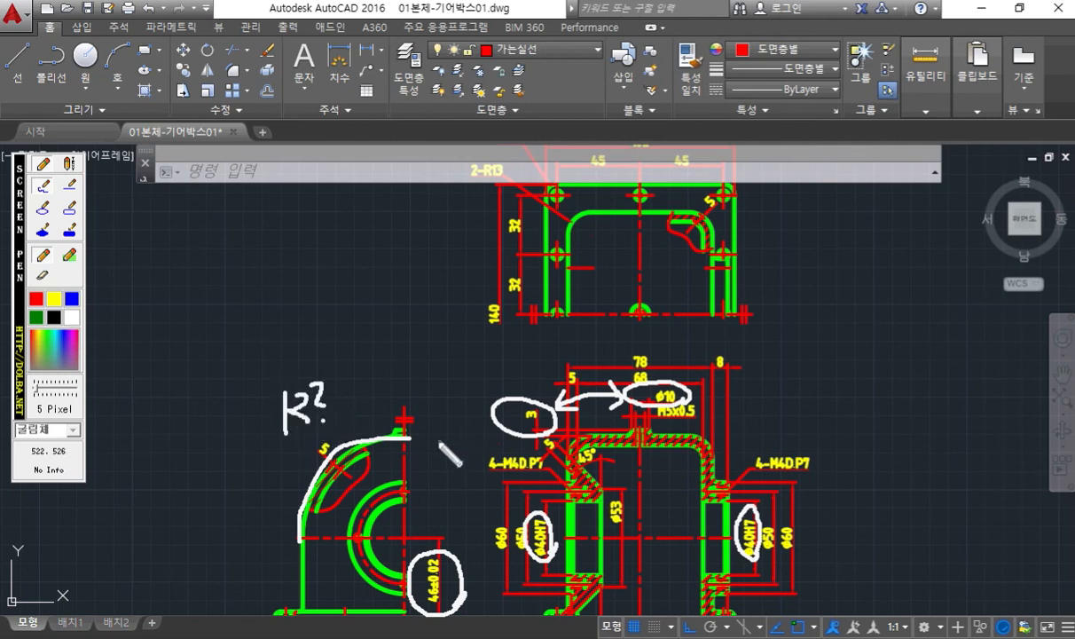
pyautogui.moveTo(424, 436)
pyautogui.mouseDown()
pyautogui.moveTo(469, 436)
pyautogui.moveTo(470, 606)
pyautogui.mouseUp()
pyautogui.moveTo(452, 458); pyautogui.dragTo(460, 444)
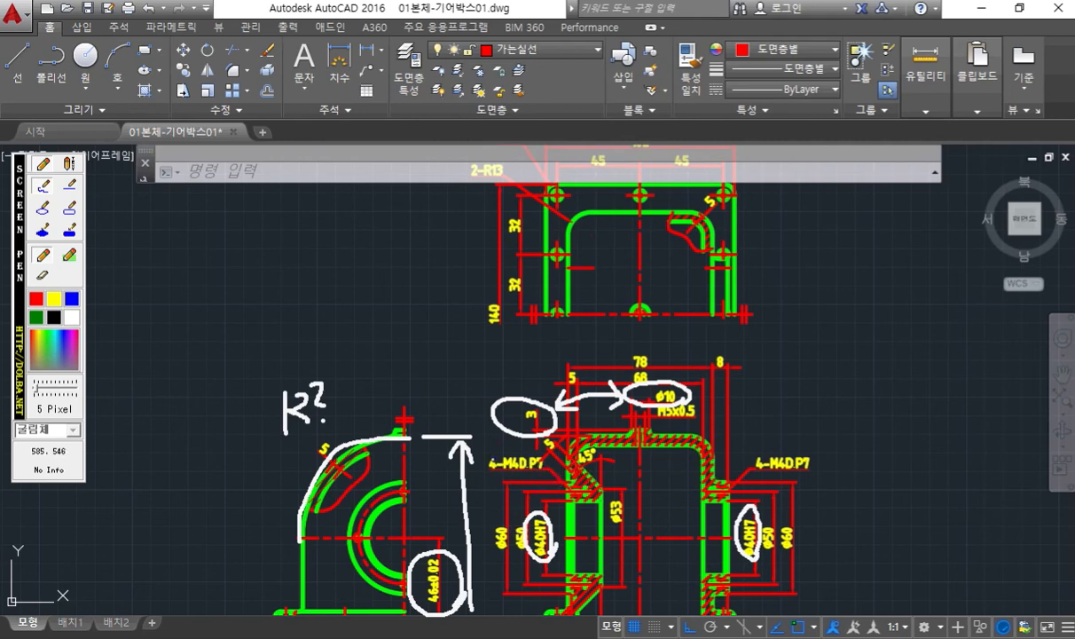
pyautogui.press('Escape')
# - Add a vertical linear dimension for the half view's overall height, from the base to the boss top, outside the 46±0.02 dimension
pyautogui.moveTo(477, 449); pyautogui.dragTo(497, 330, button='middle')
pyautogui.scroll(3, 441, 362)
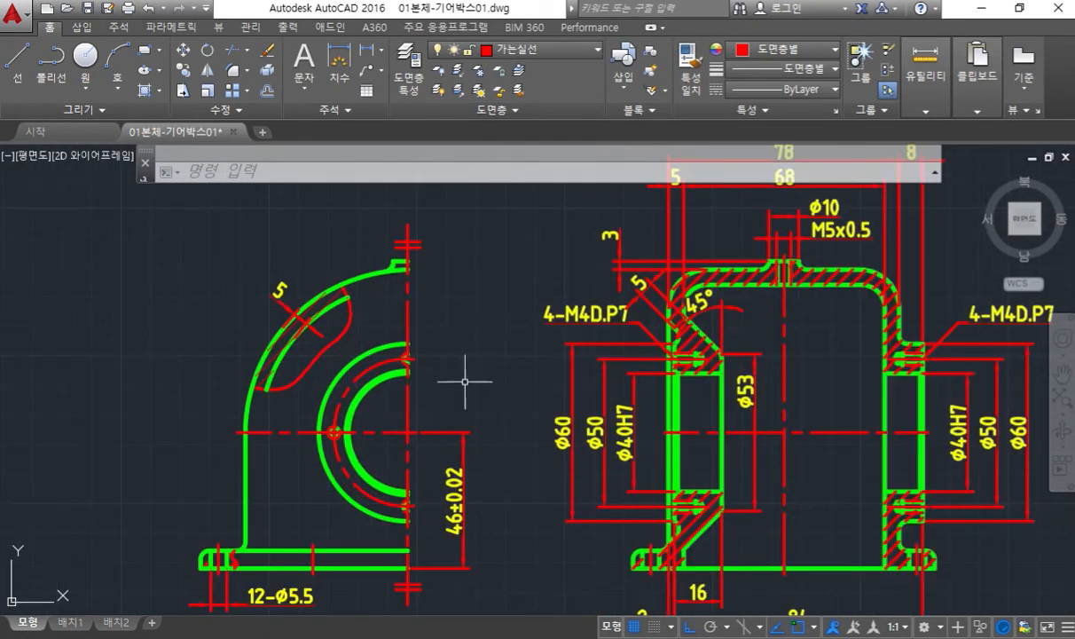
pyautogui.write('d')
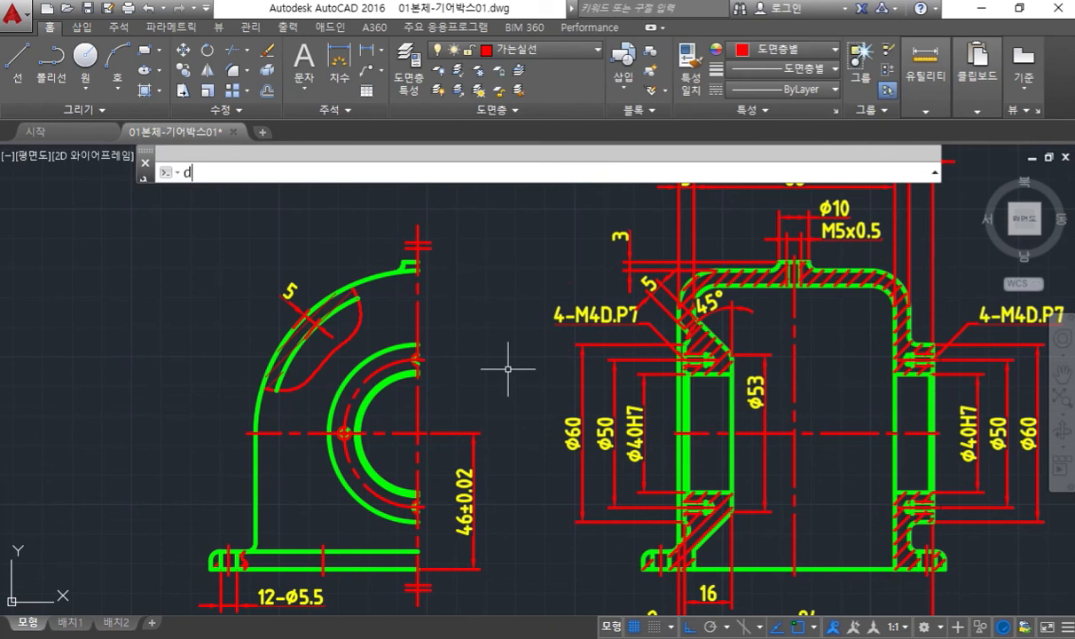
pyautogui.write('iml')
pyautogui.press('Return')
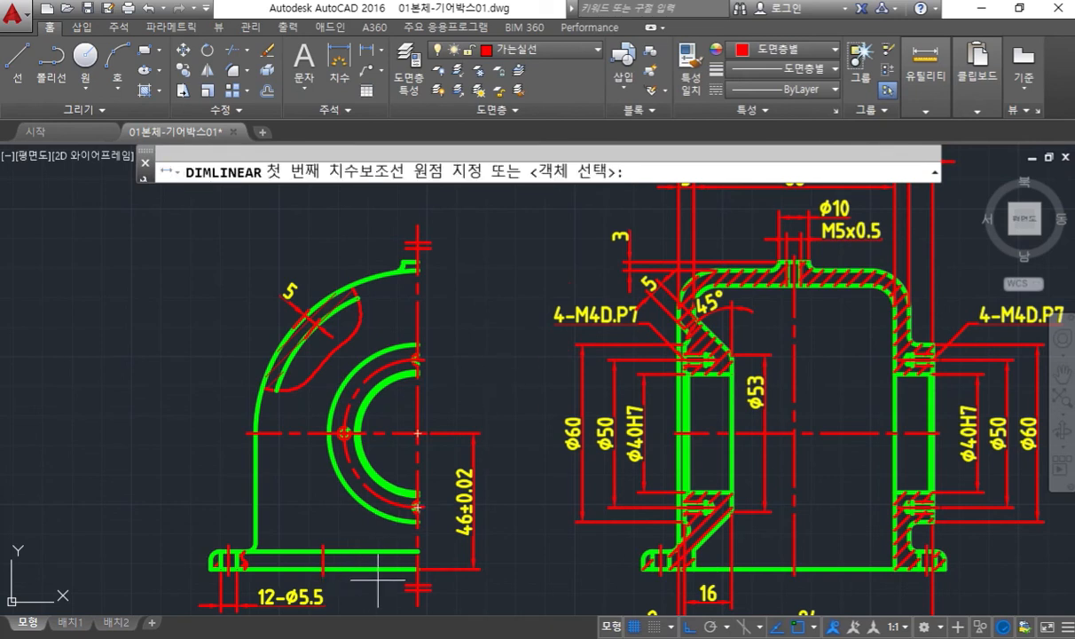
pyautogui.click(409, 567)
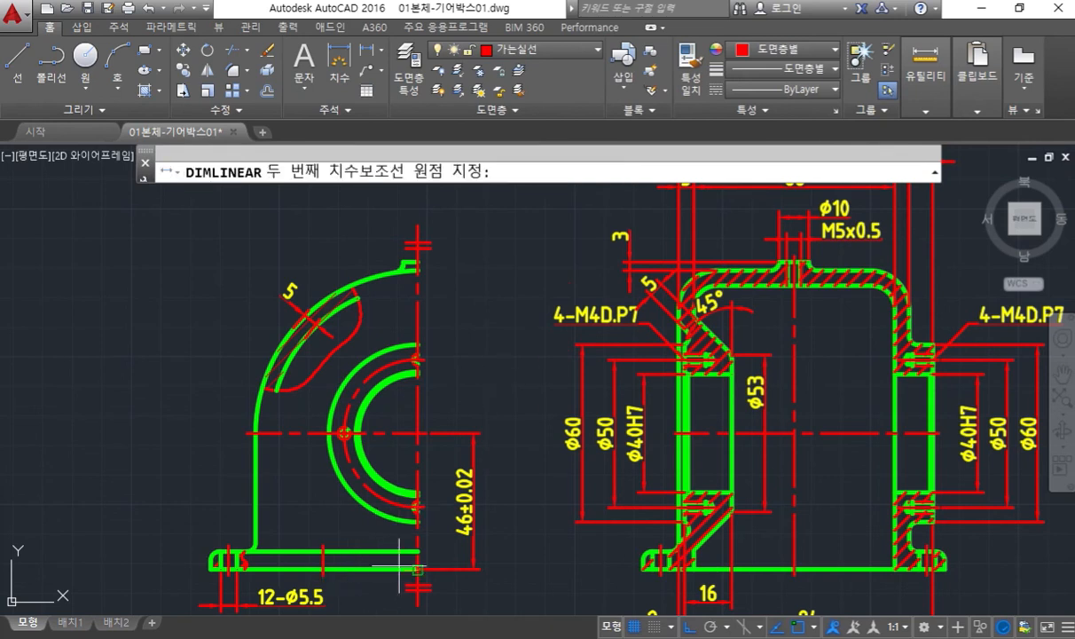
pyautogui.click(416, 262)
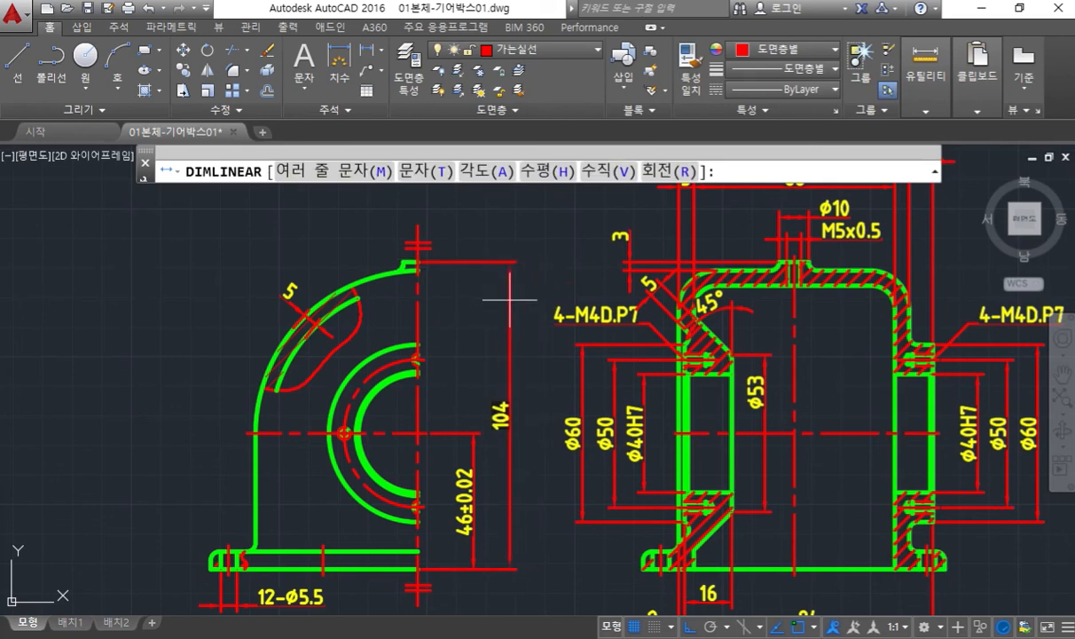
pyautogui.click(510, 300)
# - Examine with temporary pen marks the ends of the overall height dimension and where the boss height dimension belongs in the half view
pyautogui.moveTo(597, 285); pyautogui.dragTo(588, 314, button='middle')
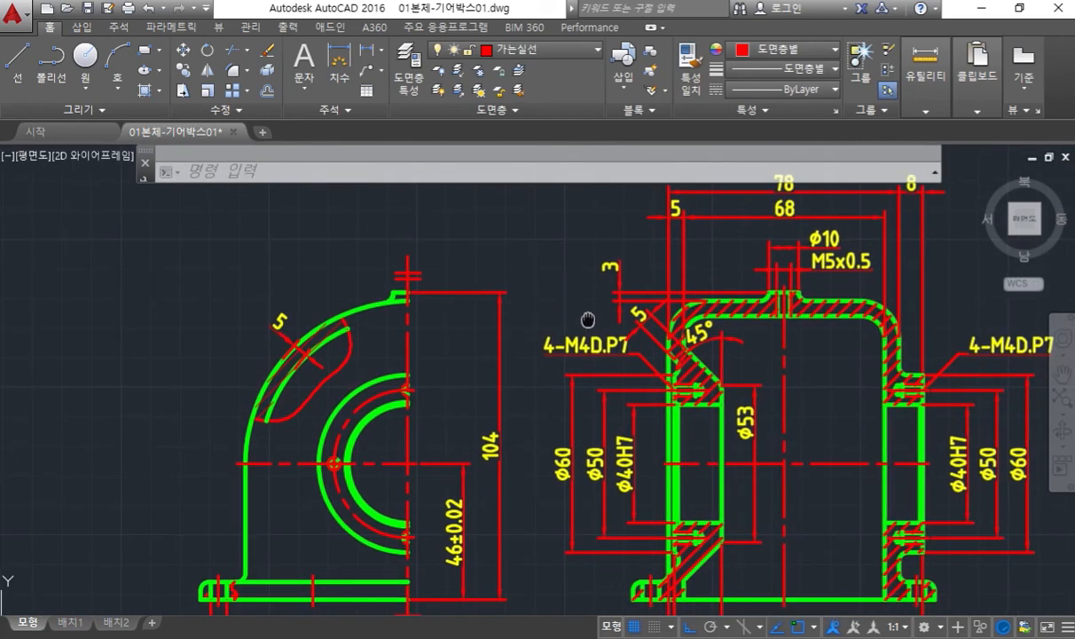
pyautogui.press('F12')
pyautogui.moveTo(447, 268)
pyautogui.mouseDown()
pyautogui.moveTo(454, 284)
pyautogui.moveTo(482, 244)
pyautogui.mouseUp()
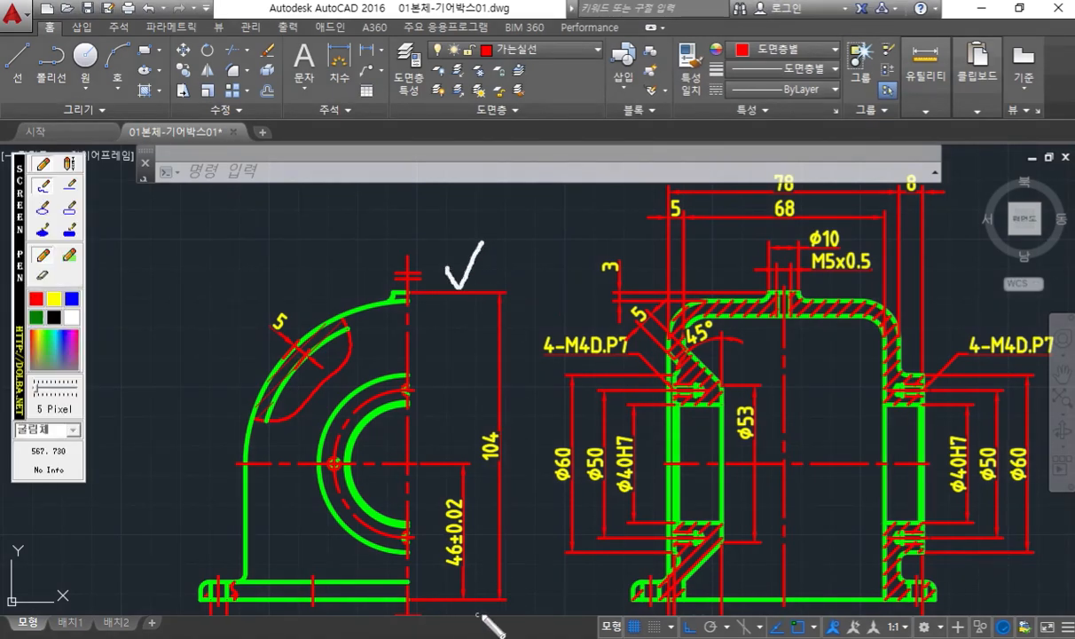
pyautogui.moveTo(486, 618)
pyautogui.mouseDown()
pyautogui.moveTo(470, 607)
pyautogui.moveTo(435, 637)
pyautogui.mouseUp()
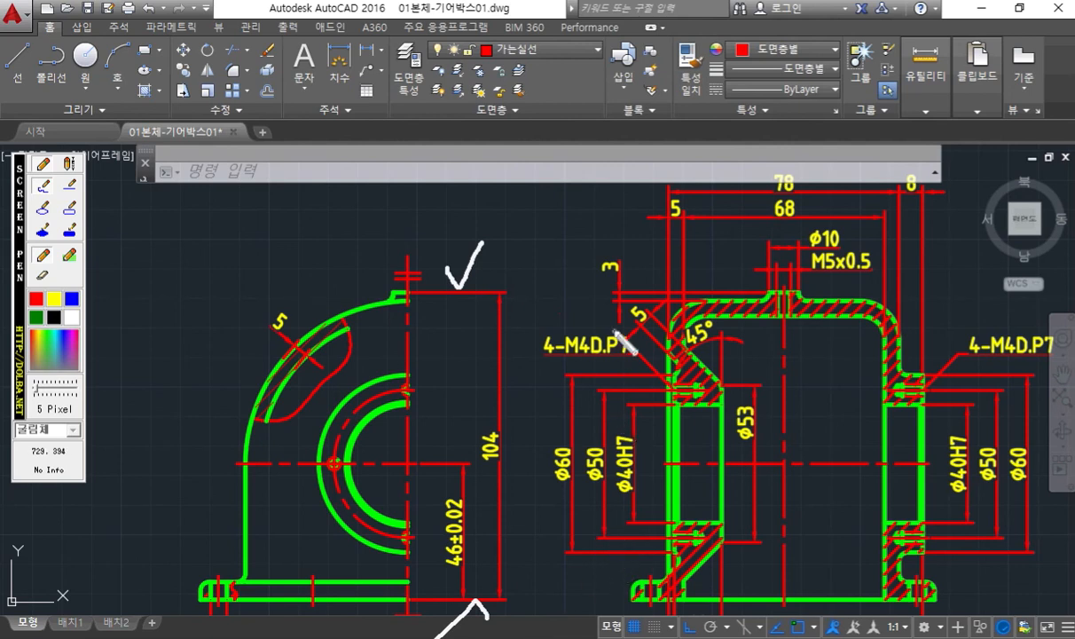
pyautogui.moveTo(646, 290)
pyautogui.mouseDown()
pyautogui.moveTo(599, 261)
pyautogui.moveTo(622, 302)
pyautogui.mouseUp()
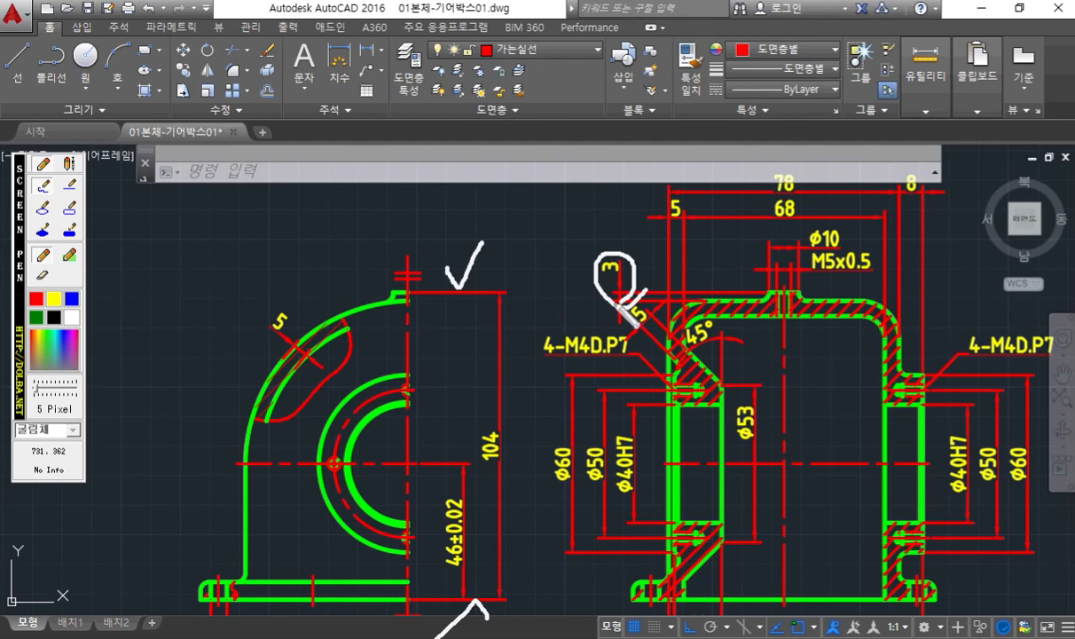
pyautogui.moveTo(414, 304)
pyautogui.mouseDown()
pyautogui.moveTo(480, 306)
pyautogui.moveTo(477, 330)
pyautogui.moveTo(482, 279)
pyautogui.mouseUp()
pyautogui.moveTo(454, 328)
pyautogui.mouseDown()
pyautogui.moveTo(482, 347)
pyautogui.moveTo(469, 364)
pyautogui.mouseUp()
pyautogui.moveTo(588, 277)
pyautogui.mouseDown()
pyautogui.moveTo(528, 307)
pyautogui.moveTo(556, 308)
pyautogui.mouseUp()
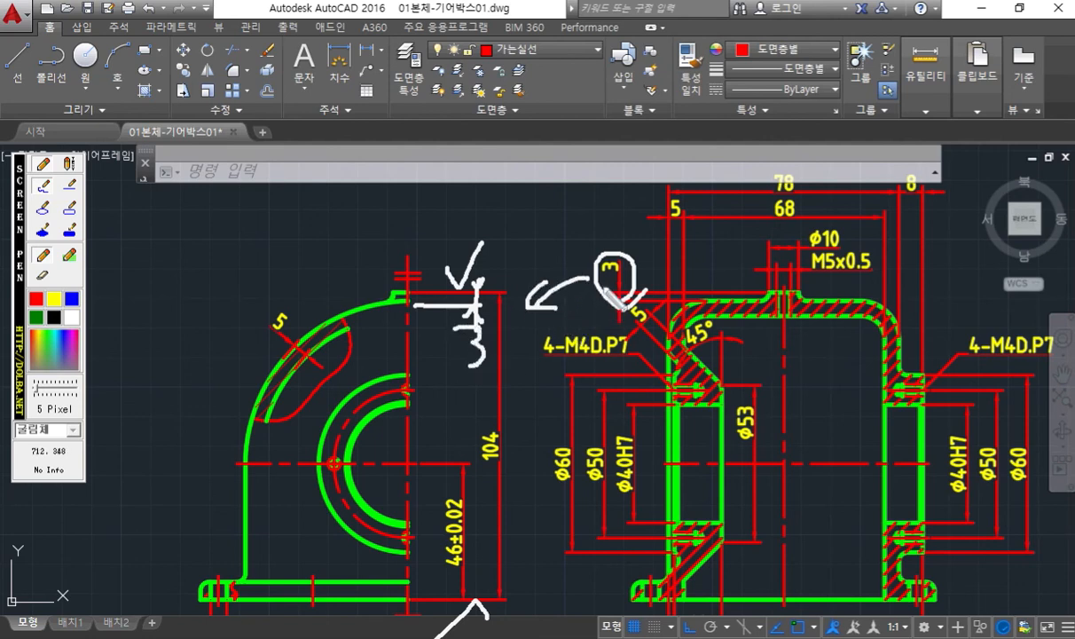
pyautogui.press('Escape')
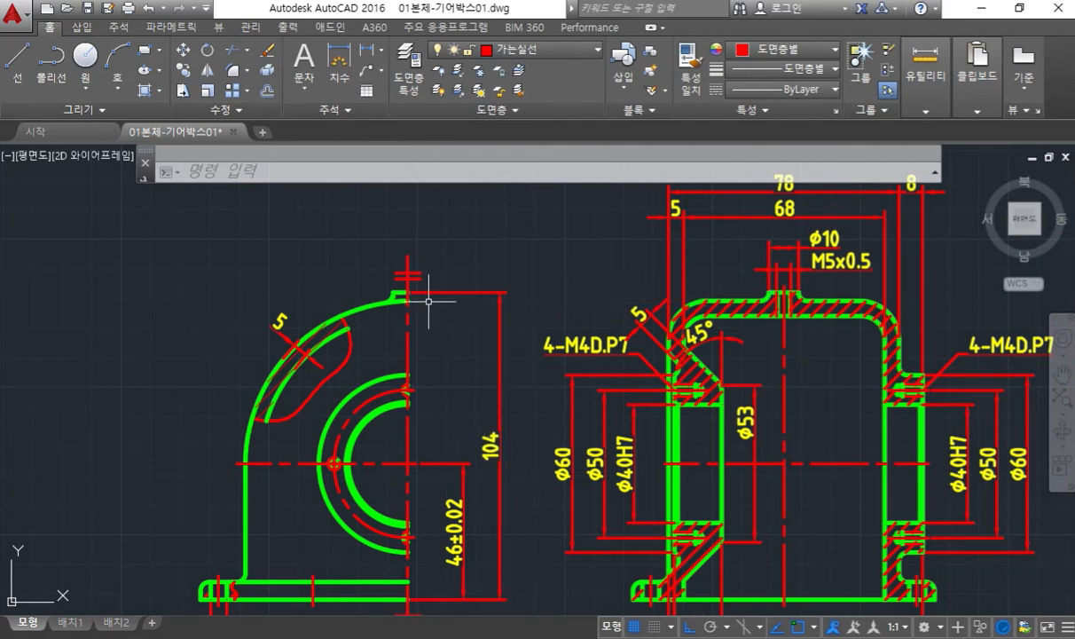
# - Start a linear dimension for the half view's boss height, from the boss top to the housing arc's top on the centreline
pyautogui.write('DIm')
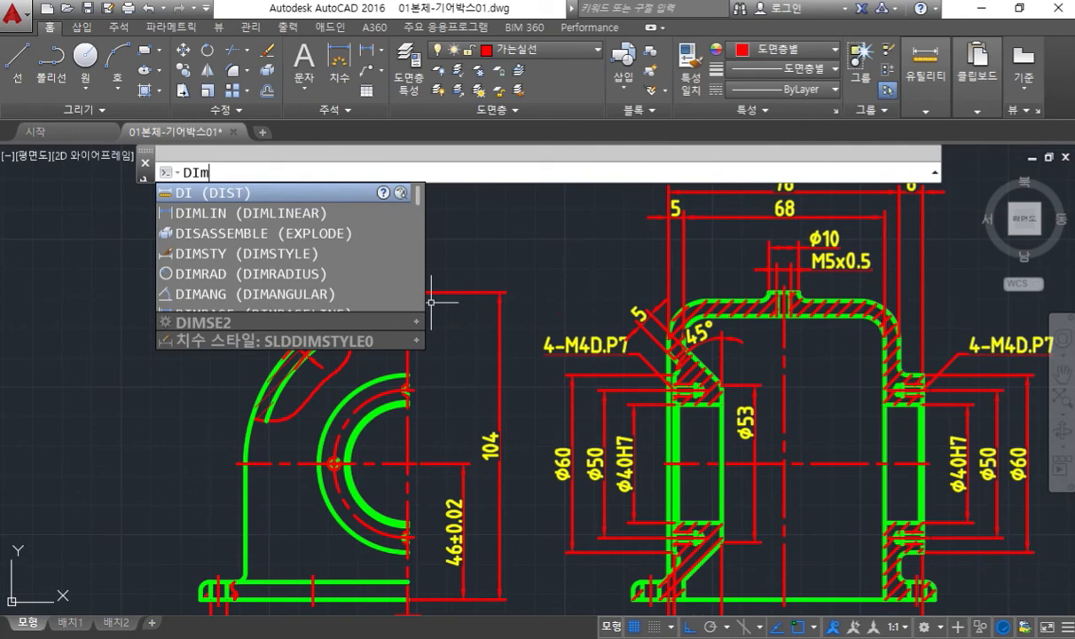
pyautogui.write('lin')
pyautogui.press('Return')
pyautogui.scroll(4, 432, 301)
pyautogui.scroll(4, 374, 279)
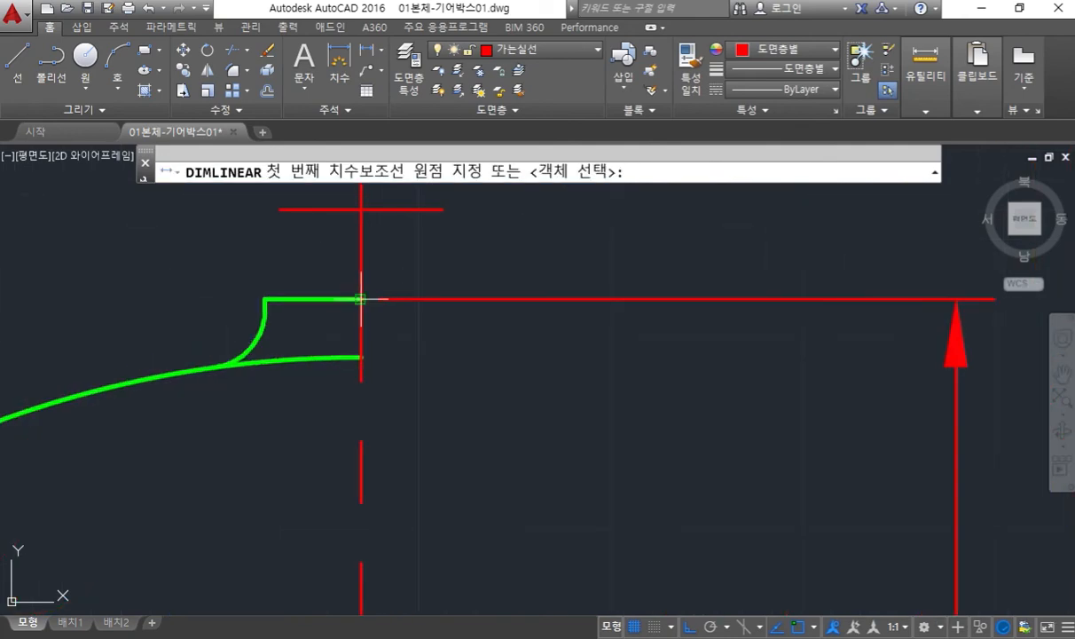
pyautogui.click(361, 299)
pyautogui.click(361, 358)
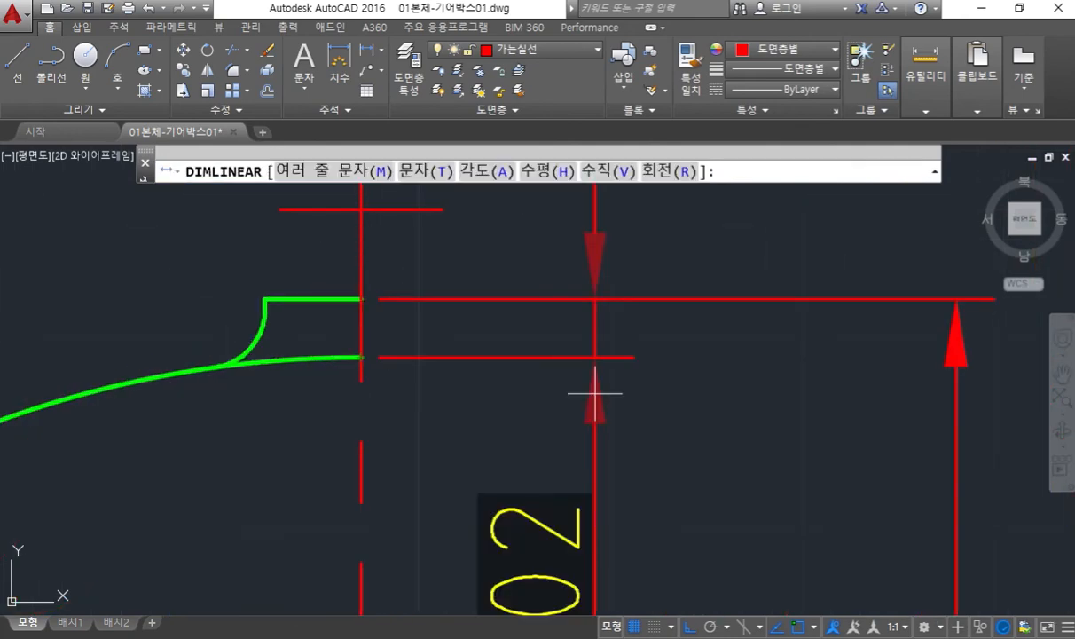
pyautogui.scroll(-6, 595, 393)
pyautogui.scroll(3, 629, 393)
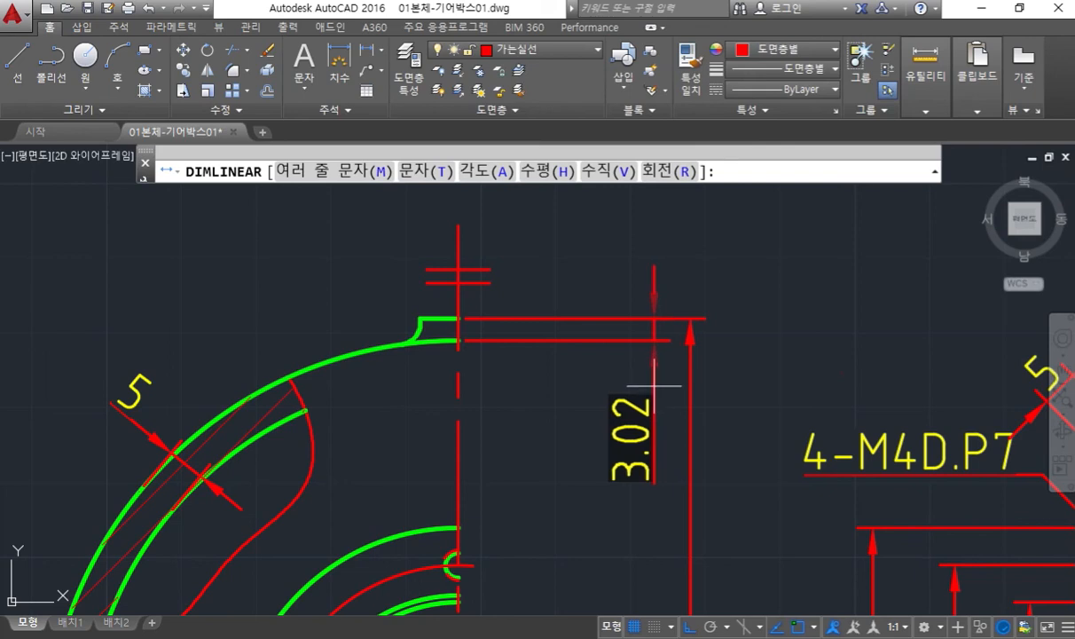
# - Override the boss height dimension's text with 3 and place it between the centreline and the overall height dimension
pyautogui.write('m')
pyautogui.press('Return')
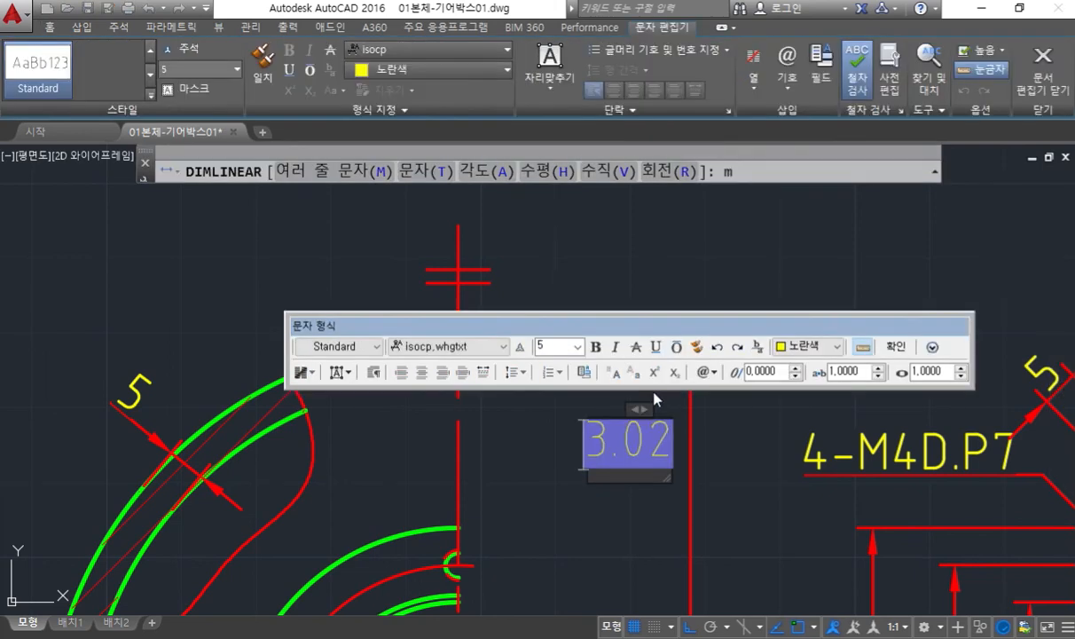
pyautogui.press('BackSpace')
pyautogui.write('3')
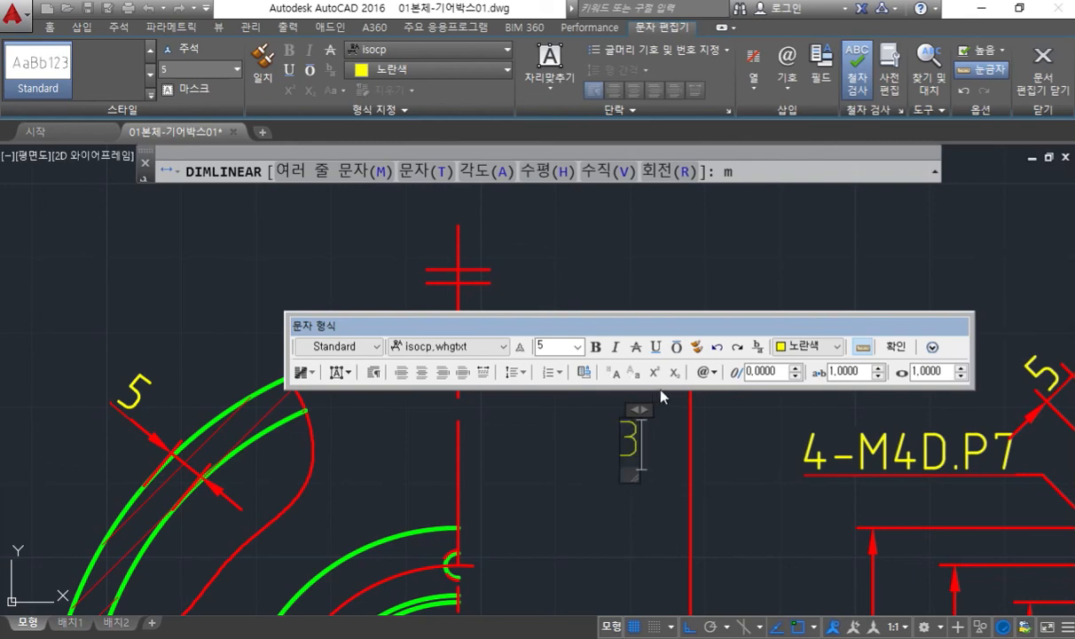
pyautogui.click(896, 346)
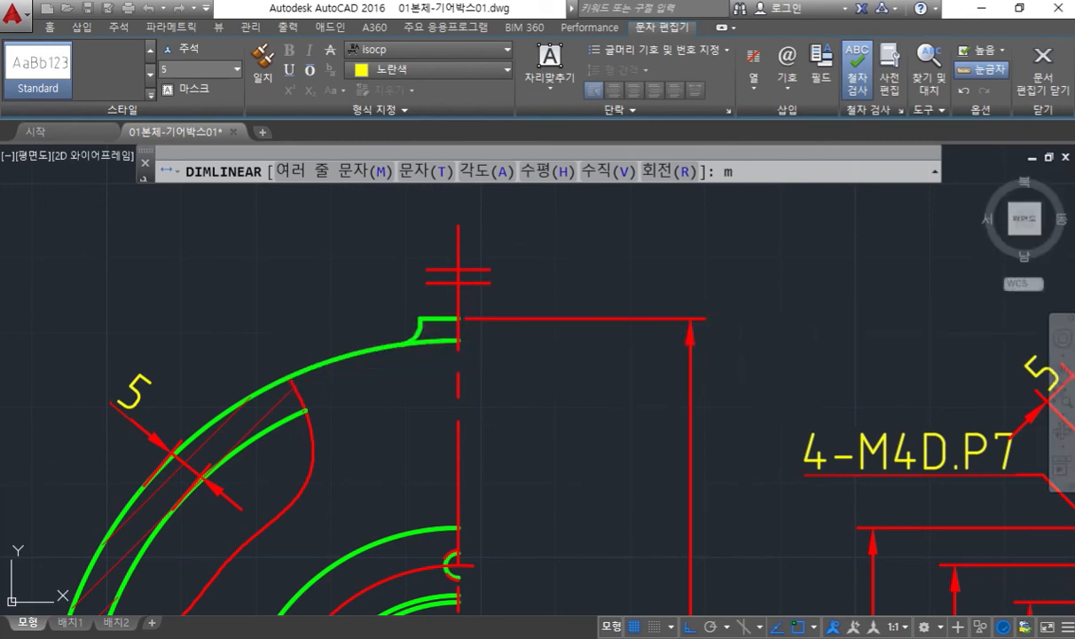
pyautogui.click(626, 408)
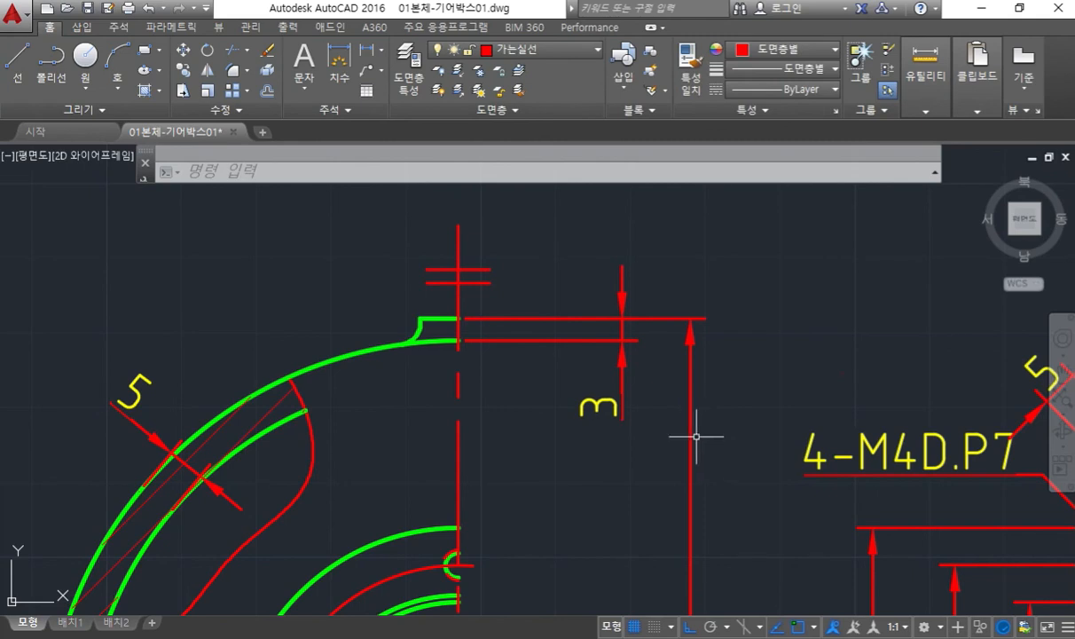
# - Examine with temporary pen marks how the overall height and 46±0.02 centre height relate to the half view's outer housing arc
pyautogui.scroll(-3, 669, 430)
pyautogui.moveTo(703, 459)
pyautogui.mouseDown(button='middle')
pyautogui.moveTo(626, 350)
pyautogui.moveTo(609, 362)
pyautogui.mouseUp(button='middle')
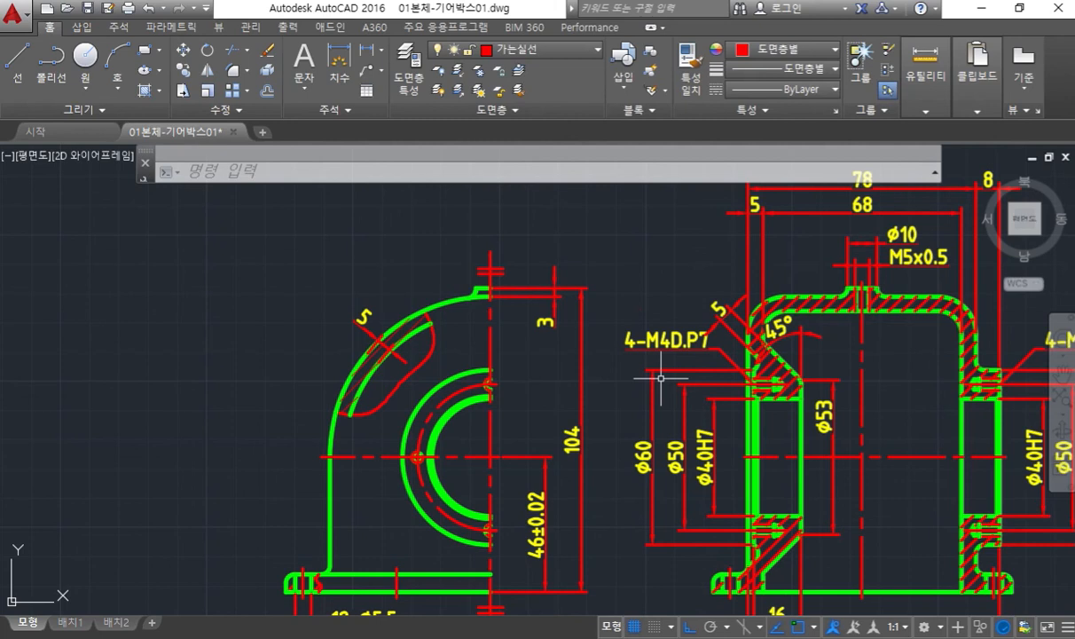
pyautogui.press('F12')
pyautogui.moveTo(590, 466)
pyautogui.mouseDown()
pyautogui.moveTo(578, 408)
pyautogui.moveTo(588, 472)
pyautogui.mouseUp()
pyautogui.moveTo(555, 545)
pyautogui.mouseDown()
pyautogui.moveTo(516, 554)
pyautogui.moveTo(537, 486)
pyautogui.moveTo(560, 556)
pyautogui.mouseUp()
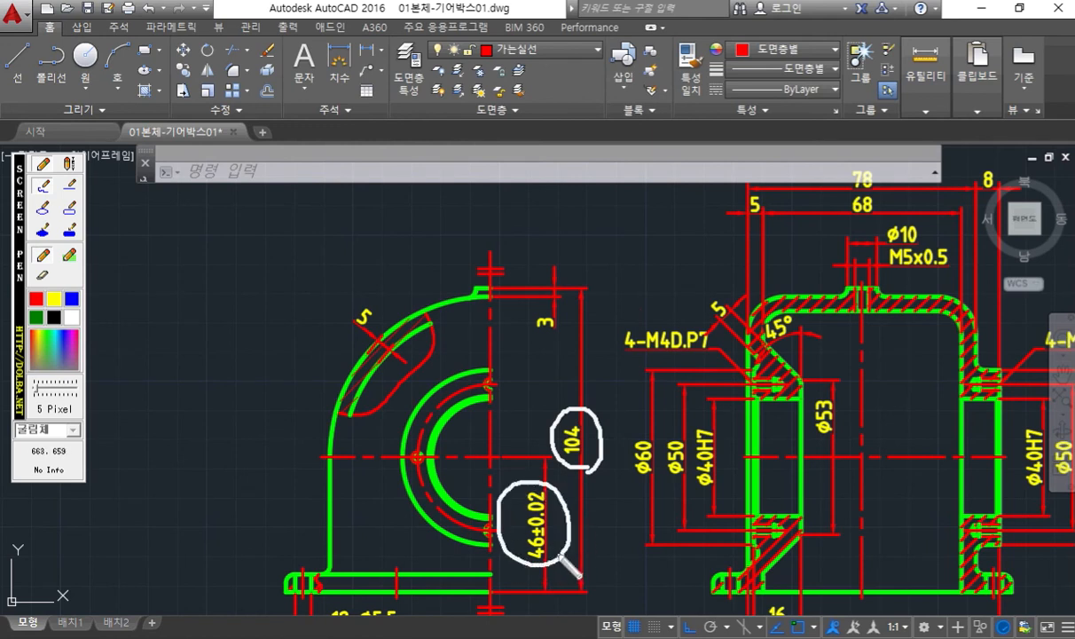
pyautogui.moveTo(444, 306); pyautogui.dragTo(524, 419)
pyautogui.moveTo(439, 344)
pyautogui.mouseDown()
pyautogui.moveTo(444, 308)
pyautogui.moveTo(481, 336)
pyautogui.mouseUp()
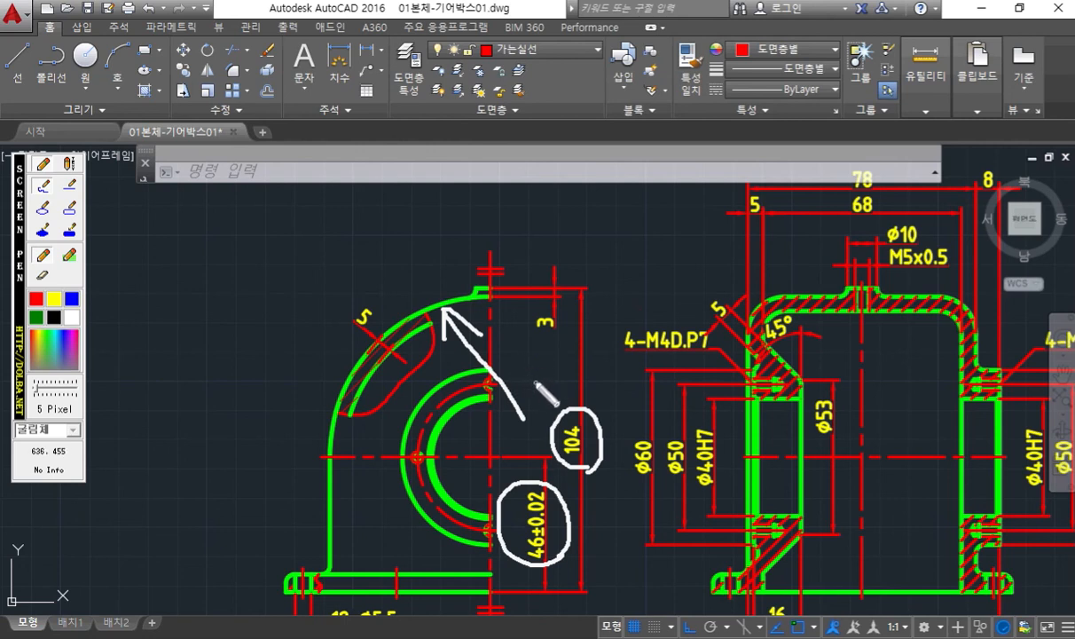
pyautogui.press('Escape')
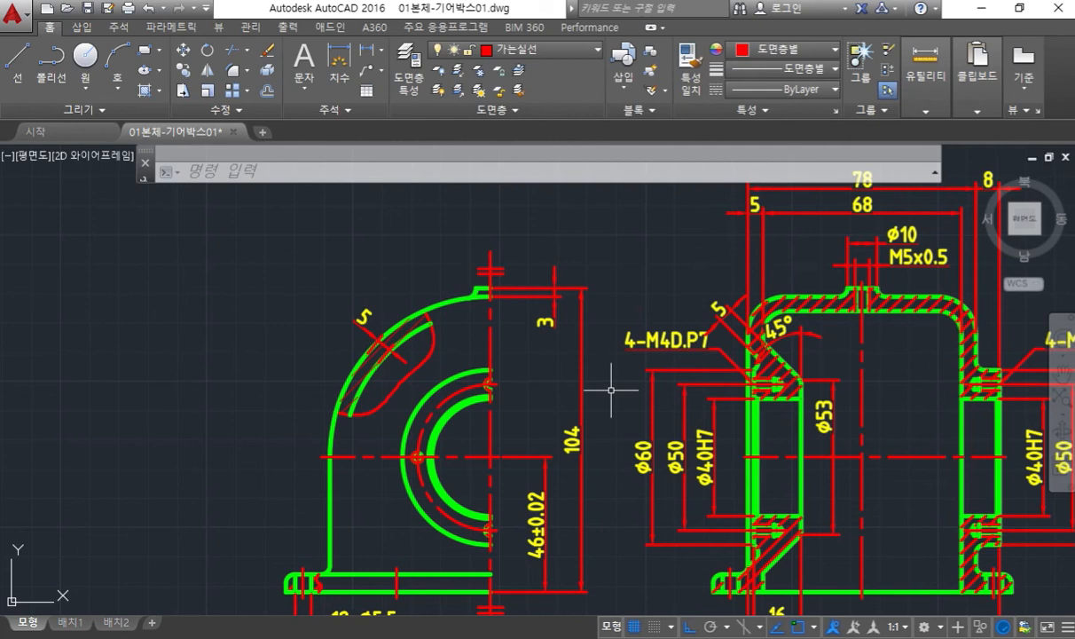
pyautogui.press('F12')
pyautogui.moveTo(445, 311); pyautogui.dragTo(514, 425)
pyautogui.moveTo(442, 331); pyautogui.dragTo(476, 329)
pyautogui.moveTo(552, 418)
pyautogui.mouseDown()
pyautogui.moveTo(583, 425)
pyautogui.moveTo(586, 459)
pyautogui.mouseUp()
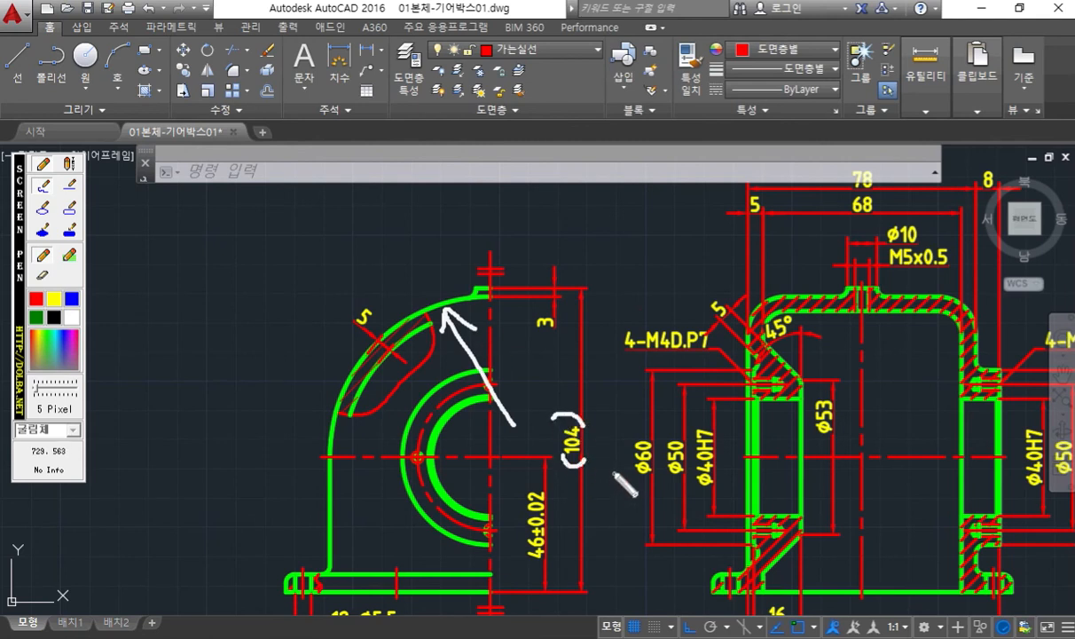